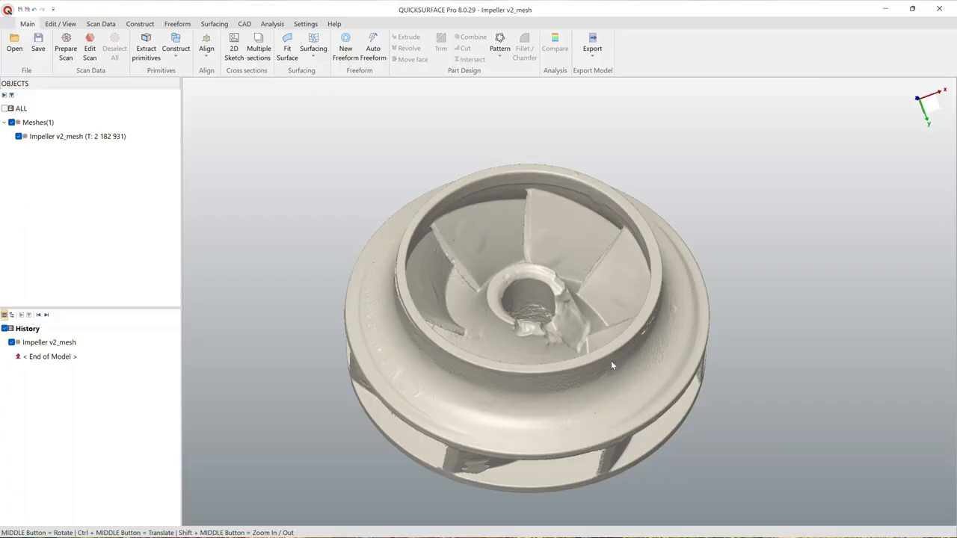
Step: Examine the scanned impeller mesh from all sides, including the inlet, blade outlets, hub and back face
middle_drag(623, 369, 652, 316)
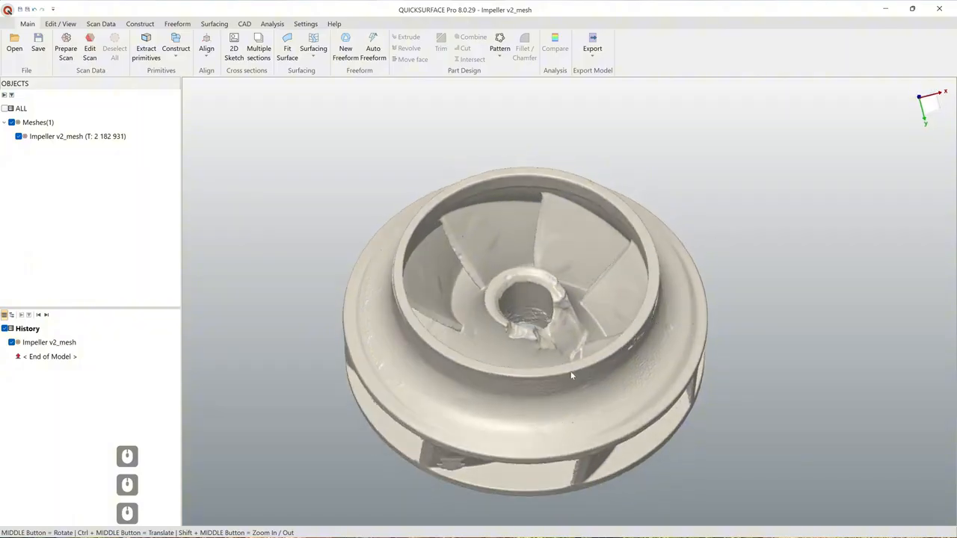
middle_drag(554, 453, 417, 303)
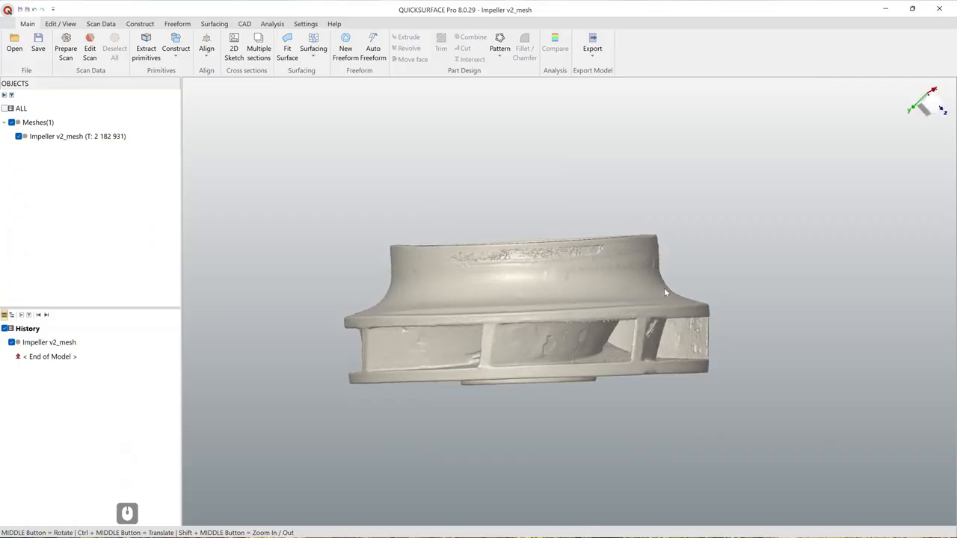
middle_drag(663, 291, 440, 384)
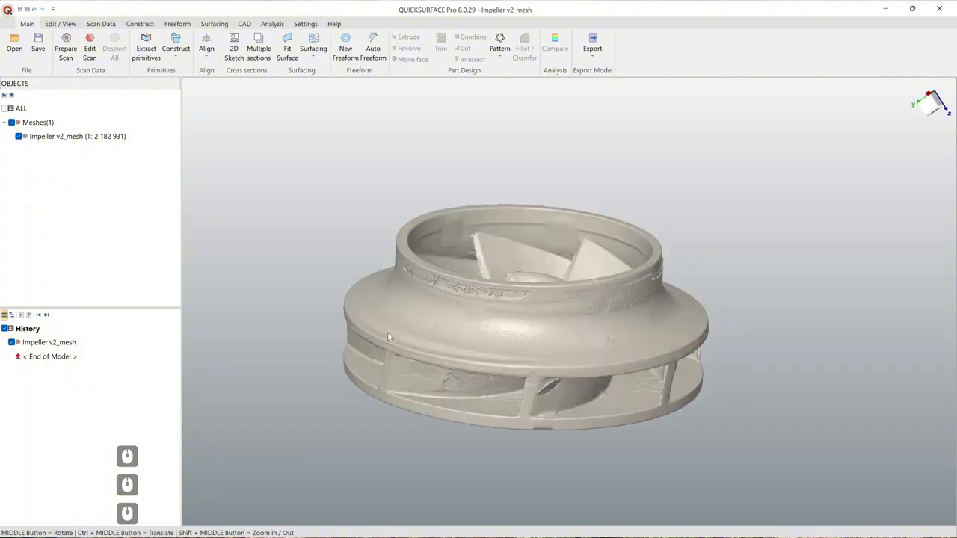
middle_drag(388, 337, 390, 387)
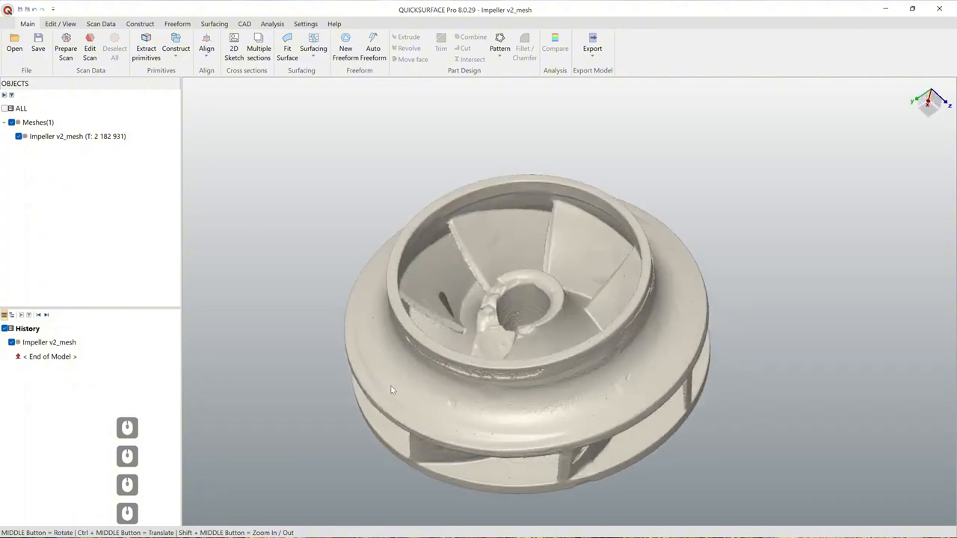
middle_drag(482, 420, 768, 381)
middle_drag(504, 398, 562, 239)
middle_drag(573, 381, 607, 412)
middle_drag(452, 407, 593, 383)
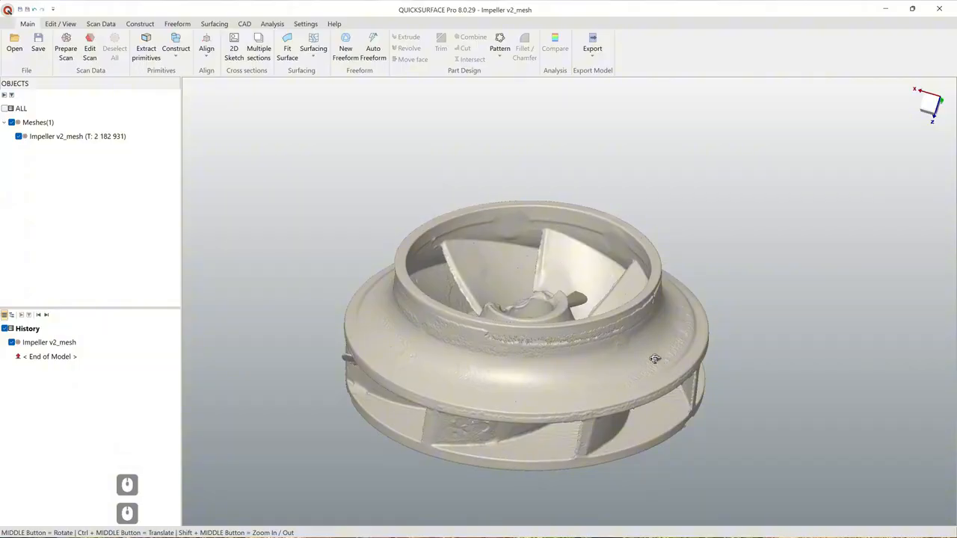
middle_drag(654, 359, 529, 282)
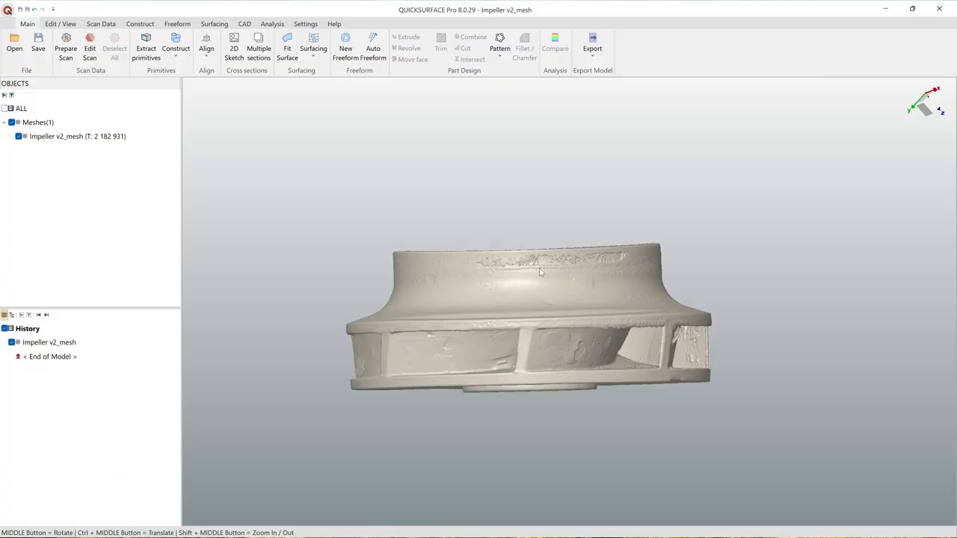
mouse_move(552, 306)
middle_down()
mouse_move(546, 366)
mouse_move(549, 304)
mouse_move(548, 351)
mouse_move(545, 310)
middle_up()
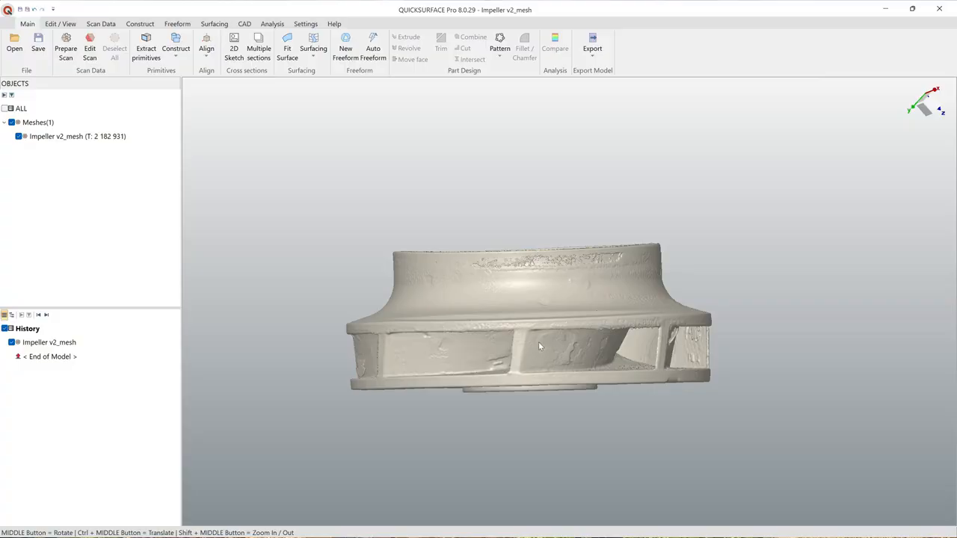
middle_drag(587, 339, 507, 358)
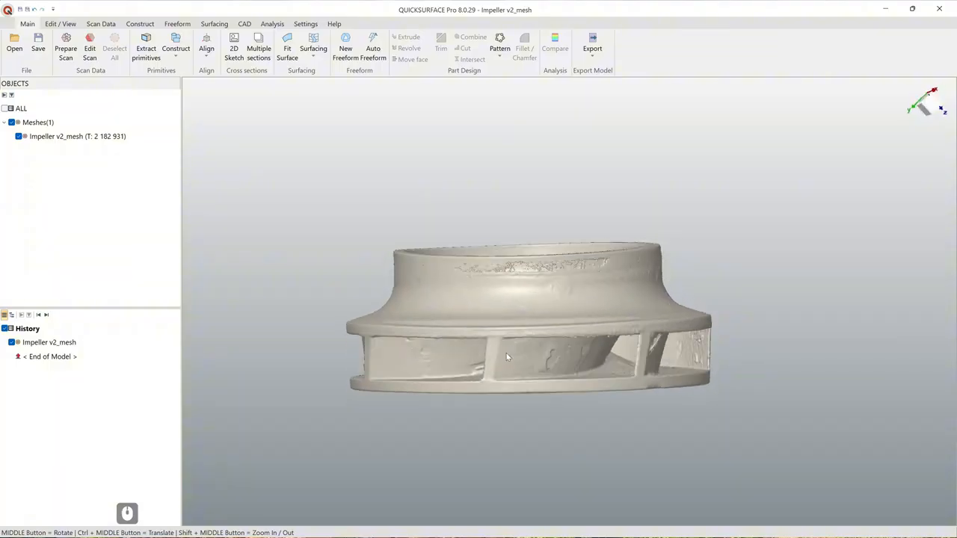
middle_drag(583, 356, 533, 290)
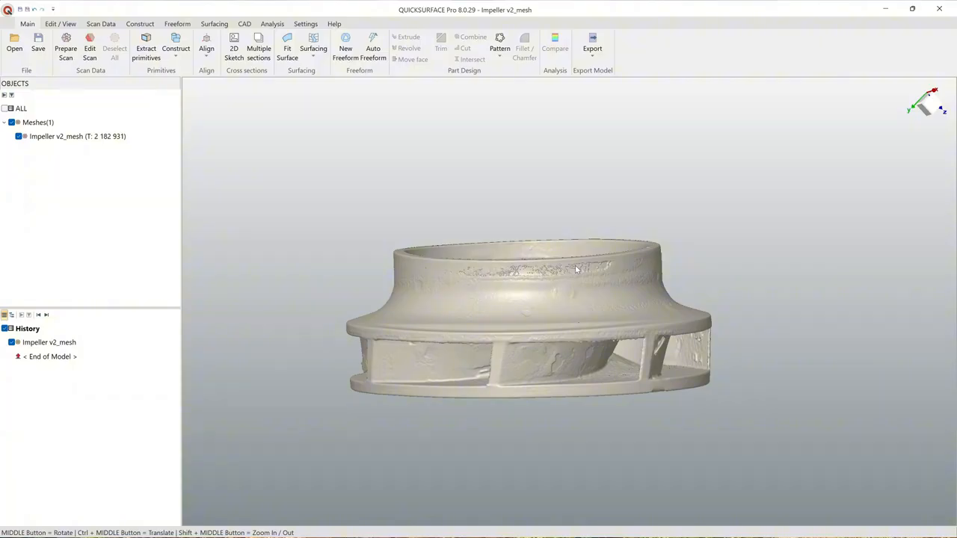
key(KP_Multiply)
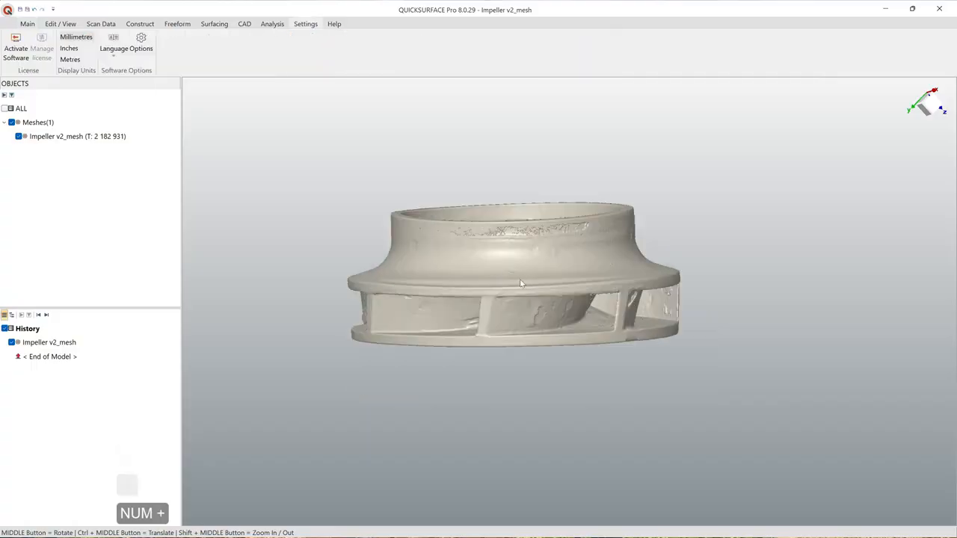
ctrl+middle_drag(521, 280, 553, 245)
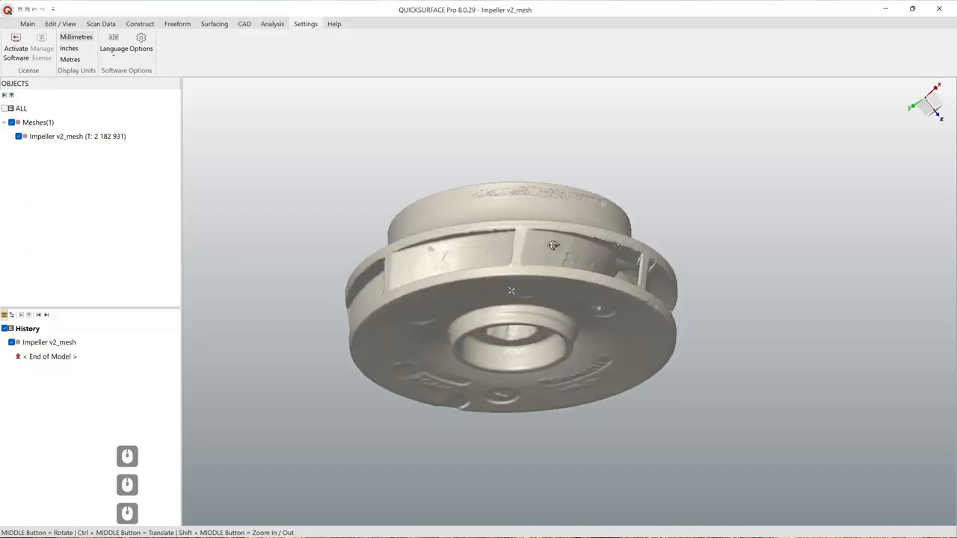
middle_drag(587, 390, 480, 361)
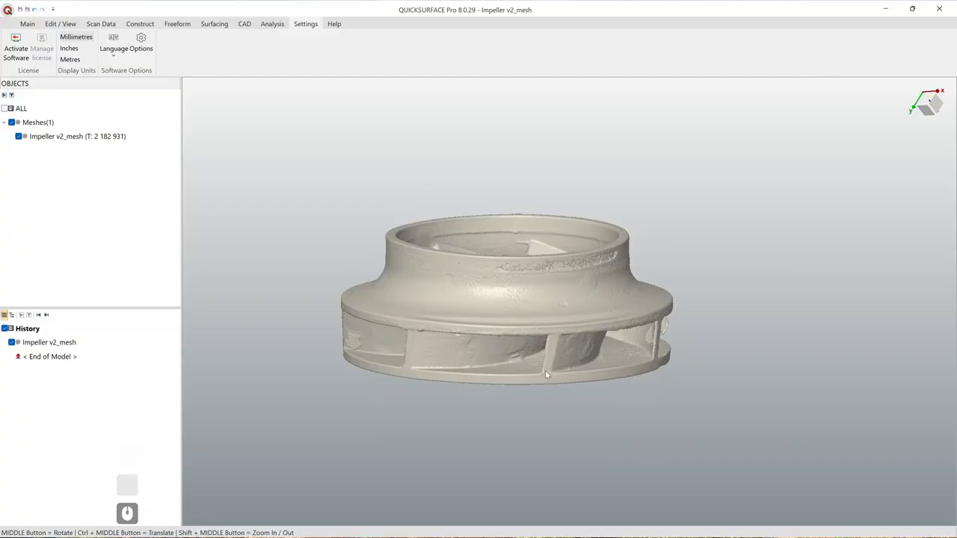
middle_drag(541, 387, 591, 317)
middle_drag(479, 332, 556, 300)
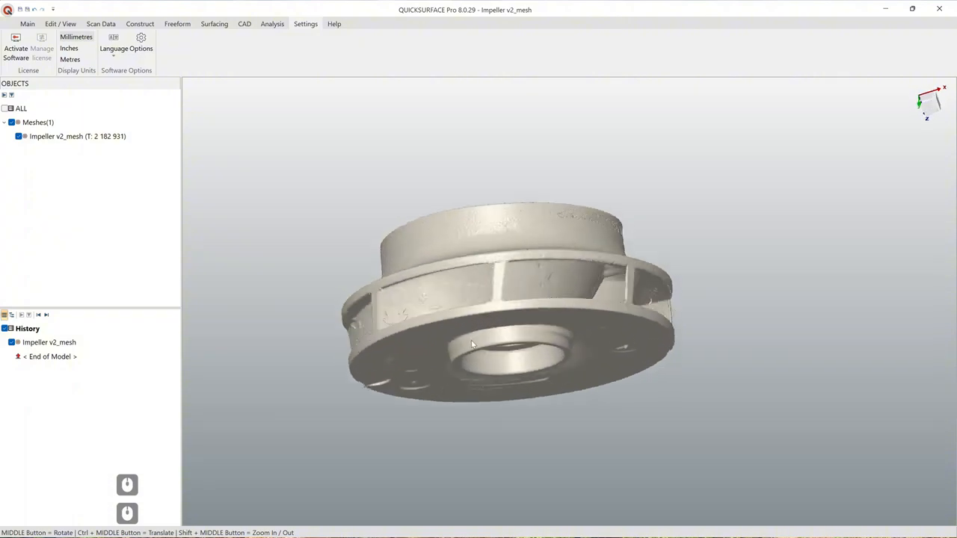
middle_drag(503, 324, 510, 266)
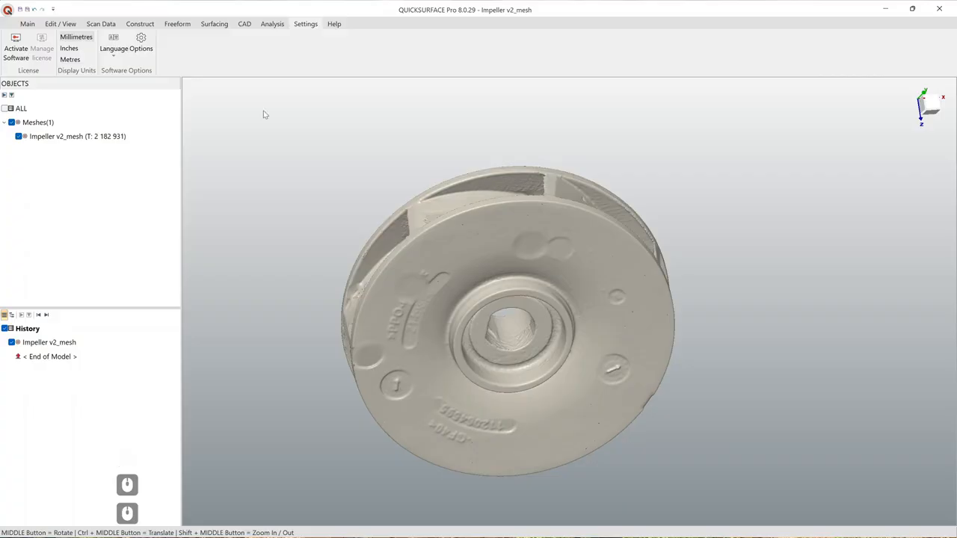
Step: Extract a plane primitive from the flat annular face inside the hub recess on the back, with deviation analysis enabled at 0.1 mm
click(28, 24)
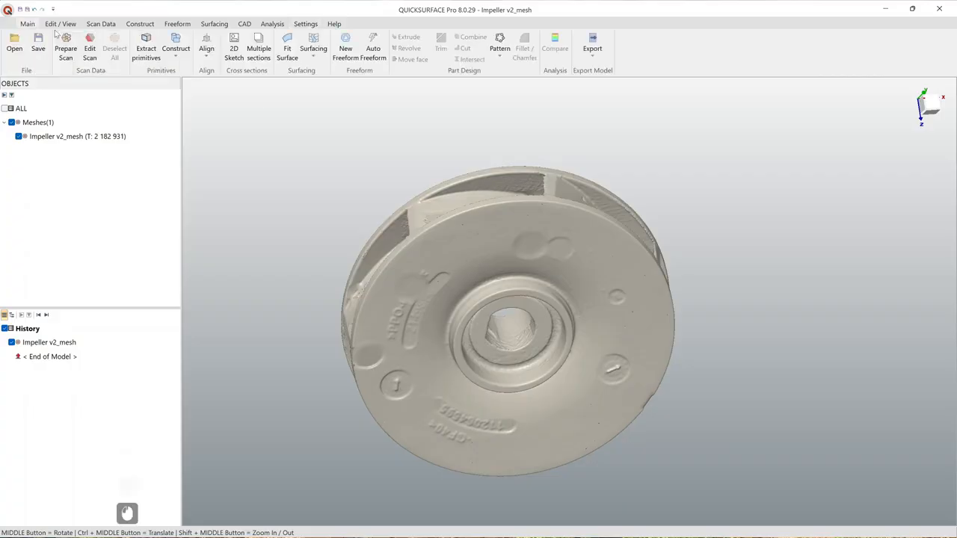
click(145, 46)
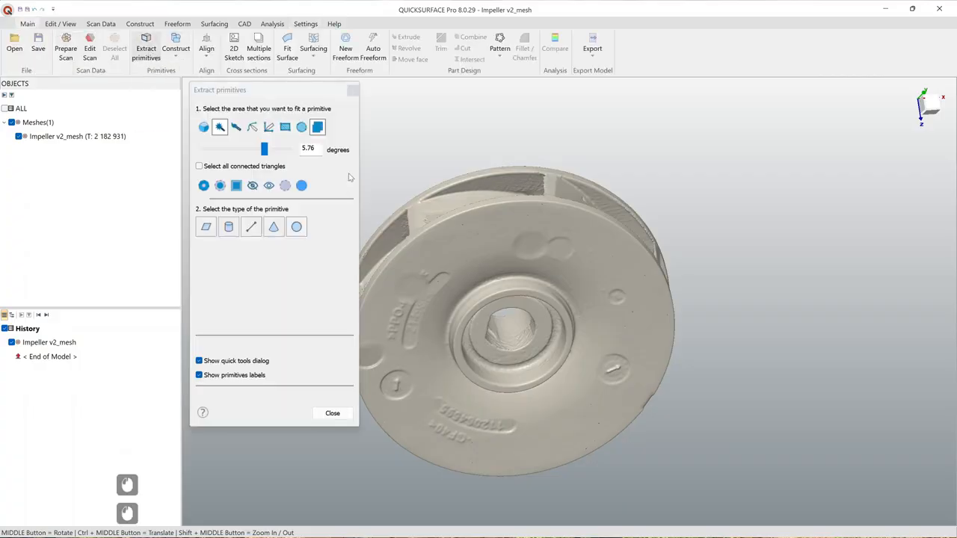
click(203, 126)
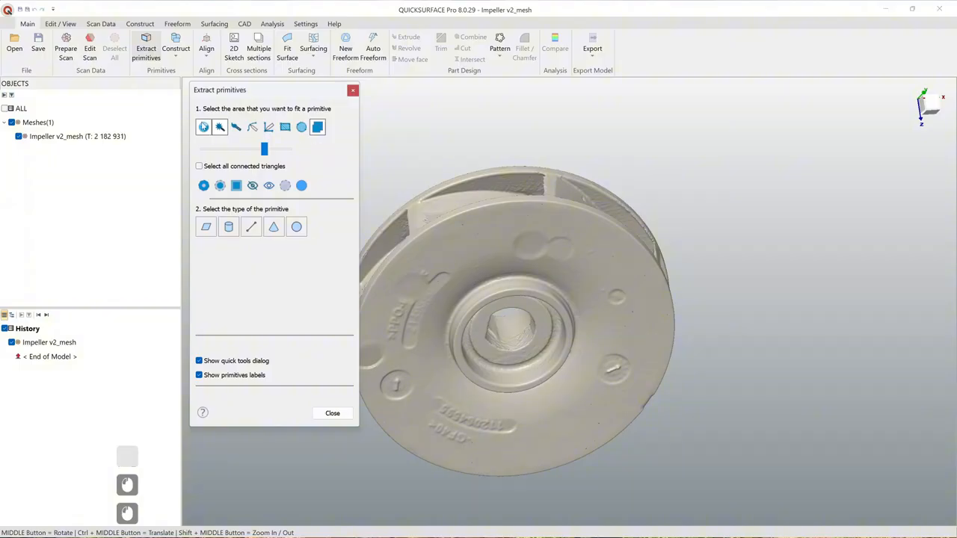
scroll(660, 361, up, 2)
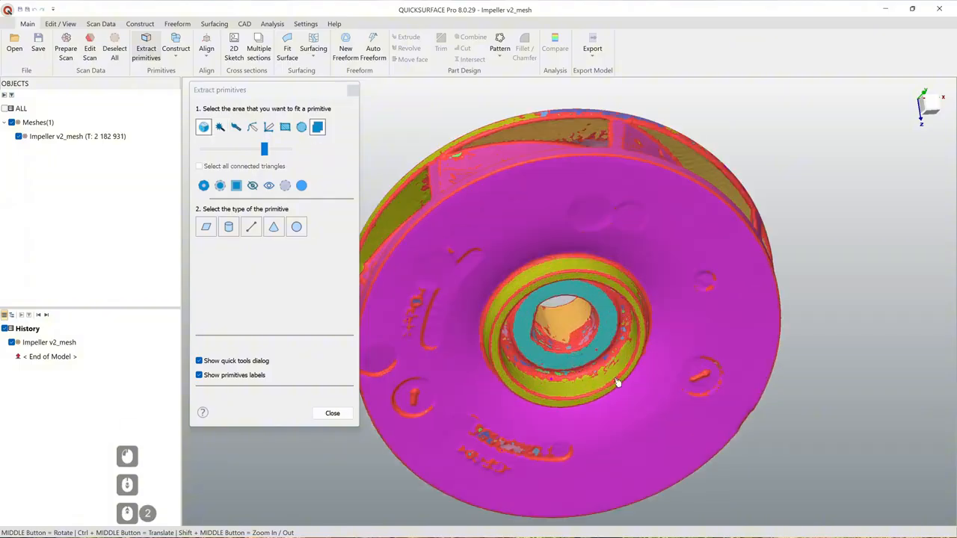
middle_drag(660, 361, 618, 241)
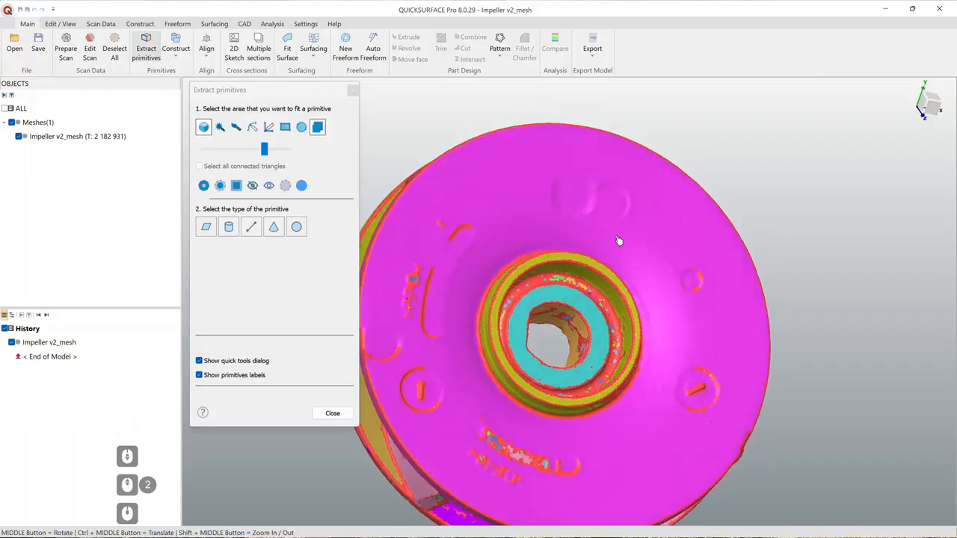
click(590, 318)
click(551, 265)
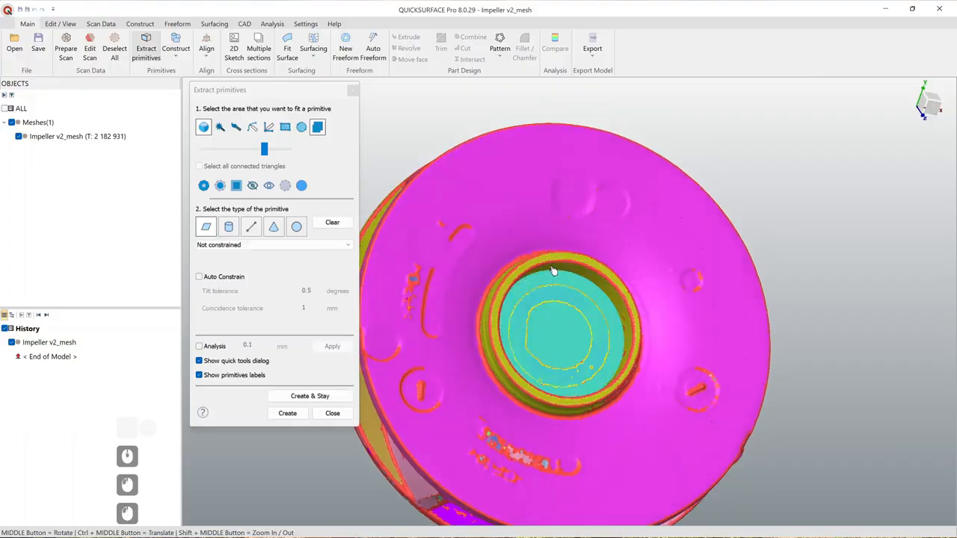
click(219, 346)
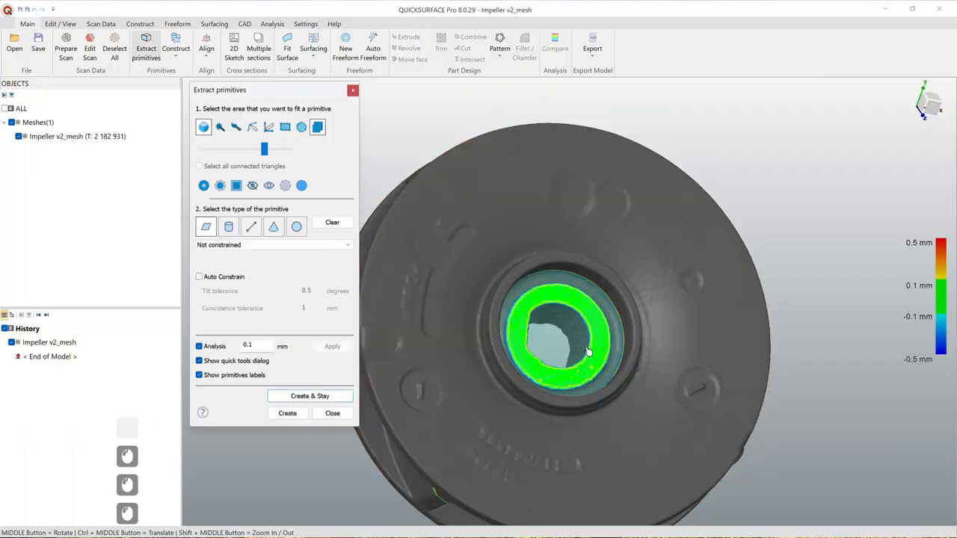
click(309, 396)
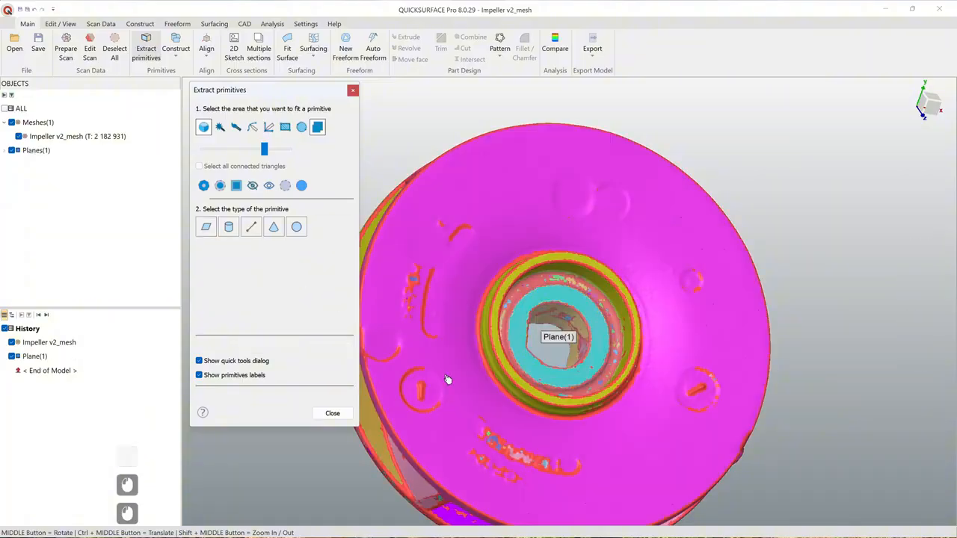
Step: Extract a solid cylinder primitive from the hub bore, constrained perpendicular to Plane(1)
middle_drag(449, 380, 603, 321)
click(603, 321)
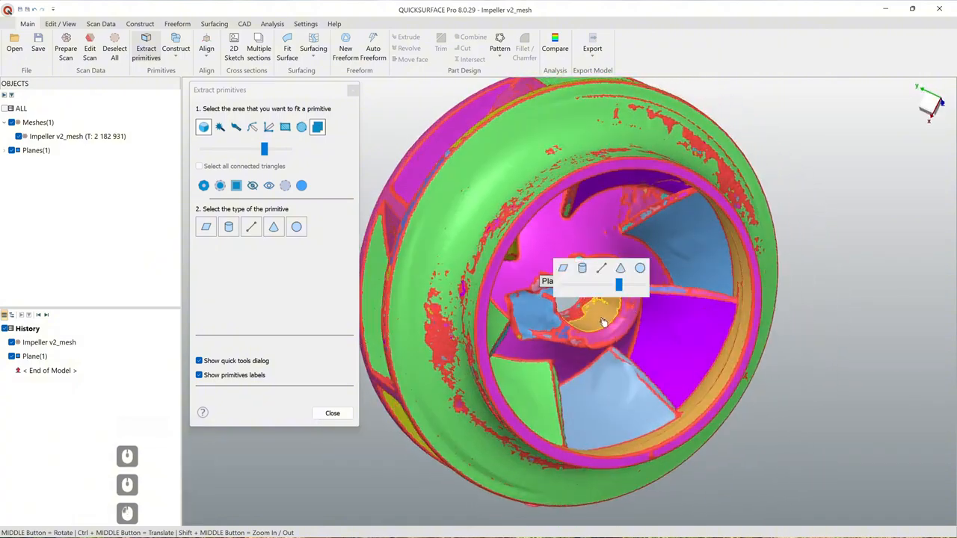
click(582, 270)
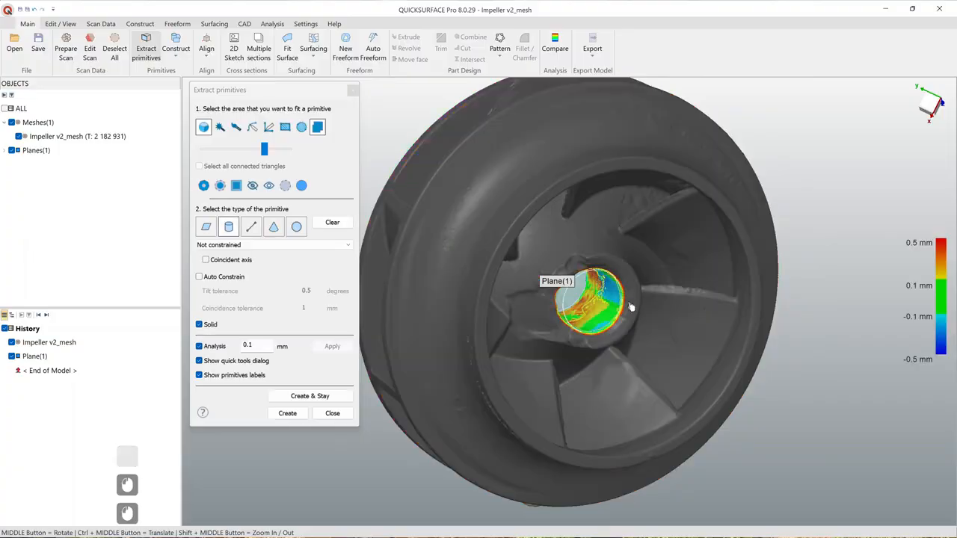
click(303, 247)
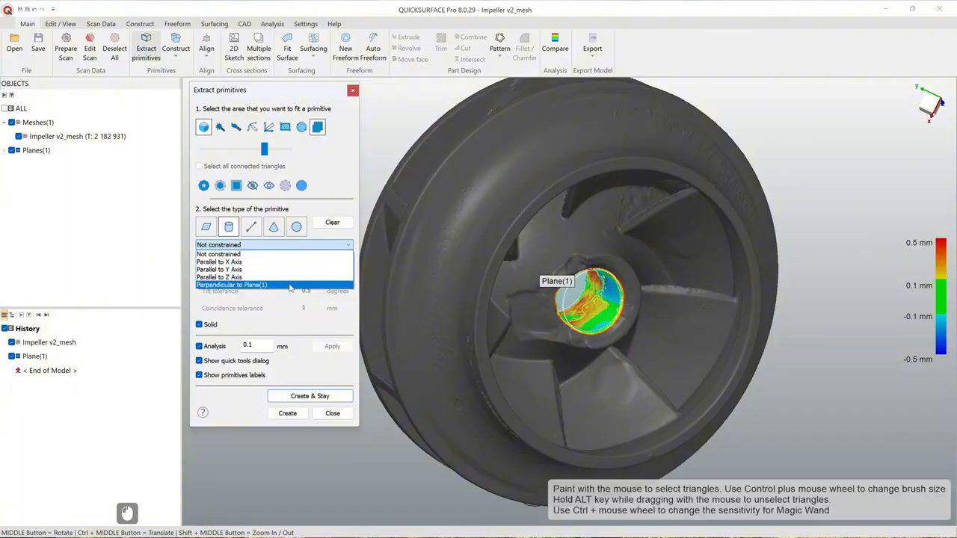
click(290, 287)
middle_drag(528, 372, 763, 359)
middle_drag(515, 341, 755, 351)
ctrl+middle_drag(562, 365, 646, 355)
middle_drag(504, 354, 769, 358)
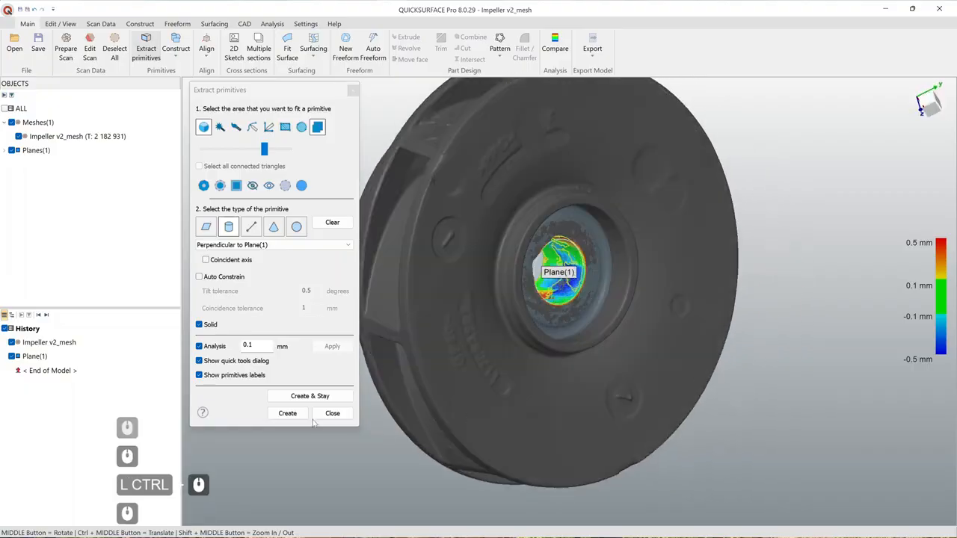
click(287, 413)
Step: Hide the extracted plane on the hub face
middle_drag(438, 368, 444, 315)
click(466, 254)
right_click(466, 253)
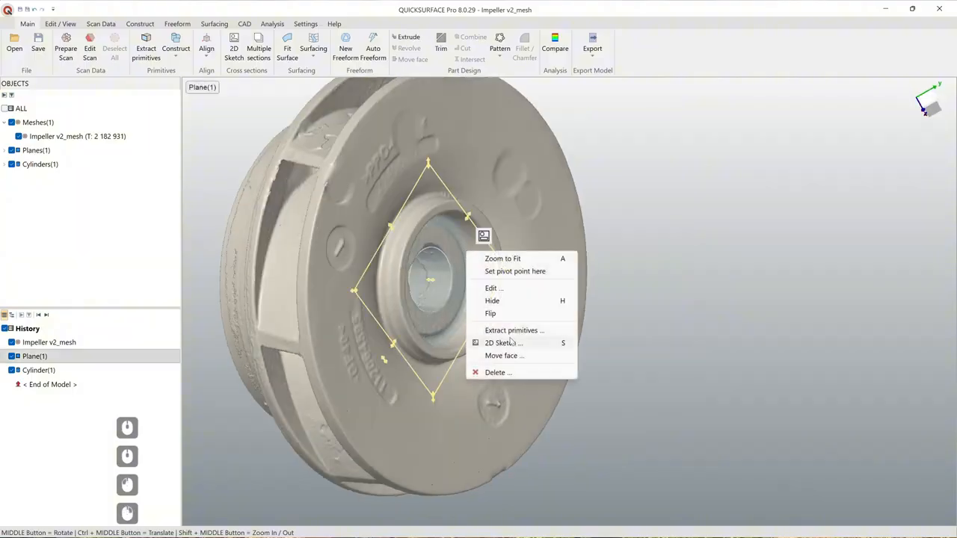
click(505, 301)
Step: Create a 2D sketch for a revolved surface about the bore cylinder's axis, with 0° rotation, on the slicing plane
middle_drag(505, 301, 490, 320)
ctrl+middle_drag(383, 314, 562, 301)
middle_drag(500, 293, 607, 276)
mouse_move(454, 320)
middle_down()
mouse_move(470, 295)
mouse_move(459, 247)
mouse_move(511, 276)
middle_up()
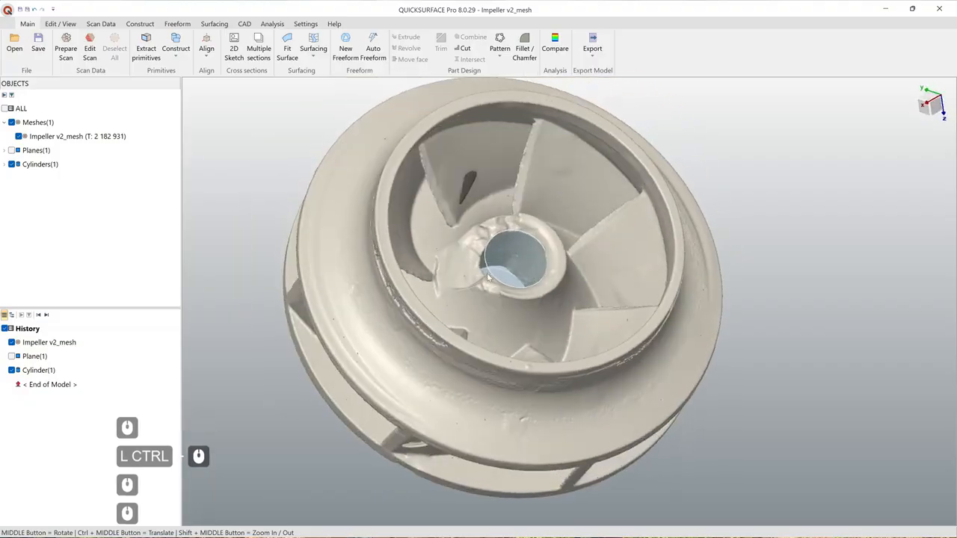
click(490, 275)
click(505, 260)
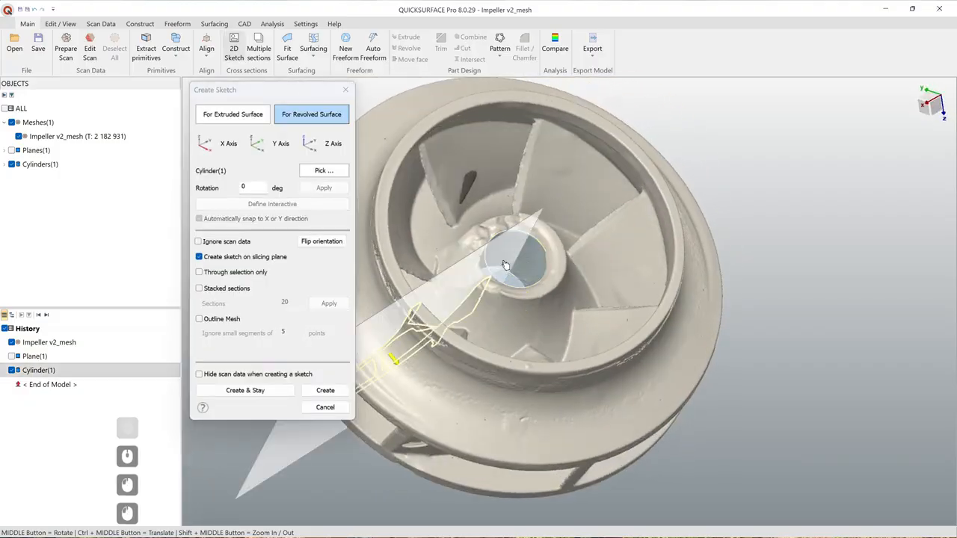
middle_drag(495, 341, 613, 308)
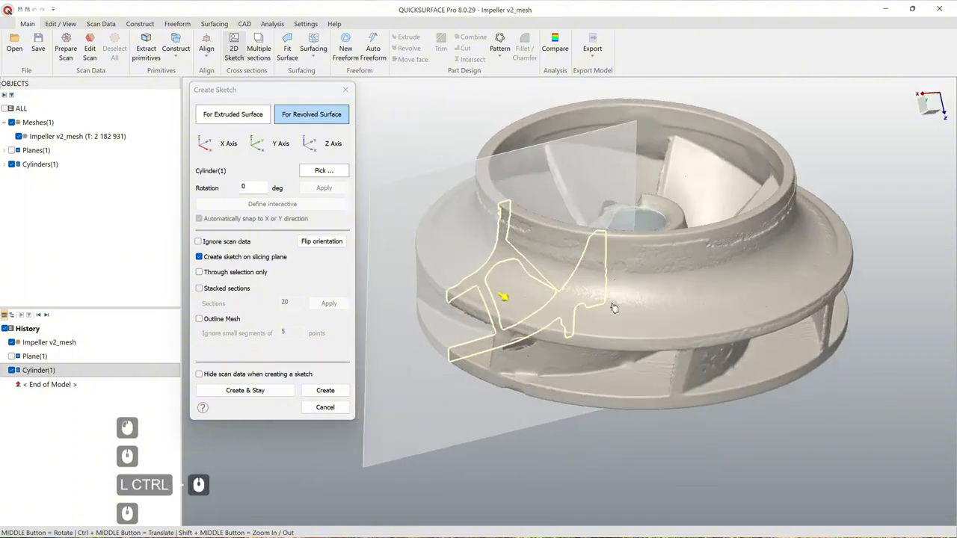
click(325, 390)
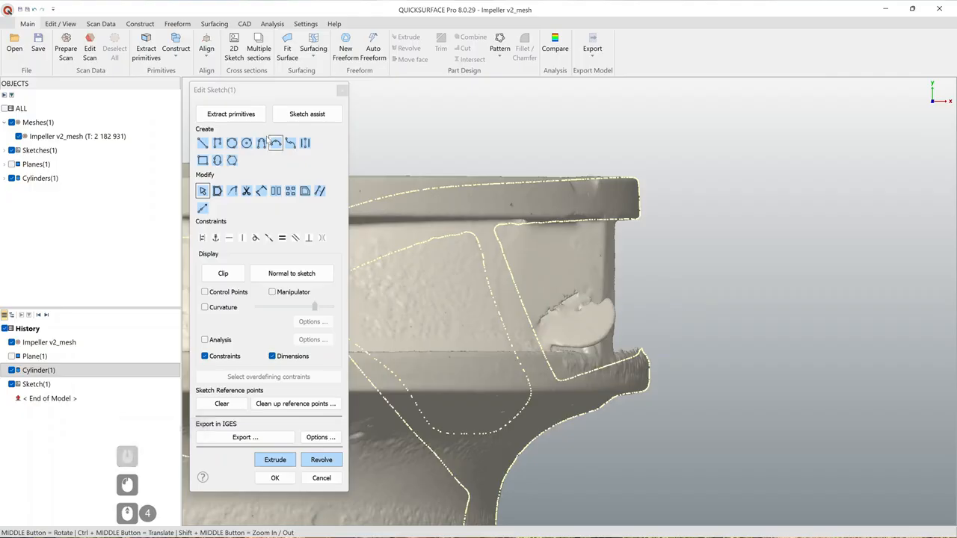
Step: Draw a line across the blade outlet, from the back plate's outer corner to the front shroud's outer edge on the section outline
click(202, 142)
key(Escape)
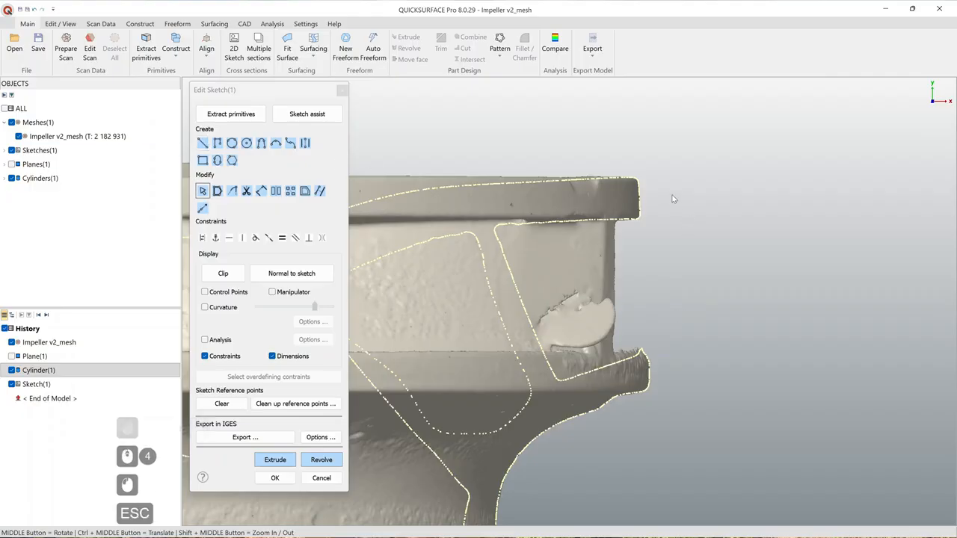
scroll(587, 188, up, 3)
scroll(587, 187, down, 3)
scroll(587, 187, up, 2)
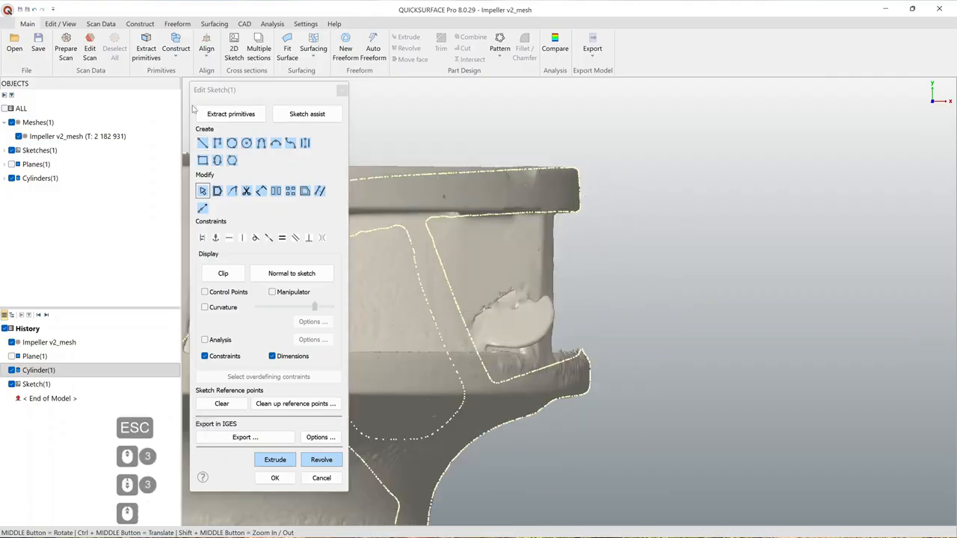
ctrl+click(579, 171)
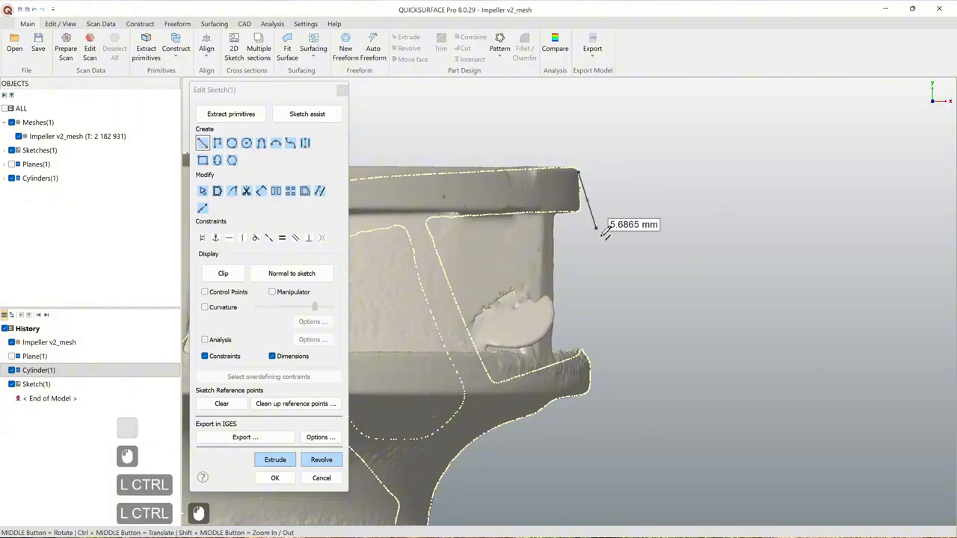
ctrl+click(592, 375)
key(Escape)
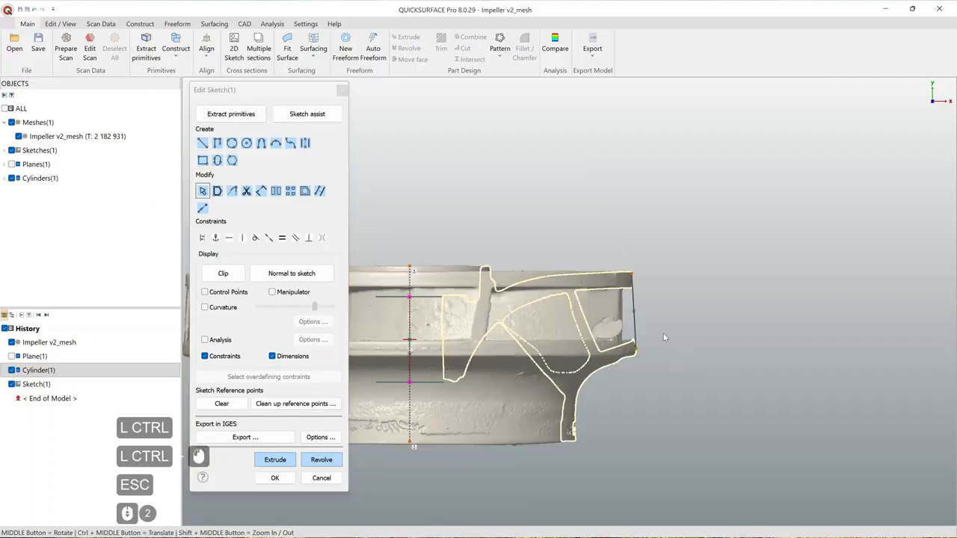
Step: Extend the blade-outlet line past both ends and corner-join it with a line fitted along the back plate's outer face
drag(632, 275, 632, 261)
drag(637, 351, 641, 370)
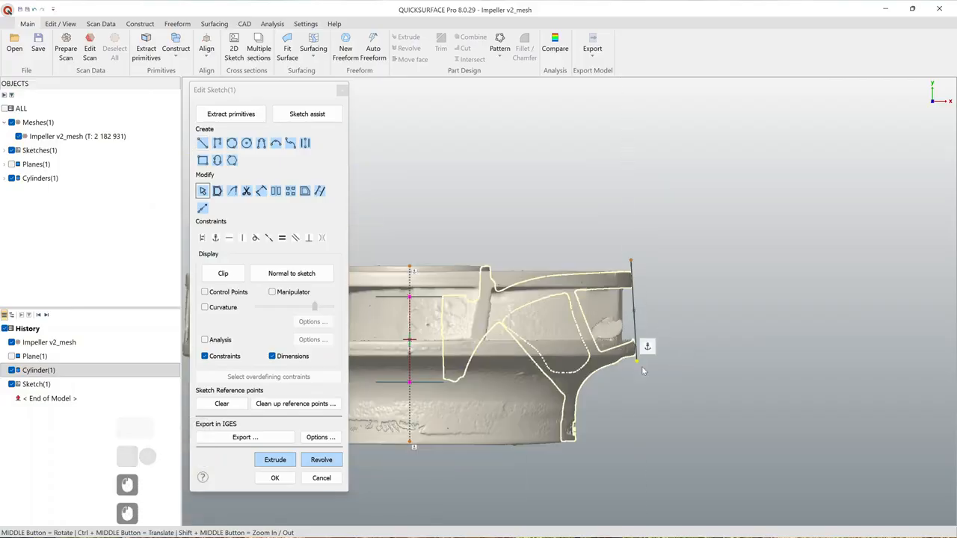
scroll(601, 270, up, 3)
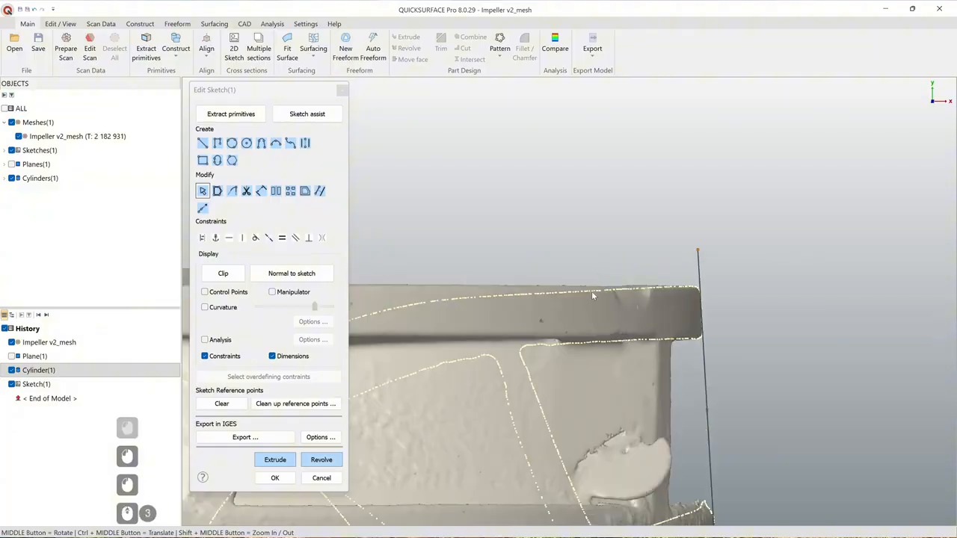
mouse_move(684, 289)
shift+mouse_down()
mouse_move(458, 291)
mouse_move(462, 308)
shift+mouse_up()
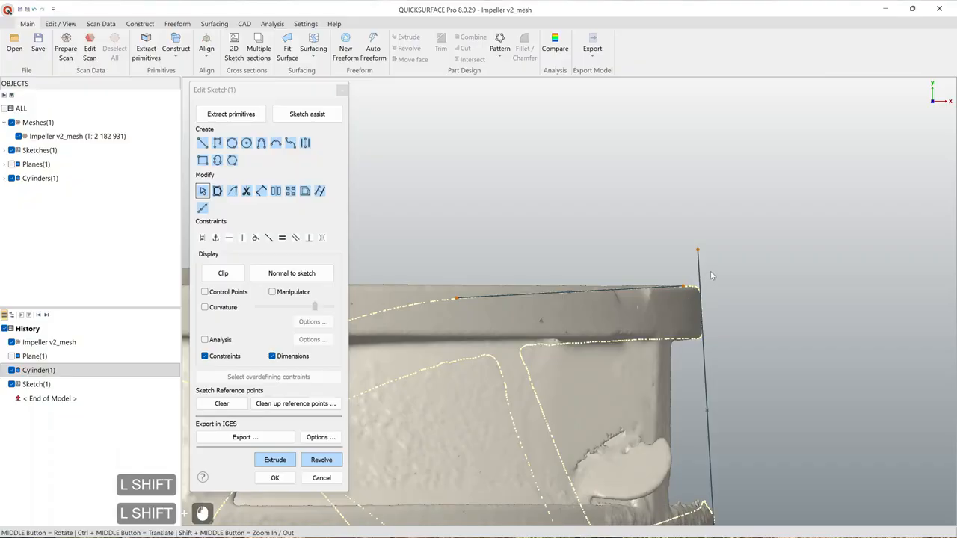
mouse_move(711, 262)
ctrl+mouse_down()
mouse_move(665, 271)
mouse_move(705, 293)
ctrl+mouse_up()
scroll(722, 292, down, 2)
ctrl+middle_drag(711, 339, 657, 276)
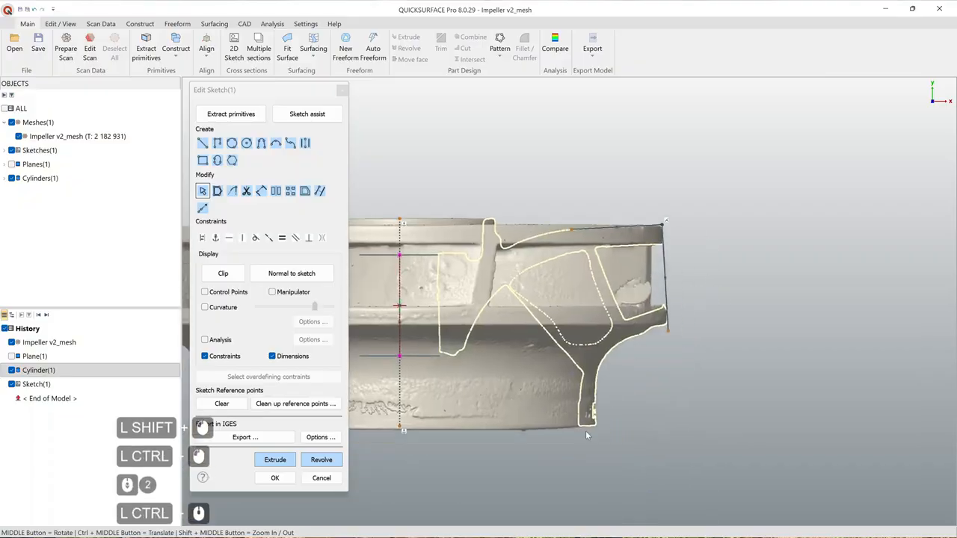
Step: Draw a line along the inlet collar's outer wall on the section outline and extend it past the collar's rim
scroll(585, 431, up, 3)
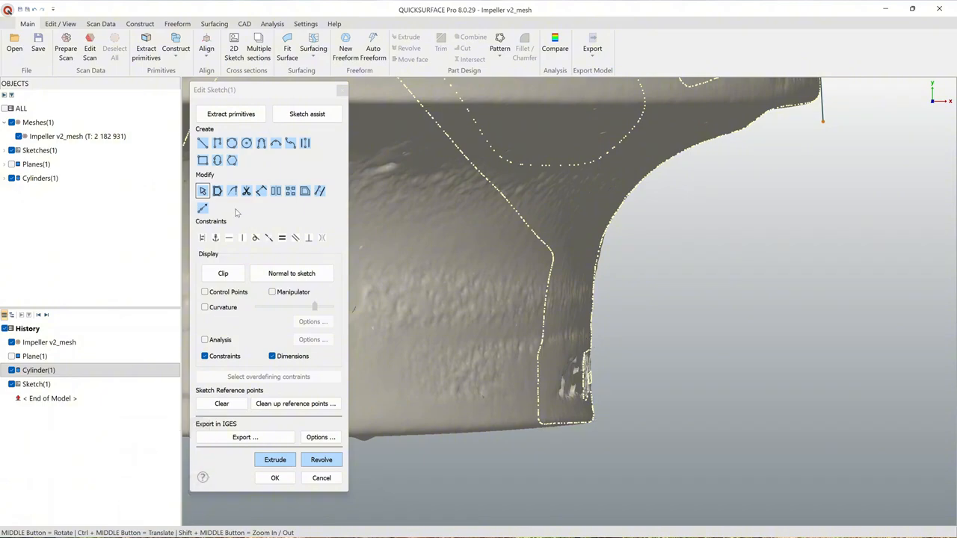
click(591, 345)
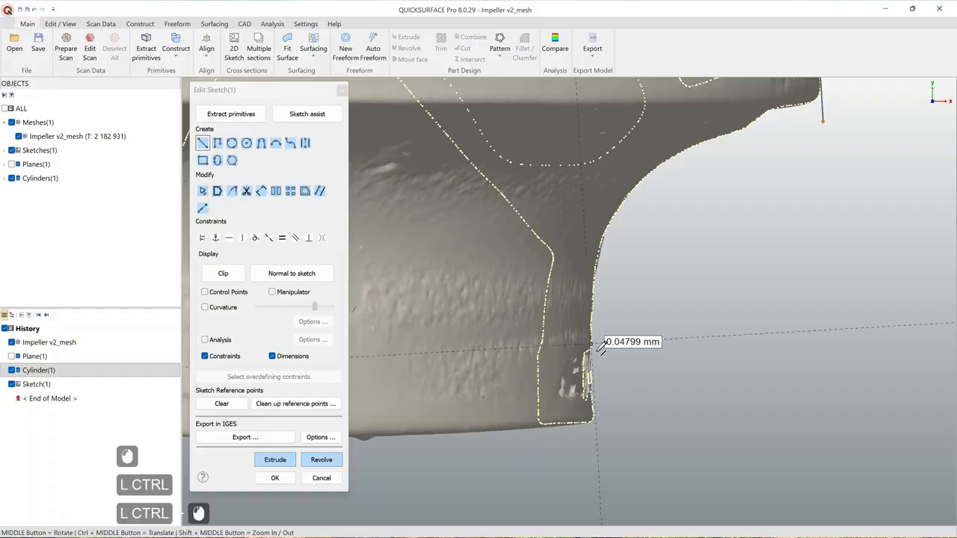
ctrl+click(595, 404)
key(Escape)
click(590, 444)
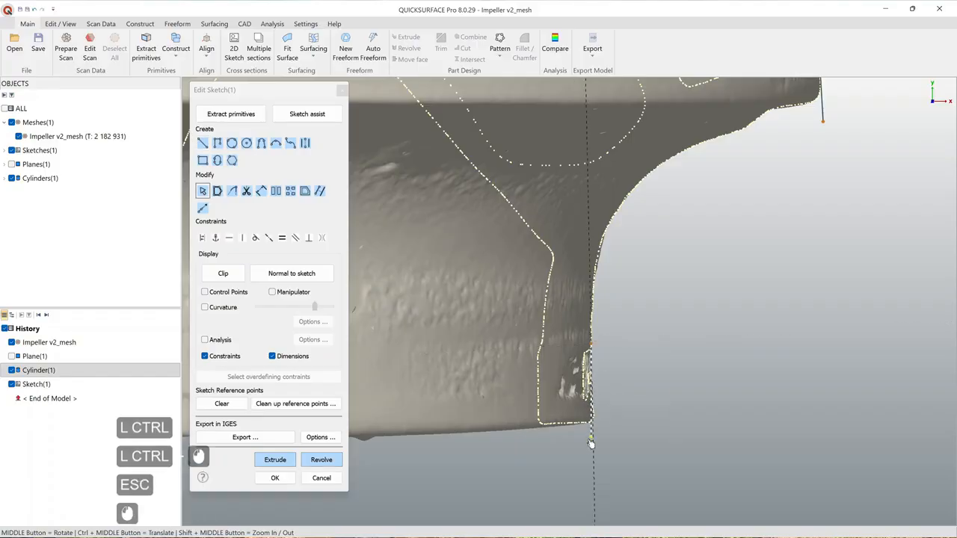
Step: Revolve the sketch lines a full turn about the sketch axis as a new body
scroll(672, 390, down, 3)
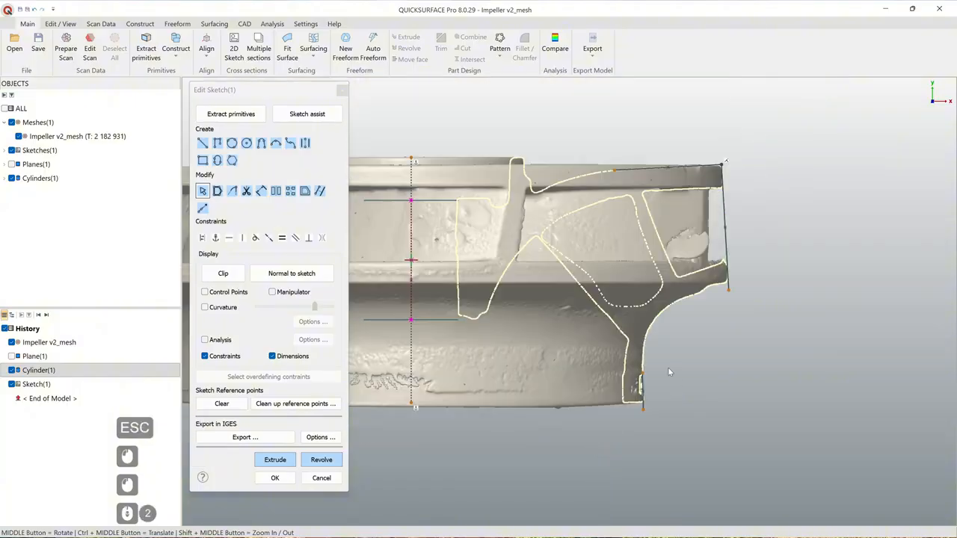
click(329, 460)
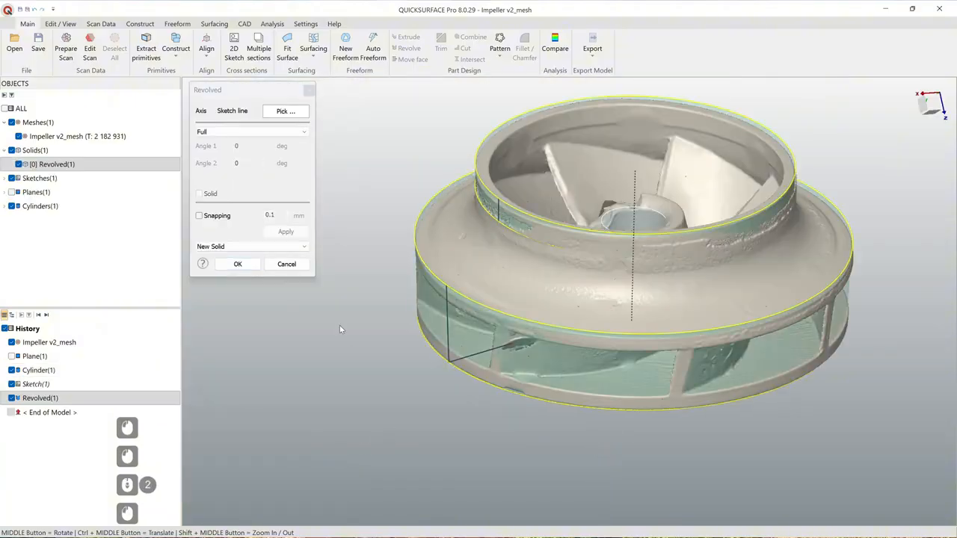
click(238, 264)
Step: Compare the mesh to the revolved surface with ±0.1 mm tolerance and examine the deviations on the outlet rims and inlet collar
scroll(521, 302, down, 3)
ctrl+middle_drag(521, 302, 459, 397)
click(555, 47)
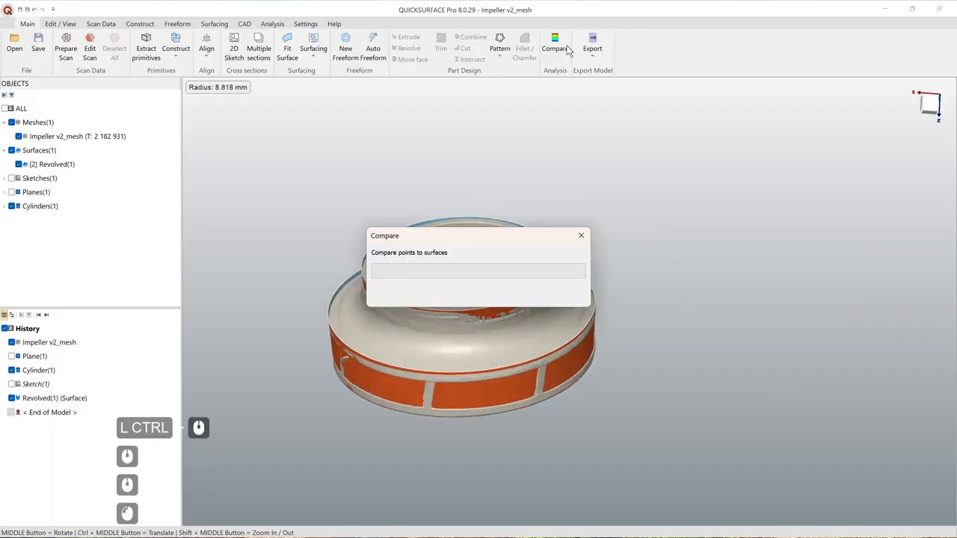
scroll(429, 341, up, 3)
middle_drag(547, 412, 565, 338)
middle_drag(676, 347, 488, 395)
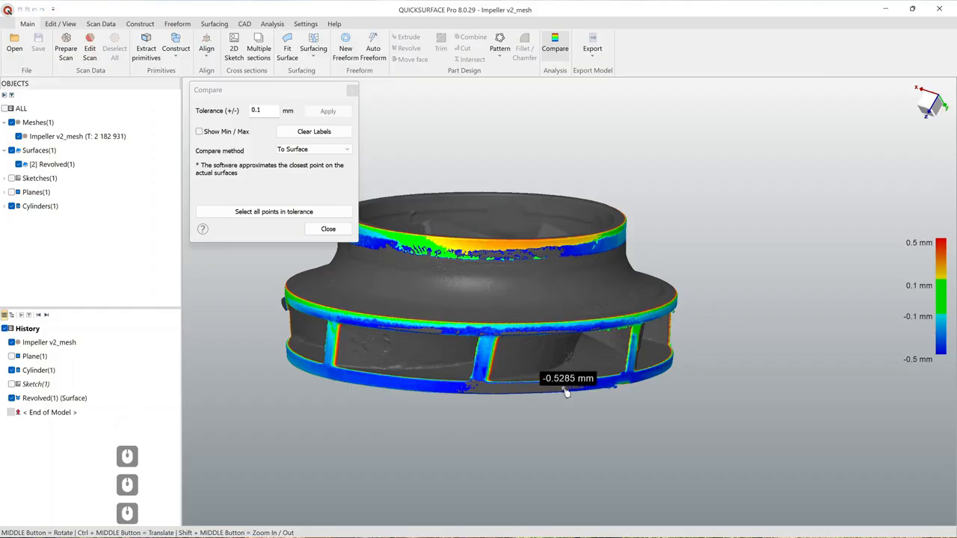
middle_drag(566, 393, 639, 325)
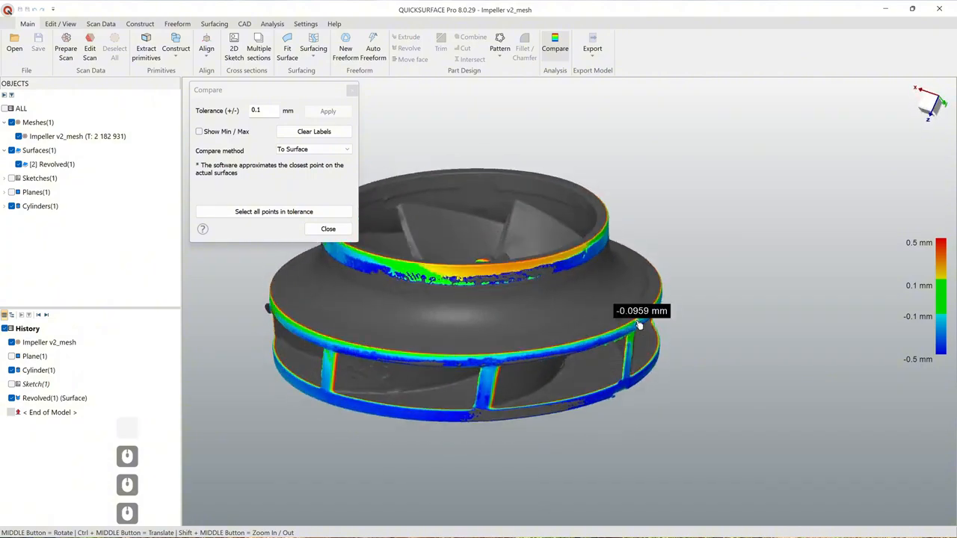
middle_drag(479, 286, 470, 394)
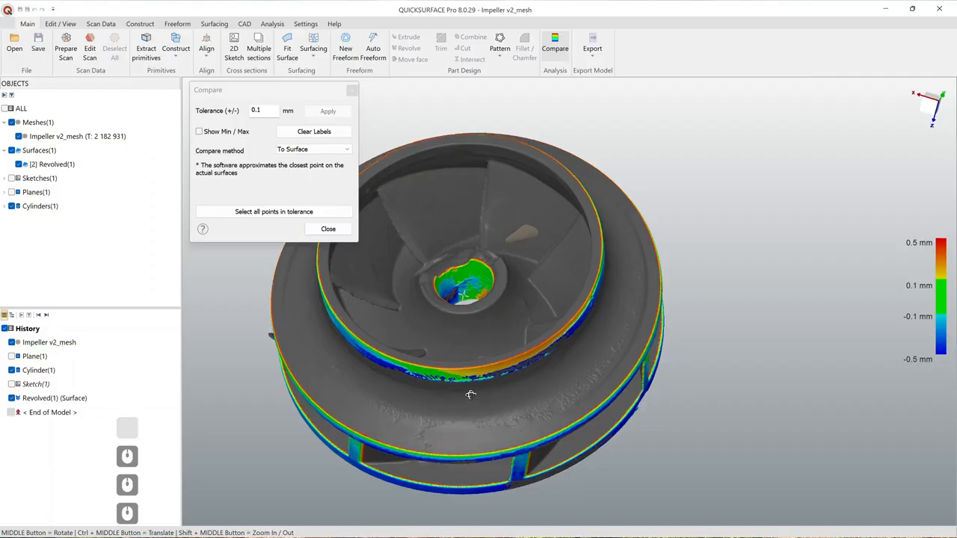
click(328, 229)
Step: Hide the bore cylinder
scroll(447, 307, down, 3)
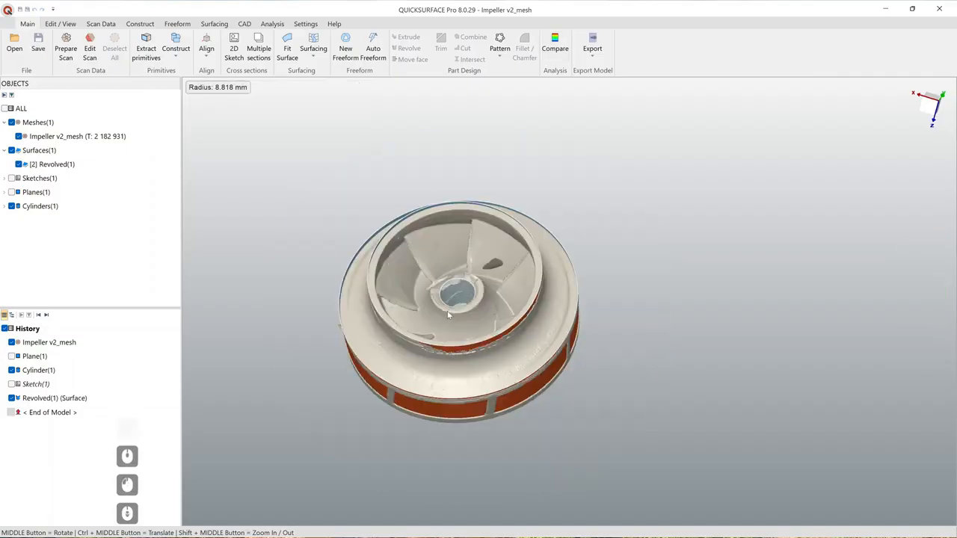
click(453, 293)
right_click(453, 293)
click(486, 342)
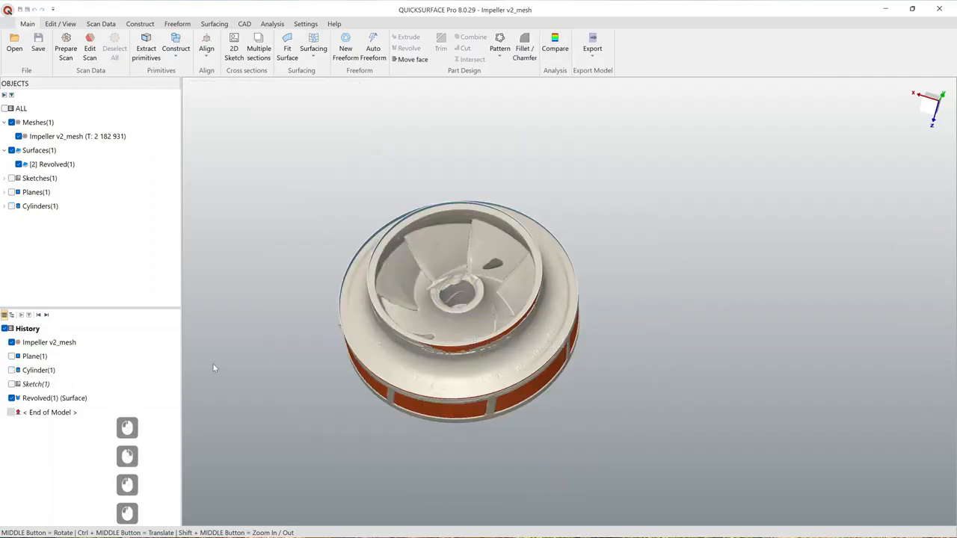
Step: Delete the revolved surface and the profile sketch it was made from
click(97, 398)
key(Delete)
key(Return)
click(37, 370)
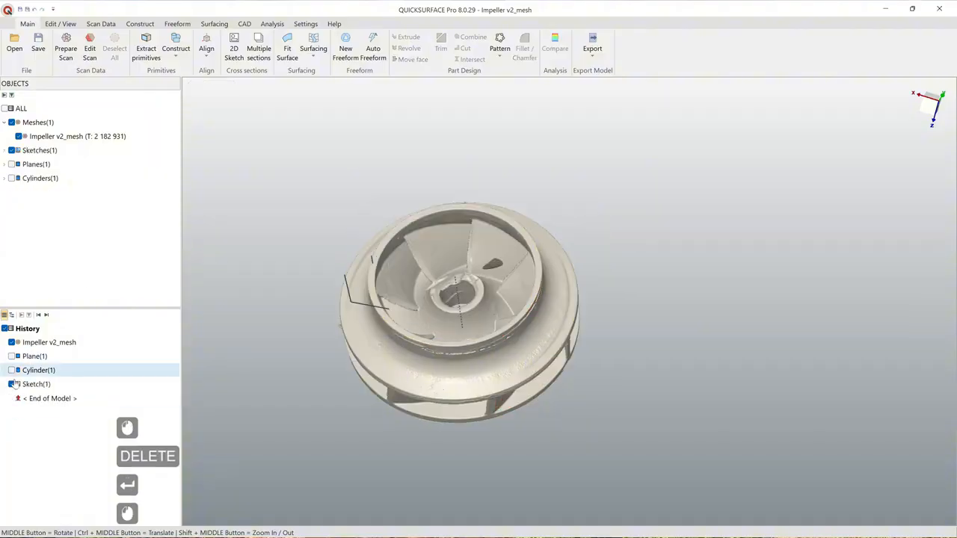
click(33, 384)
key(Delete)
key(Return)
click(322, 349)
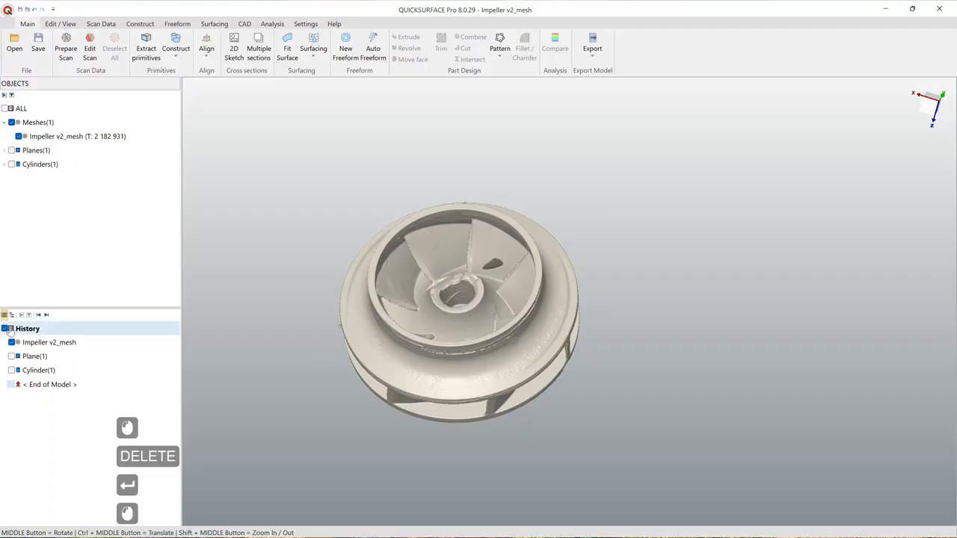
Step: Show Plane(1) and create a sketch for an extruded surface on it, offset about 4.25 mm to slice the back plate
click(81, 360)
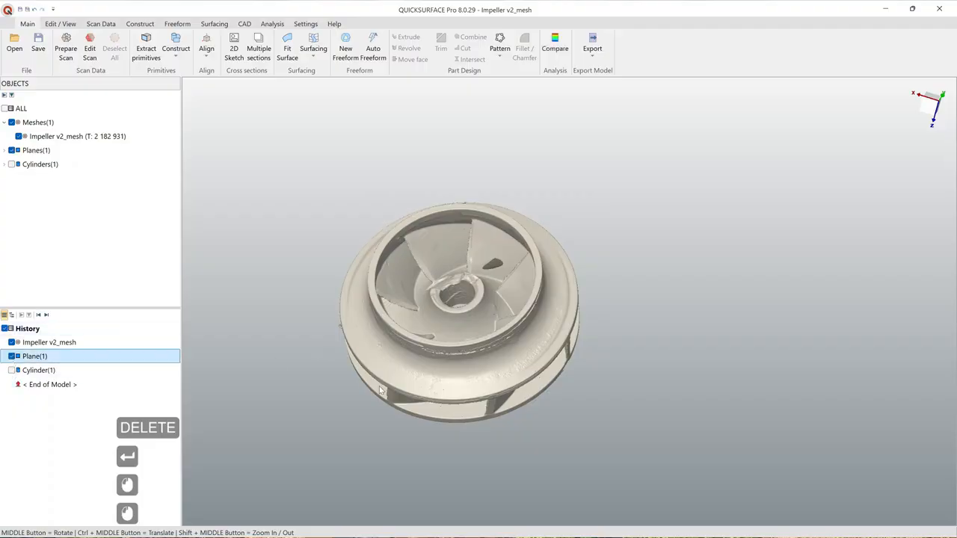
middle_drag(379, 385, 521, 317)
click(457, 322)
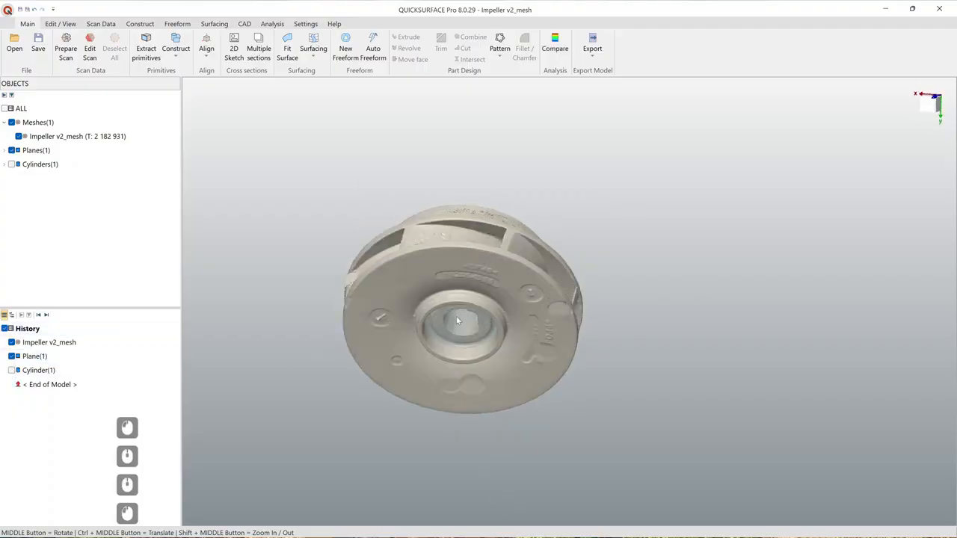
middle_drag(458, 321, 481, 309)
click(477, 308)
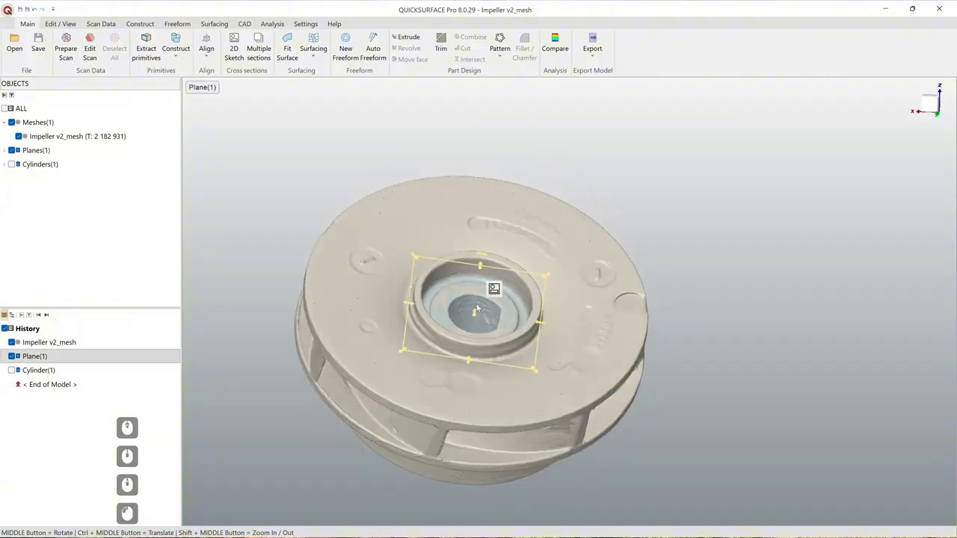
click(493, 290)
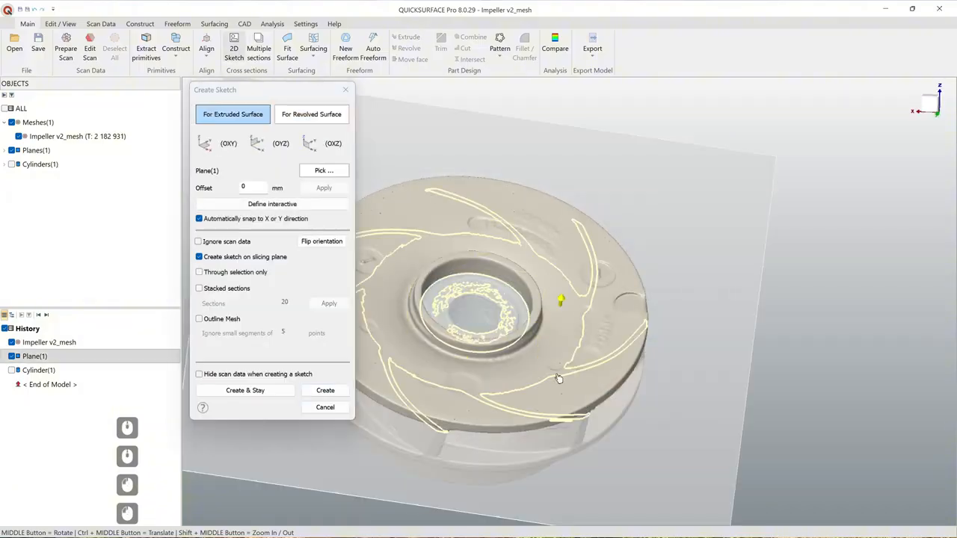
ctrl+middle_drag(558, 379, 652, 287)
drag(573, 293, 611, 284)
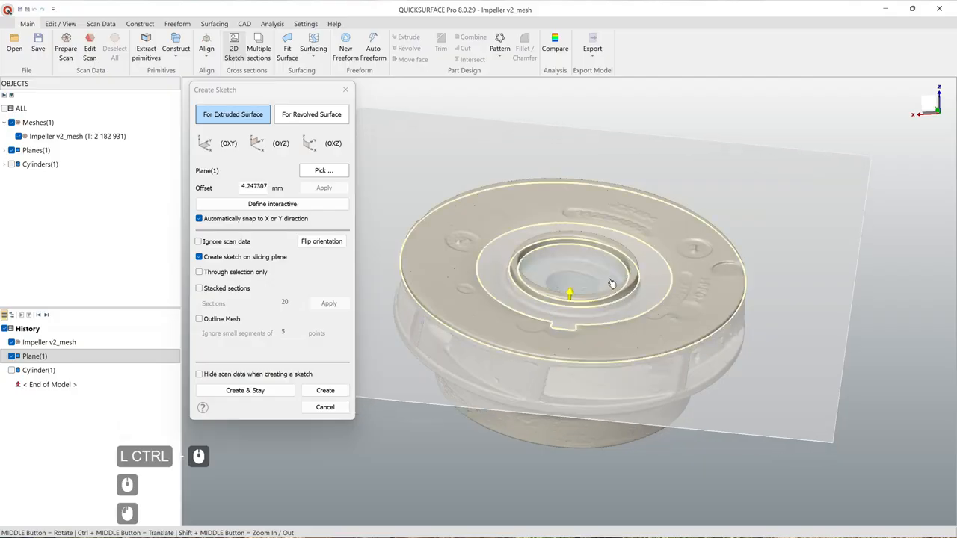
click(326, 390)
Step: Fit a circle primitive to the back plate's outer edge on the sketch section
scroll(693, 338, up, 4)
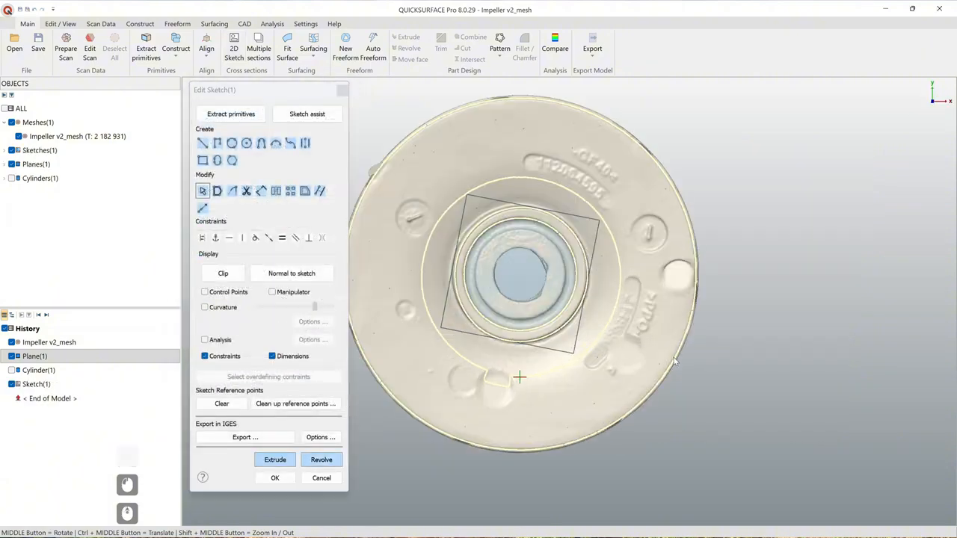
ctrl+middle_drag(434, 301, 507, 315)
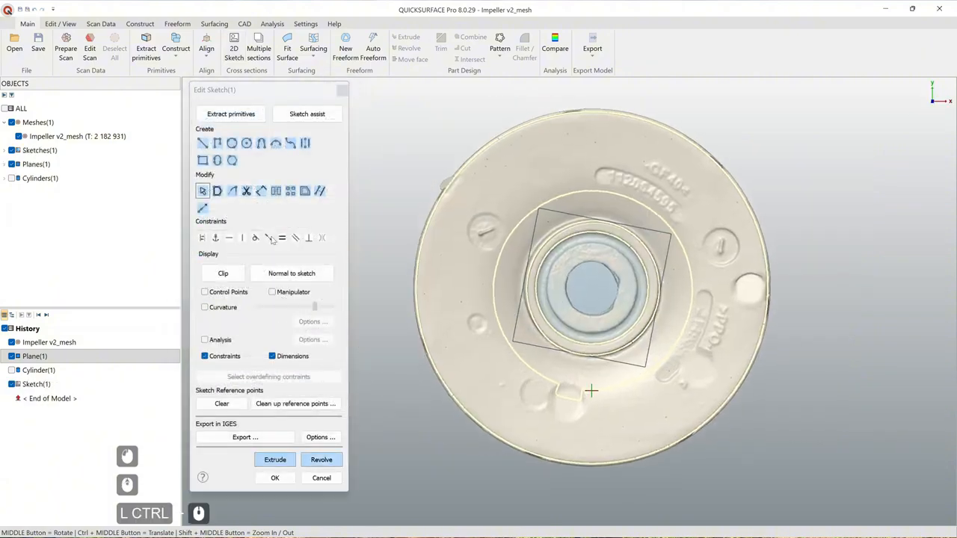
click(258, 114)
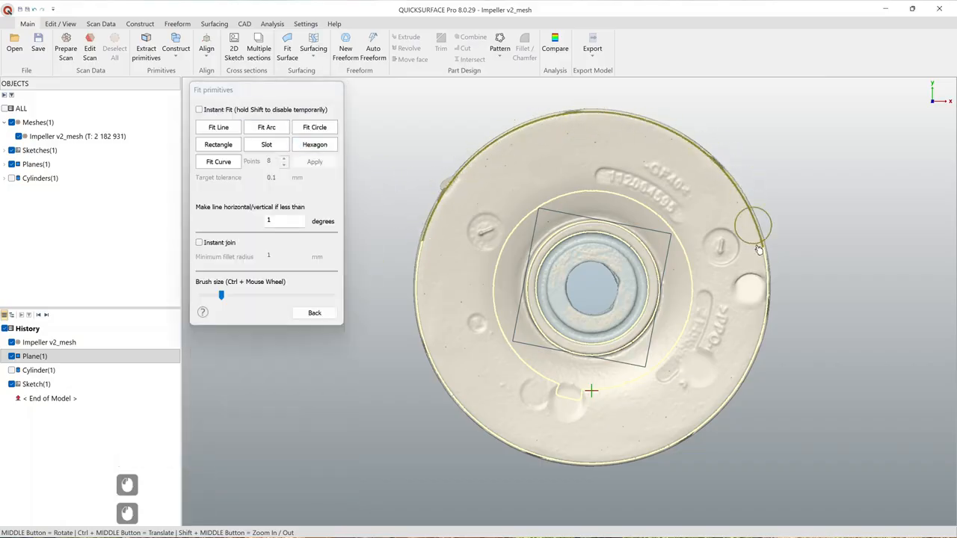
mouse_move(656, 456)
mouse_down()
mouse_move(486, 415)
mouse_move(408, 273)
mouse_move(422, 223)
mouse_up()
click(458, 216)
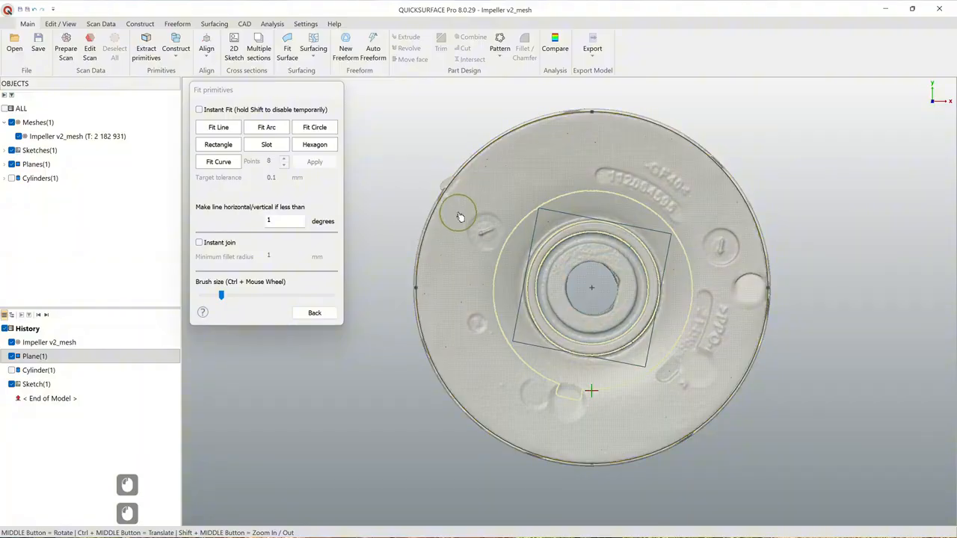
click(330, 318)
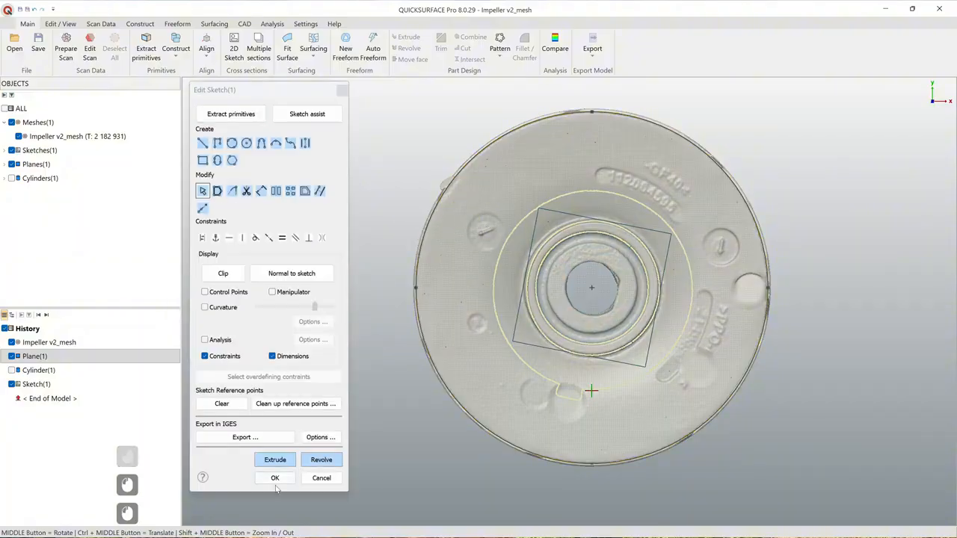
Step: Extrude the circle two-sided as a new solid, with Depth 2 about 43.8 mm so it reaches past the inlet collar
click(273, 459)
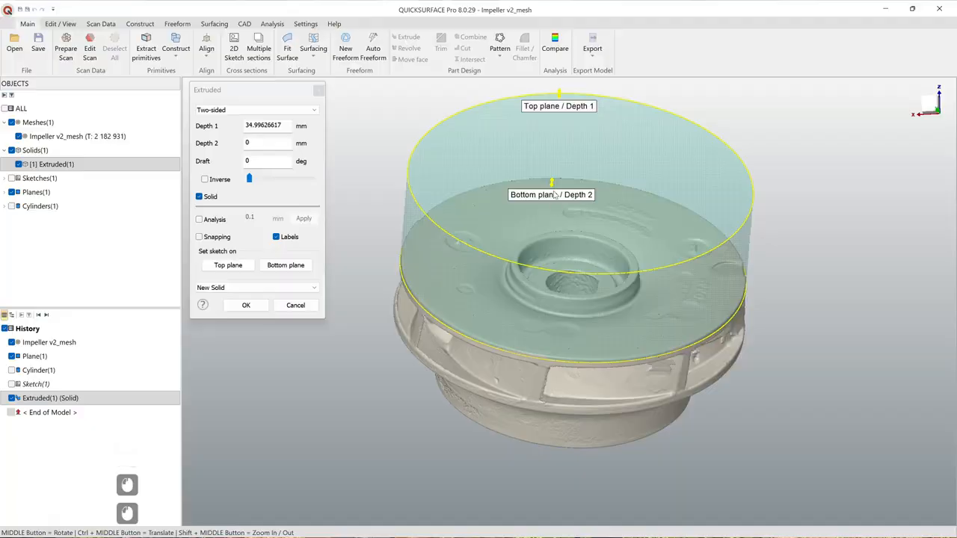
drag(554, 191, 555, 315)
middle_drag(560, 139, 539, 158)
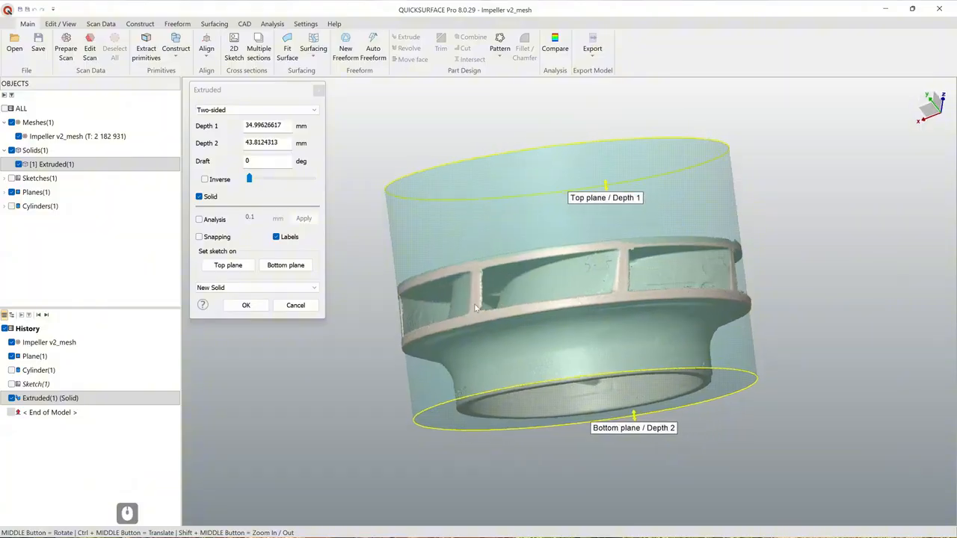
Step: Set the extrusion's draft to 2.5° to match the taper of the impeller's outer rim
middle_drag(662, 258, 672, 306)
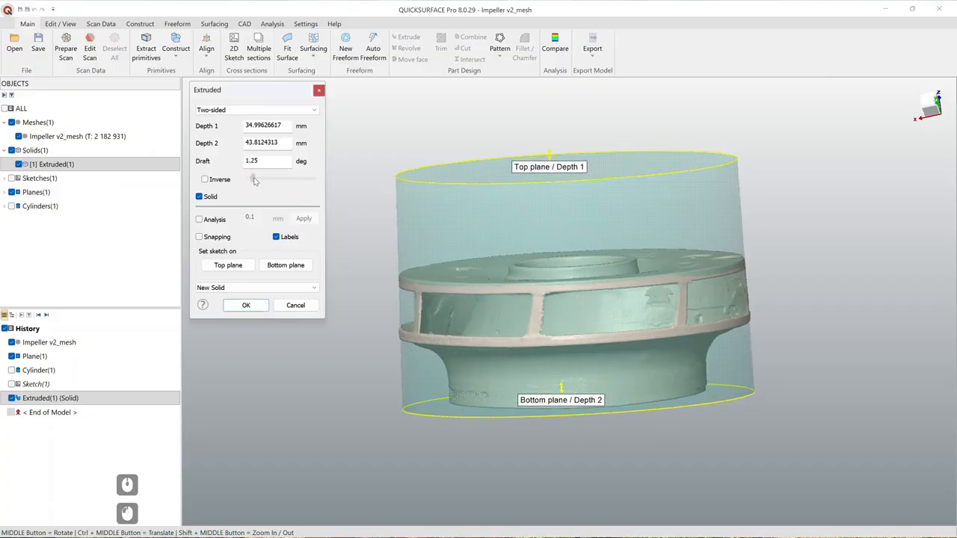
drag(254, 180, 259, 181)
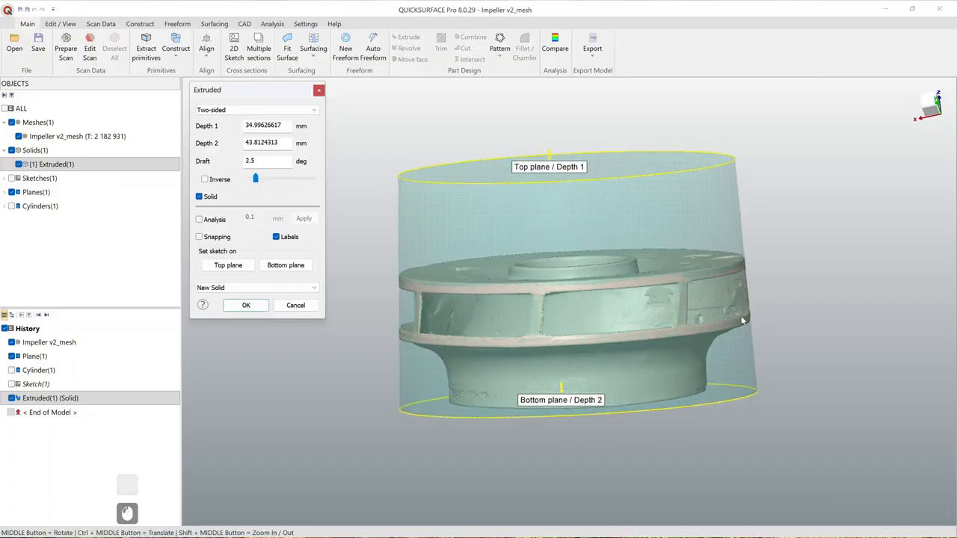
middle_drag(516, 258, 648, 300)
Step: Turn on deviation analysis at 0.1 mm, check the fit around the outlet rims, and accept the drafted extrusion
click(199, 219)
middle_drag(559, 314, 556, 346)
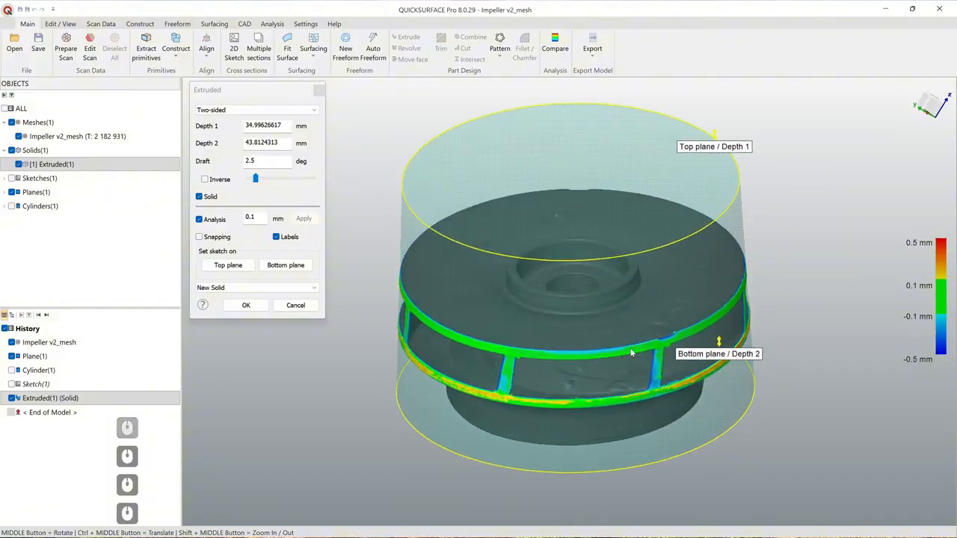
ctrl+middle_drag(631, 353, 652, 300)
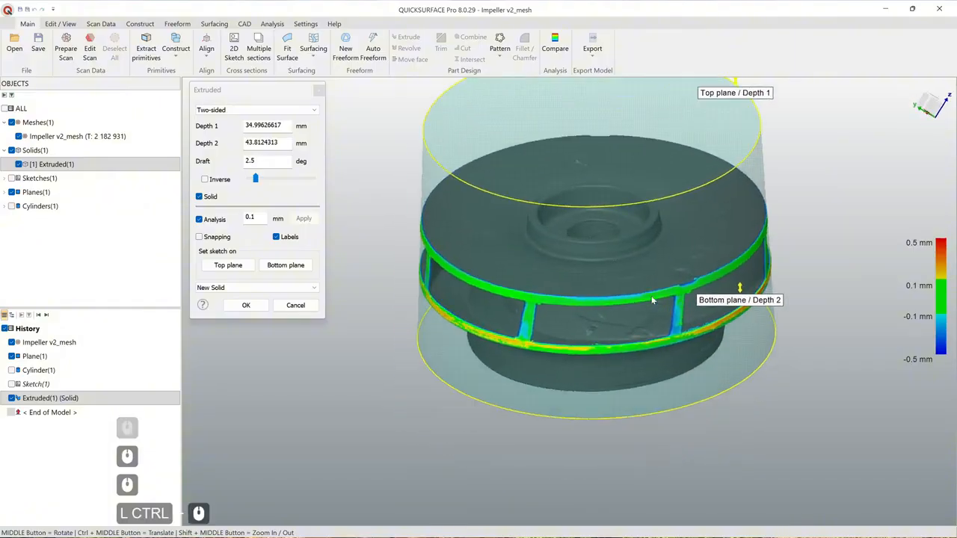
click(246, 305)
middle_drag(707, 331, 866, 364)
click(502, 276)
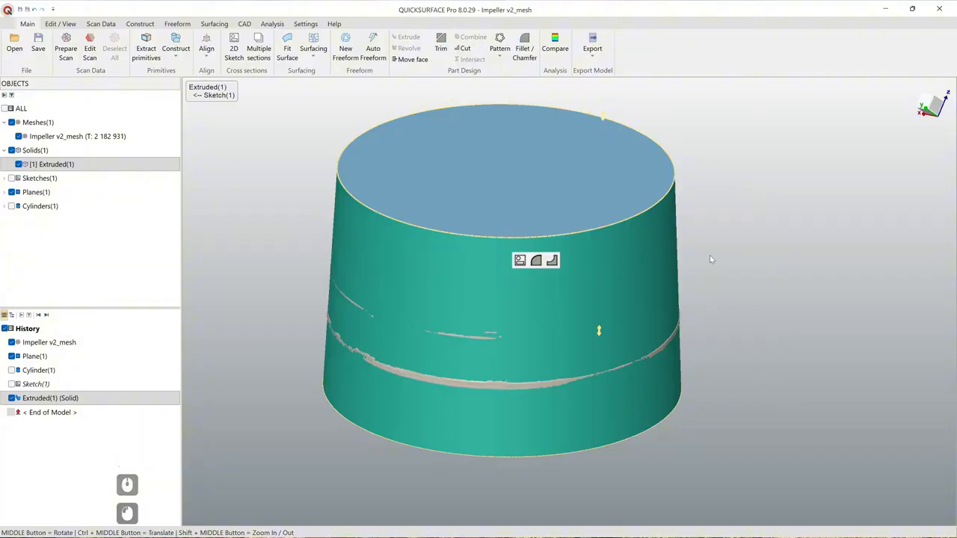
click(743, 242)
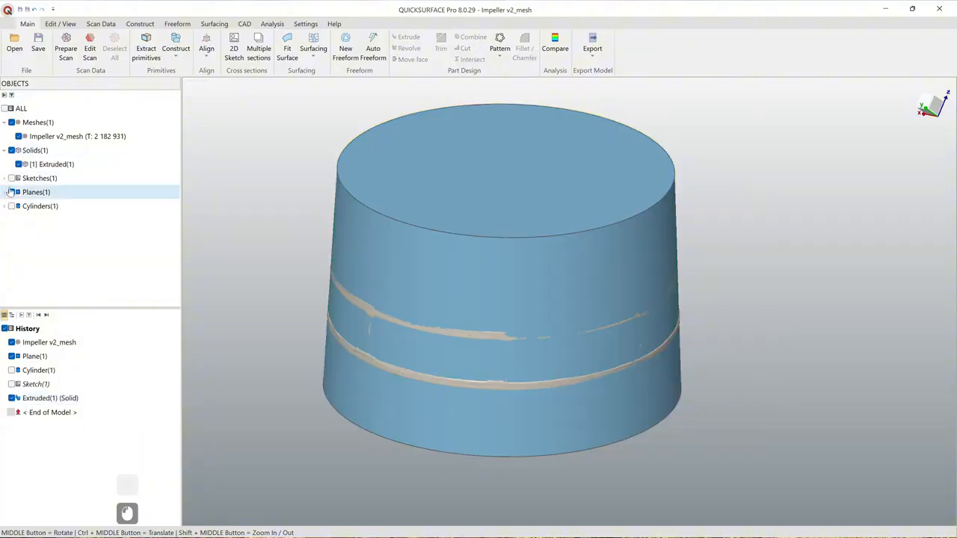
Step: Hide the extruded solid so that only the impeller scan is shown
click(18, 164)
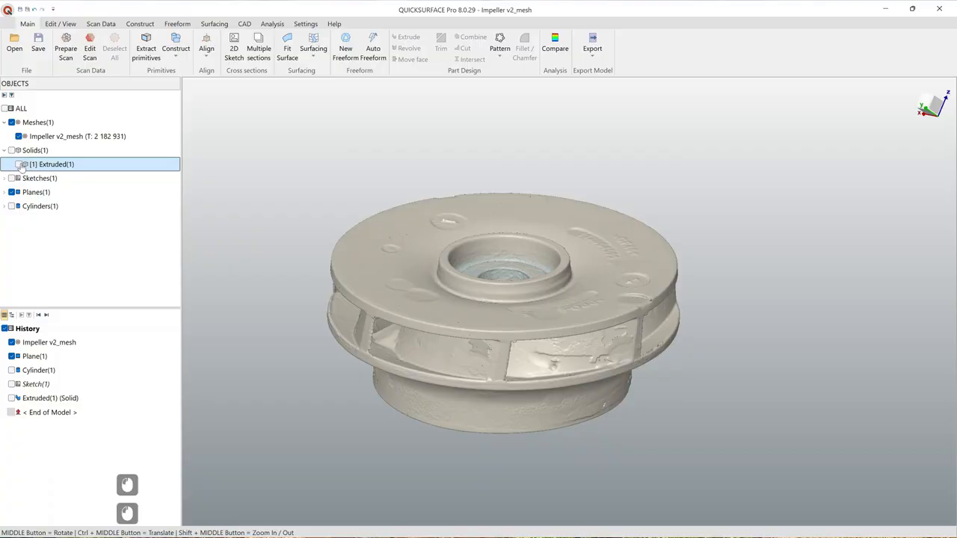
middle_drag(604, 288, 633, 185)
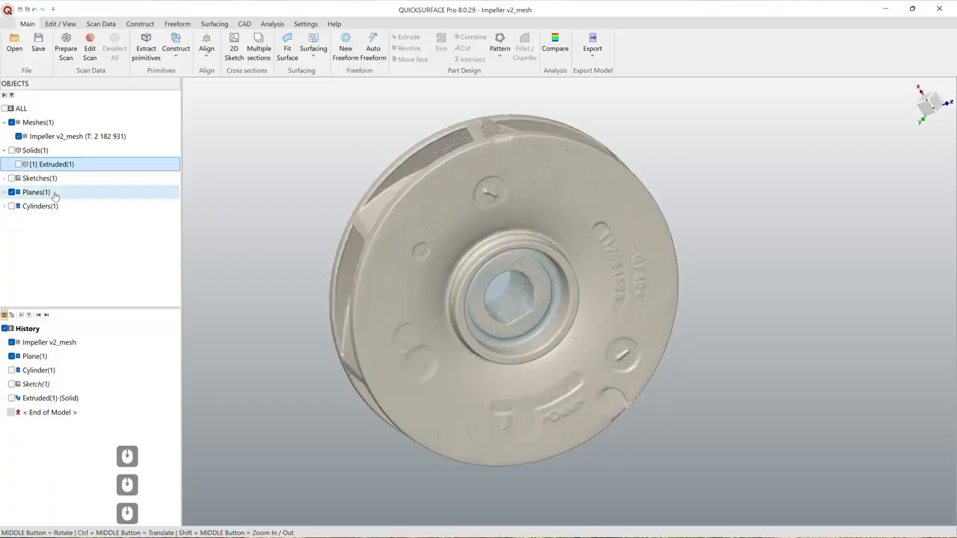
click(18, 165)
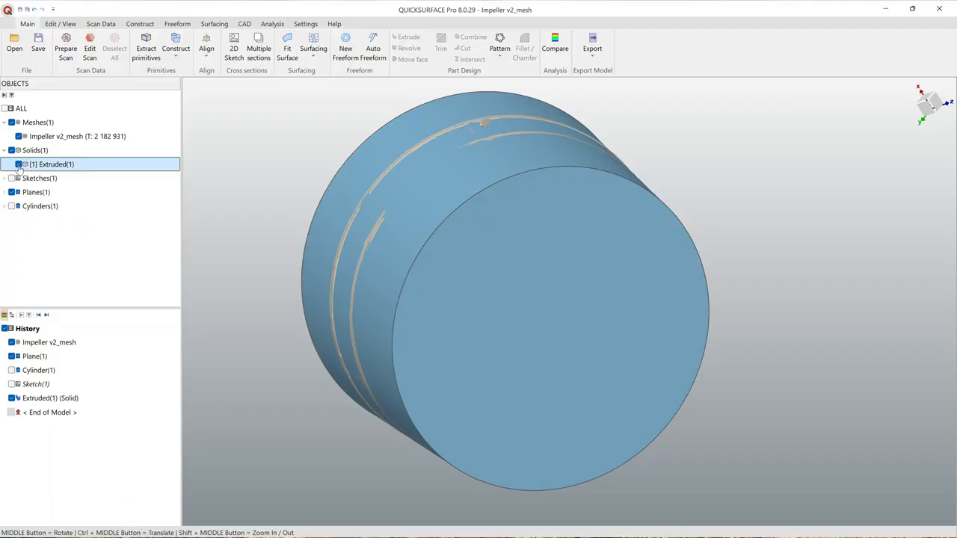
click(19, 164)
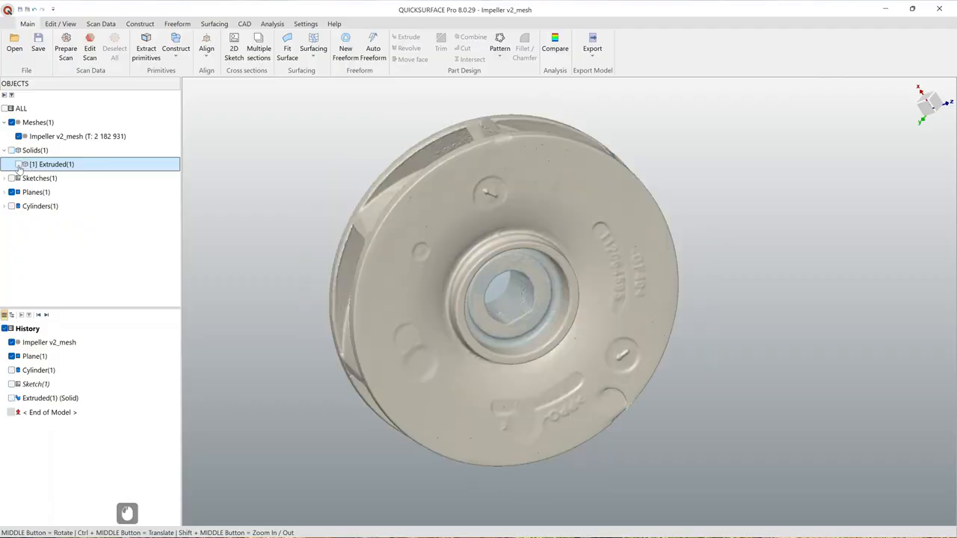
Step: Examine the impeller's rims, outlet openings and inlet collar from the side relative to the reference plane
click(523, 304)
middle_drag(632, 263, 546, 240)
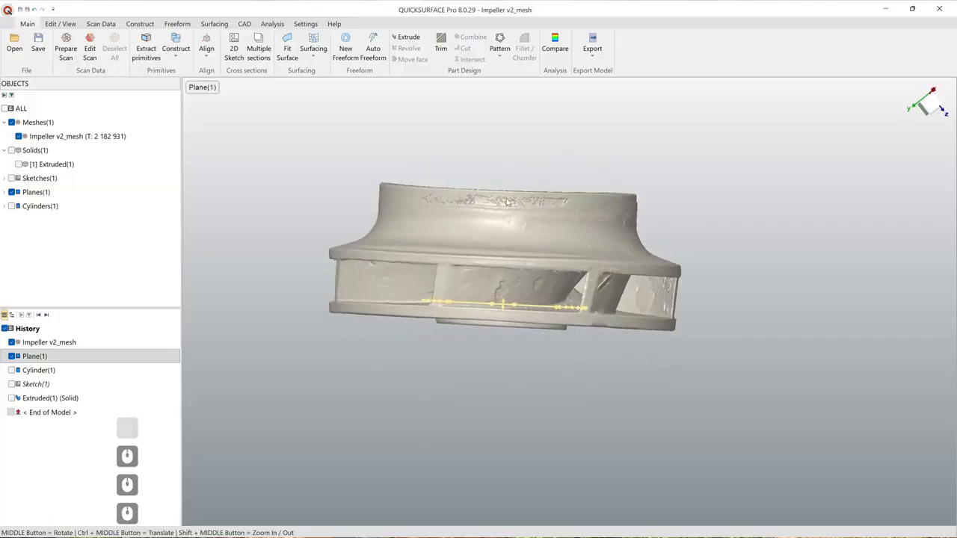
mouse_move(506, 200)
middle_down()
mouse_move(360, 228)
mouse_move(443, 279)
mouse_move(529, 250)
mouse_move(598, 292)
mouse_move(689, 265)
middle_up()
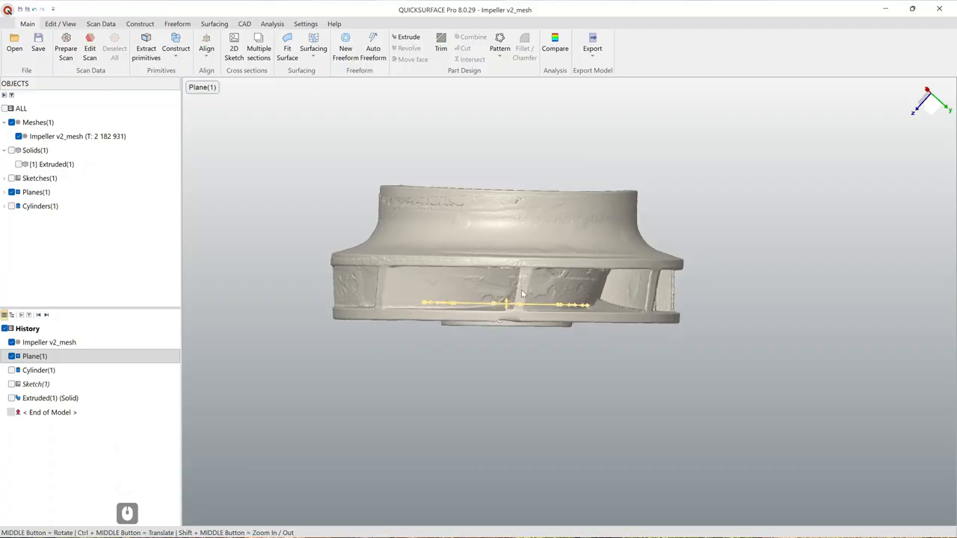
scroll(520, 293, up, 3)
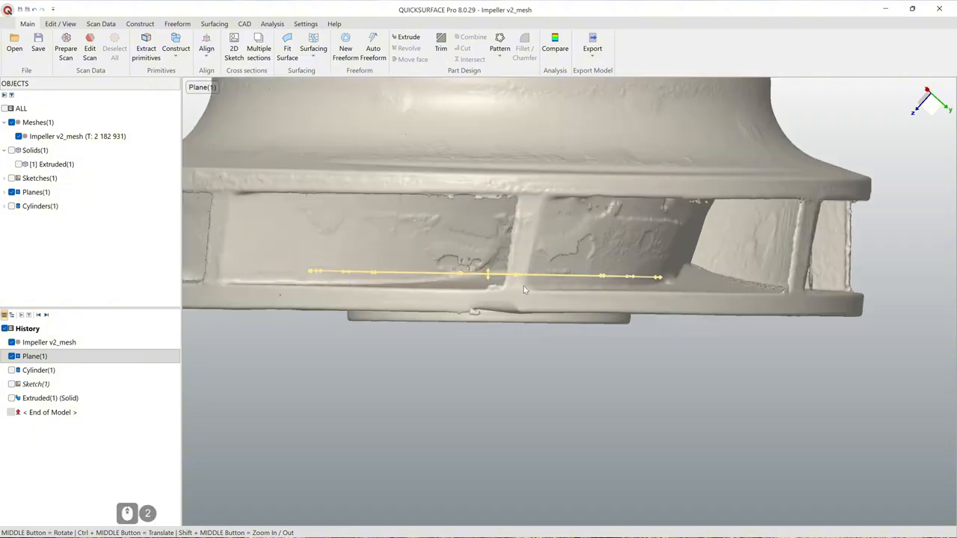
scroll(604, 286, down, 1)
middle_drag(603, 287, 525, 299)
scroll(525, 302, down, 3)
scroll(519, 234, up, 1)
mouse_move(556, 237)
middle_down()
mouse_move(549, 366)
mouse_move(542, 227)
mouse_move(565, 229)
middle_up()
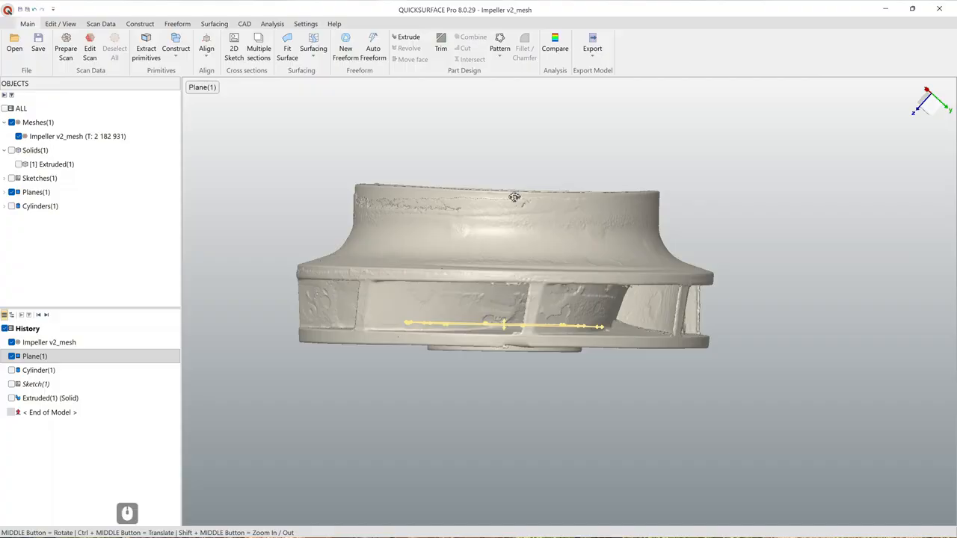
middle_drag(514, 196, 528, 241)
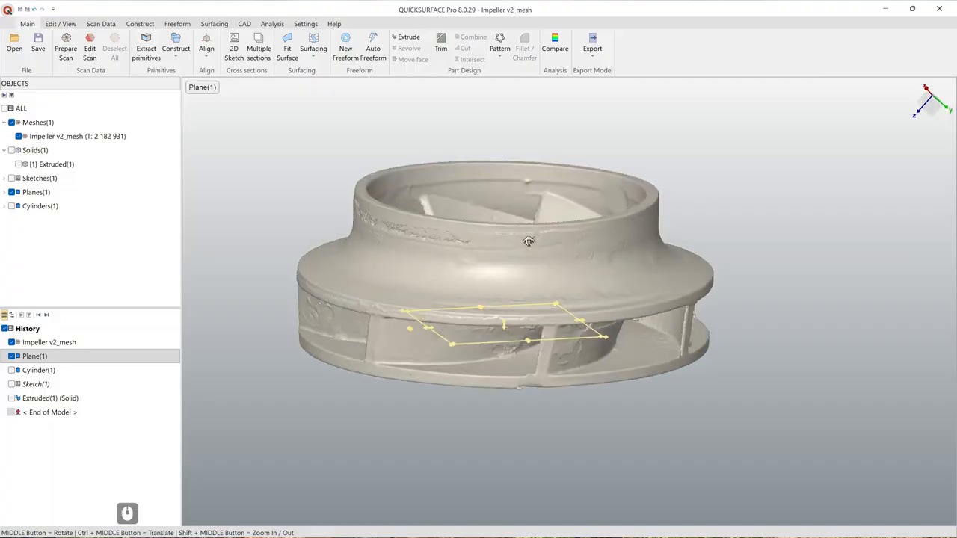
click(750, 223)
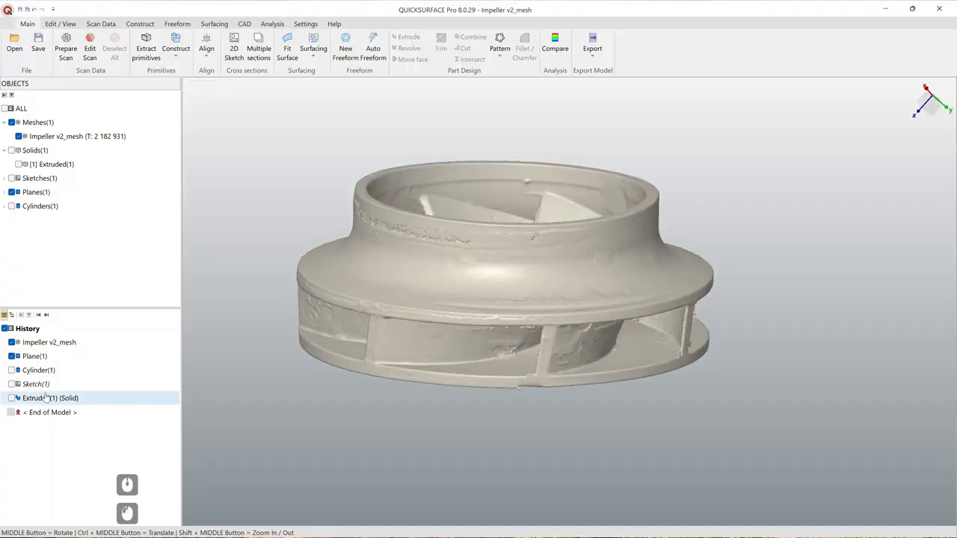
Step: Create a sketch section parallel to the reference plane, offset about -38.26 mm to slice through the inlet collar's rim
middle_drag(564, 393, 596, 226)
click(512, 332)
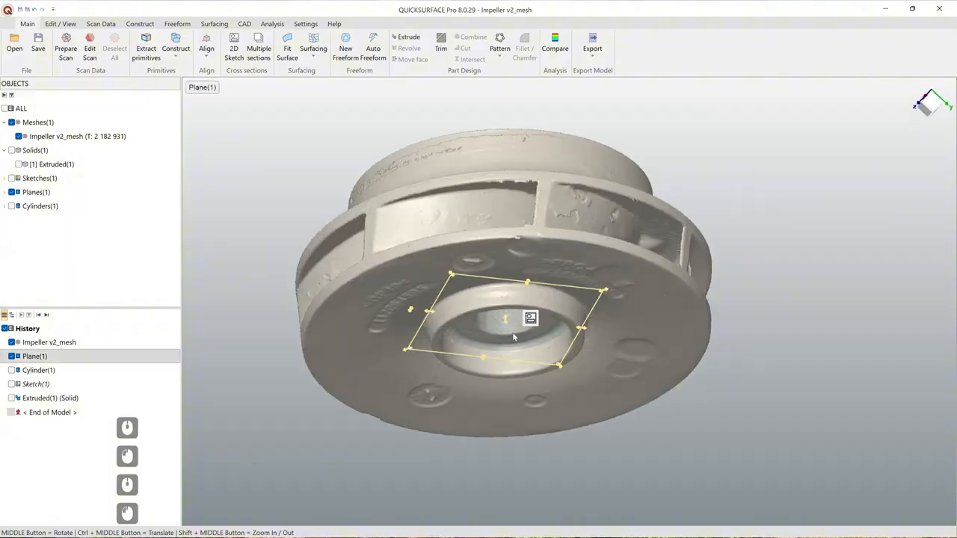
click(530, 321)
middle_drag(519, 252, 595, 421)
drag(564, 389, 554, 276)
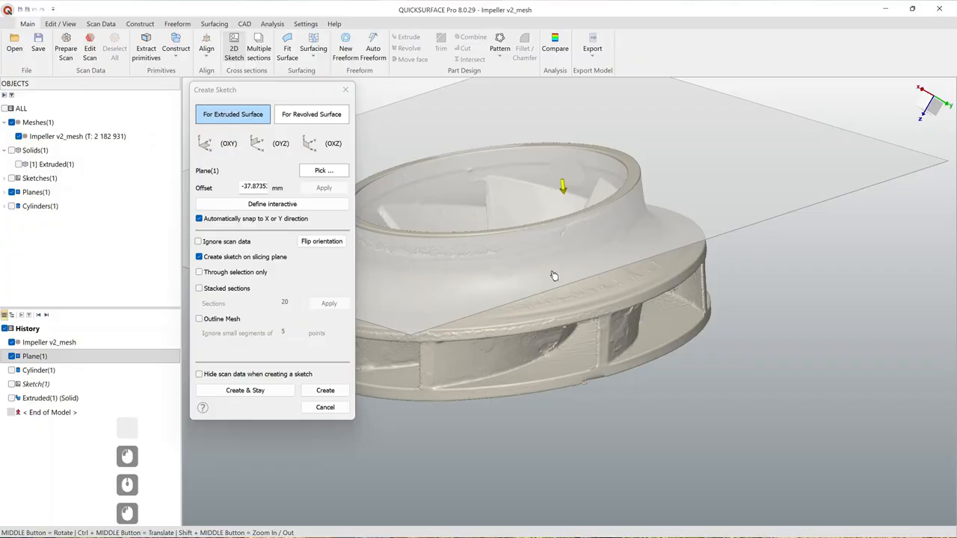
drag(554, 275, 554, 275)
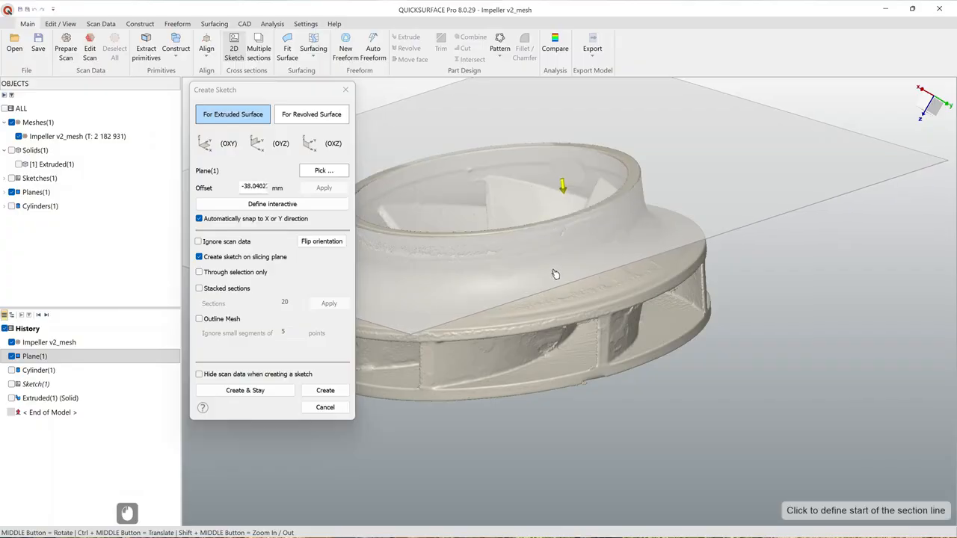
scroll(512, 159, up, 2)
ctrl+middle_drag(511, 154, 669, 192)
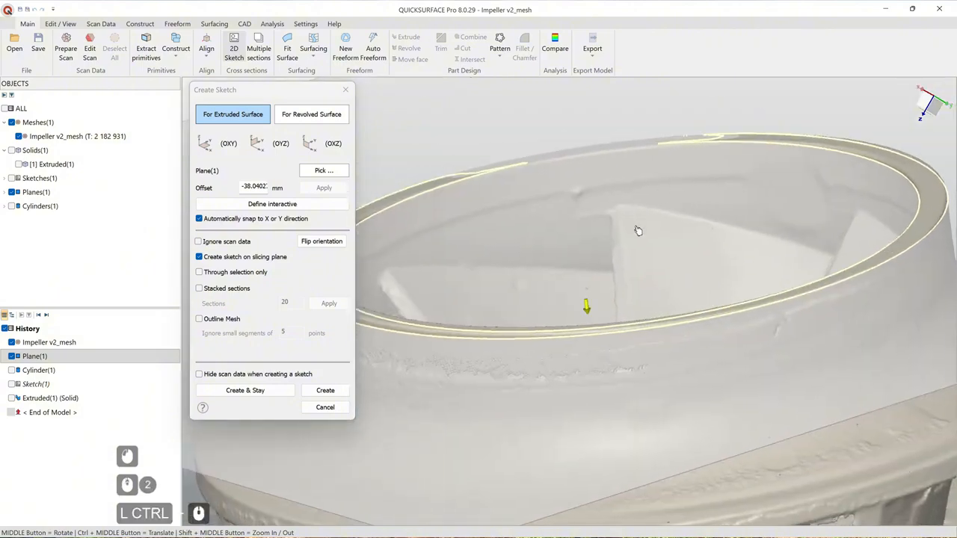
drag(638, 231, 635, 238)
scroll(652, 241, down, 3)
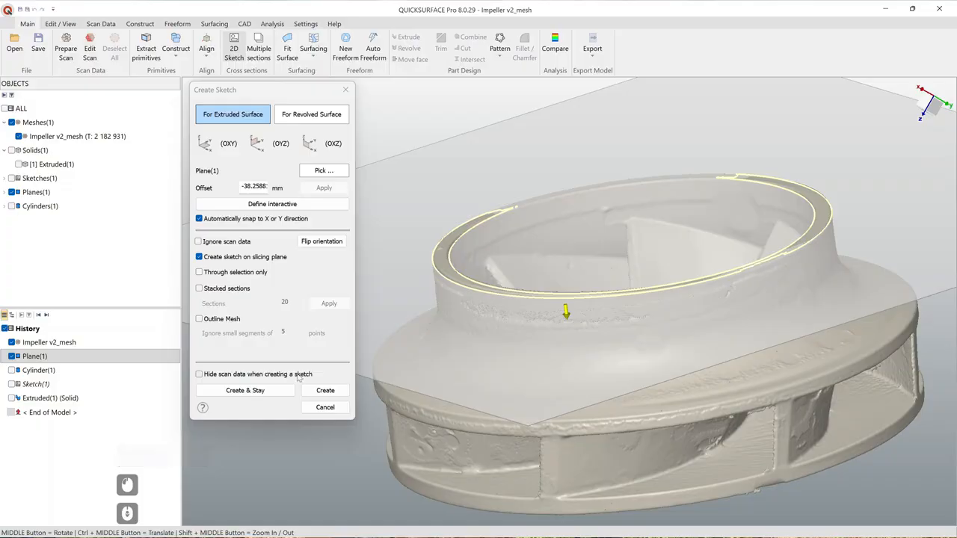
click(325, 390)
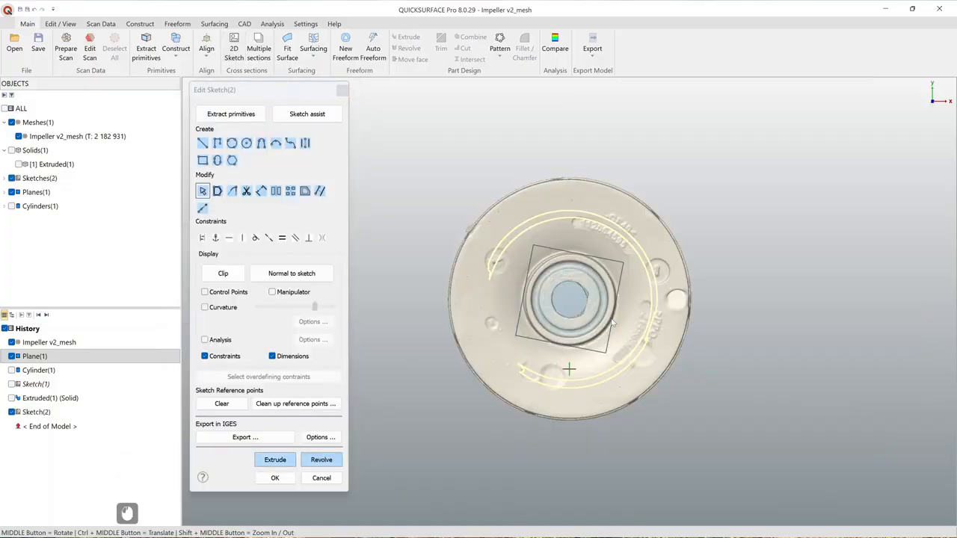
Step: Show the extruded solid, draw a radial line from the centre to beyond the solid's outer edge, and accept the sketch
scroll(585, 311, up, 2)
scroll(582, 310, down, 3)
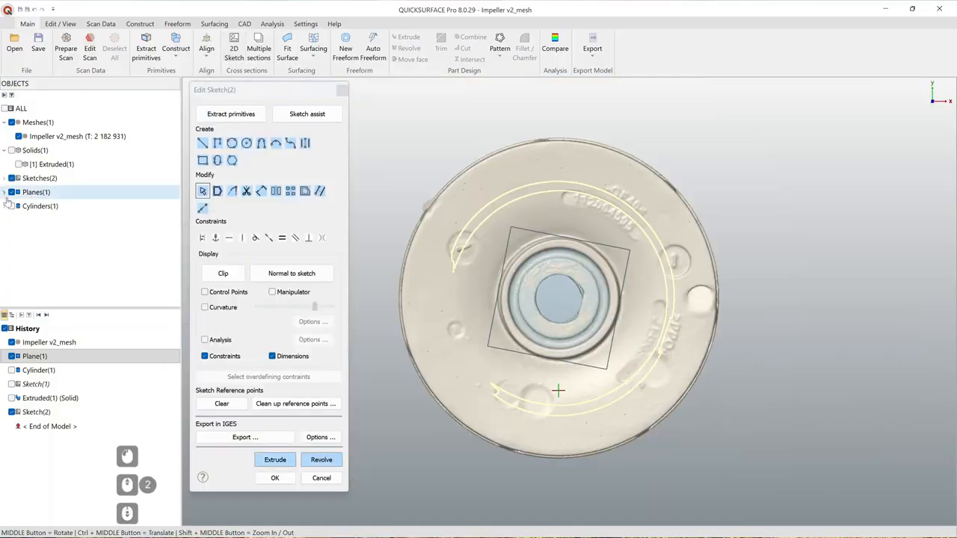
click(12, 399)
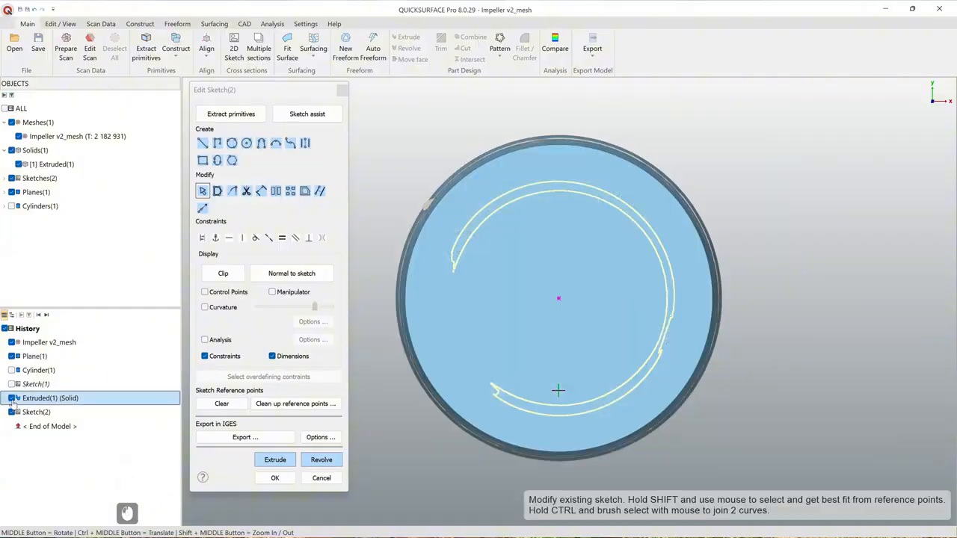
click(203, 143)
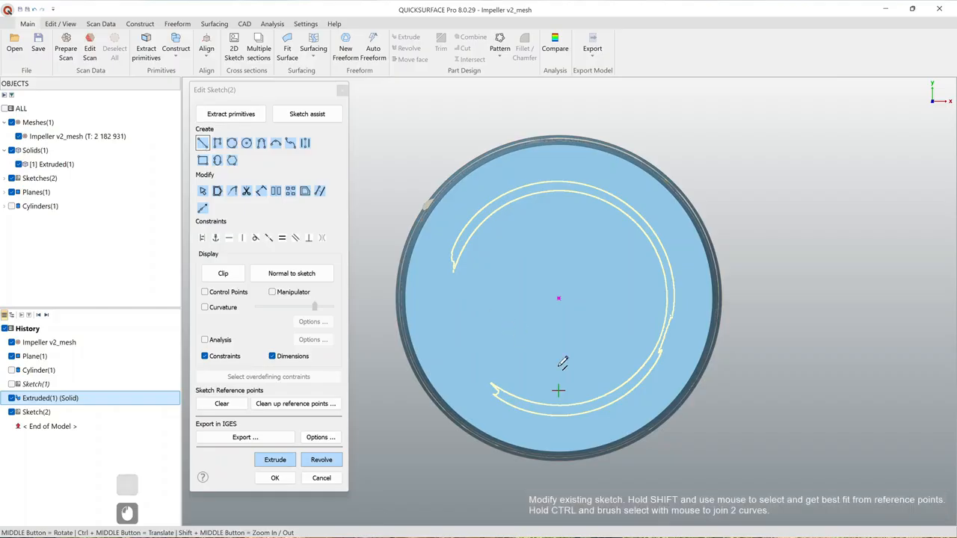
scroll(669, 392, up, 2)
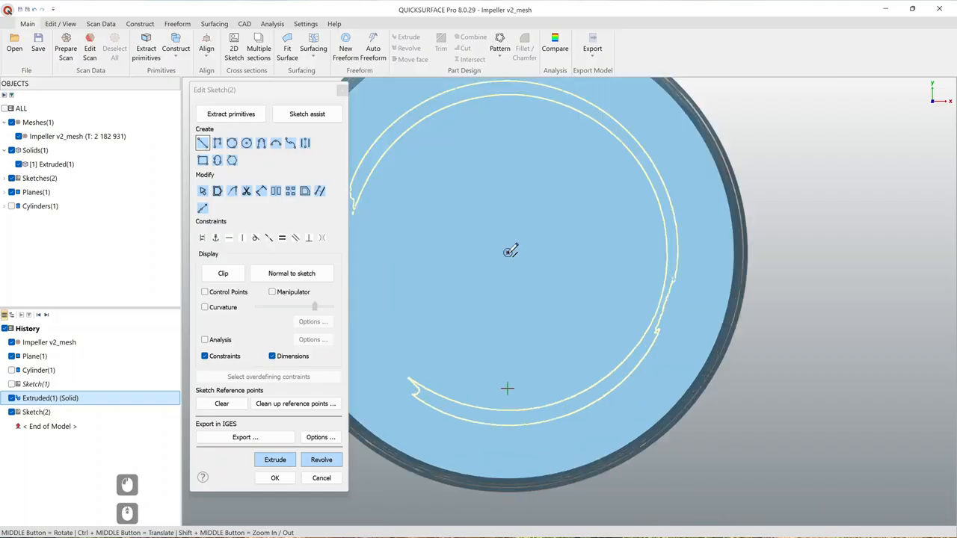
mouse_move(508, 252)
mouse_down()
mouse_move(649, 345)
mouse_move(669, 300)
mouse_up()
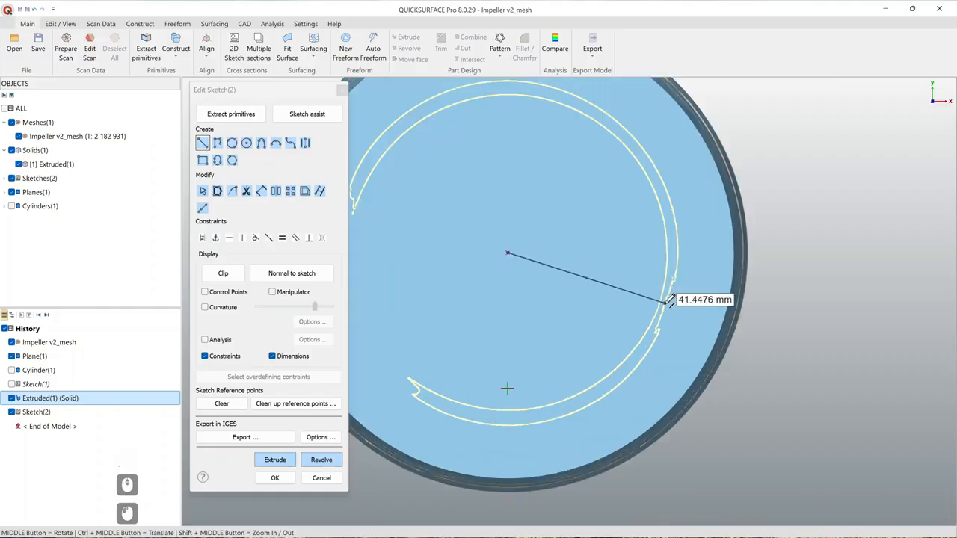
click(784, 340)
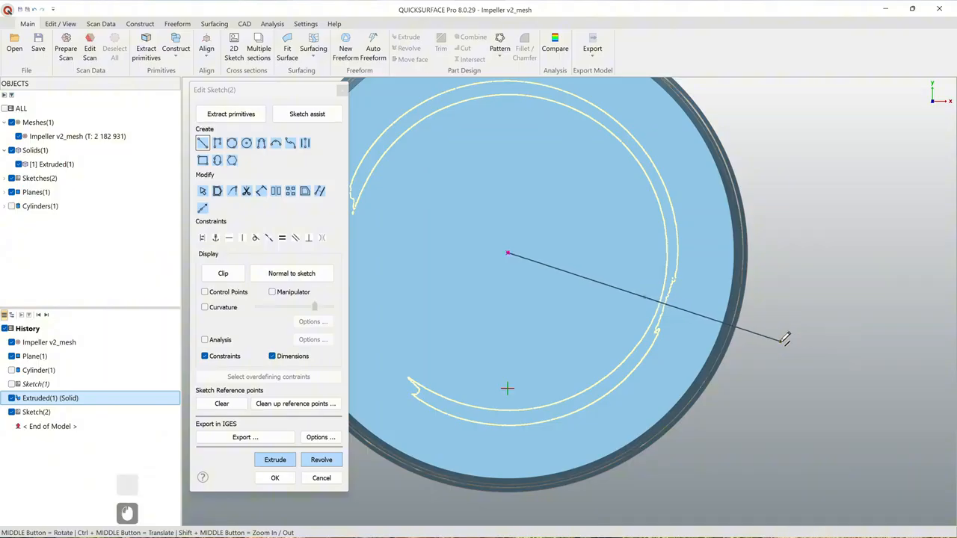
click(274, 479)
Step: Shorten the extruded solid from both ends, leaving the inlet collar and the underside of the back plate protruding
scroll(473, 308, down, 3)
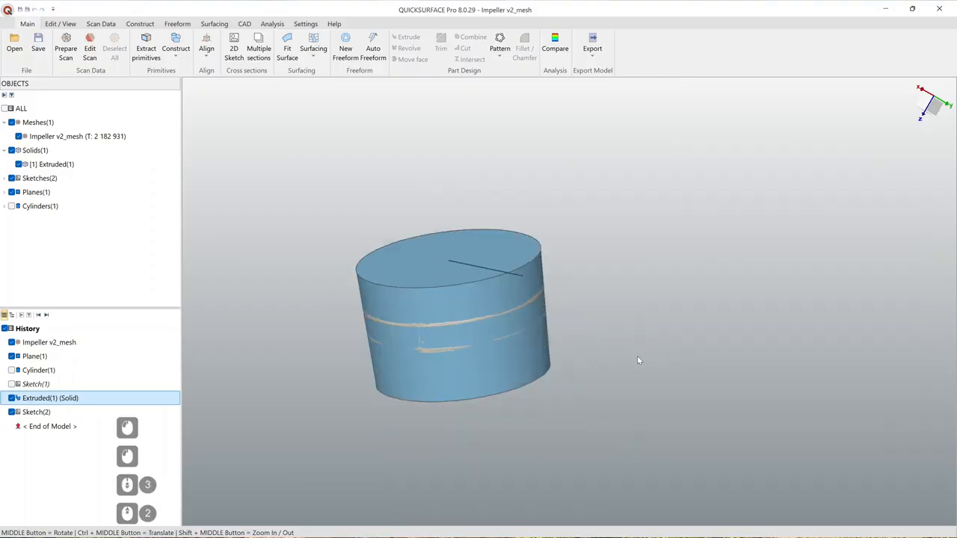
scroll(475, 293, up, 2)
ctrl+middle_drag(421, 291, 475, 286)
click(476, 285)
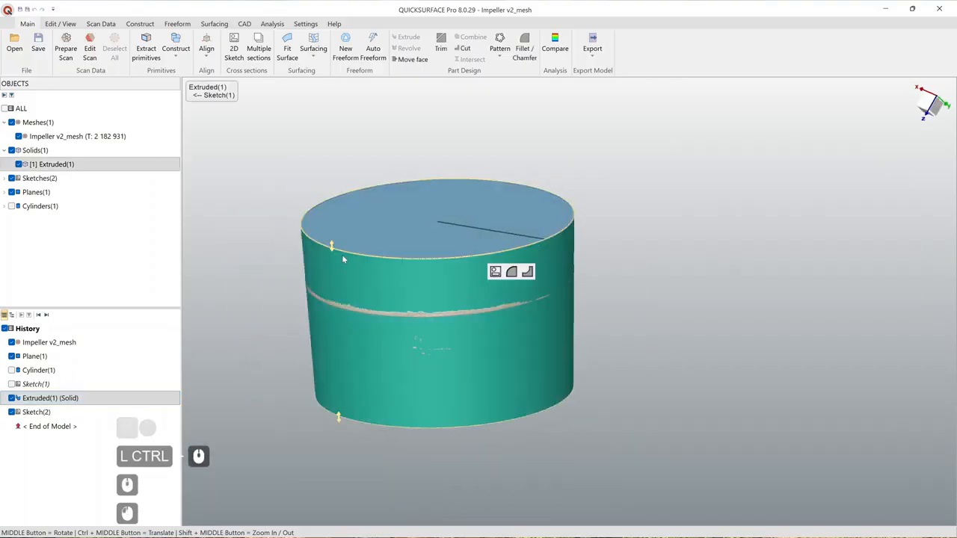
drag(343, 417, 337, 337)
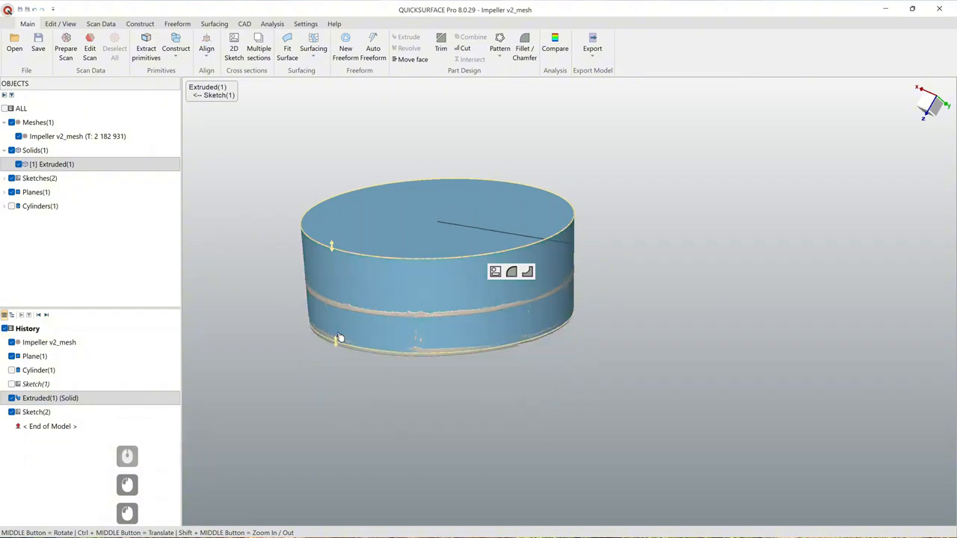
drag(334, 248, 335, 284)
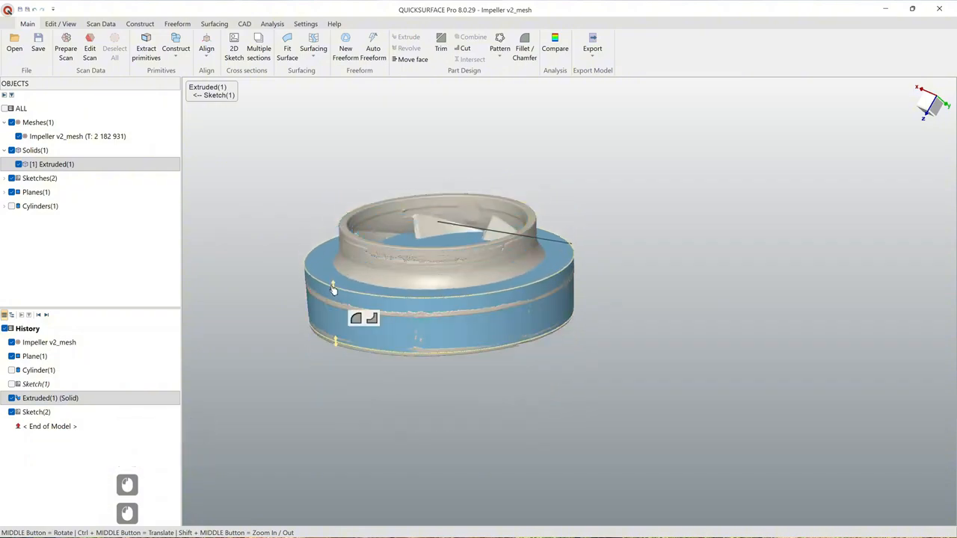
middle_drag(551, 382, 590, 377)
drag(346, 281, 343, 263)
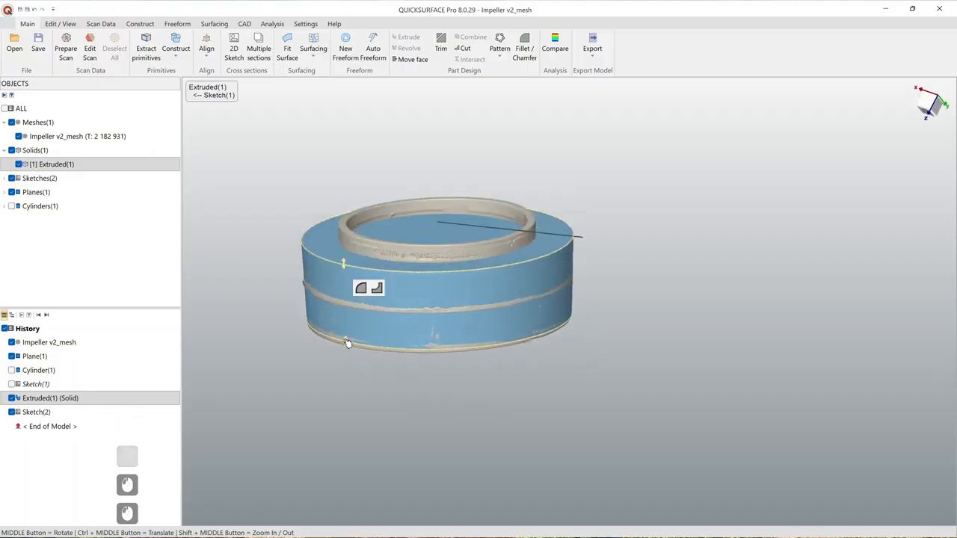
mouse_move(486, 364)
middle_down()
mouse_move(481, 197)
mouse_move(325, 368)
middle_up()
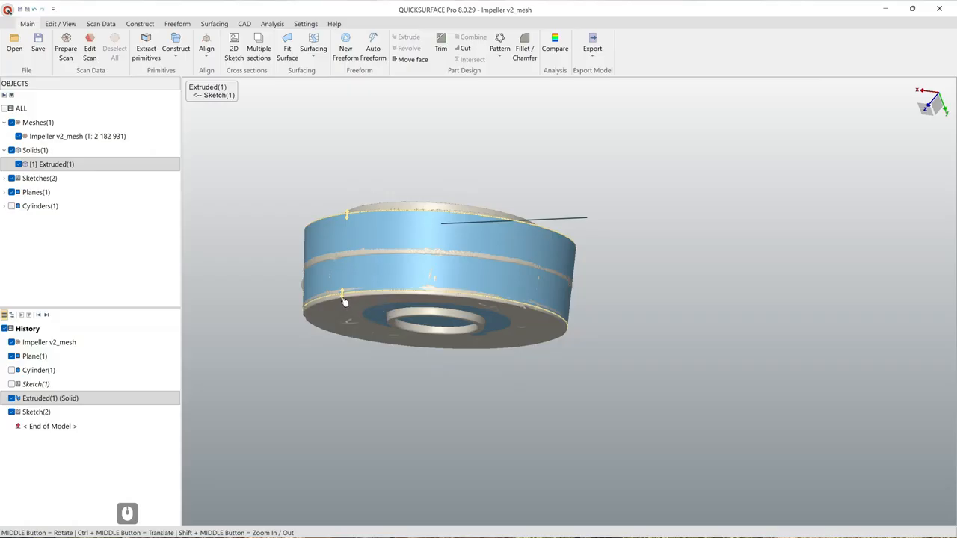
middle_drag(343, 299, 407, 262)
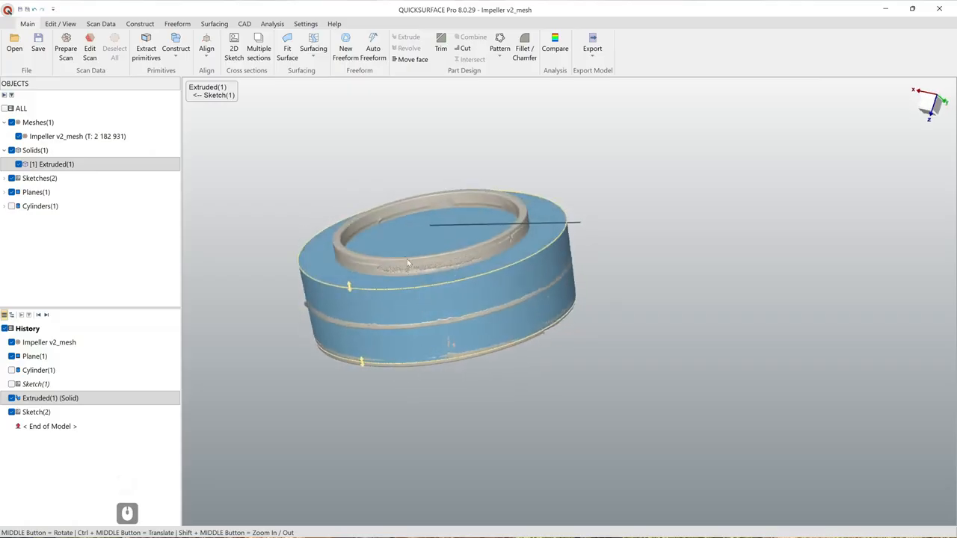
click(443, 159)
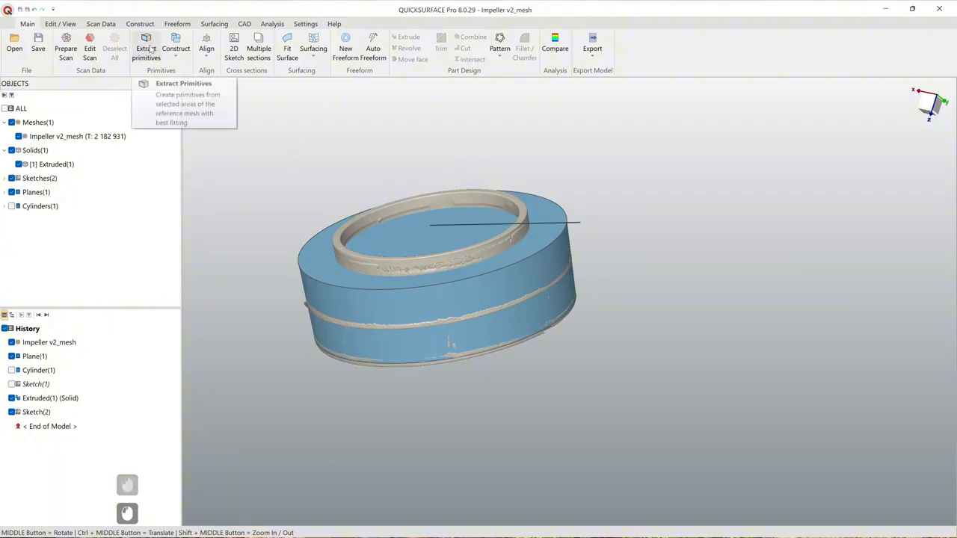
Step: Start an alignment by coordinate system that applies to all features, and try to pick the reference plane from the object tree
click(206, 46)
click(241, 75)
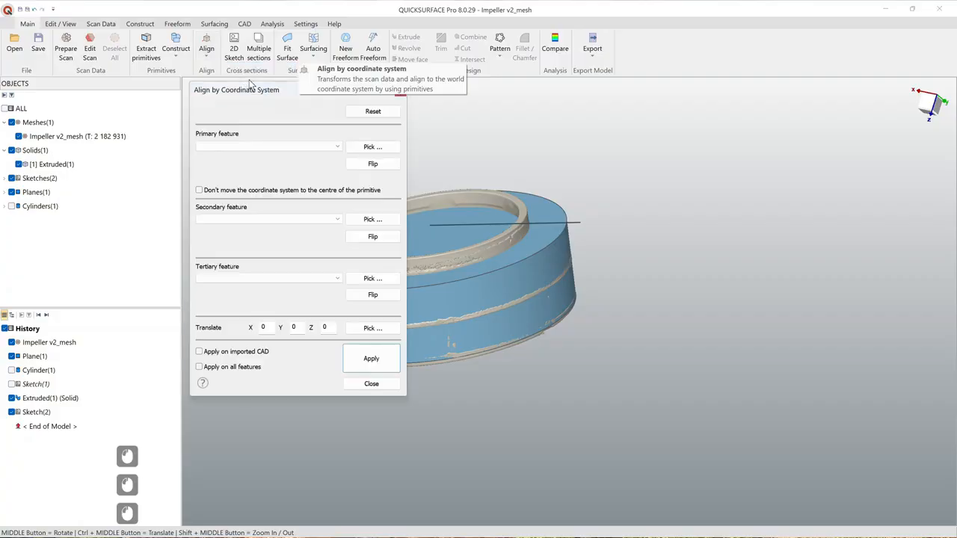
ctrl+middle_drag(464, 164, 588, 155)
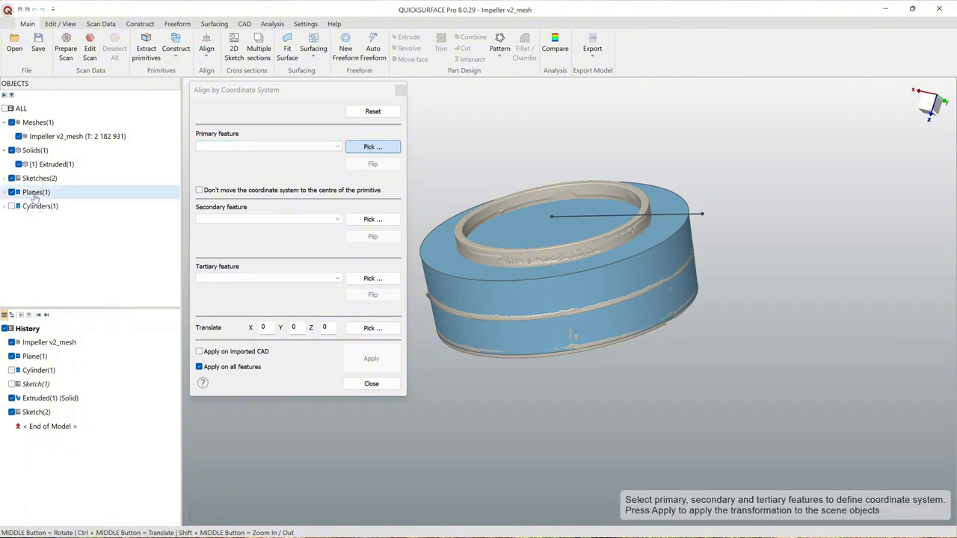
click(3, 197)
click(43, 207)
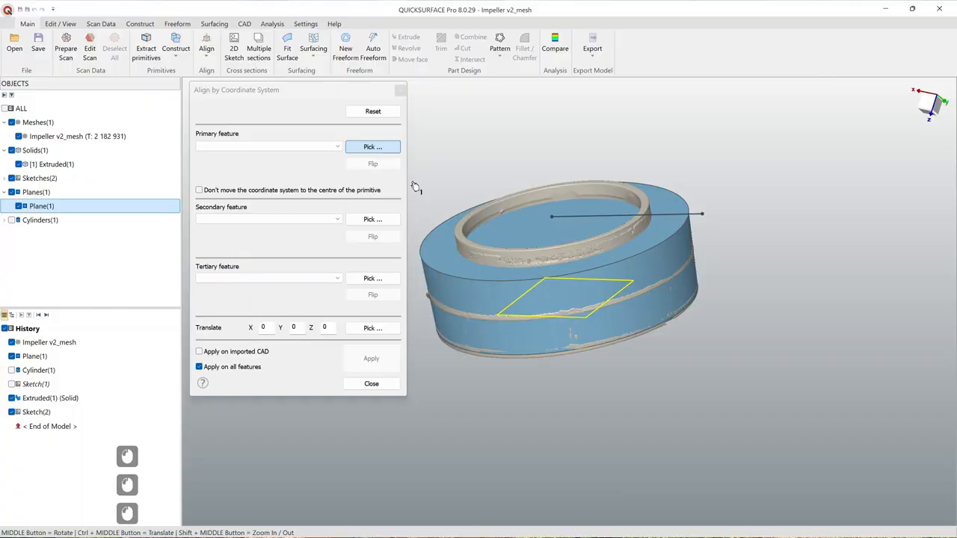
click(39, 357)
click(597, 388)
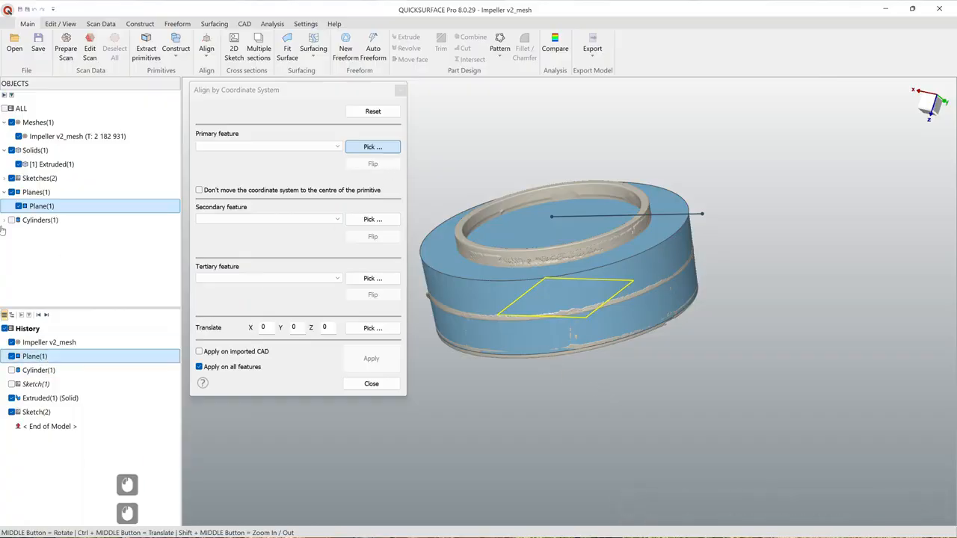
Step: Hide the extruded solid and pick the reference plane as the alignment's primary feature with Top orientation
click(19, 165)
mouse_move(562, 300)
middle_down()
mouse_move(553, 284)
mouse_move(566, 295)
middle_up()
click(567, 306)
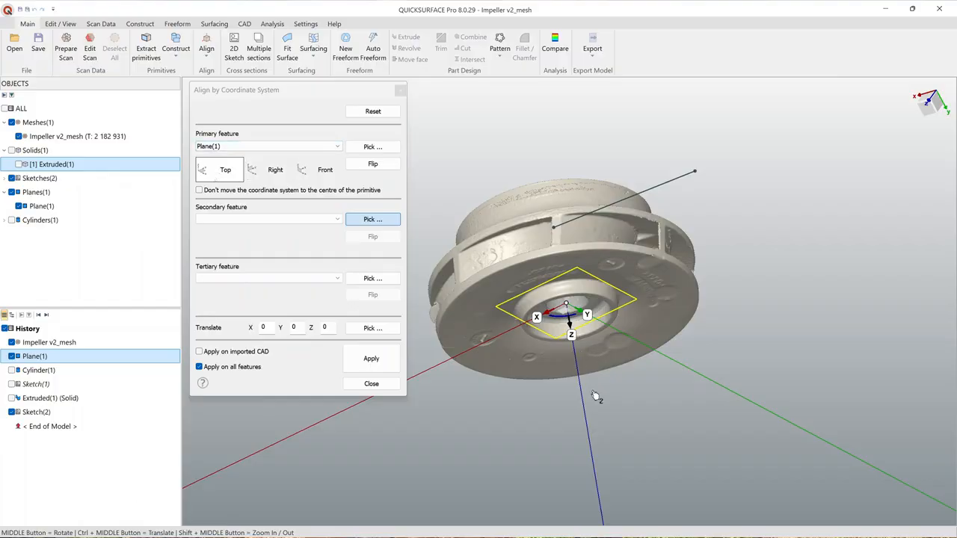
Step: Flip the primary feature's direction so the Z axis points towards the inlet collar
middle_drag(598, 326, 418, 262)
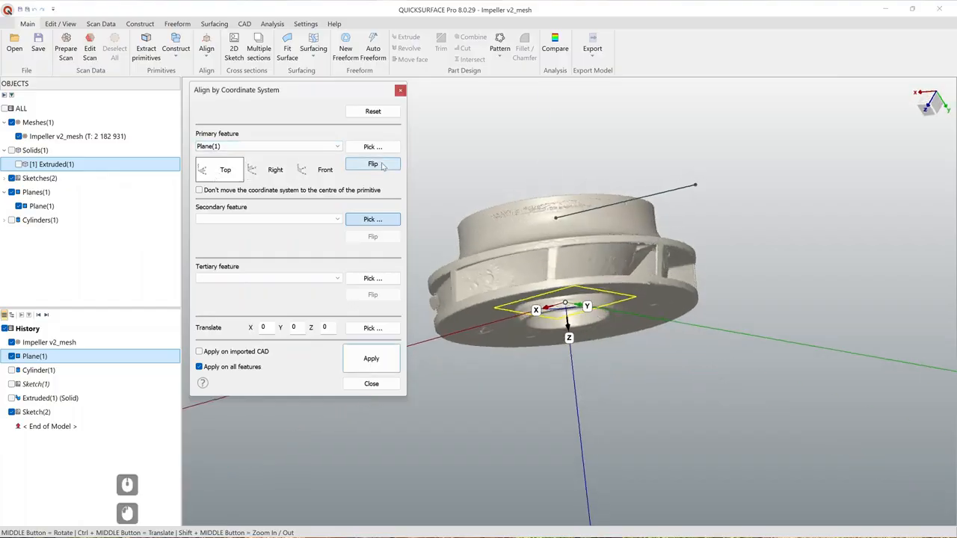
click(383, 166)
middle_drag(607, 258, 636, 416)
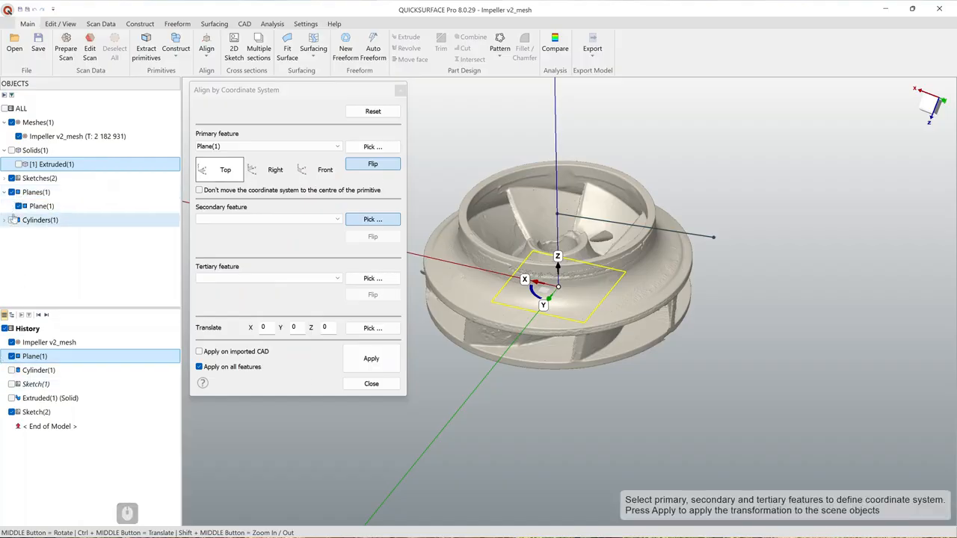
Step: Show the extruded solid, then pick its outer side face as the Z-axis secondary feature and the radial sketch line as the X-axis tertiary feature
click(12, 151)
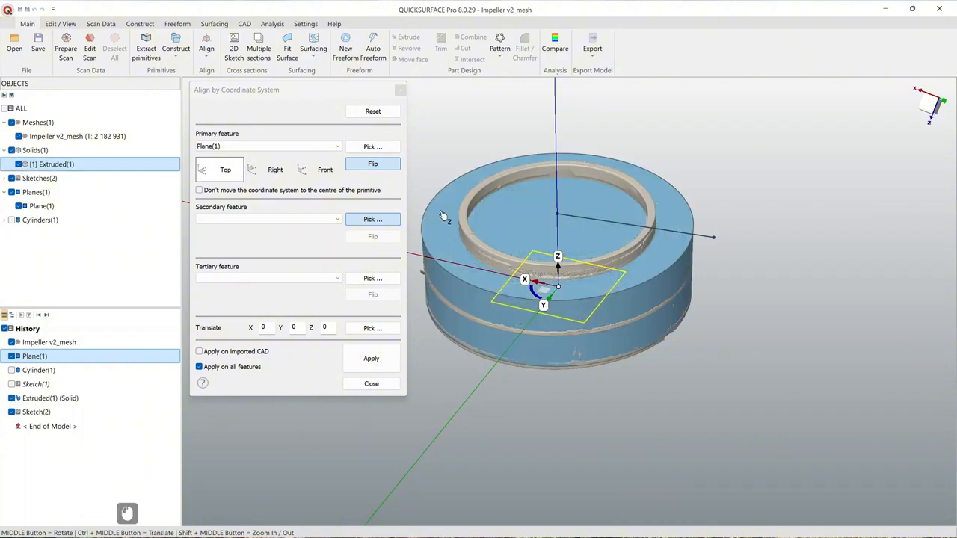
click(457, 302)
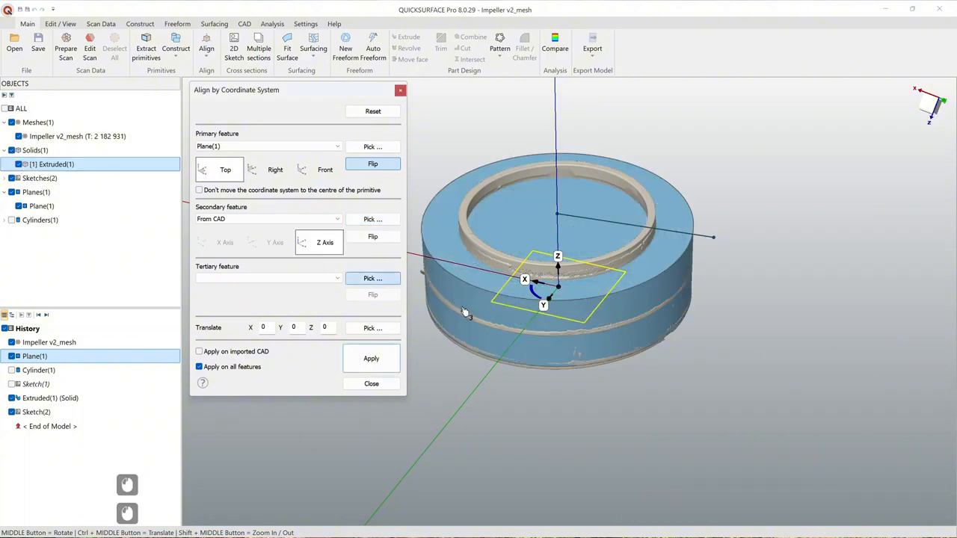
click(705, 239)
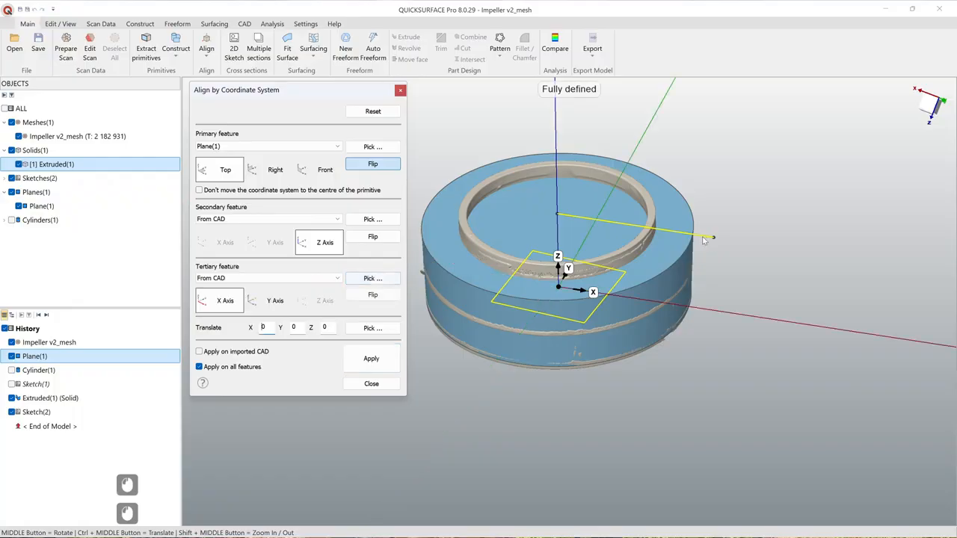
Step: Apply the alignment, check it from the Top view with the extruded solid hidden, and finish the alignment
mouse_move(601, 303)
middle_down()
mouse_move(602, 287)
mouse_move(604, 319)
middle_up()
click(395, 366)
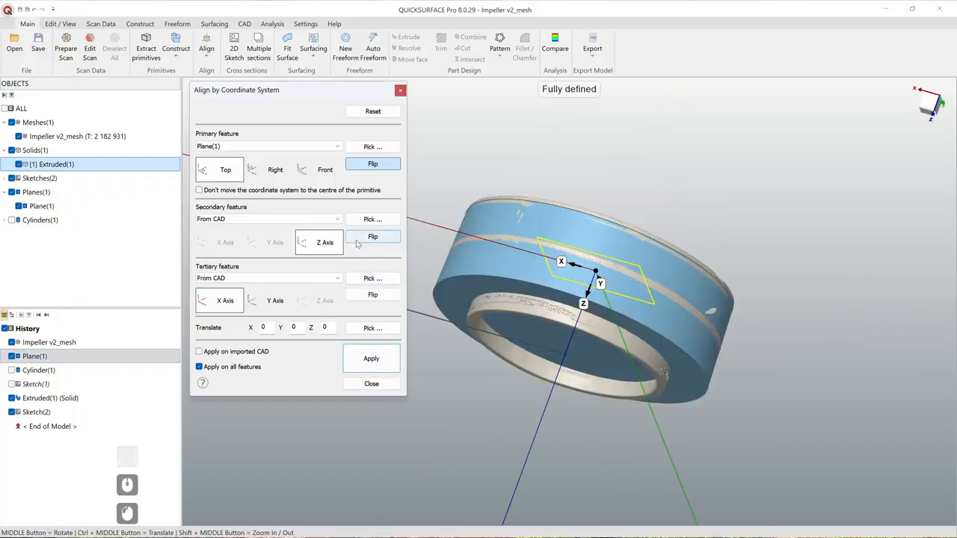
mouse_move(940, 104)
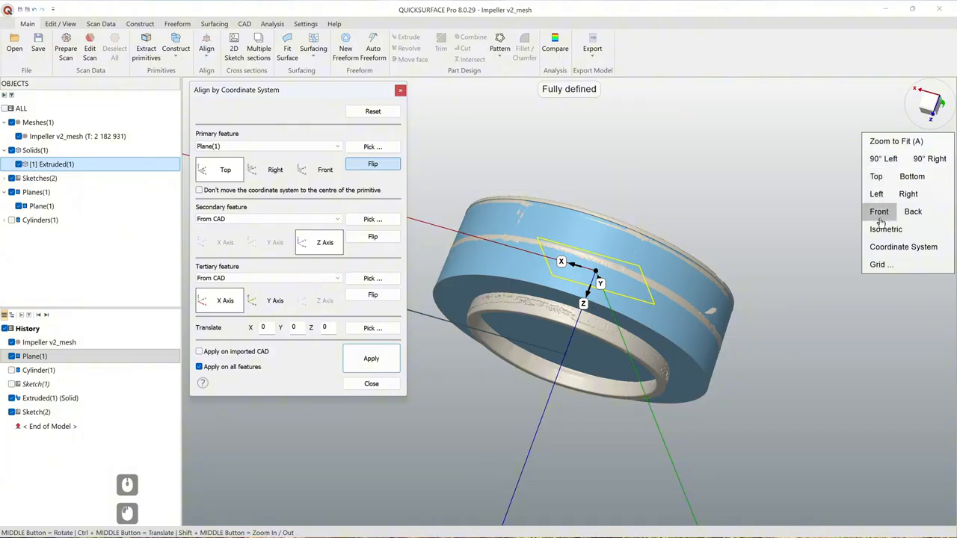
click(875, 176)
click(19, 163)
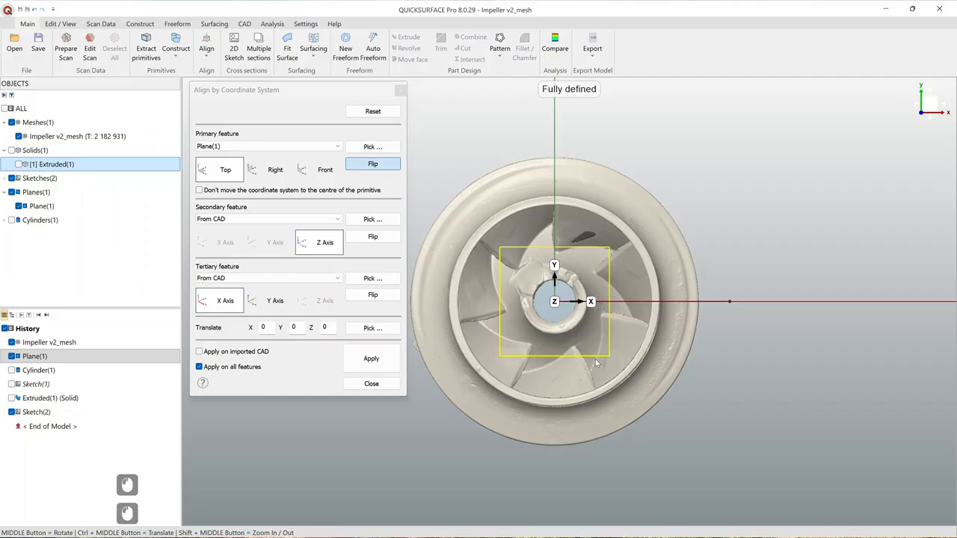
click(371, 383)
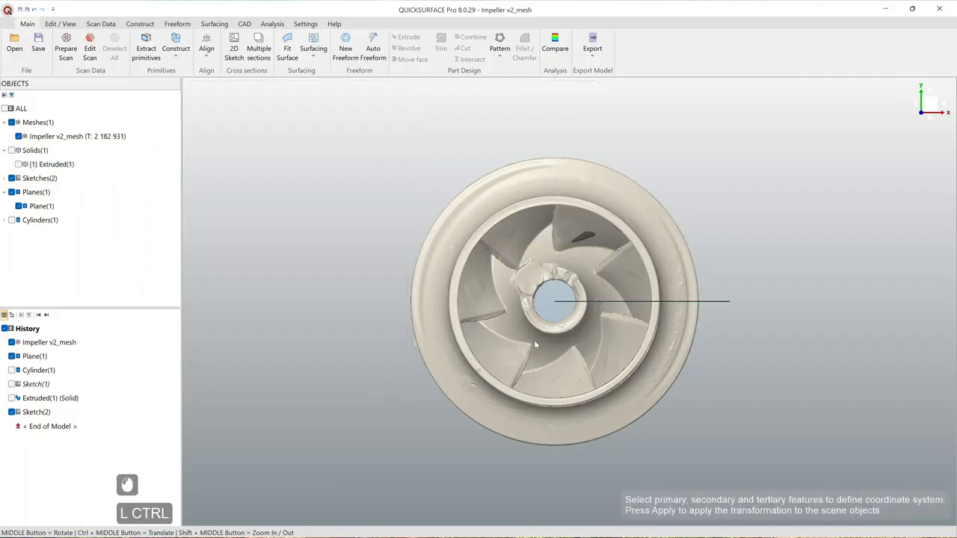
Step: Hide the radial line sketch and the reference plane, leaving only the impeller mesh shown
ctrl+middle_drag(533, 340, 576, 280)
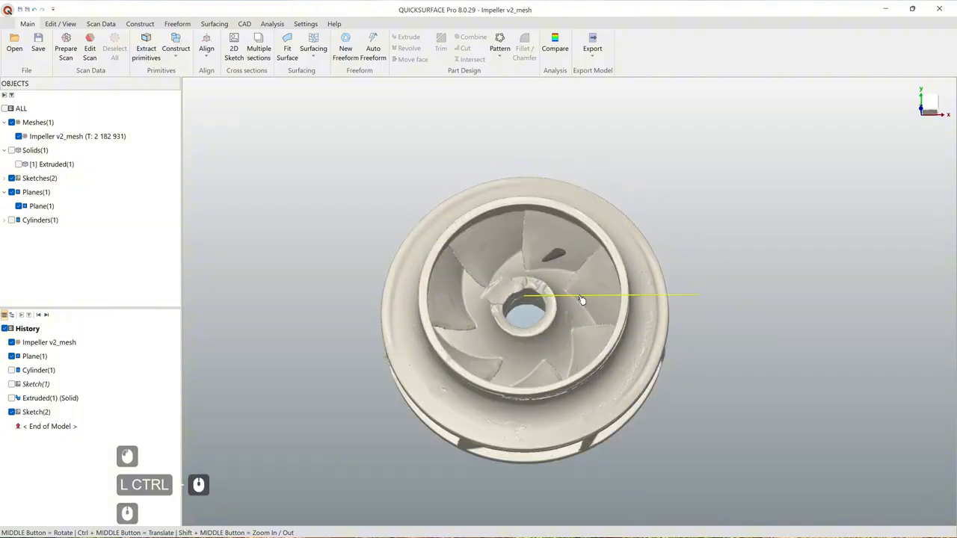
right_click(588, 294)
click(601, 357)
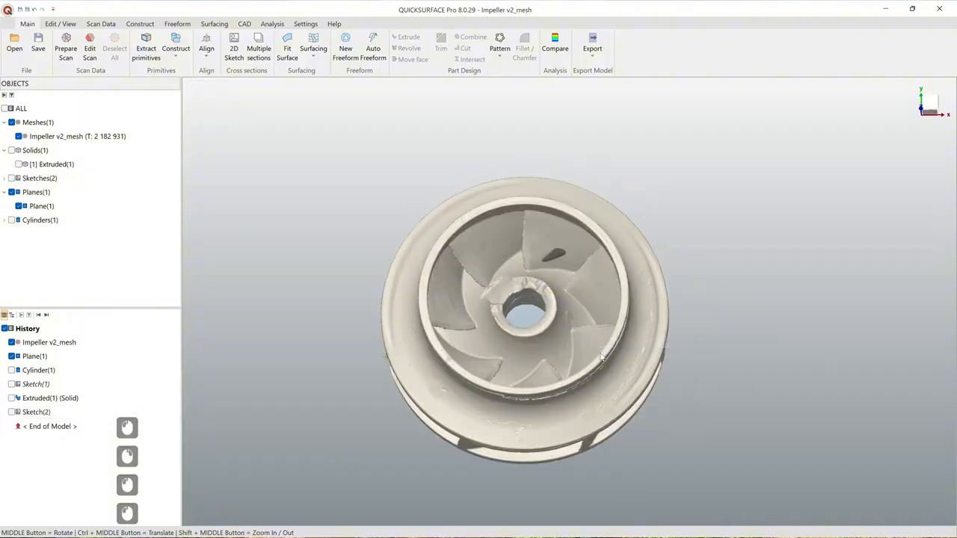
middle_drag(602, 358, 592, 262)
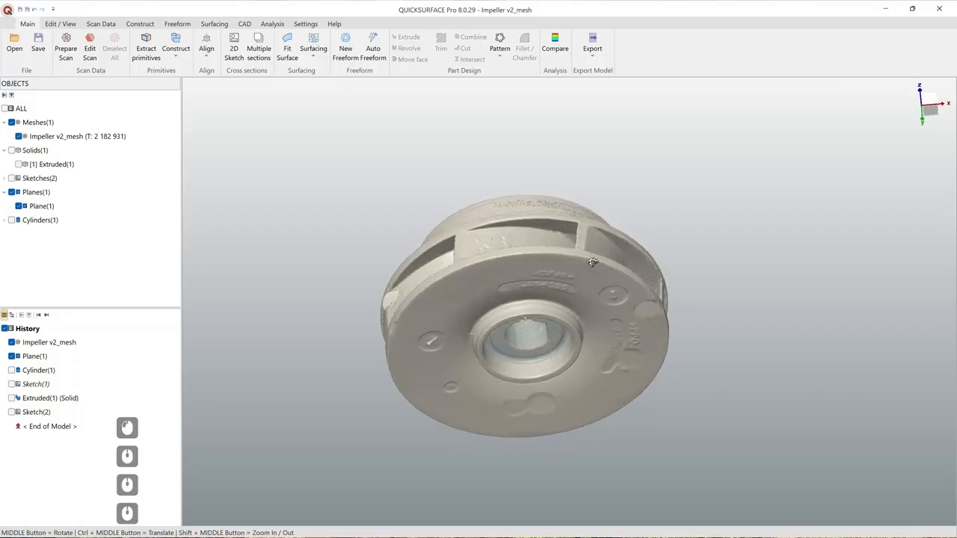
right_click(521, 339)
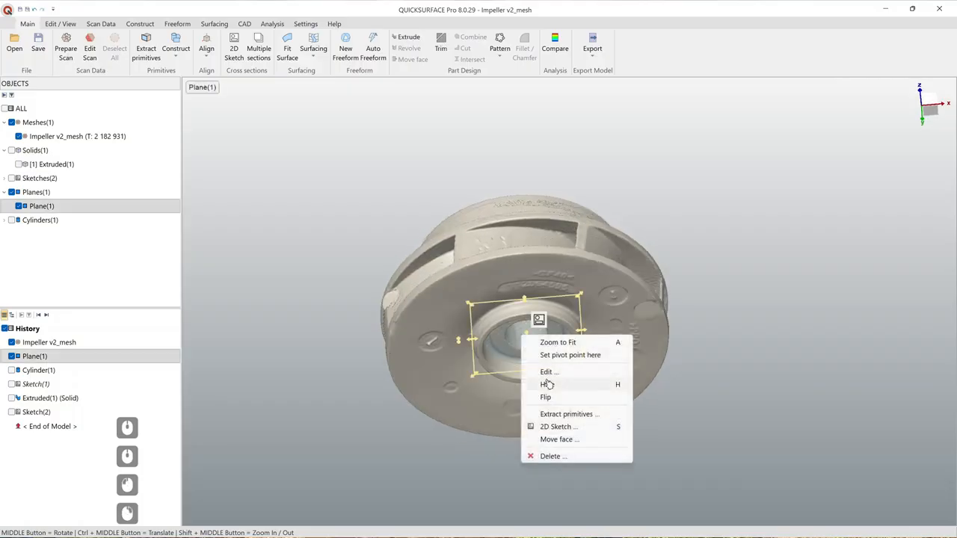
click(553, 384)
middle_drag(549, 312, 574, 377)
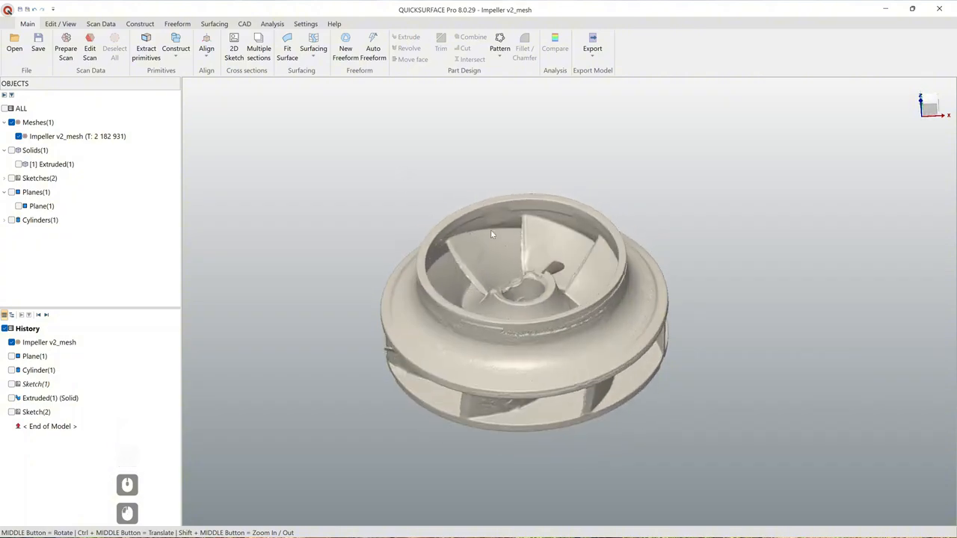
Step: Examine the aligned impeller mesh from the side and obliquely, including the collar, shroud, vanes and back plate
ctrl+middle_drag(483, 295, 456, 311)
middle_drag(562, 350, 566, 316)
middle_drag(482, 400, 672, 361)
middle_drag(493, 336, 498, 316)
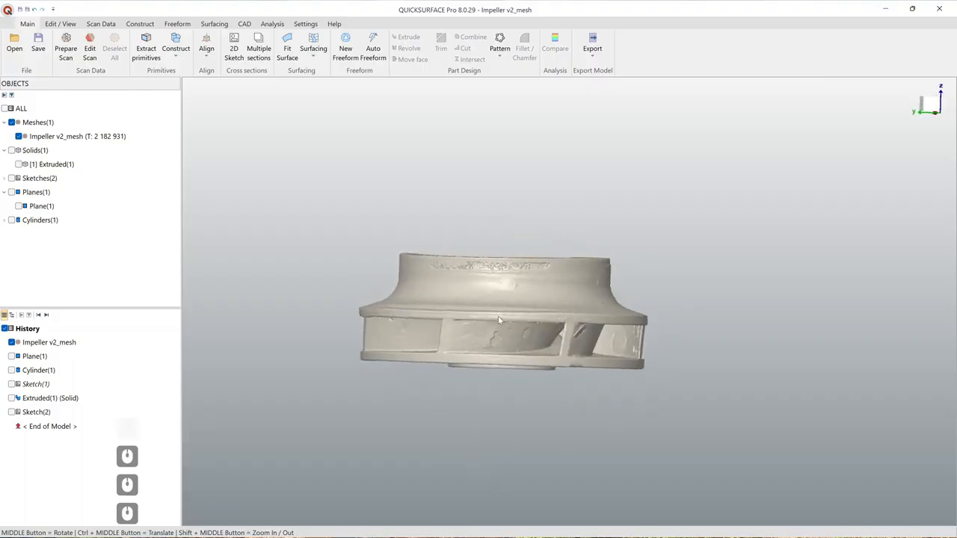
key(KP_Add)
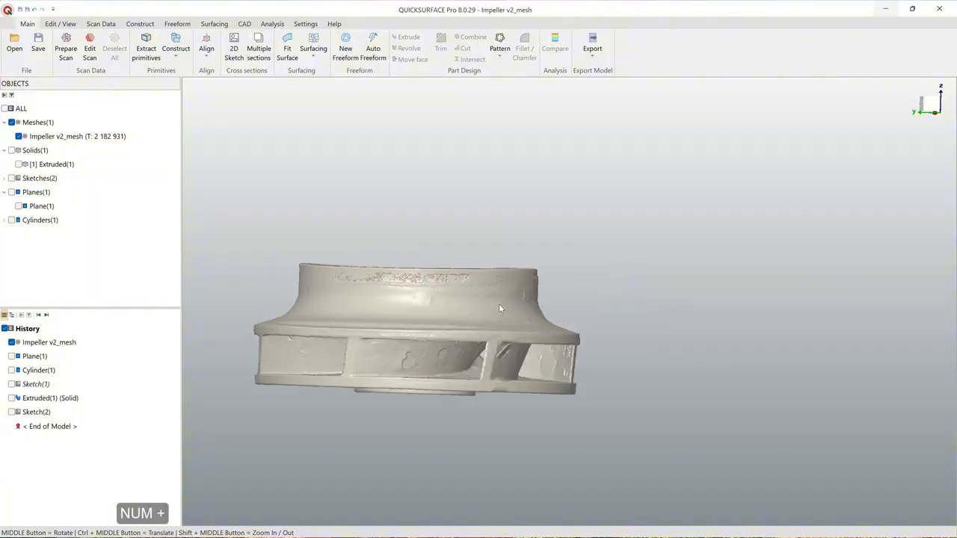
scroll(386, 365, up, 2)
ctrl+middle_drag(469, 362, 526, 279)
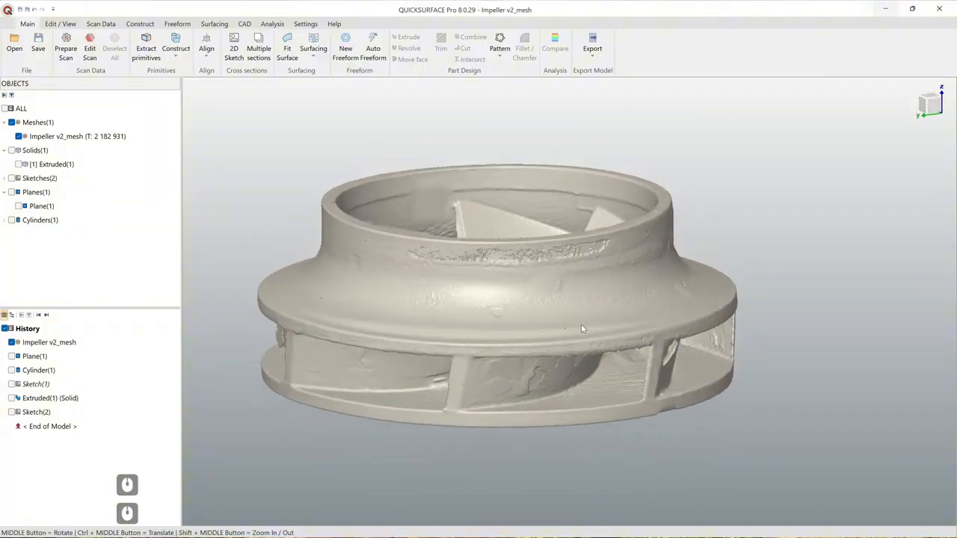
middle_drag(582, 329, 574, 273)
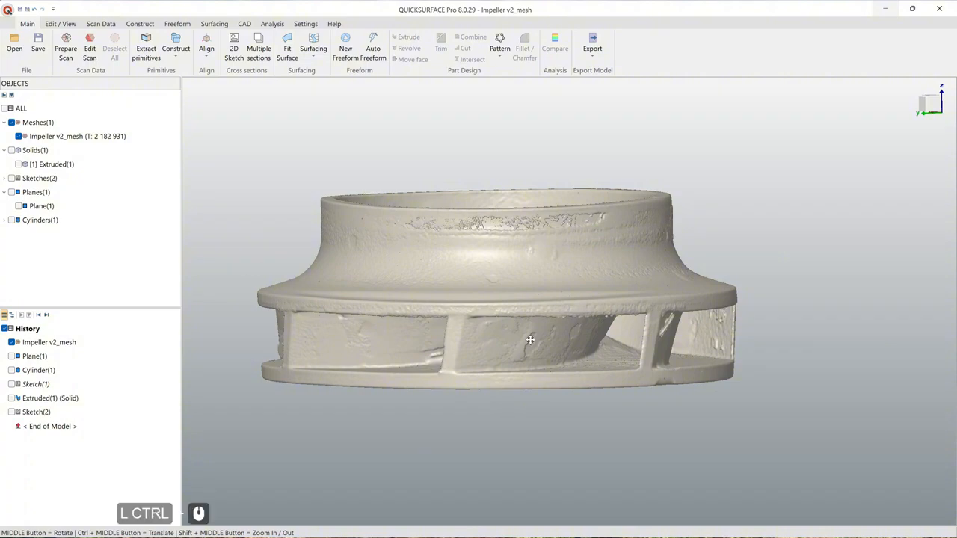
ctrl+middle_drag(448, 360, 450, 319)
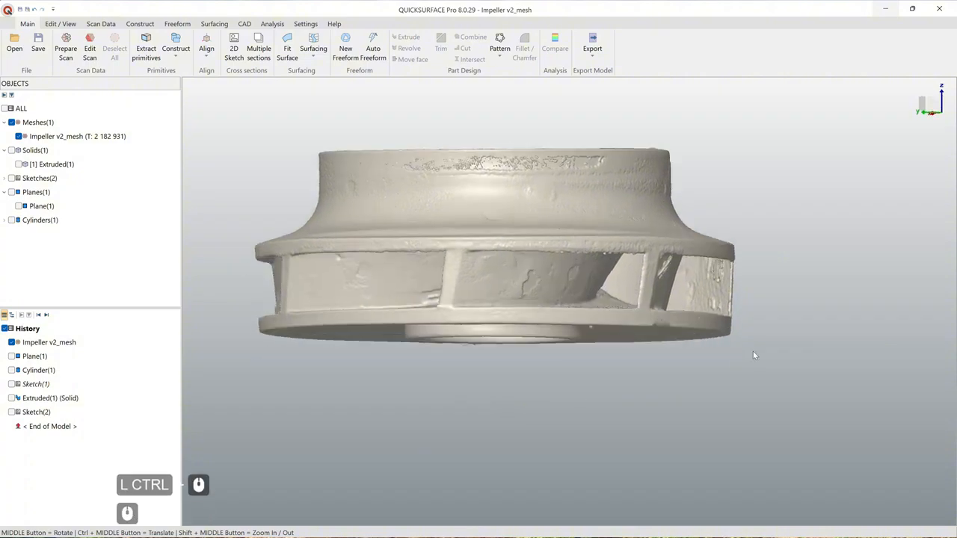
middle_drag(447, 283, 561, 266)
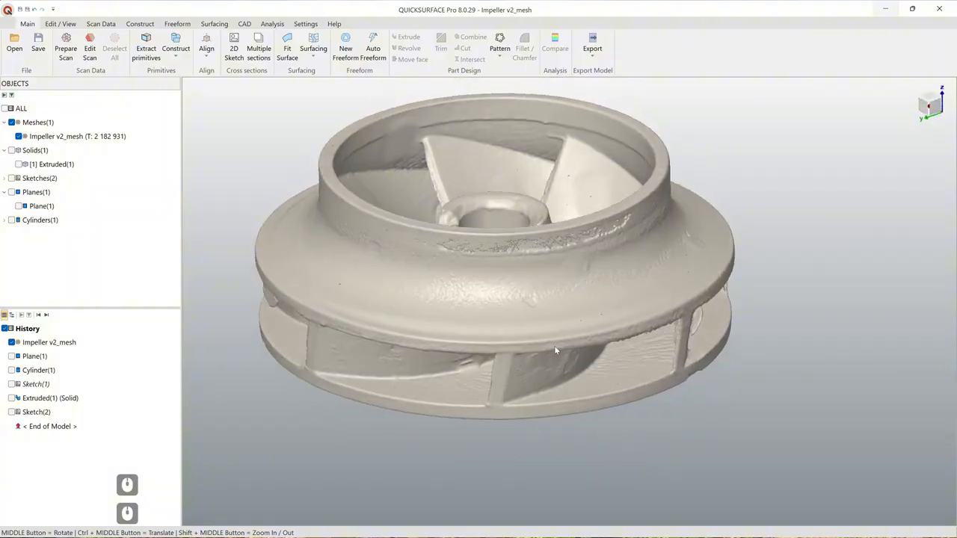
middle_drag(561, 376, 551, 345)
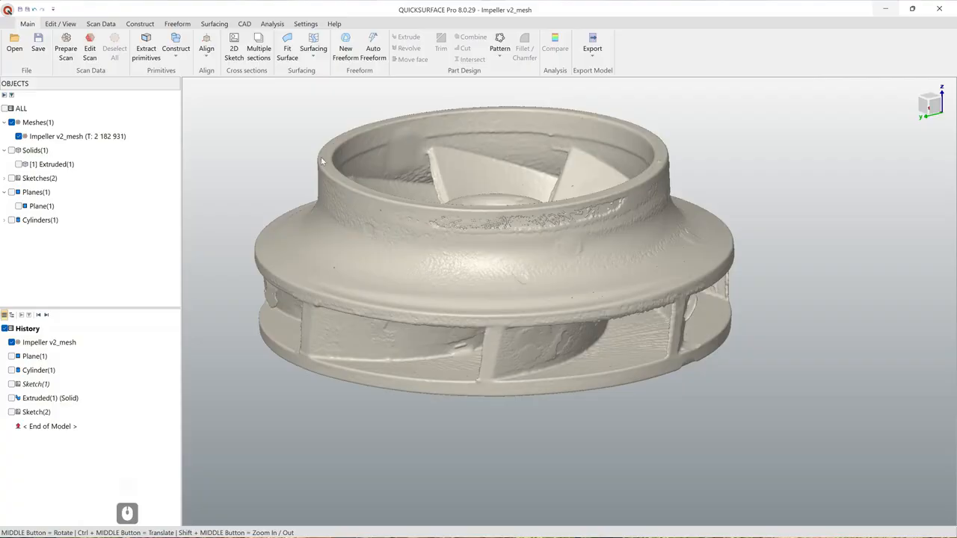
Step: Start a 2D sketch for a revolved surface with its slicing plane through the Z axis
click(234, 47)
click(311, 113)
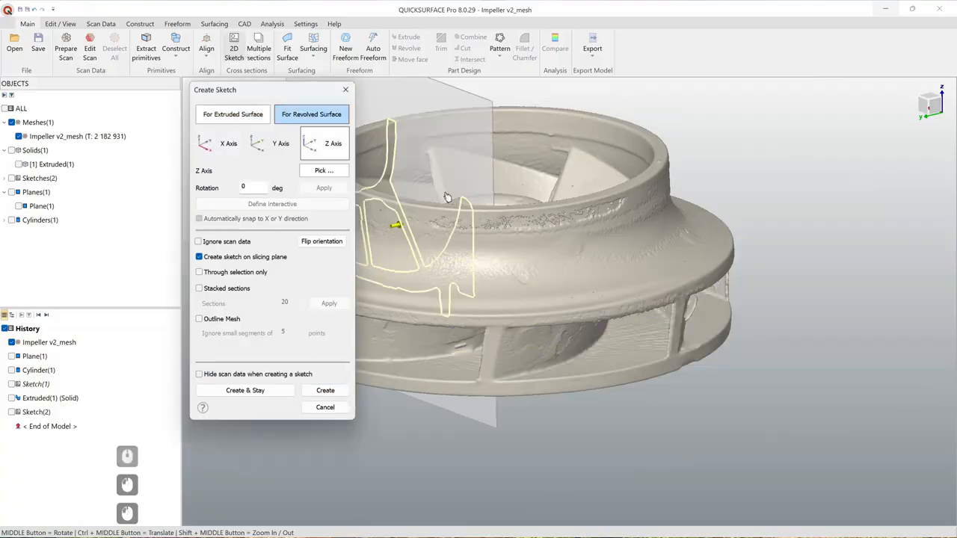
ctrl+middle_drag(458, 225, 575, 302)
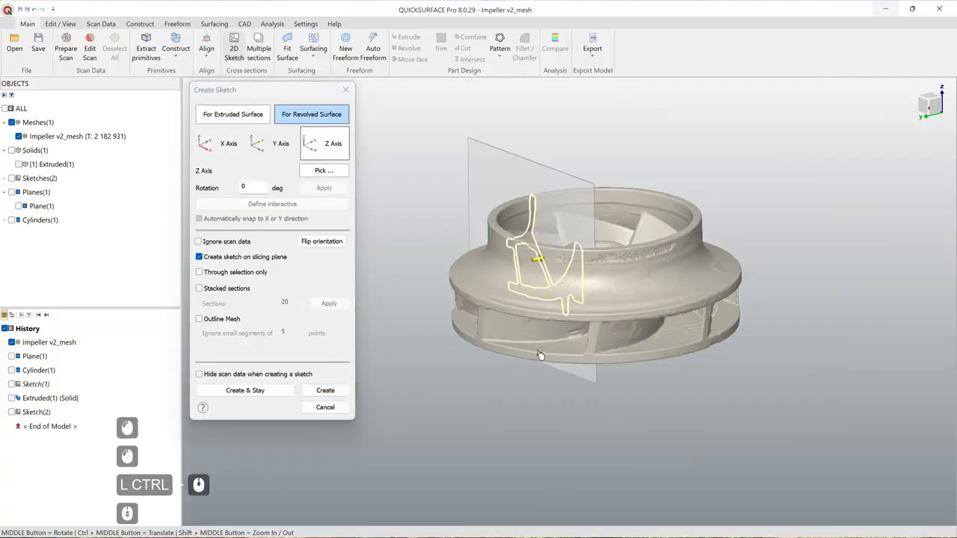
mouse_move(541, 355)
middle_down()
mouse_move(749, 299)
mouse_move(573, 297)
mouse_move(652, 318)
mouse_move(660, 299)
mouse_move(656, 410)
middle_up()
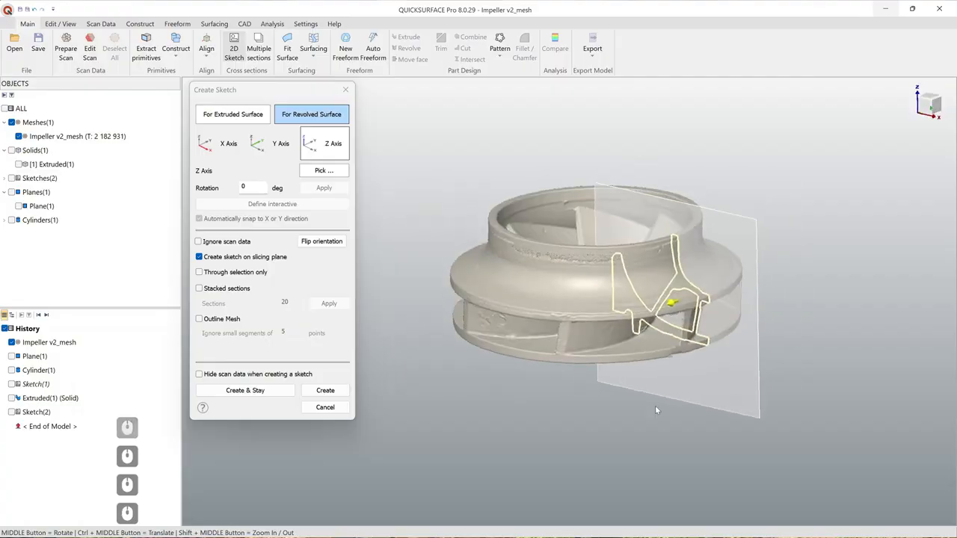
Step: Examine the section profile at 0 degrees rotation, comparing its shroud and back plate edges with the surrounding mesh
scroll(688, 322, up, 5)
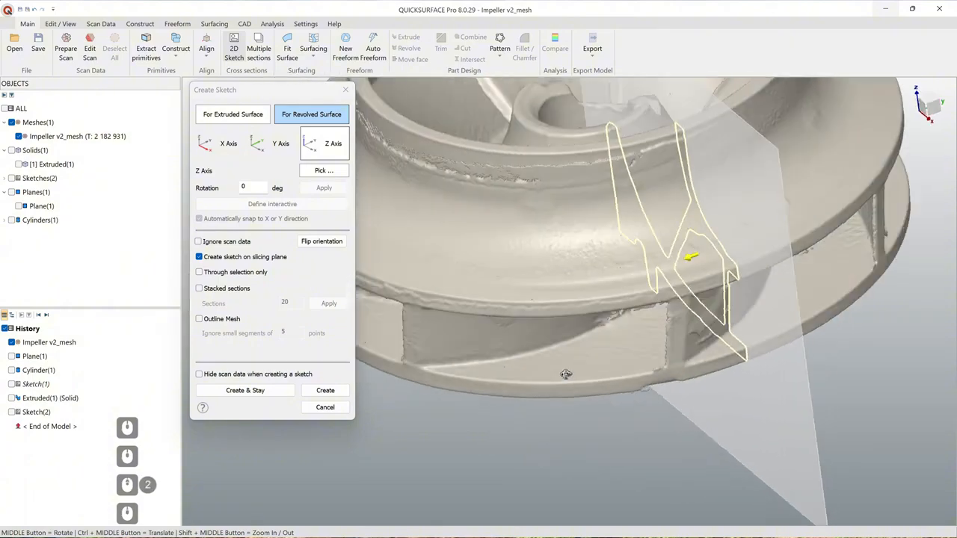
scroll(636, 367, down, 5)
mouse_move(635, 388)
middle_down()
mouse_move(579, 466)
mouse_move(579, 407)
mouse_move(605, 299)
mouse_move(554, 312)
mouse_move(597, 331)
mouse_move(760, 365)
mouse_move(735, 352)
mouse_move(556, 453)
mouse_move(701, 424)
middle_up()
middle_drag(731, 316, 752, 317)
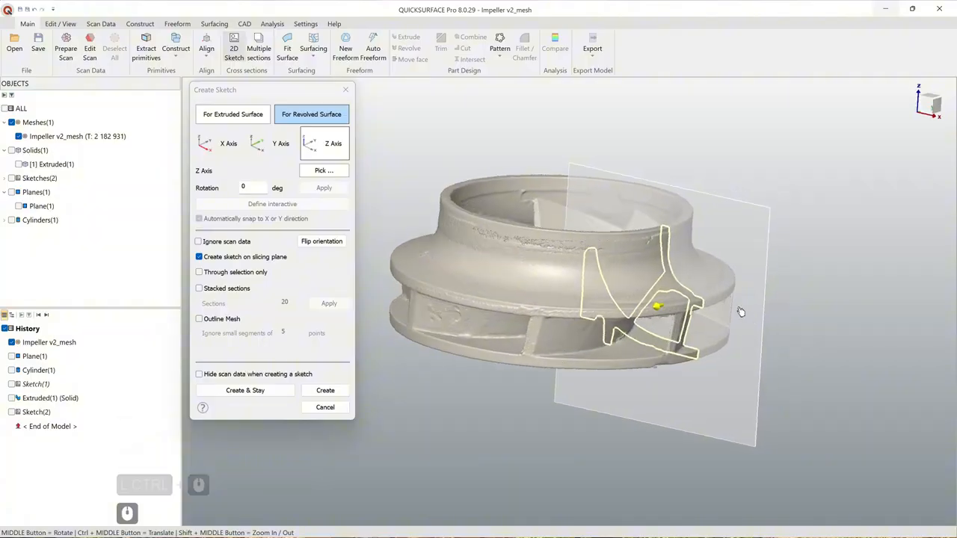
scroll(705, 310, up, 3)
middle_drag(686, 276, 664, 273)
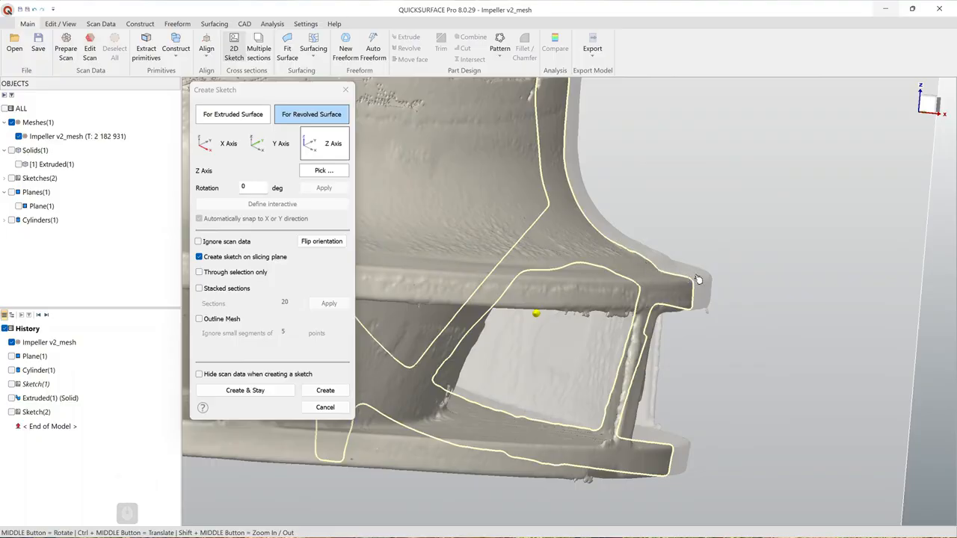
scroll(670, 268, down, 5)
middle_drag(650, 269, 502, 395)
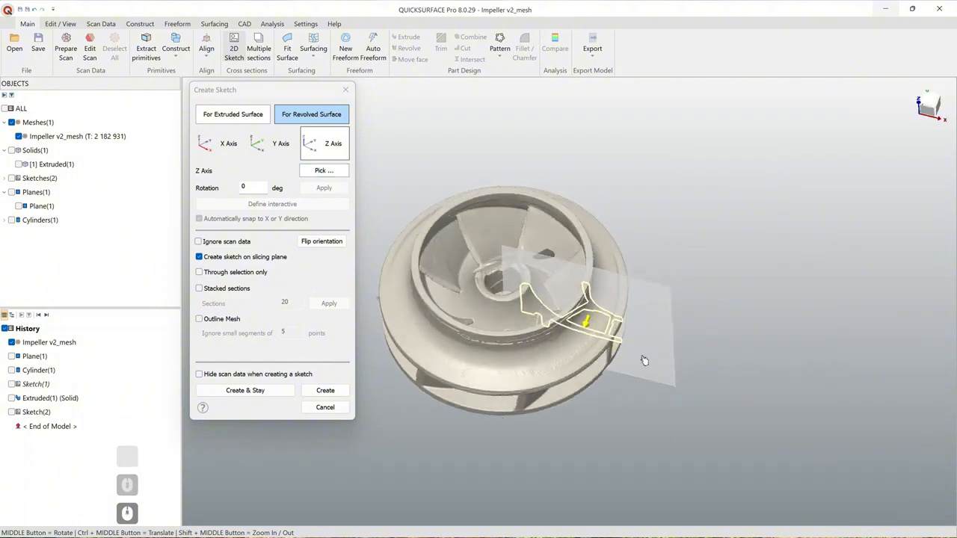
Step: Rotate the slicing plane around the Z axis to exactly 90 degrees
mouse_move(585, 326)
mouse_down()
mouse_move(583, 337)
mouse_move(426, 374)
mouse_move(467, 363)
mouse_up()
middle_drag(543, 402, 493, 273)
scroll(480, 322, up, 4)
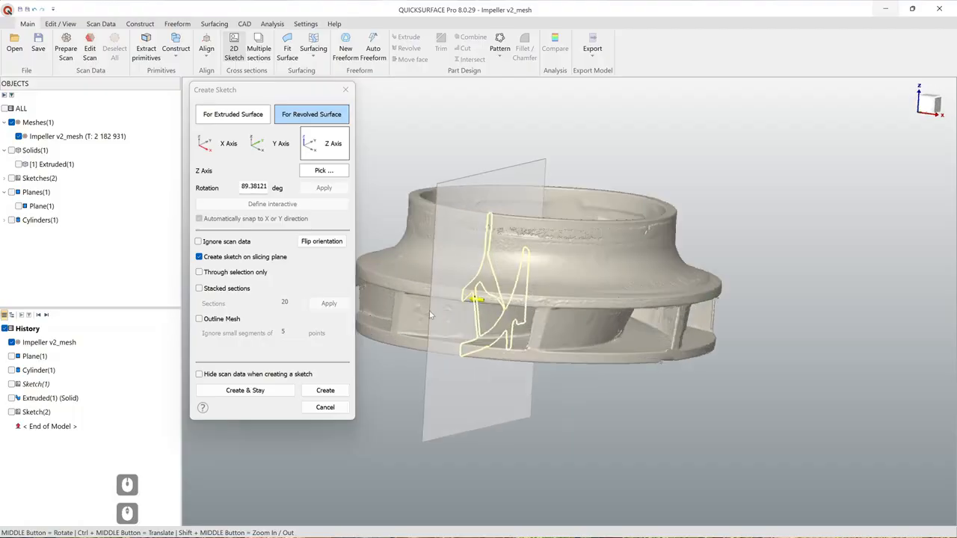
mouse_move(478, 323)
ctrl+middle_down()
mouse_move(661, 316)
mouse_move(531, 316)
ctrl+middle_up()
scroll(537, 326, up, 4)
scroll(532, 316, down, 3)
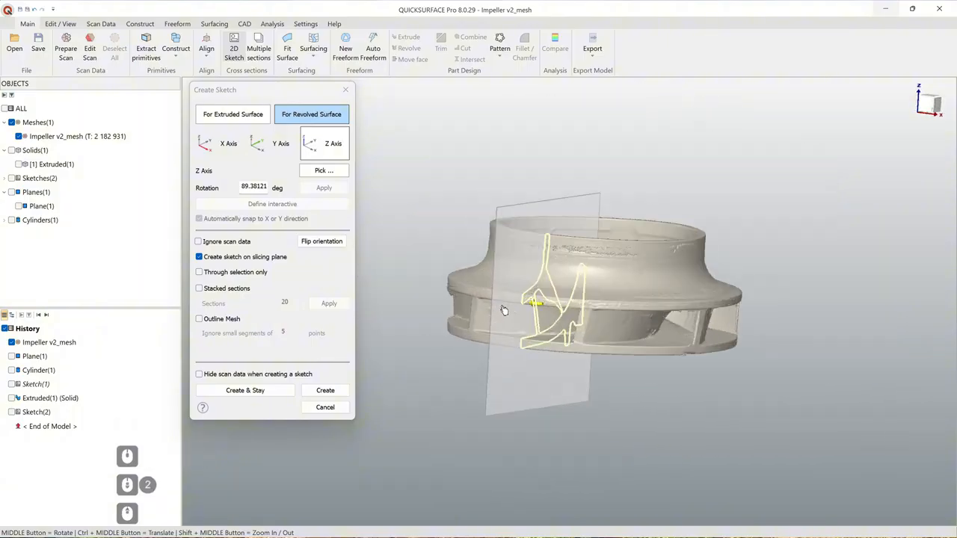
scroll(549, 305, up, 2)
double_click(250, 187)
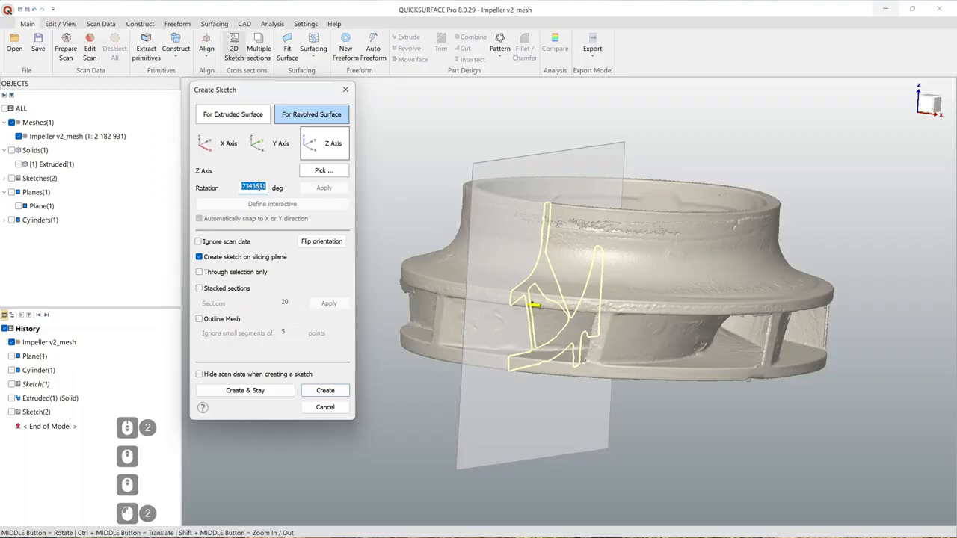
text(90)
key(KP_Enter)
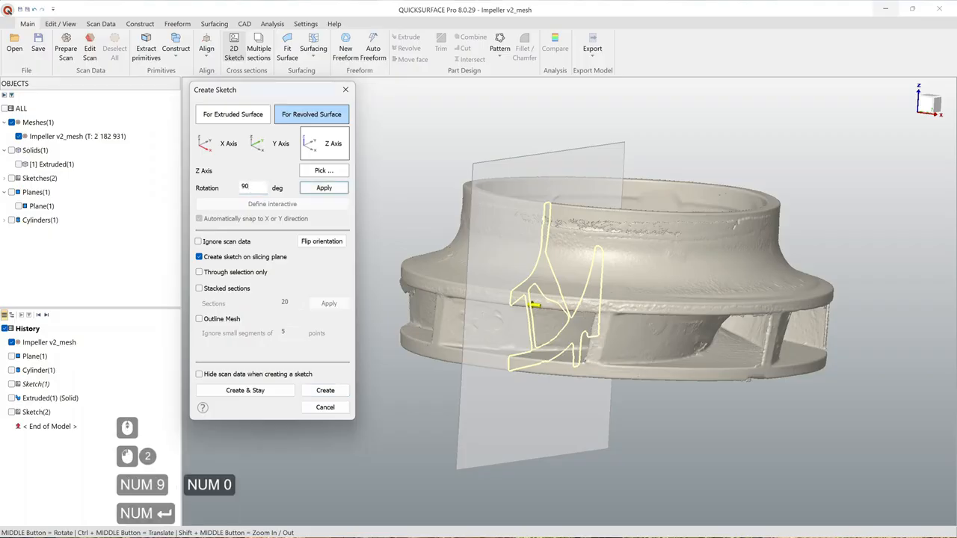
click(314, 193)
Step: Create the sketch from the impeller's section on the rotated slicing plane
middle_drag(579, 269, 506, 363)
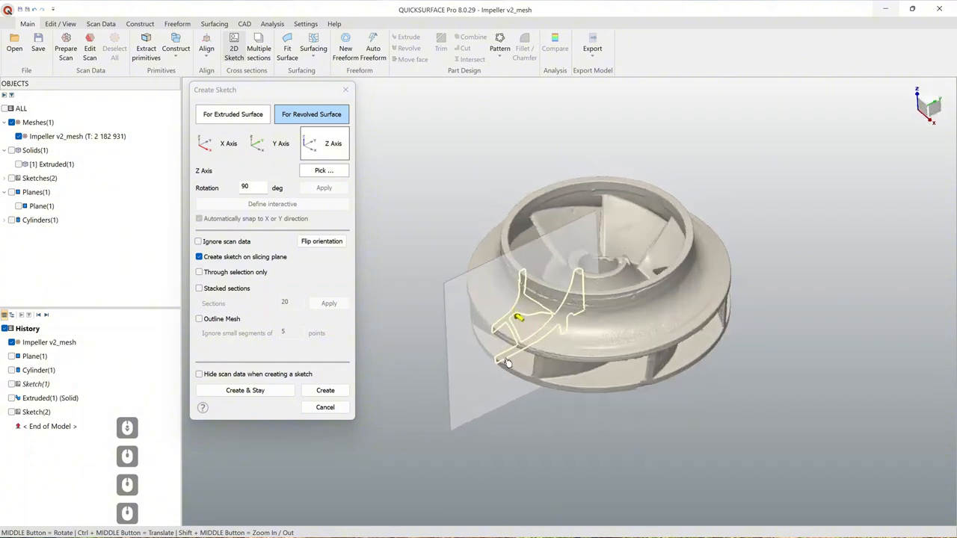
click(325, 391)
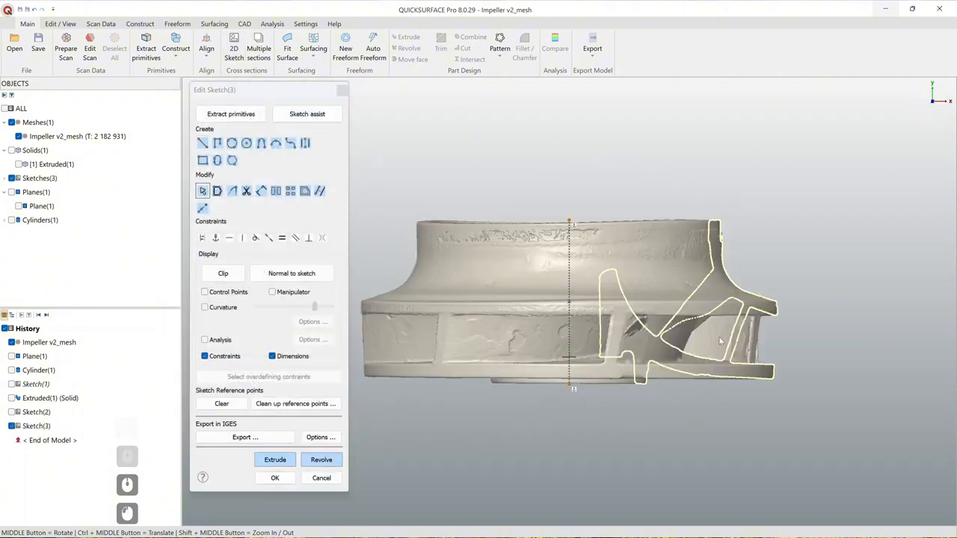
ctrl+middle_drag(712, 326, 623, 323)
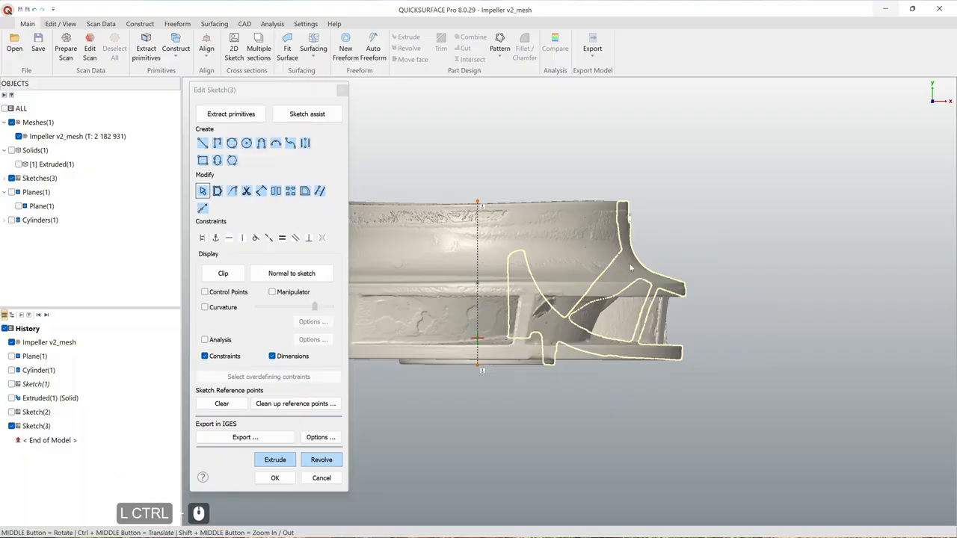
Step: Leave the sketch editing without keeping its changes and delete Sketch(3) from the history
click(322, 477)
click(42, 413)
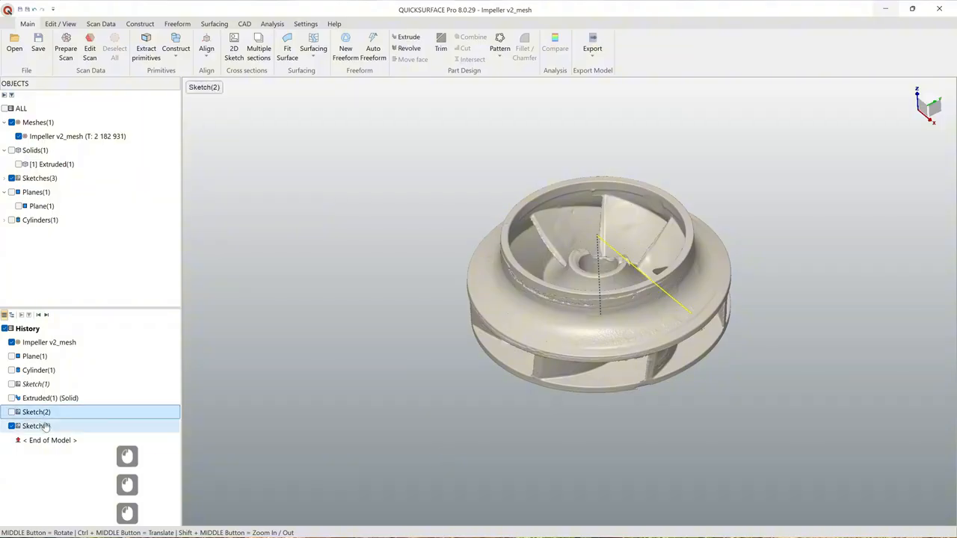
click(45, 426)
key(Delete)
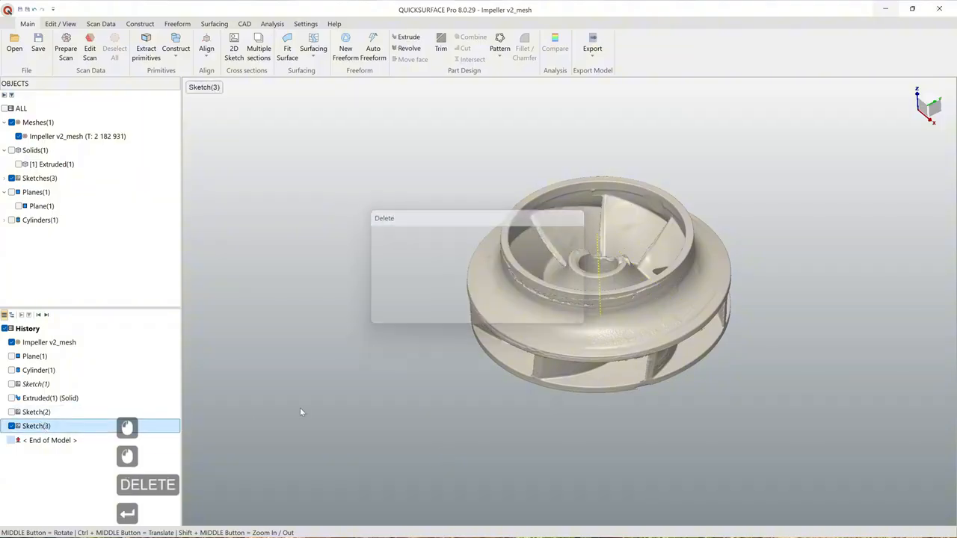
key(Return)
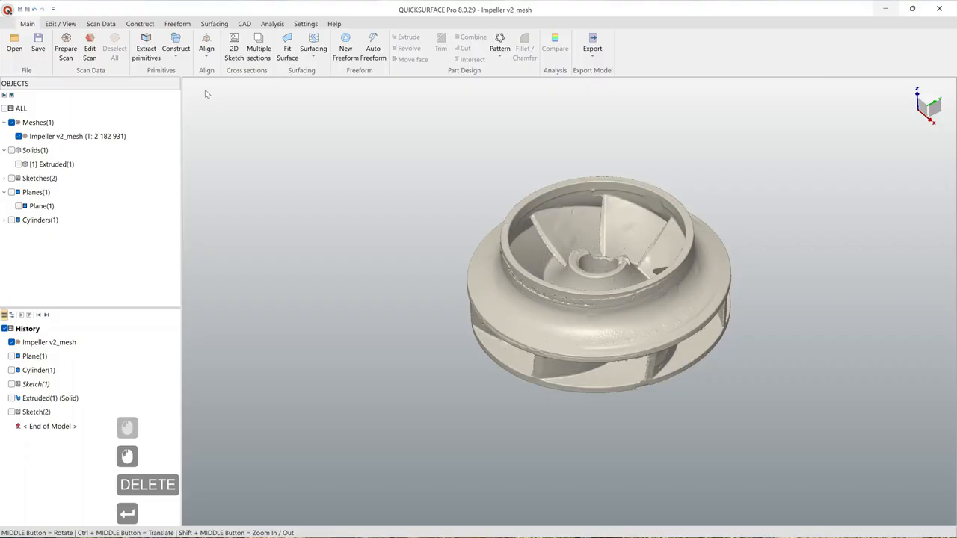
Step: Start a new 2D sketch for a revolved surface about the Z axis with its slicing plane rotated to 90 degrees
click(234, 46)
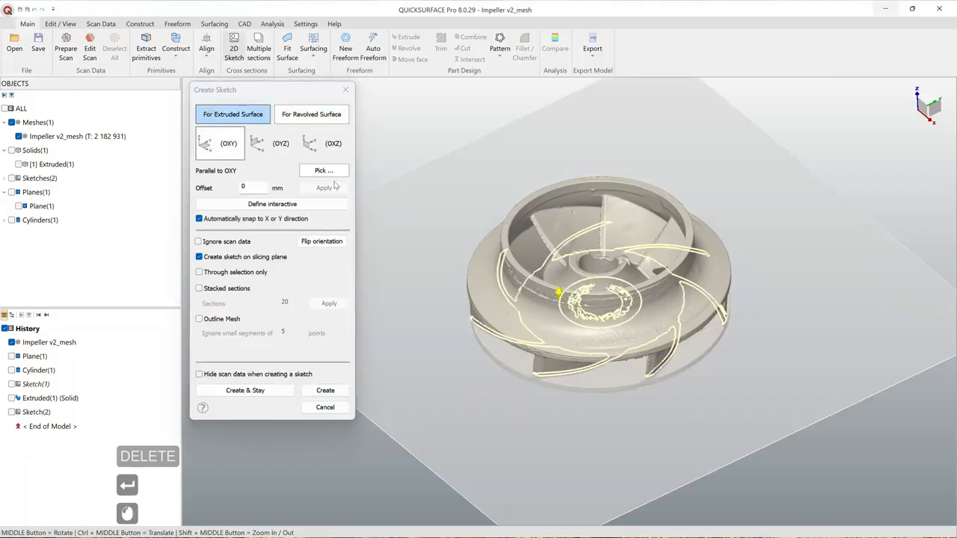
click(262, 199)
click(306, 116)
double_click(245, 186)
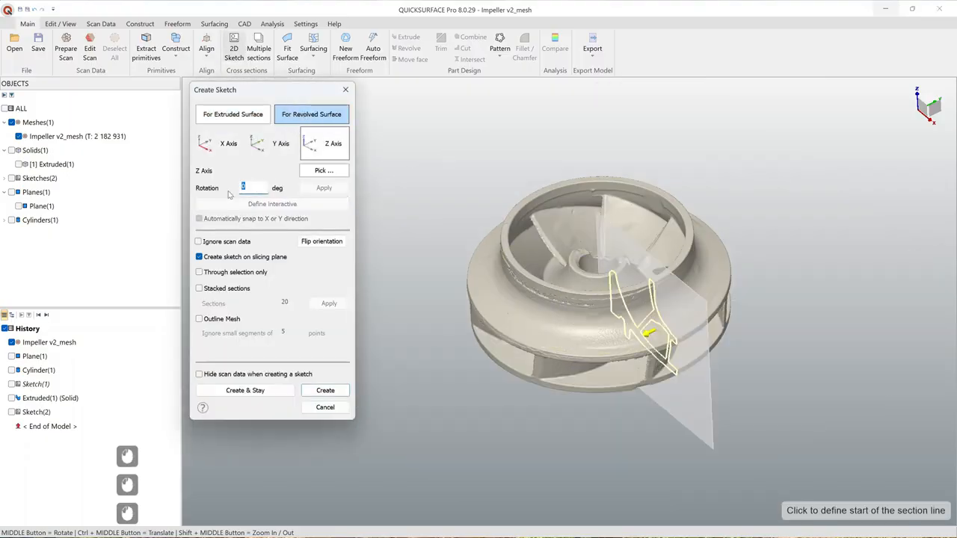
text(90)
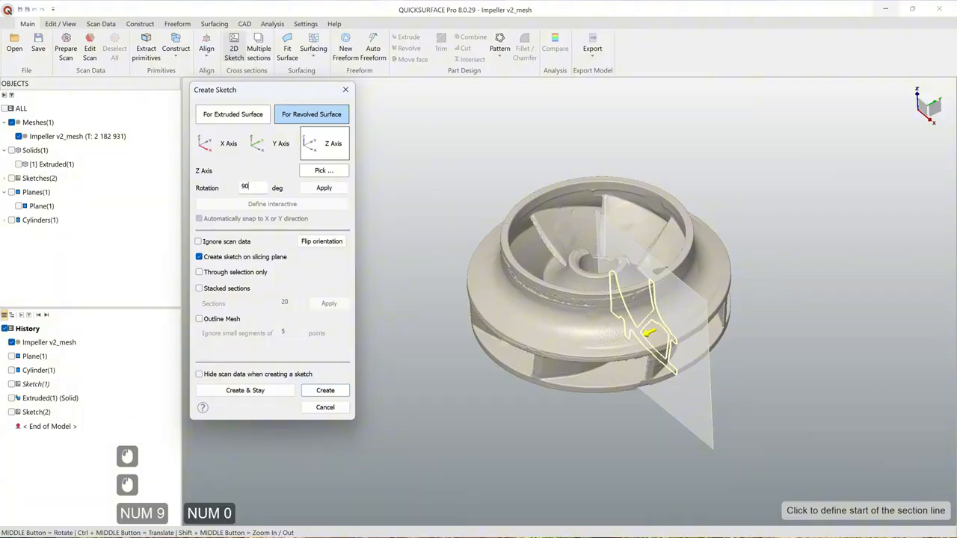
click(324, 187)
mouse_move(463, 314)
middle_down()
mouse_move(528, 332)
mouse_move(510, 355)
mouse_move(502, 351)
middle_up()
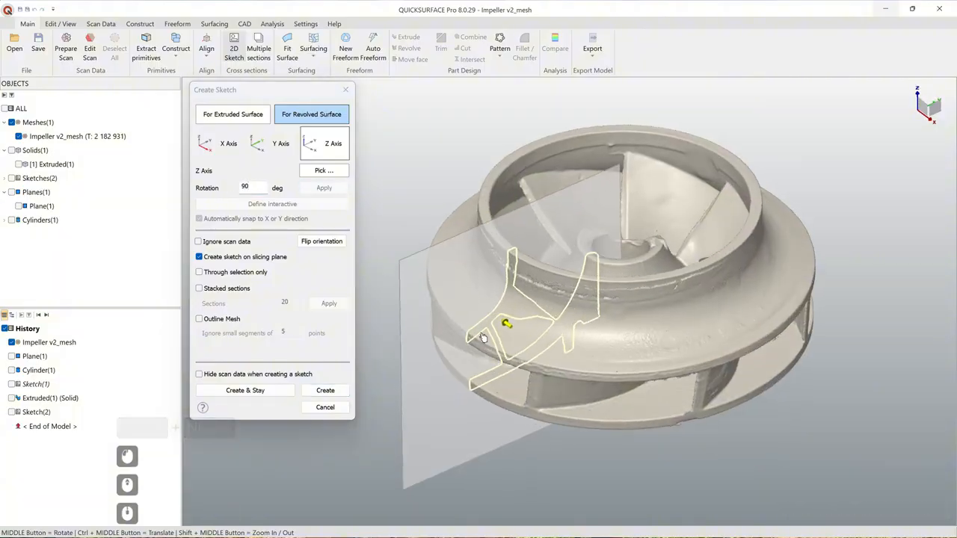
Step: Enable Outline Mesh for the section, check the resulting outline on the impeller, and create the sketch
click(199, 320)
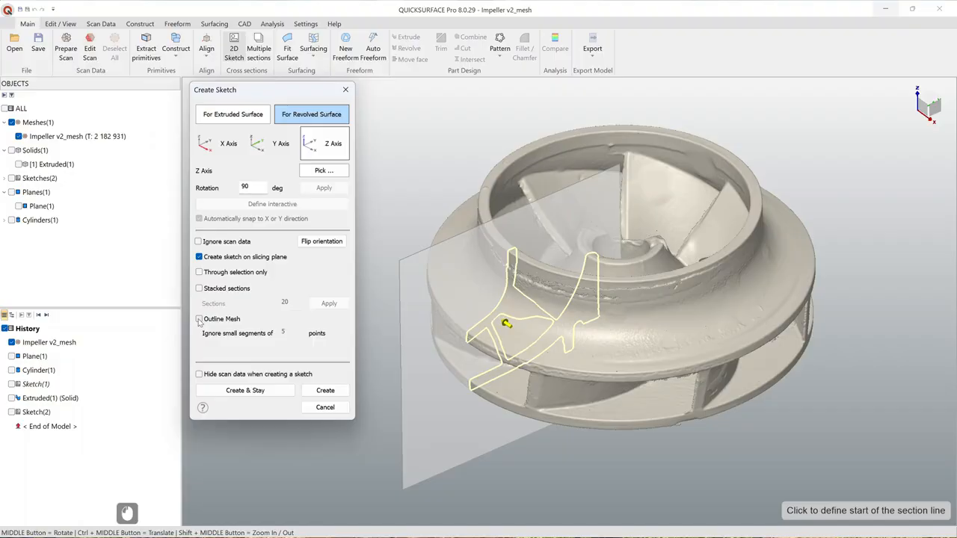
click(198, 320)
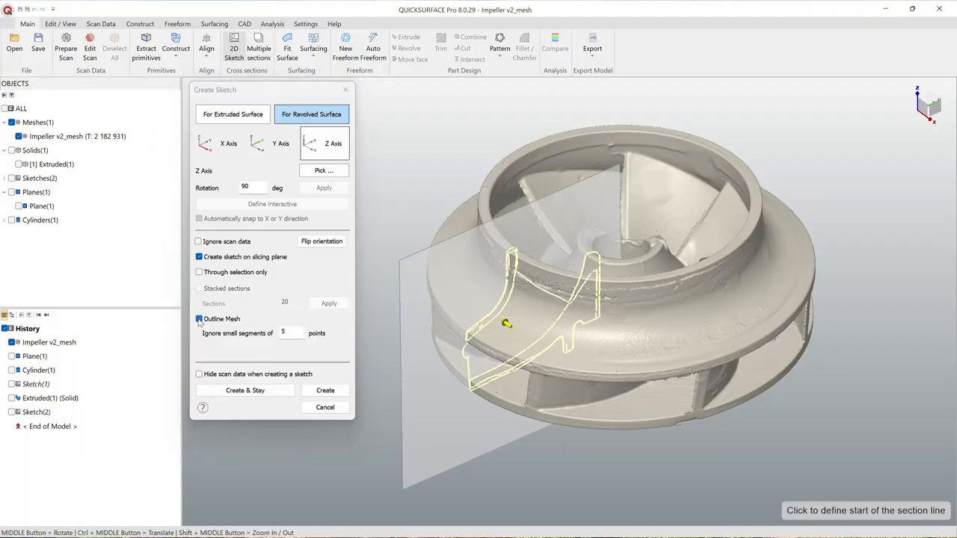
ctrl+scroll(550, 344, up, 2)
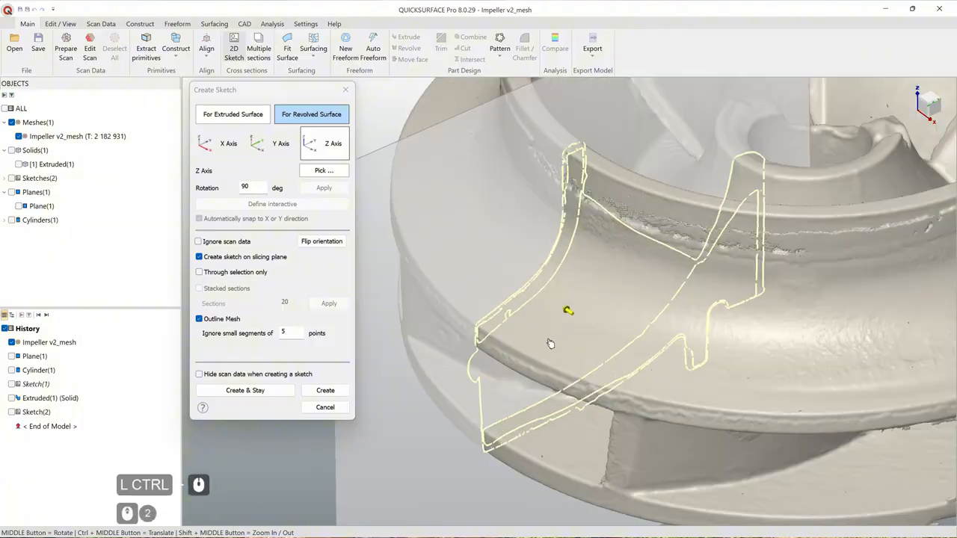
mouse_move(550, 344)
middle_down()
mouse_move(497, 276)
mouse_move(510, 248)
mouse_move(548, 241)
mouse_move(540, 271)
mouse_move(551, 252)
mouse_move(576, 283)
middle_up()
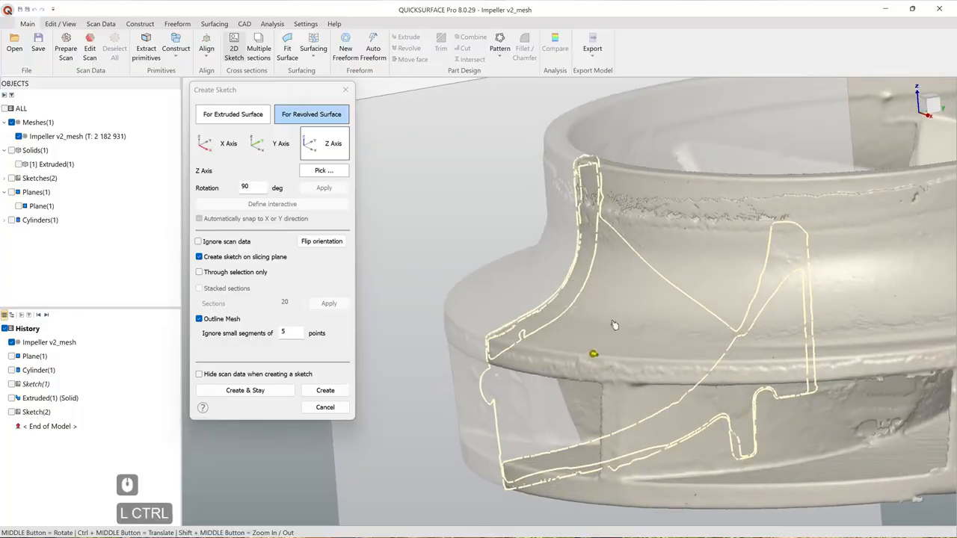
ctrl+middle_drag(614, 325, 602, 291)
click(325, 390)
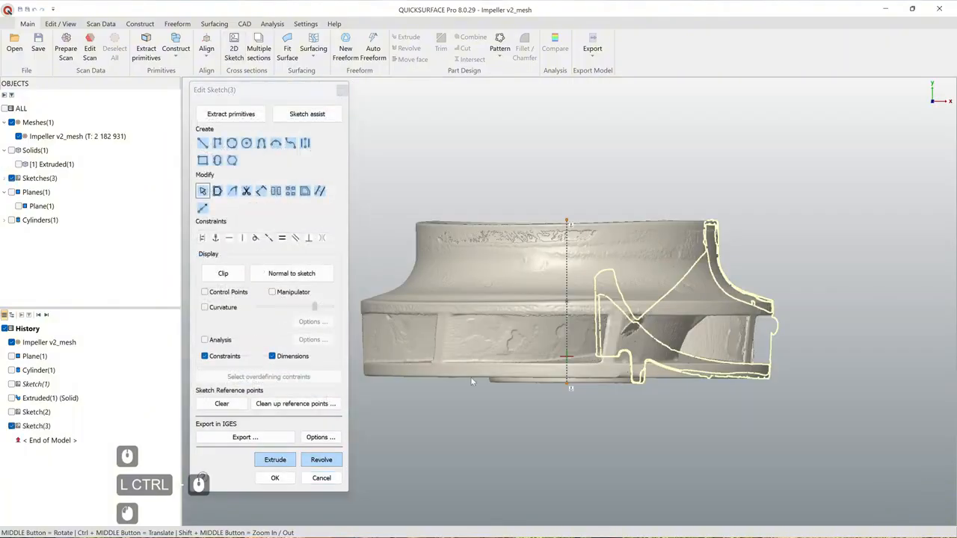
Step: Clip the mesh display at the sketch plane and inspect the shroud's cross-section against the outline points
scroll(773, 320, up, 2)
scroll(656, 191, up, 1)
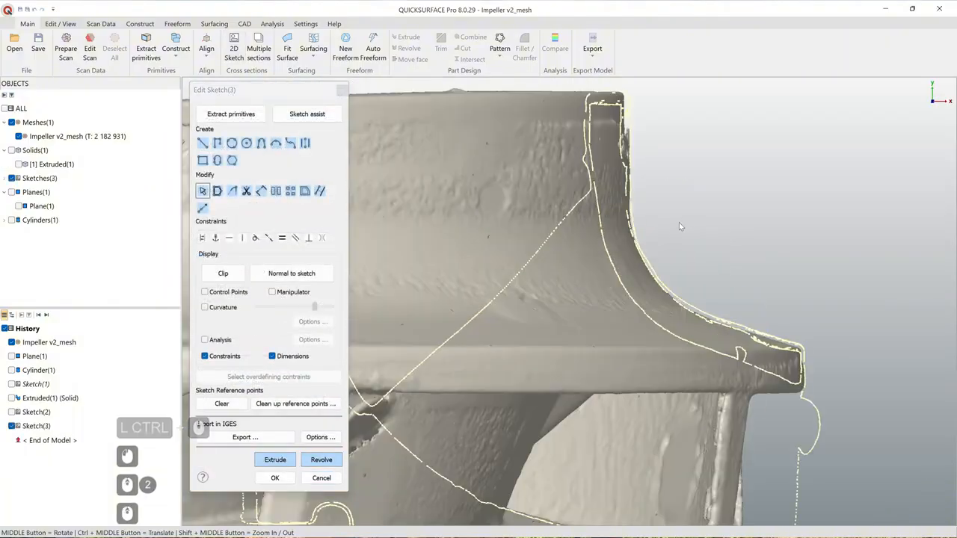
ctrl+middle_drag(678, 241, 657, 251)
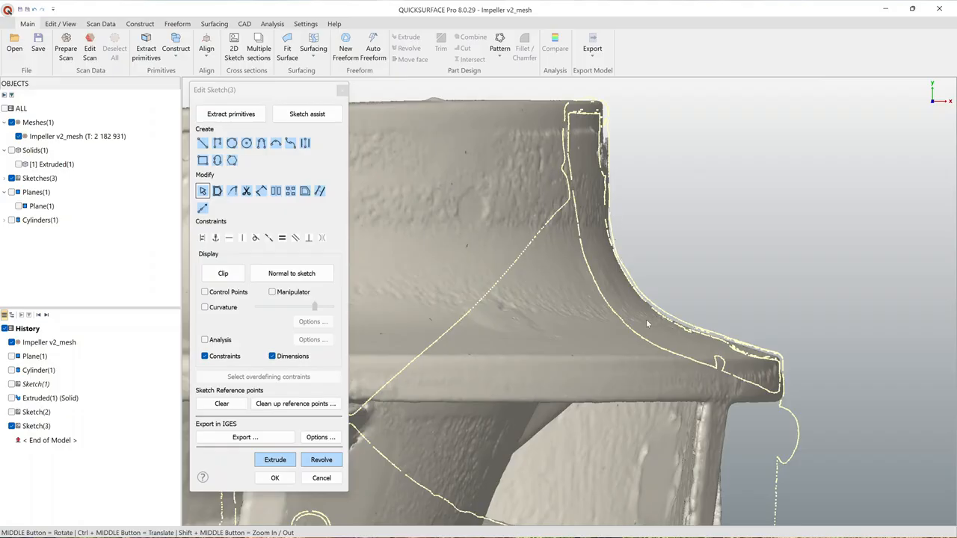
click(224, 274)
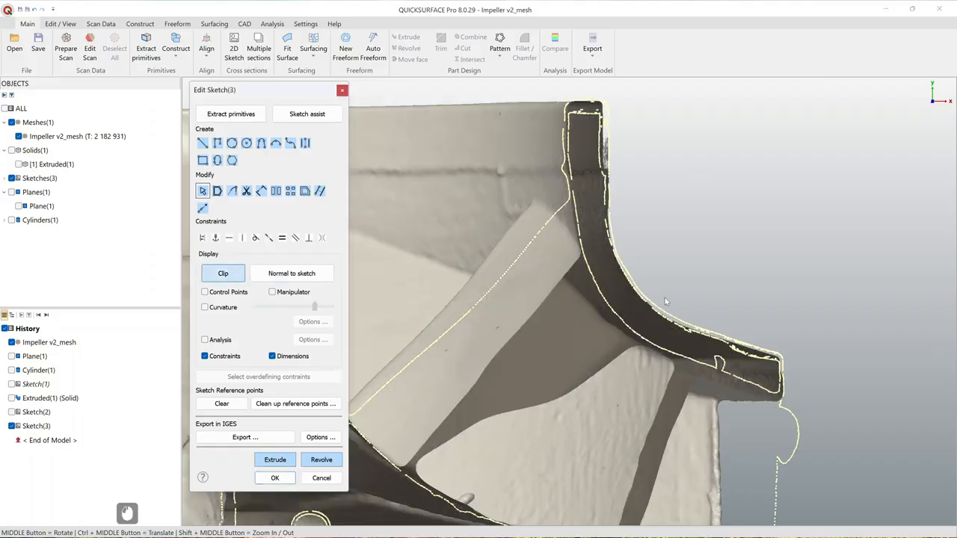
ctrl+middle_drag(669, 293, 583, 364)
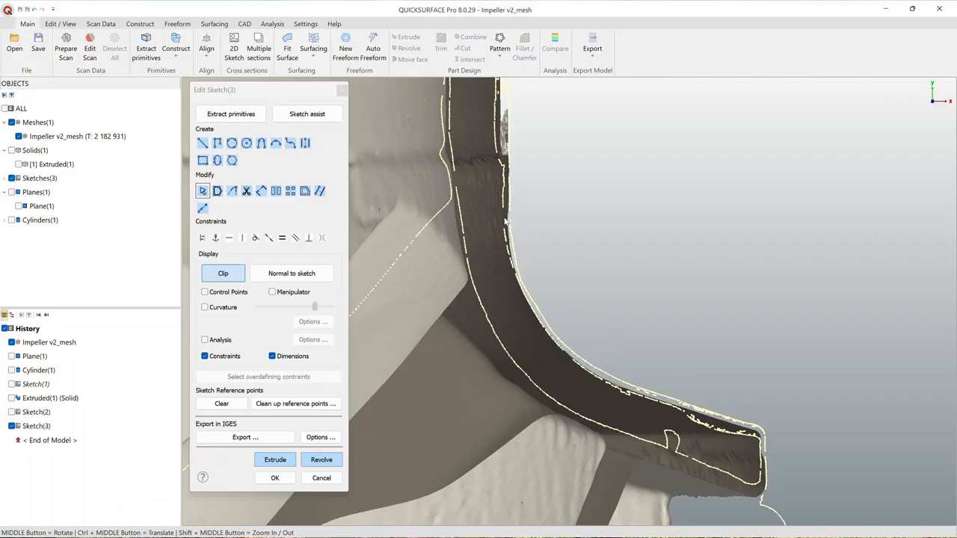
ctrl+middle_drag(505, 186, 505, 215)
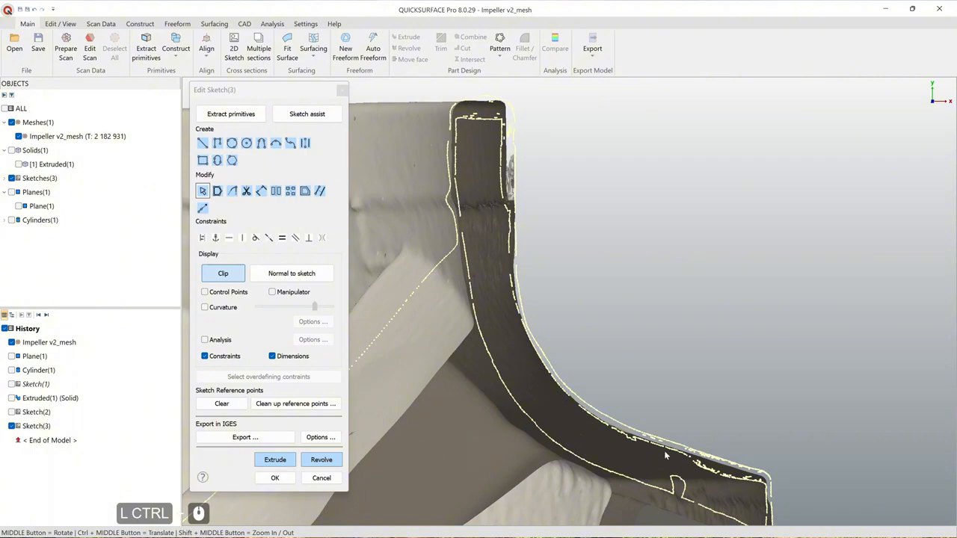
ctrl+middle_drag(663, 450, 621, 323)
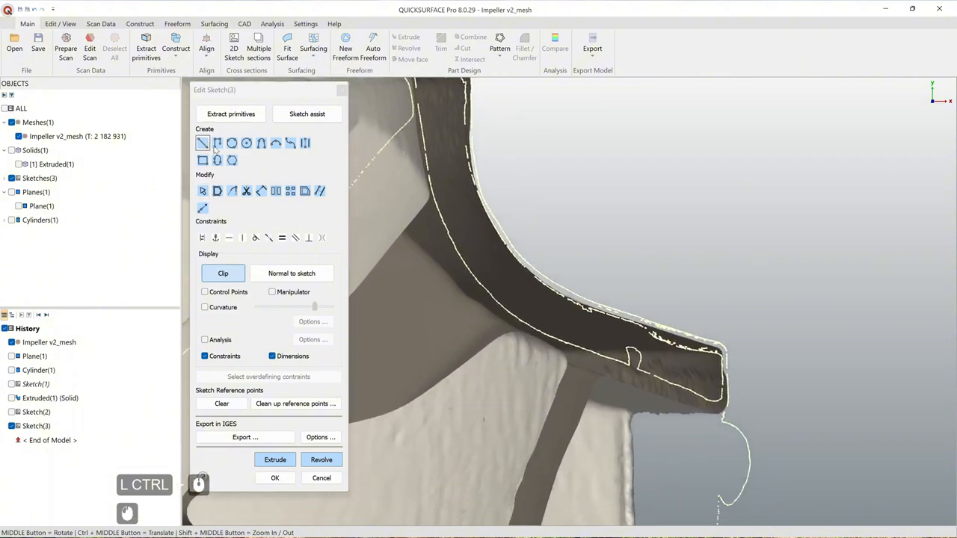
Step: Draw a line along the shroud's sloped outer edge, extending it past the outer rim
scroll(575, 288, up, 2)
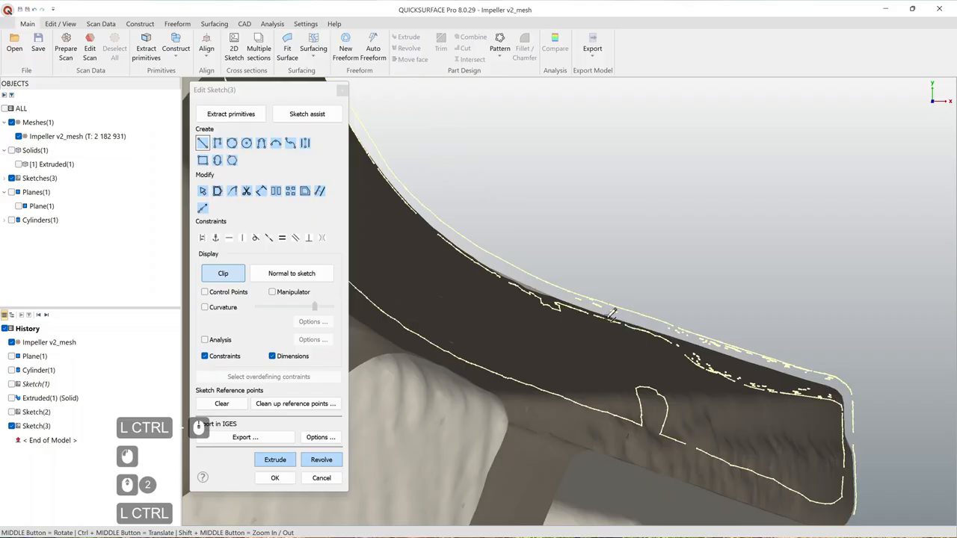
ctrl+click(611, 314)
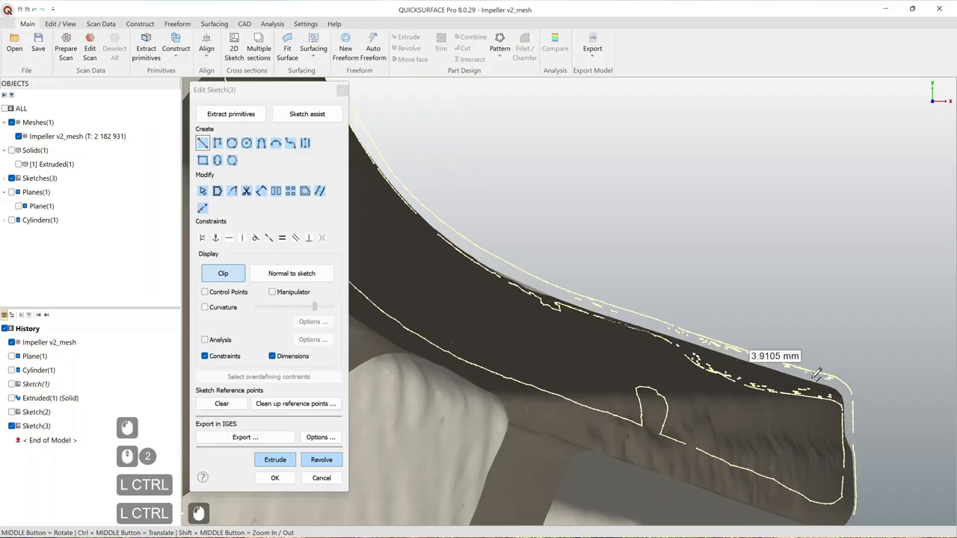
click(902, 407)
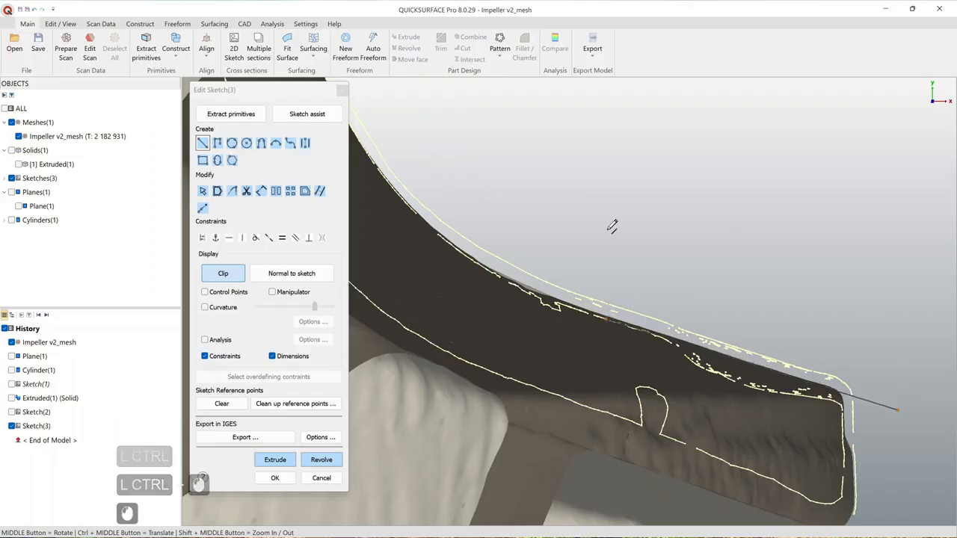
Step: Draw a vertical line about 7.8 mm long along the inlet collar's outer wall, extending it above the collar's upper edge
scroll(598, 218, down, 2)
ctrl+middle_drag(575, 192, 574, 301)
scroll(549, 161, up, 1)
ctrl+middle_drag(554, 157, 548, 205)
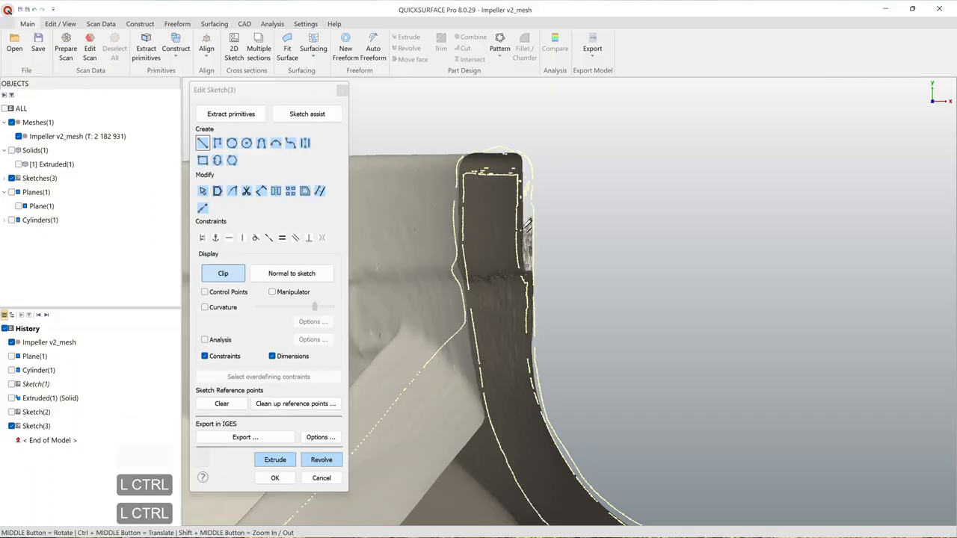
middle_drag(533, 202, 520, 112)
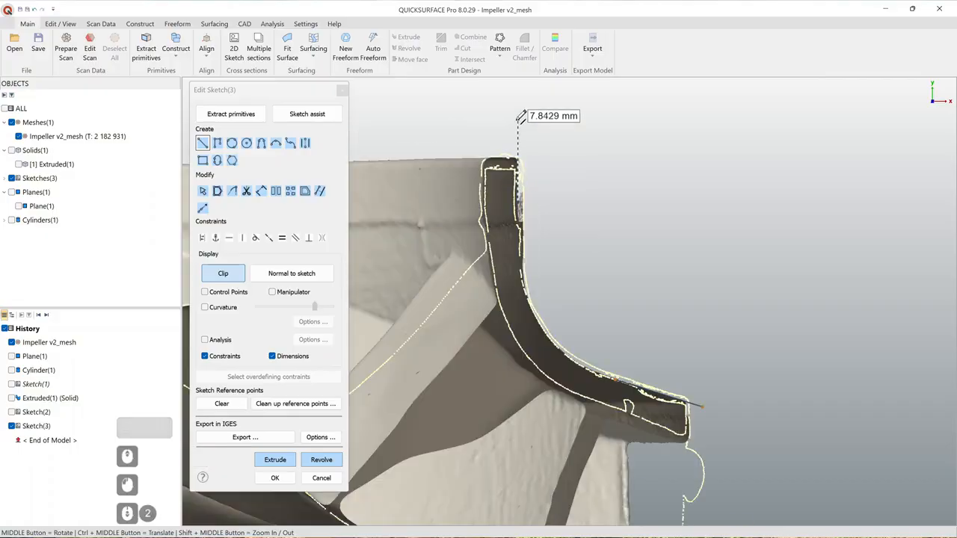
click(517, 120)
key(Escape)
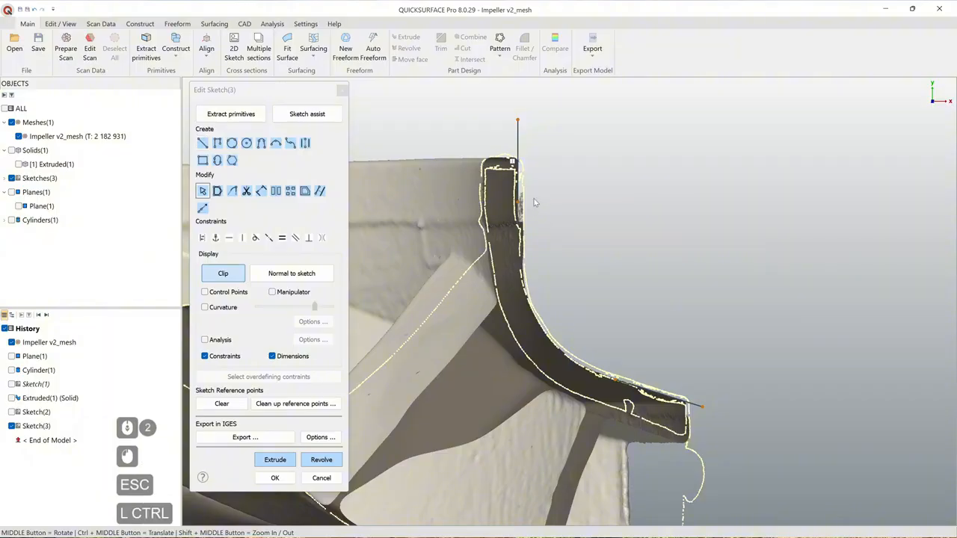
Step: Join the vertical and sloped lines and round their corner with an arc fitted to the shroud's outer curve
mouse_move(533, 196)
ctrl+mouse_down()
mouse_move(514, 314)
mouse_move(639, 387)
ctrl+mouse_up()
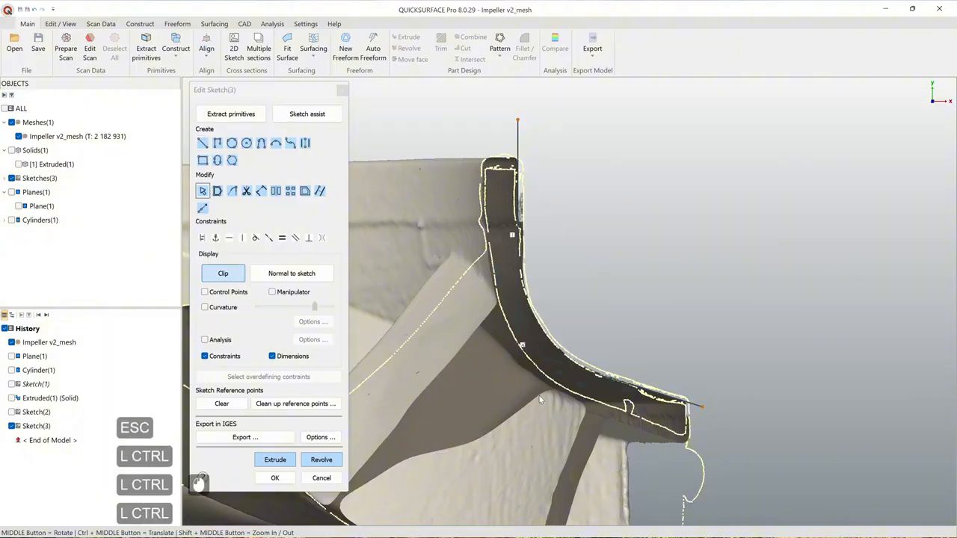
scroll(532, 360, up, 2)
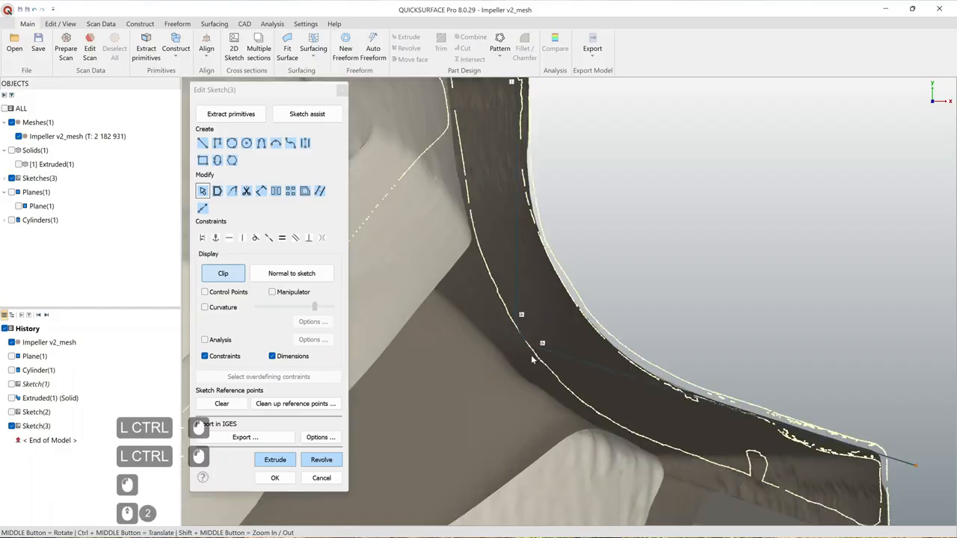
drag(527, 342, 532, 336)
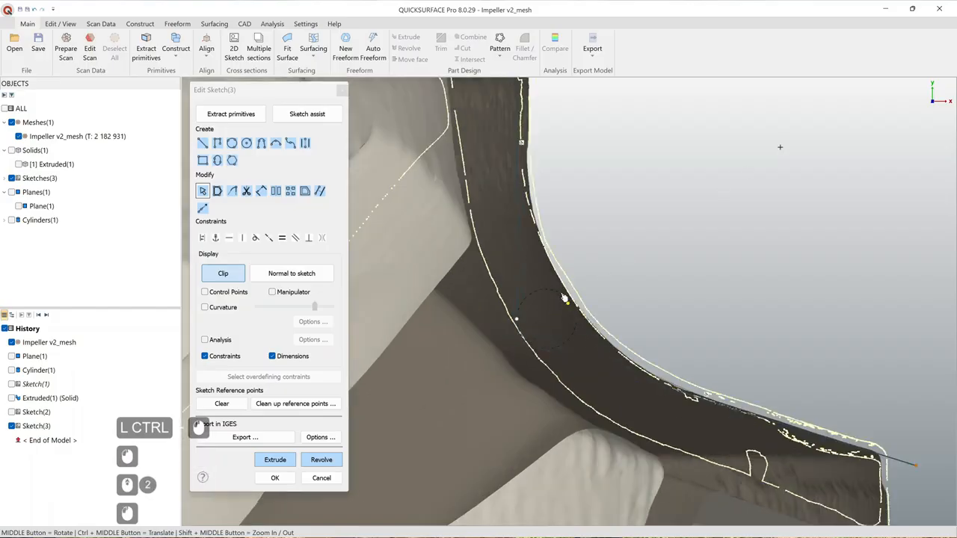
ctrl+drag(564, 297, 570, 296)
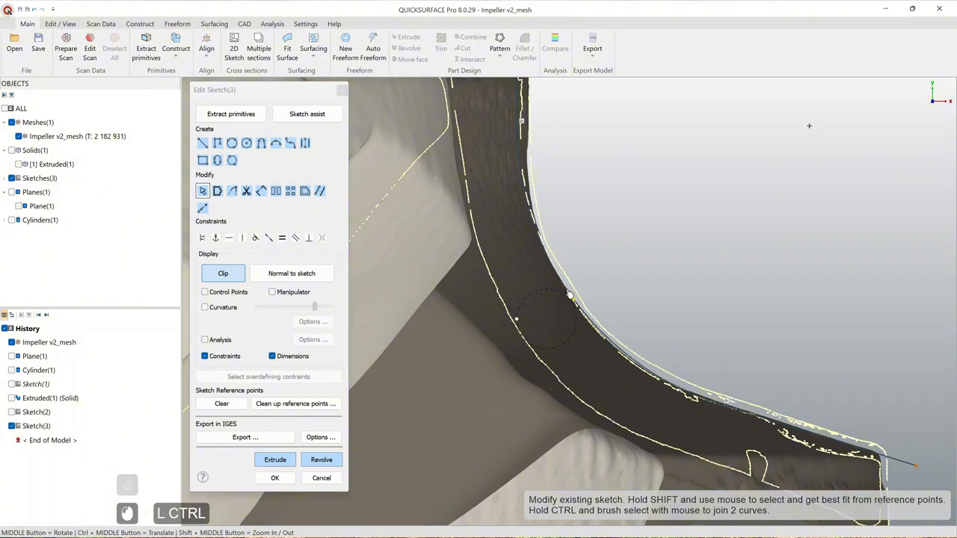
scroll(635, 230, down, 2)
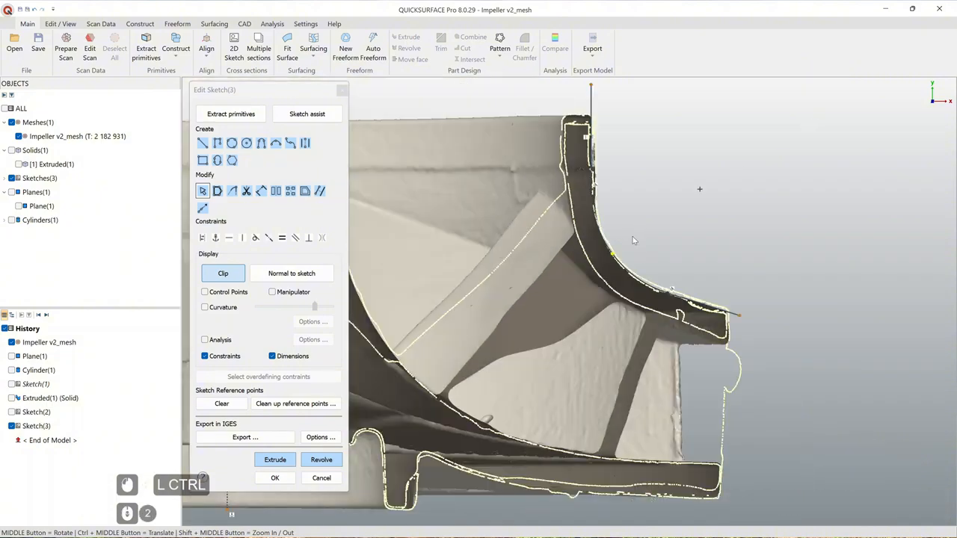
Step: Revolve the shroud profile a full turn around the sketch's axis line as a new body
click(337, 460)
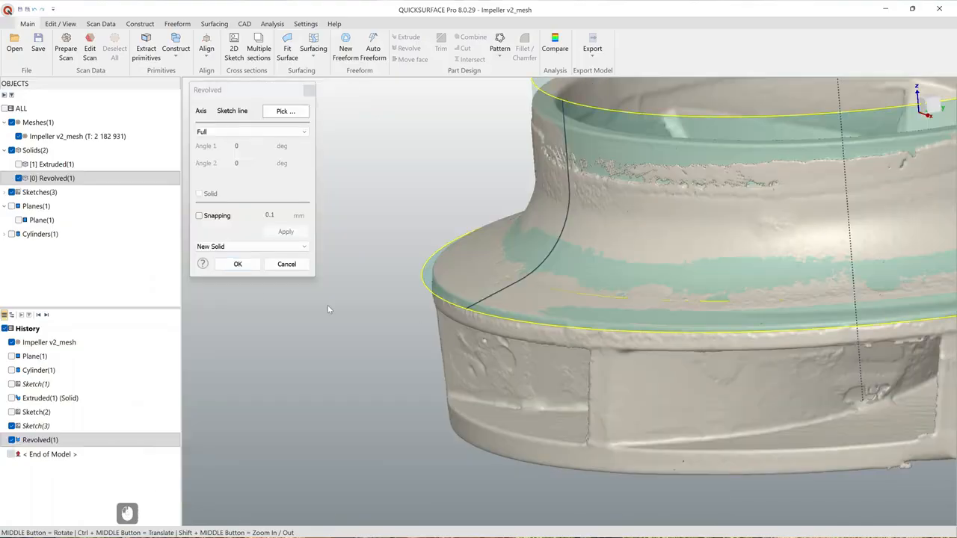
click(238, 264)
scroll(450, 349, down, 2)
ctrl+middle_drag(451, 348, 514, 396)
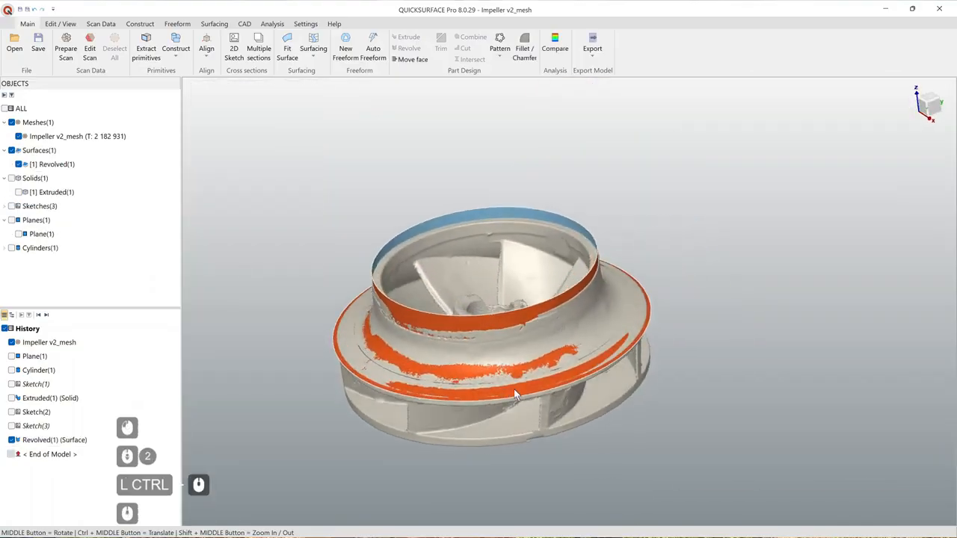
Step: Compare the revolved surface with the scanned mesh and examine the deviation colours around the collar and shroud from all sides
click(554, 47)
middle_drag(601, 340, 657, 468)
middle_drag(459, 272, 389, 328)
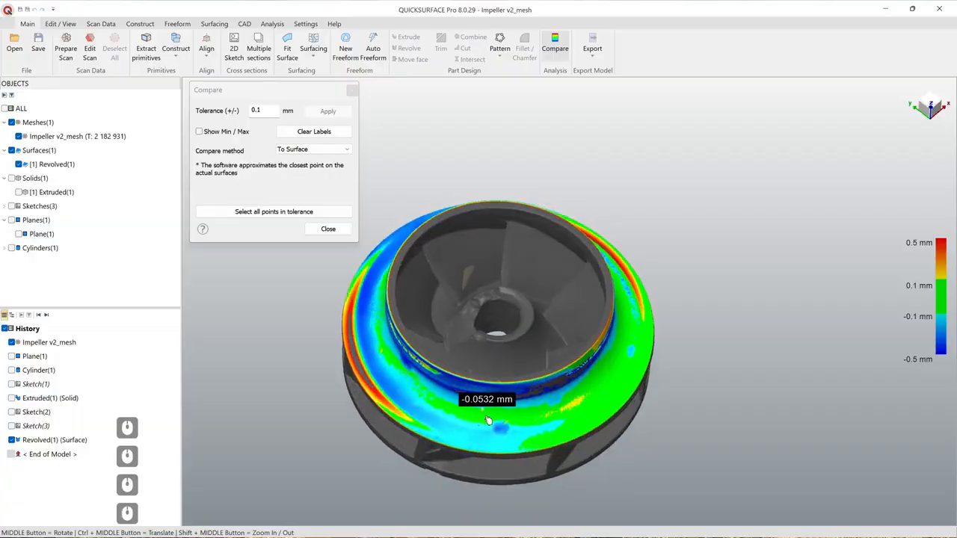
middle_drag(487, 421, 482, 269)
middle_drag(557, 299, 482, 459)
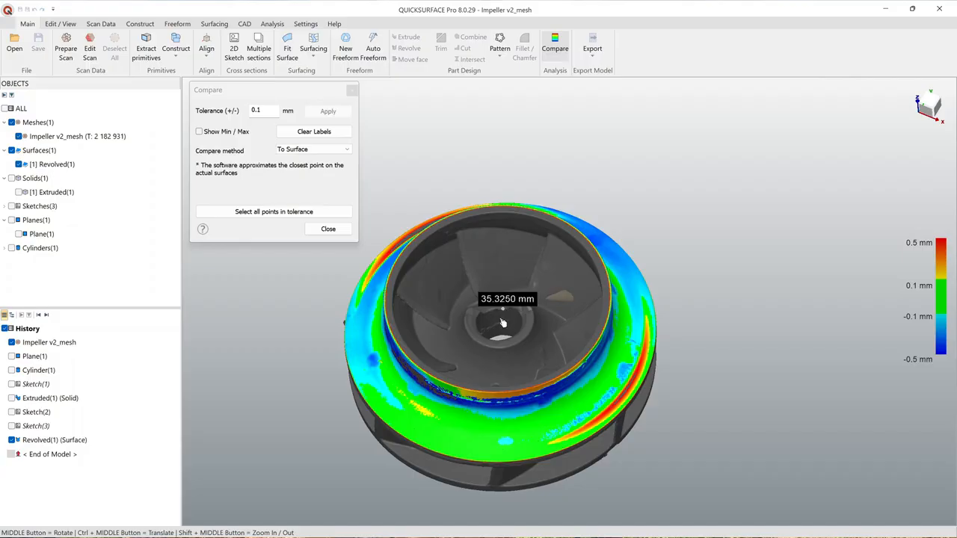
middle_drag(502, 323, 535, 287)
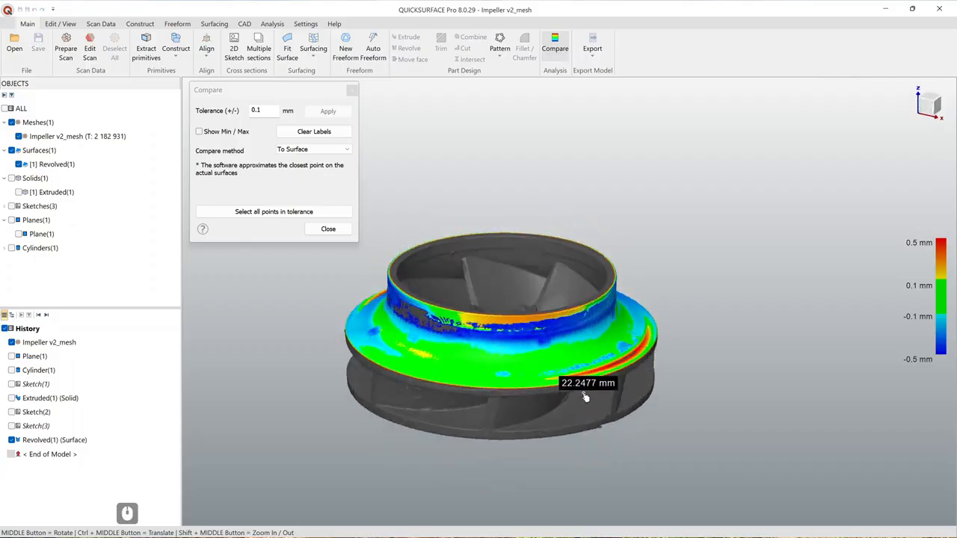
middle_drag(585, 397, 628, 294)
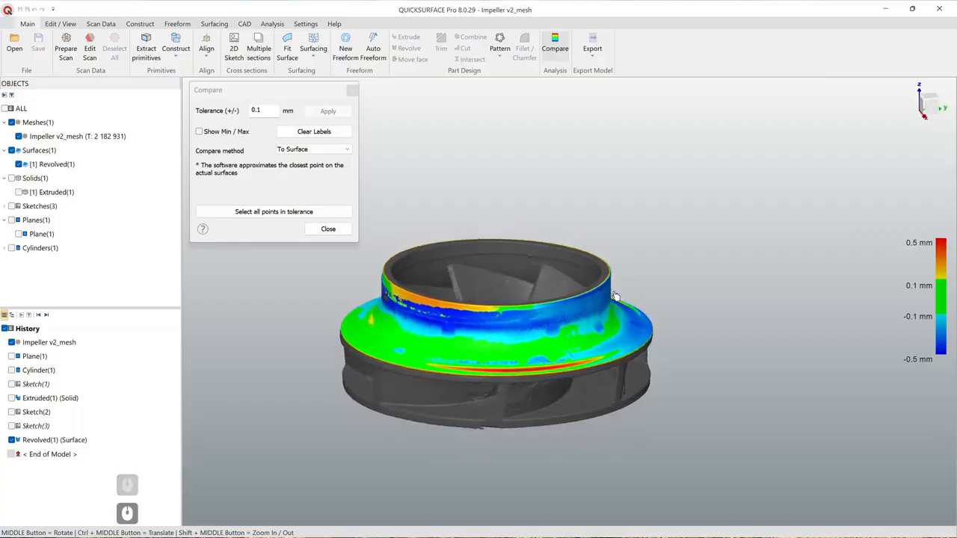
Step: Close the deviation comparison and reopen the sketch of the revolved shroud profile for editing
middle_drag(540, 323, 583, 365)
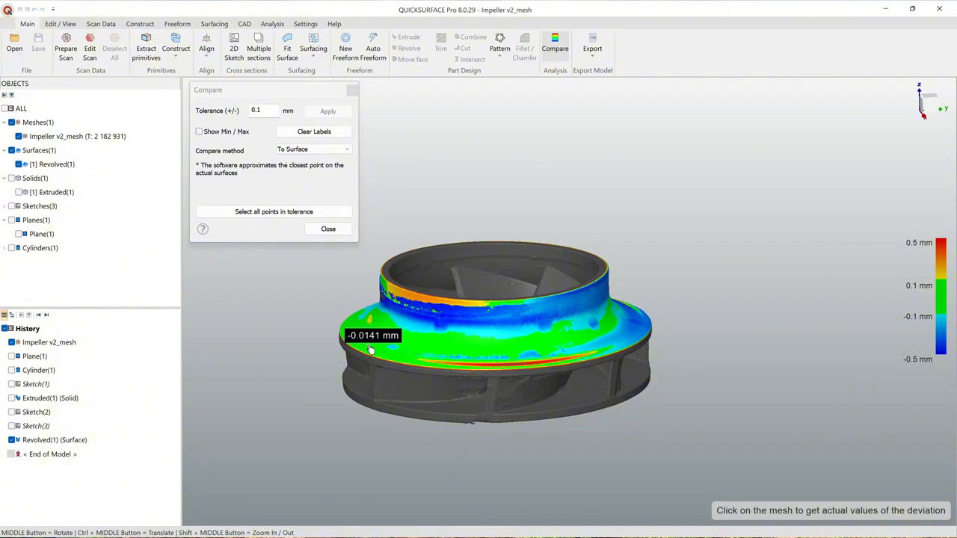
click(327, 229)
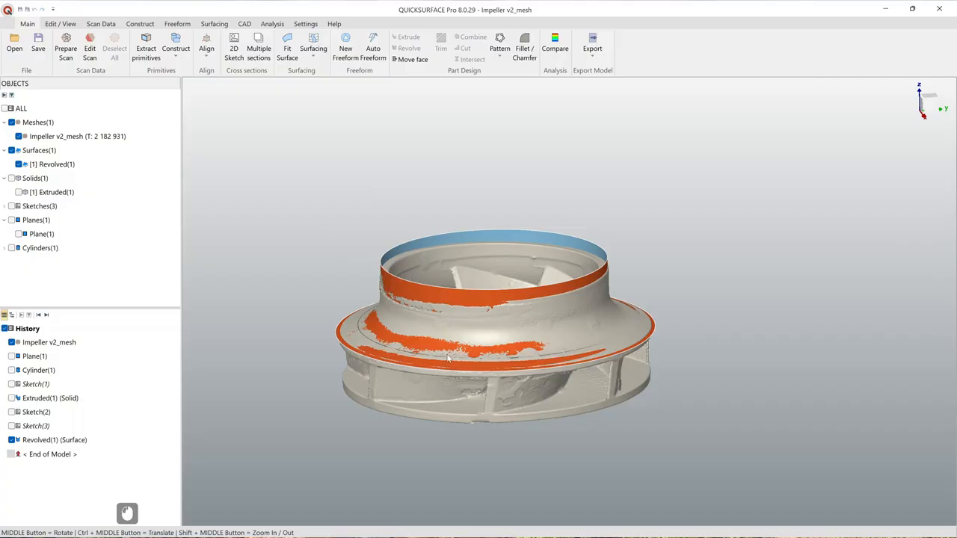
double_click(36, 425)
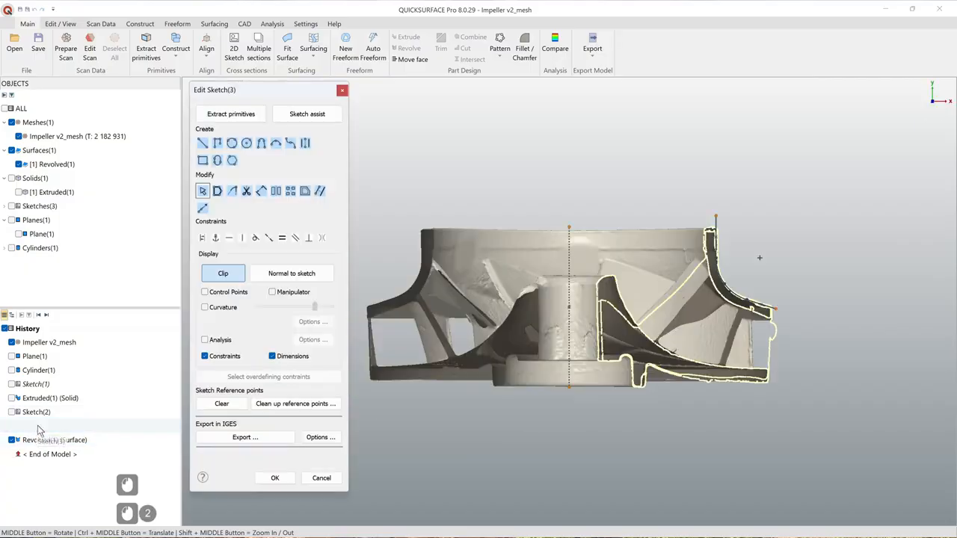
scroll(769, 291, up, 5)
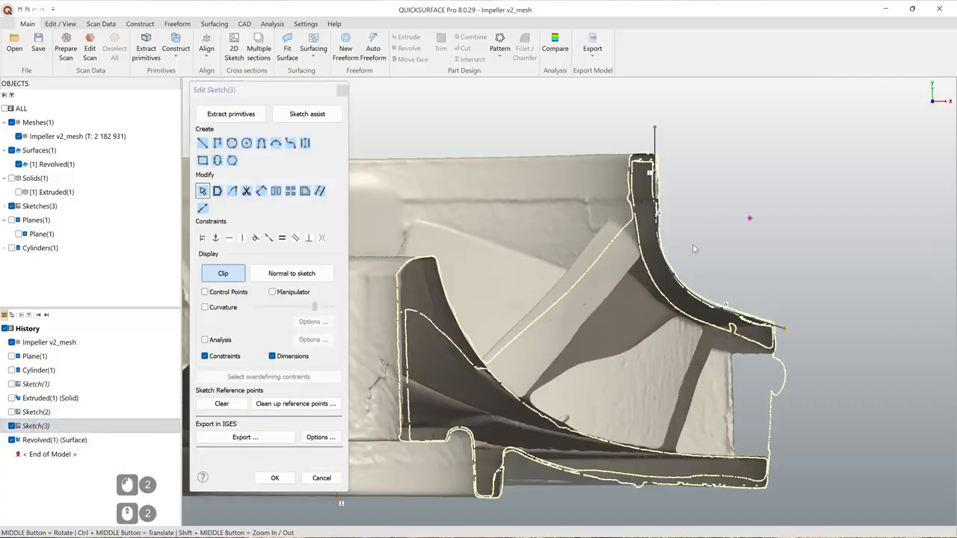
ctrl+middle_drag(694, 323, 641, 305)
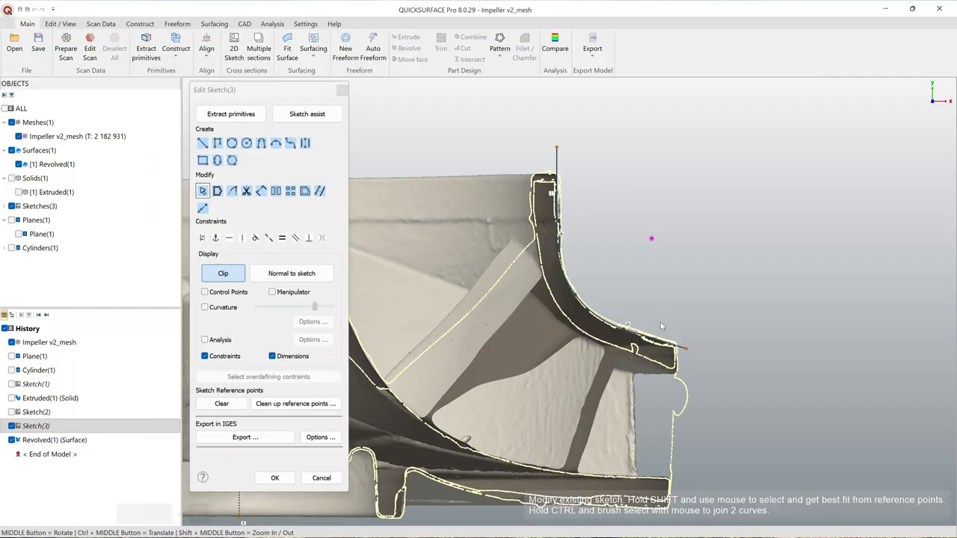
scroll(655, 337, up, 2)
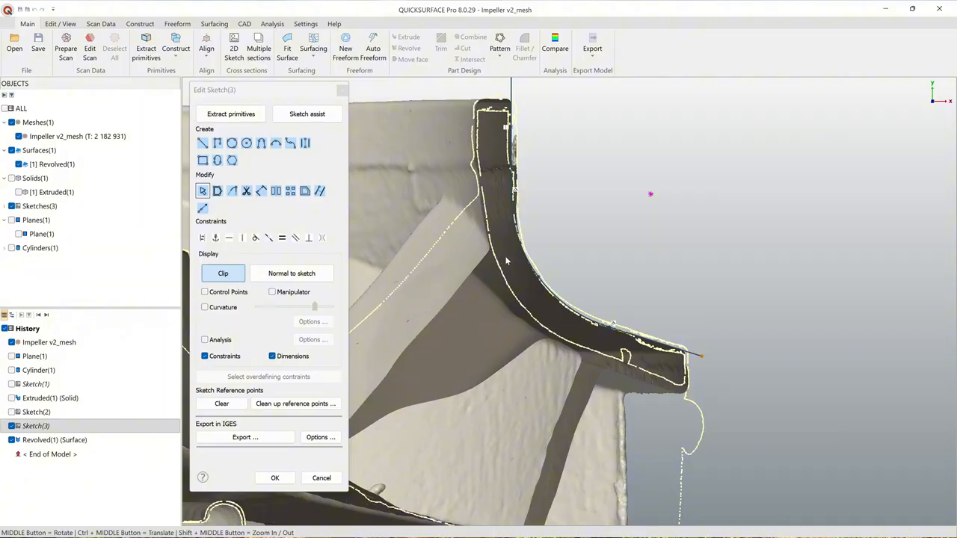
ctrl+middle_drag(506, 260, 535, 291)
double_click(502, 100)
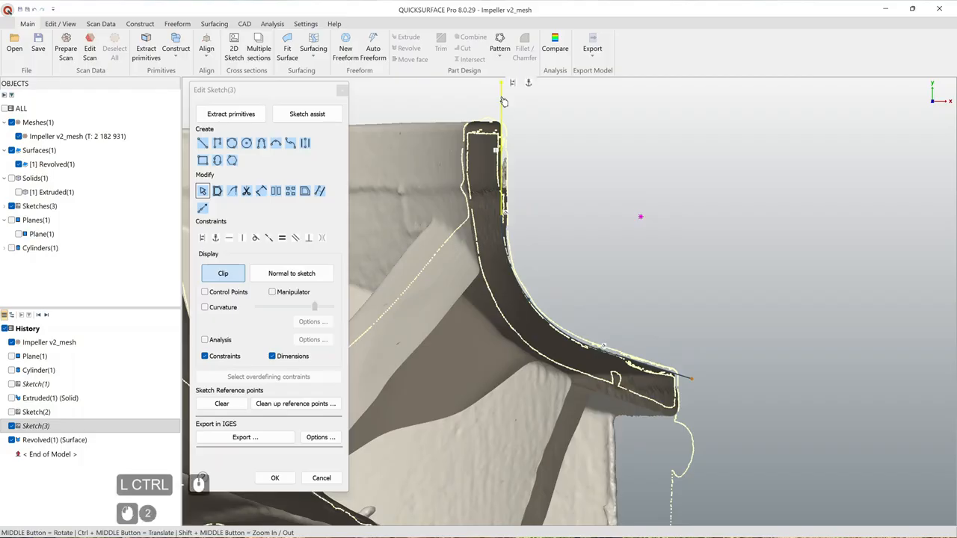
click(319, 191)
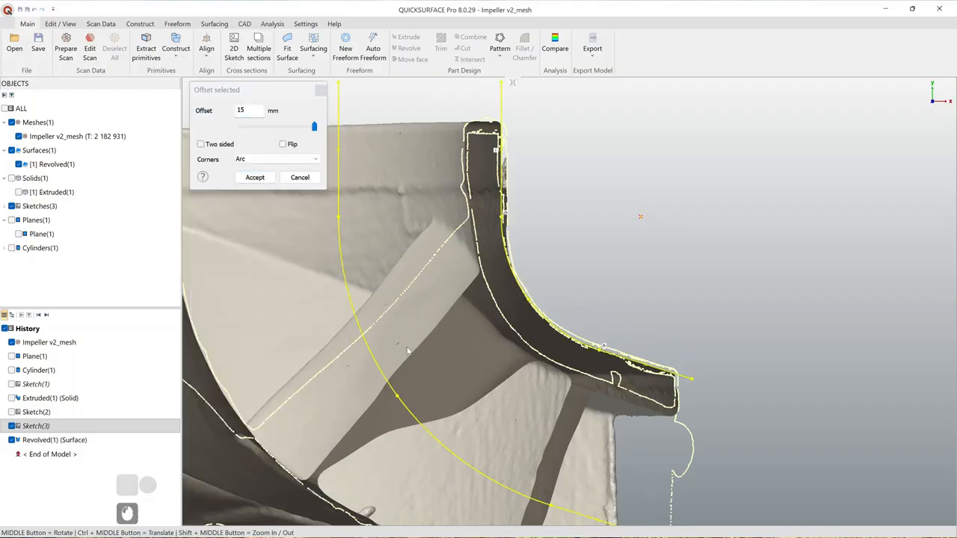
drag(314, 127, 261, 133)
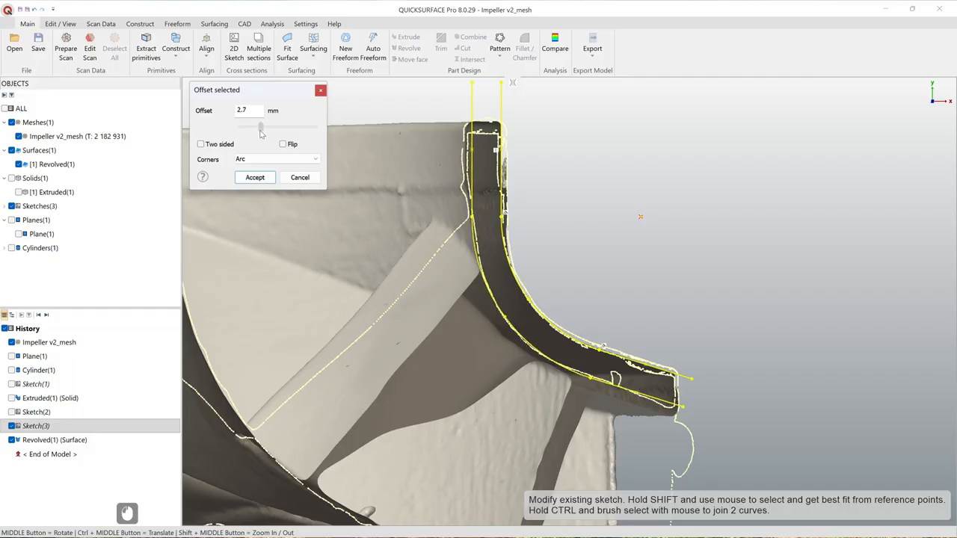
drag(261, 133, 260, 133)
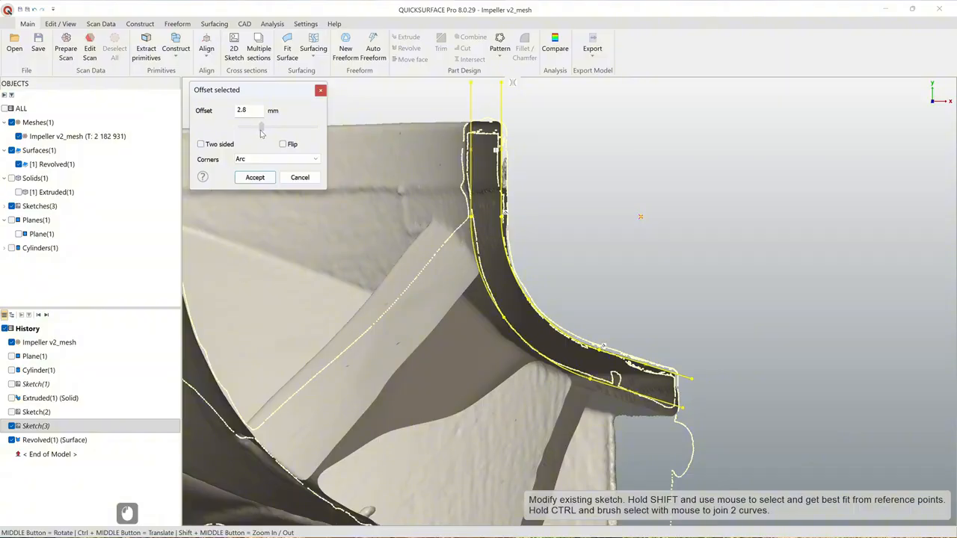
drag(260, 133, 262, 132)
click(290, 177)
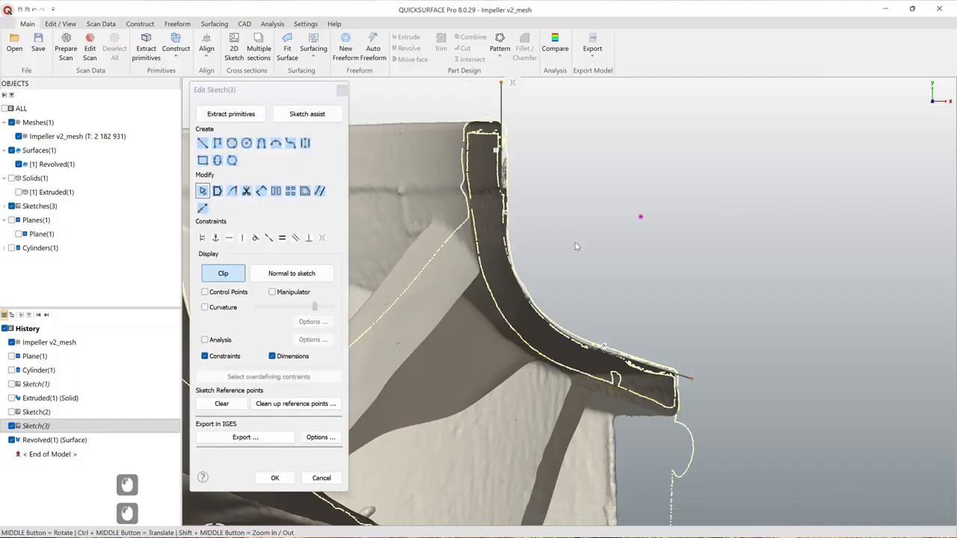
Step: Fit an arc to the reference points along the curved inner wall of the shroud section
click(202, 142)
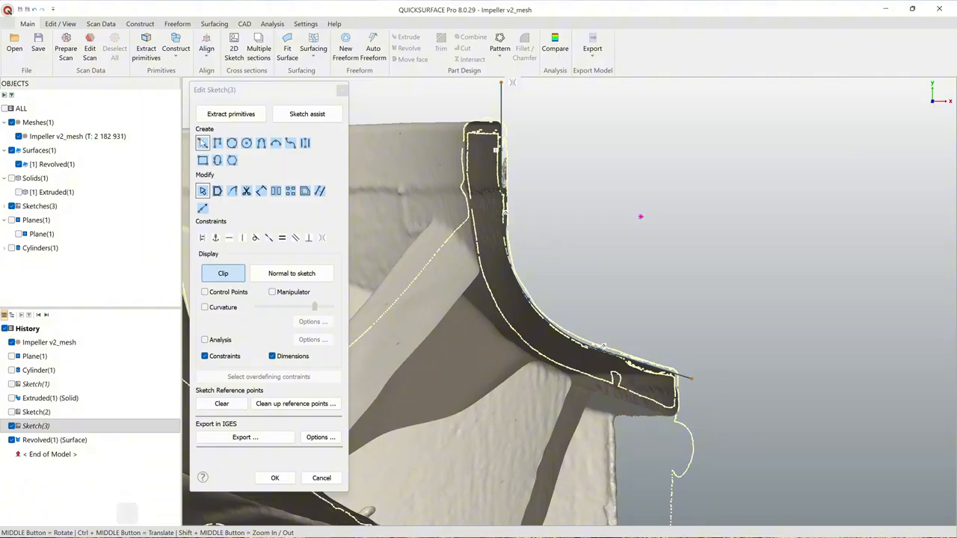
scroll(702, 432, up, 4)
ctrl+middle_drag(711, 417, 742, 366)
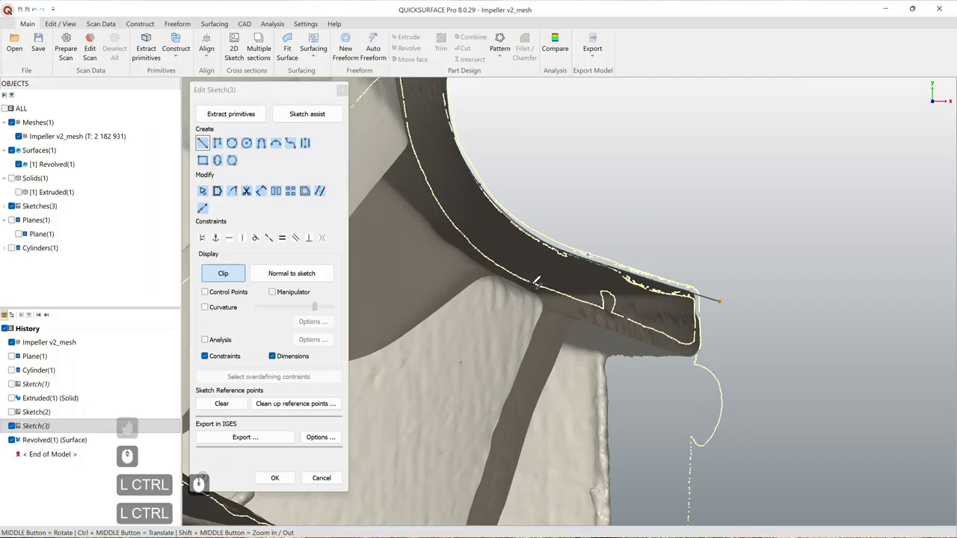
key(Escape)
ctrl+middle_drag(499, 252, 522, 299)
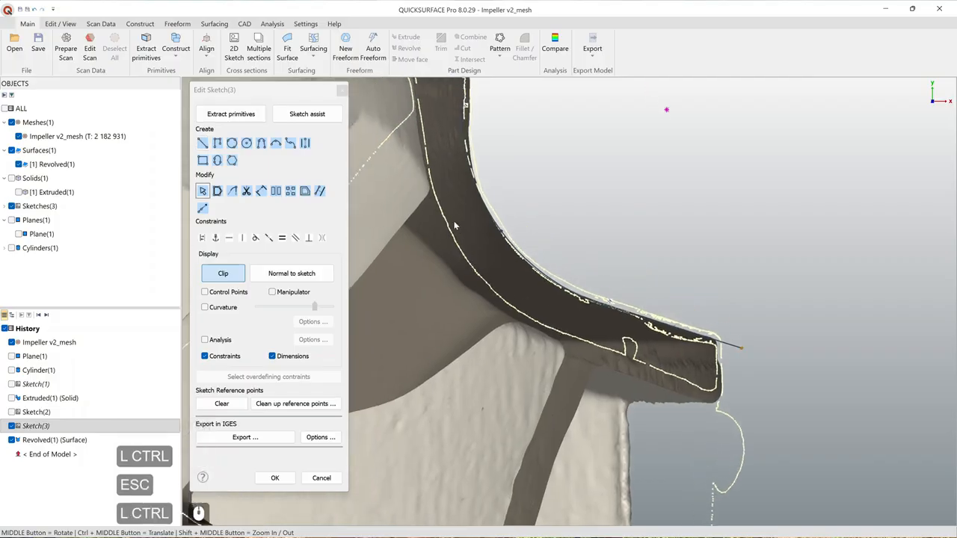
mouse_move(453, 218)
shift+mouse_down()
mouse_move(438, 331)
mouse_move(538, 329)
shift+mouse_up()
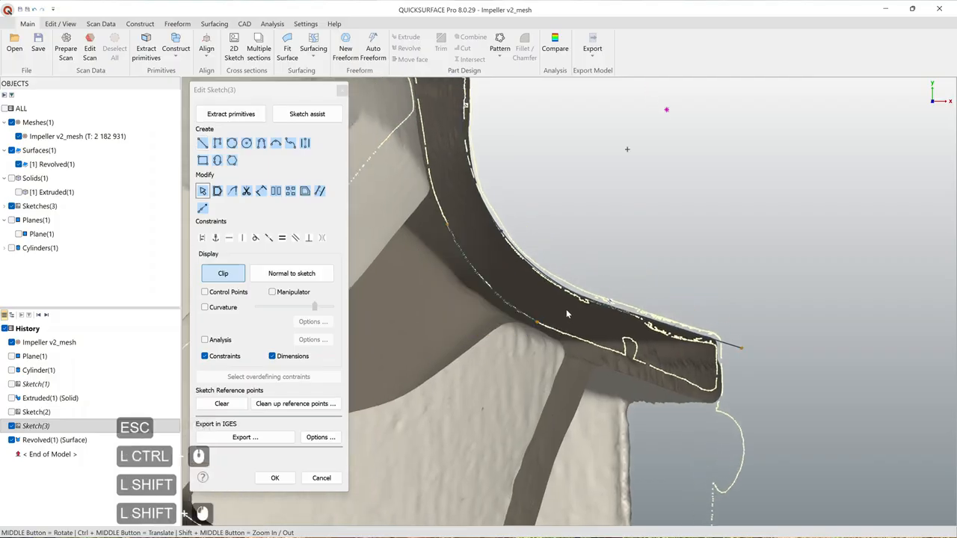
Step: Draw a line tangent to the arc's lower end along the shroud's inner wall, extending it past the outer rim
ctrl+middle_drag(494, 292, 431, 298)
click(203, 144)
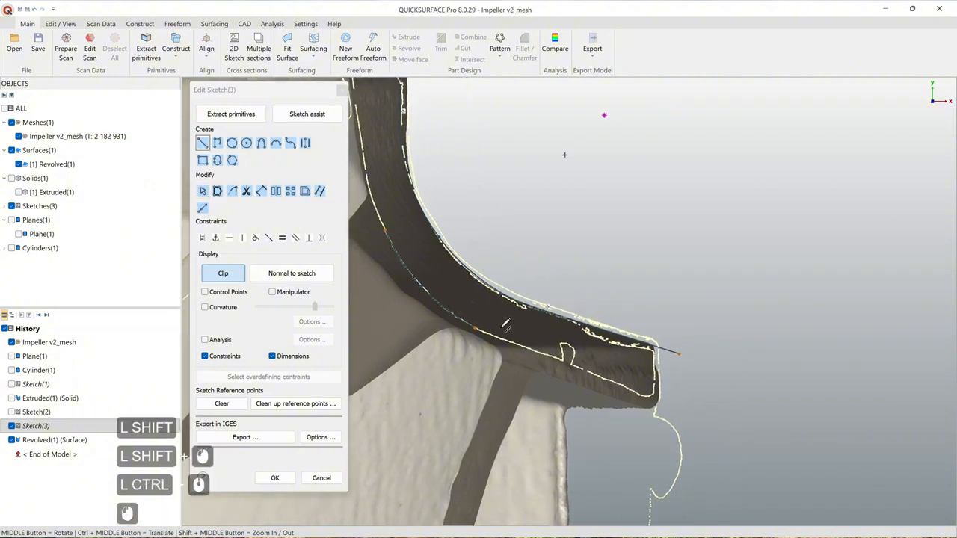
click(476, 329)
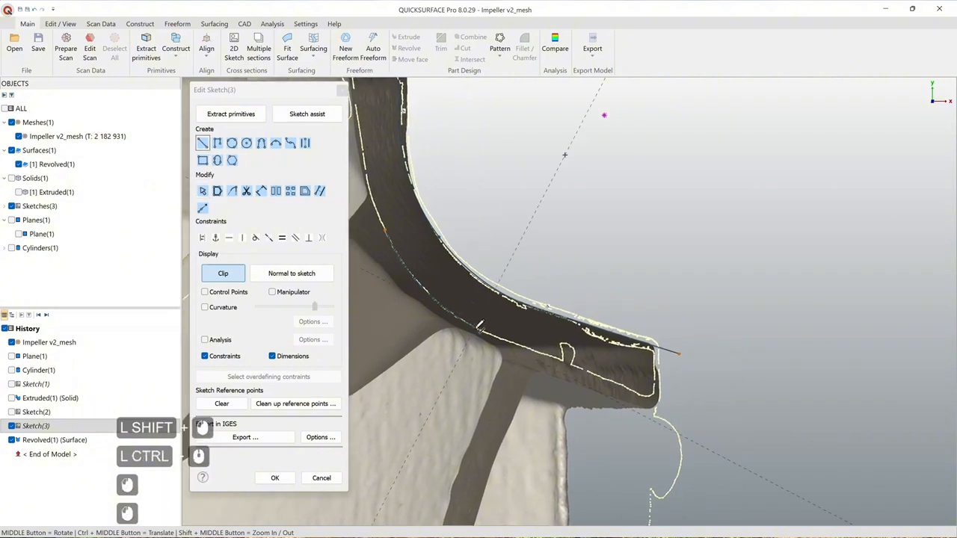
click(736, 460)
key(Escape)
drag(736, 461, 734, 430)
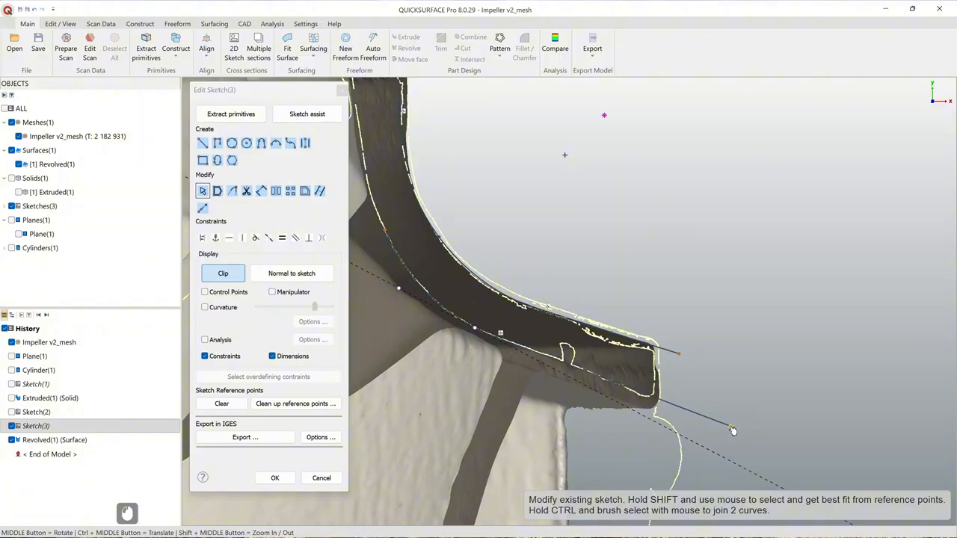
mouse_move(730, 430)
ctrl+mouse_down()
mouse_move(598, 396)
mouse_move(621, 388)
mouse_move(680, 410)
ctrl+mouse_up()
click(714, 401)
Step: Try to draw a straight line from the inner arc's upper end along the inlet collar's inner wall
ctrl+middle_drag(564, 155, 720, 359)
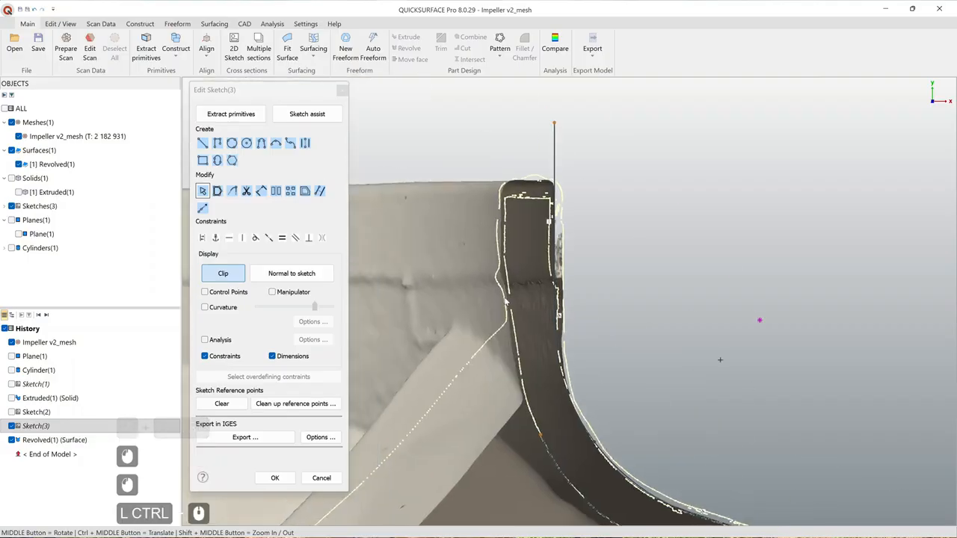
click(545, 430)
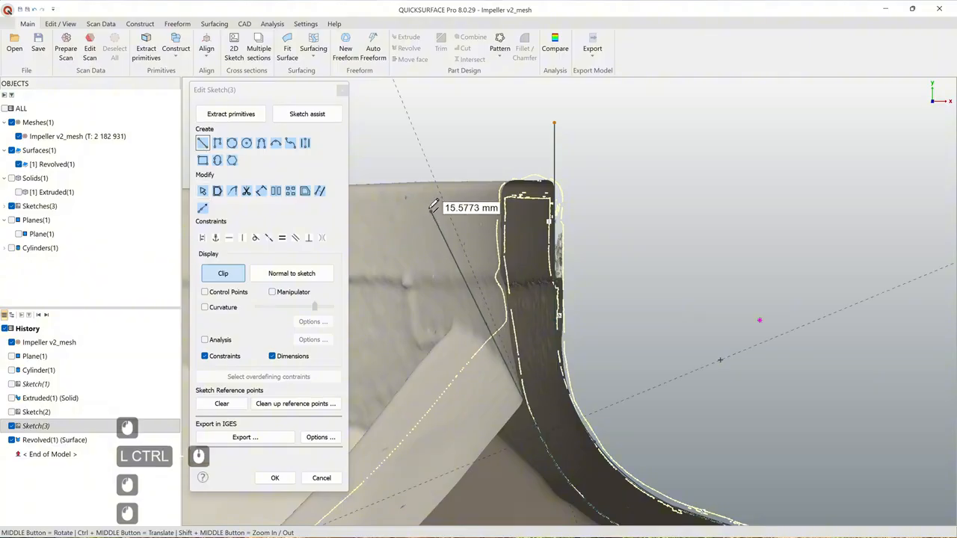
click(450, 217)
key(Escape)
mouse_move(451, 219)
mouse_down()
mouse_move(484, 169)
mouse_move(513, 156)
mouse_move(476, 176)
mouse_move(487, 170)
mouse_up()
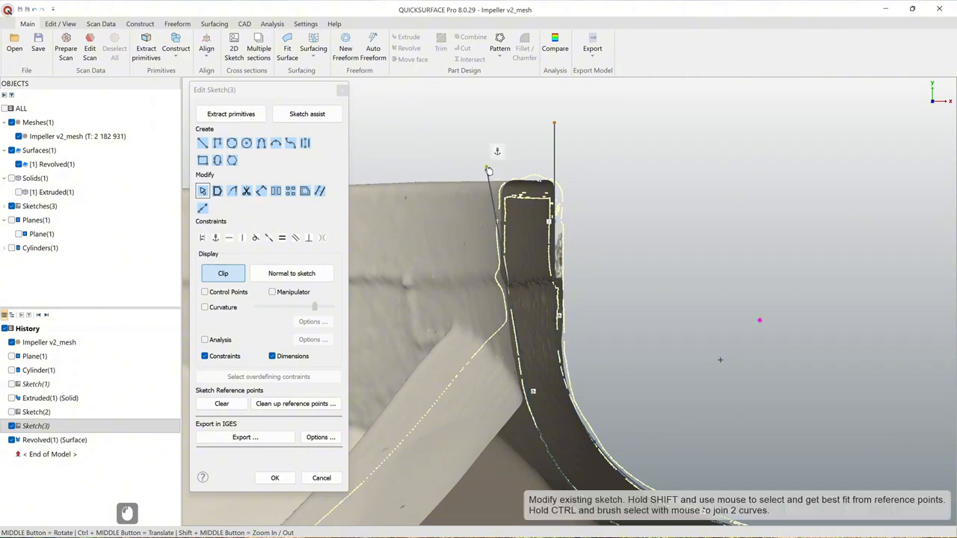
key(ctrl+z)
key(ctrl+z)
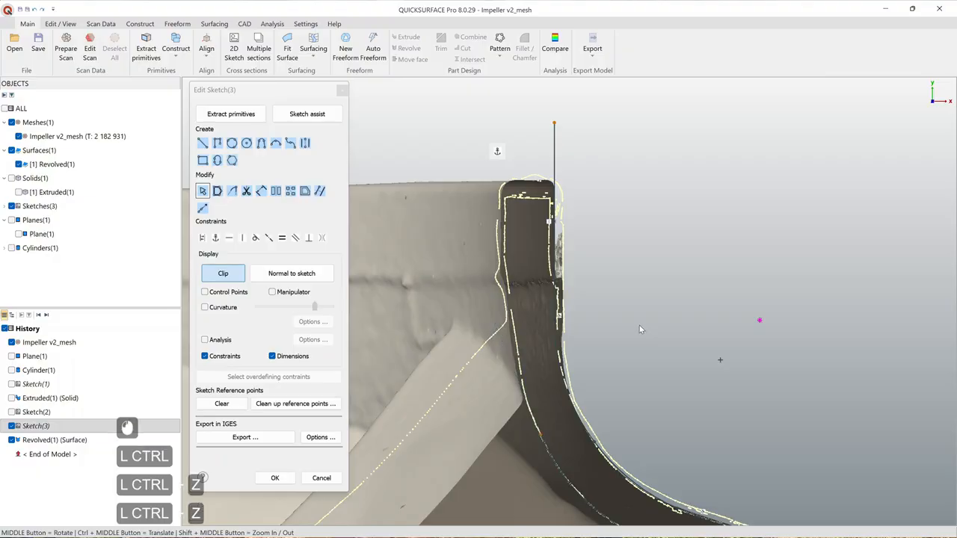
Step: Fit a sloped line to the reference points of the inner wall between the arc and the collar's ridge
ctrl+middle_drag(595, 347, 594, 293)
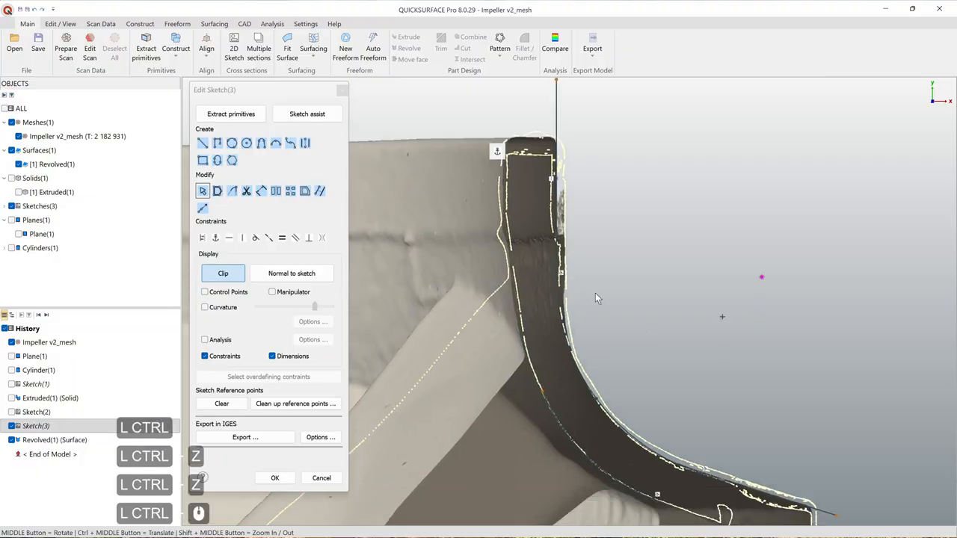
click(208, 145)
scroll(541, 310, up, 2)
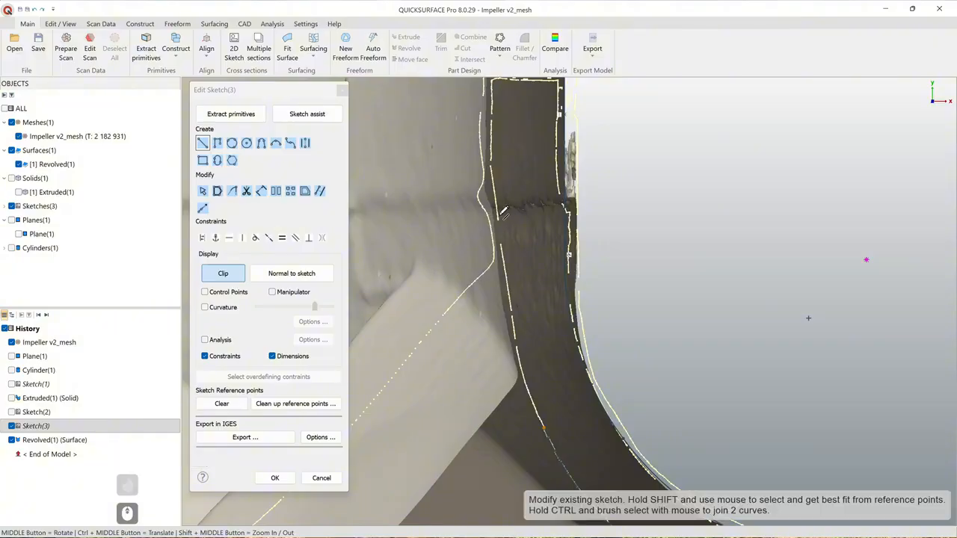
mouse_move(499, 213)
ctrl+mouse_down()
mouse_move(518, 347)
mouse_move(509, 314)
mouse_move(526, 357)
mouse_move(520, 335)
ctrl+mouse_up()
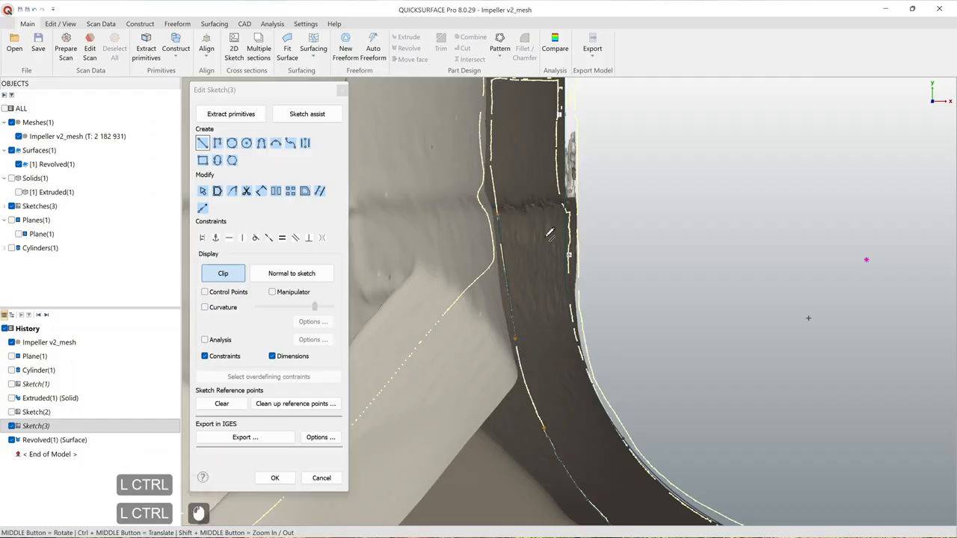
key(Escape)
ctrl+middle_drag(614, 345, 586, 278)
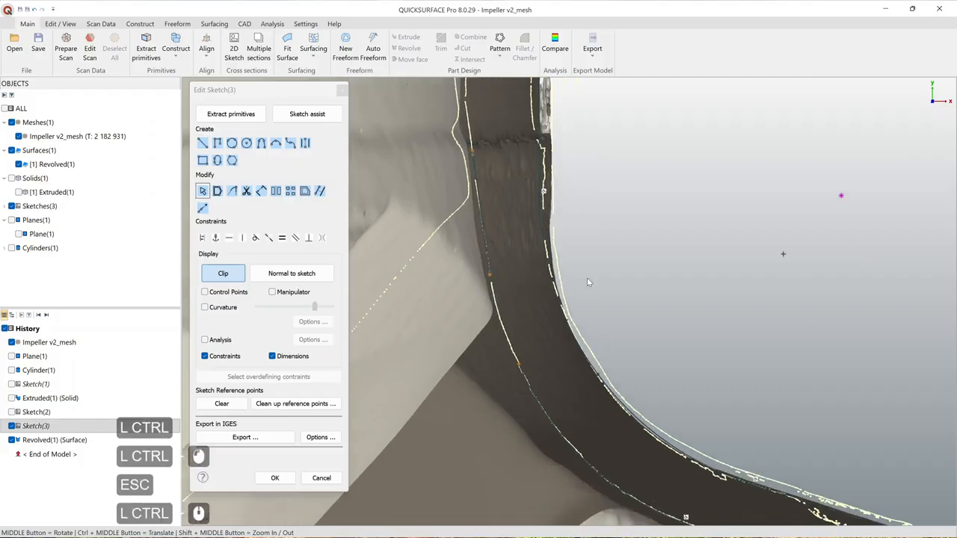
Step: Join the sloped line's lower end to the inner arc's upper end with an arc of about 18.15 mm radius
click(261, 144)
click(495, 273)
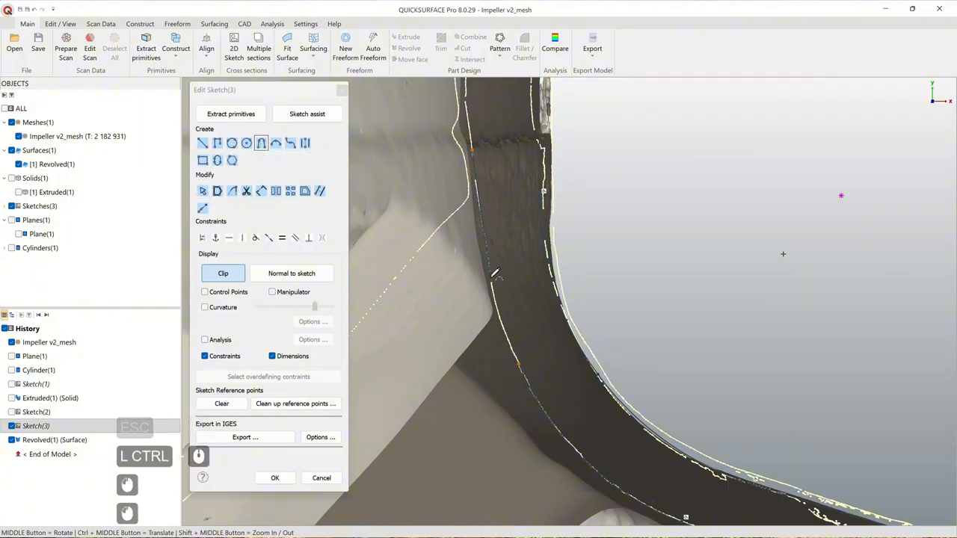
click(519, 363)
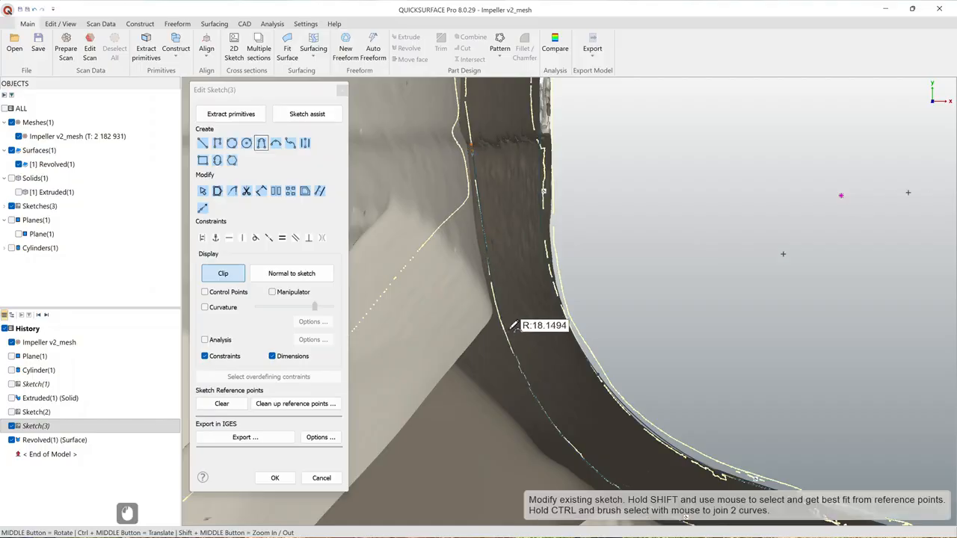
click(511, 328)
click(546, 334)
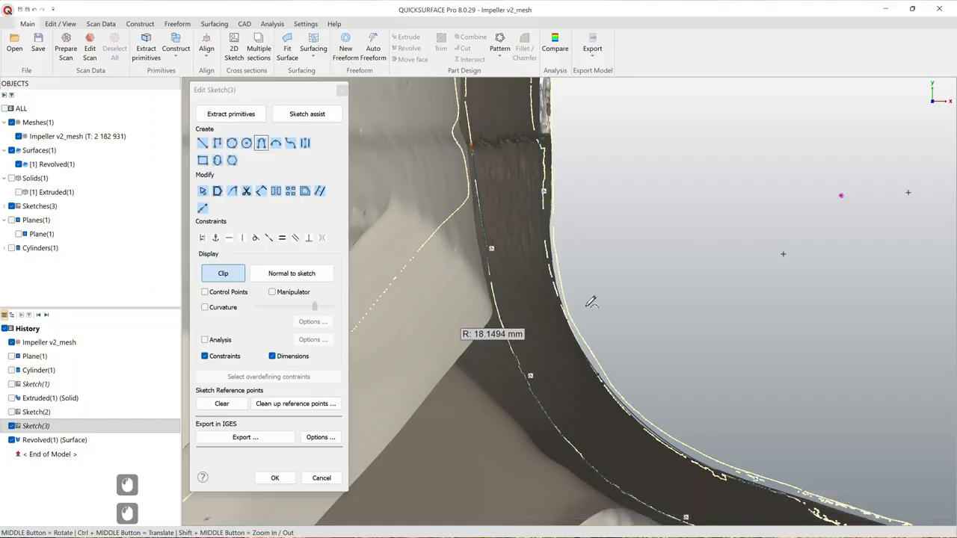
Step: Fit a line to the inlet collar's inner wall above the ridge and constrain it to be vertical
ctrl+middle_drag(515, 211, 557, 292)
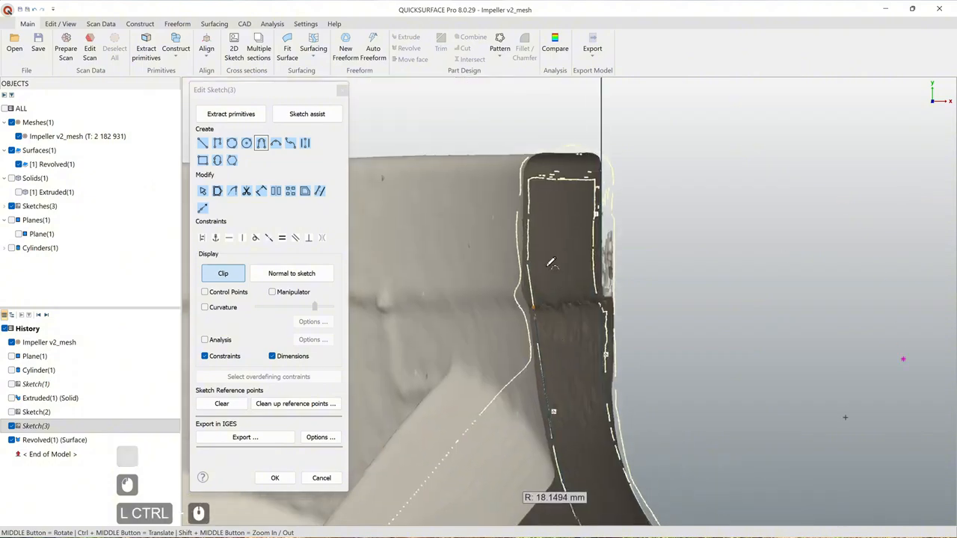
key(Escape)
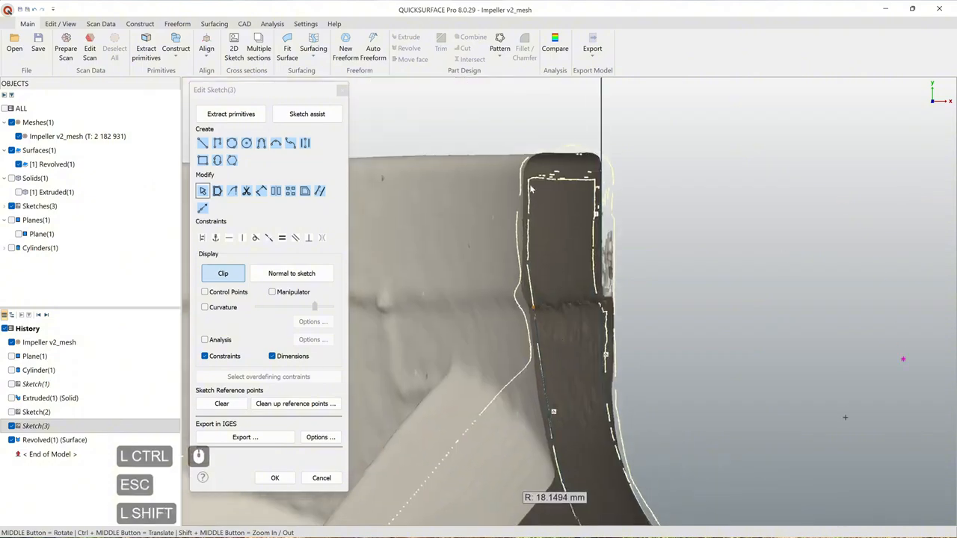
mouse_move(528, 187)
shift+mouse_down()
mouse_move(558, 245)
mouse_move(528, 262)
shift+mouse_up()
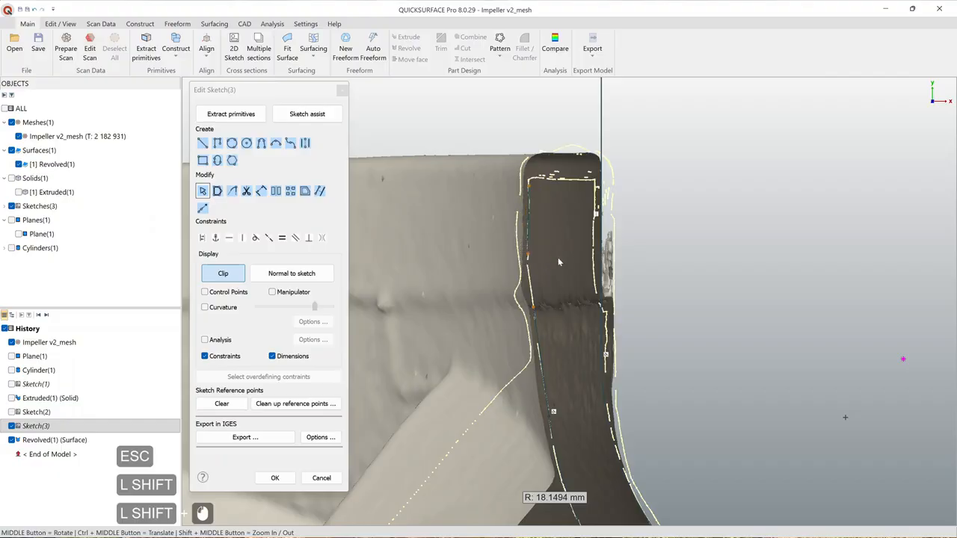
click(530, 206)
click(552, 188)
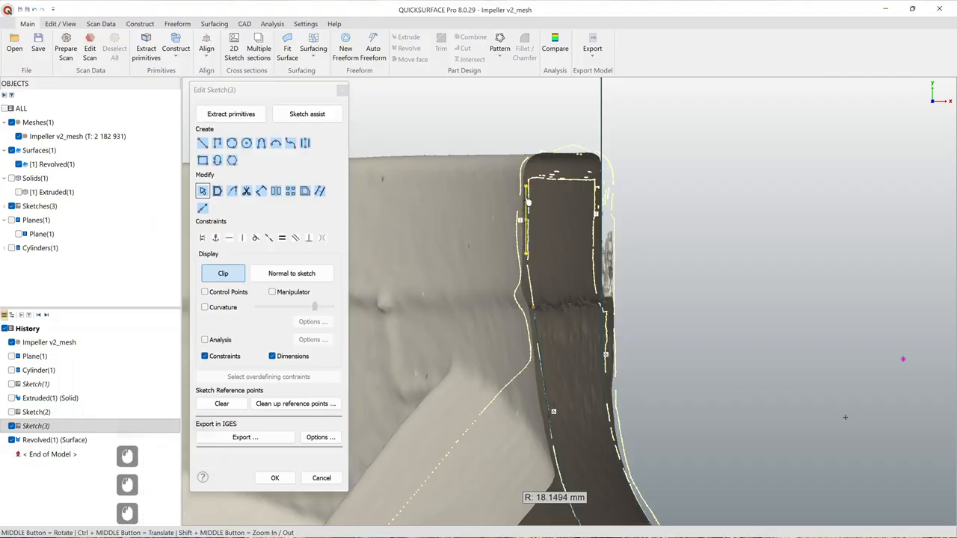
click(528, 202)
scroll(528, 200, up, 2)
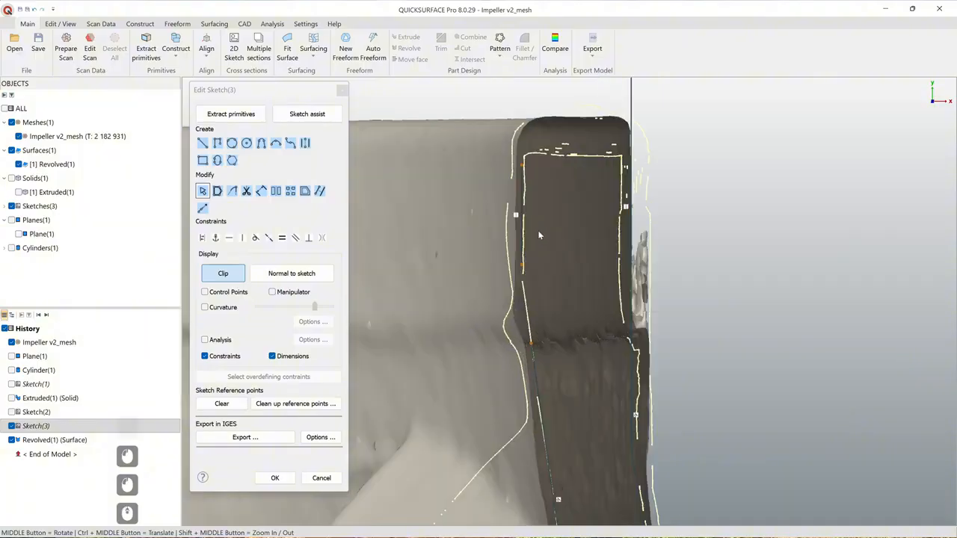
click(517, 189)
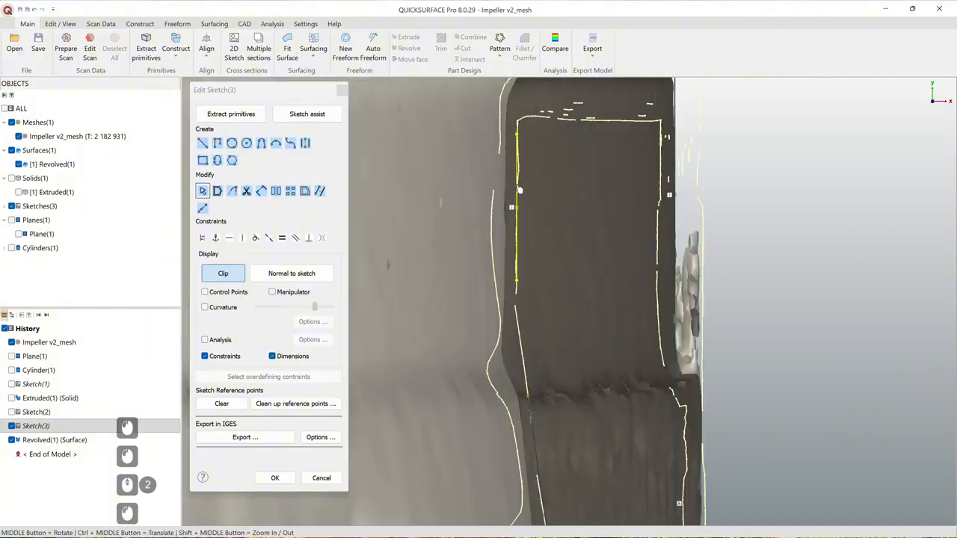
Step: Join the collar's inner vertical line to the sloped line below it and extend its upper end above the collar's rim
click(553, 302)
scroll(553, 301, down, 1)
ctrl+drag(538, 327, 566, 383)
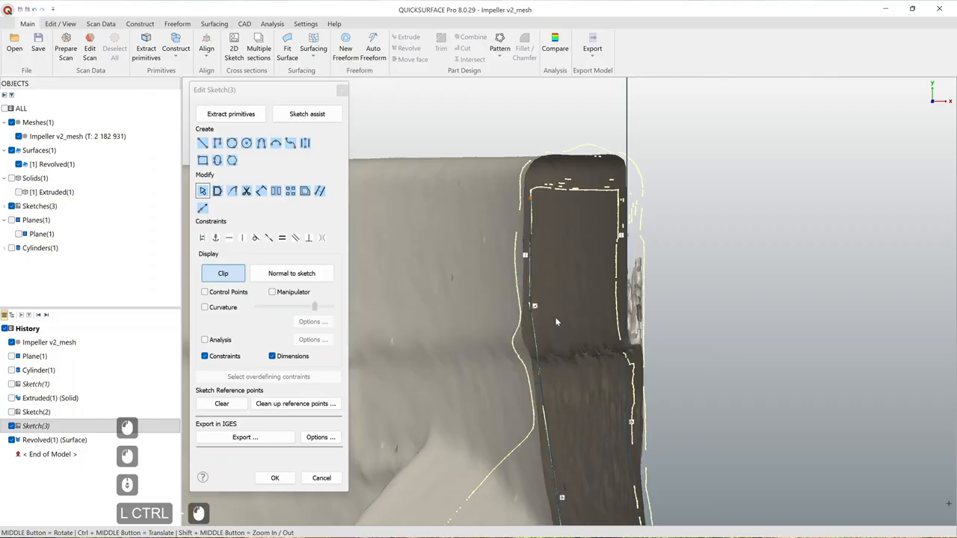
scroll(554, 283, down, 2)
ctrl+middle_drag(567, 252, 545, 306)
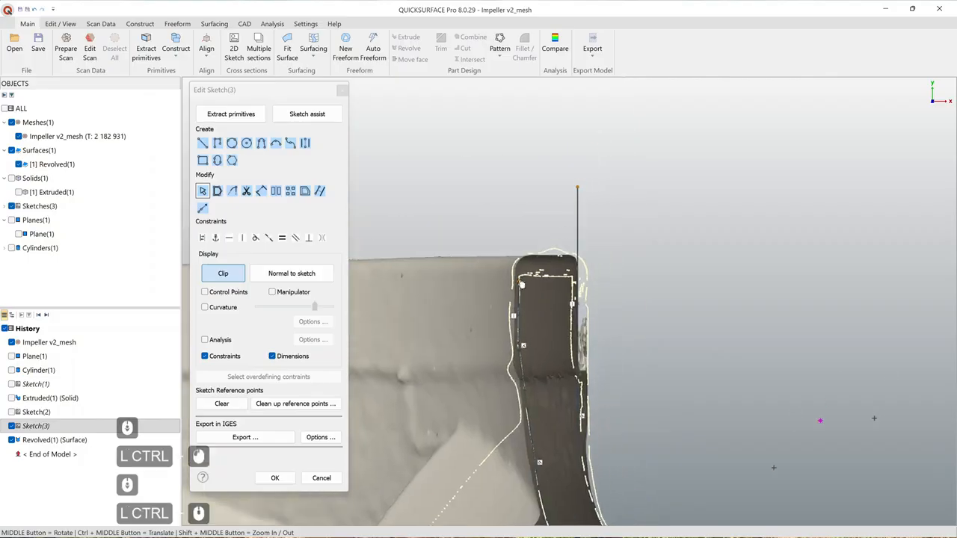
drag(520, 282, 519, 218)
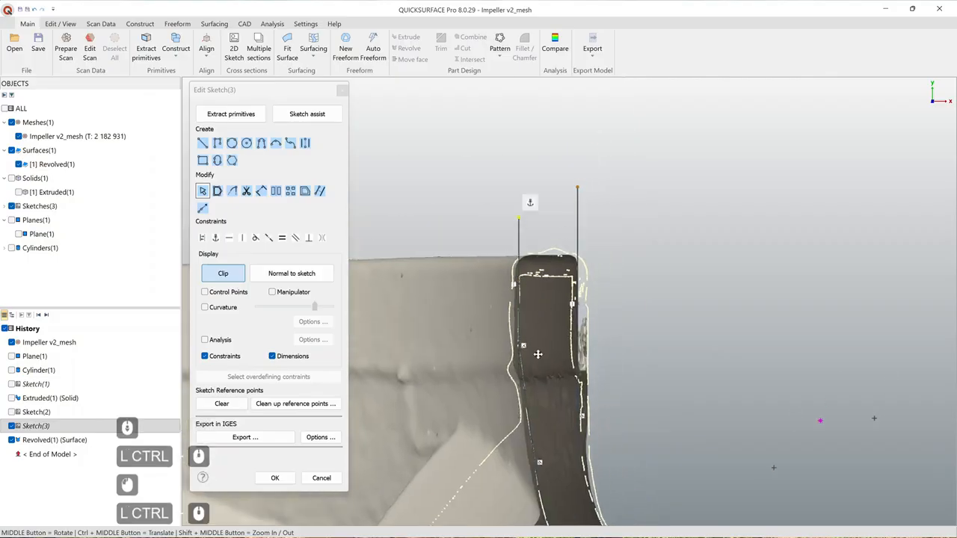
Step: Lower the corner between the inner vertical line and the sloped line to about the height of the collar's ridge
ctrl+middle_drag(537, 354, 534, 300)
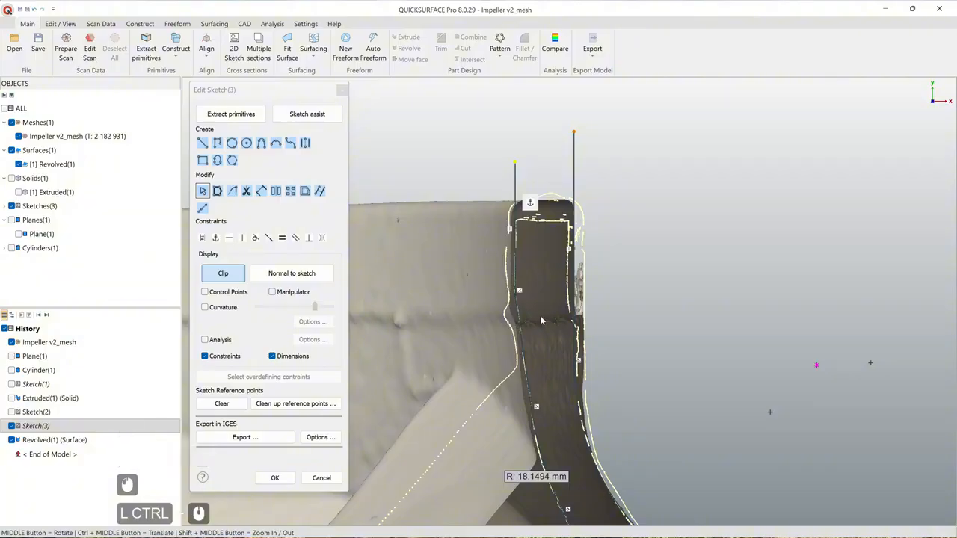
scroll(522, 318, up, 2)
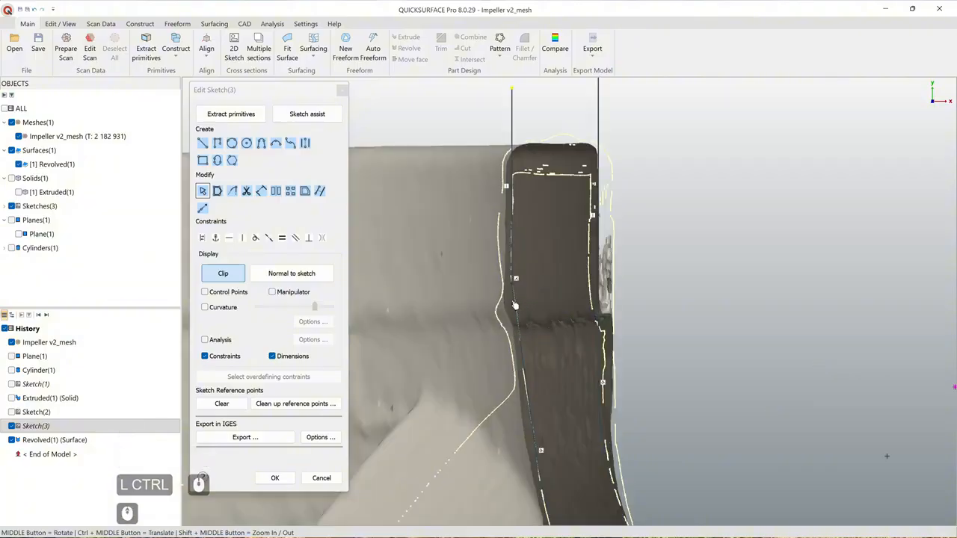
drag(514, 289, 515, 301)
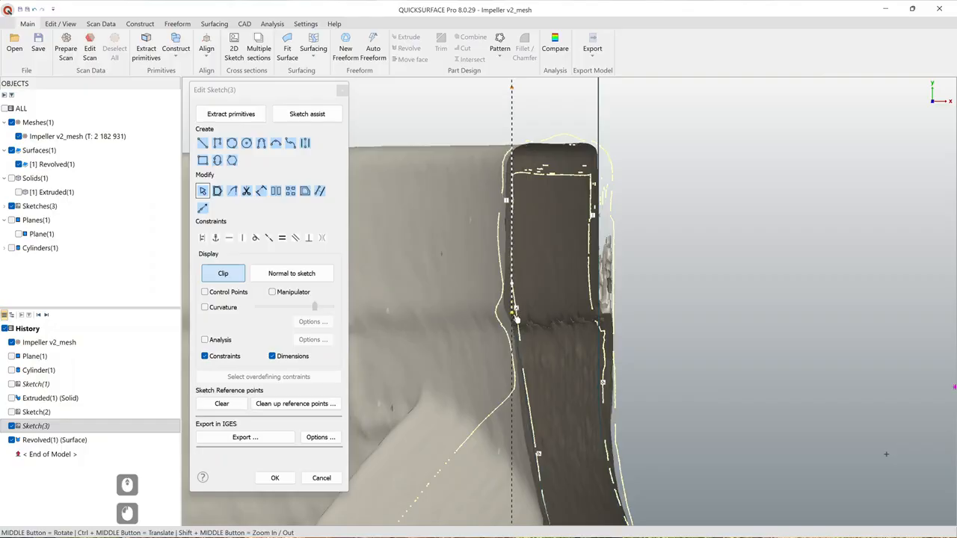
drag(516, 319, 515, 328)
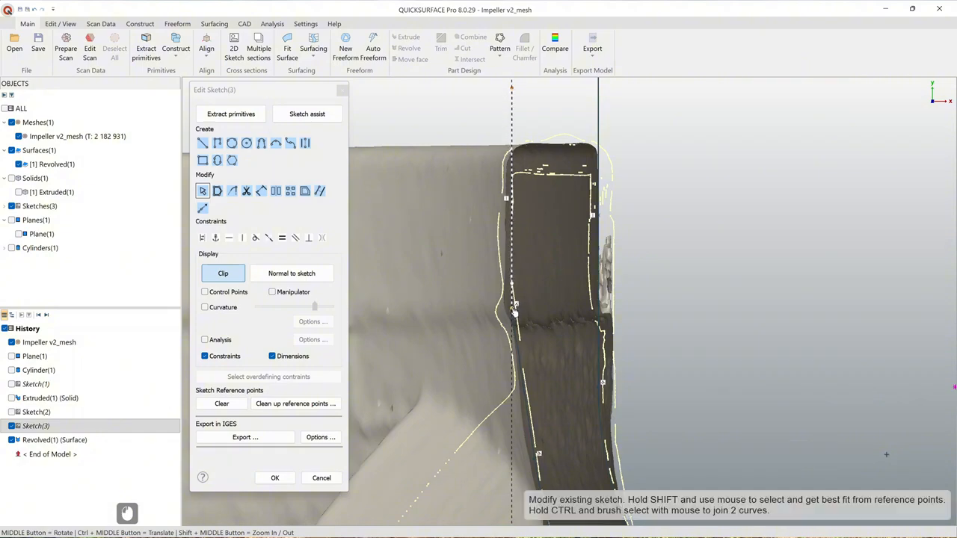
scroll(633, 327, down, 3)
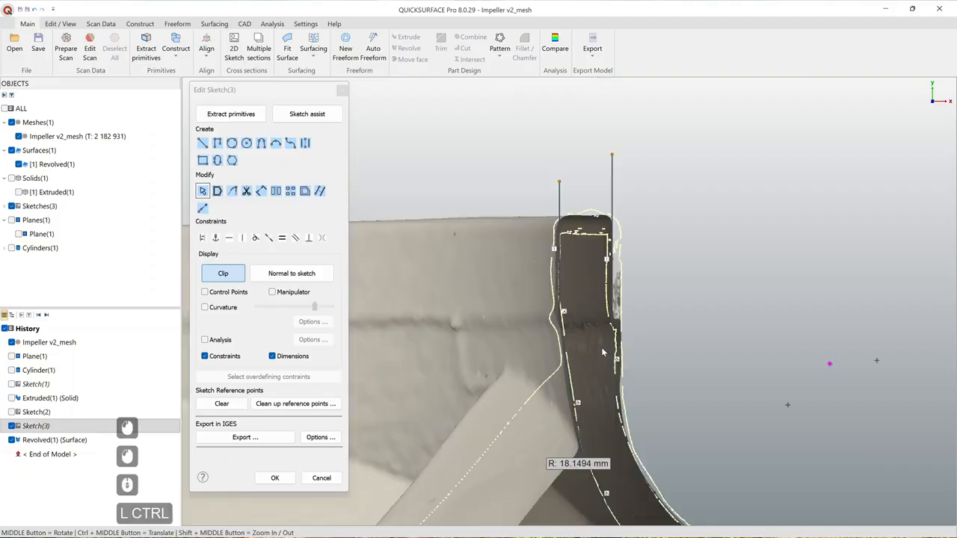
ctrl+middle_drag(601, 346, 559, 270)
scroll(549, 261, up, 2)
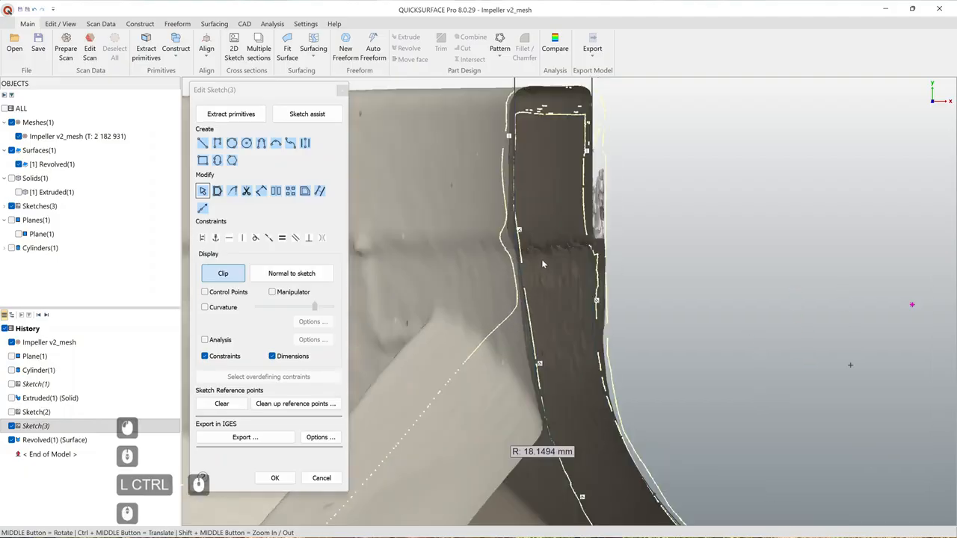
scroll(525, 234, up, 2)
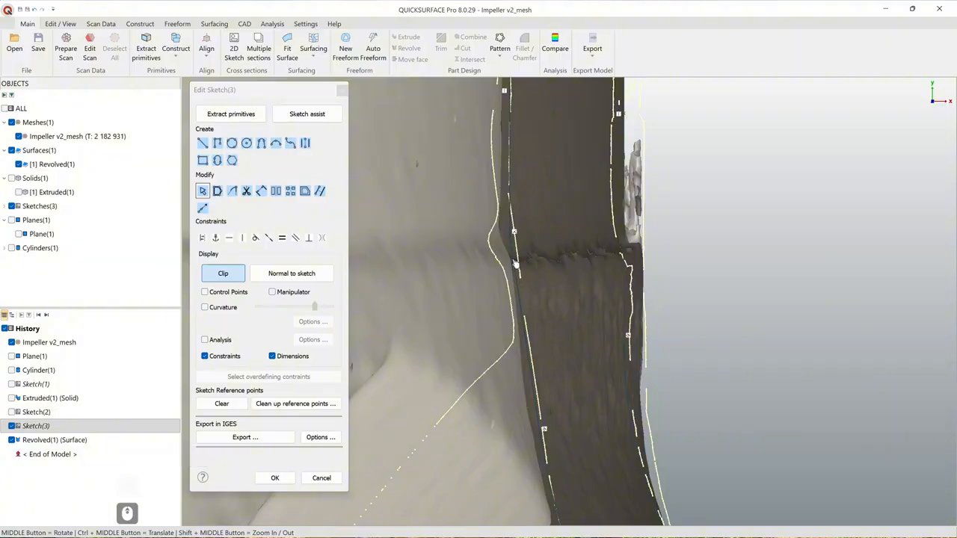
click(515, 265)
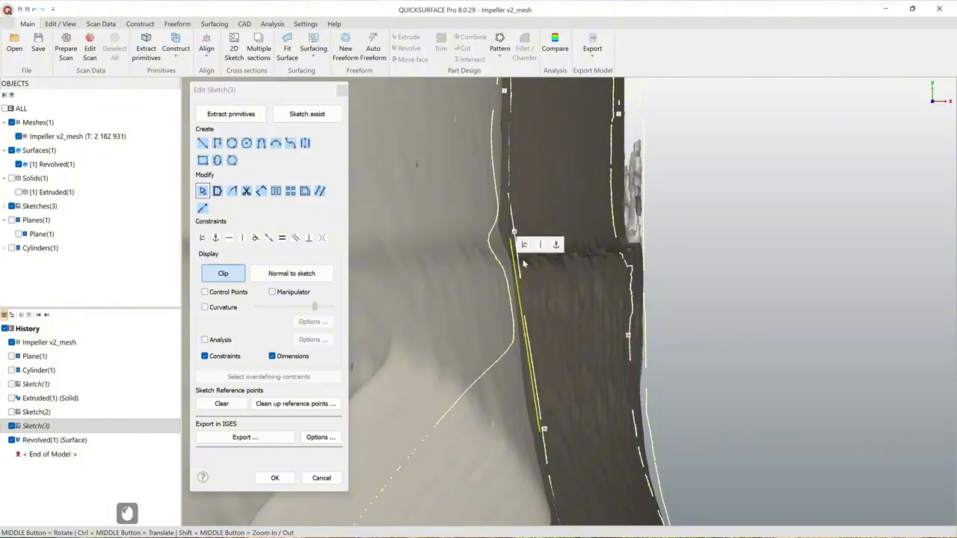
click(745, 270)
Step: Try to shift the inner vertical line sideways onto the mesh's wall edge and adjust its lower corner
scroll(510, 234, up, 2)
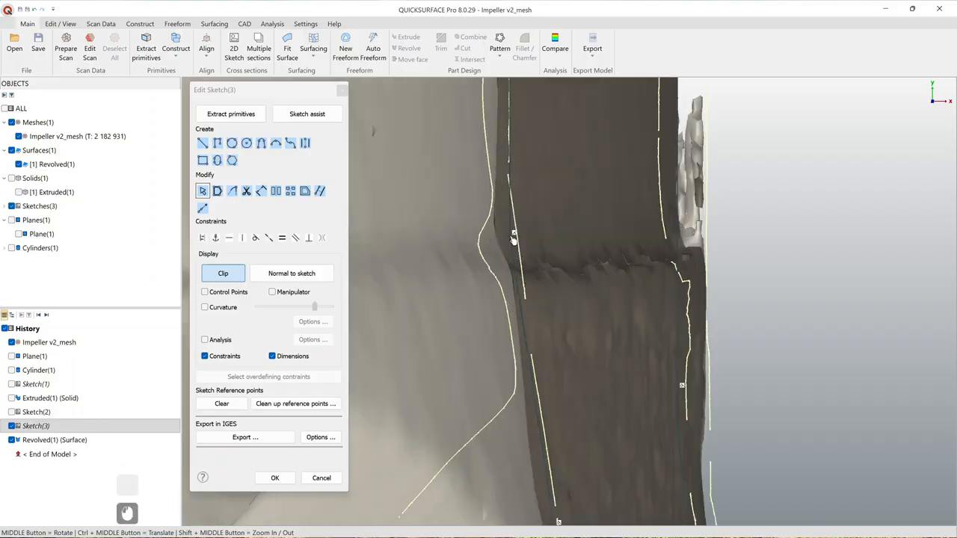
scroll(513, 233, down, 4)
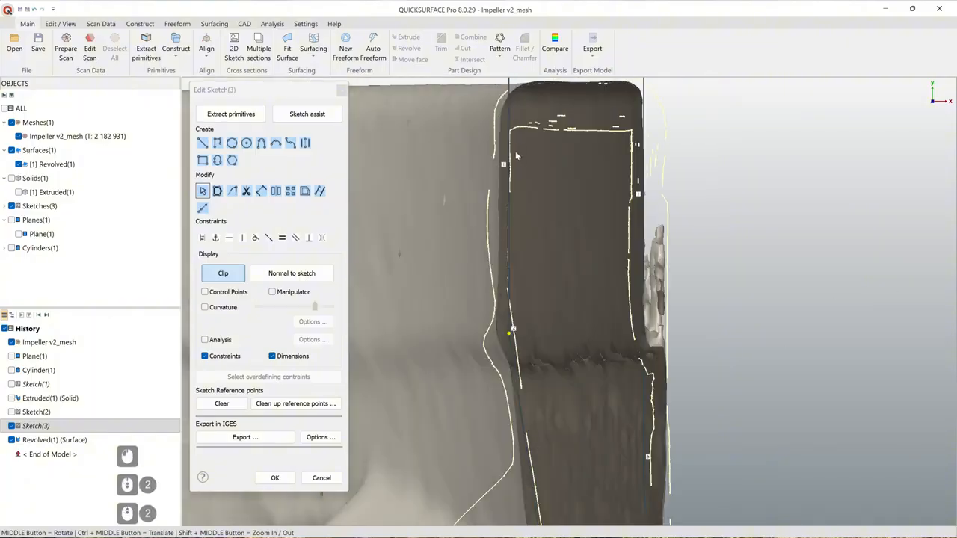
ctrl+middle_drag(523, 153, 520, 161)
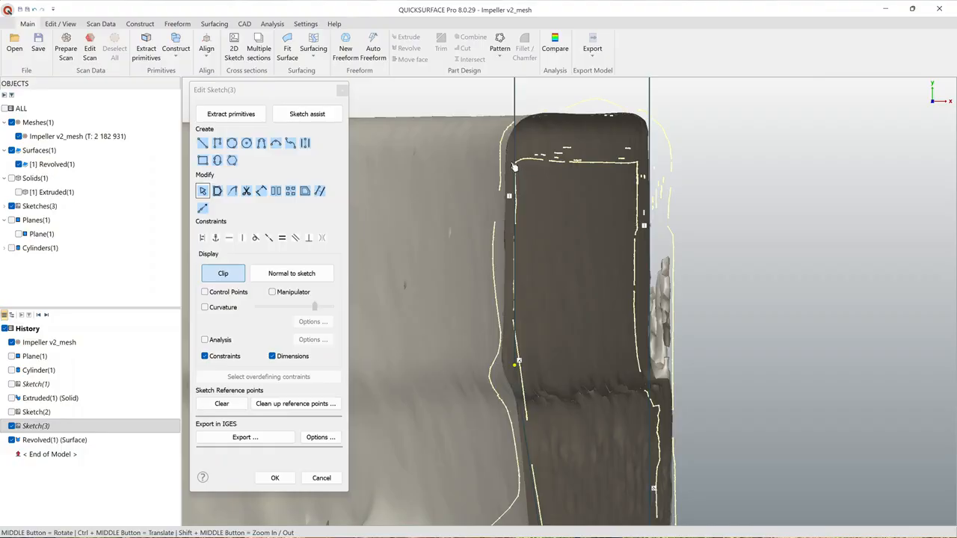
drag(517, 124, 508, 131)
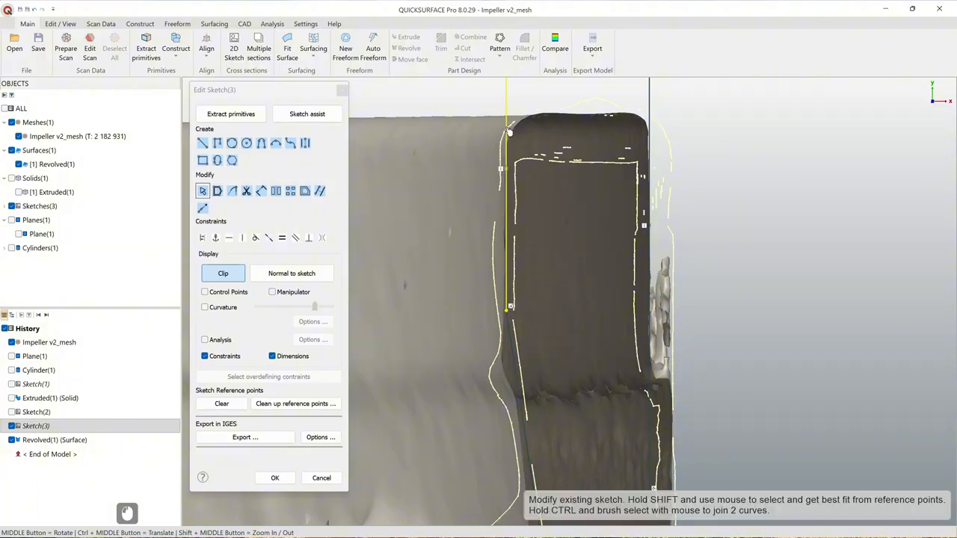
mouse_move(533, 356)
ctrl+middle_down()
mouse_move(553, 258)
mouse_move(543, 303)
ctrl+middle_up()
drag(507, 256, 510, 309)
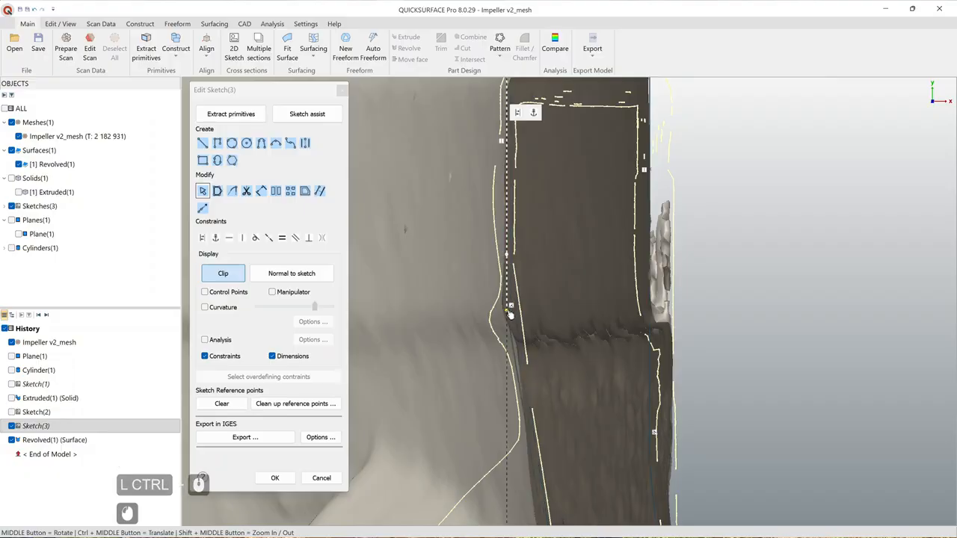
key(ctrl+z)
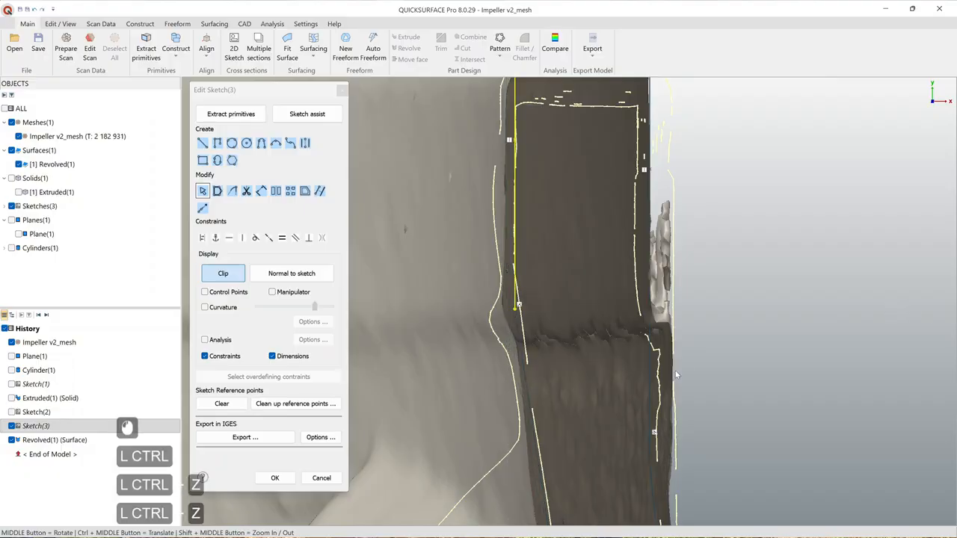
Step: Delete the sloped inner-wall line and shift the collar's inner vertical line onto the mesh's wall edge
ctrl+middle_drag(825, 309, 711, 238)
click(529, 225)
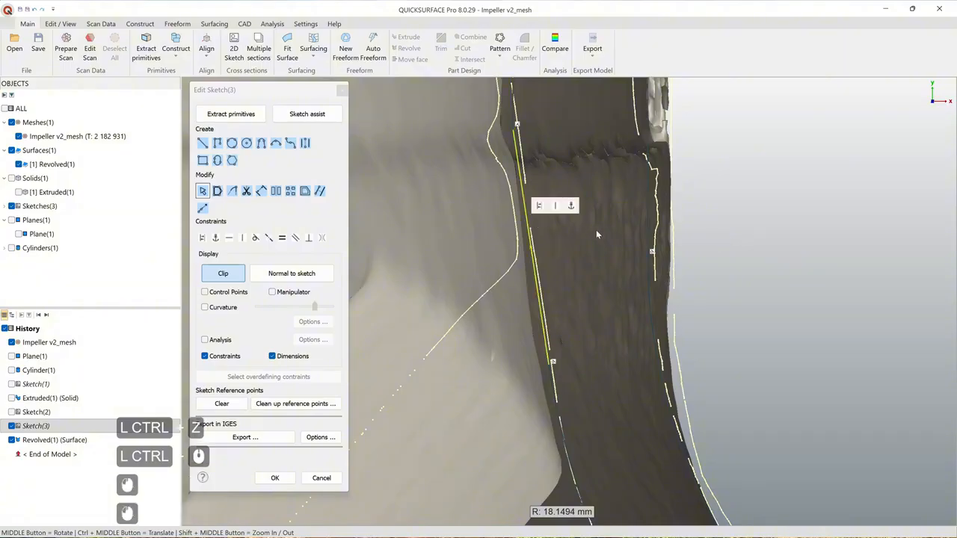
key(Delete)
mouse_move(576, 241)
ctrl+middle_down()
mouse_move(558, 288)
mouse_move(500, 236)
ctrl+middle_up()
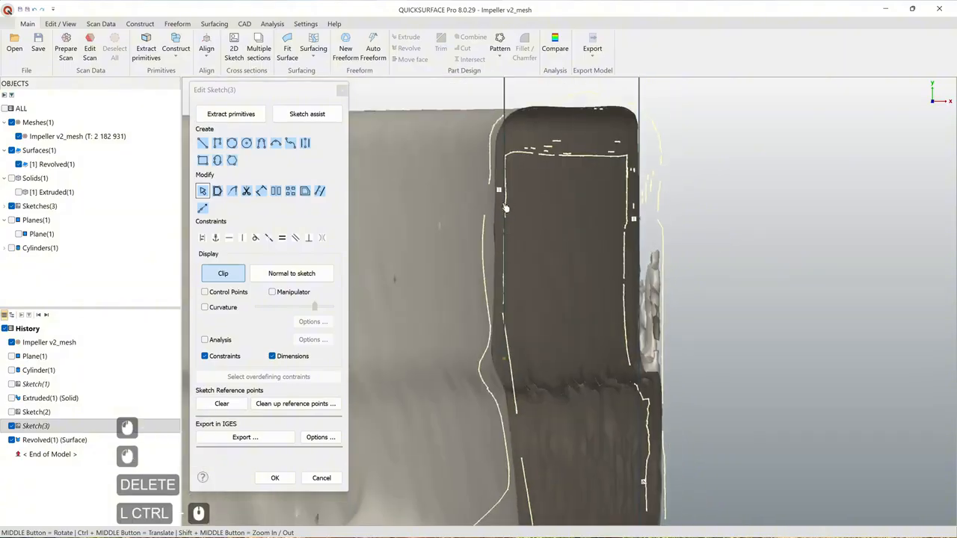
click(503, 209)
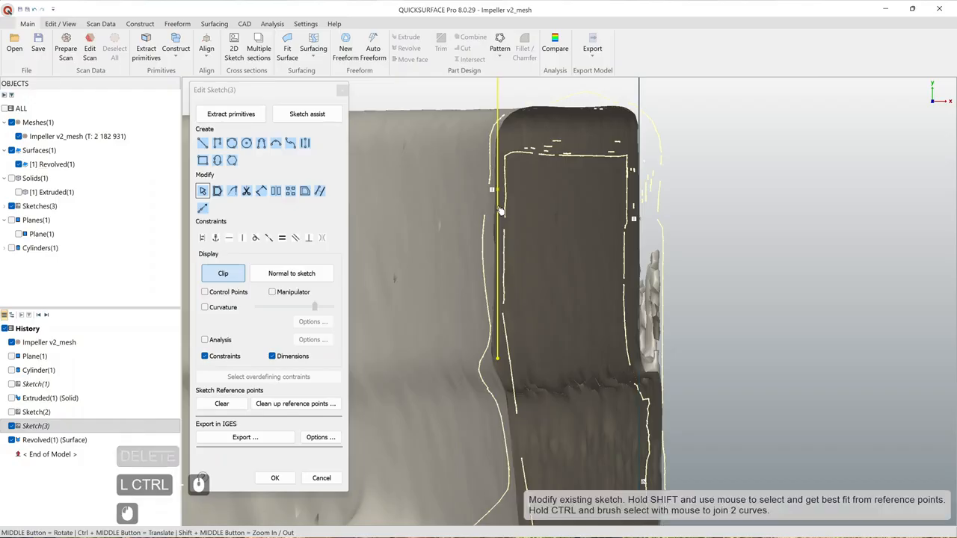
click(746, 315)
Step: Draw a short sloped line about 0.83 mm long downward from the inner vertical line's lower end
ctrl+middle_drag(646, 422, 640, 238)
ctrl+middle_drag(528, 218, 540, 251)
click(203, 143)
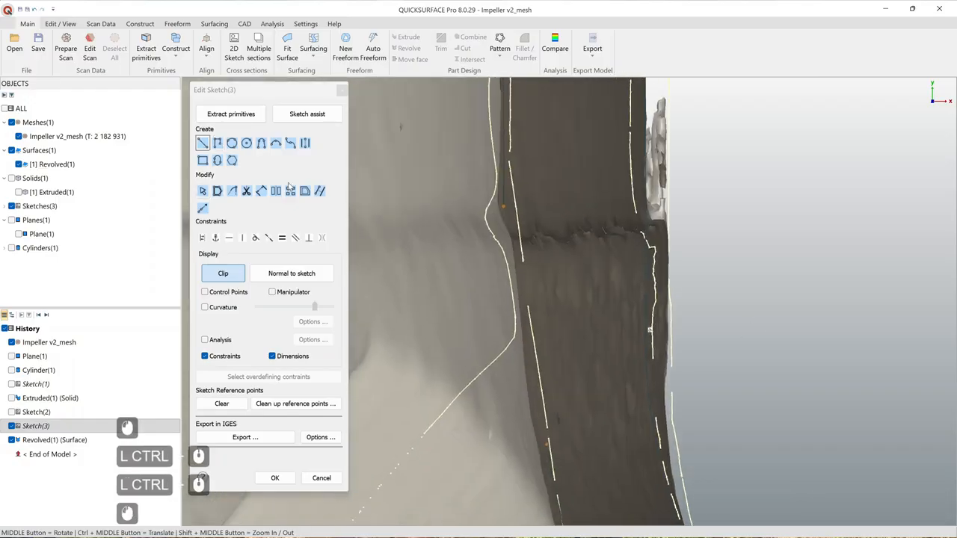
click(504, 207)
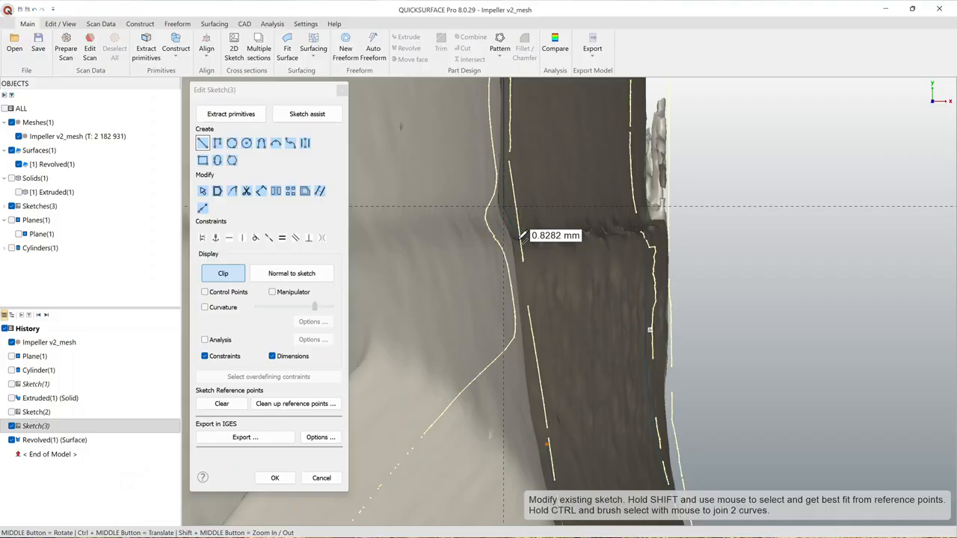
key(Escape)
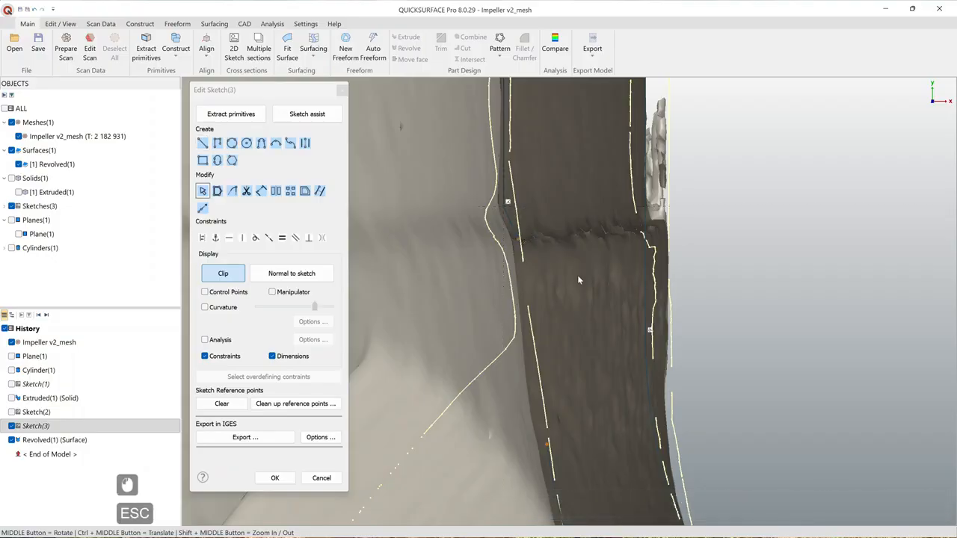
Step: Draw a line from the inner arc's upper end up along the inner wall and join it to the short sloped line
mouse_move(583, 263)
ctrl+middle_down()
mouse_move(578, 162)
mouse_move(580, 253)
ctrl+middle_up()
click(201, 142)
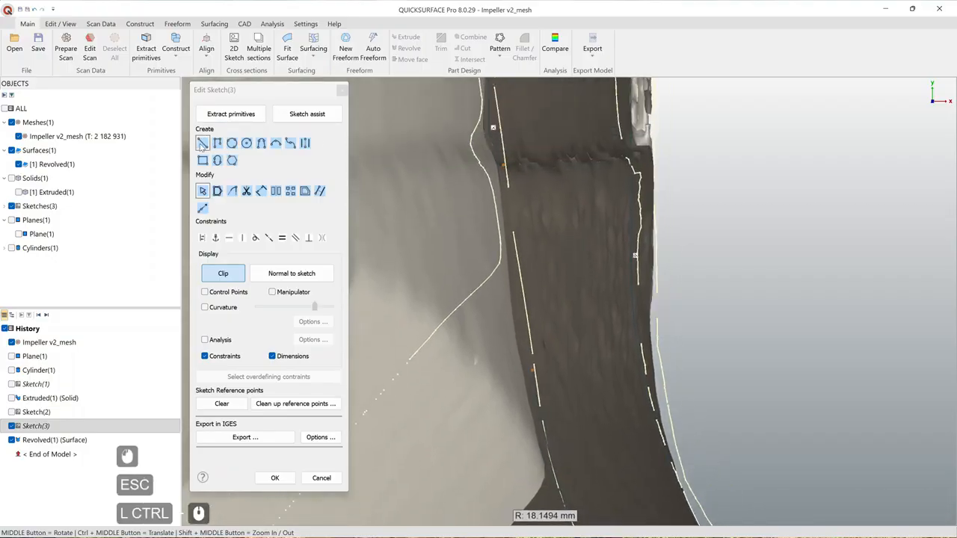
click(535, 366)
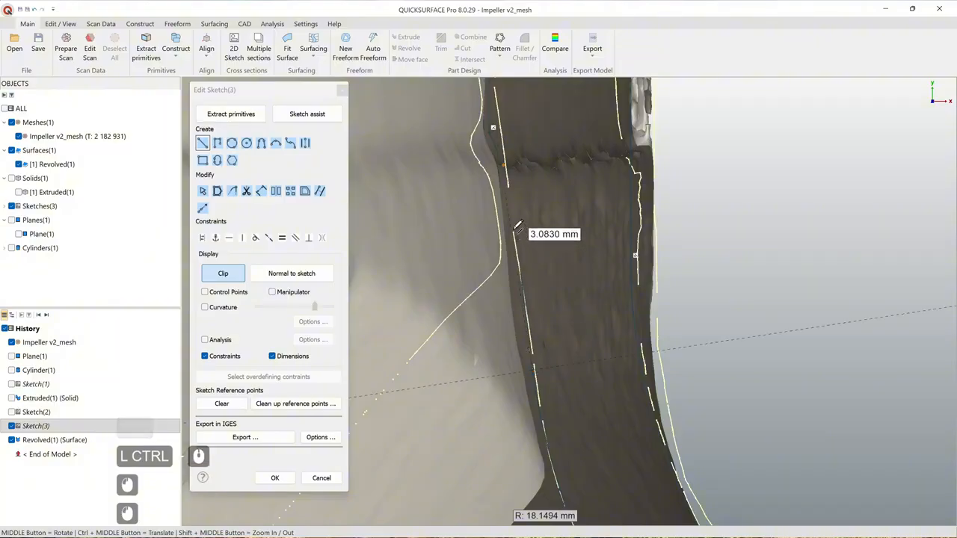
click(509, 204)
key(Escape)
key(Escape)
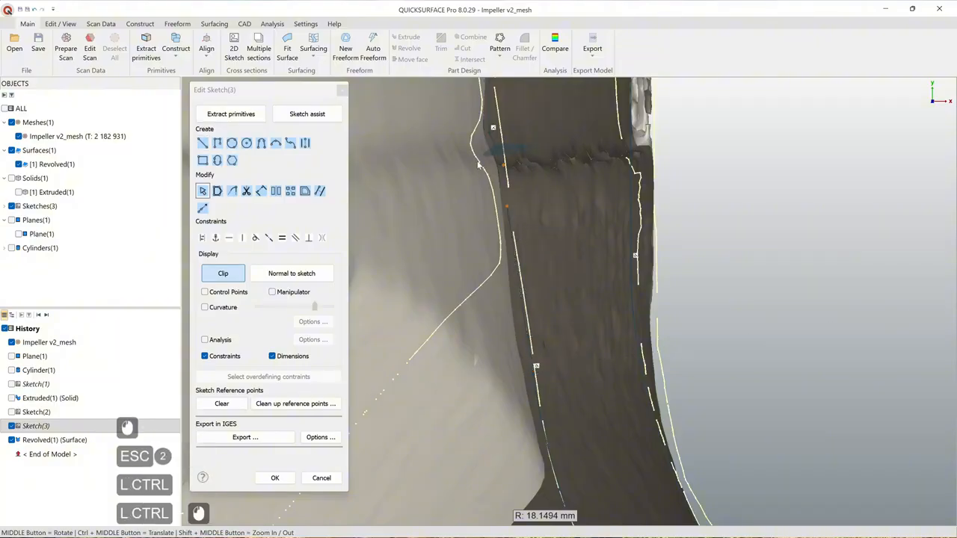
Step: Draw a horizontal line just above the collar's rim, crossing both the inner and outer vertical wall lines
scroll(558, 222, down, 2)
mouse_move(616, 193)
ctrl+middle_down()
mouse_move(589, 262)
mouse_move(608, 308)
ctrl+middle_up()
click(202, 142)
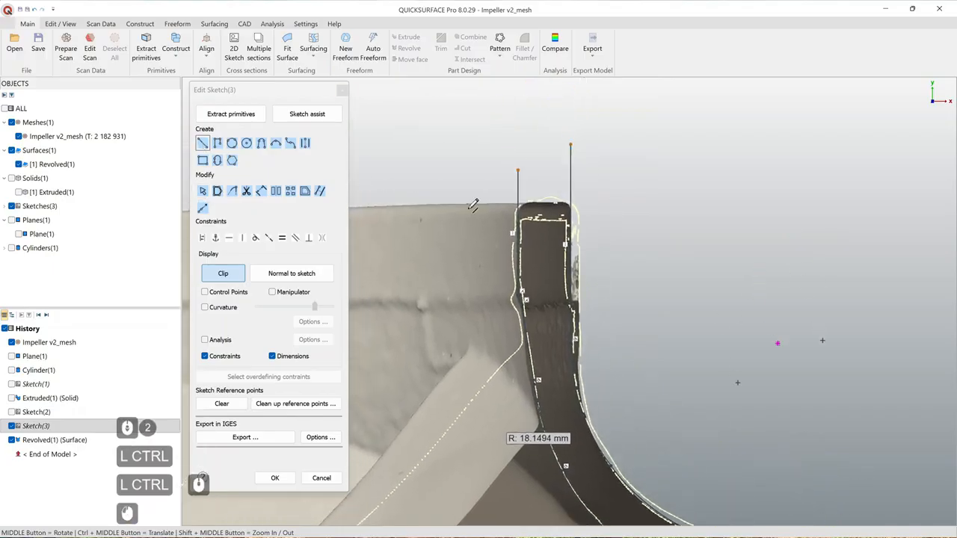
scroll(496, 152, up, 2)
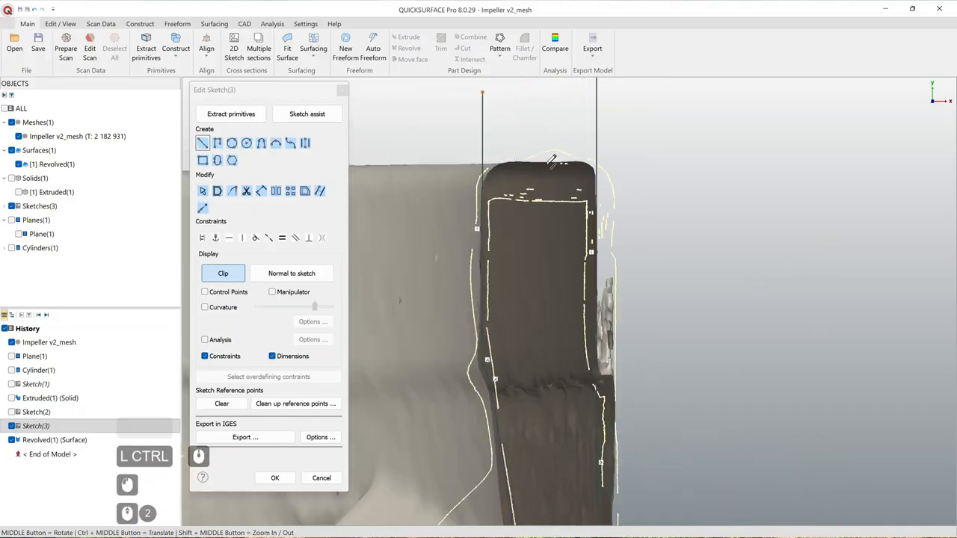
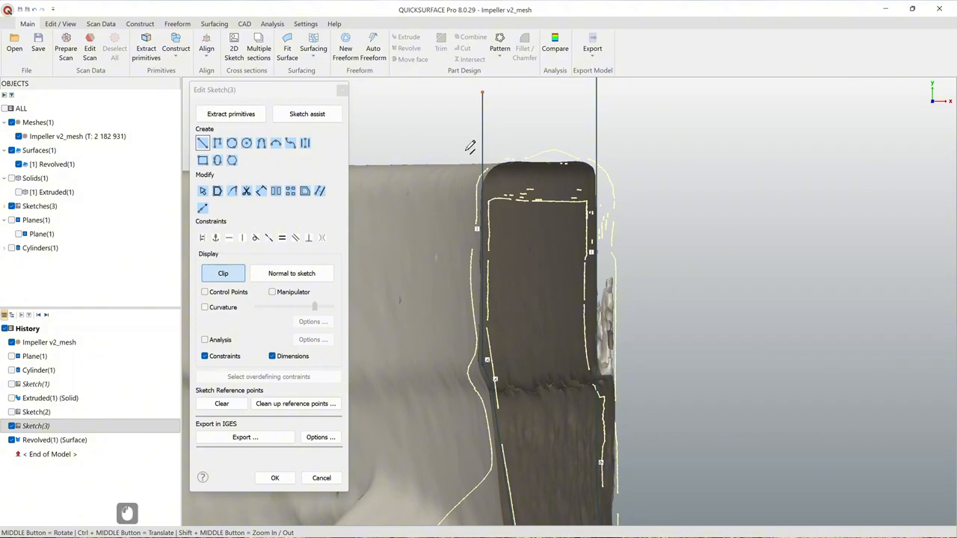
click(616, 149)
key(Escape)
key(Escape)
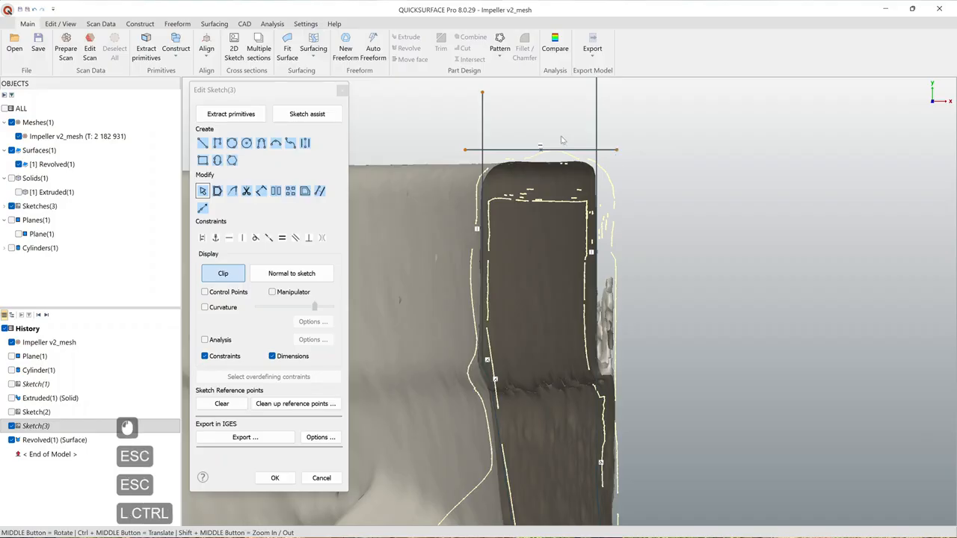
Step: Join the horizontal rim line to the inner and outer vertical wall lines, forming closed corners at the collar's top
ctrl+middle_drag(562, 139, 615, 255)
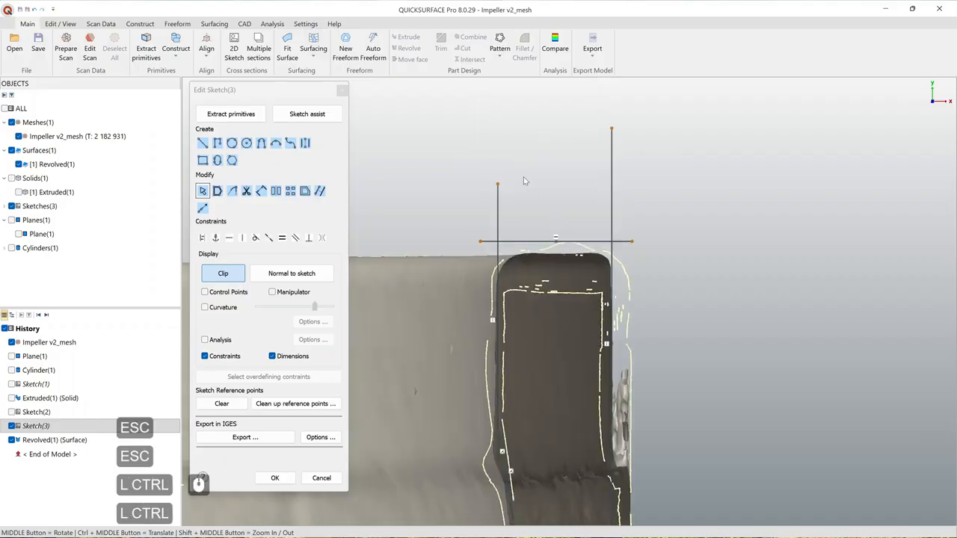
ctrl+click(615, 254)
scroll(647, 265, down, 2)
scroll(645, 266, up, 3)
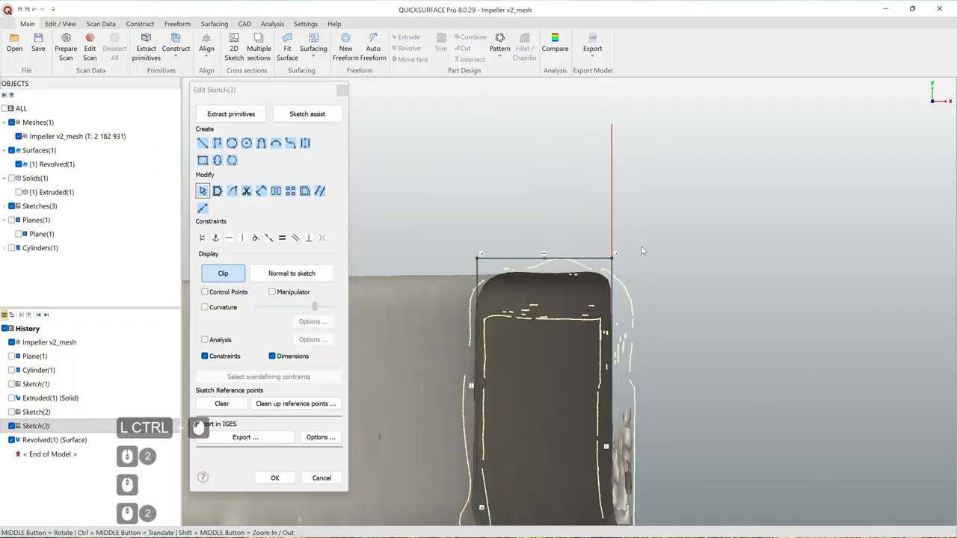
Step: Draw a short vertical line just outside the shroud's outer edge, between the open ends of its outer and inner walls
scroll(659, 270, down, 2)
ctrl+middle_drag(706, 318, 579, 116)
ctrl+middle_drag(673, 299, 566, 126)
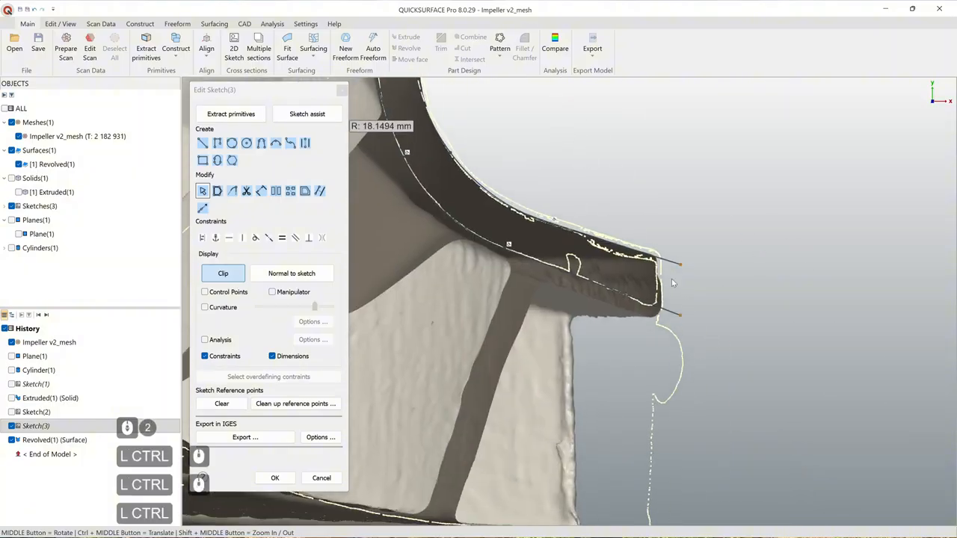
scroll(671, 283, up, 3)
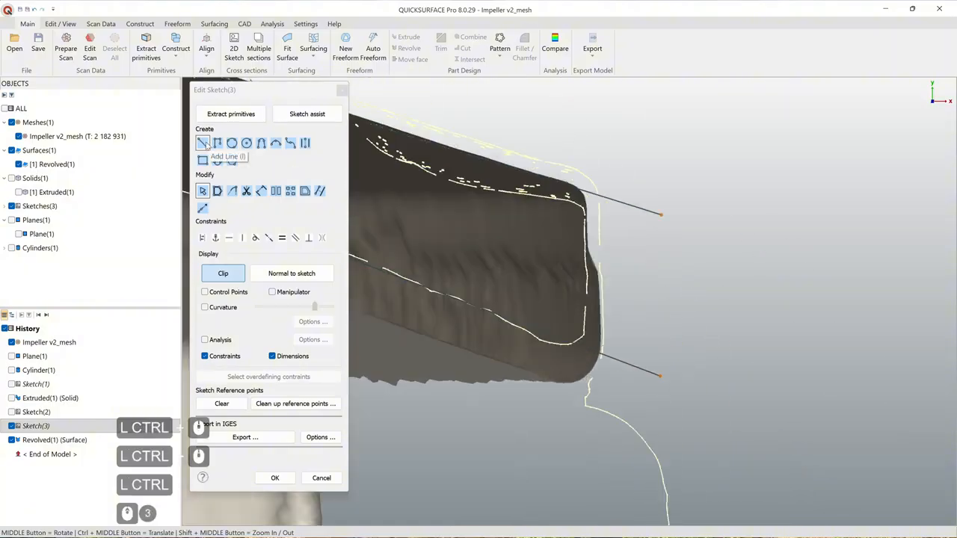
click(203, 143)
click(624, 241)
click(624, 298)
key(Escape)
key(Escape)
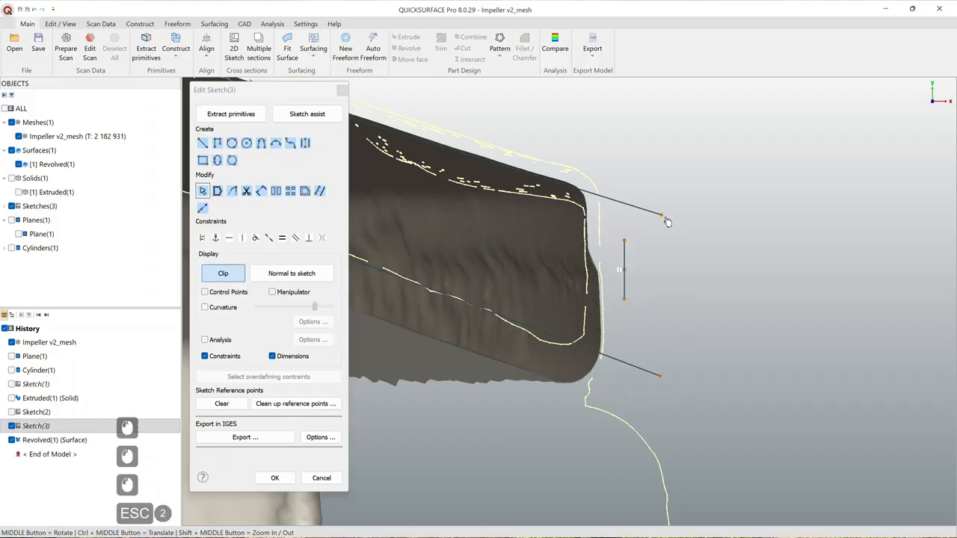
Step: Join the short vertical edge line to the shroud's outer and inner wall lines and finish the sketch to rebuild the revolved solid
mouse_move(679, 210)
ctrl+mouse_down()
mouse_move(606, 222)
mouse_move(639, 260)
ctrl+mouse_up()
mouse_move(657, 299)
ctrl+mouse_down()
mouse_move(616, 283)
mouse_move(707, 416)
ctrl+mouse_up()
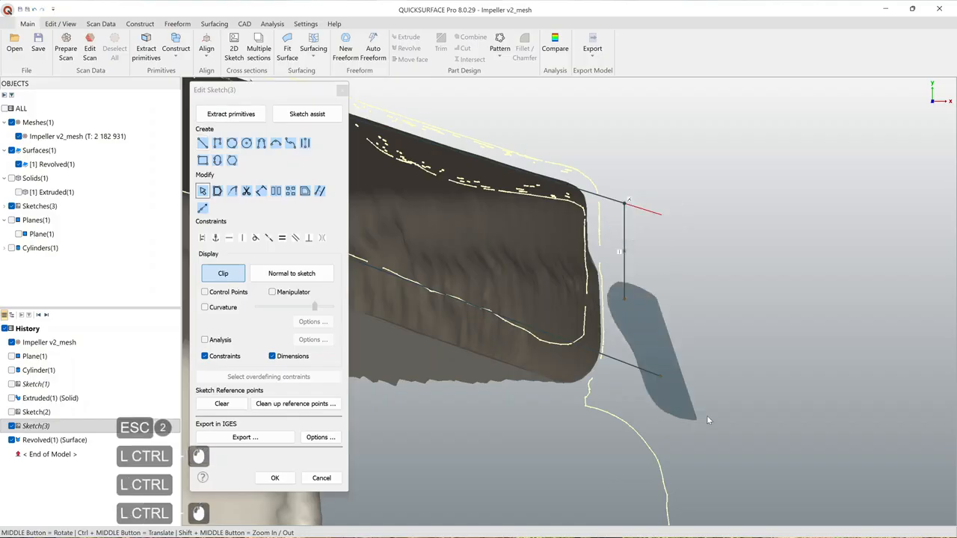
scroll(633, 360, down, 4)
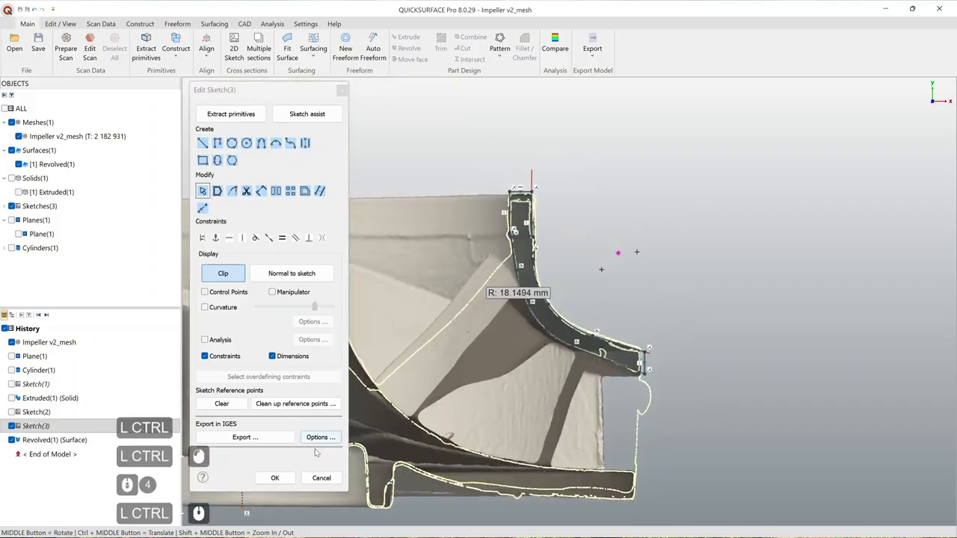
click(275, 477)
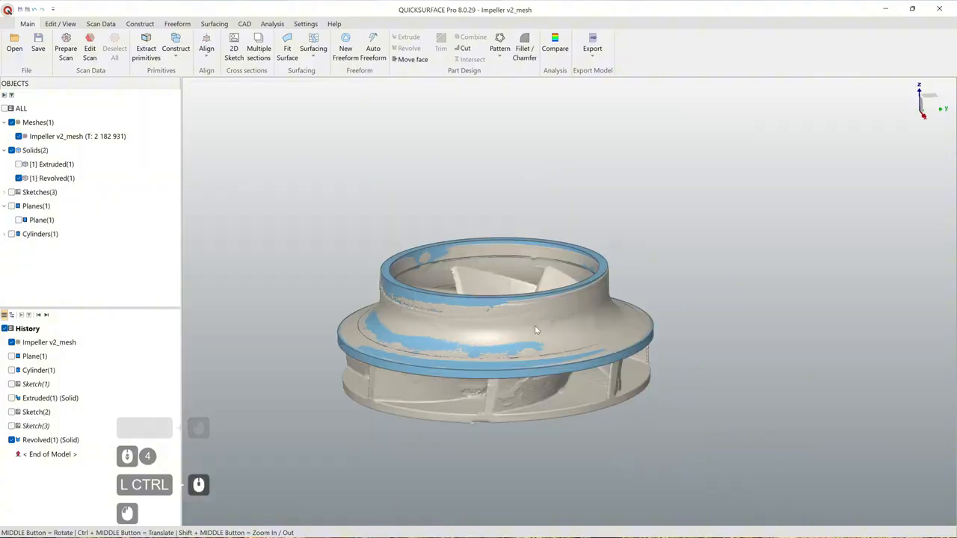
Step: Compare the scan with the revolved shroud and examine the deviations on its upper side and underside
middle_drag(491, 354, 540, 384)
click(554, 46)
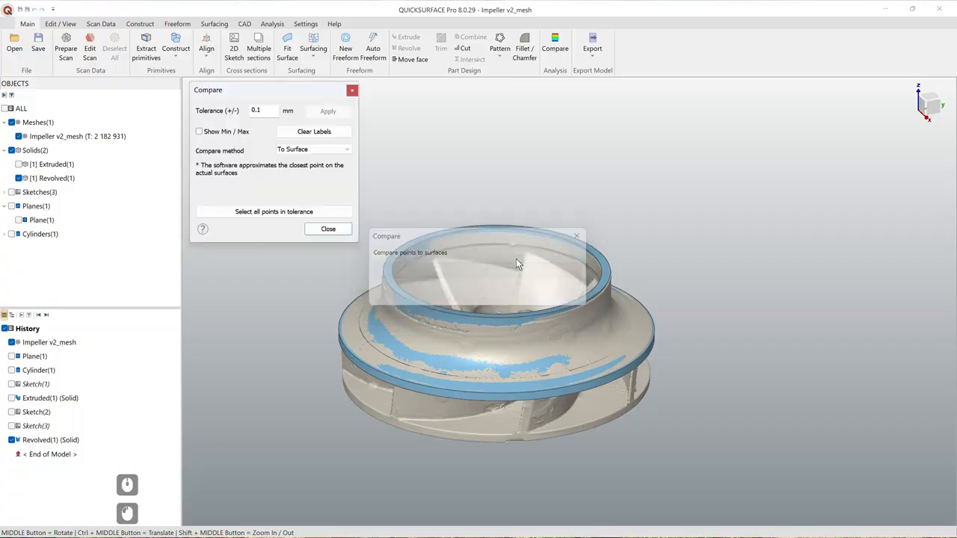
click(447, 298)
middle_drag(446, 298, 628, 404)
ctrl+middle_drag(607, 358, 640, 335)
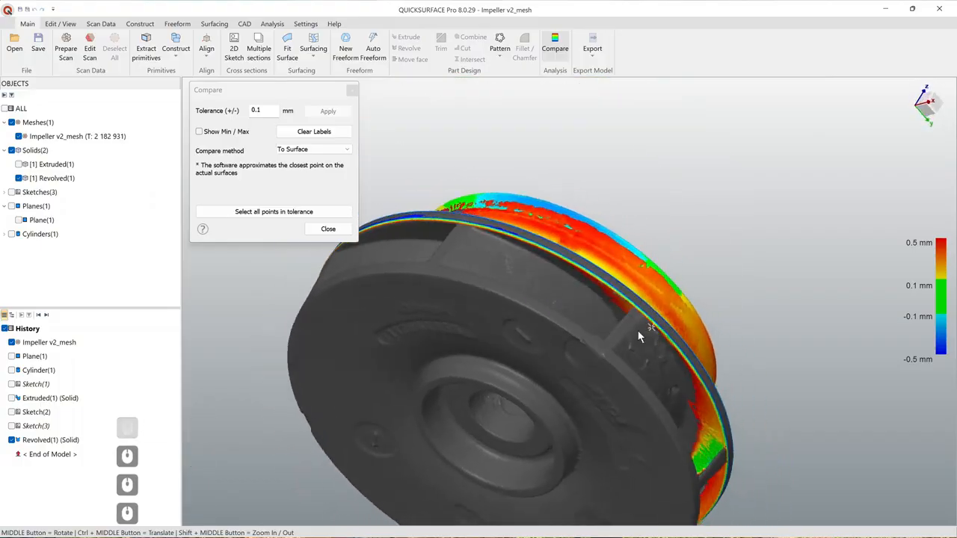
ctrl+middle_drag(694, 382, 562, 210)
mouse_move(573, 255)
middle_down()
mouse_move(520, 260)
mouse_move(594, 299)
mouse_move(461, 286)
mouse_move(394, 254)
middle_up()
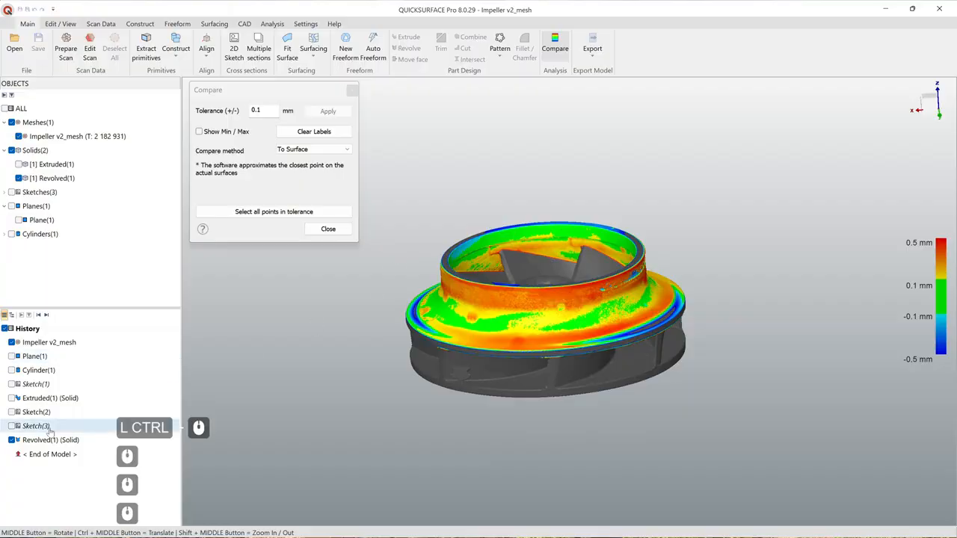
Step: Show the shroud's section sketch, examine the deviations on the shroud's underside beside it, and close the comparison
click(10, 426)
mouse_move(426, 488)
middle_down()
mouse_move(419, 294)
mouse_move(550, 291)
middle_up()
middle_drag(549, 399, 501, 357)
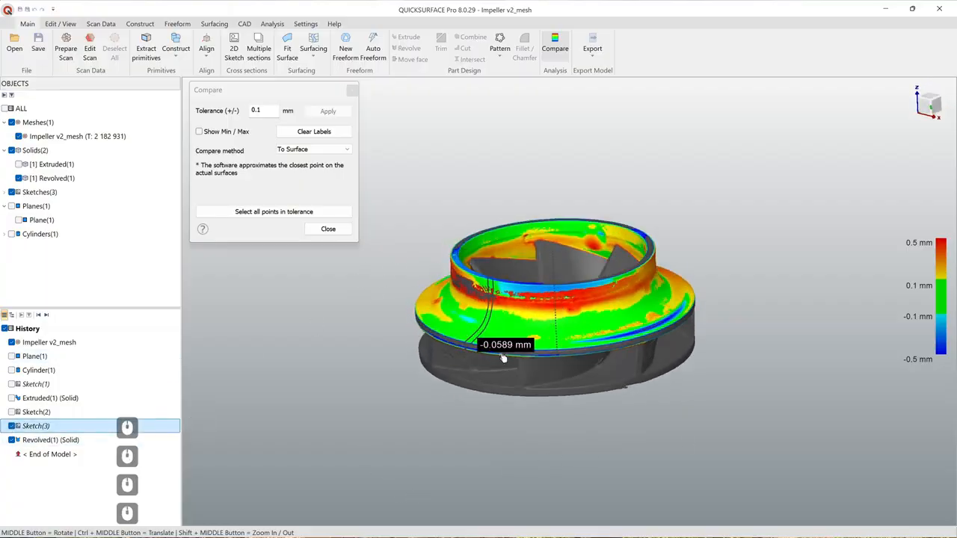
scroll(498, 353, up, 3)
scroll(470, 298, up, 4)
middle_drag(532, 385, 484, 291)
middle_drag(460, 393, 455, 302)
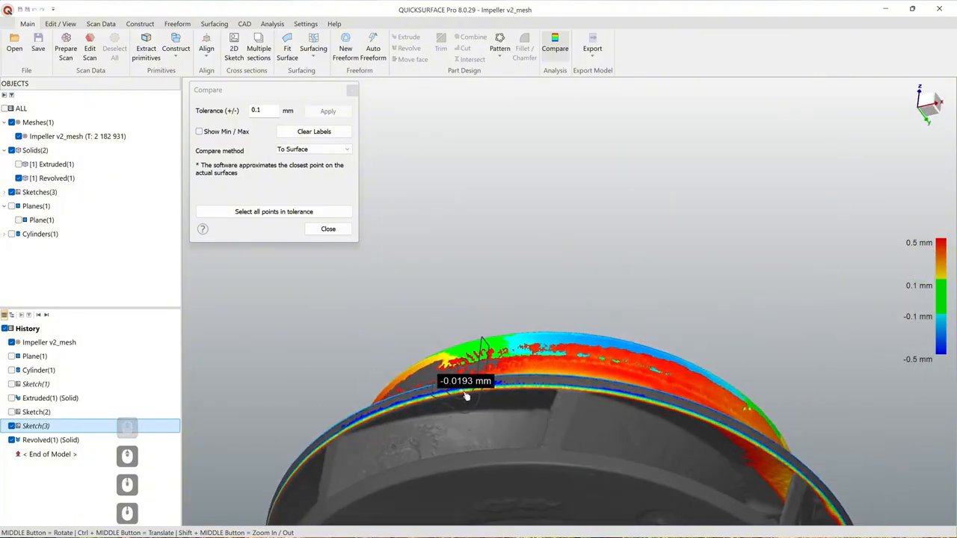
middle_drag(466, 396, 458, 413)
scroll(454, 408, up, 2)
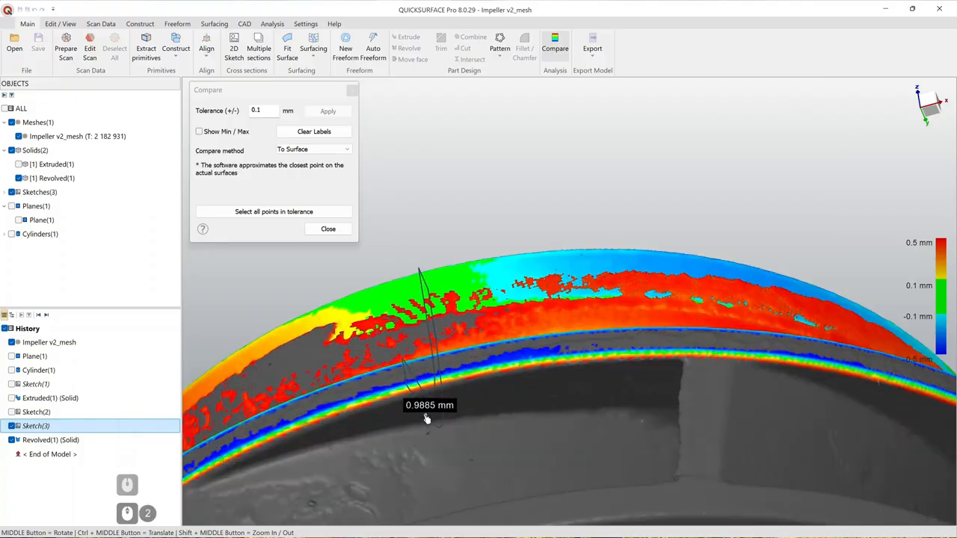
click(328, 232)
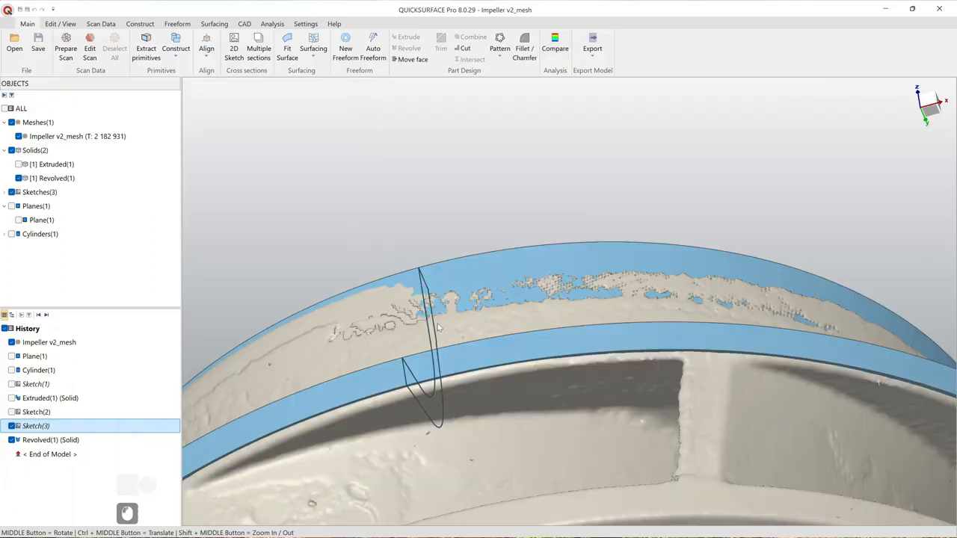
Step: Open the shroud's section sketch for editing at the outer end of the section
double_click(432, 329)
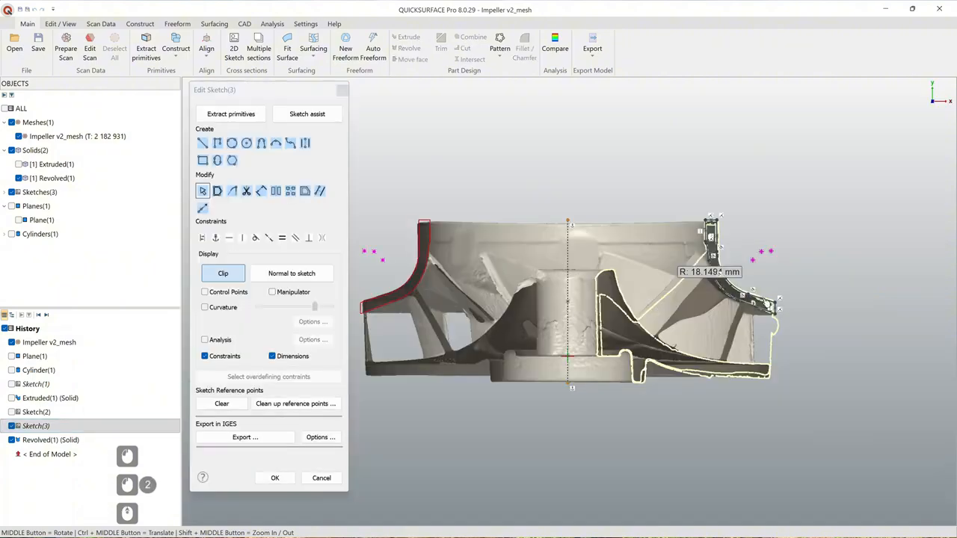
scroll(766, 304, up, 4)
scroll(779, 338, up, 2)
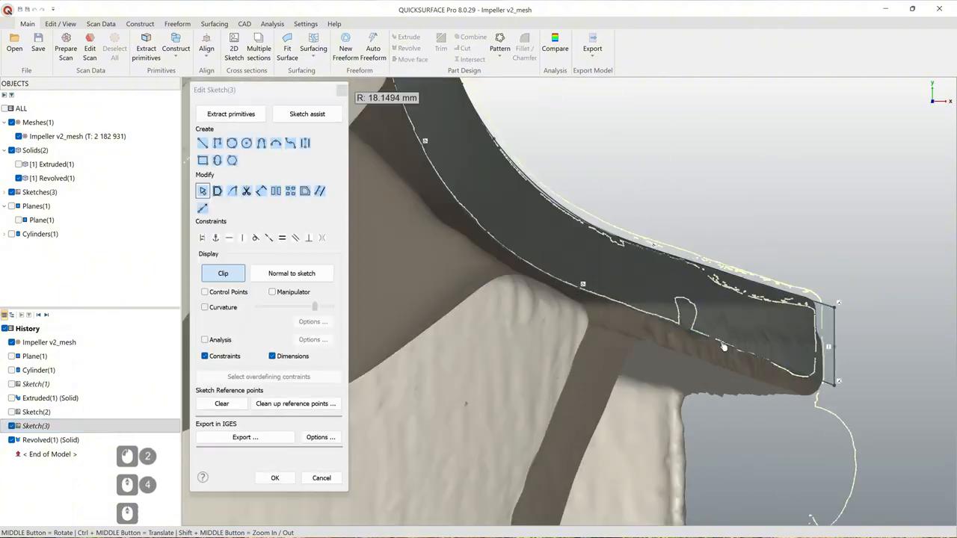
Step: Try to move the inner wall's lower sloped line outward with its arcs still attached, and undo each move
drag(723, 346, 717, 365)
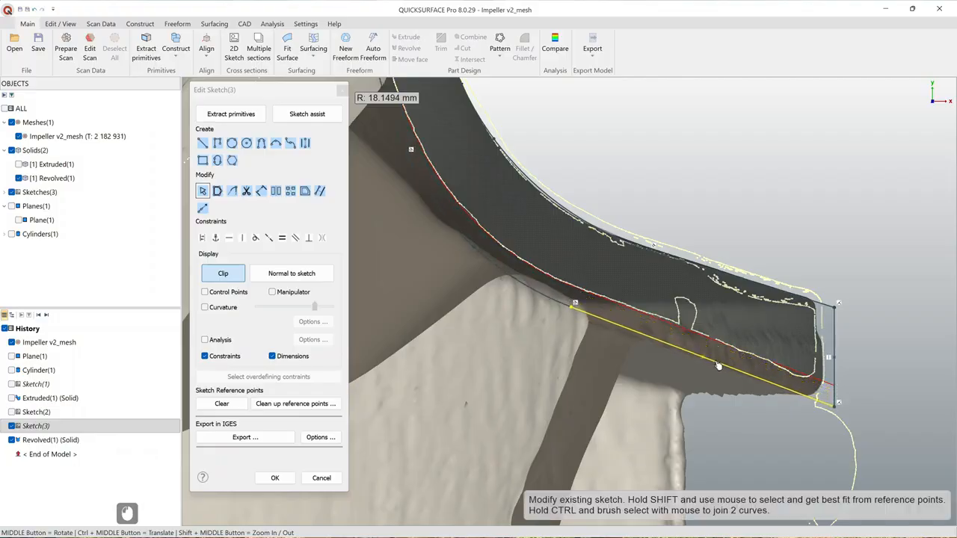
key(ctrl+z)
scroll(717, 363, down, 5)
ctrl+middle_drag(662, 267, 621, 310)
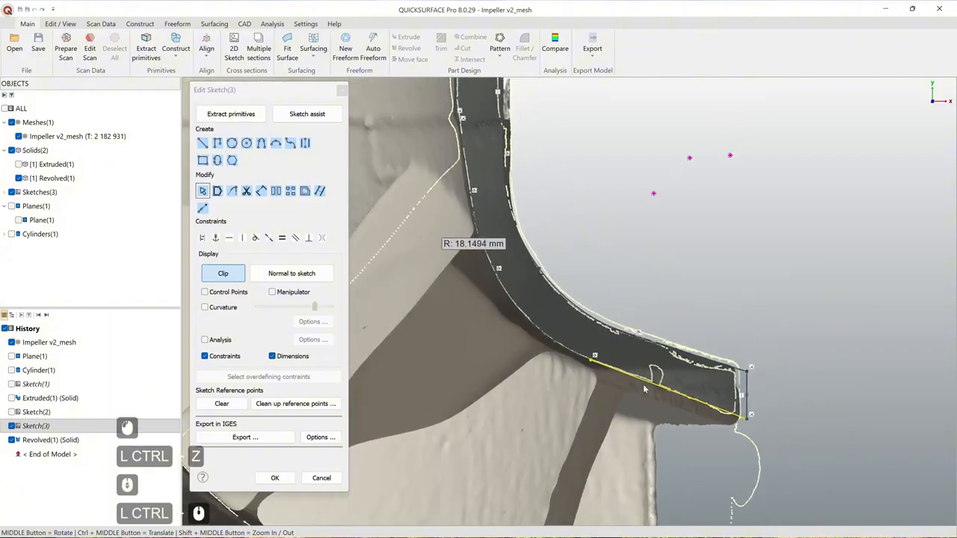
drag(643, 384, 643, 394)
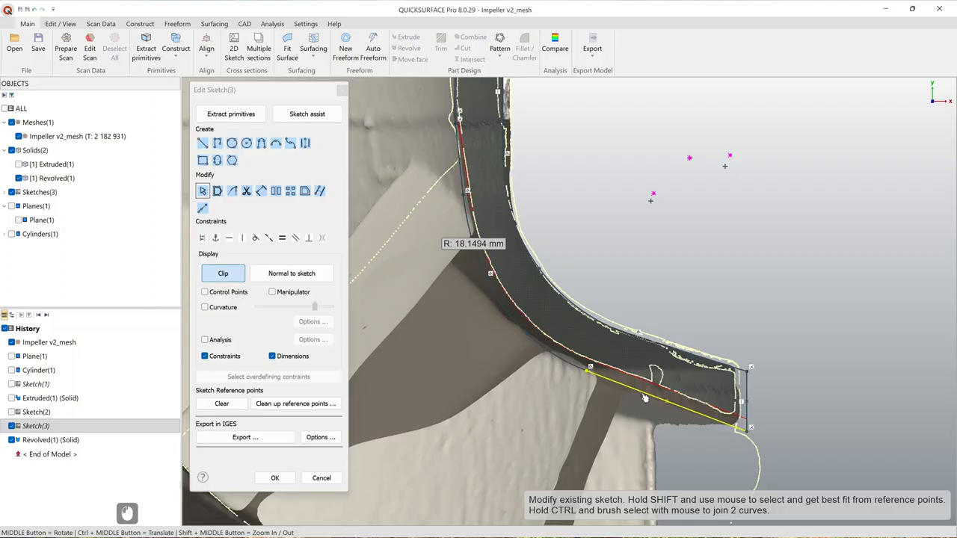
key(ctrl+z)
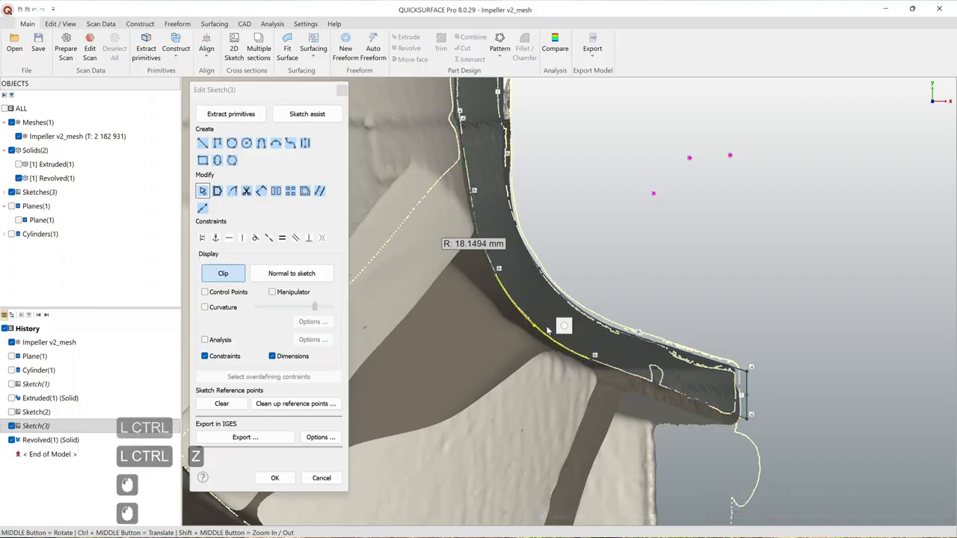
Step: Delete both arcs of the shroud's inner wall and shift the lower sloped line outward to the mesh edge
key(Delete)
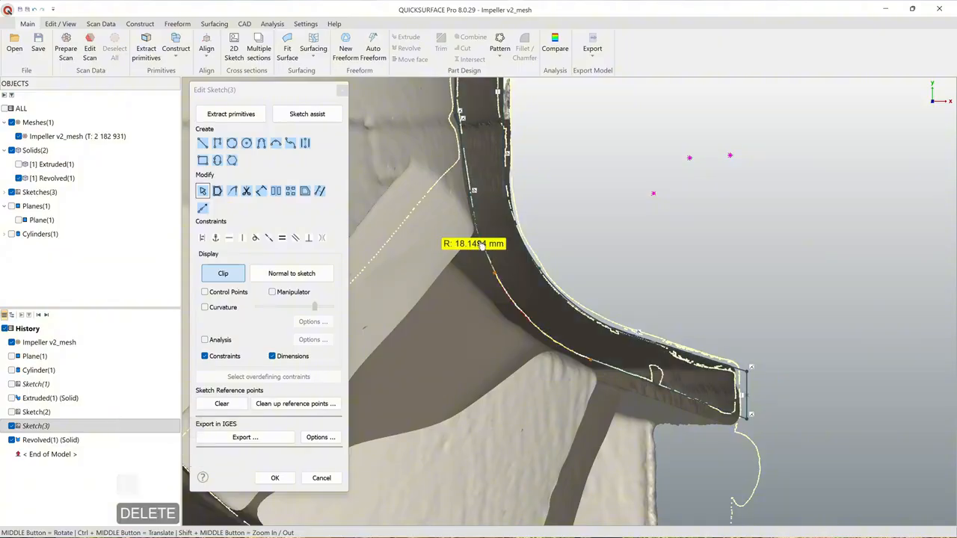
click(491, 263)
key(Delete)
click(690, 408)
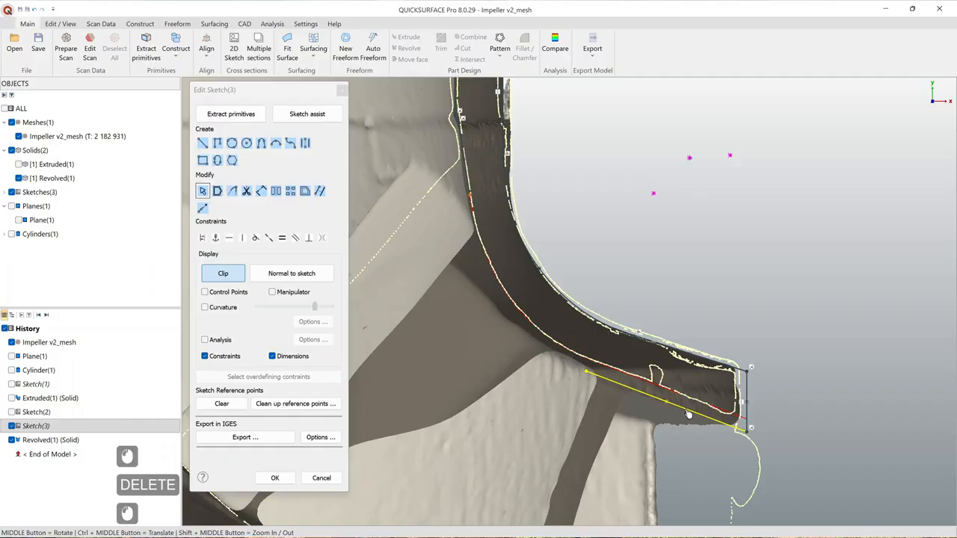
key(Delete)
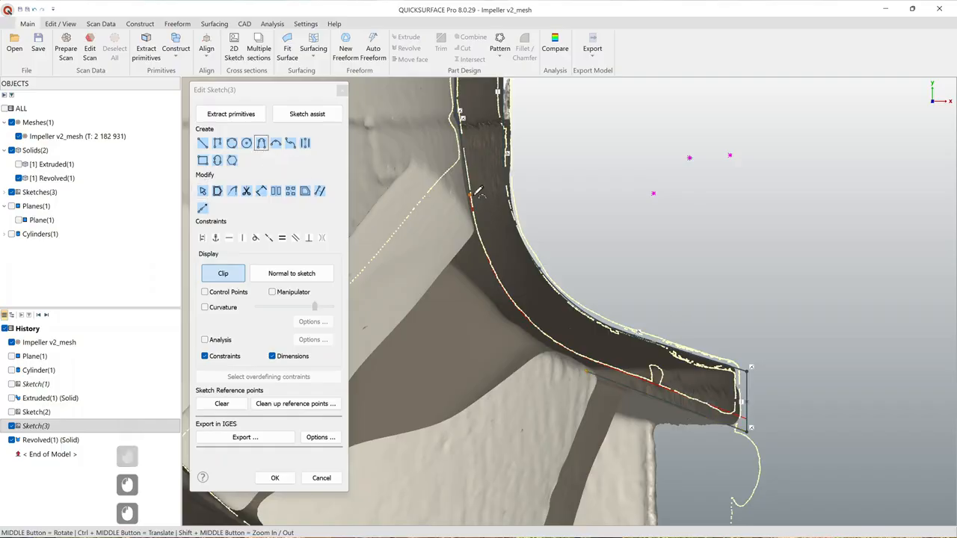
Step: Connect the inner wall's upper line and lower sloped line with a tangent arc of radius 14.4139 mm and finish the sketch
click(588, 368)
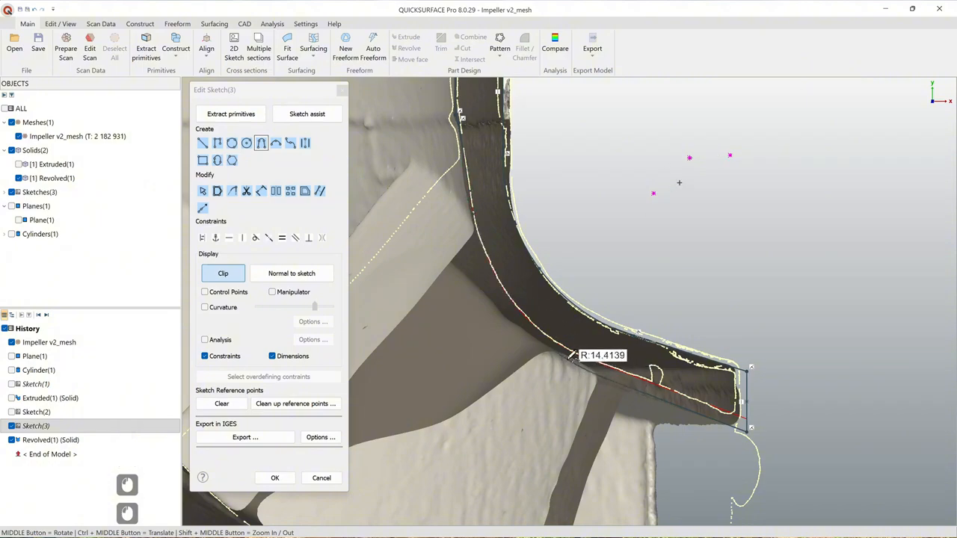
click(569, 359)
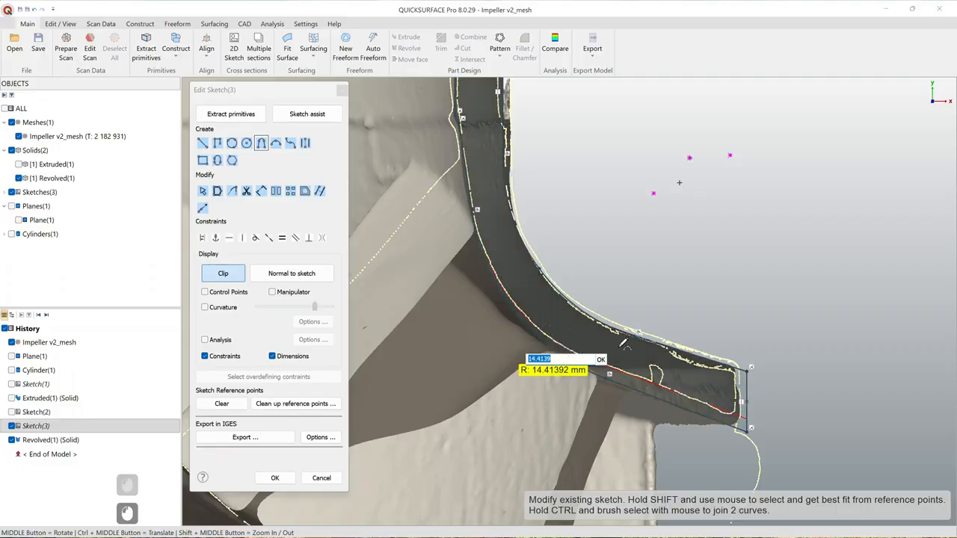
click(600, 360)
scroll(600, 359, down, 2)
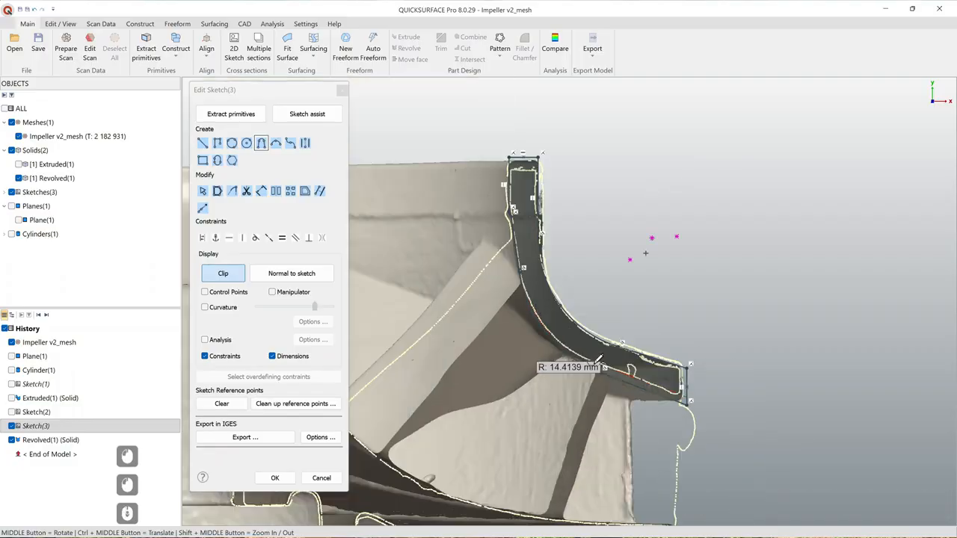
click(275, 477)
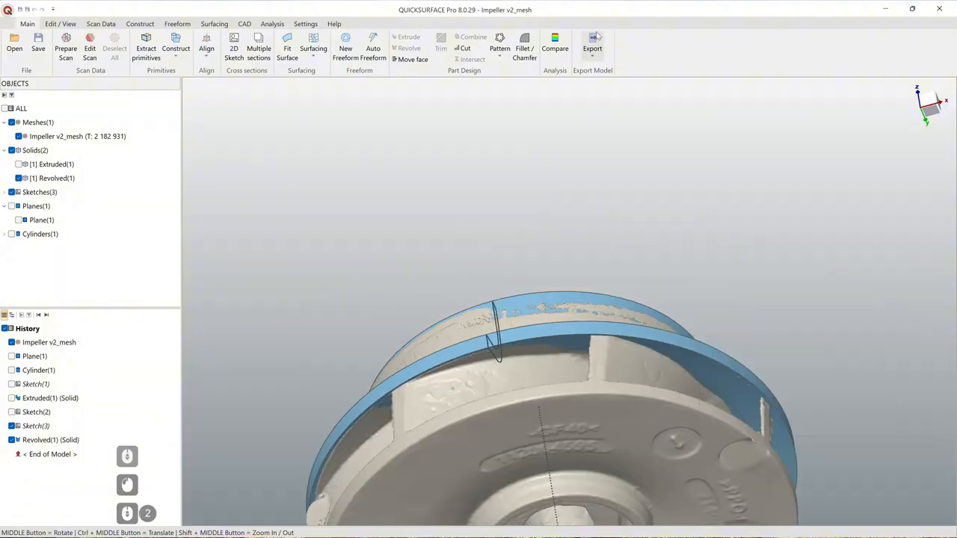
Step: Compare the scan with the rebuilt shroud and examine the deviations on its underside
click(555, 45)
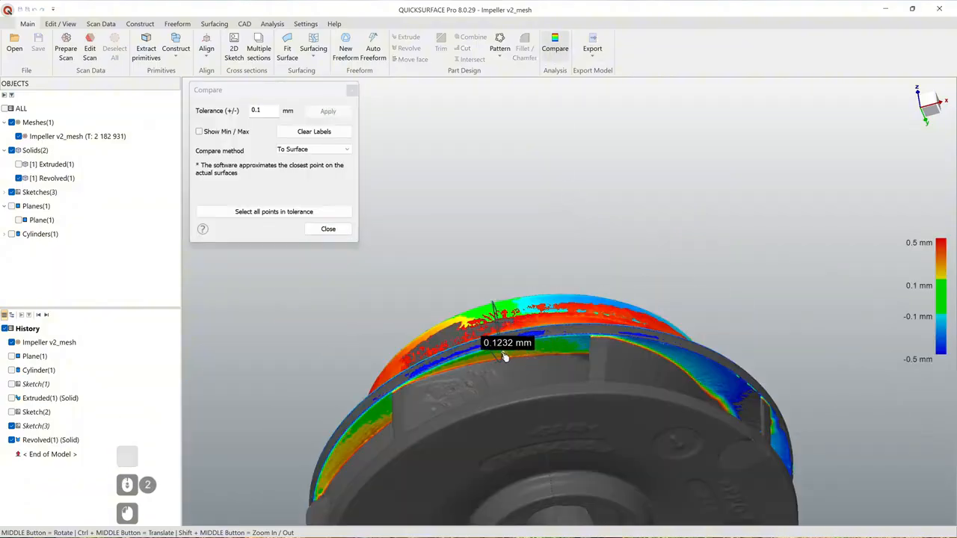
scroll(507, 355, up, 2)
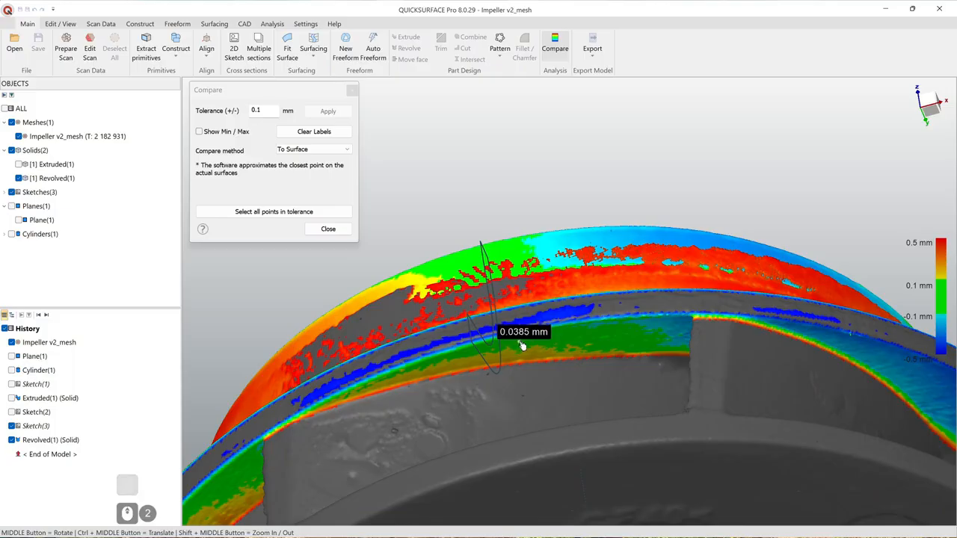
middle_drag(522, 345, 503, 351)
Step: Examine the deviations along the inside wall of the collar and where the blades meet it
scroll(513, 363, down, 3)
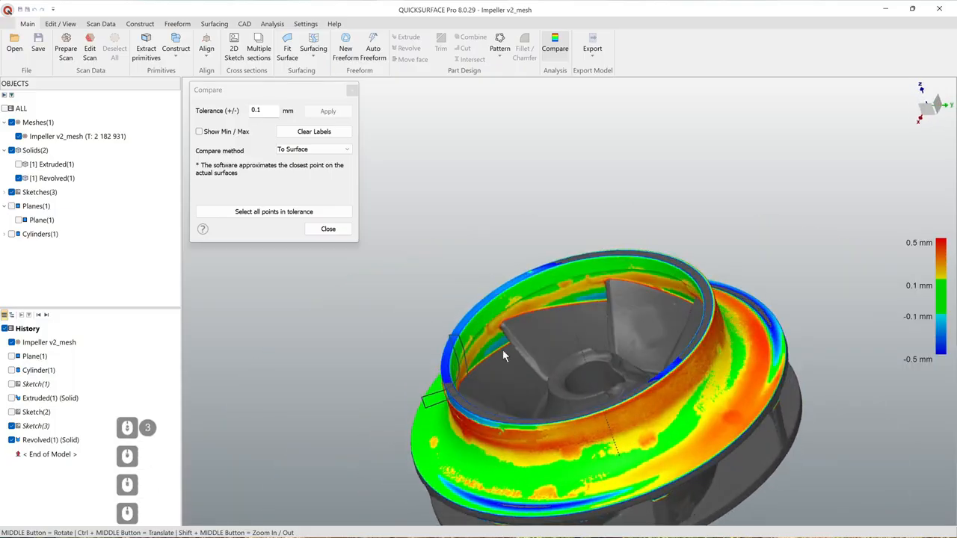
scroll(502, 356, up, 6)
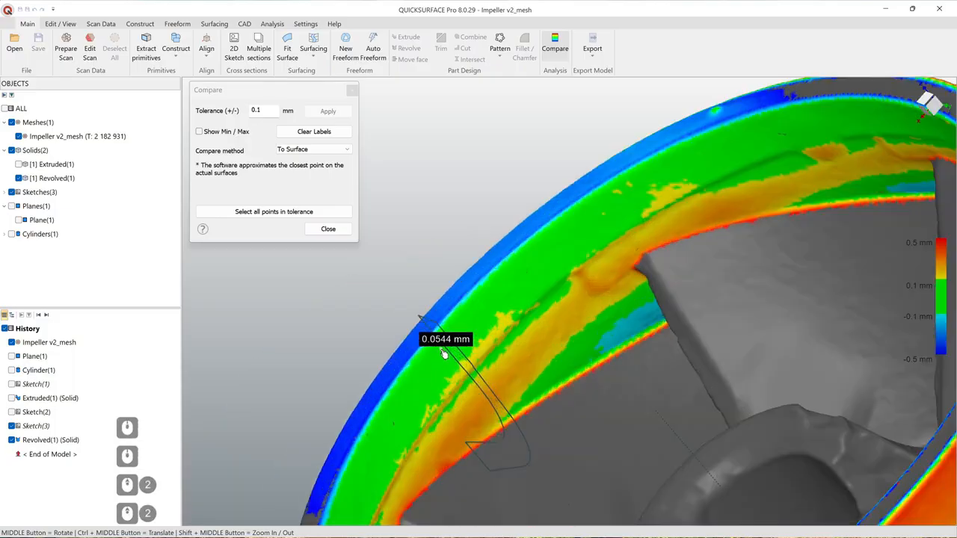
middle_drag(444, 354, 519, 336)
scroll(519, 336, down, 5)
middle_drag(551, 384, 471, 357)
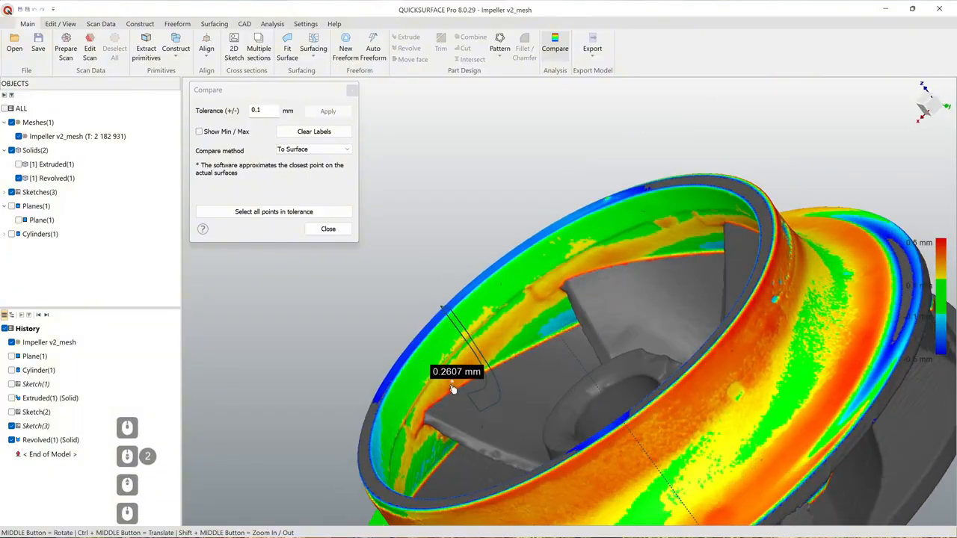
middle_drag(512, 321, 566, 336)
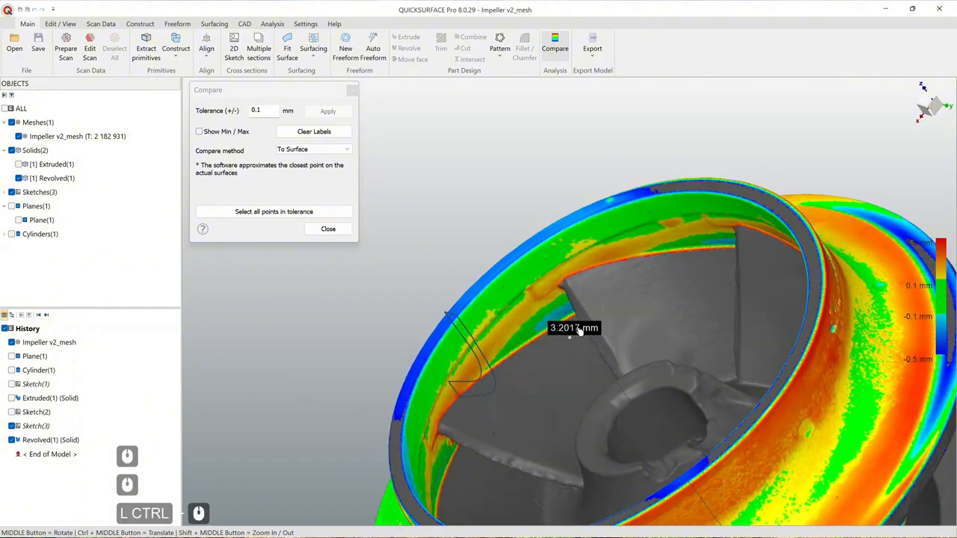
ctrl+middle_drag(549, 335, 431, 304)
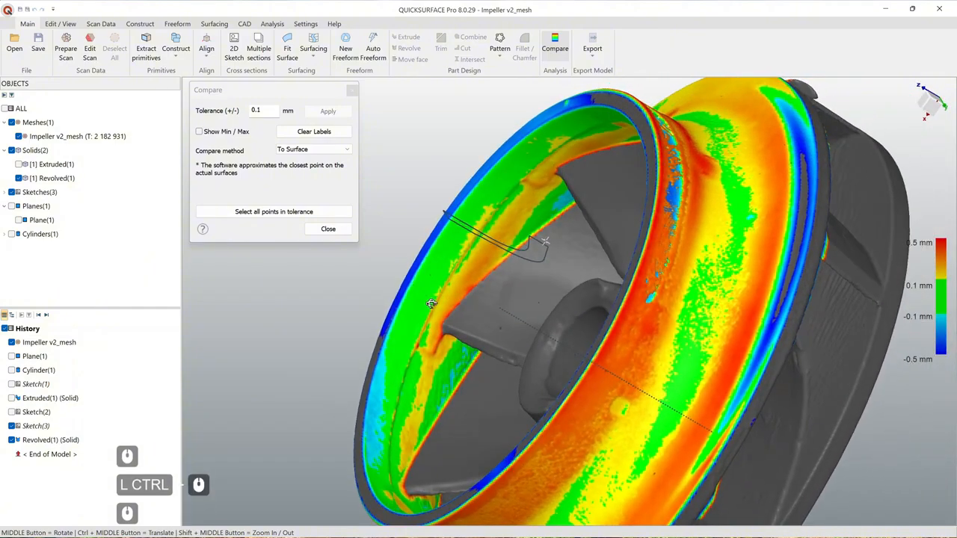
middle_drag(457, 341, 493, 327)
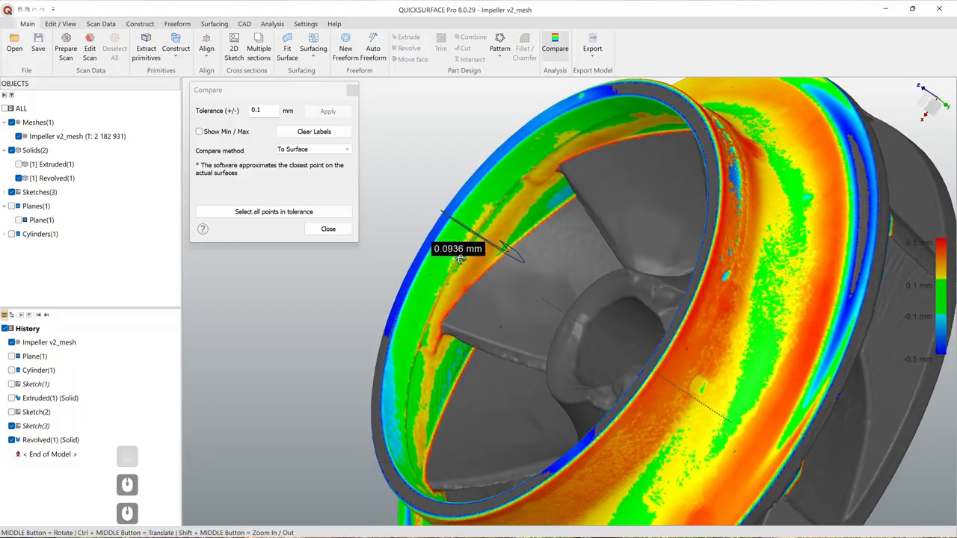
Step: Examine the deviations on the collar's rim and the shroud's outer wall, and close the comparison
middle_drag(448, 250, 548, 175)
middle_drag(560, 310, 607, 243)
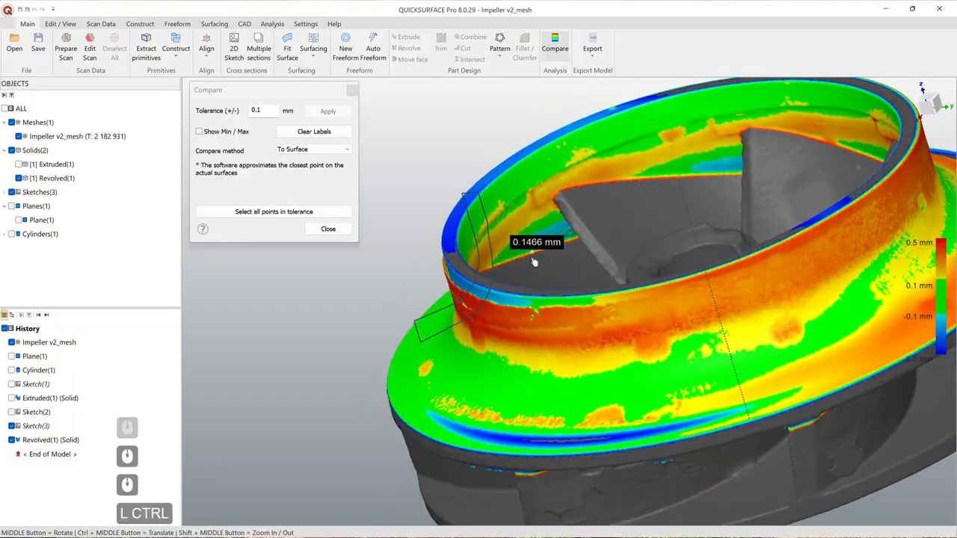
ctrl+middle_drag(533, 261, 519, 314)
middle_drag(517, 313, 609, 279)
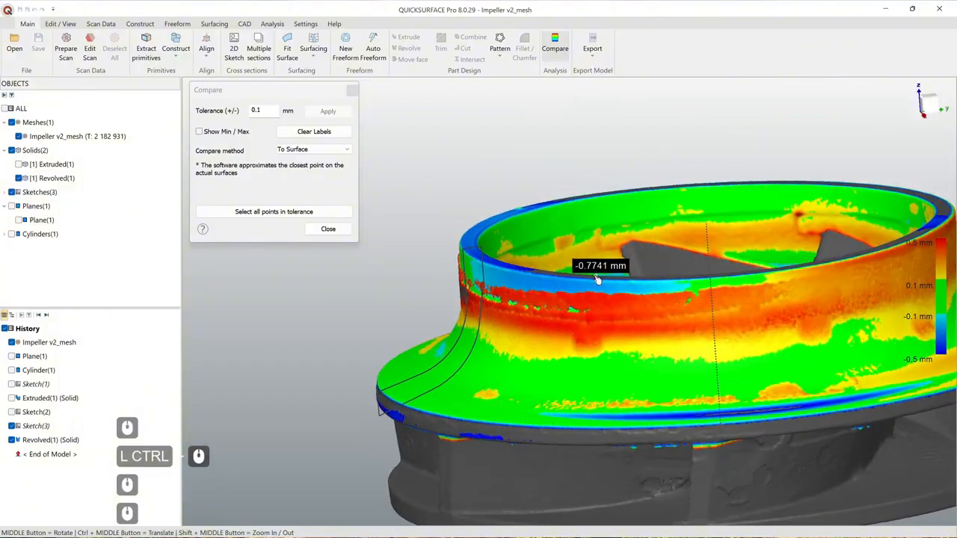
click(328, 229)
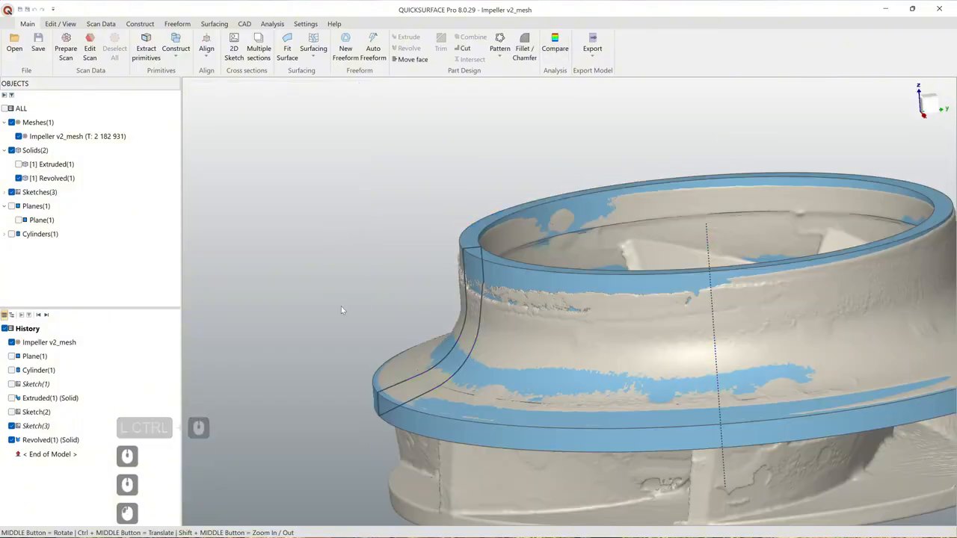
Step: Hide the shroud's section sketch
scroll(344, 321, down, 3)
right_click(396, 351)
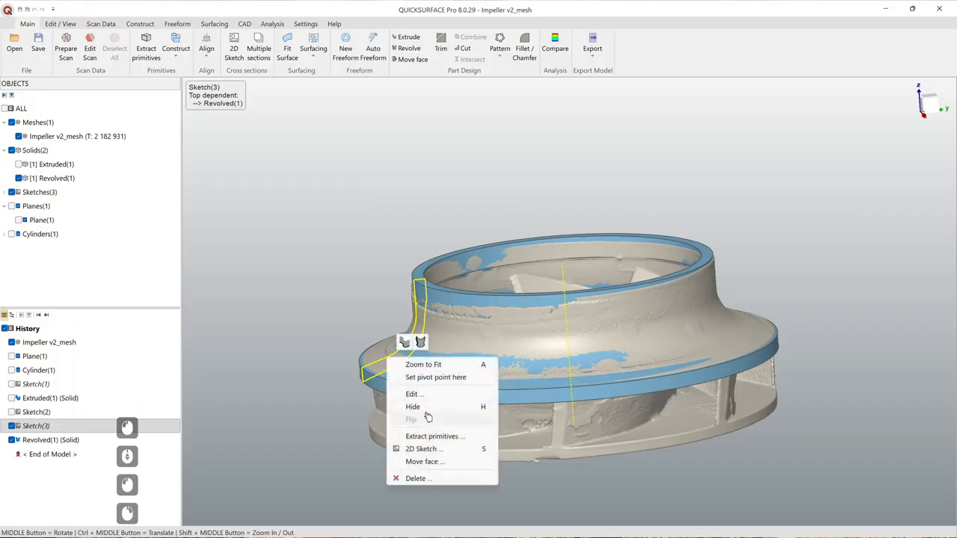
click(430, 405)
scroll(461, 268, up, 2)
ctrl+middle_drag(479, 263, 316, 215)
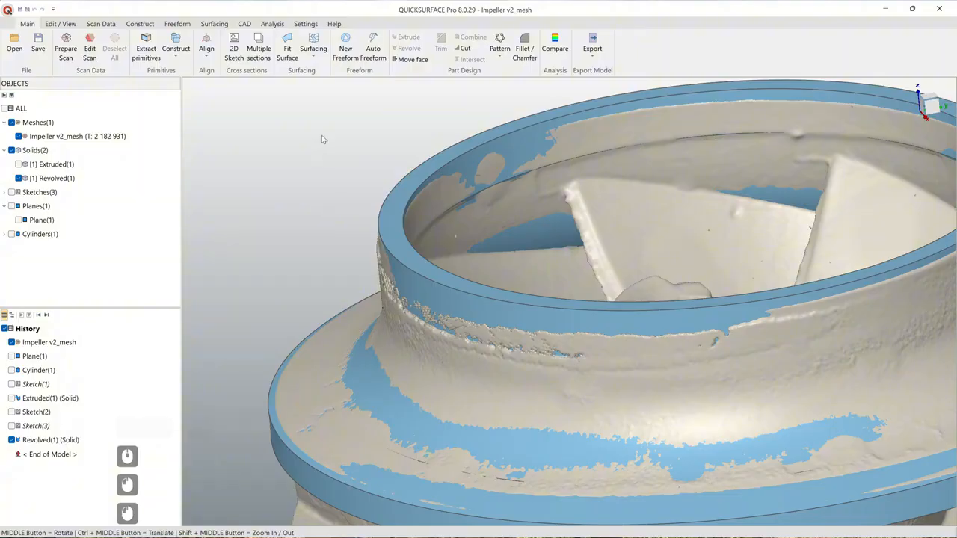
Step: Display the shroud's section sketch and start a Move face operation in offset mode on the collar's top rim face
click(396, 190)
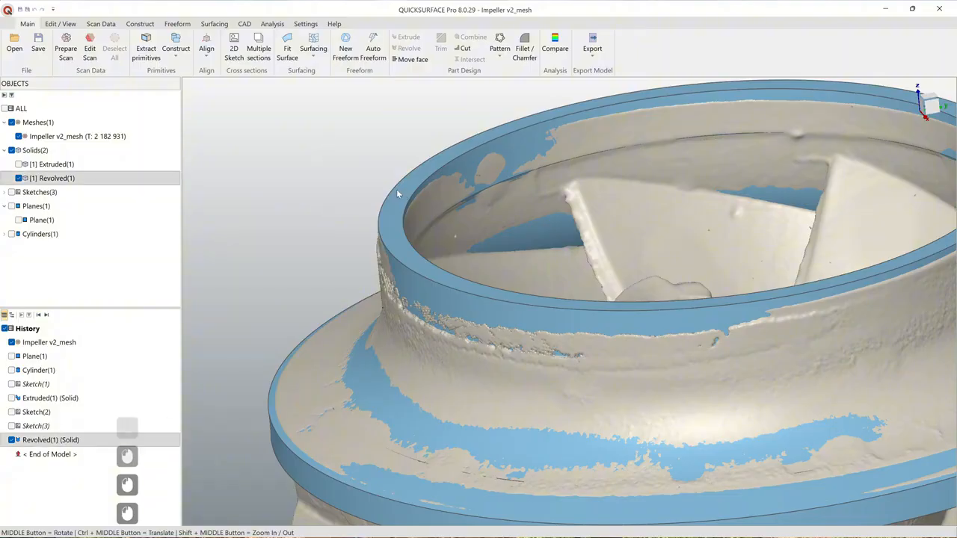
click(243, 24)
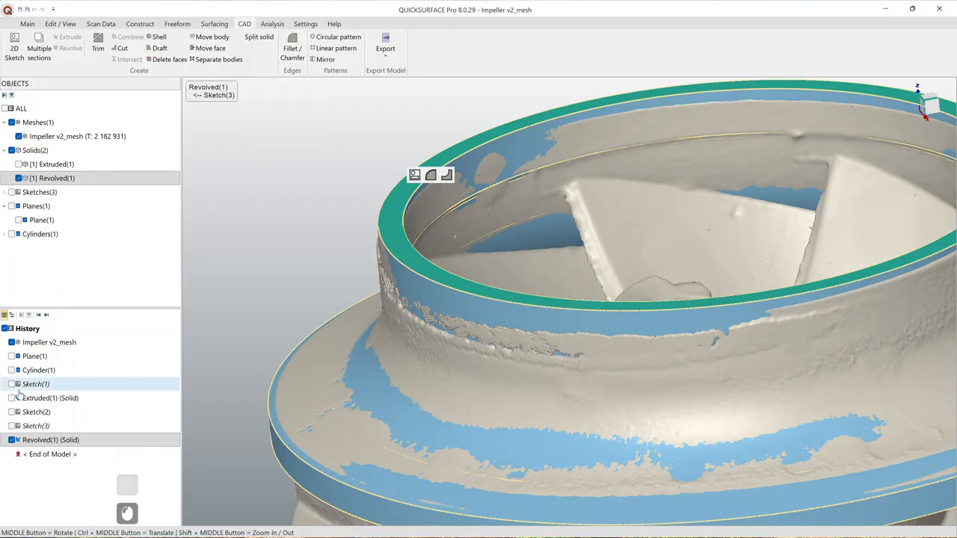
click(34, 425)
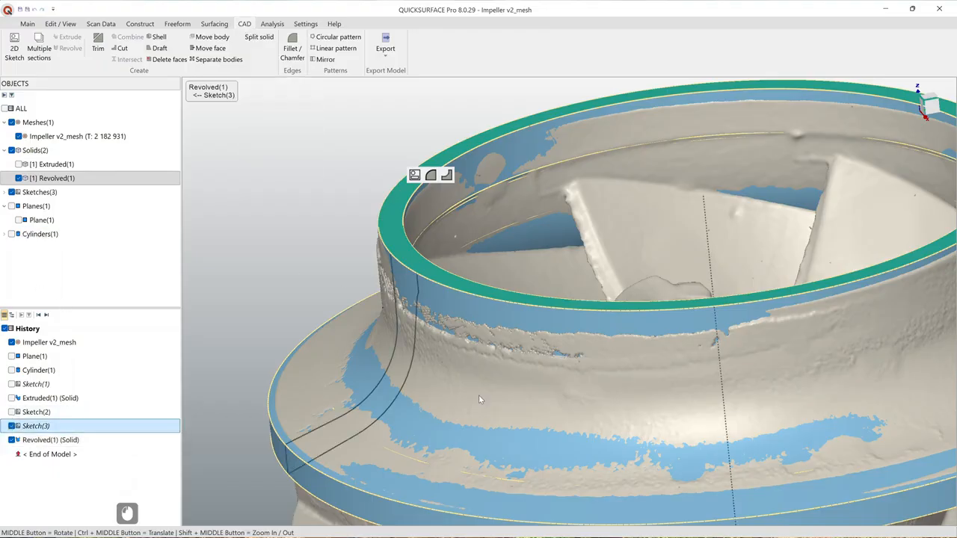
middle_drag(480, 400, 356, 314)
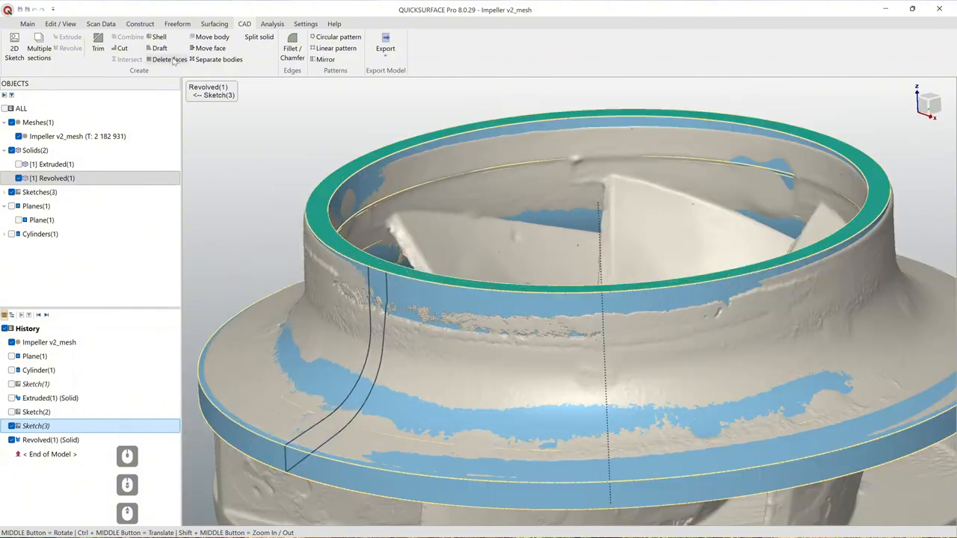
click(208, 48)
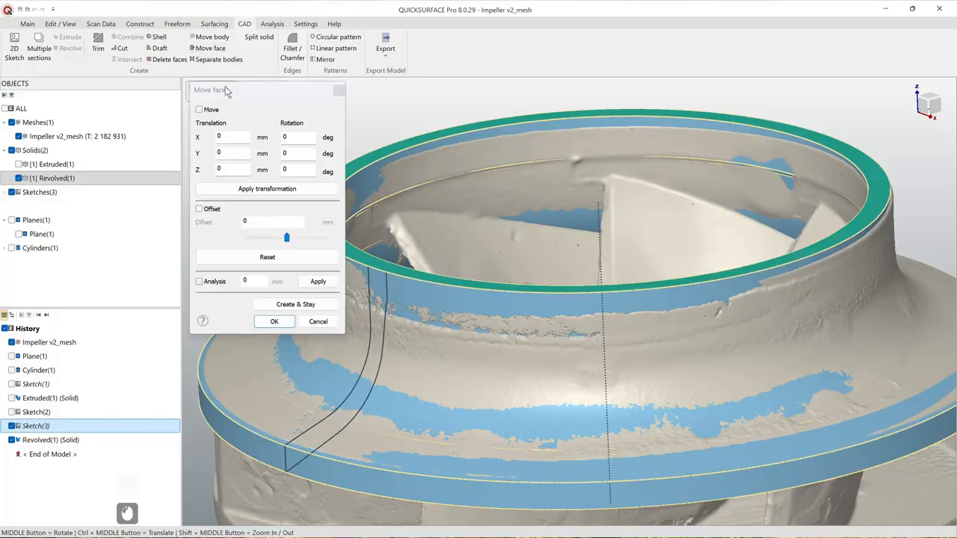
click(199, 110)
scroll(529, 213, down, 2)
scroll(500, 202, up, 3)
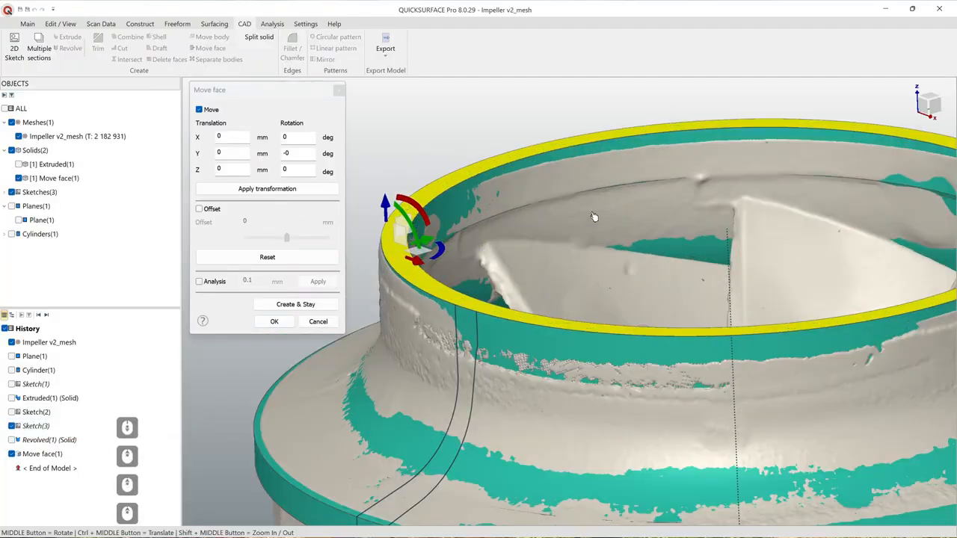
click(200, 210)
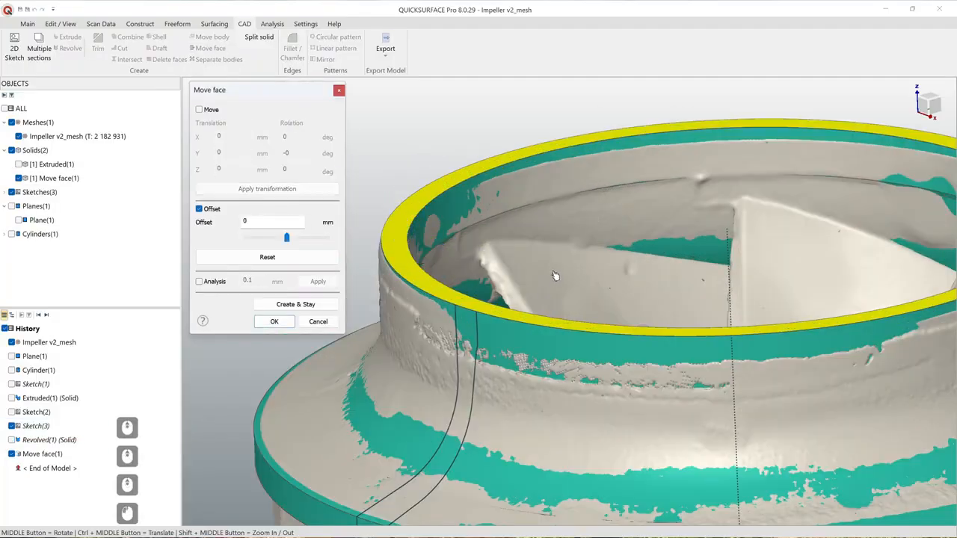
scroll(555, 275, down, 2)
scroll(436, 299, up, 3)
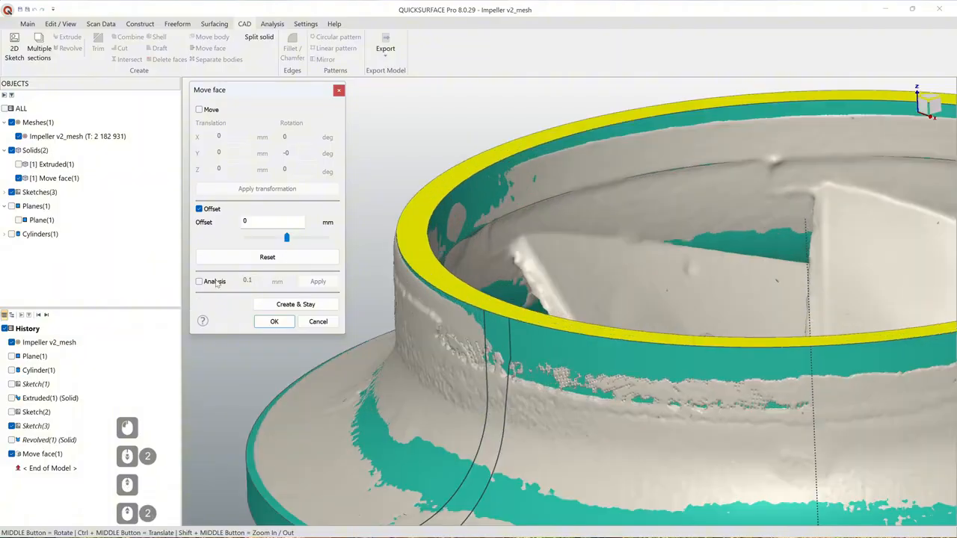
Step: Offset the collar's top rim face by -0.4 mm, using the deviation analysis at 0.1 mm tolerance as guidance, and accept it
click(199, 282)
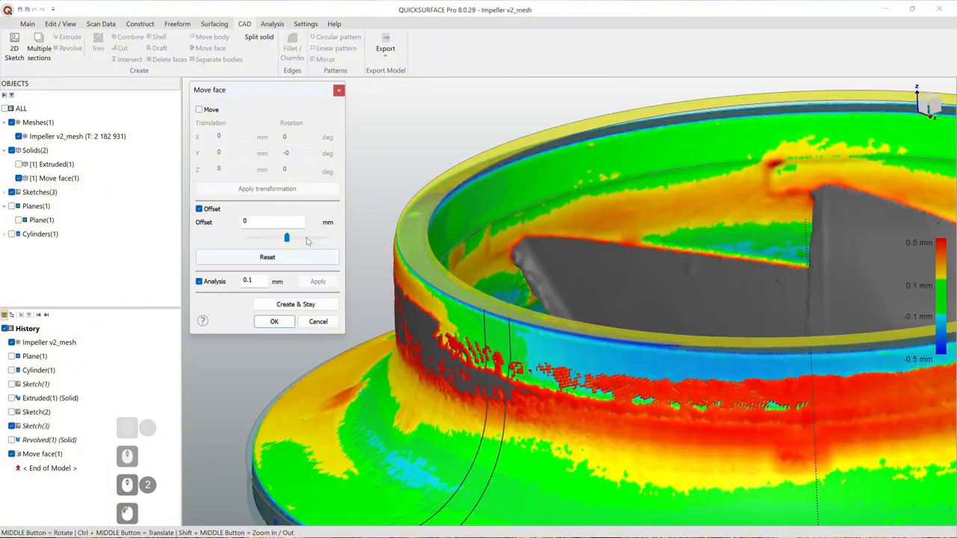
drag(287, 240, 284, 241)
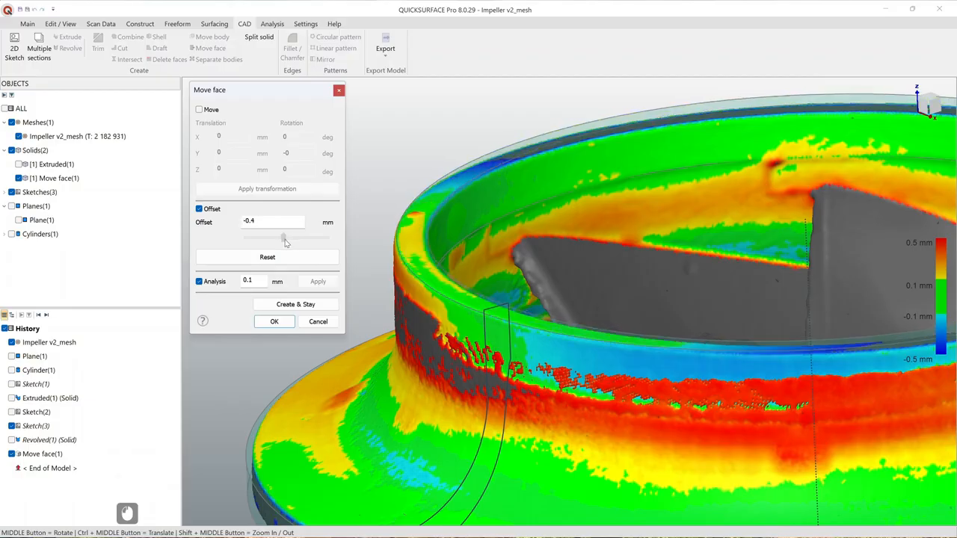
drag(287, 242, 285, 243)
middle_drag(545, 361, 501, 306)
scroll(501, 310, down, 4)
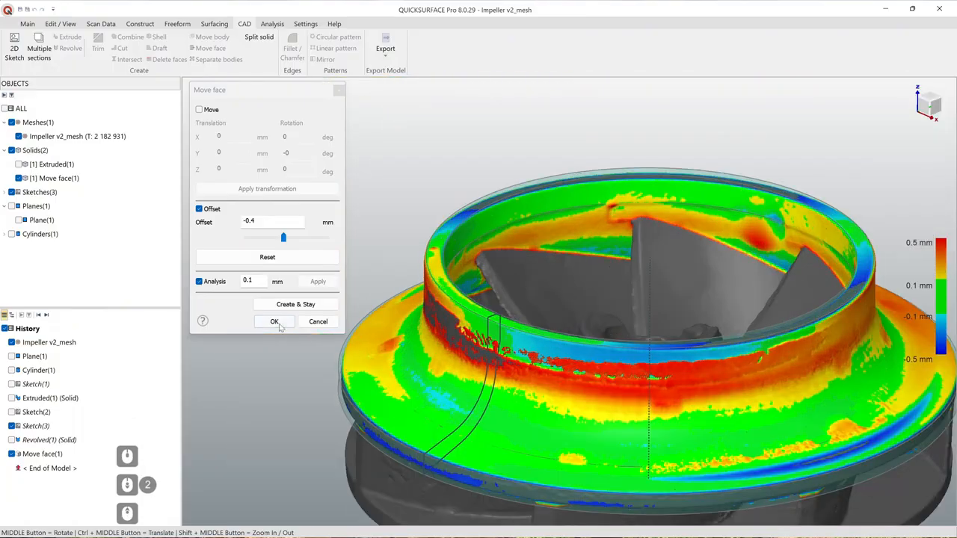
click(276, 323)
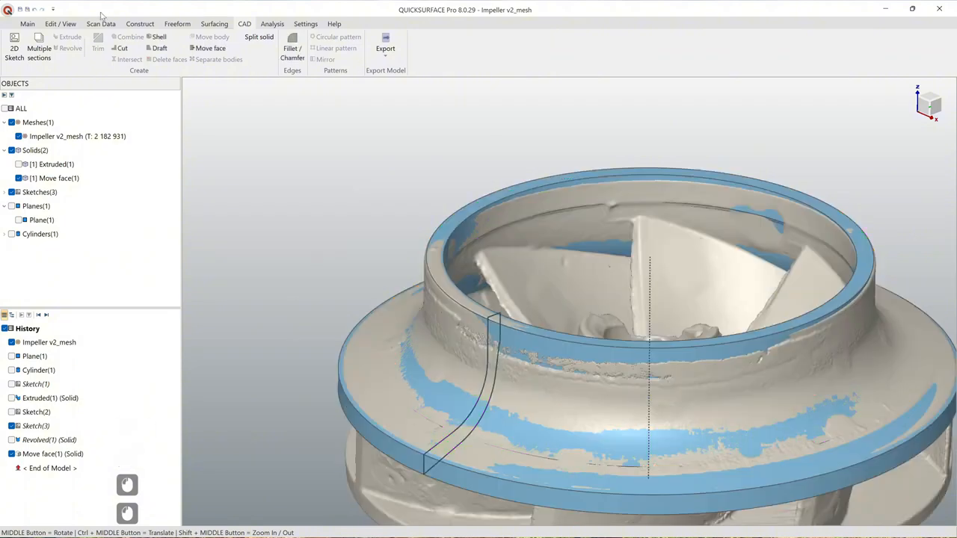
Step: Compare the scan with the adjusted shroud at 0.1 mm tolerance and examine the deviations on the collar's rim
click(27, 24)
click(554, 45)
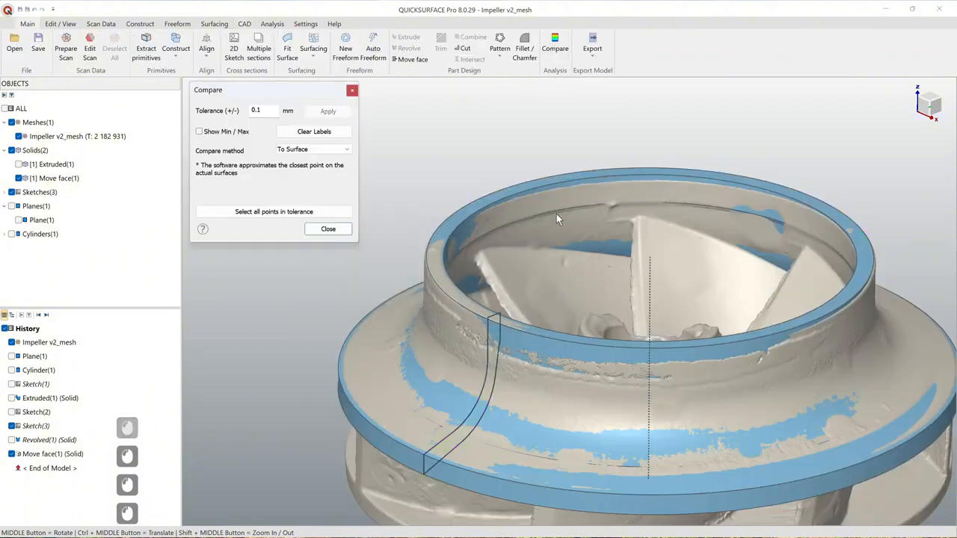
scroll(495, 324, up, 4)
scroll(495, 323, up, 3)
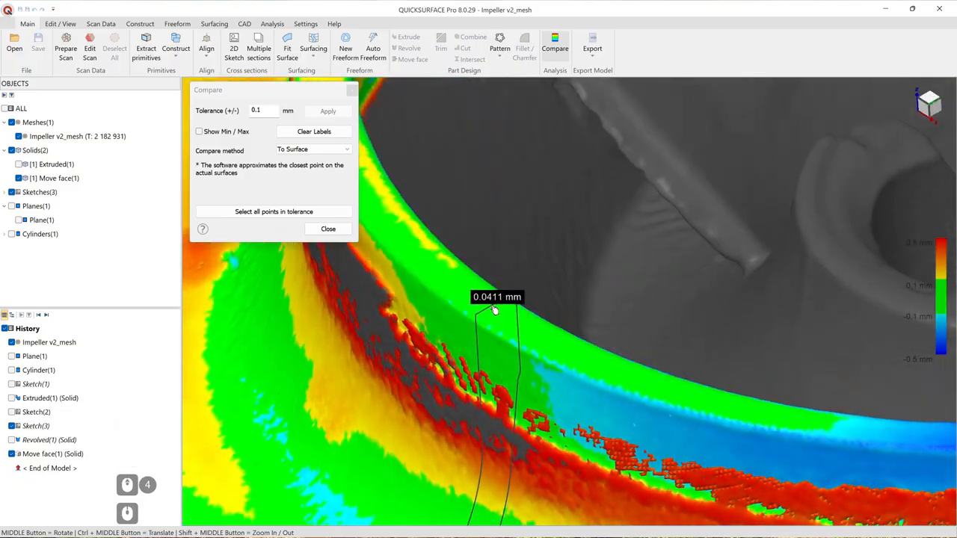
scroll(494, 310, down, 3)
middle_drag(512, 336, 519, 295)
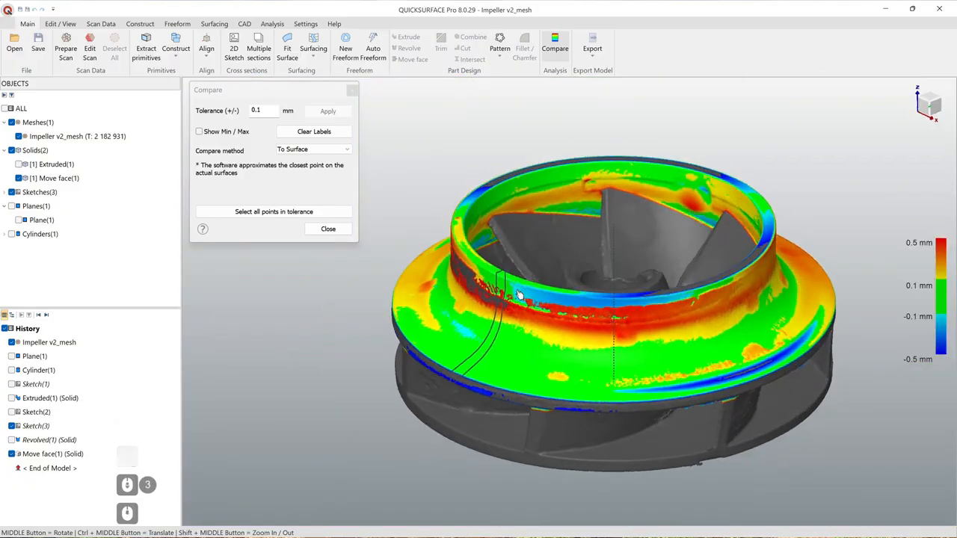
Step: Examine the deviations along the shroud's outer flange and its edge, and close the comparison
scroll(452, 382, up, 2)
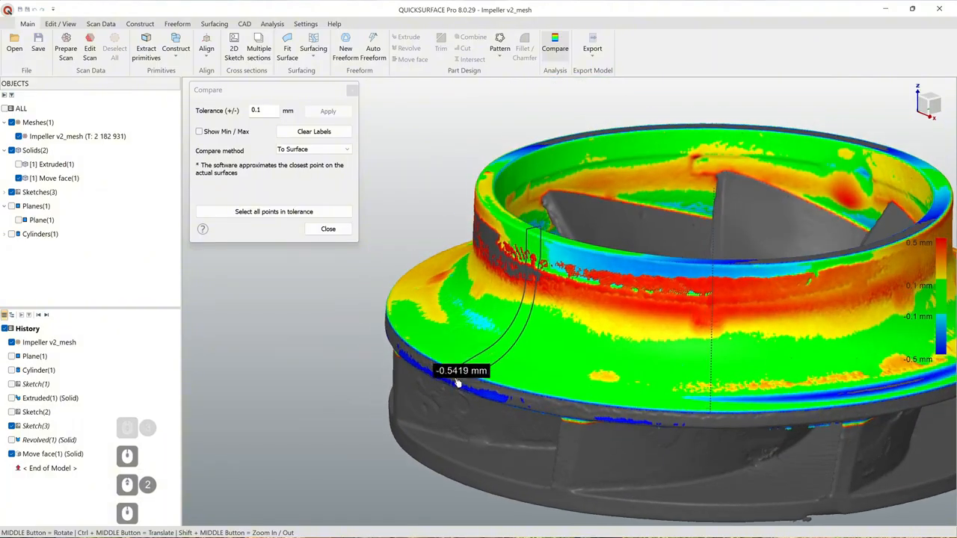
middle_drag(457, 385, 330, 360)
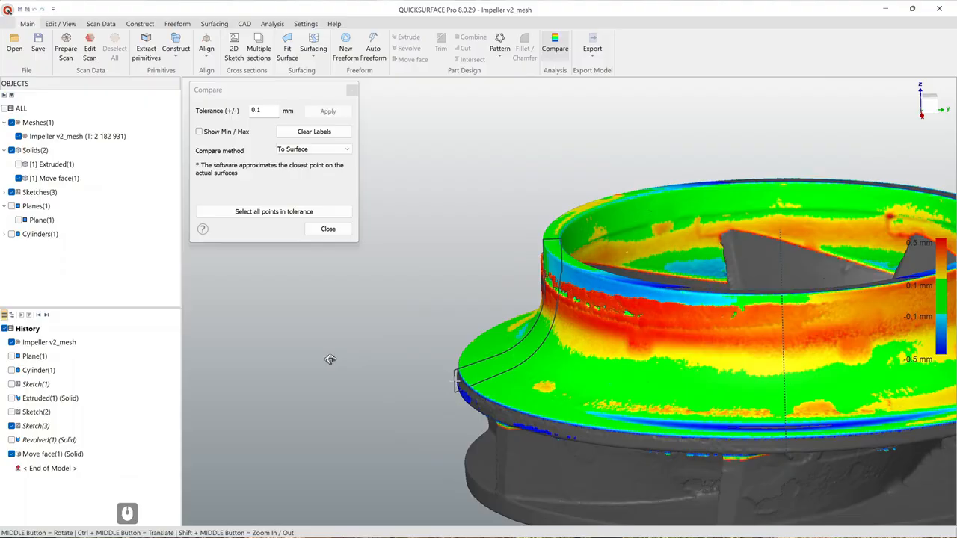
scroll(505, 409, down, 2)
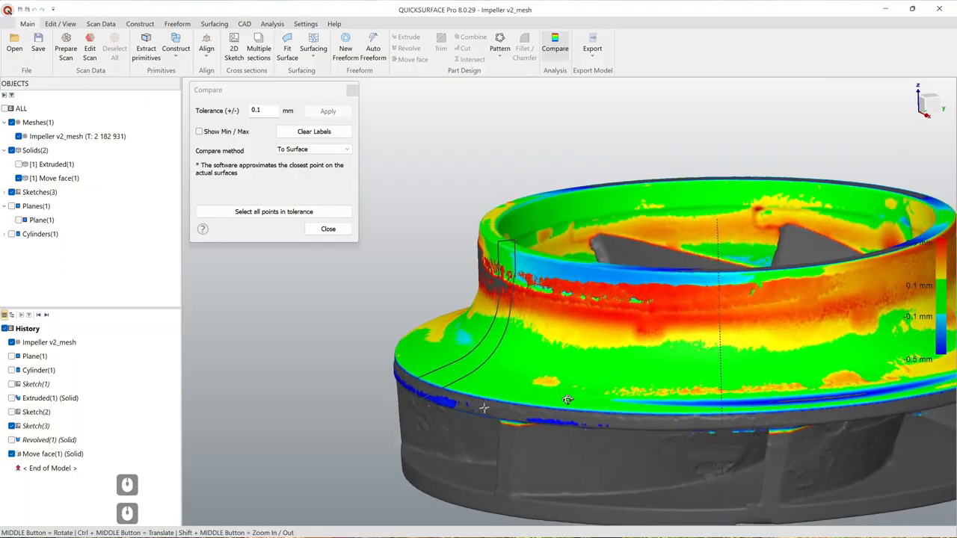
scroll(568, 414, down, 3)
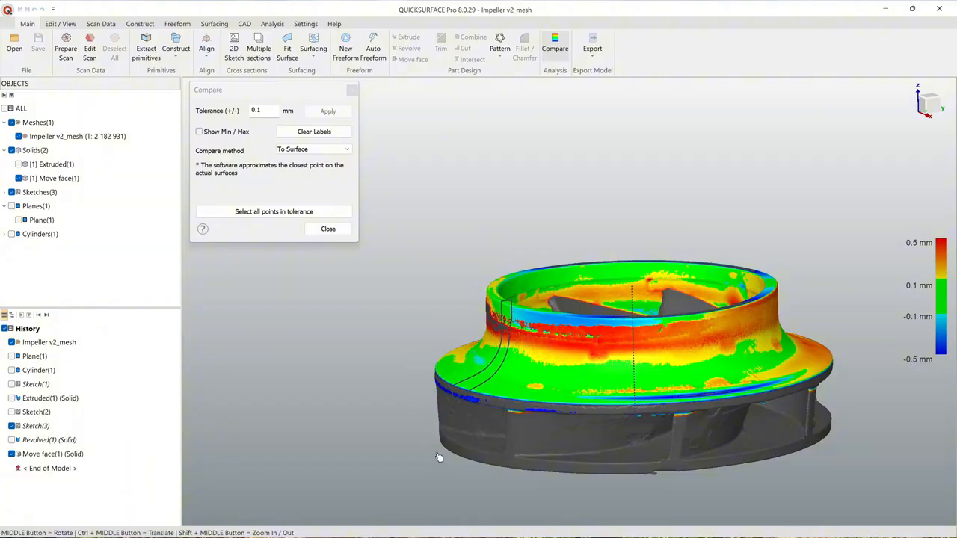
scroll(472, 400, up, 5)
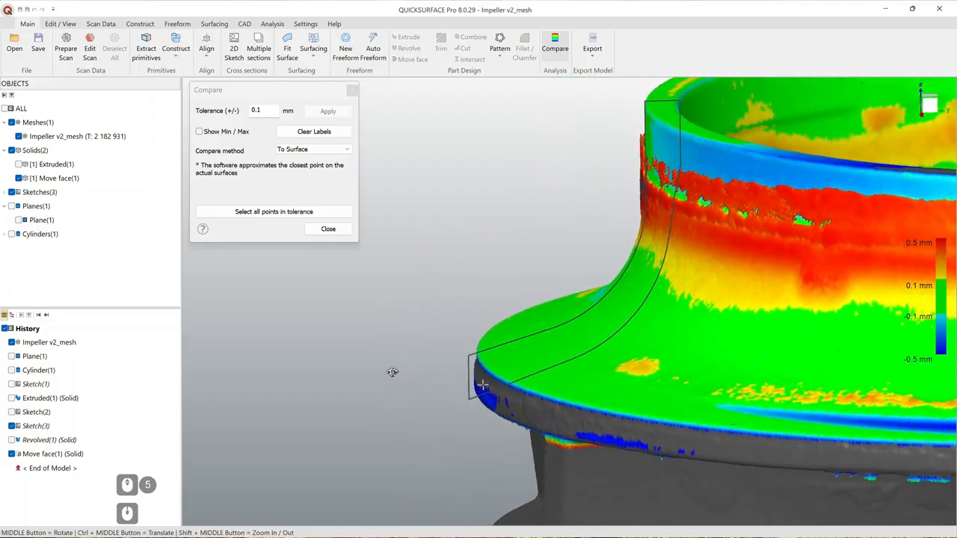
middle_drag(393, 372, 477, 435)
scroll(518, 388, down, 2)
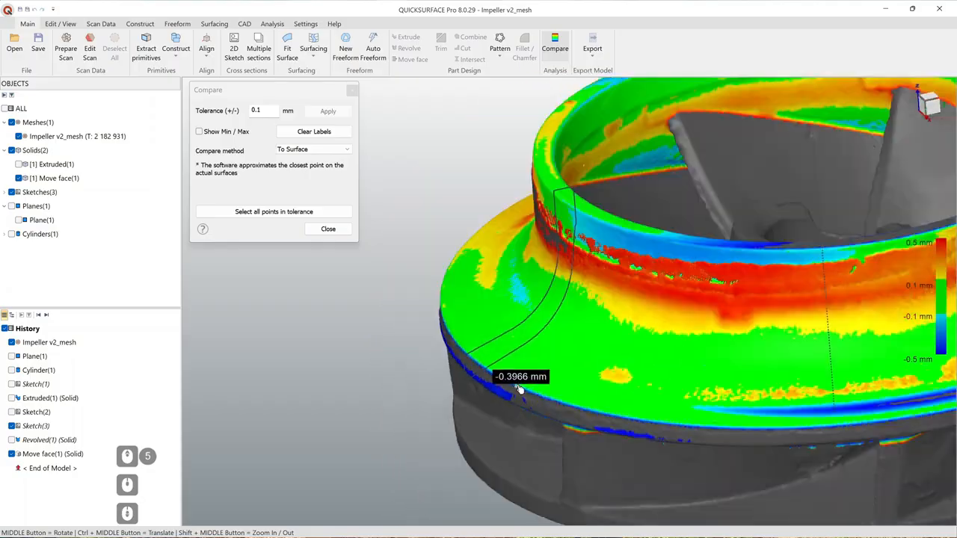
scroll(699, 275, up, 2)
click(314, 226)
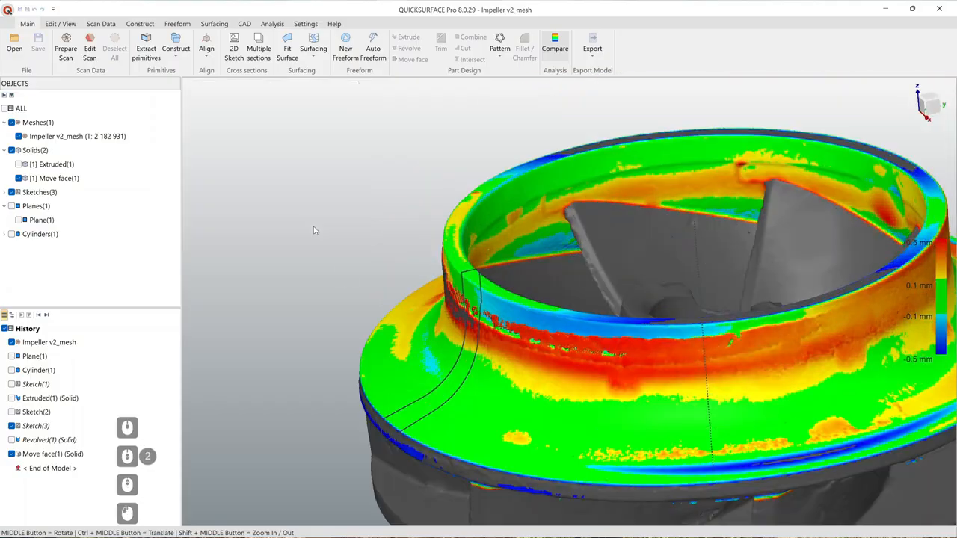
Step: Hide the section sketch and the shroud solid so that only the scanned mesh is displayed
right_click(451, 366)
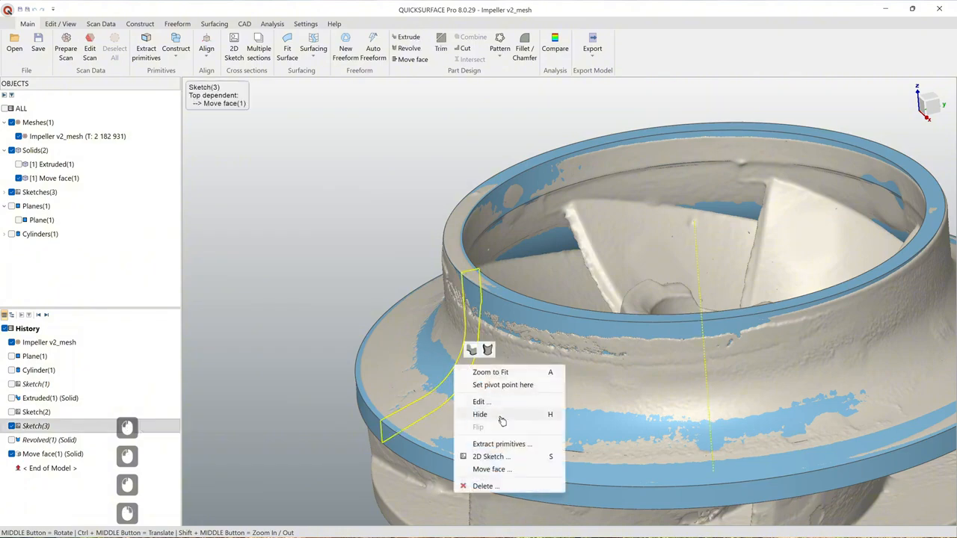
click(498, 417)
scroll(440, 376, down, 2)
scroll(421, 353, up, 3)
click(420, 354)
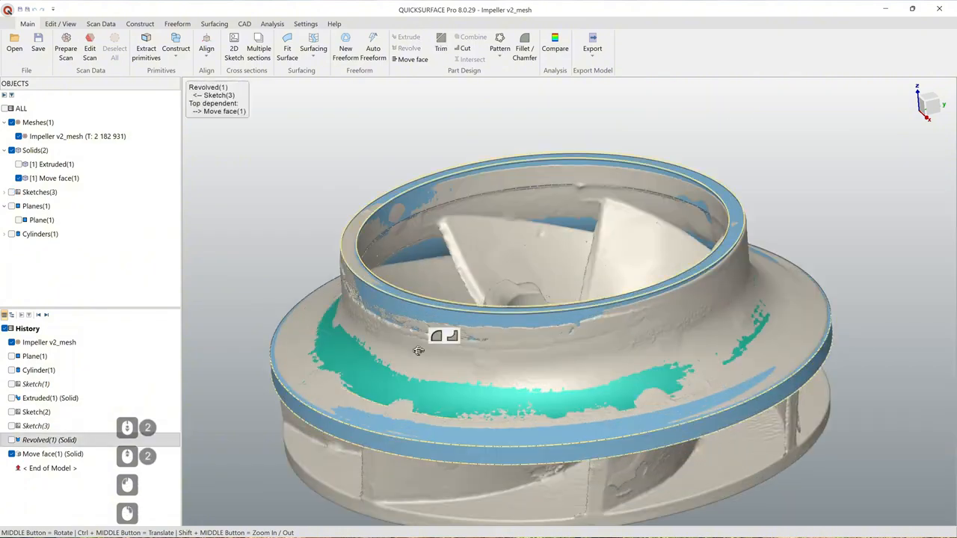
right_click(421, 353)
click(465, 400)
scroll(465, 400, down, 3)
mouse_move(465, 400)
middle_down()
mouse_move(506, 323)
mouse_move(512, 374)
middle_up()
Step: Duplicate the shroud's section sketch and hide the original
click(12, 427)
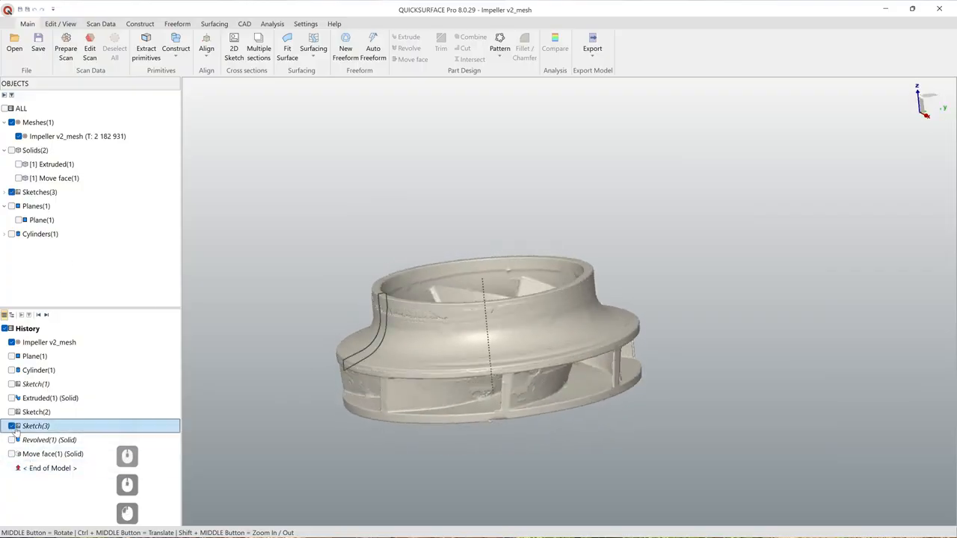
middle_drag(410, 405, 628, 385)
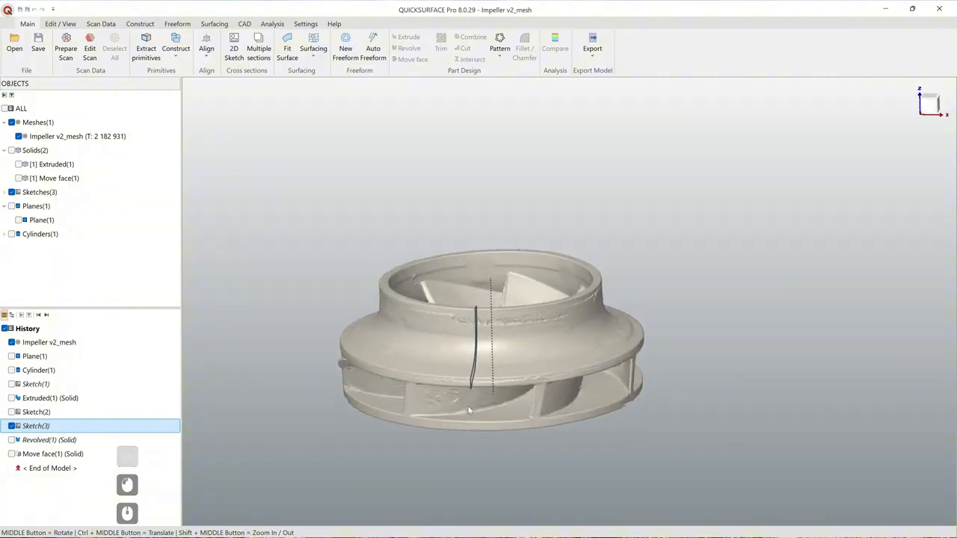
scroll(620, 386, up, 5)
mouse_move(532, 388)
middle_down()
mouse_move(440, 435)
mouse_move(517, 411)
mouse_move(594, 220)
mouse_move(568, 363)
mouse_move(593, 167)
mouse_move(401, 333)
mouse_move(530, 305)
mouse_move(534, 290)
middle_up()
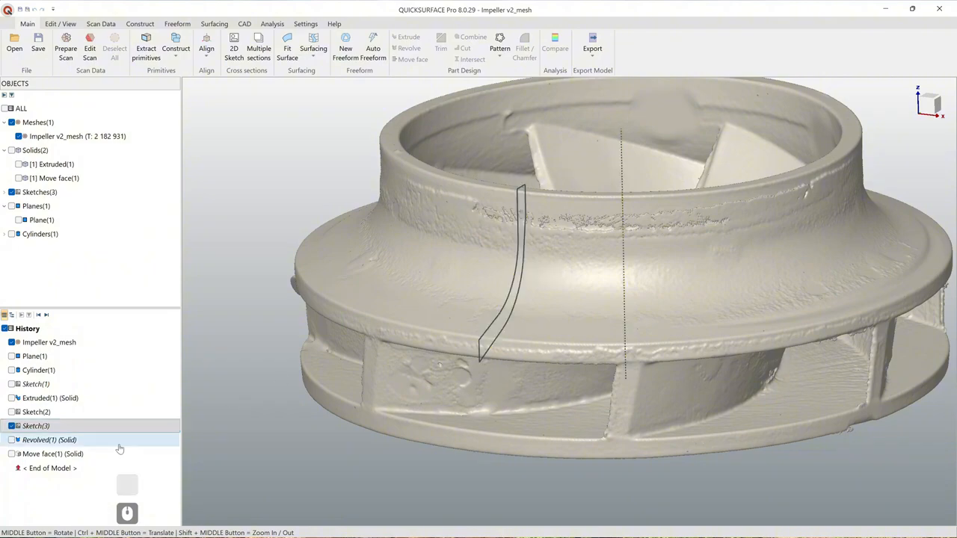
right_click(31, 425)
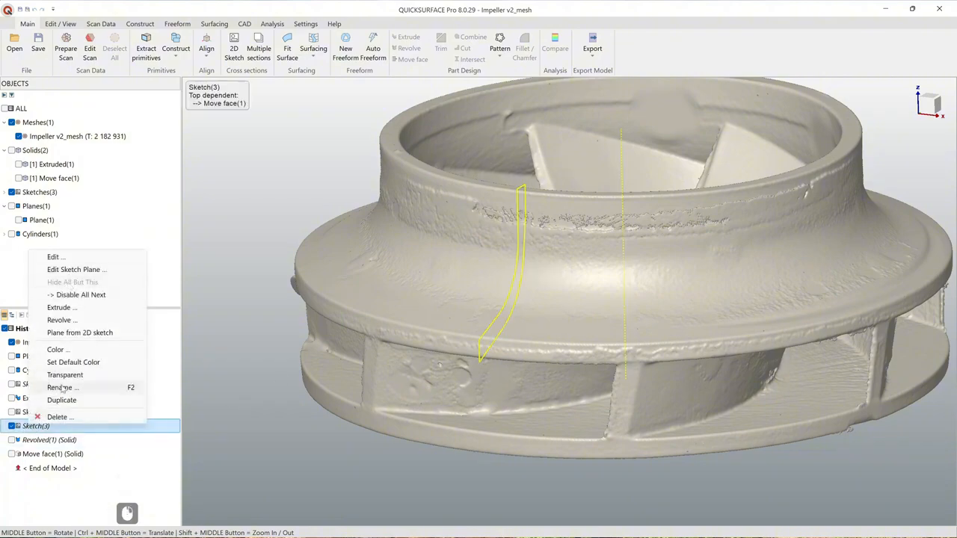
click(61, 401)
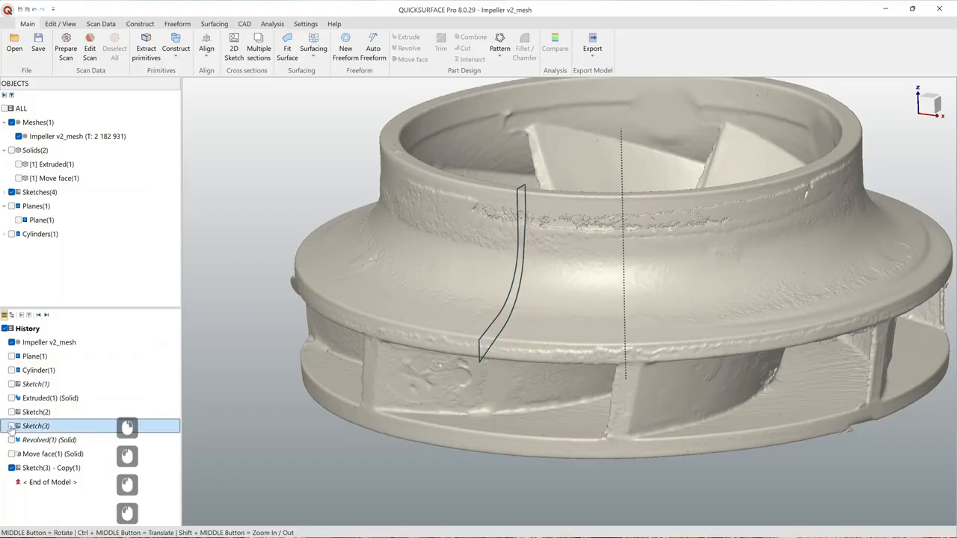
Step: Open the duplicated sketch for editing and delete the shroud profile from it, keeping the vertical centre axis
click(57, 468)
right_click(57, 468)
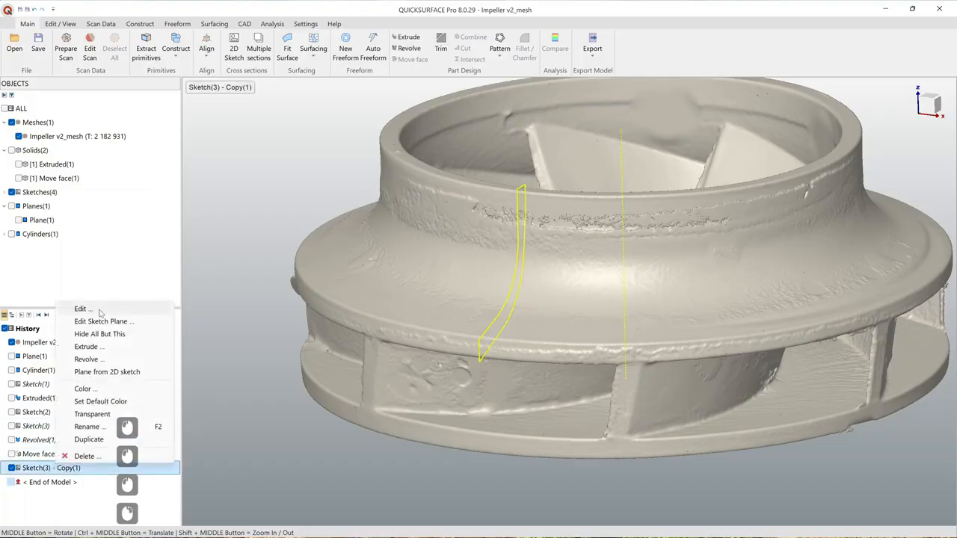
click(82, 309)
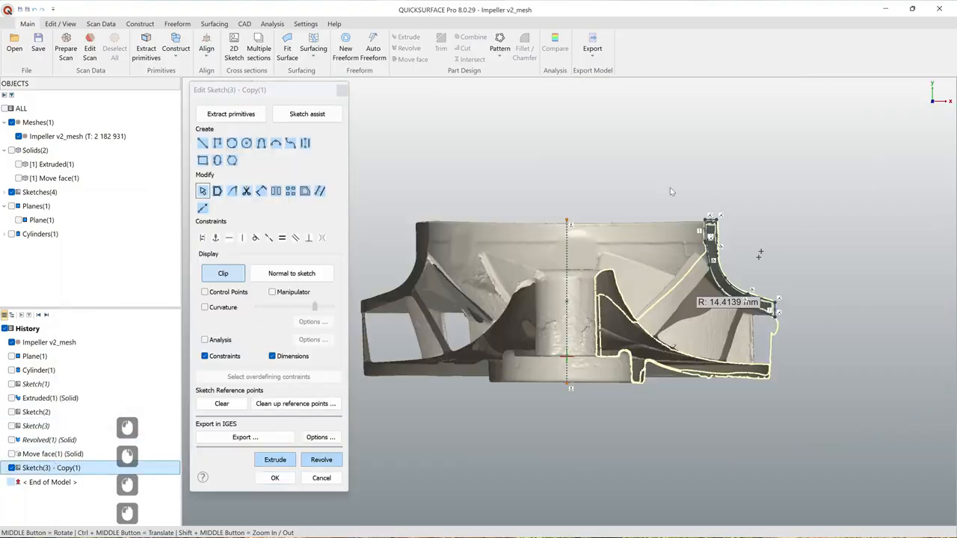
key(Delete)
scroll(792, 375, up, 5)
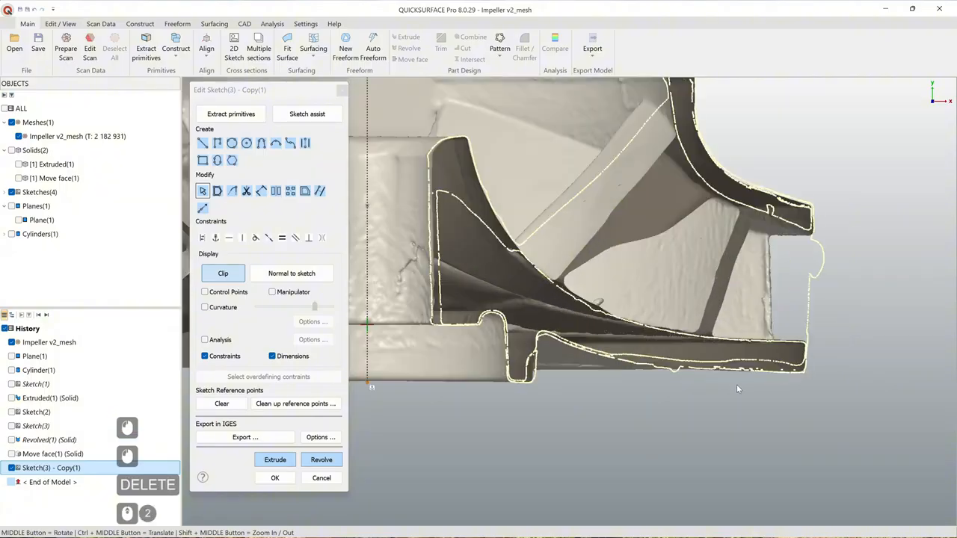
ctrl+middle_drag(686, 347, 677, 402)
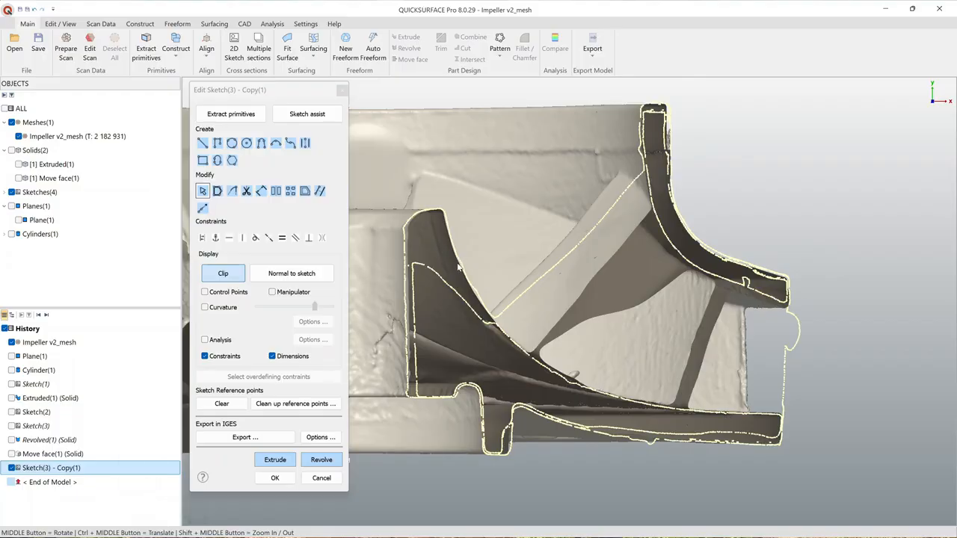
Step: Fit a straight line to the section points along the back plate's upper edge near the outer rim
scroll(774, 422, up, 4)
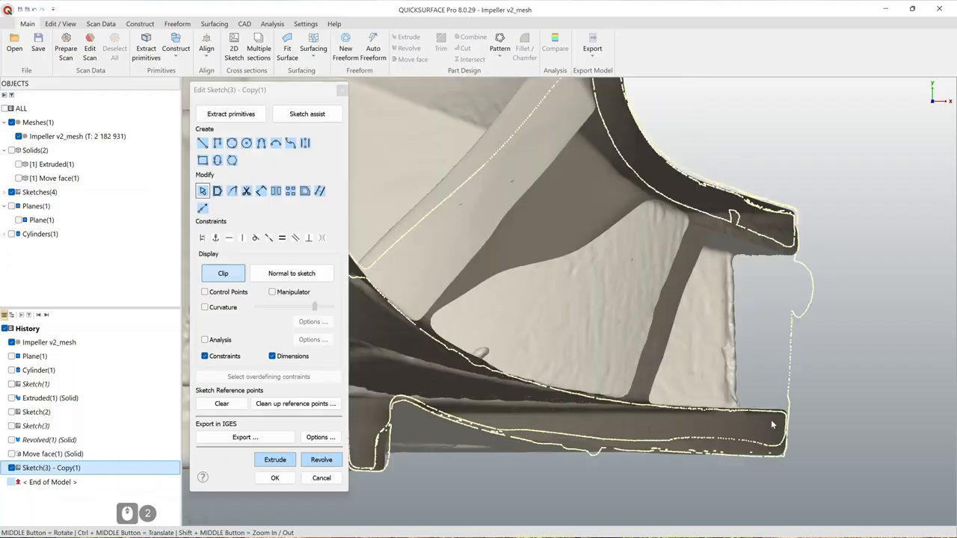
scroll(757, 396, down, 2)
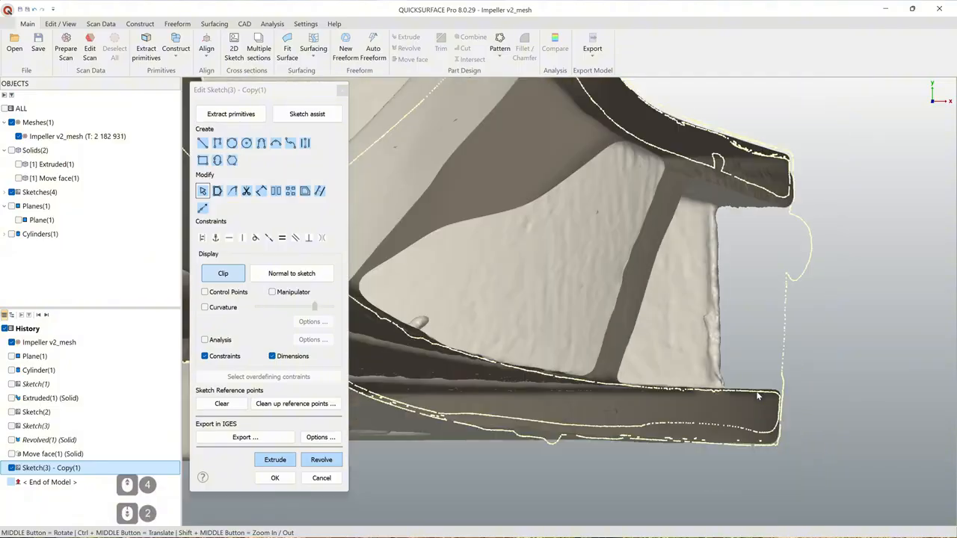
ctrl+middle_drag(685, 389, 683, 388)
scroll(683, 389, up, 2)
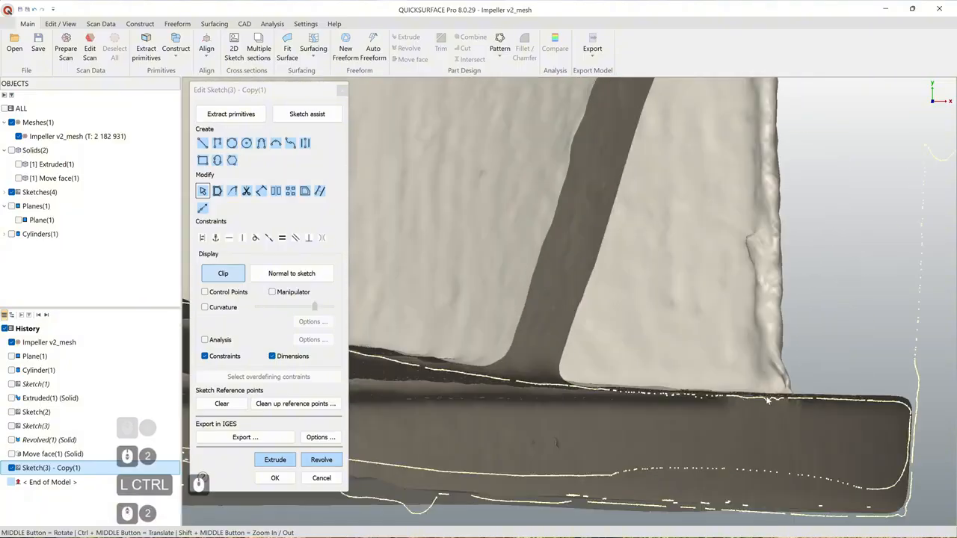
key(shift)
shift+drag(701, 384, 704, 383)
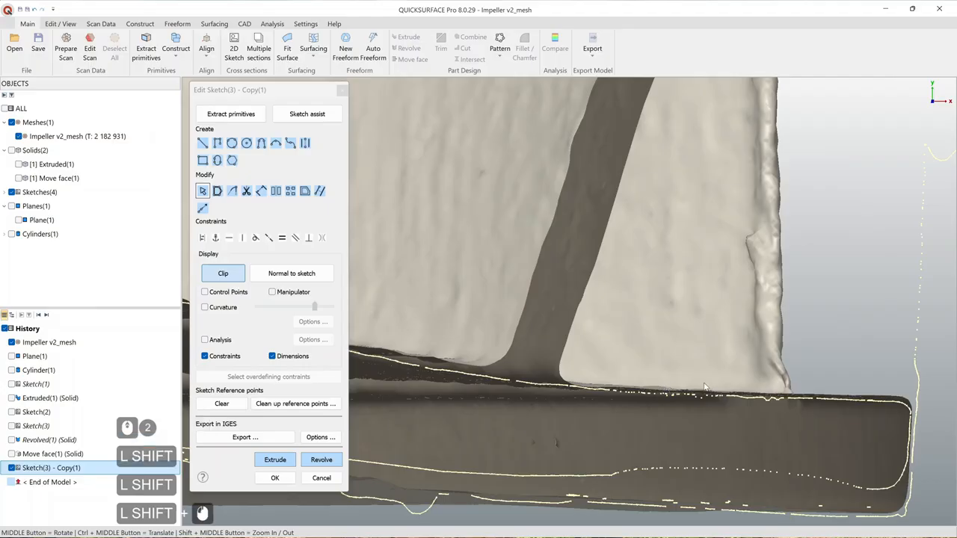
shift+drag(865, 412, 904, 393)
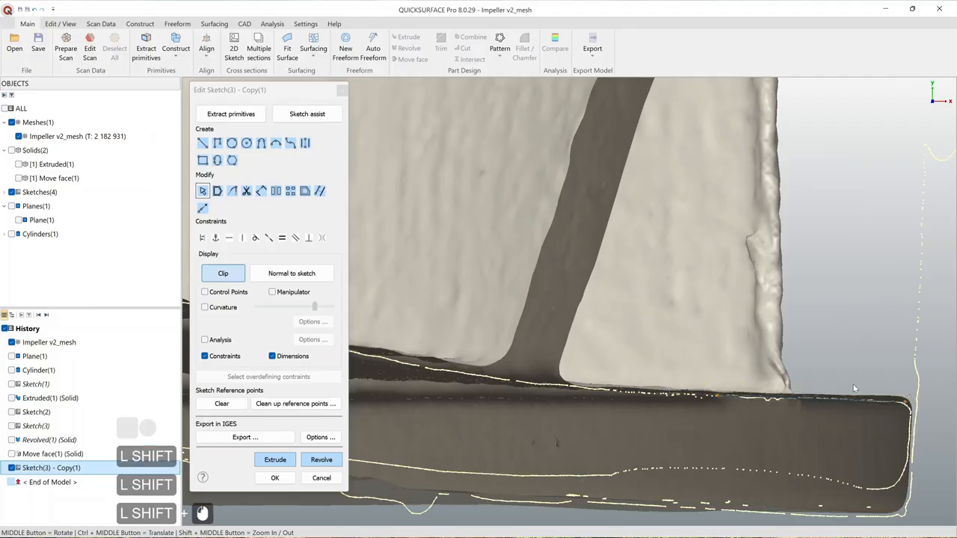
Step: Fit a short straight line to the section points on the hub's outer flank just below its tip
scroll(853, 384, down, 2)
ctrl+middle_drag(600, 293, 733, 324)
scroll(494, 212, up, 2)
scroll(495, 206, up, 1)
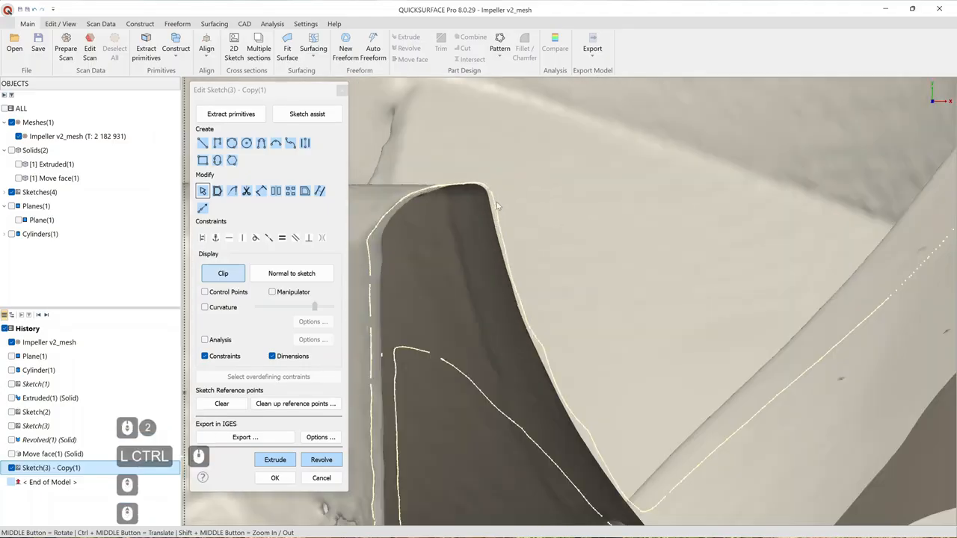
shift+drag(496, 202, 510, 274)
scroll(549, 280, down, 3)
ctrl+middle_drag(593, 296, 553, 276)
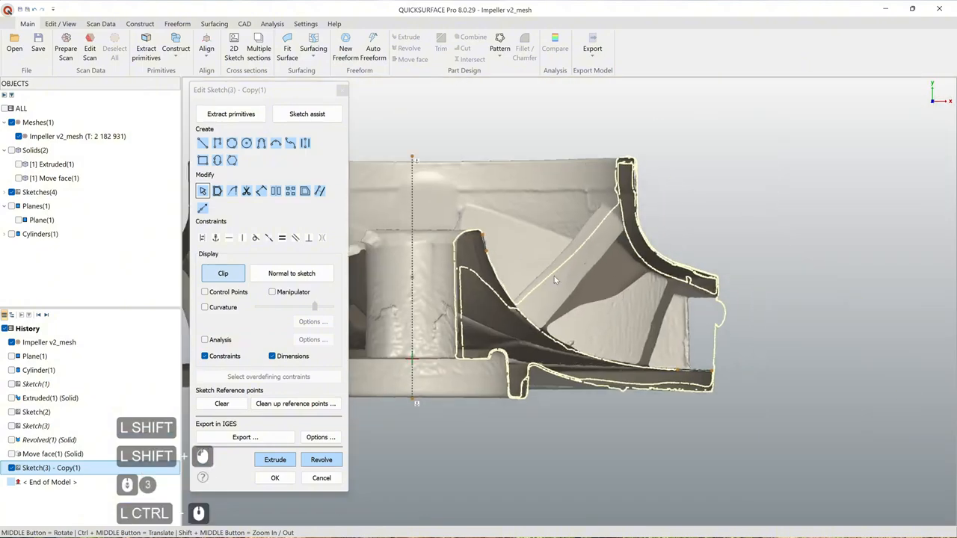
Step: Try to join the hub line and the back plate line with an arc pulled onto the curved section
scroll(554, 275, up, 1)
mouse_move(456, 232)
ctrl+mouse_down()
mouse_move(494, 352)
mouse_move(676, 417)
mouse_move(746, 416)
ctrl+mouse_up()
mouse_move(509, 405)
ctrl+mouse_down()
mouse_move(455, 406)
mouse_move(463, 415)
mouse_move(464, 400)
ctrl+mouse_up()
key(ctrl+z)
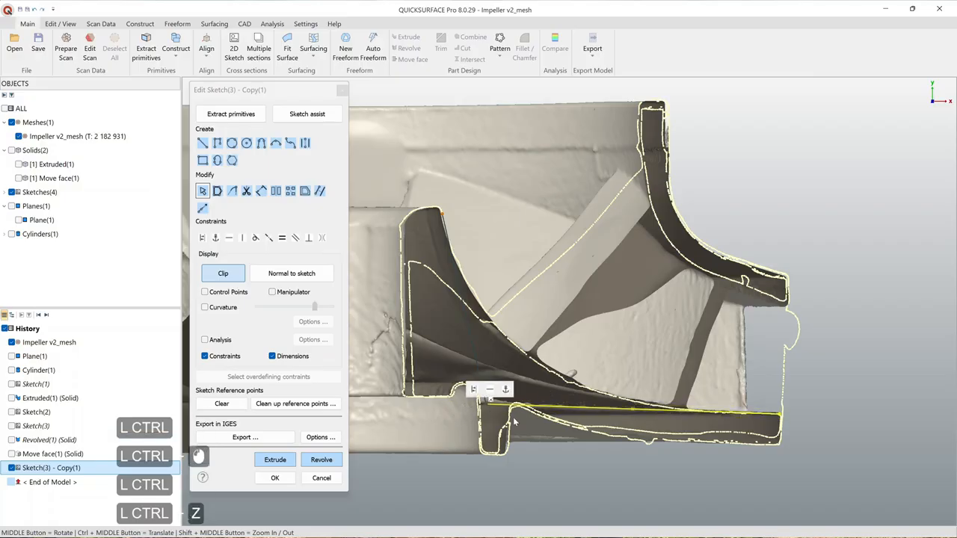
click(568, 463)
ctrl+click(458, 410)
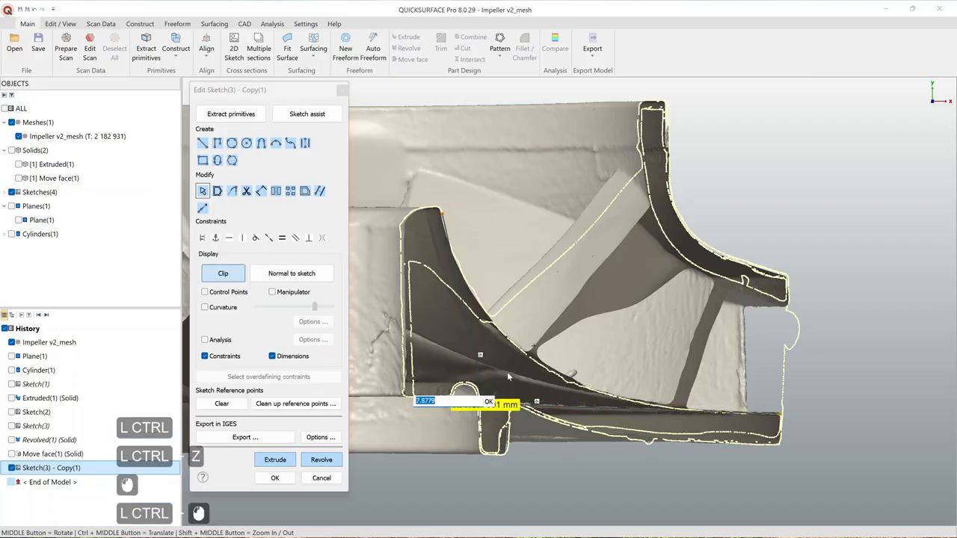
scroll(507, 372, up, 2)
click(489, 406)
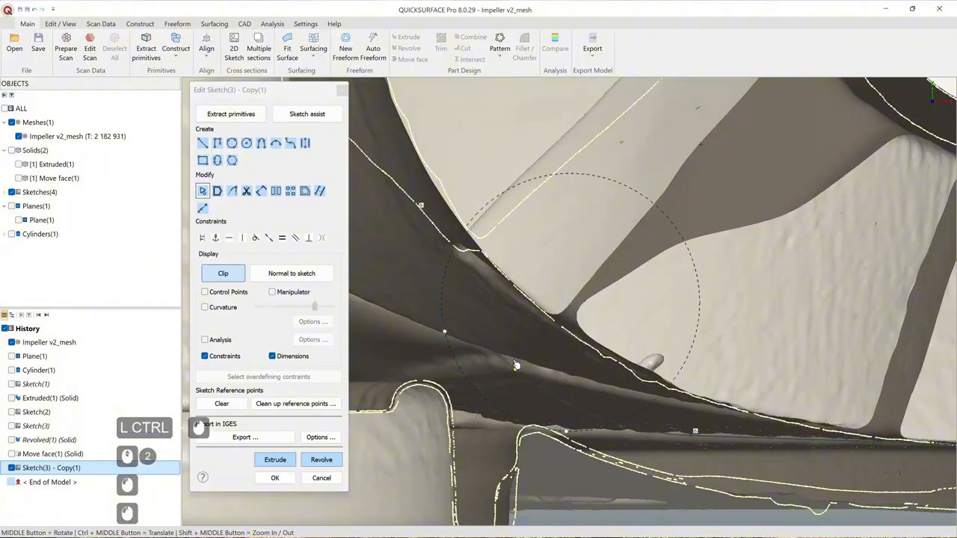
drag(540, 327, 546, 318)
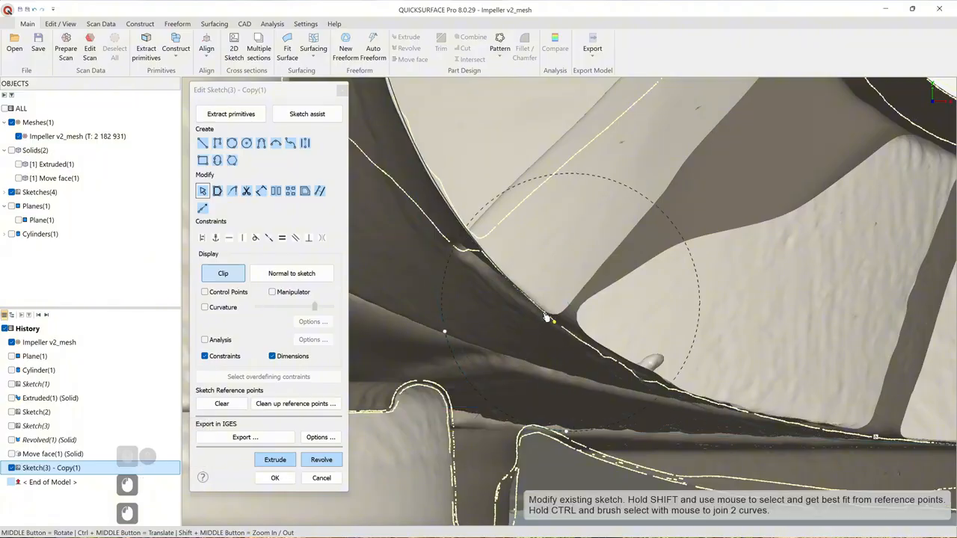
scroll(540, 323, down, 2)
ctrl+middle_drag(500, 282, 464, 326)
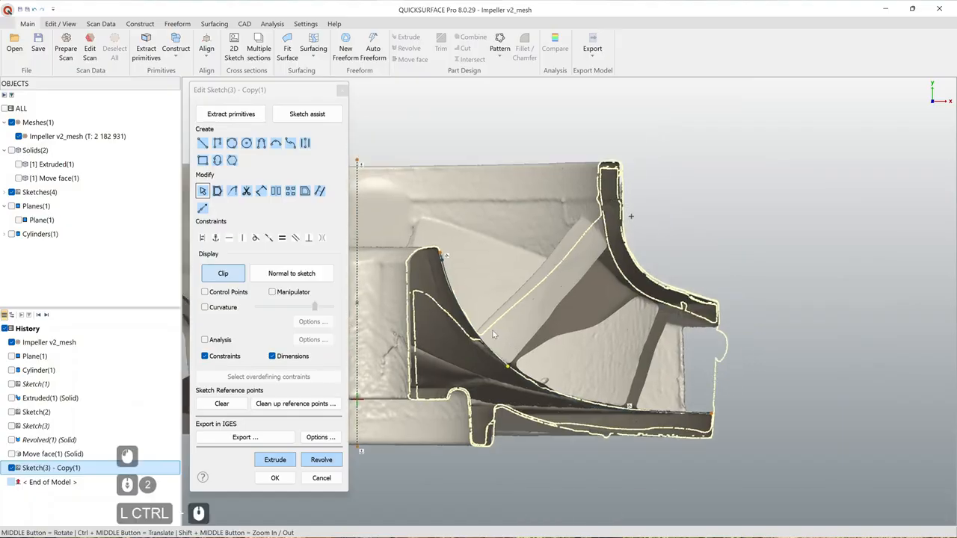
Step: Undo the arc that joins the hub line and the back plate line
scroll(458, 319, up, 1)
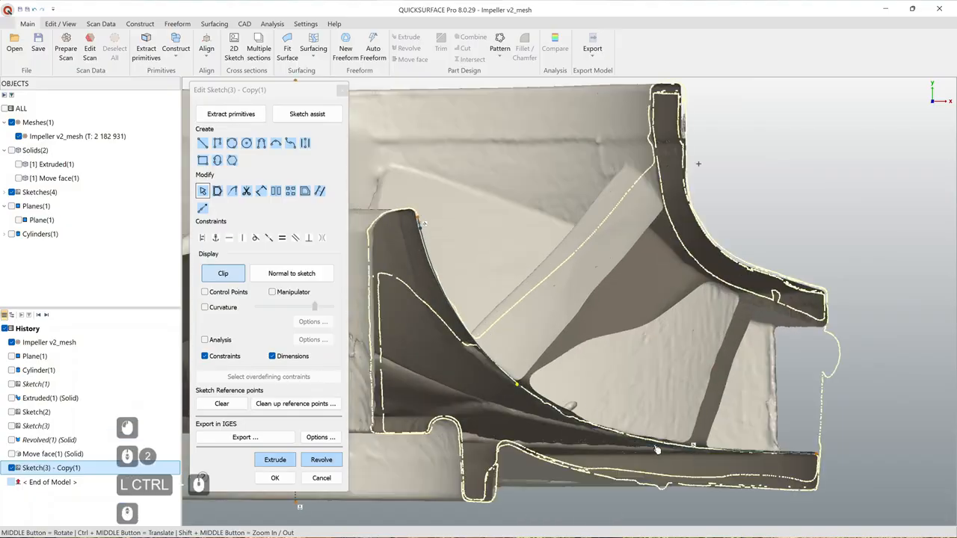
key(ctrl+z)
key(ctrl+z)
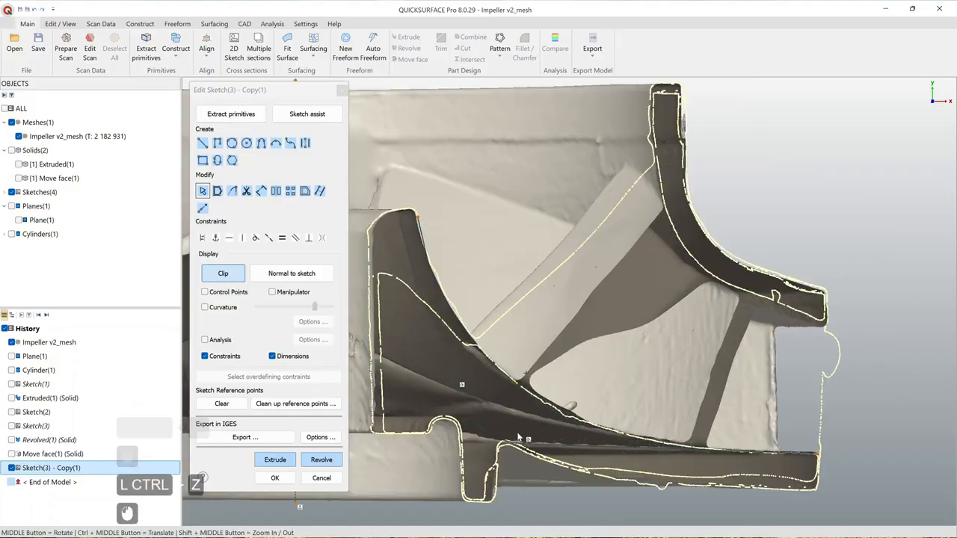
key(ctrl+z)
Step: Draw a spline along the curved section from the hub line's lower end to the back plate line's inner end
click(566, 347)
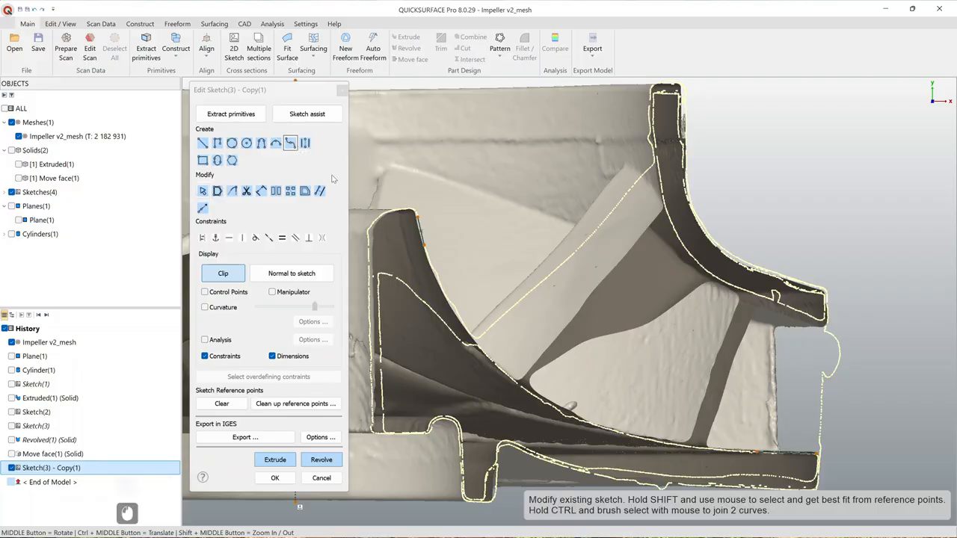
ctrl+click(482, 352)
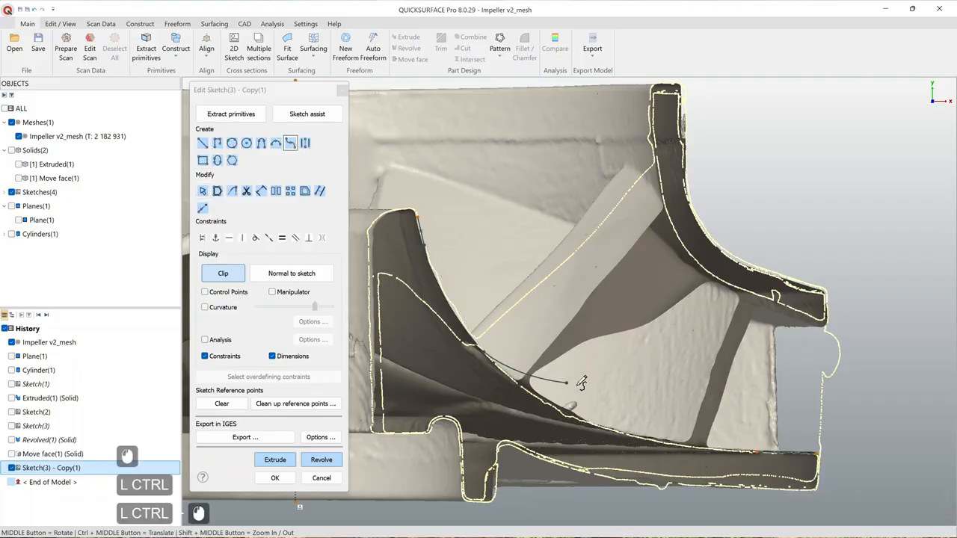
ctrl+click(610, 430)
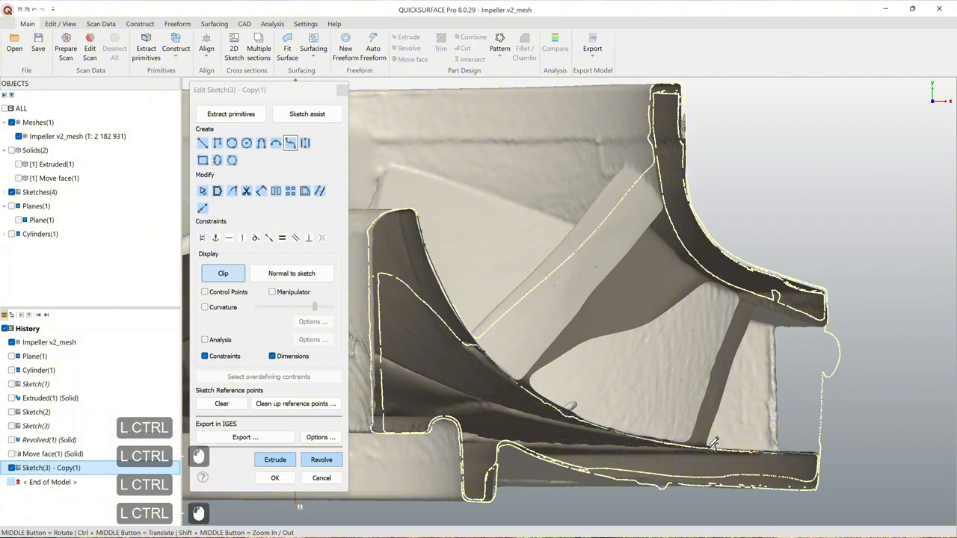
ctrl+click(688, 449)
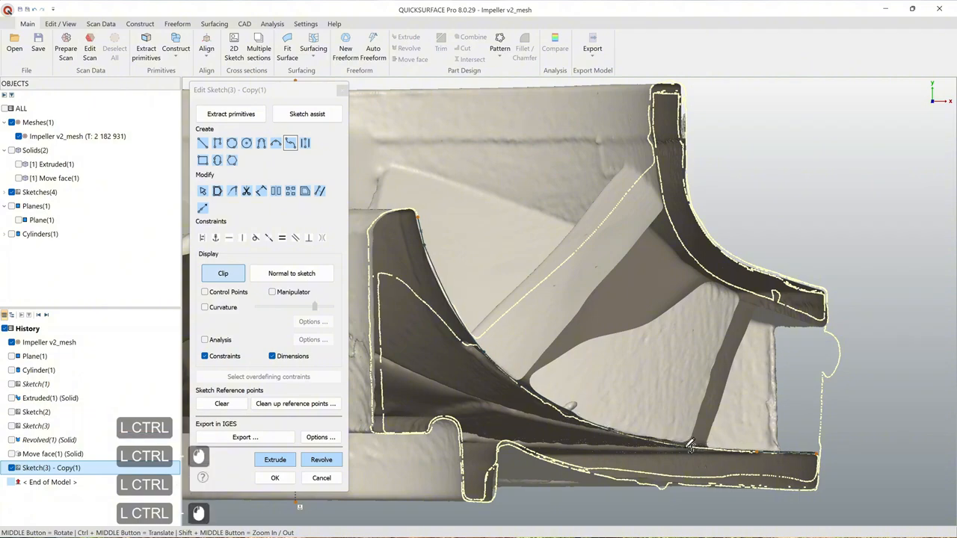
click(761, 450)
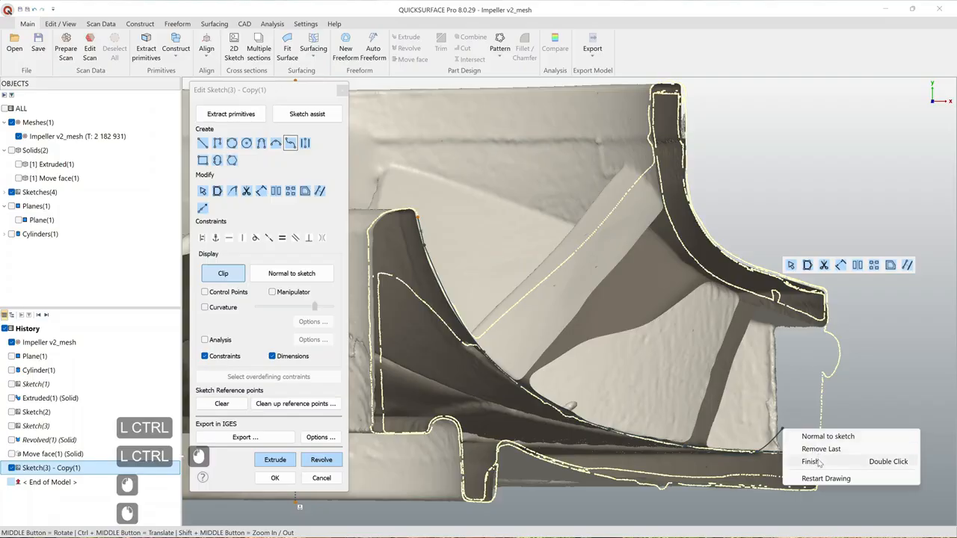
scroll(757, 451, up, 2)
key(Escape)
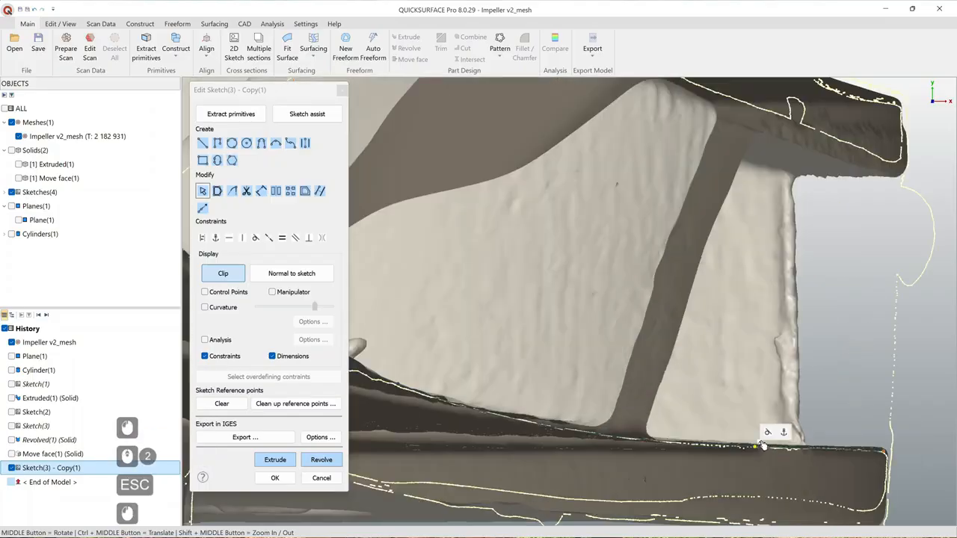
Step: Make the spline tangent to the back plate line and the hub line at its two ends
scroll(757, 450, down, 3)
ctrl+middle_drag(458, 279, 482, 302)
scroll(482, 302, up, 3)
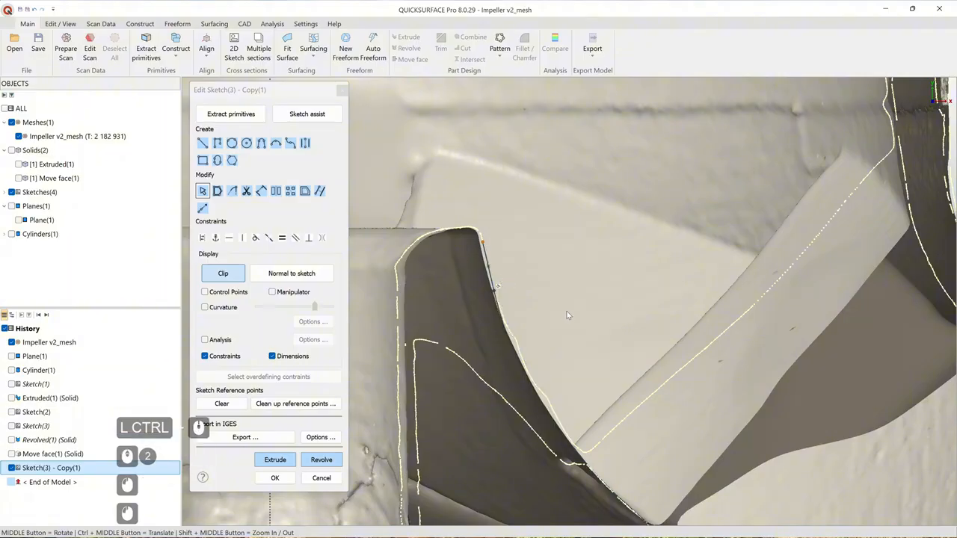
Step: Extend the short hub line upward past the tip of the hub section
scroll(567, 316, down, 2)
ctrl+middle_drag(553, 310, 526, 300)
click(446, 214)
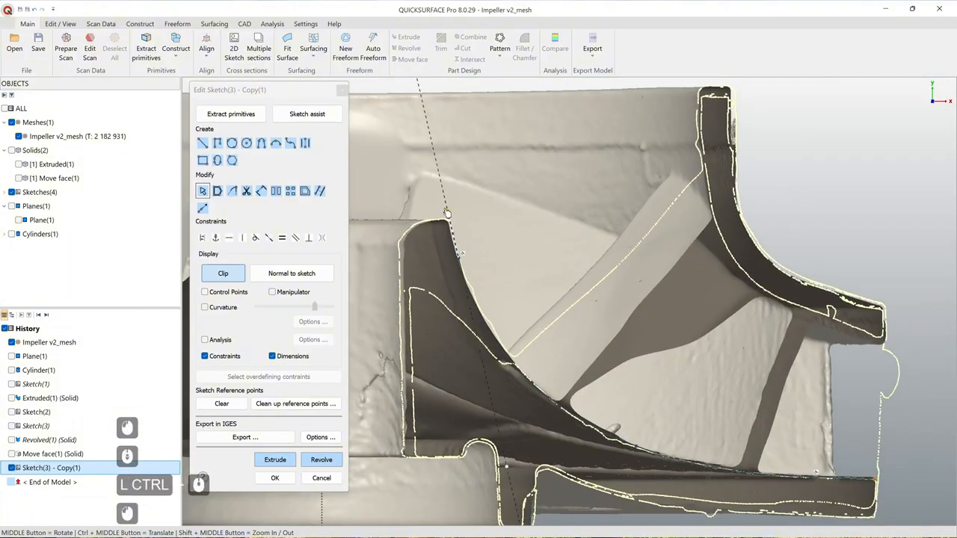
Step: Move the spline's intermediate point onto the scanned section along the hub's curved surface
scroll(535, 323, up, 2)
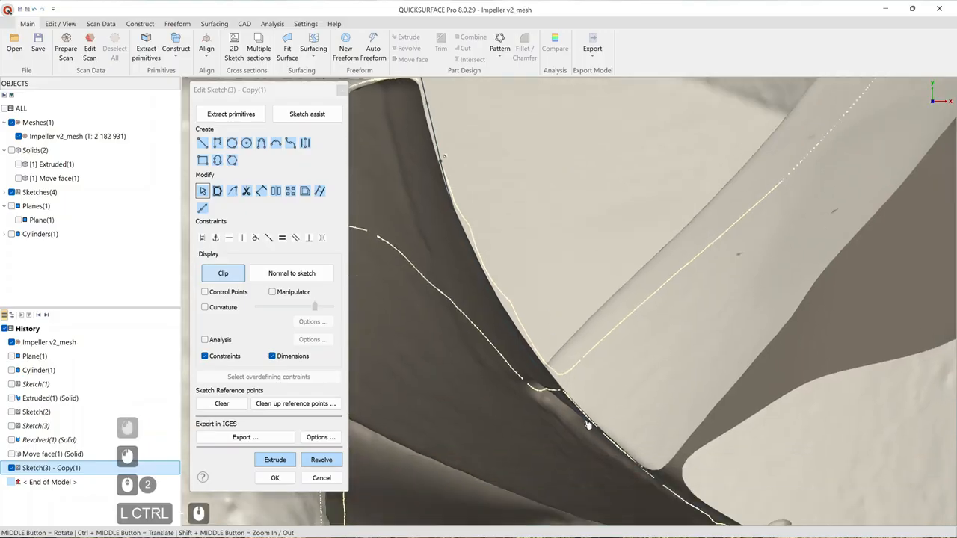
scroll(587, 424, down, 3)
ctrl+middle_drag(647, 412, 614, 398)
scroll(618, 466, up, 3)
middle_click(600, 463)
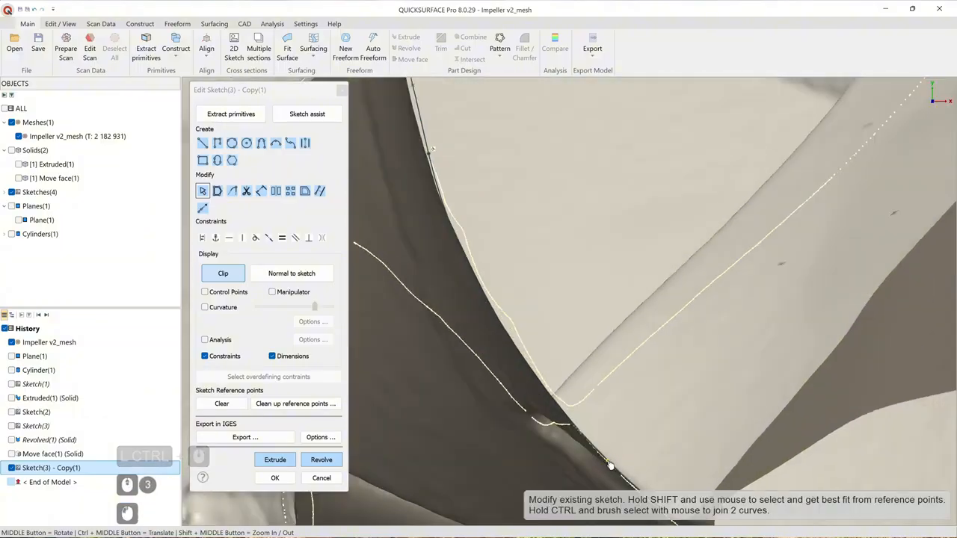
scroll(590, 405, down, 2)
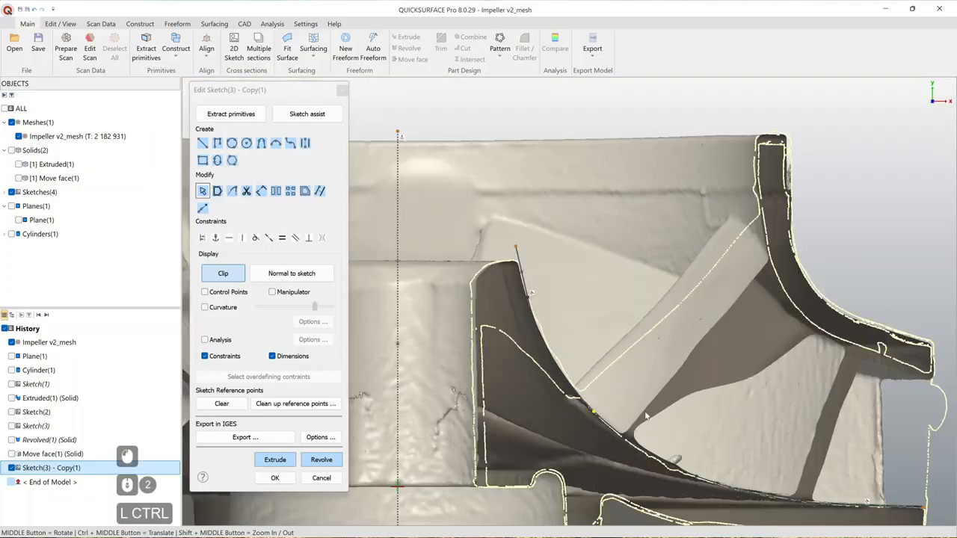
Step: Extend the back plate line beyond the outer rim and align it with the plate's upper edge
ctrl+scroll(621, 407, up, 2)
ctrl+middle_drag(689, 425, 461, 379)
scroll(768, 416, down, 1)
ctrl+middle_drag(768, 417, 665, 405)
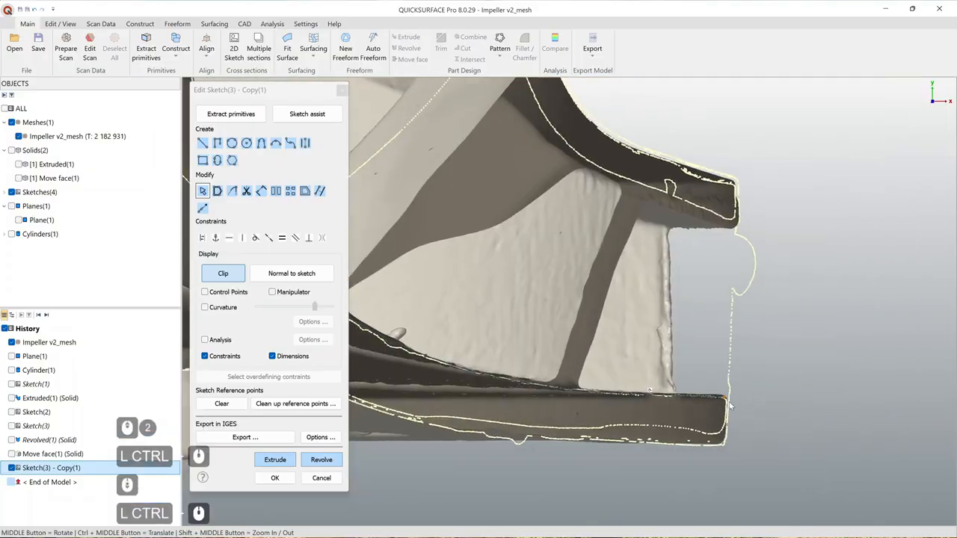
drag(725, 398, 727, 402)
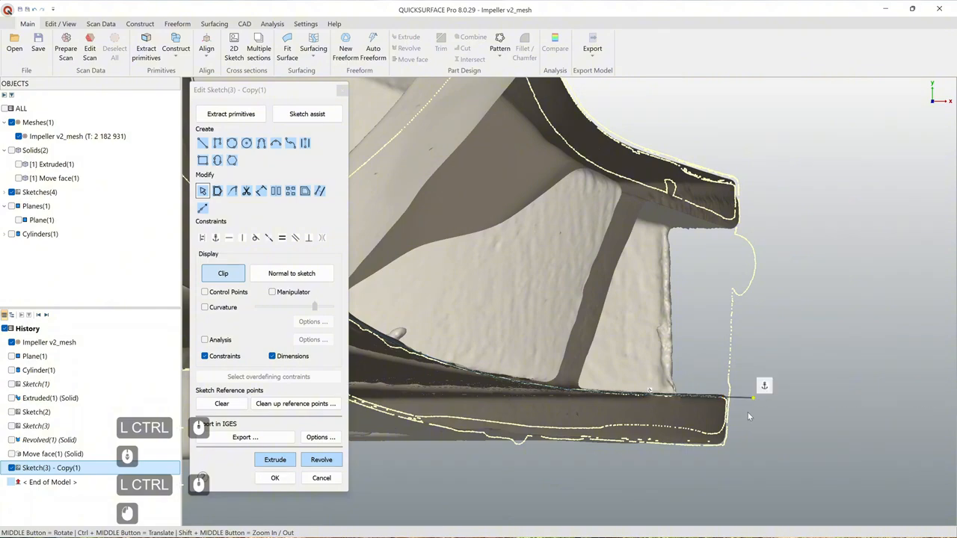
scroll(701, 401, up, 2)
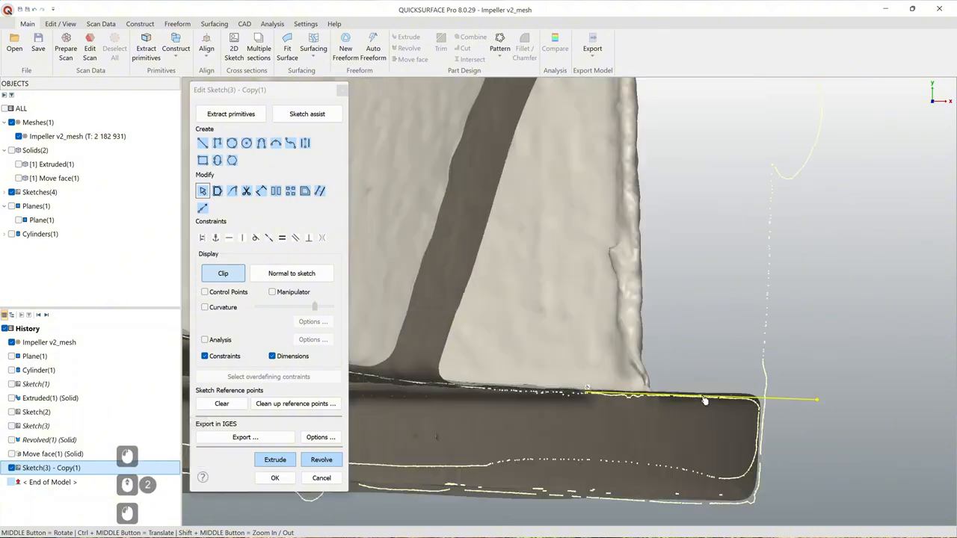
click(855, 422)
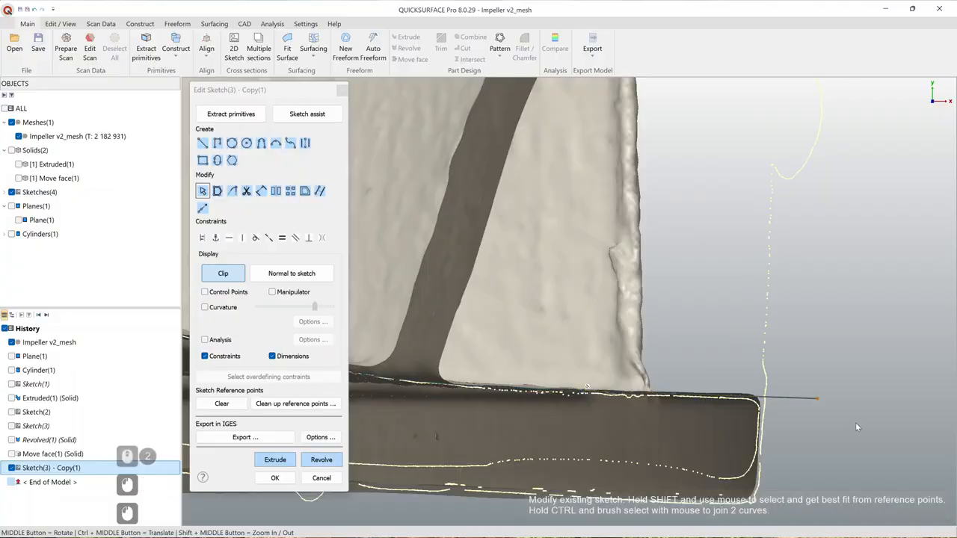
Step: Check the spline against the section and fine-tune the extended hub line to follow the hub's flank near its tip
ctrl+middle_drag(499, 390, 734, 416)
ctrl+middle_drag(402, 346, 661, 399)
scroll(662, 400, down, 5)
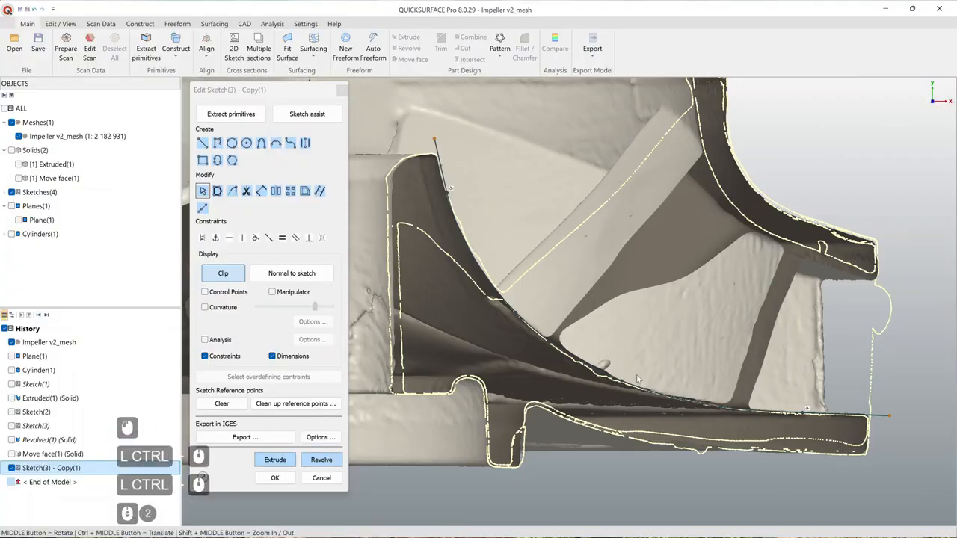
scroll(623, 390, up, 2)
scroll(422, 179, up, 2)
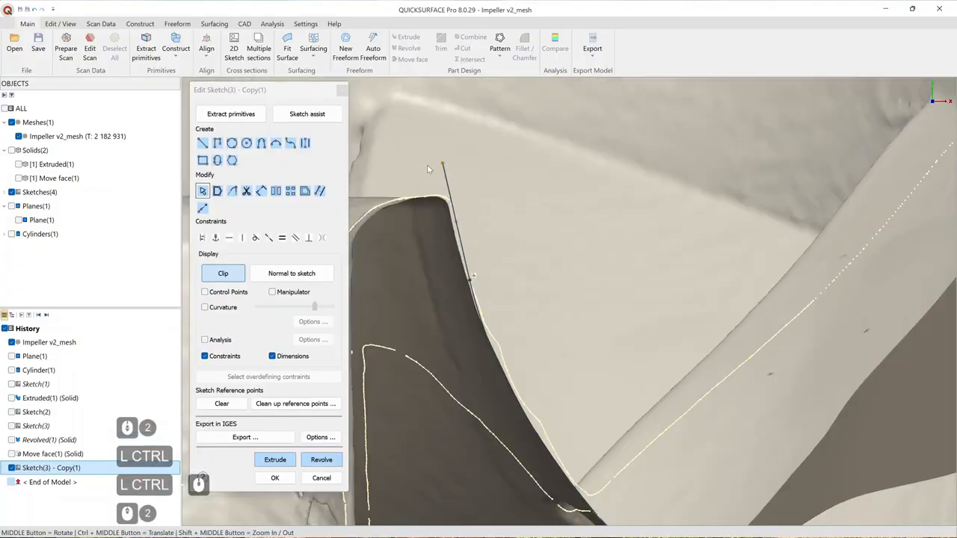
scroll(428, 169, down, 3)
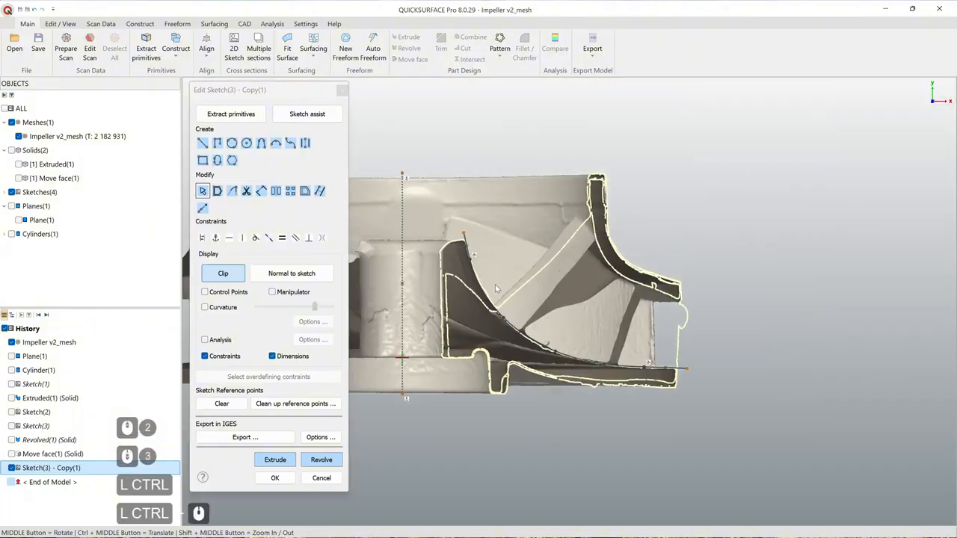
scroll(466, 241, up, 4)
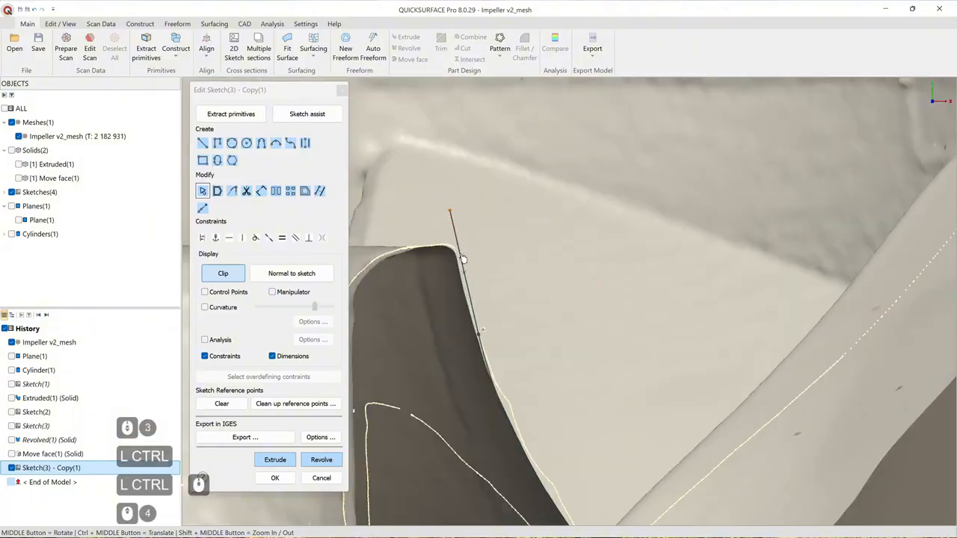
click(460, 258)
click(517, 274)
scroll(517, 274, down, 2)
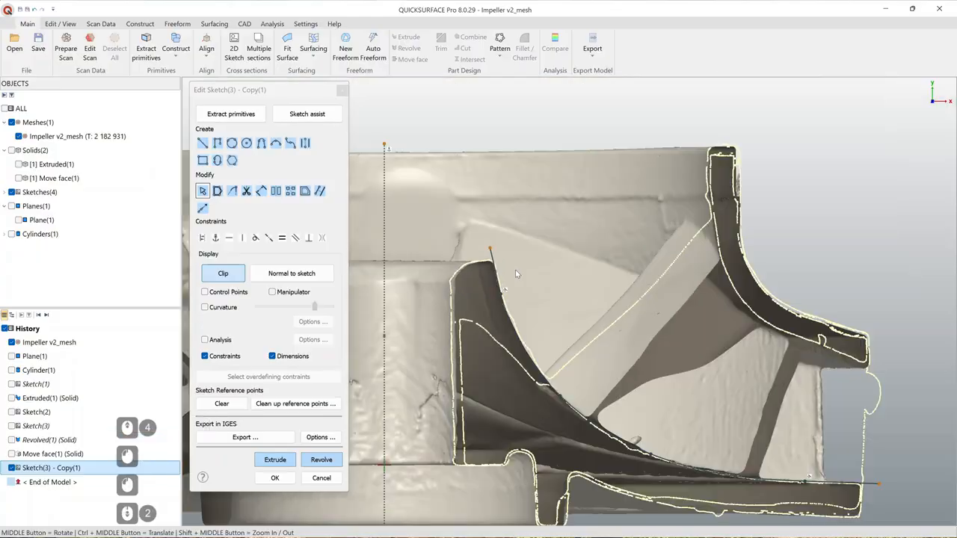
ctrl+middle_drag(540, 304, 499, 263)
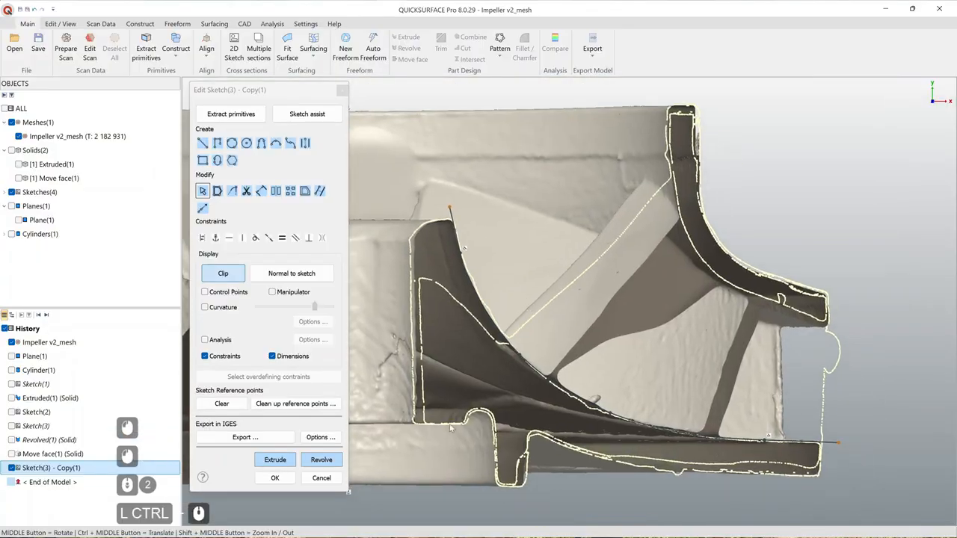
Step: Revolve the hub and back plate profile a full turn into a new surface and show its sketch again
click(322, 460)
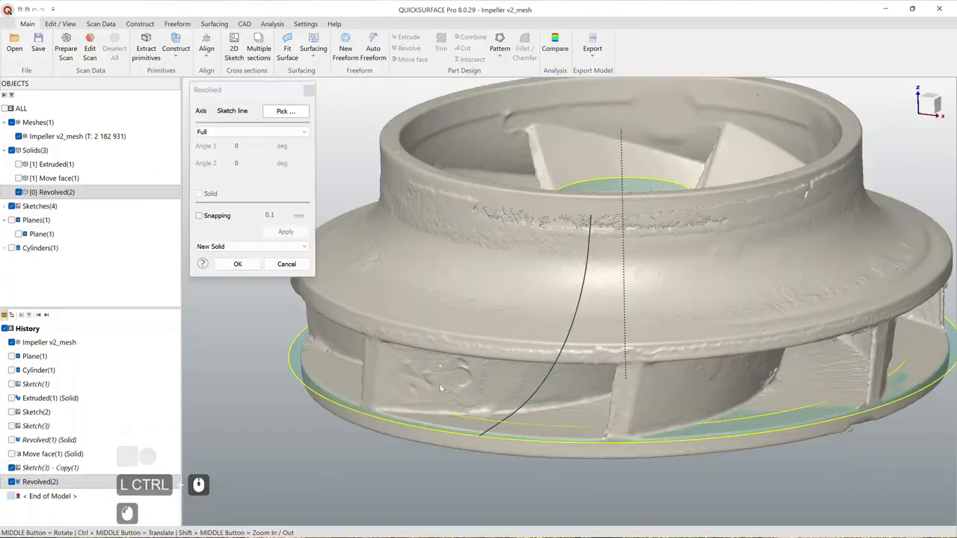
click(238, 264)
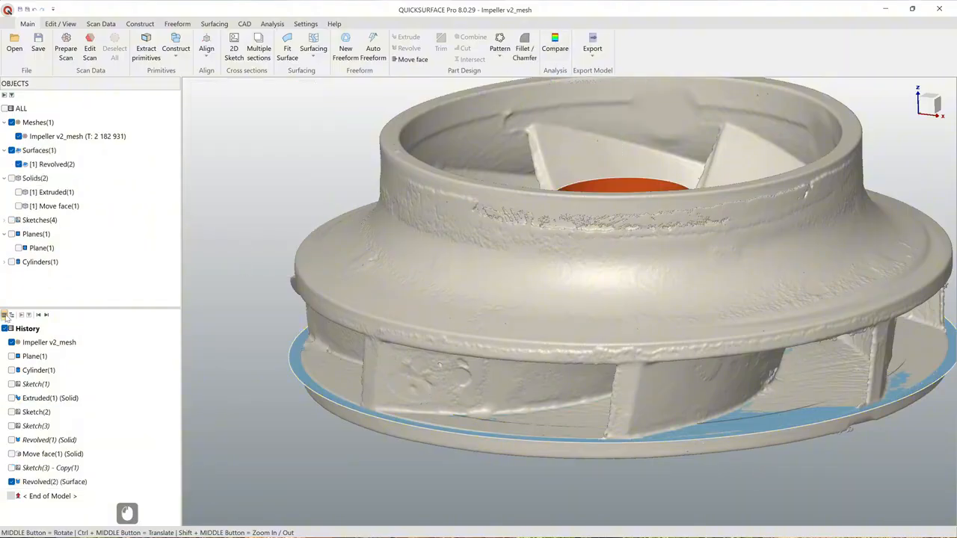
click(13, 468)
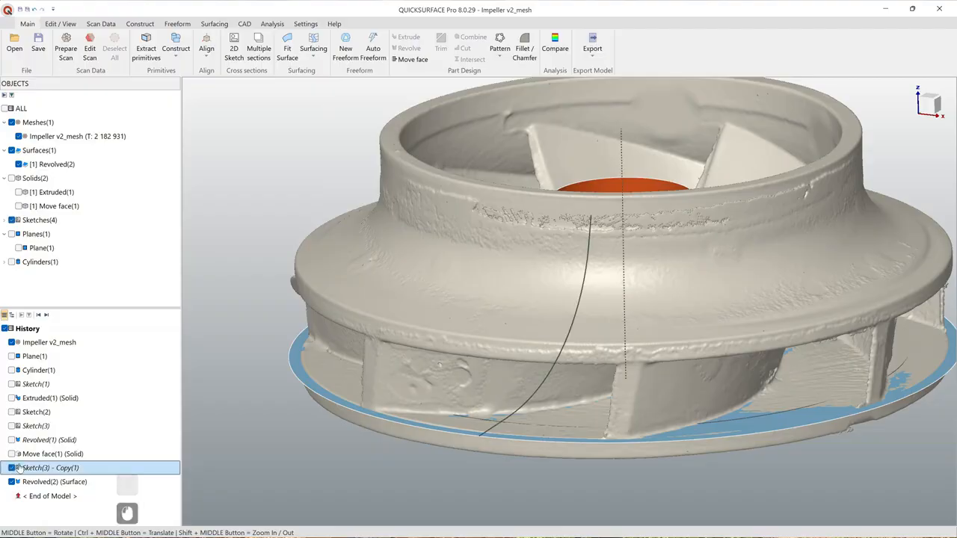
Step: Compare the scan with the revolved surface and examine the deviations across the back plate's upper face from several angles
click(562, 44)
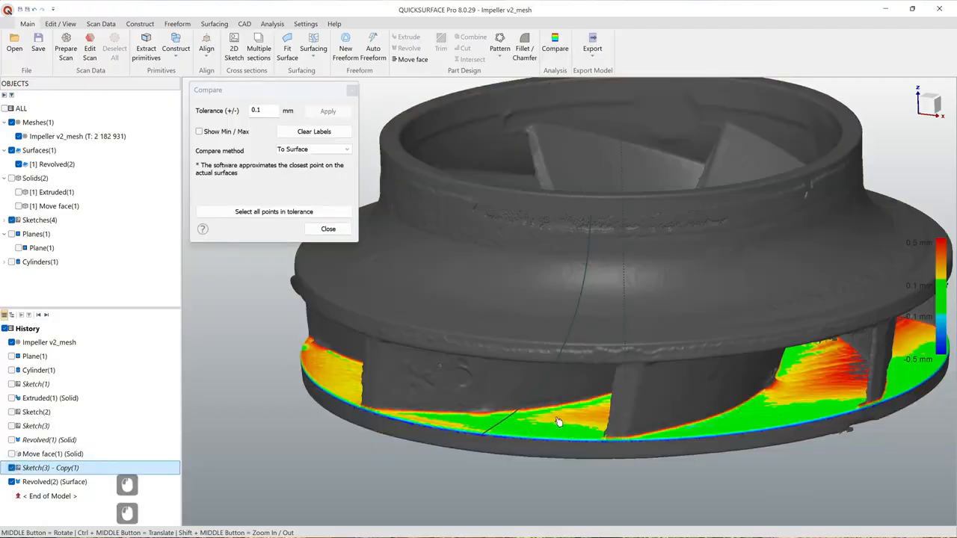
middle_drag(571, 413, 551, 395)
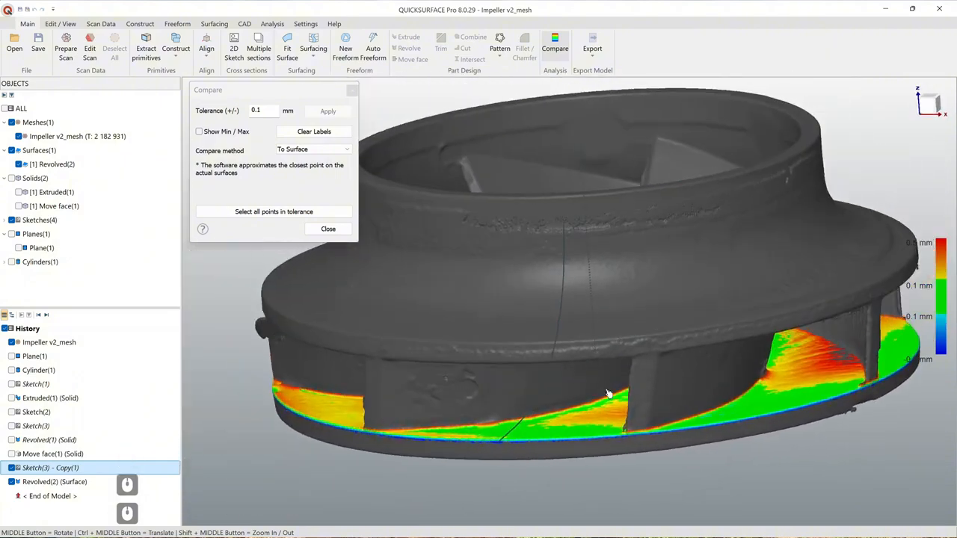
scroll(551, 395, down, 4)
middle_drag(495, 386, 638, 294)
scroll(570, 396, up, 3)
click(328, 228)
click(328, 420)
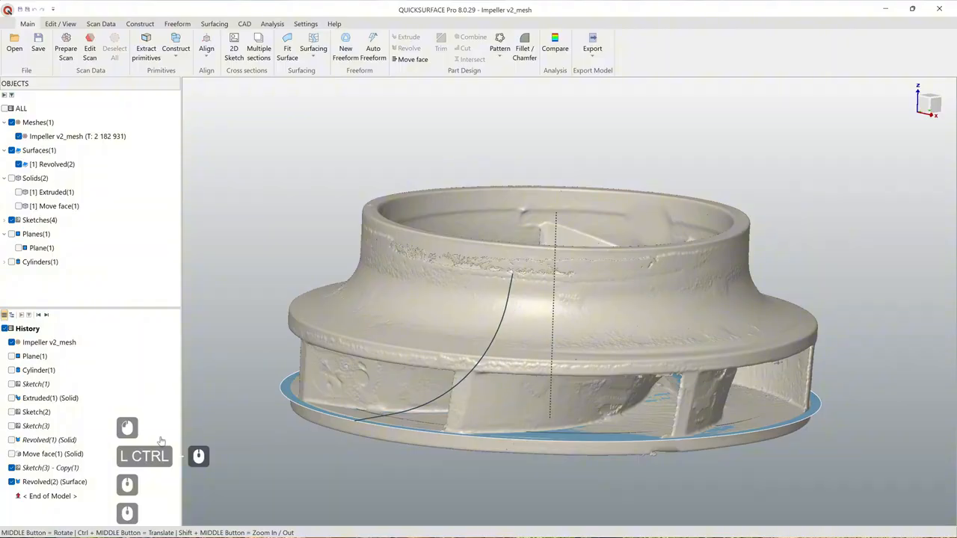
Step: Reopen the copied profile sketch and examine the scan section along the hub flank and the underside of the back plate
click(75, 467)
right_click(75, 467)
click(88, 301)
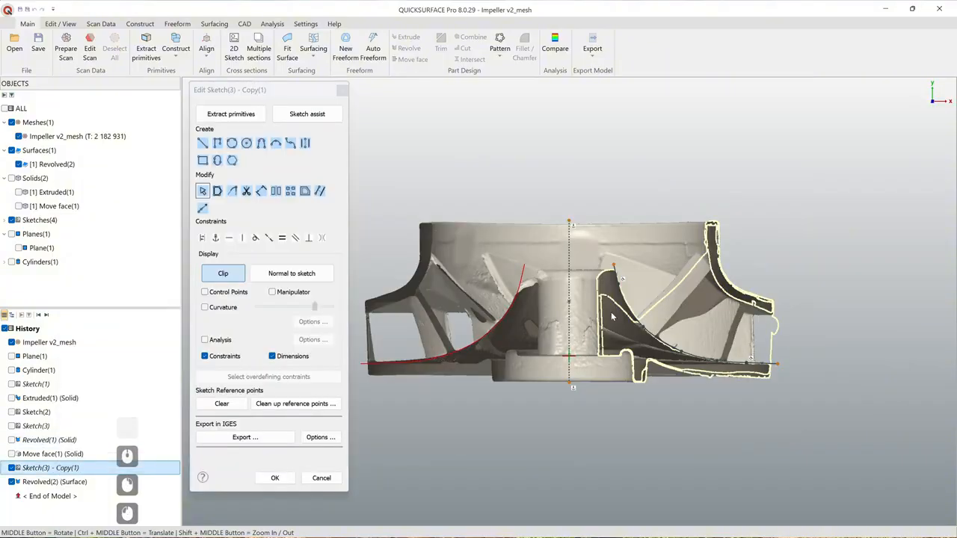
scroll(680, 343, up, 2)
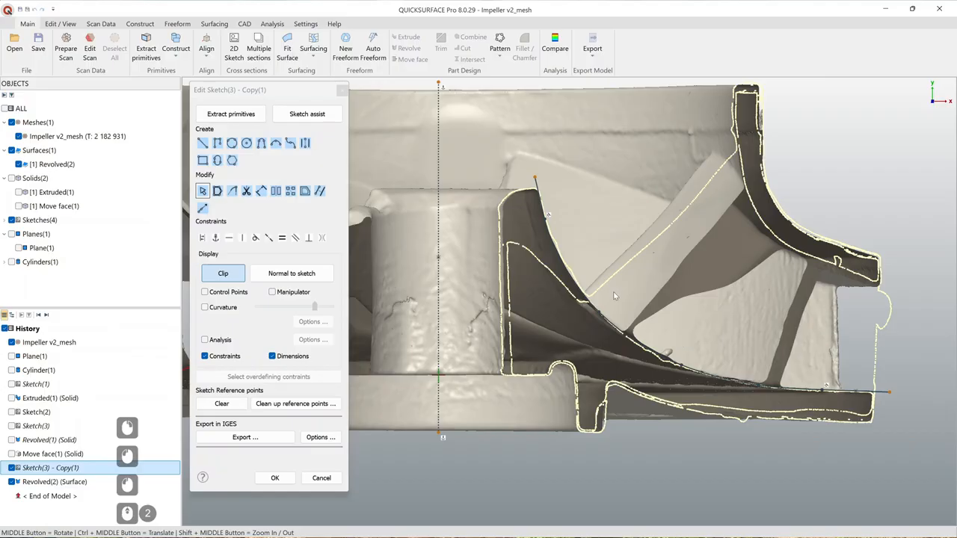
ctrl+middle_drag(614, 296, 703, 359)
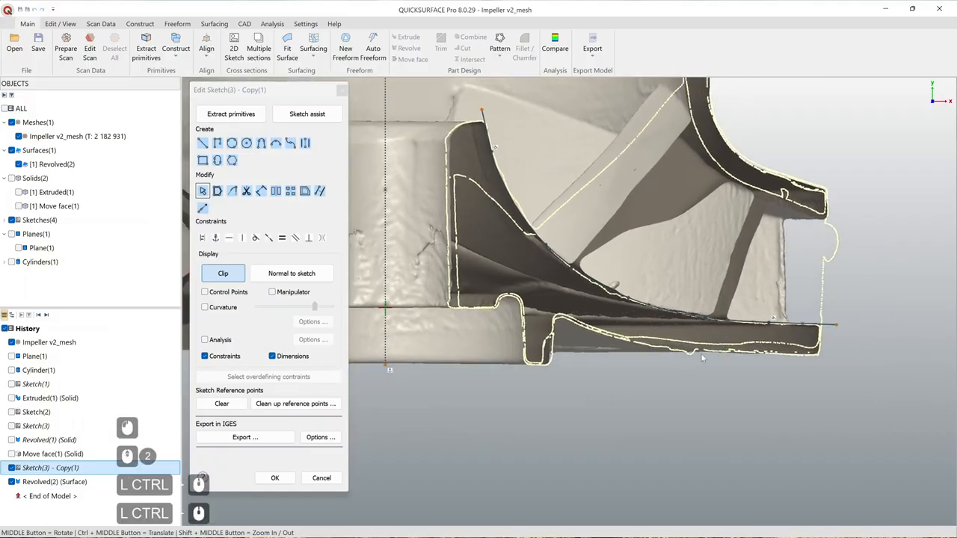
scroll(703, 358, up, 2)
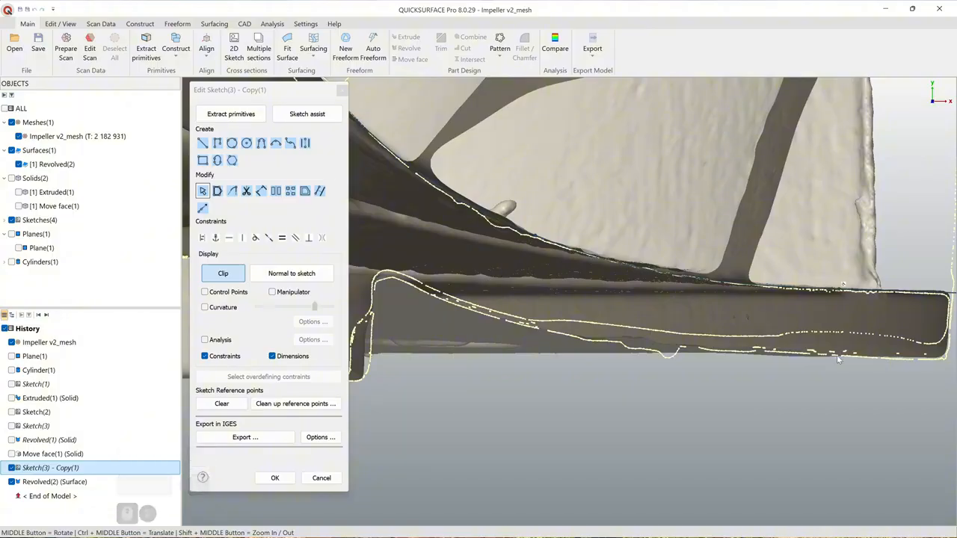
scroll(837, 358, down, 2)
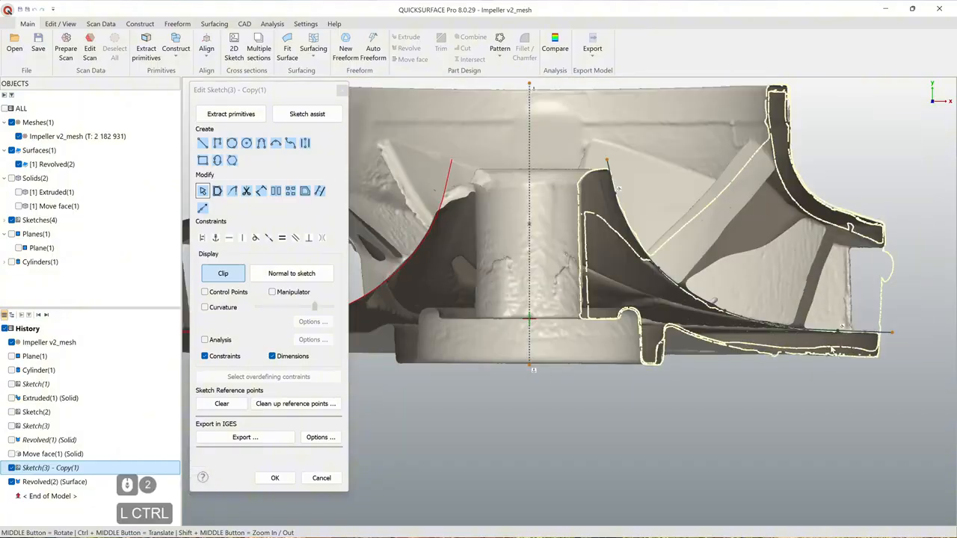
ctrl+middle_drag(634, 400, 559, 431)
click(321, 477)
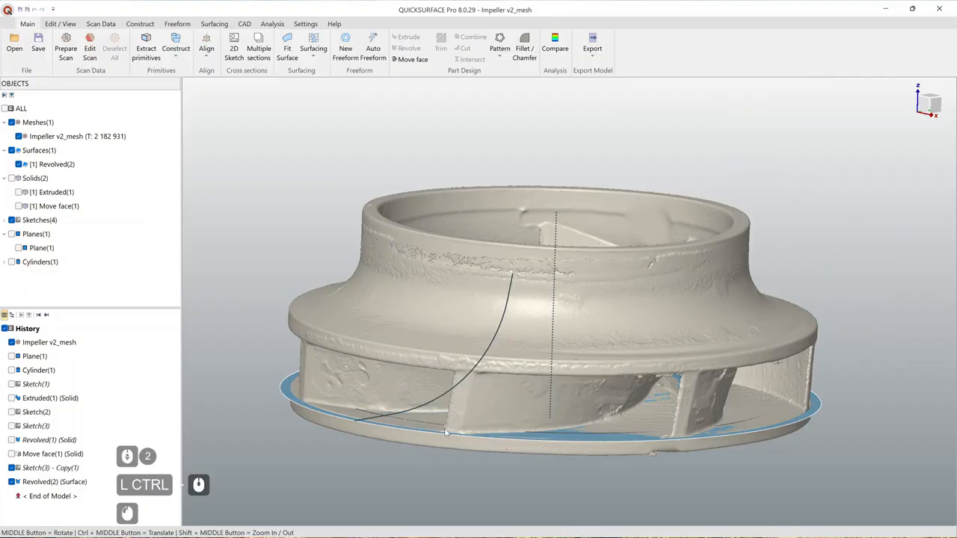
Step: Hide the profile sketch and set up a new 2D section for a revolved surface about the Z axis, rotated 90 degrees
right_click(441, 400)
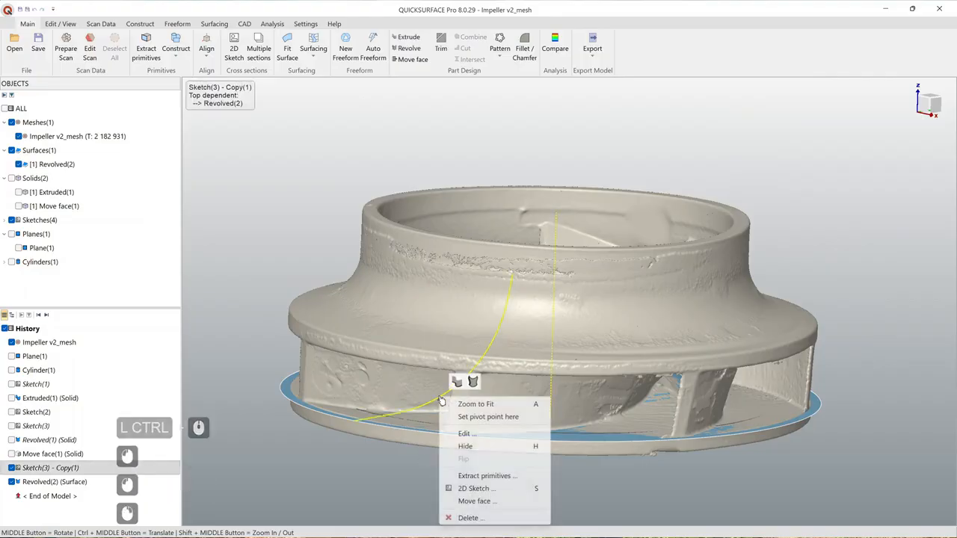
click(485, 449)
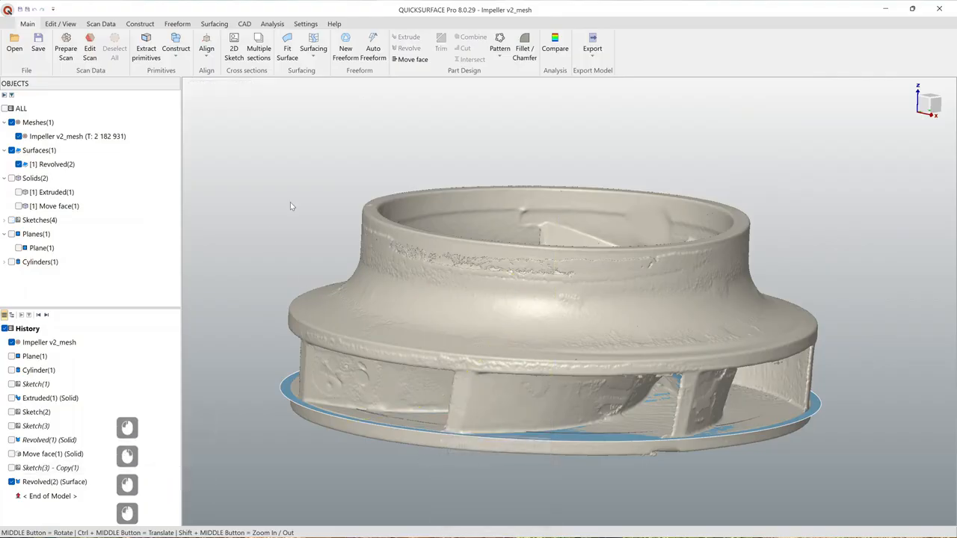
click(241, 60)
click(311, 113)
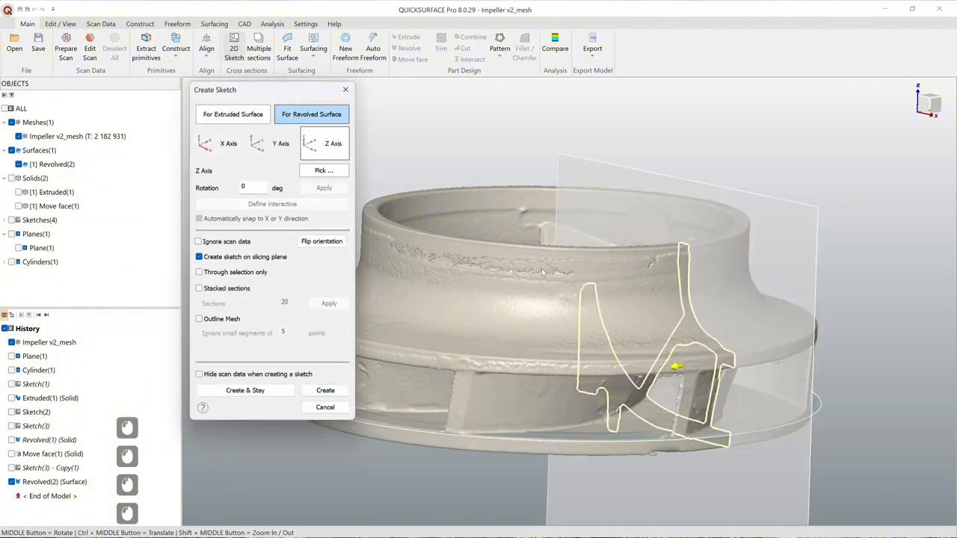
ctrl+middle_drag(542, 272, 421, 215)
click(254, 188)
text(90)
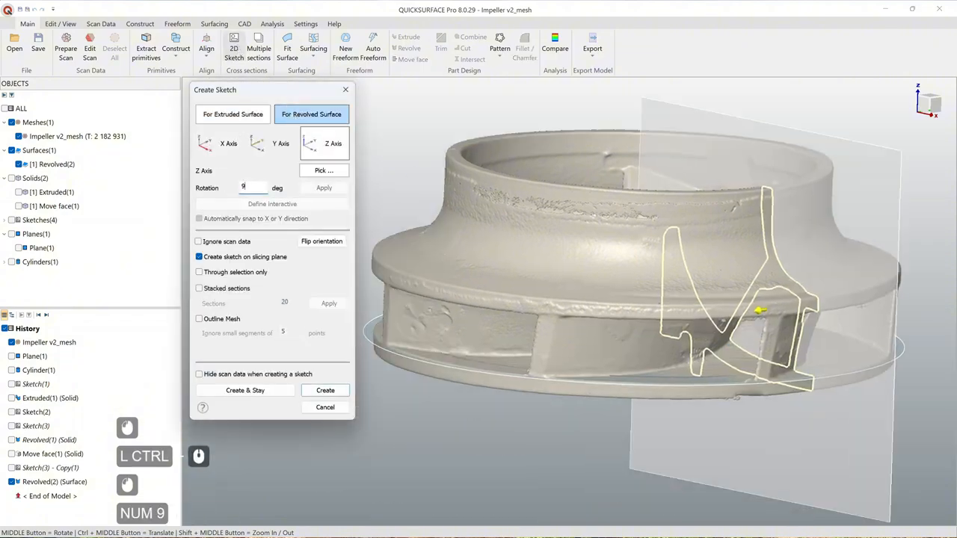
key(Return)
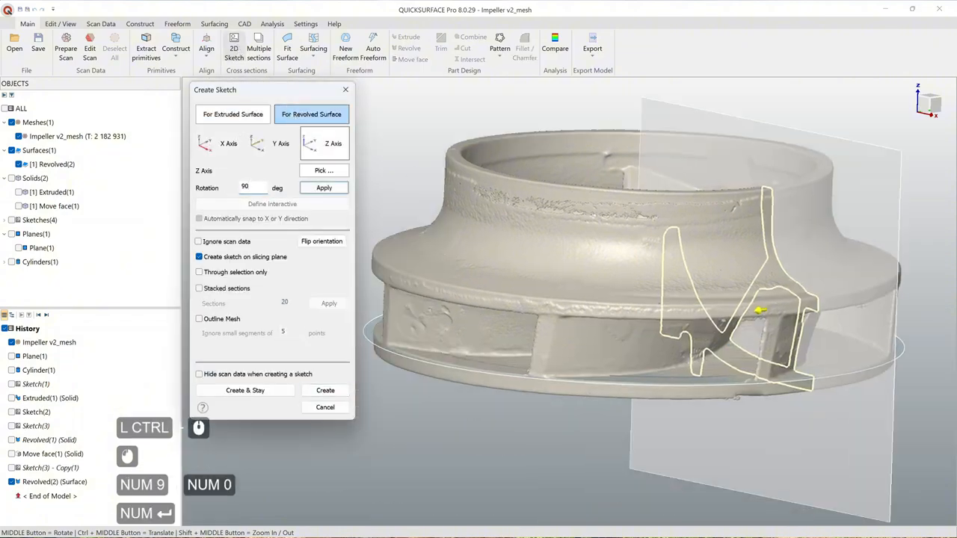
click(313, 190)
Step: Check where the rotated slicing plane cuts the blades and back plate, and create the sketch on it
ctrl+middle_drag(508, 313, 601, 317)
scroll(601, 370, up, 2)
middle_drag(573, 392, 760, 378)
middle_drag(516, 371, 662, 326)
scroll(544, 322, down, 1)
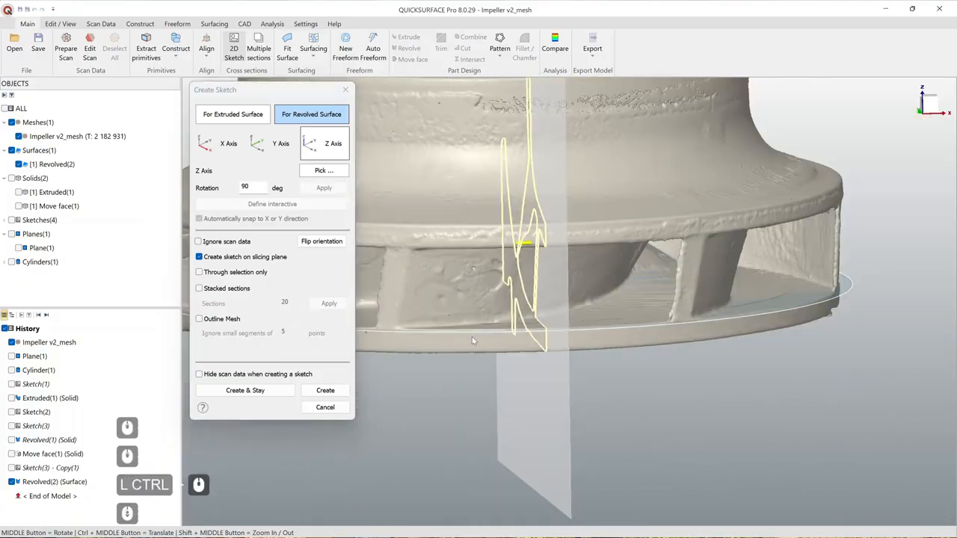
mouse_move(471, 340)
middle_down()
mouse_move(588, 357)
mouse_move(409, 296)
middle_up()
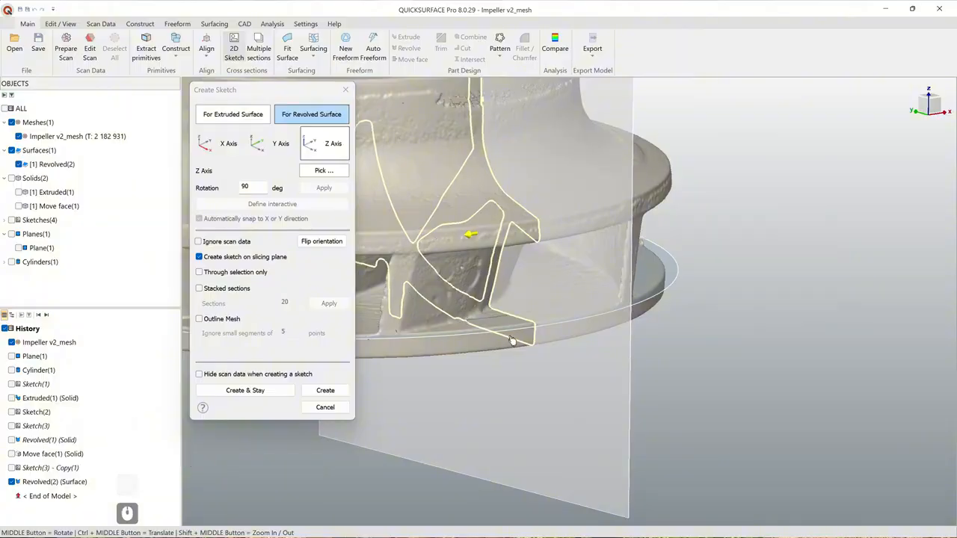
click(327, 390)
Step: Fit a line to the section points along the flat outer part of the back plate's underside
scroll(714, 384, up, 3)
ctrl+middle_drag(774, 390, 719, 369)
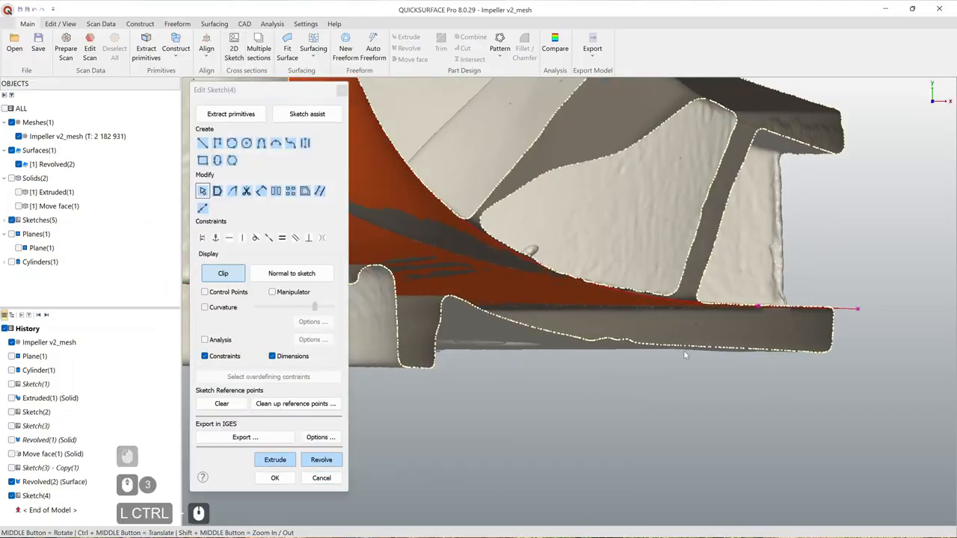
mouse_move(660, 346)
shift+mouse_down()
mouse_move(805, 363)
mouse_move(817, 354)
shift+mouse_up()
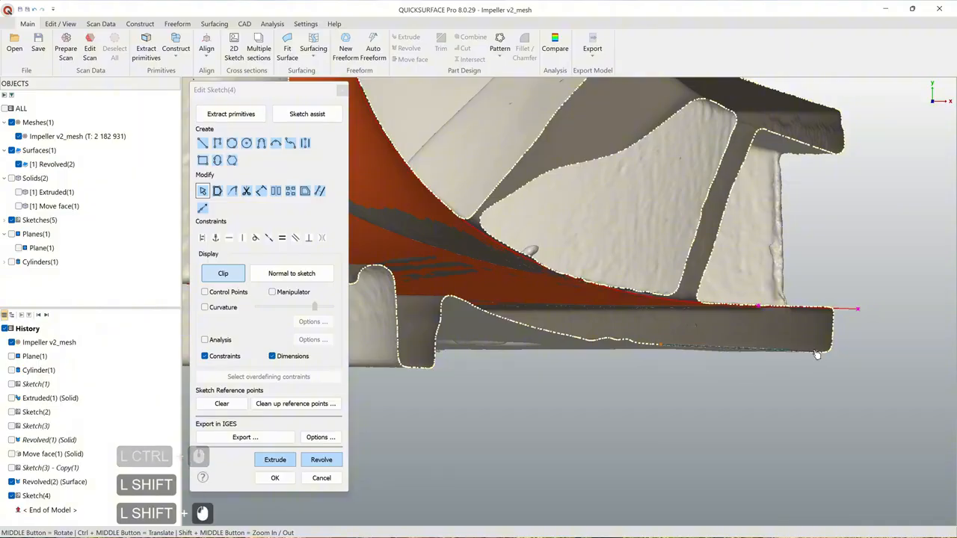
Step: Fit a short line to the section points on the slope just outward of the rounded crest under the back plate
scroll(462, 303, up, 2)
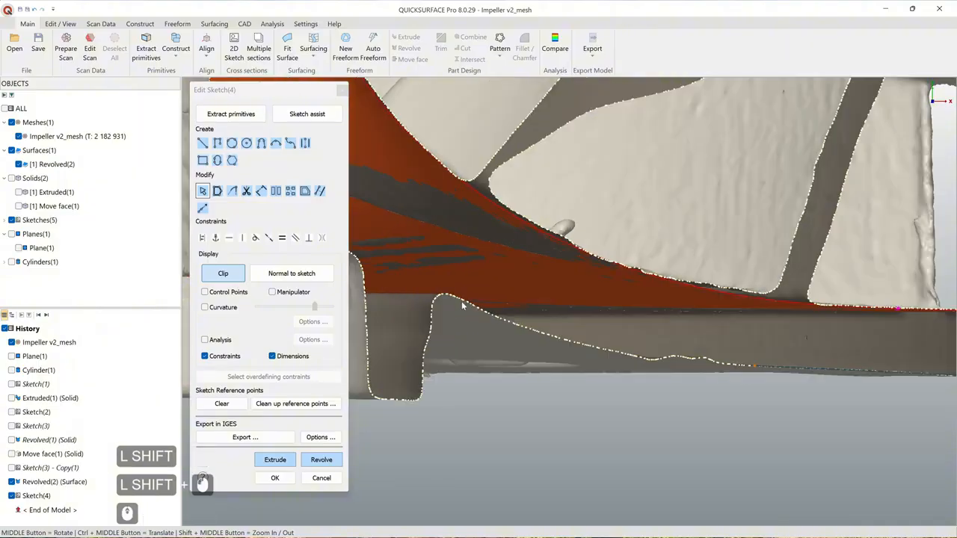
scroll(462, 302, up, 2)
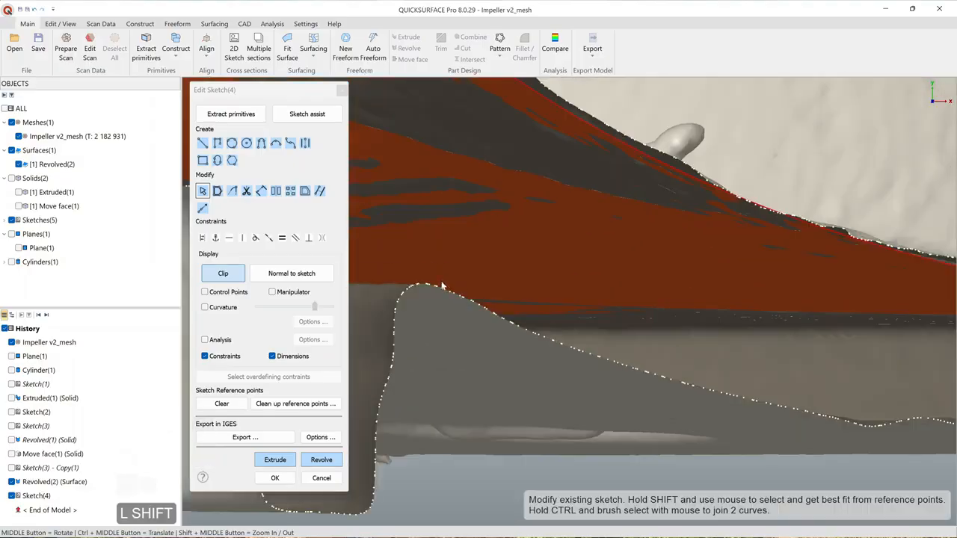
key(shift)
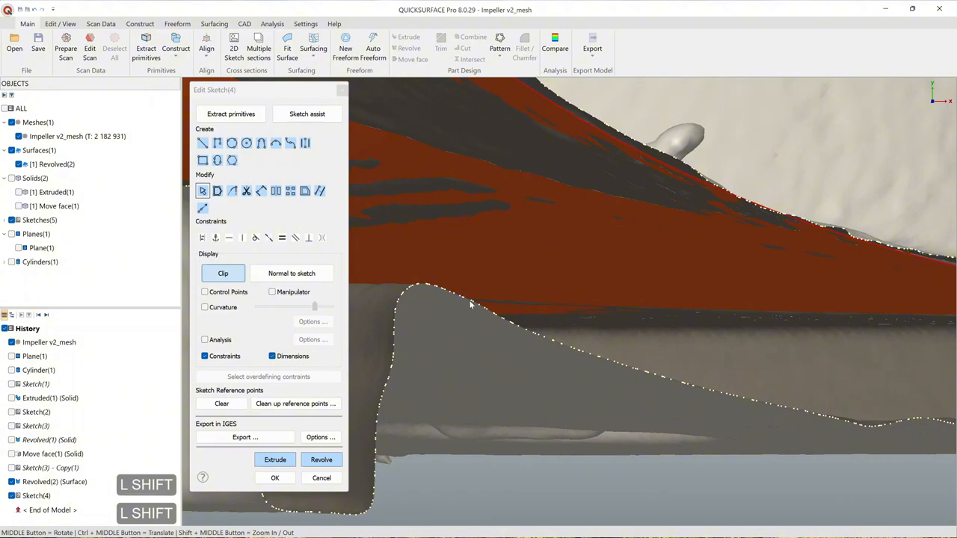
scroll(608, 327, down, 3)
ctrl+middle_drag(608, 327, 578, 329)
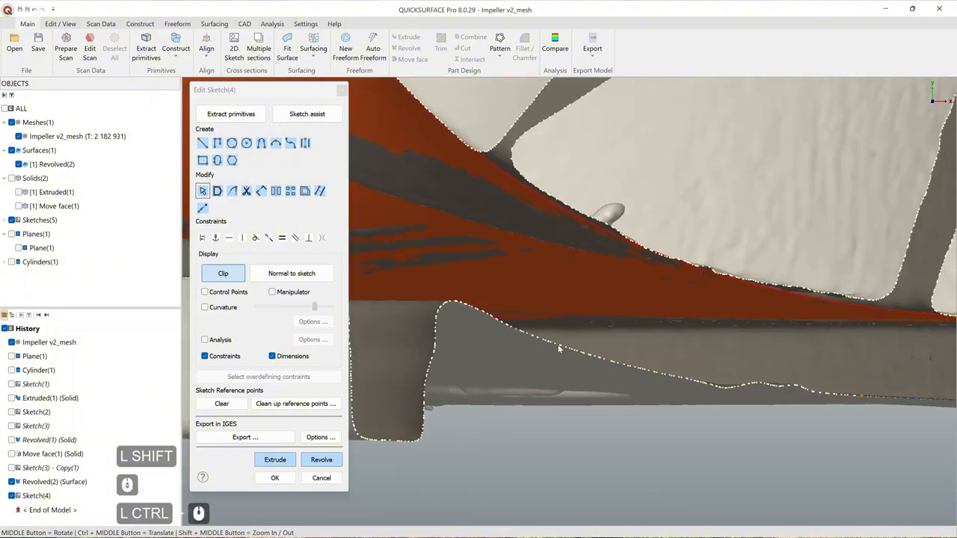
scroll(471, 306, up, 2)
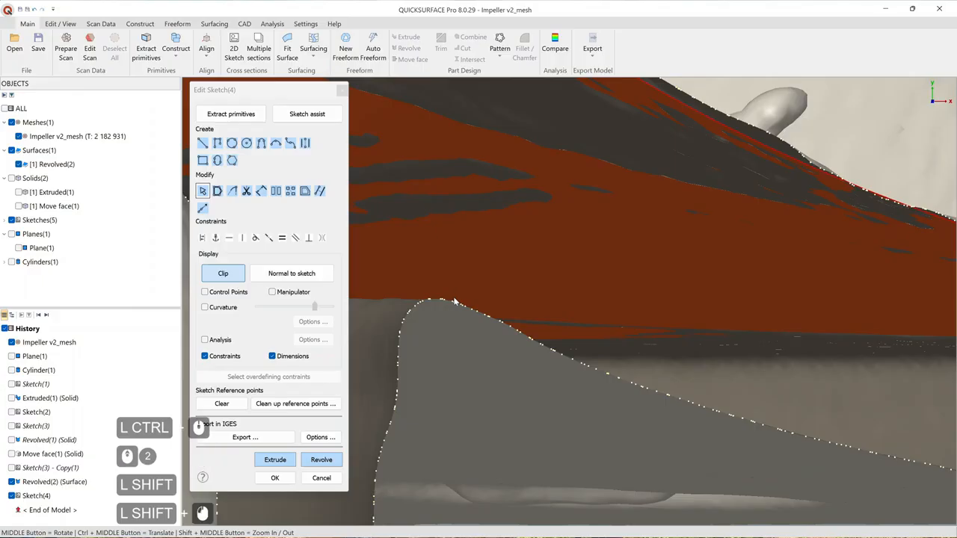
middle_drag(506, 323, 559, 350)
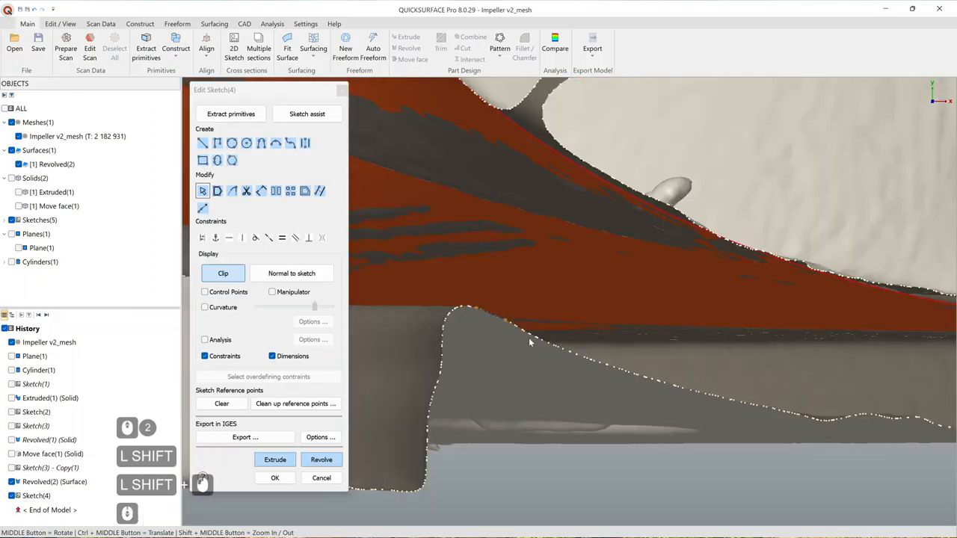
Step: Draw a three-point arc of about 55 mm radius along the concave part of the back plate's underside section
mouse_move(647, 394)
ctrl+middle_down()
mouse_move(553, 352)
mouse_move(566, 356)
ctrl+middle_up()
click(276, 143)
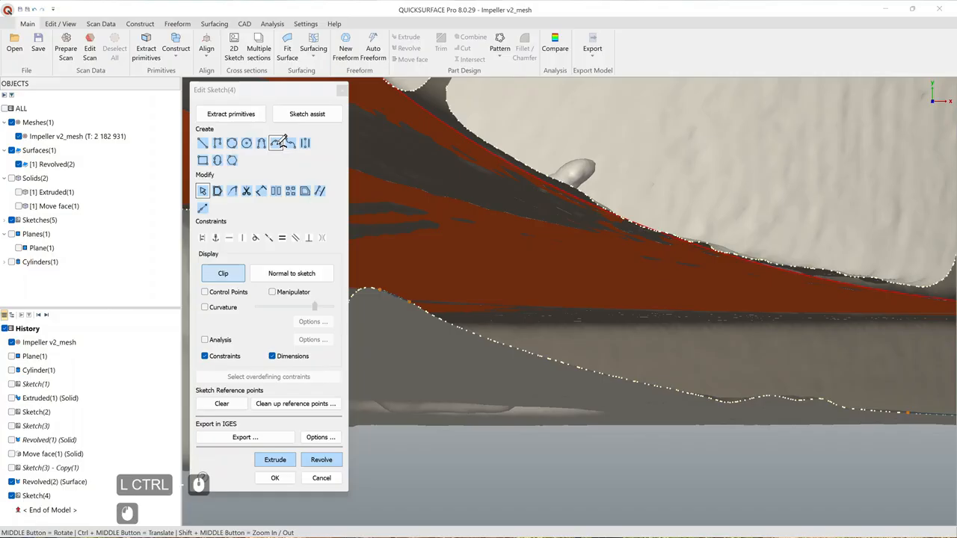
click(461, 324)
click(682, 384)
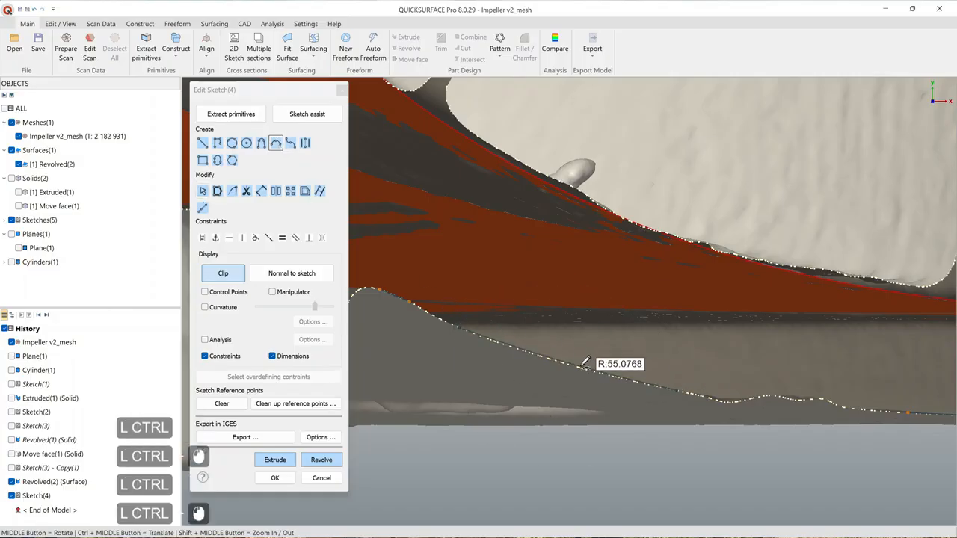
key(Escape)
Step: Extend the inner end of the outer underside line across the uneven section points toward the arc
mouse_move(612, 350)
ctrl+middle_down()
mouse_move(666, 361)
mouse_move(572, 343)
ctrl+middle_up()
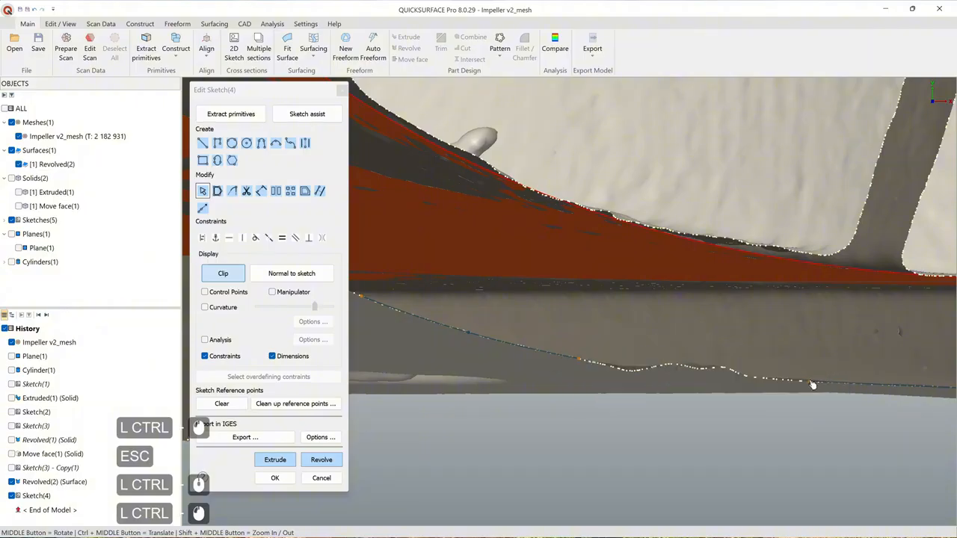
drag(811, 382, 724, 377)
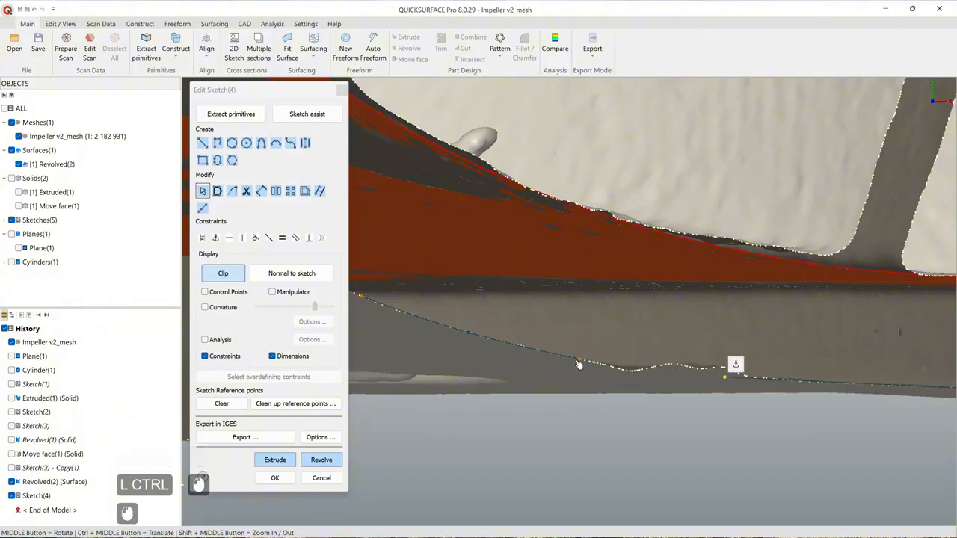
Step: Extend the long curve under the disc across the bumpy gap to meet the start of the straight underside line
drag(580, 361, 606, 364)
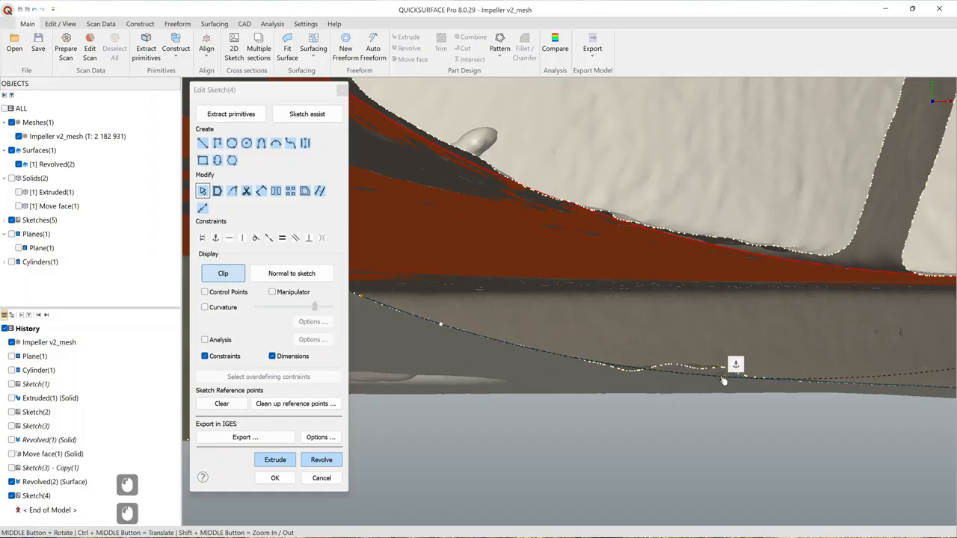
scroll(751, 431, down, 2)
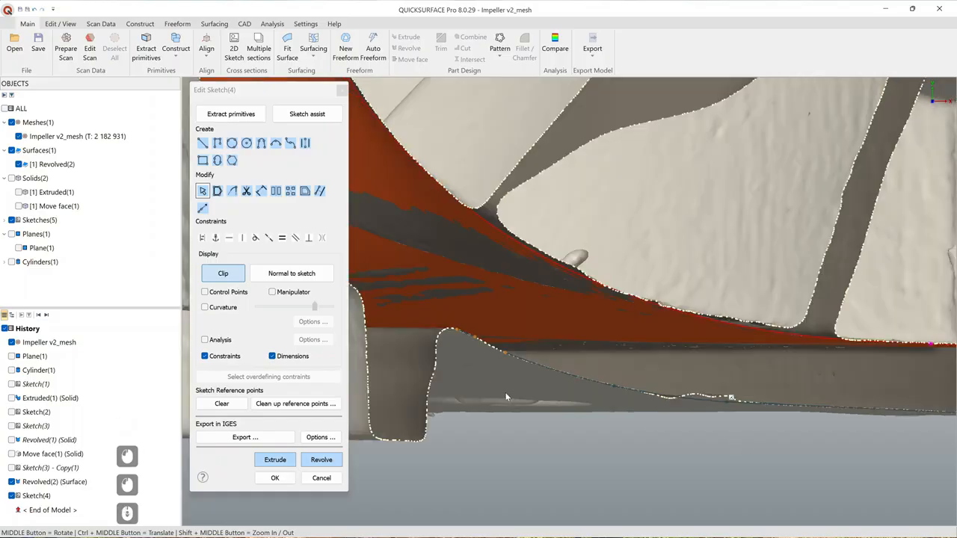
Step: Bridge the gap between the short sloped line and the long underside curve with an arc of about 10 mm radius
scroll(482, 360, up, 2)
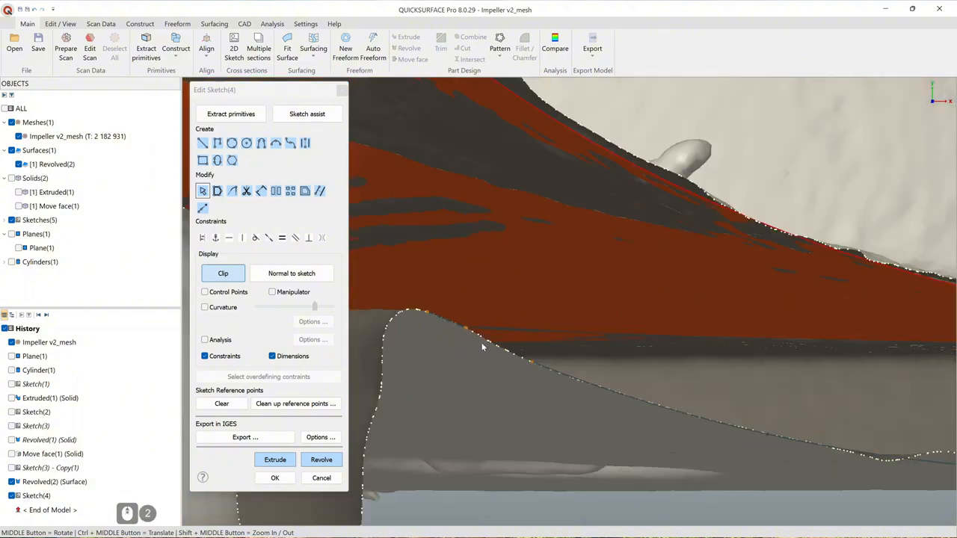
scroll(482, 346, up, 1)
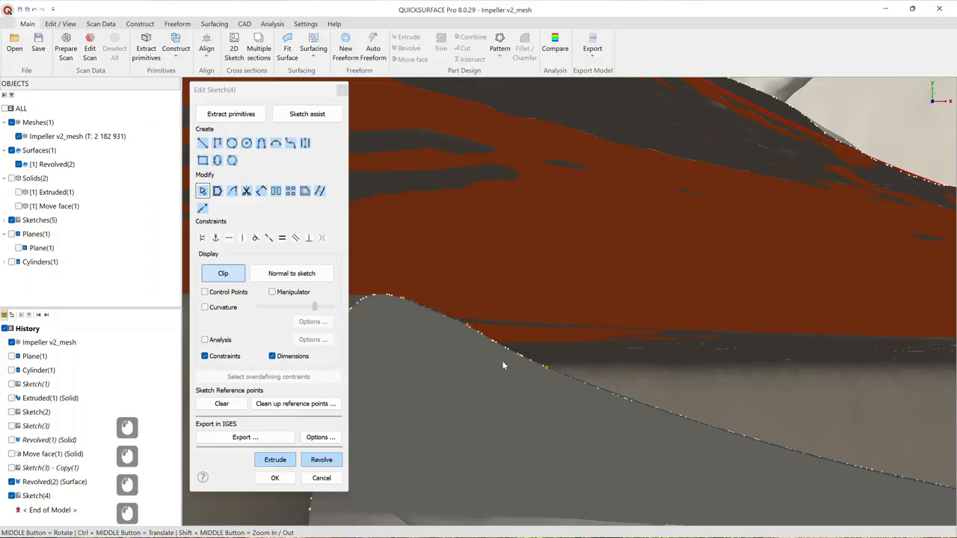
ctrl+middle_drag(503, 366, 563, 359)
click(275, 144)
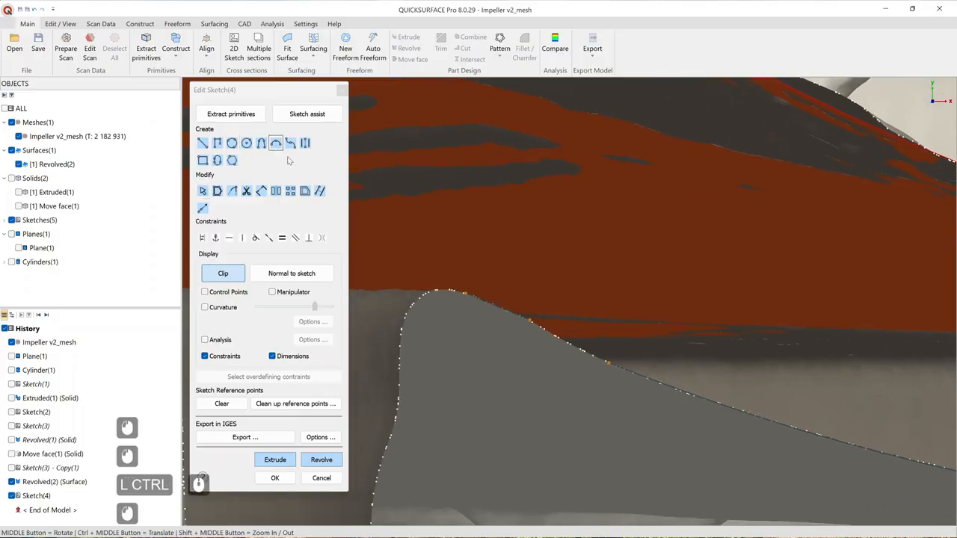
ctrl+click(532, 322)
ctrl+click(613, 358)
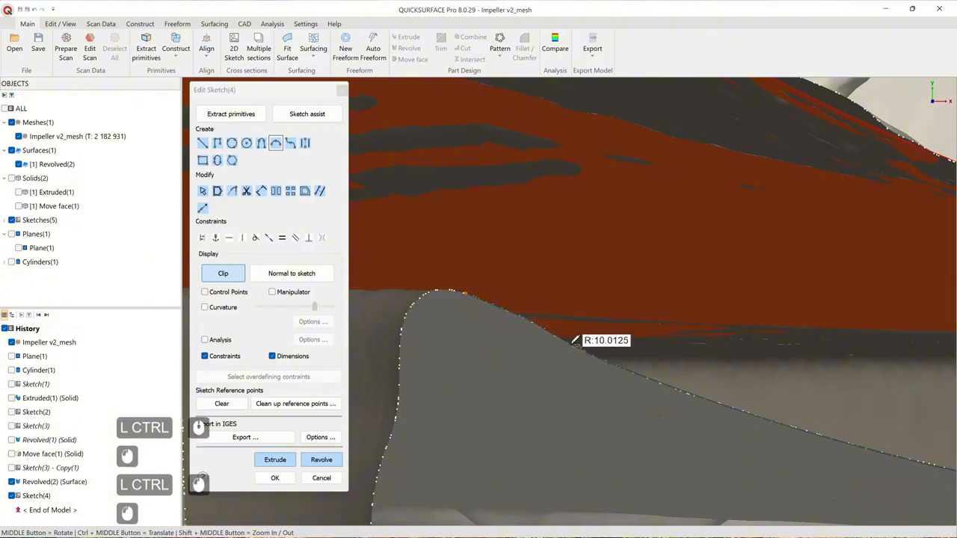
key(Escape)
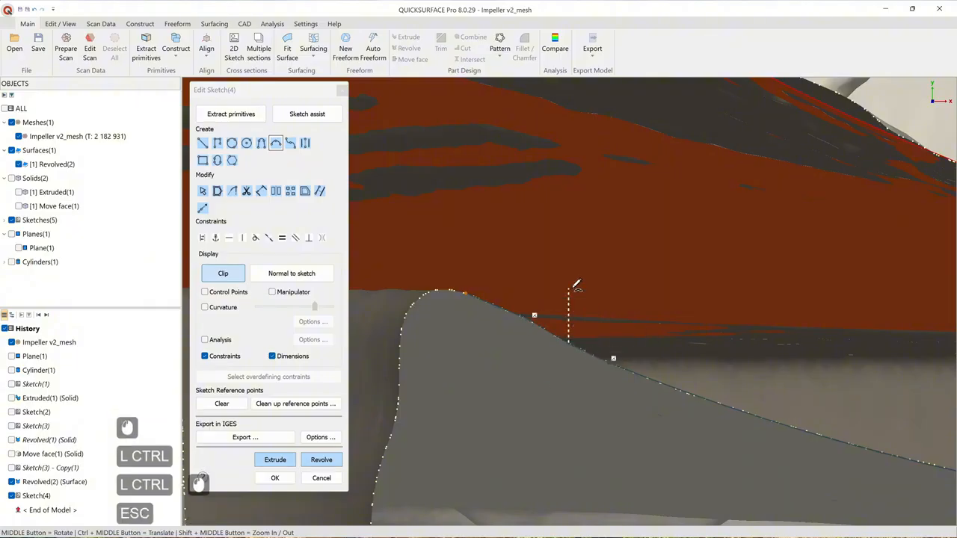
middle_drag(572, 279, 576, 285)
key(Escape)
Step: Best-fit three straight lines to the reference points of the ring wall's outer side: upper, lower and slanted middle portions
ctrl+middle_drag(500, 343, 513, 294)
scroll(513, 295, up, 2)
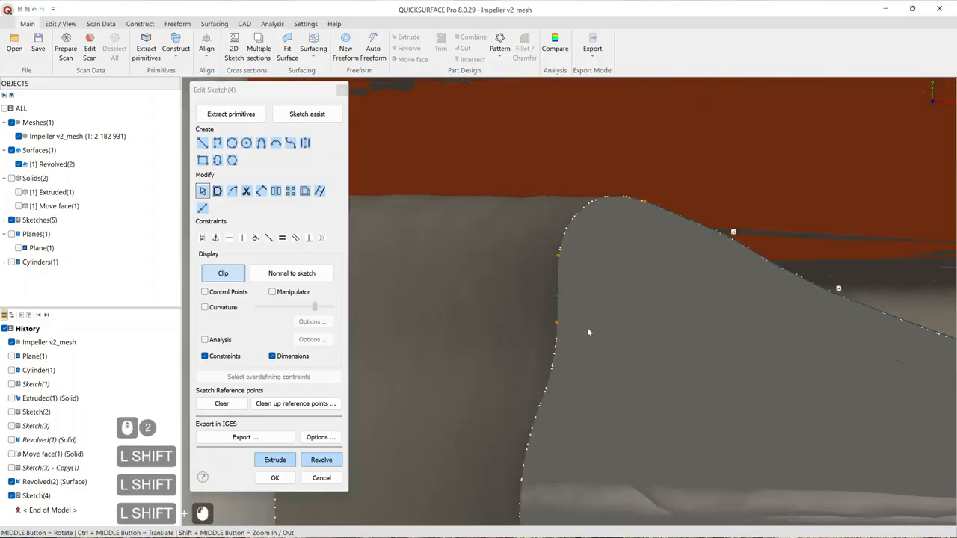
ctrl+middle_drag(587, 326, 549, 295)
scroll(550, 295, down, 2)
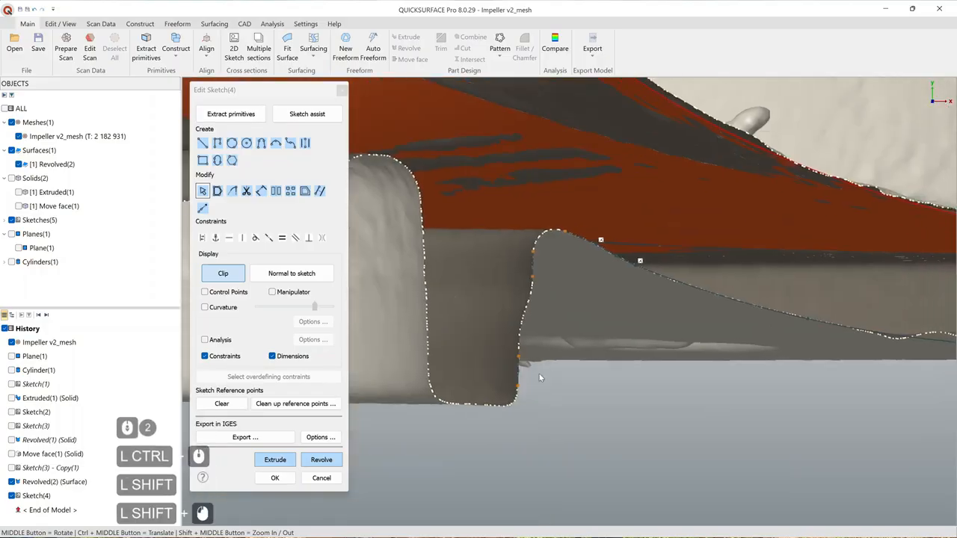
scroll(524, 332, up, 3)
shift+drag(543, 256, 528, 296)
scroll(549, 300, down, 1)
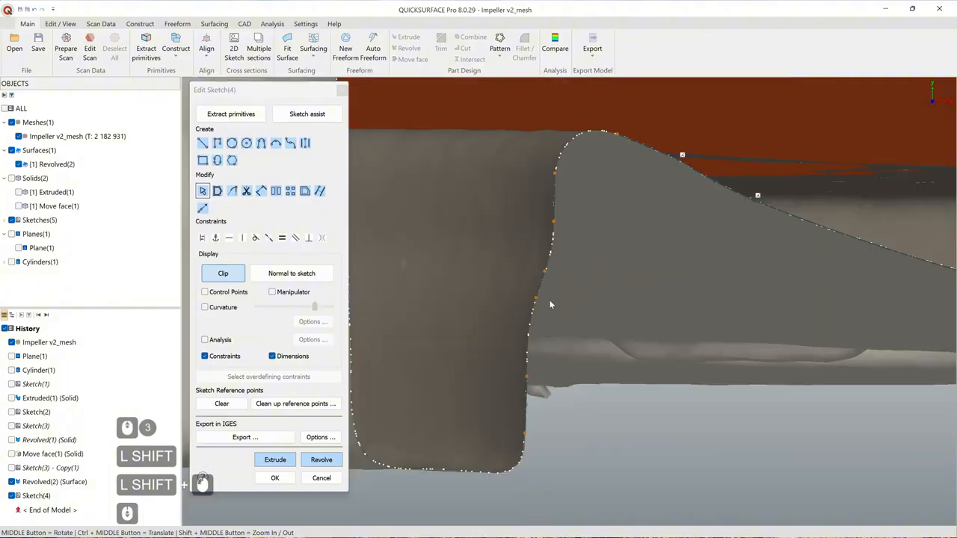
Step: Join the upper wall line to the slanted middle line and blend their corner with a tangent arc
ctrl+drag(562, 207, 550, 281)
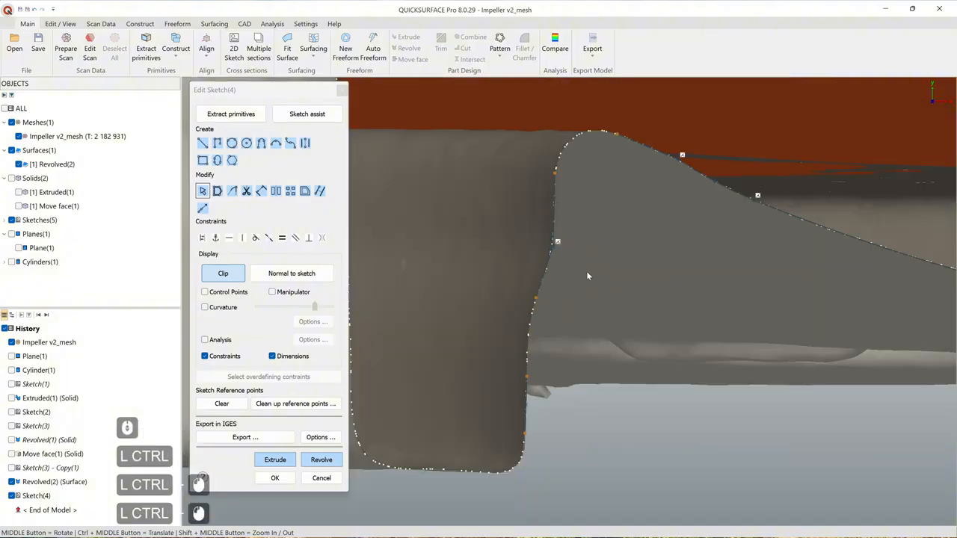
ctrl+drag(565, 224, 566, 267)
click(651, 288)
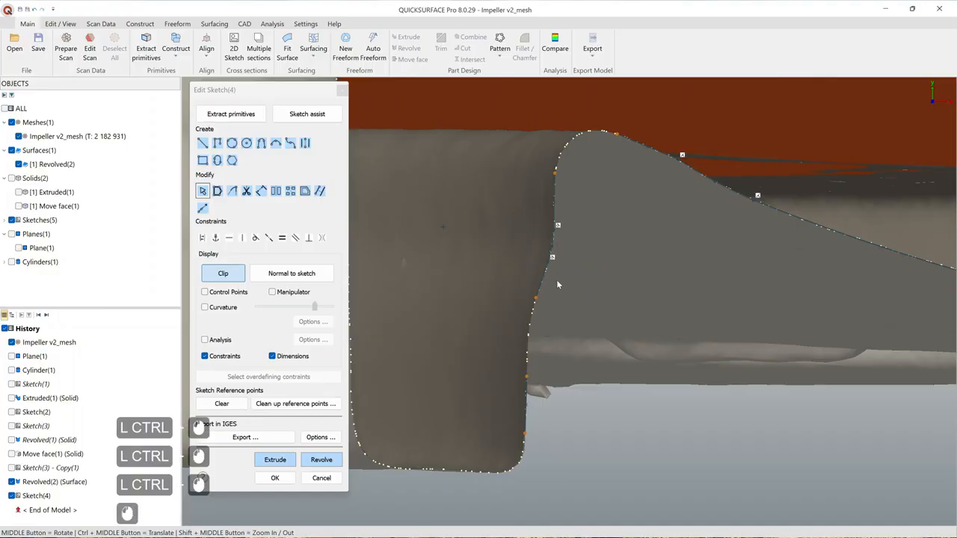
Step: Join the slanted middle line to the lower wall line and blend their corner with a tangent arc
ctrl+middle_drag(558, 304, 562, 272)
mouse_move(562, 260)
ctrl+mouse_down()
mouse_move(544, 383)
mouse_move(550, 374)
ctrl+mouse_up()
ctrl+drag(562, 278, 553, 331)
scroll(572, 303, up, 3)
click(659, 371)
Step: Join the upper wall line to the sloped line at the crest and round the corner with a tangent arc
scroll(620, 370, down, 2)
ctrl+middle_drag(620, 370, 581, 284)
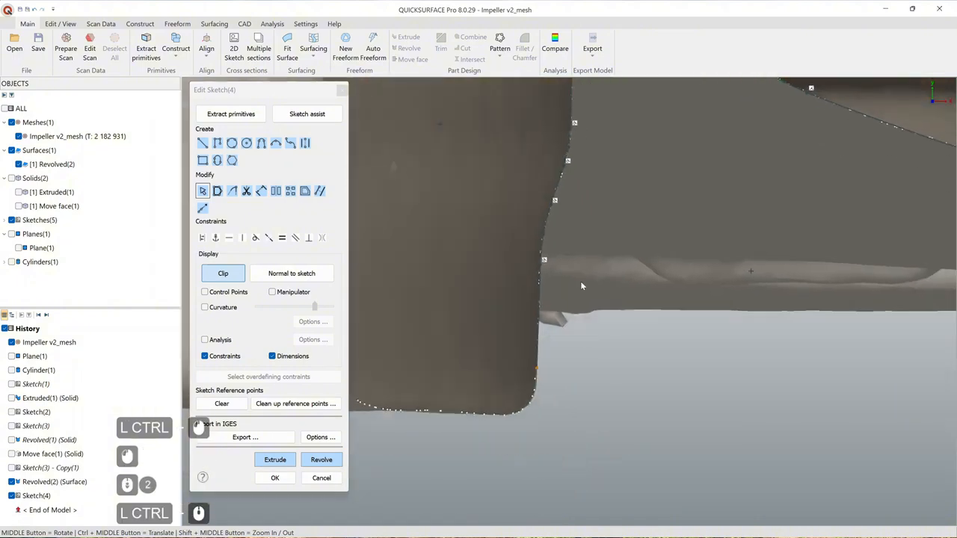
ctrl+middle_drag(598, 232, 570, 406)
ctrl+middle_drag(602, 259, 586, 306)
ctrl+drag(597, 295, 532, 248)
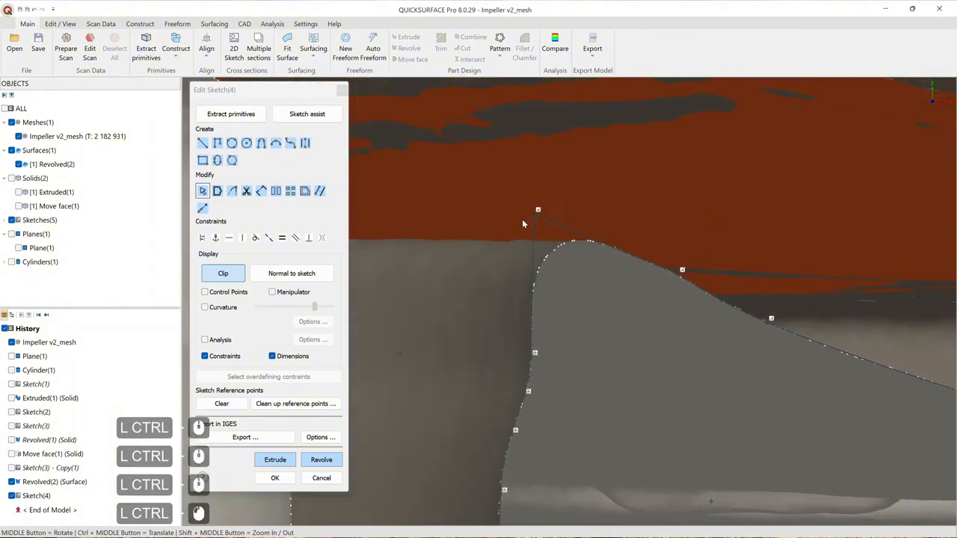
click(595, 287)
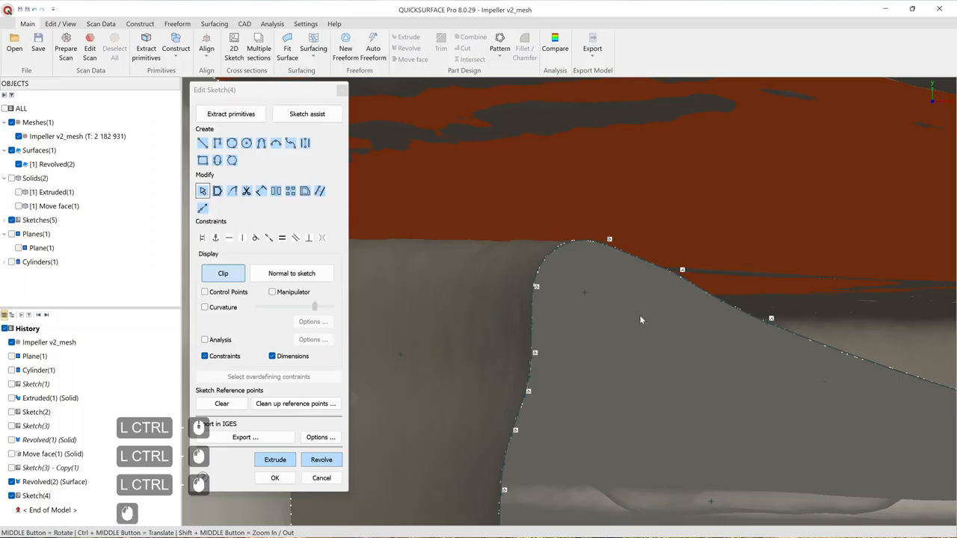
Step: Draw a horizontal line along the hub's bottom edge and join it to the lower end of the outer wall line
scroll(639, 314, down, 3)
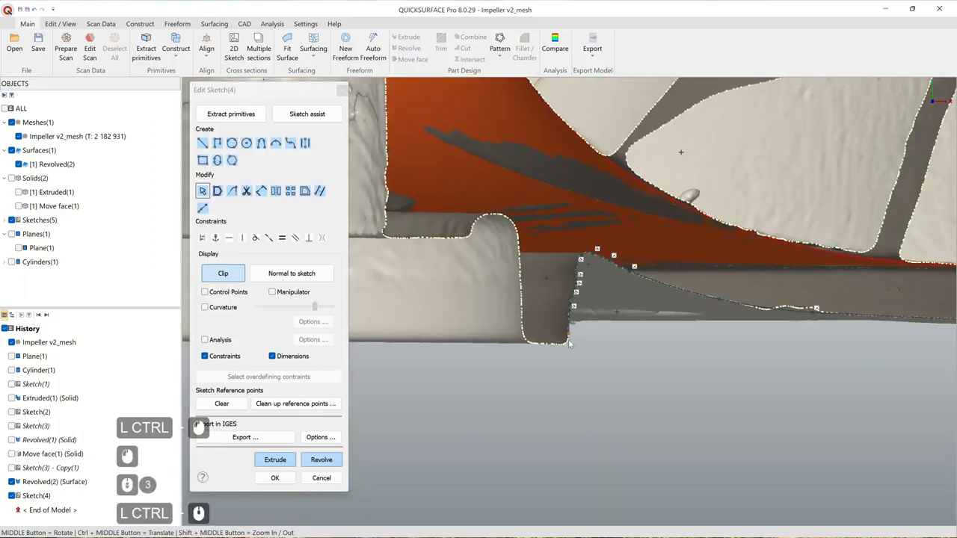
scroll(558, 343, up, 2)
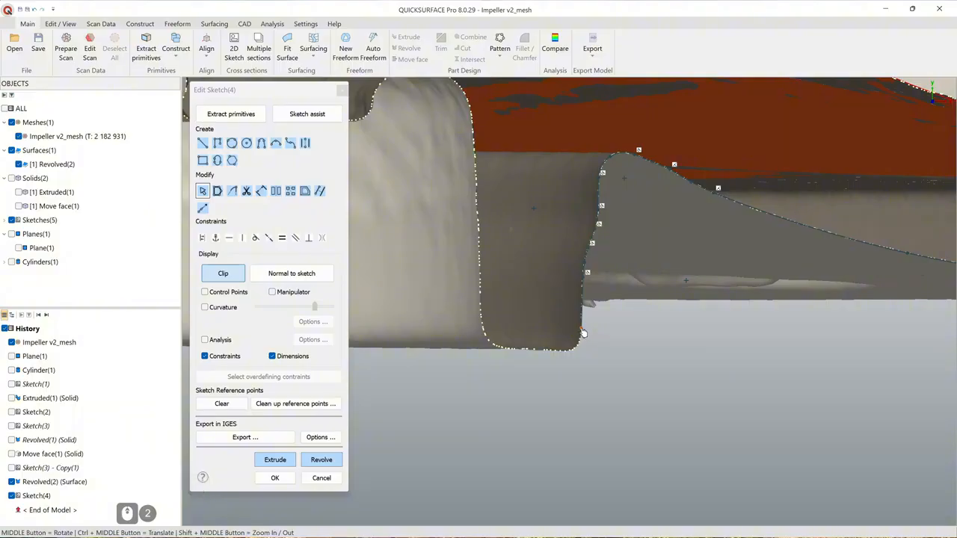
scroll(618, 372, down, 3)
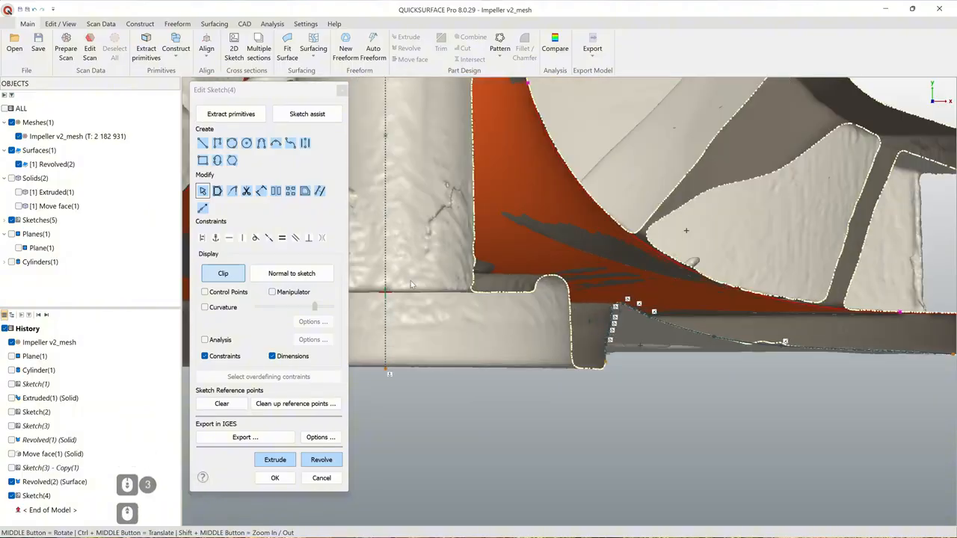
click(202, 143)
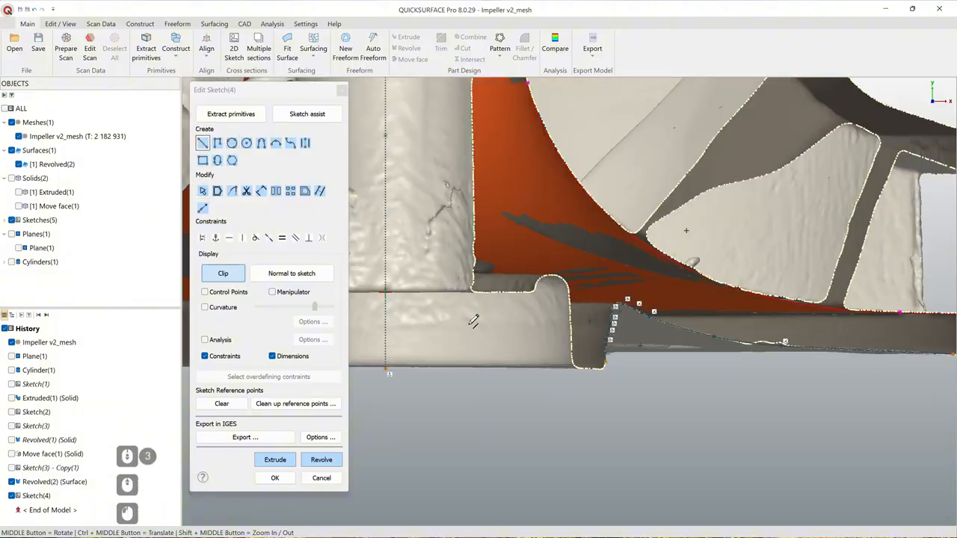
scroll(600, 375, up, 3)
ctrl+click(608, 360)
scroll(660, 395, down, 2)
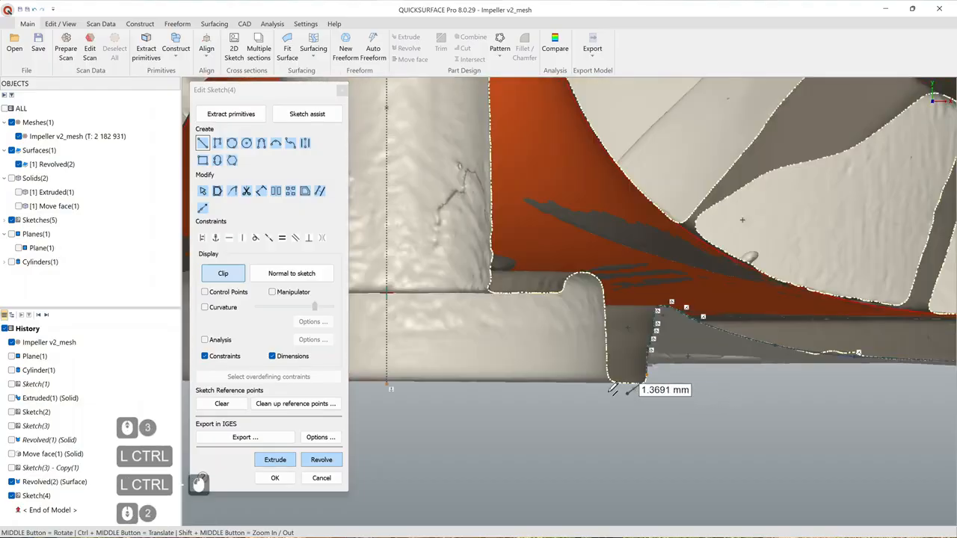
click(467, 384)
key(Escape)
scroll(621, 415, up, 2)
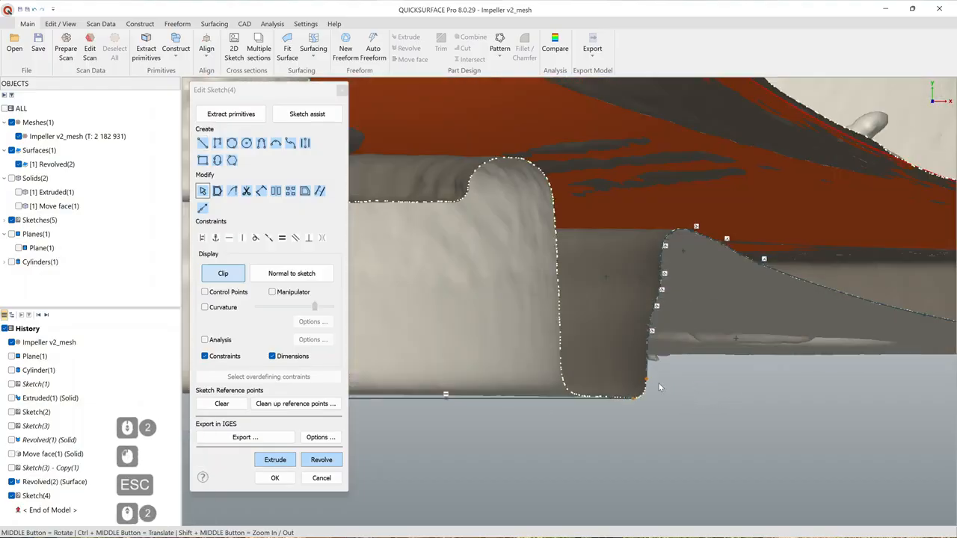
ctrl+click(645, 372)
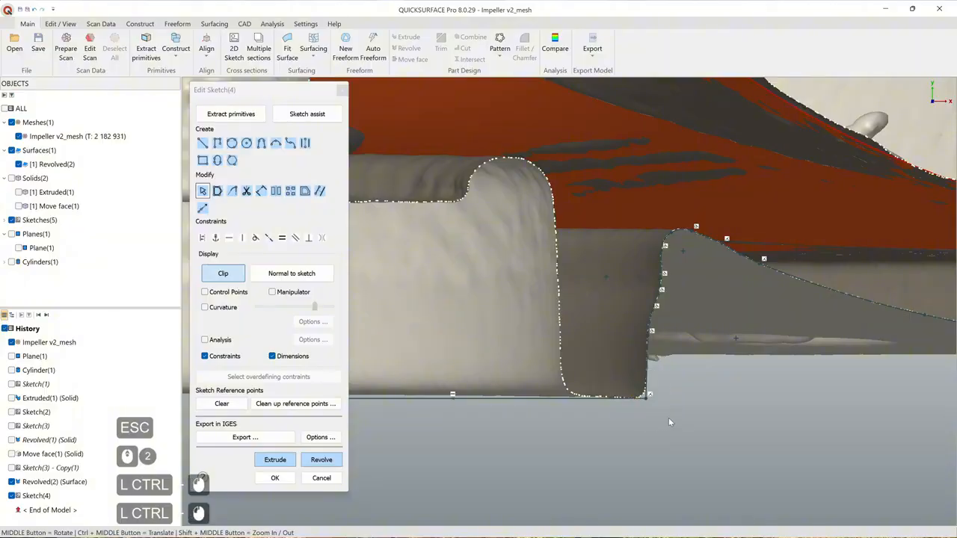
Step: Delete the horizontal line along the hub's bottom edge
scroll(669, 415, down, 2)
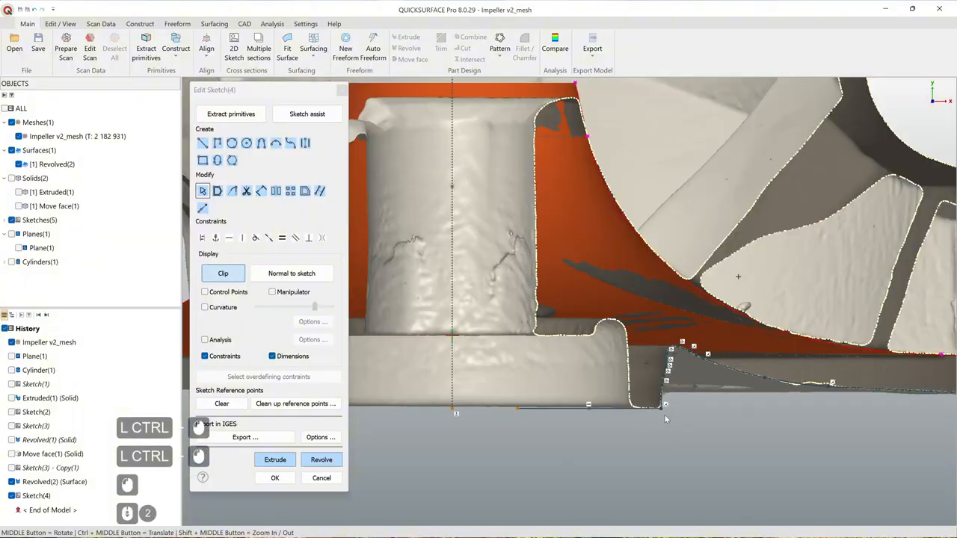
scroll(661, 414, up, 4)
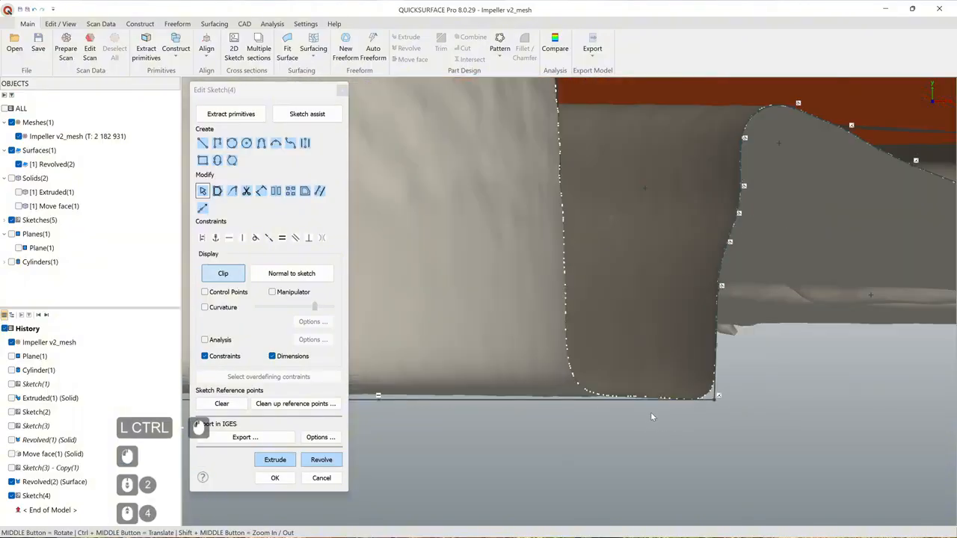
click(595, 402)
key(Delete)
Step: Best-fit a line to the ring wall's bottom-edge reference points and join it to the outer wall line at a sharp corner
scroll(568, 381, up, 2)
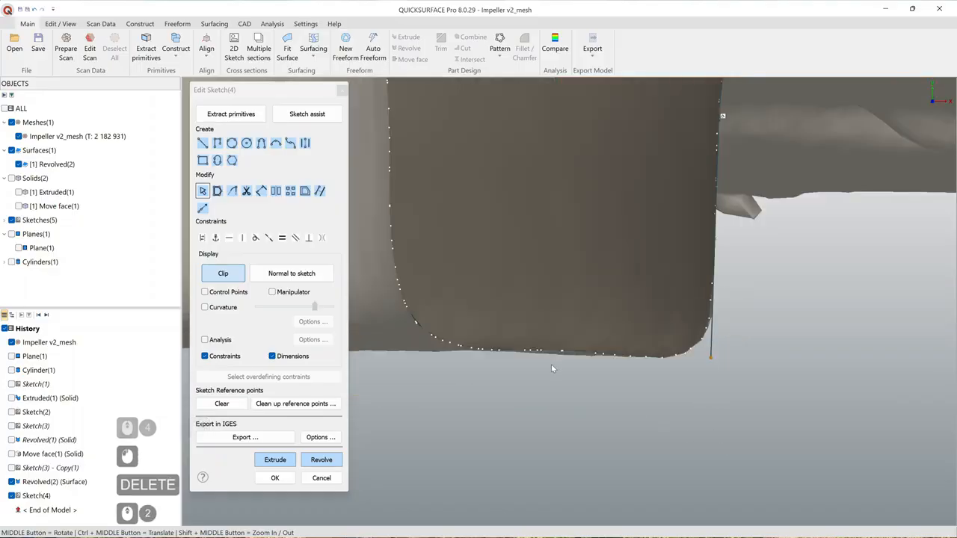
mouse_move(479, 344)
shift+mouse_down()
mouse_move(619, 408)
mouse_move(657, 344)
mouse_move(771, 411)
mouse_move(757, 367)
shift+mouse_up()
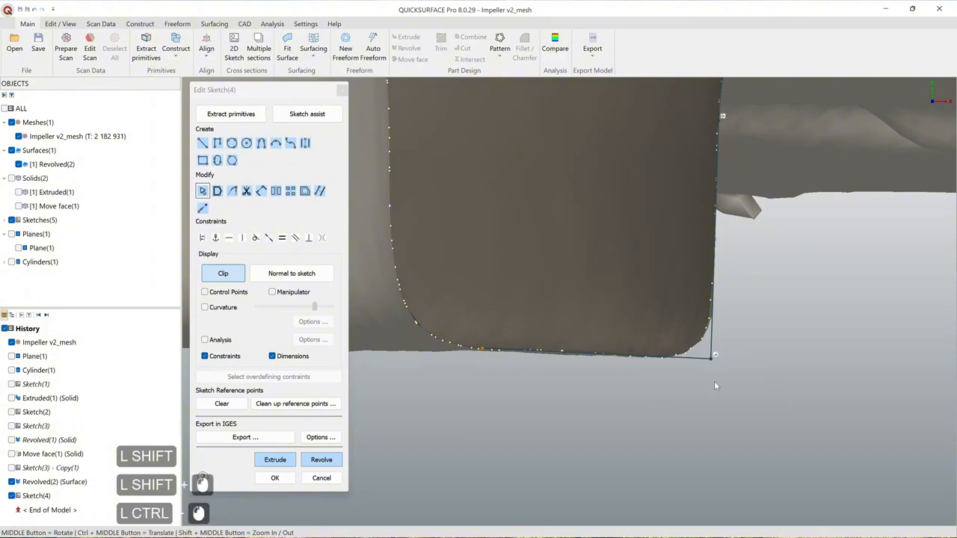
Step: Best-fit a straight line to the reference points along the ring wall's inner side, nearest the rotation axis
scroll(713, 382, down, 2)
ctrl+middle_drag(607, 317, 656, 422)
scroll(659, 375, down, 2)
mouse_move(633, 370)
ctrl+middle_down()
mouse_move(662, 363)
mouse_move(664, 402)
ctrl+middle_up()
scroll(664, 402, down, 3)
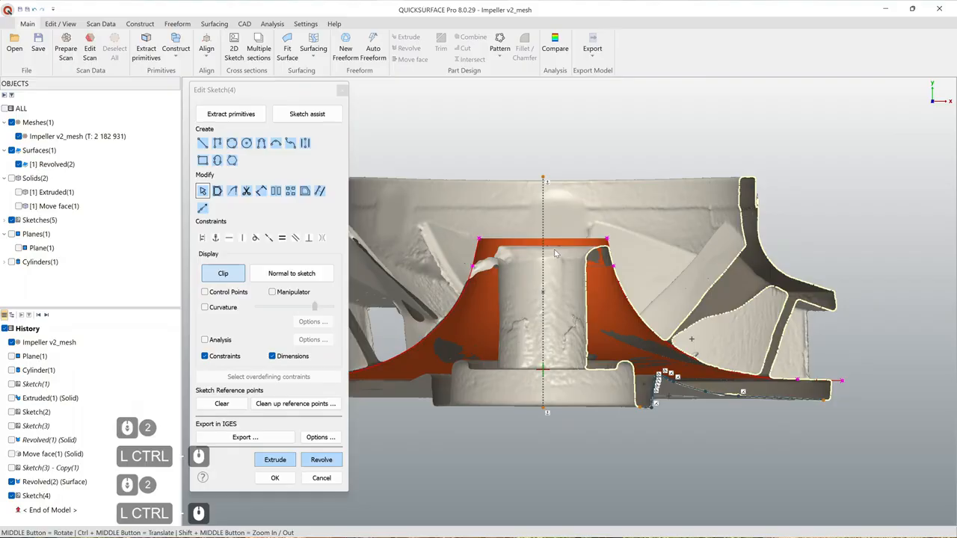
scroll(650, 406, up, 4)
ctrl+middle_drag(567, 342, 583, 334)
mouse_move(581, 251)
shift+mouse_down()
mouse_move(622, 343)
mouse_move(595, 396)
shift+mouse_up()
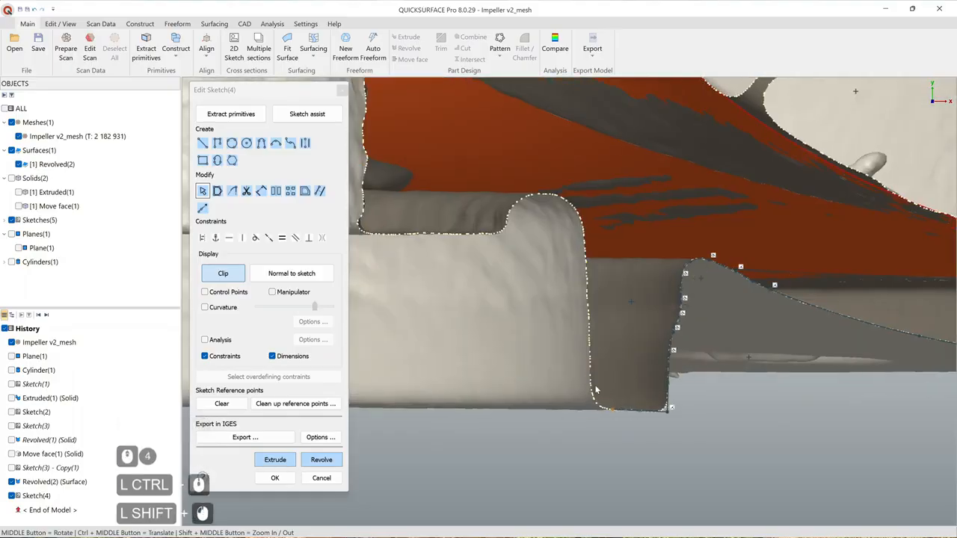
mouse_move(578, 257)
shift+mouse_down()
mouse_move(600, 280)
mouse_move(591, 385)
mouse_move(577, 389)
shift+mouse_up()
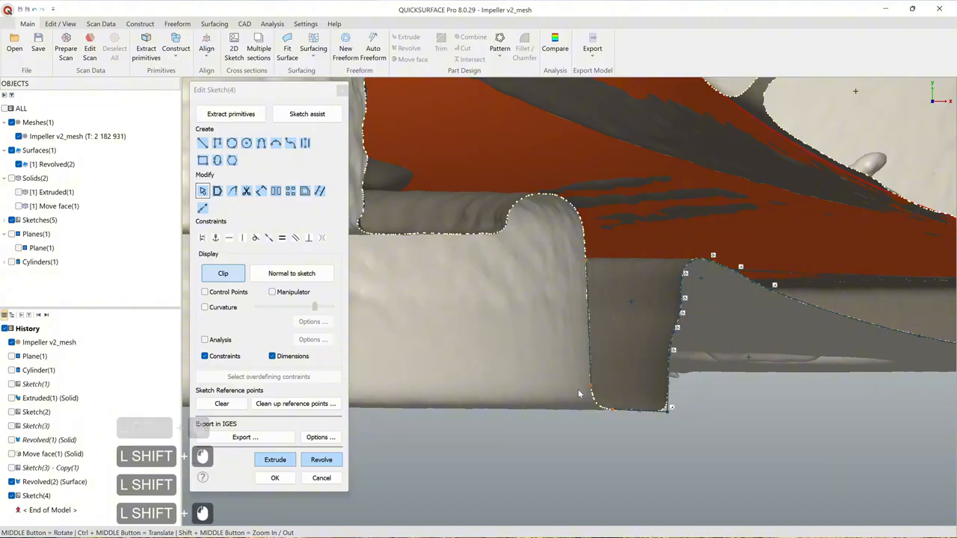
Step: Fillet the ring wall's bottom corners, with radius 0.9 mm on the inner corner and 0.5 mm on the outer corner
ctrl+click(611, 408)
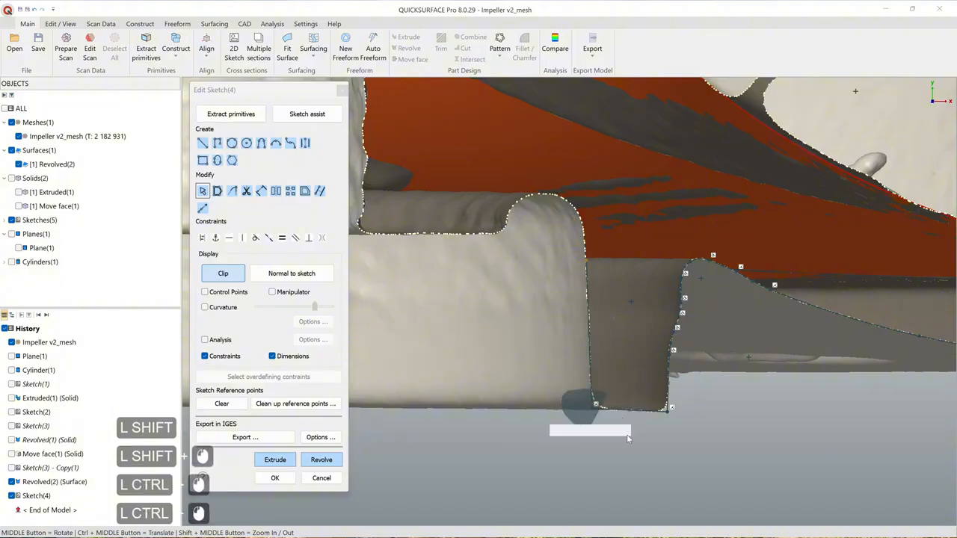
text(0.9)
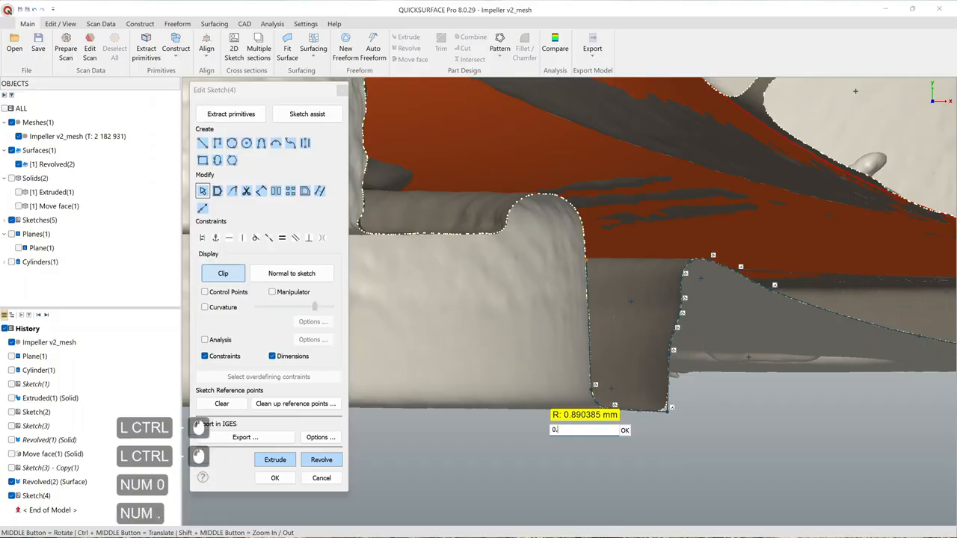
key(KP_Enter)
scroll(671, 448, up, 2)
ctrl+click(652, 423)
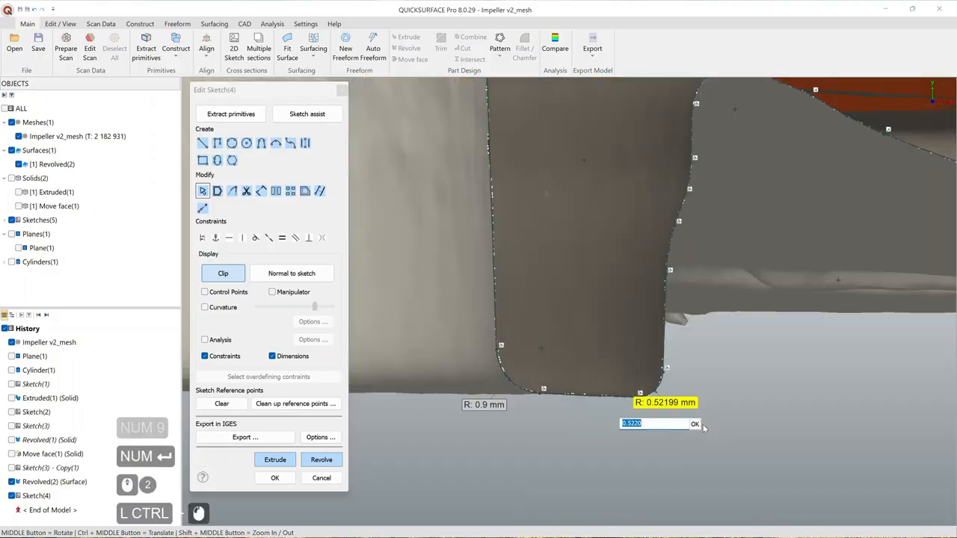
text(0.5)
key(KP_Enter)
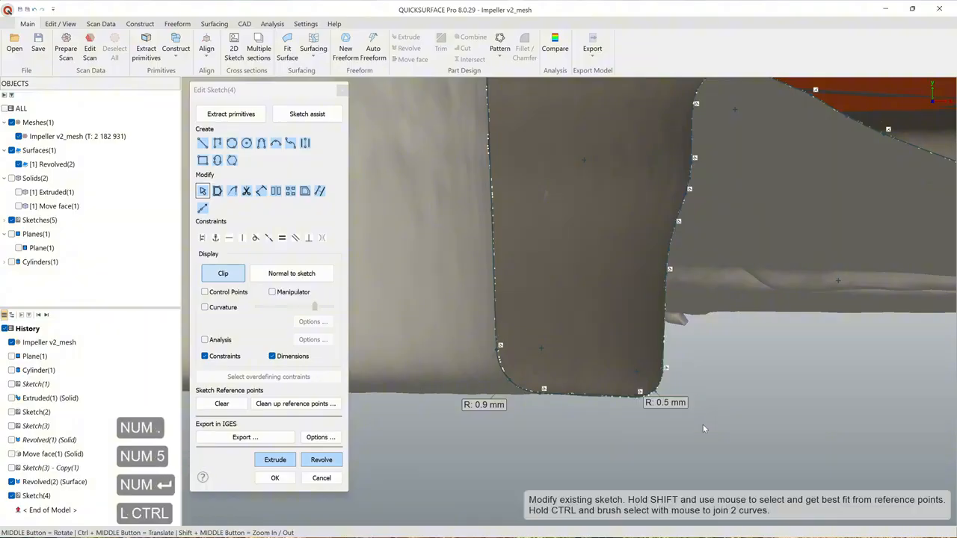
ctrl+scroll(703, 424, down, 2)
scroll(666, 364, up, 1)
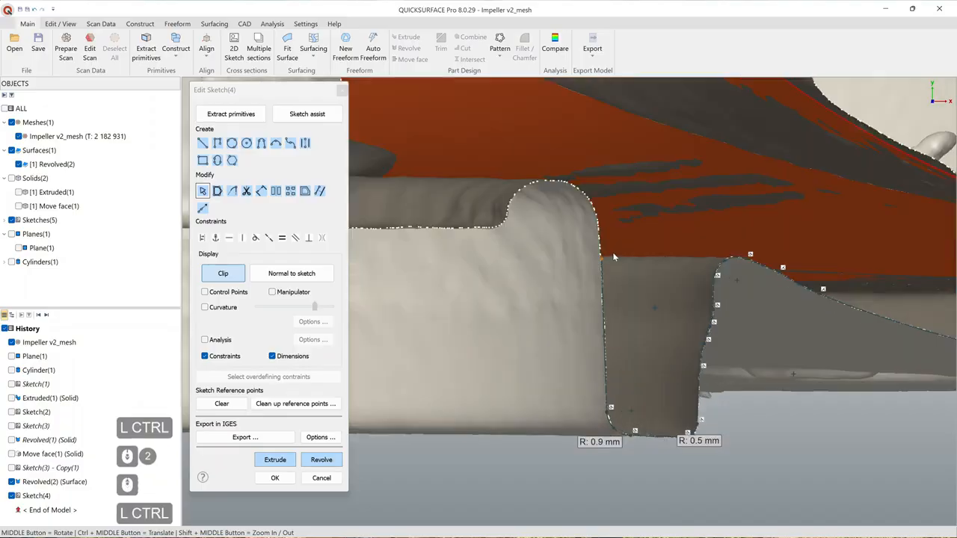
ctrl+middle_drag(612, 252, 645, 315)
scroll(627, 306, up, 1)
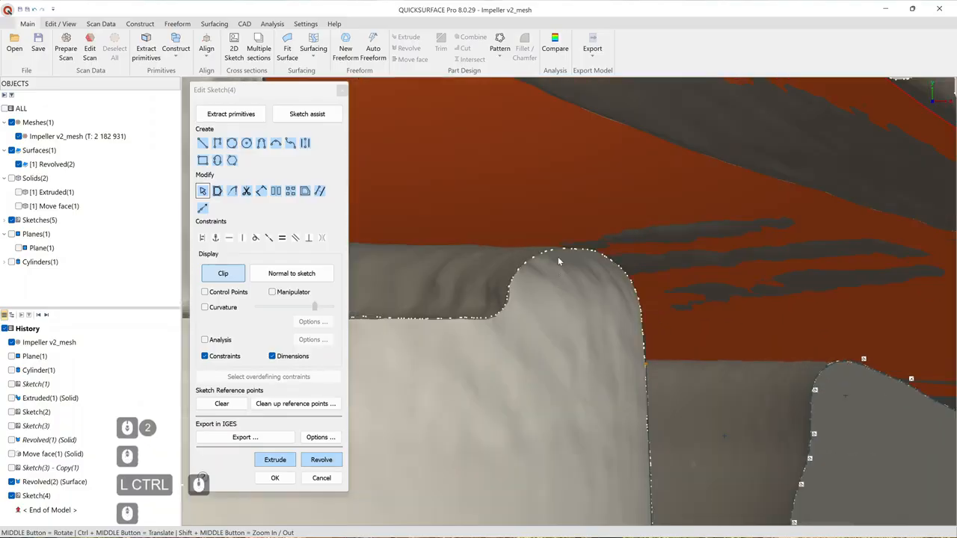
scroll(557, 260, up, 1)
shift+middle_drag(559, 255, 563, 247)
mouse_move(597, 249)
shift+mouse_down()
mouse_move(606, 250)
mouse_move(594, 277)
mouse_move(701, 431)
shift+mouse_up()
ctrl+drag(686, 248, 726, 284)
click(725, 289)
ctrl+middle_drag(574, 313, 604, 314)
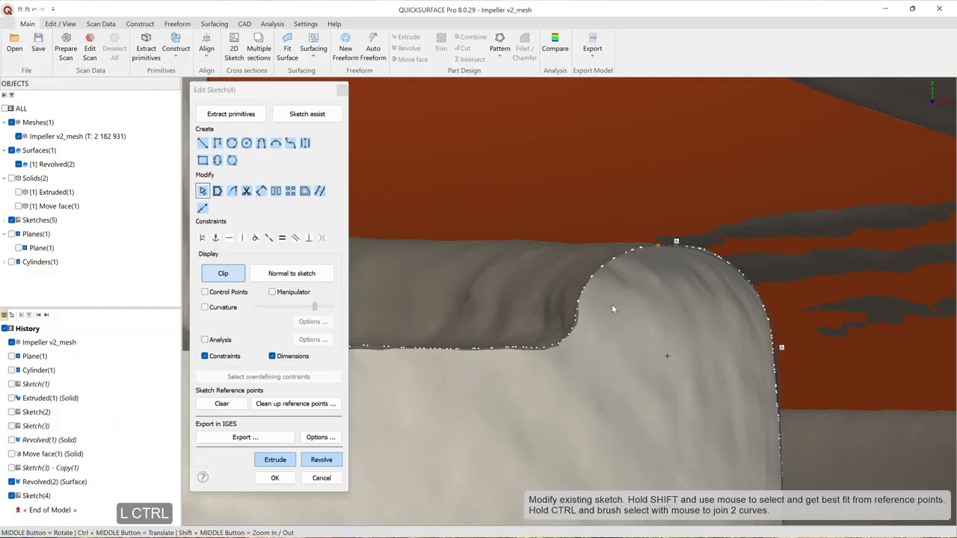
key(ctrl+z)
key(ctrl+z)
key(ctrl+z)
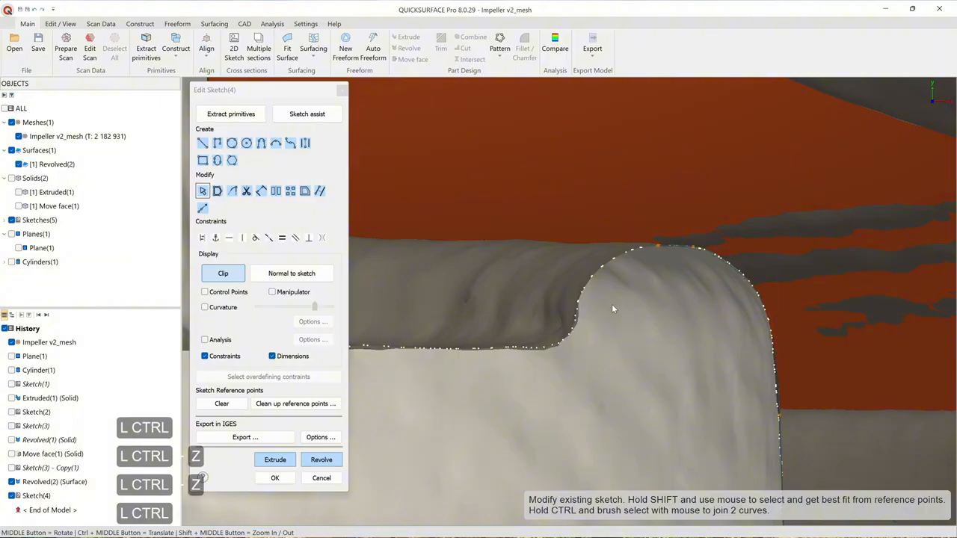
Step: Best-fit an arc to the reference points of the ring's rounded top and join it to the adjacent side-wall line
ctrl+middle_drag(695, 341, 608, 274)
mouse_move(488, 226)
shift+mouse_down()
mouse_move(519, 204)
mouse_move(672, 178)
mouse_move(731, 277)
shift+mouse_up()
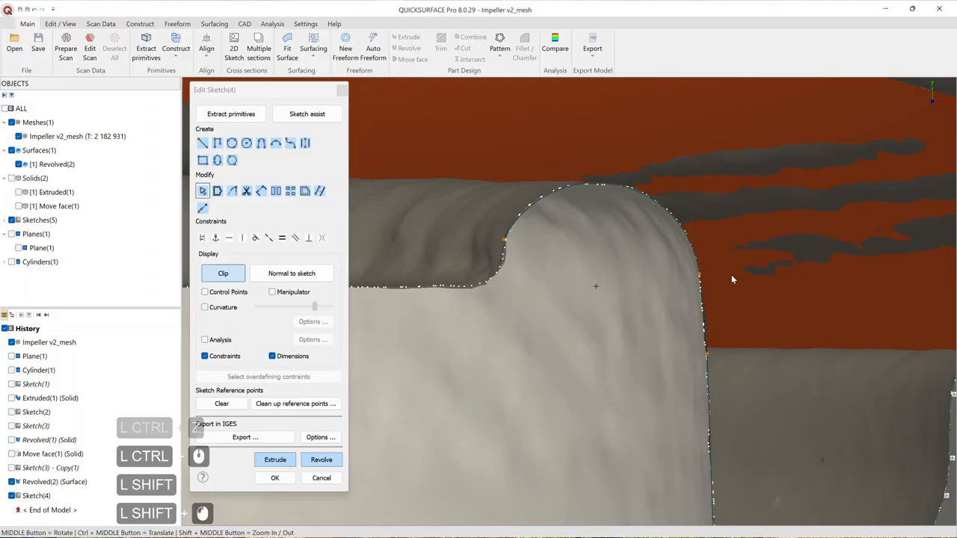
ctrl+middle_drag(661, 315, 576, 247)
scroll(625, 313, down, 2)
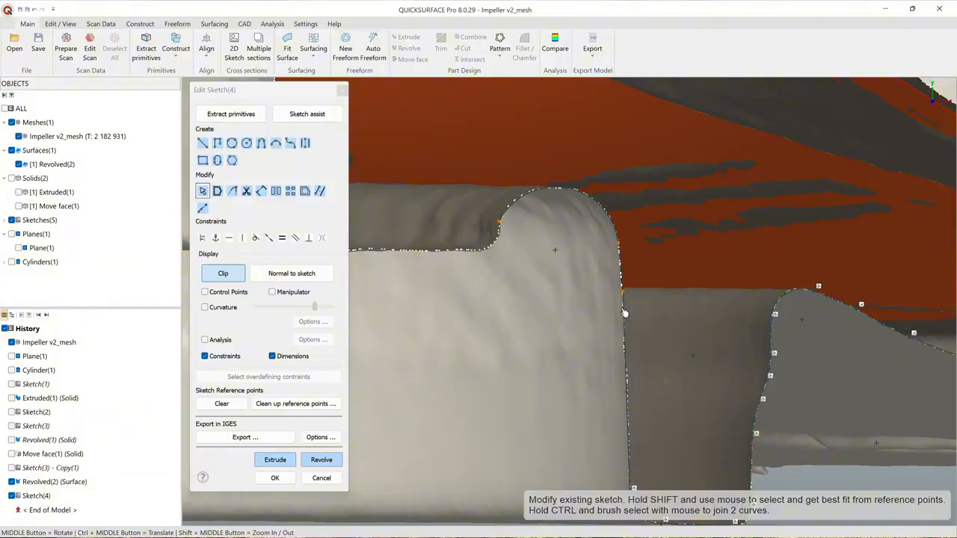
click(624, 254)
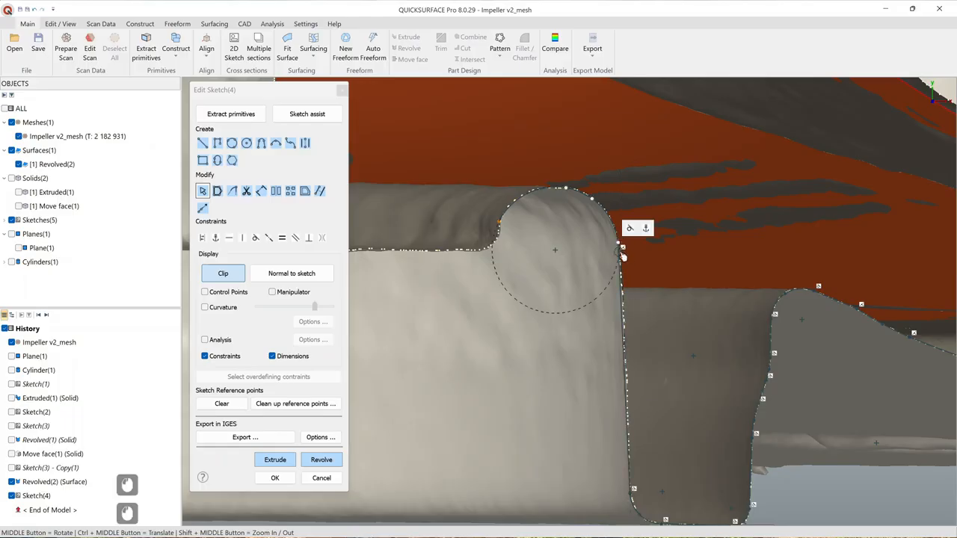
click(581, 341)
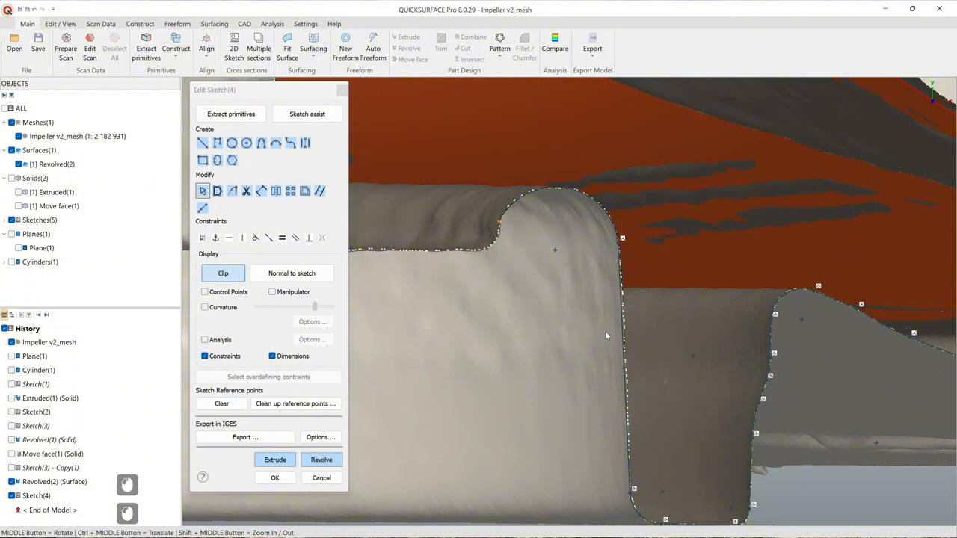
Step: Best-fit a horizontal line to the recess floor beside the hub bore and join it to the ring's top arc with a radius of about 0.28 mm
scroll(605, 332, down, 5)
ctrl+middle_drag(515, 319, 596, 329)
scroll(515, 305, up, 4)
mouse_move(507, 287)
shift+mouse_down()
mouse_move(505, 298)
mouse_move(638, 298)
mouse_move(638, 279)
mouse_move(719, 293)
shift+mouse_up()
scroll(664, 280, up, 3)
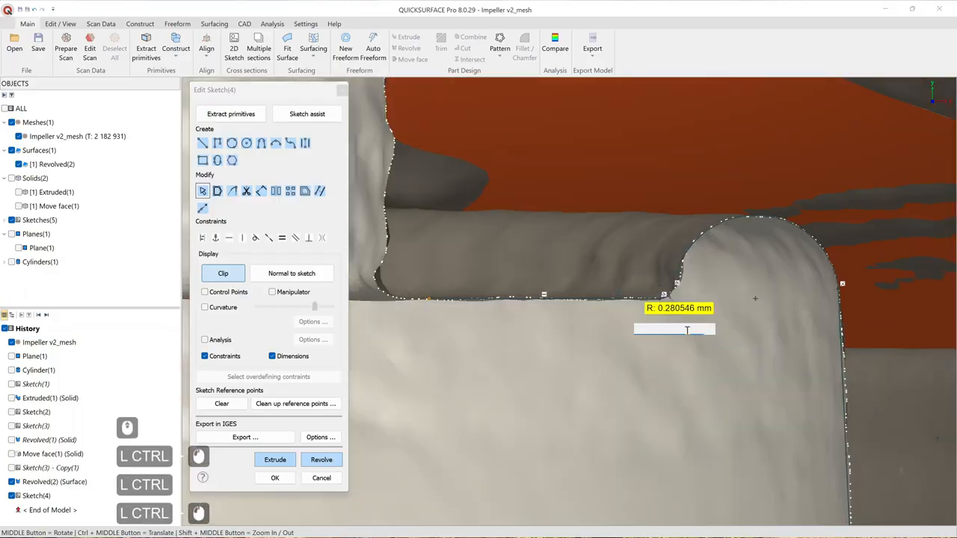
click(751, 343)
Step: Best-fit a straight line to the reference points along the hub's bore wall and constrain it vertical
scroll(747, 345, down, 3)
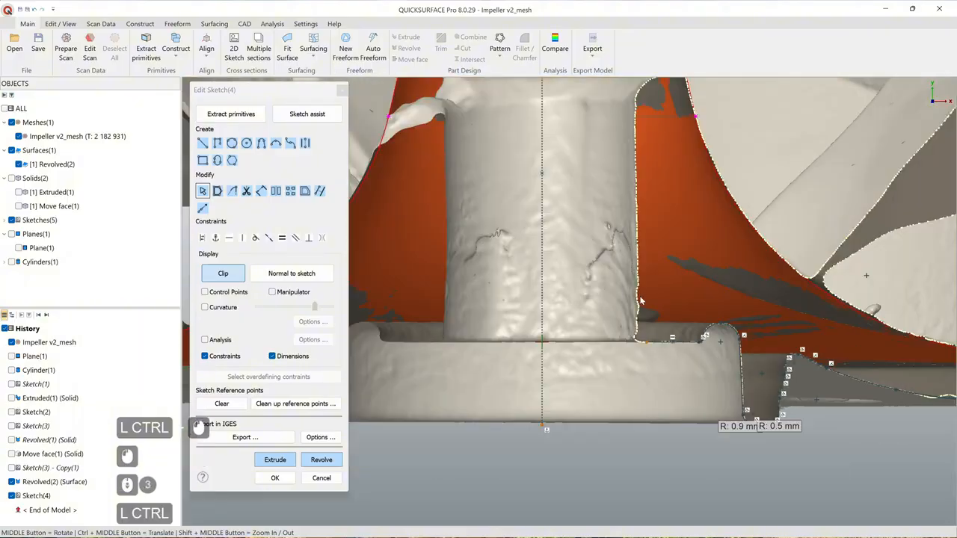
ctrl+middle_drag(640, 301, 629, 313)
mouse_move(606, 177)
shift+mouse_down()
mouse_move(638, 311)
mouse_move(623, 327)
shift+mouse_up()
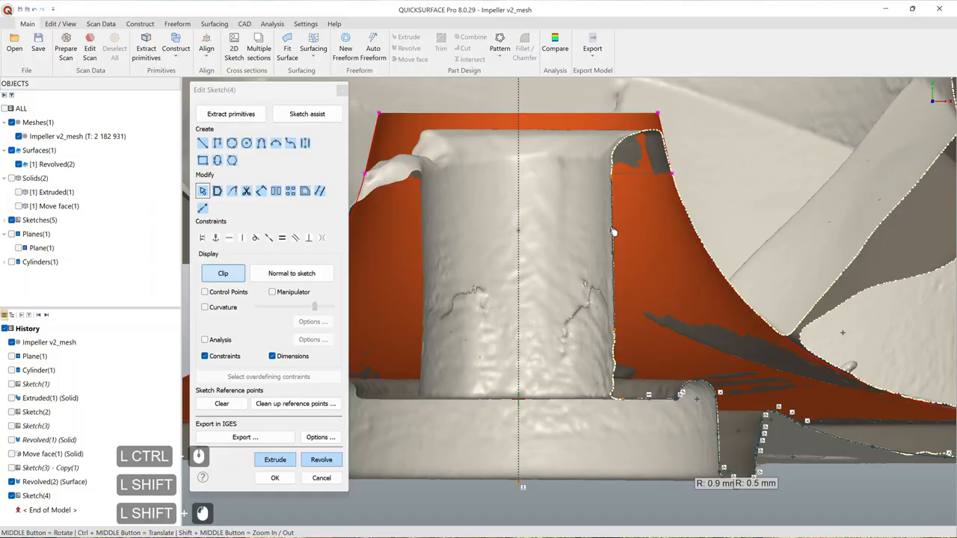
click(637, 213)
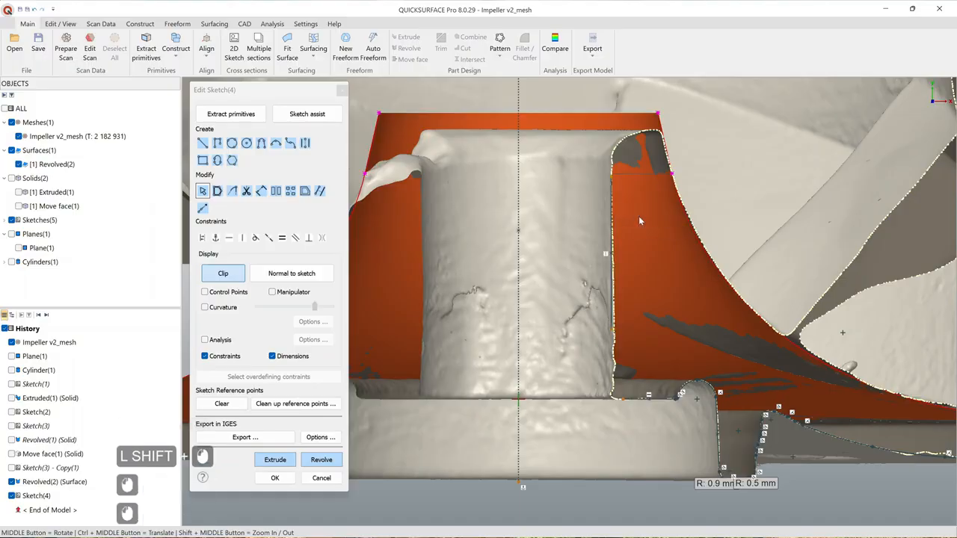
Step: Delete the bore-wall line's vertical constraint and adjust its lower end onto the reference points
ctrl+middle_drag(619, 285, 604, 264)
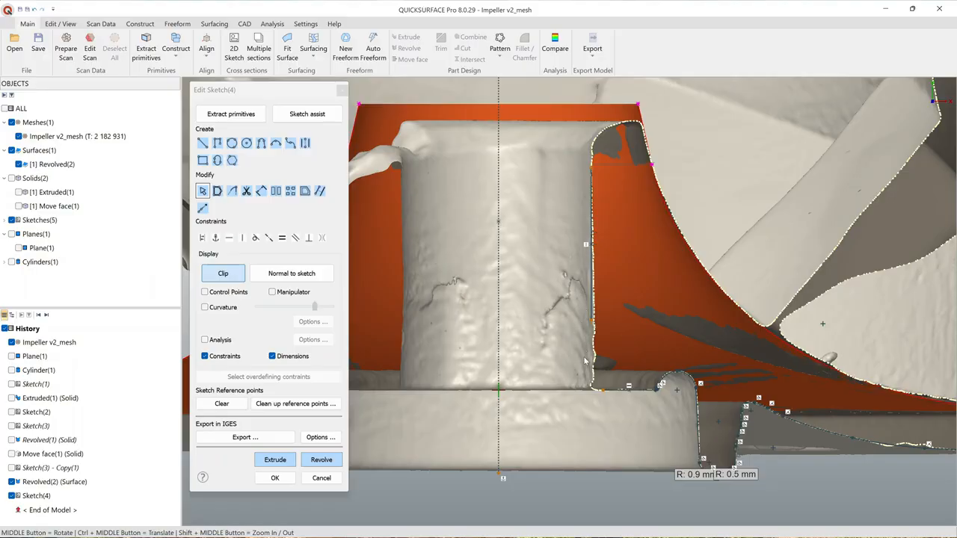
scroll(587, 346, down, 2)
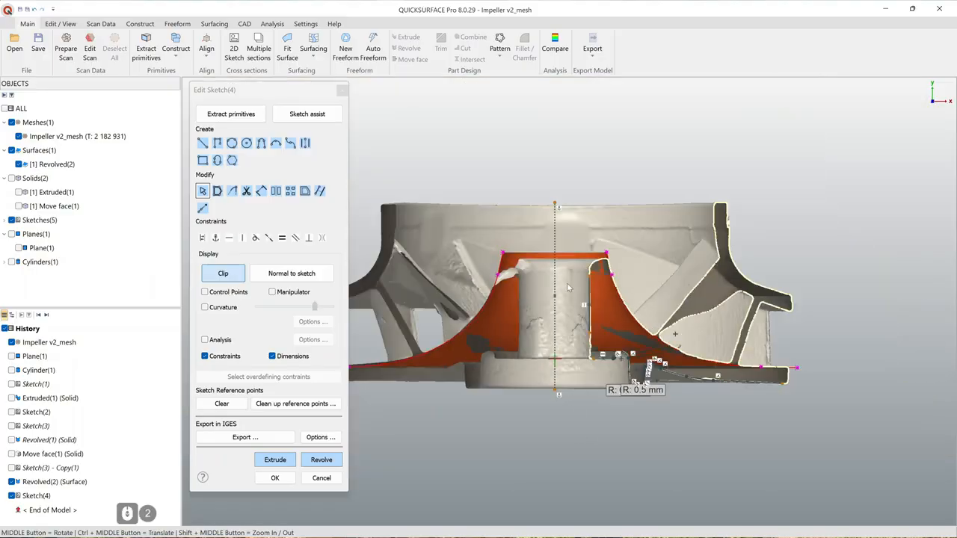
scroll(570, 310, up, 3)
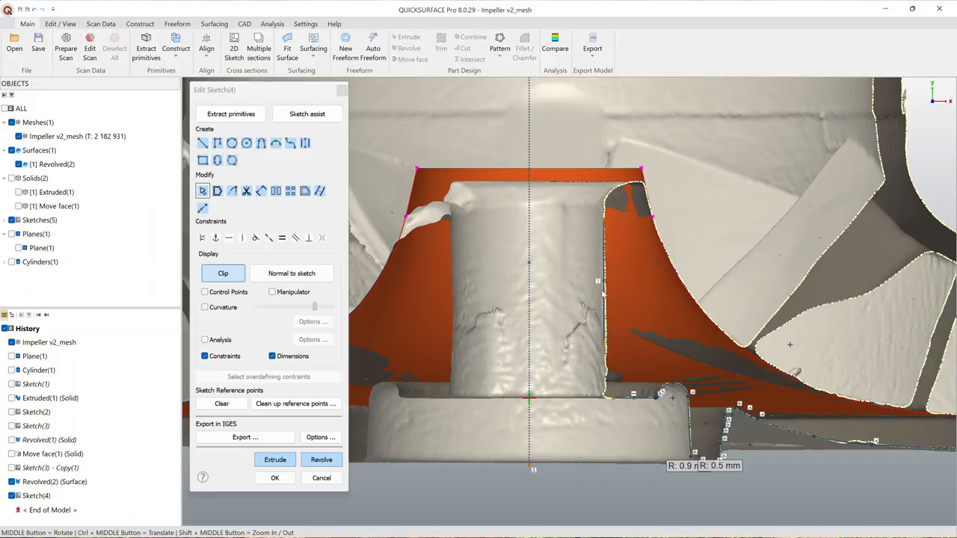
scroll(613, 323, up, 2)
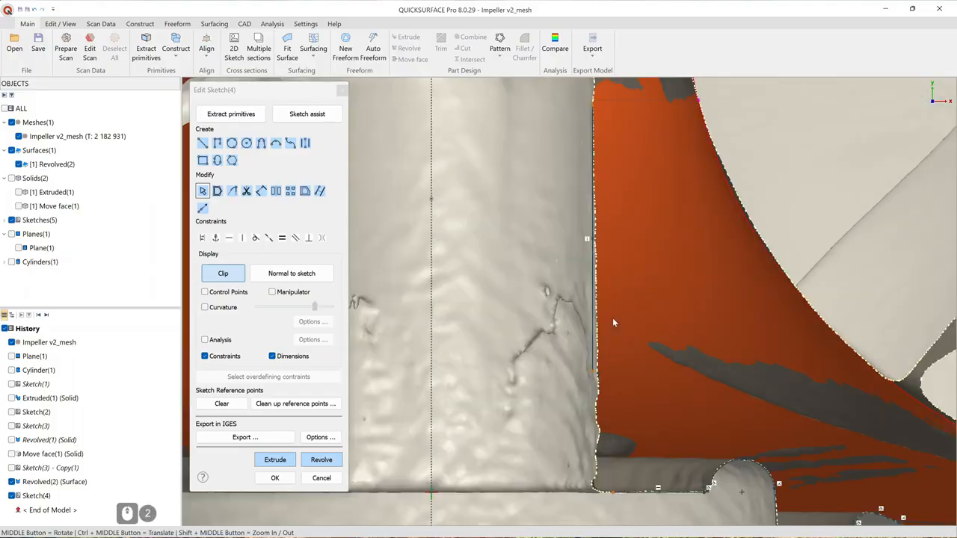
click(590, 244)
key(Delete)
click(596, 372)
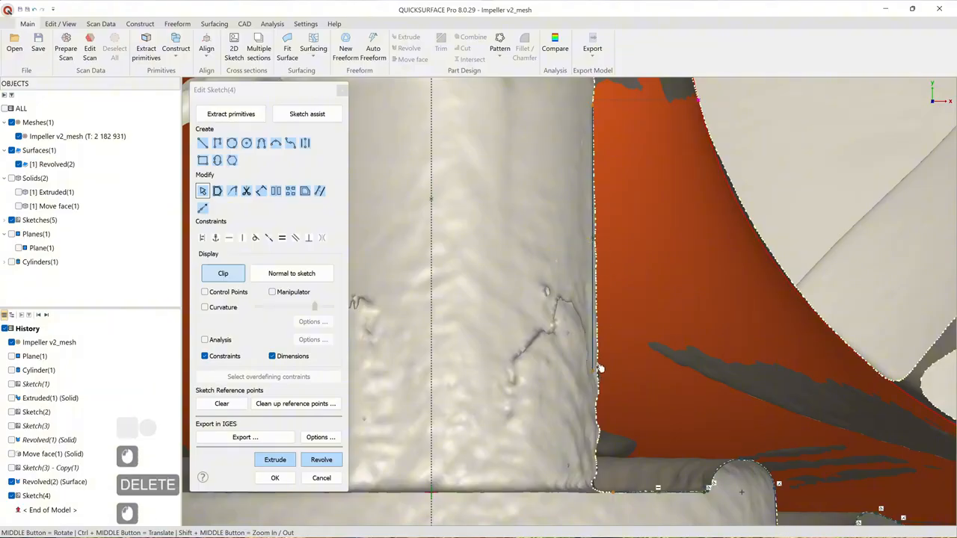
ctrl+click(601, 361)
Step: Join the bore-wall line to the recess floor line at a sharp corner
scroll(601, 361, down, 2)
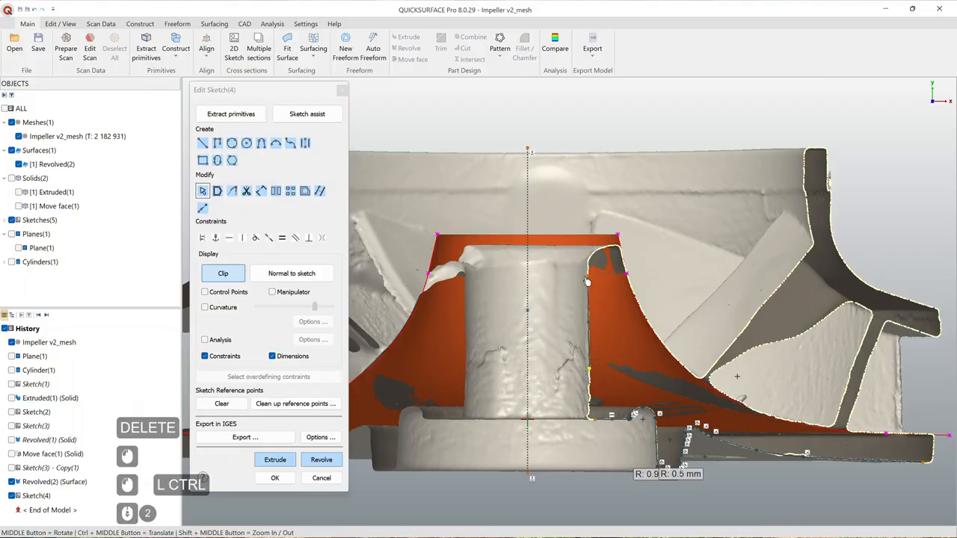
ctrl+middle_drag(596, 402, 591, 369)
scroll(591, 370, up, 1)
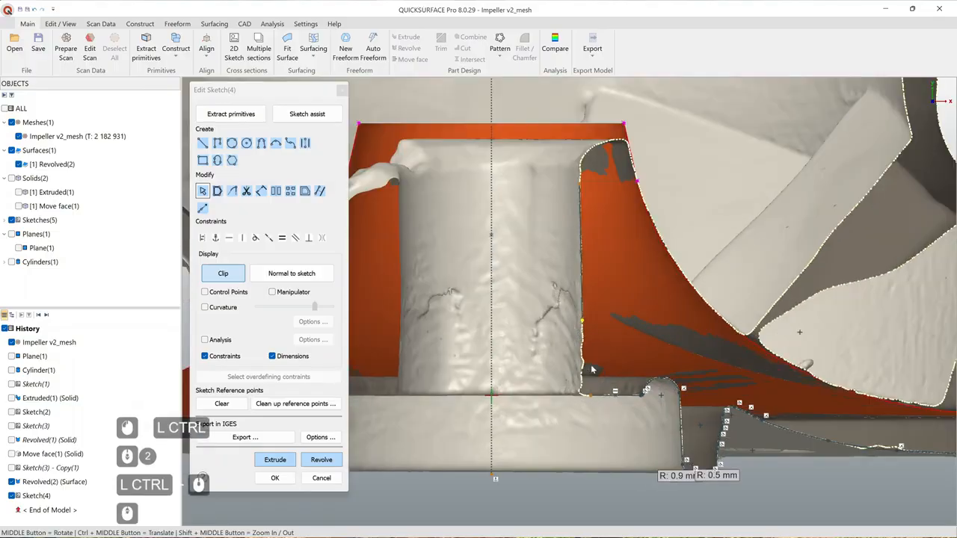
ctrl+drag(582, 321, 590, 395)
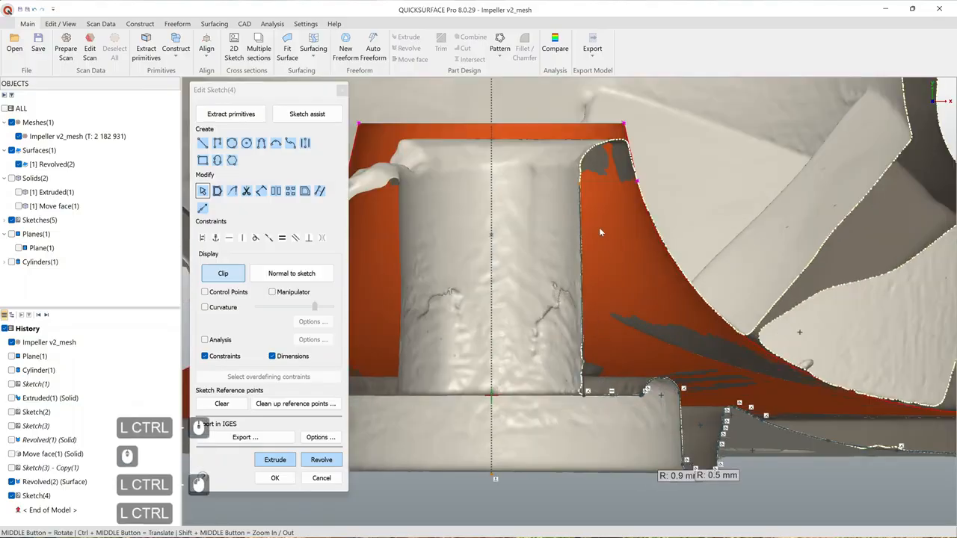
Step: Best-fit two line segments to the curved edge at the hub's top and join them with the bore-wall line at sharp corners
ctrl+middle_drag(599, 227, 602, 339)
scroll(596, 292, up, 2)
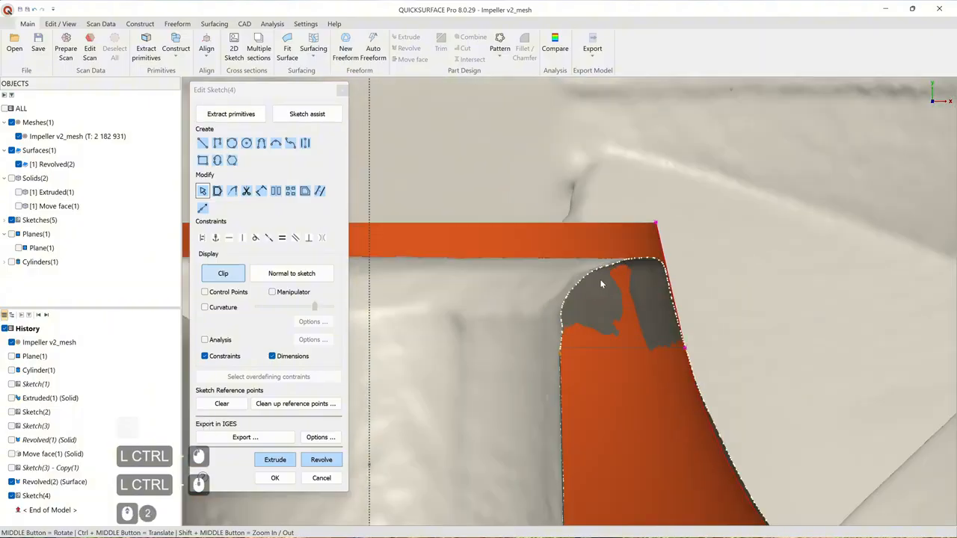
scroll(601, 282, up, 1)
mouse_move(591, 265)
shift+mouse_down()
mouse_move(639, 268)
mouse_move(648, 251)
shift+mouse_up()
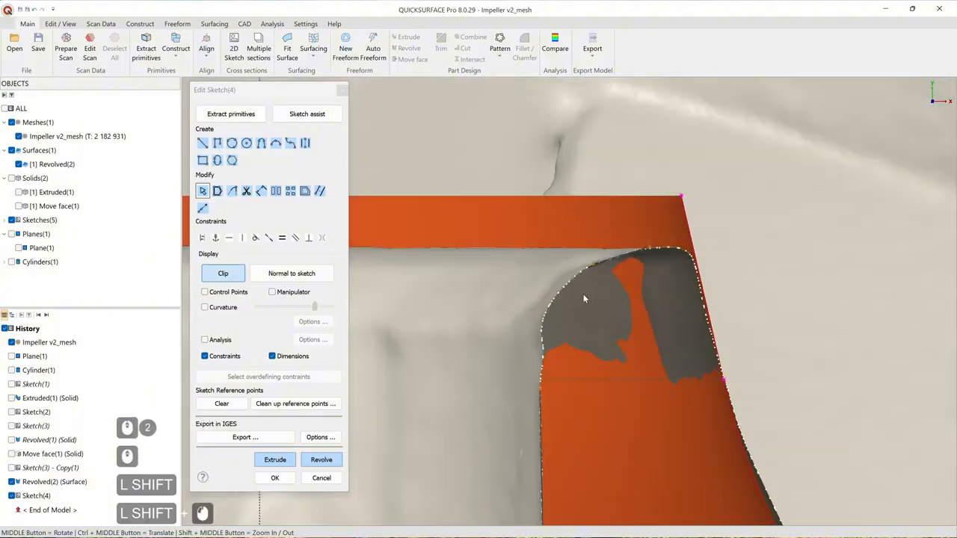
mouse_move(571, 286)
shift+mouse_down()
mouse_move(572, 312)
mouse_move(618, 260)
shift+mouse_up()
mouse_move(573, 308)
ctrl+mouse_down()
mouse_move(550, 300)
mouse_move(575, 416)
ctrl+mouse_up()
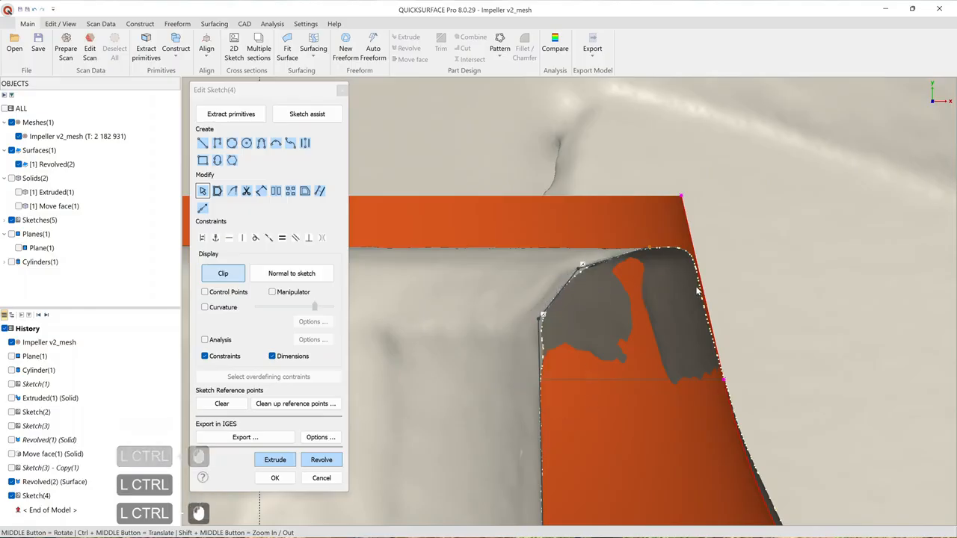
Step: Extend the uppermost hub segment outward past the revolved surface's profile
scroll(709, 339, down, 2)
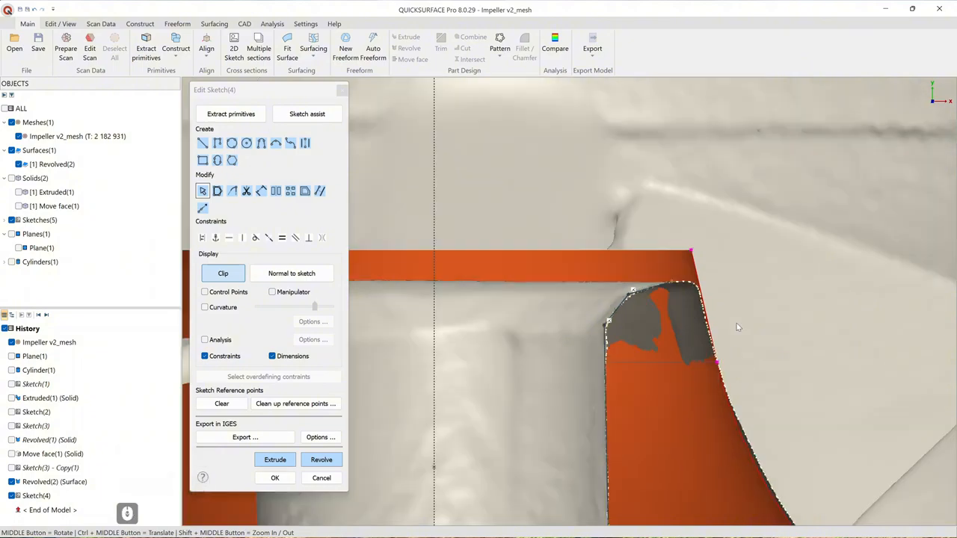
mouse_move(701, 236)
ctrl+mouse_down()
mouse_move(661, 245)
mouse_move(706, 307)
ctrl+mouse_up()
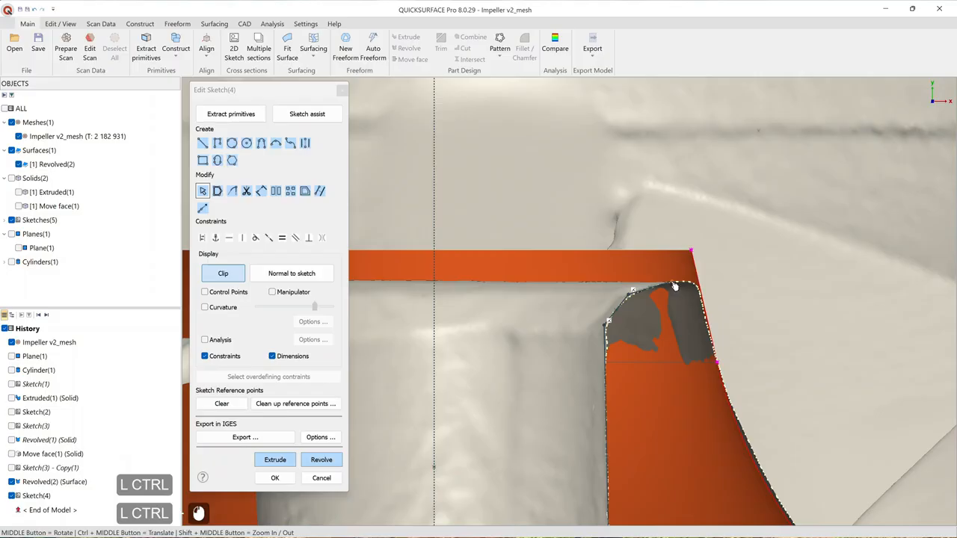
drag(673, 284, 708, 271)
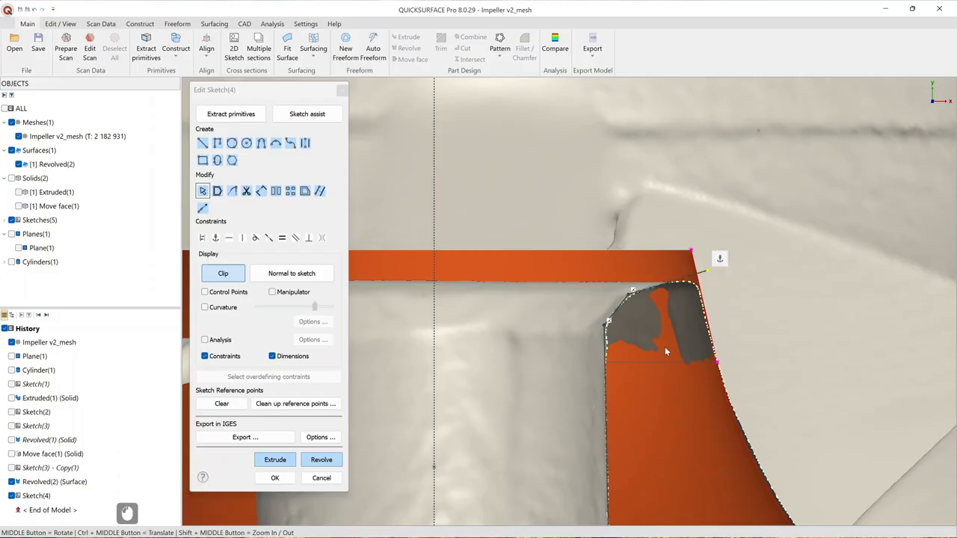
Step: Fillet the two hub-top corners, with radius 2.6044 mm on the upper corner and 2.2386 mm on the bore-wall corner
scroll(637, 308, up, 2)
click(628, 283)
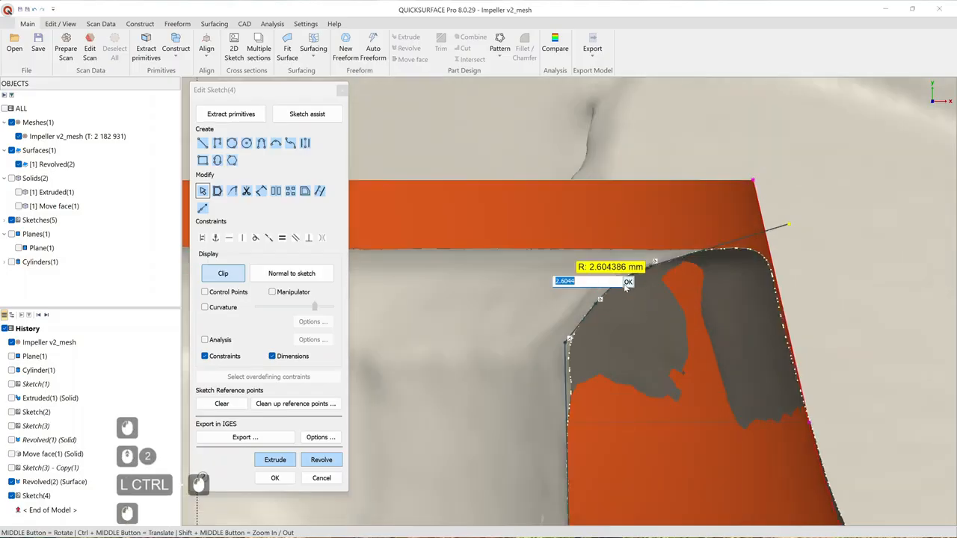
ctrl+drag(565, 342, 574, 347)
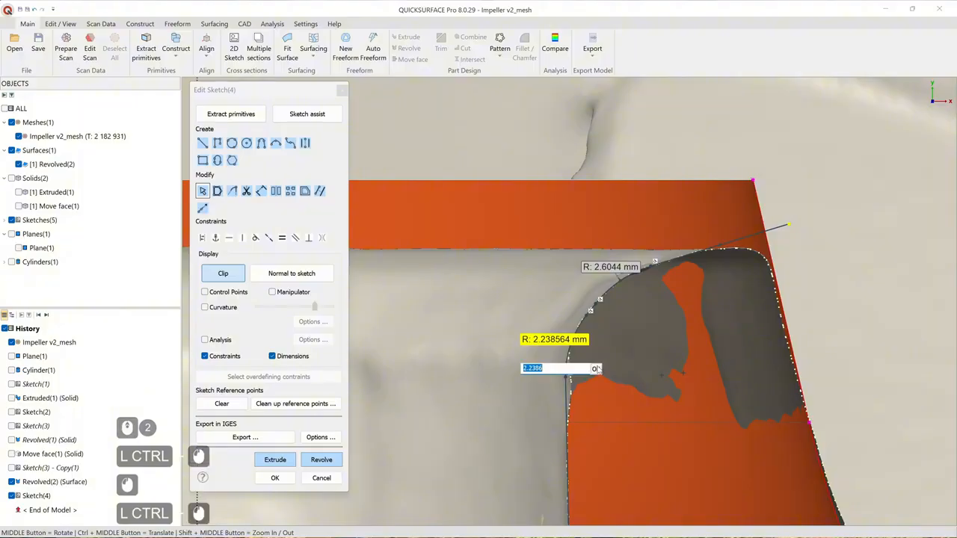
click(597, 369)
Step: Extend the outer end of the disc's underside line past the rim's reference points
scroll(618, 361, down, 5)
mouse_move(629, 414)
ctrl+middle_down()
mouse_move(589, 361)
mouse_move(584, 379)
mouse_move(555, 327)
ctrl+middle_up()
scroll(591, 371, up, 3)
scroll(628, 351, down, 2)
scroll(807, 367, up, 2)
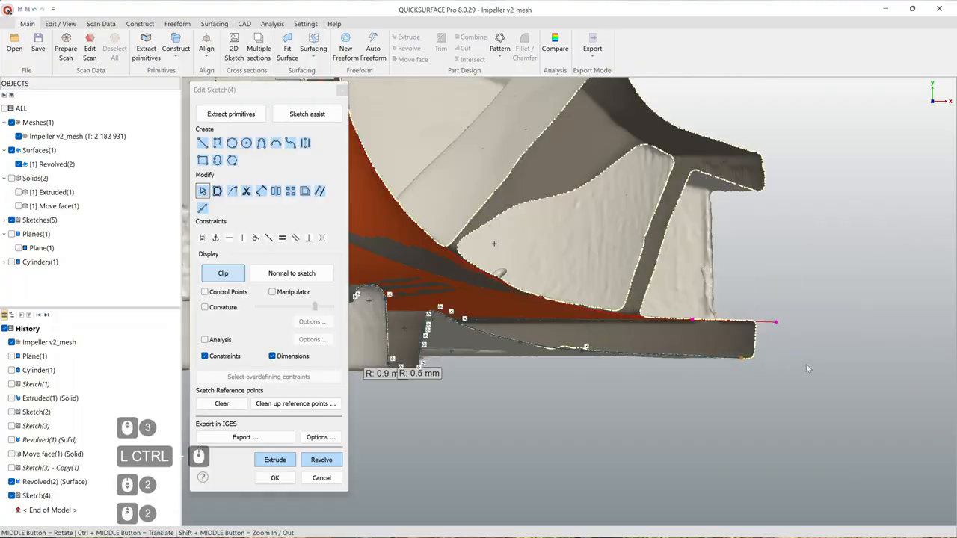
drag(743, 360, 752, 361)
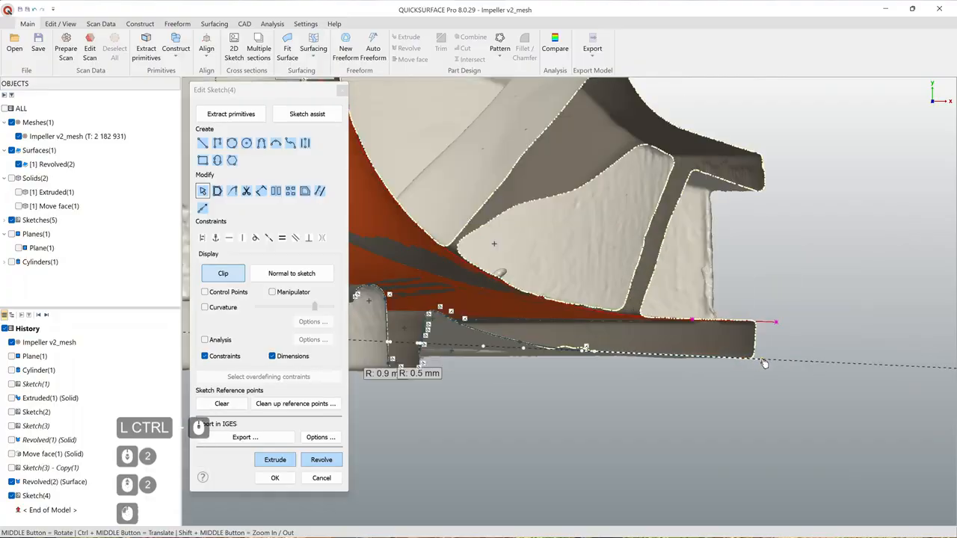
Step: Draw a line from the underside line's outer end up across the revolved surface's profile, just outside the disc rim
scroll(757, 381, up, 2)
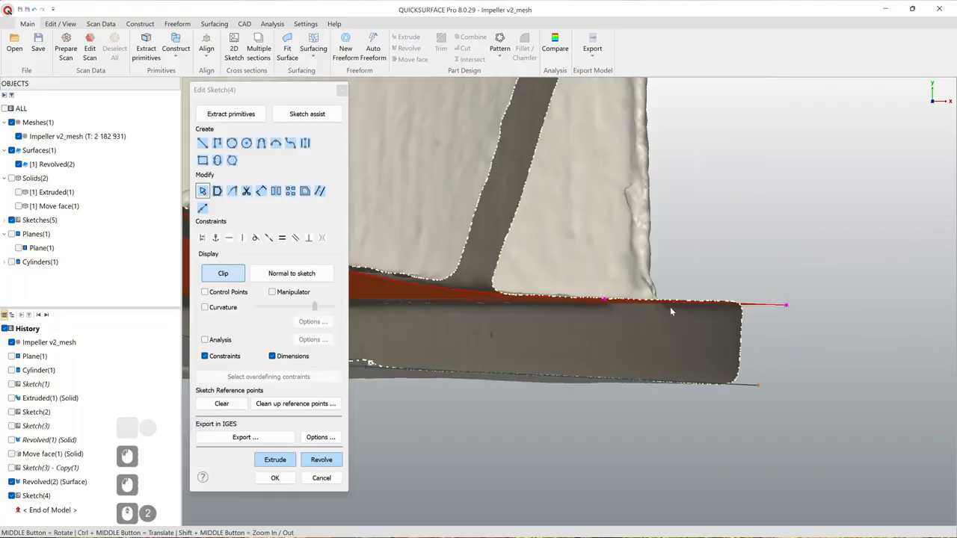
click(202, 143)
click(760, 383)
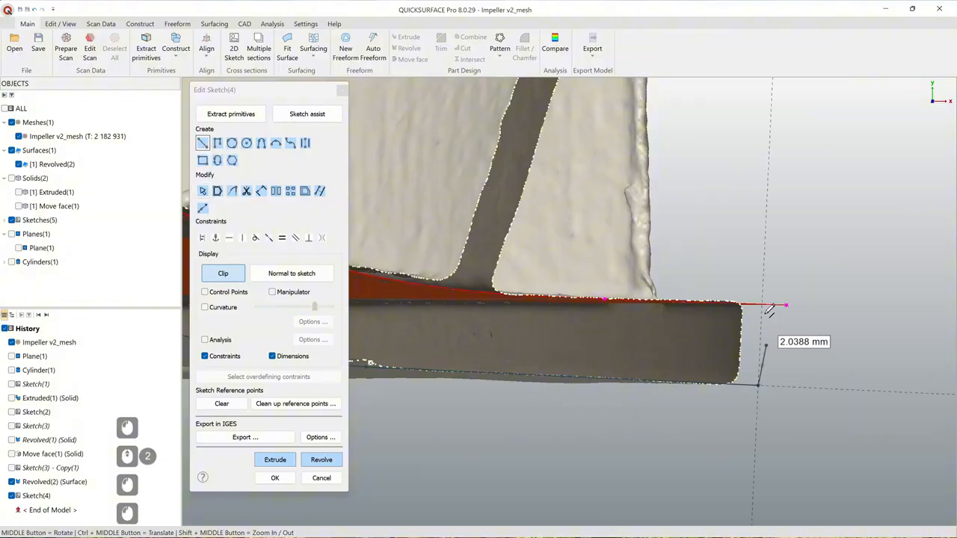
click(762, 280)
key(Escape)
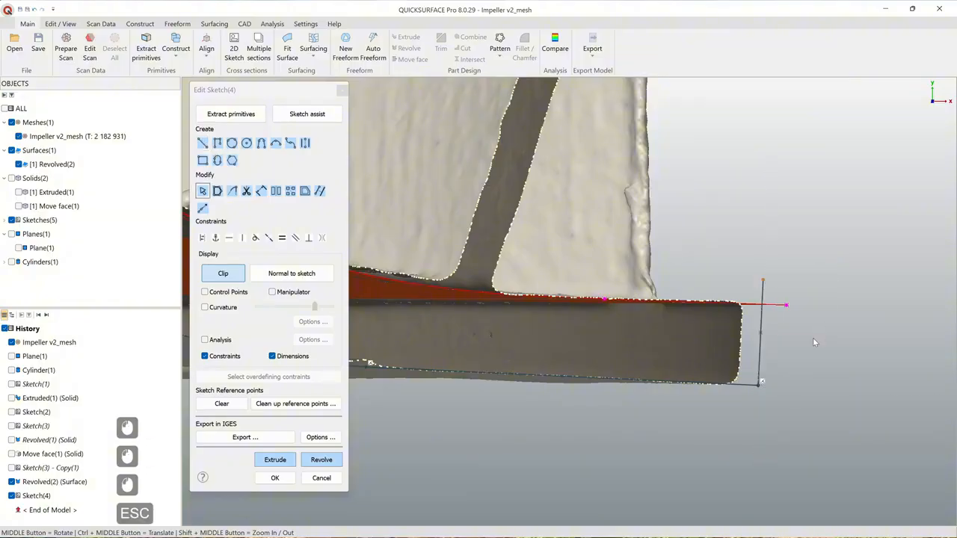
Step: Revolve the Sketch(4) profile around the rotation axis into a surface
click(321, 459)
scroll(529, 370, down, 2)
click(237, 262)
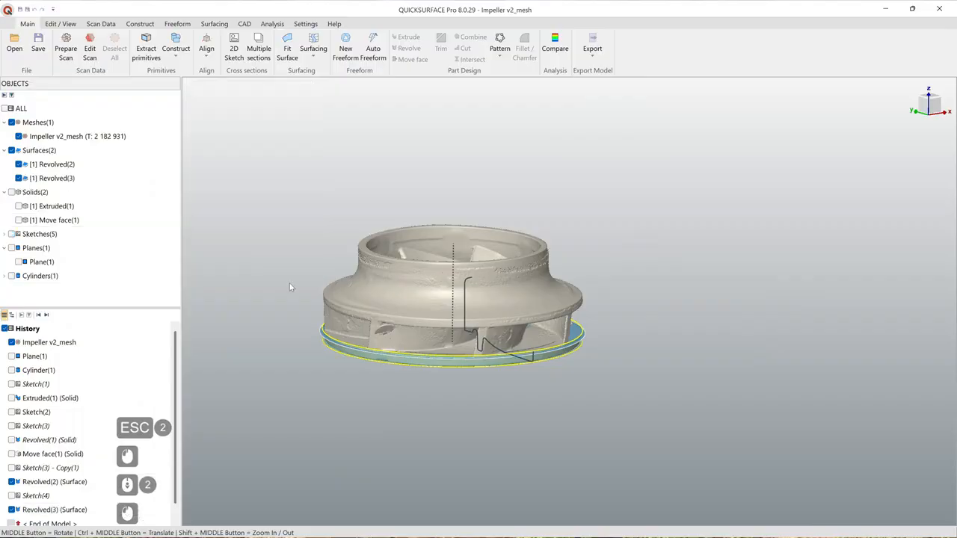
ctrl+middle_drag(509, 341, 572, 384)
mouse_move(572, 384)
middle_down()
mouse_move(570, 322)
mouse_move(570, 380)
middle_up()
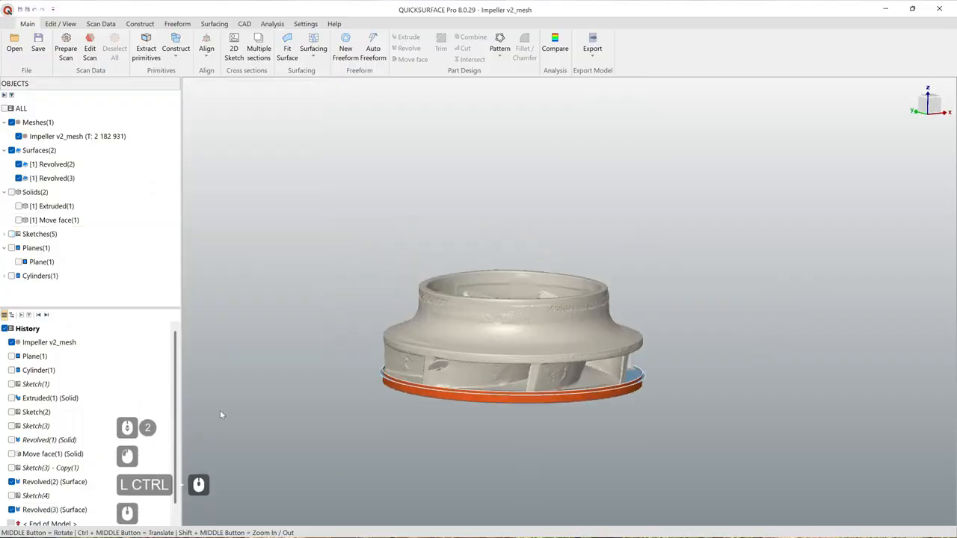
Step: Show Sketch(4) and compare the scan mesh with the revolved surfaces, examining the deviation map on the impeller's underside
click(11, 496)
scroll(294, 388, up, 4)
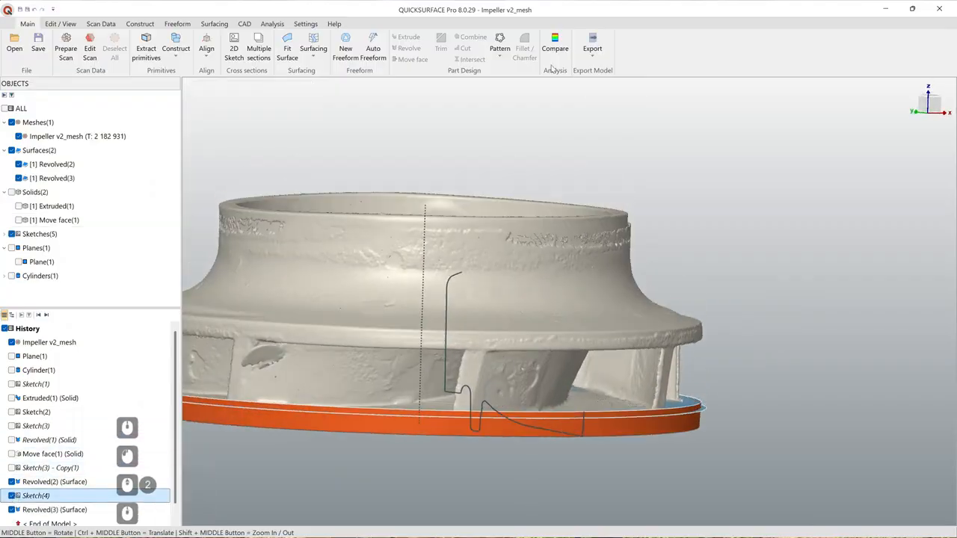
click(555, 48)
middle_drag(589, 432, 580, 299)
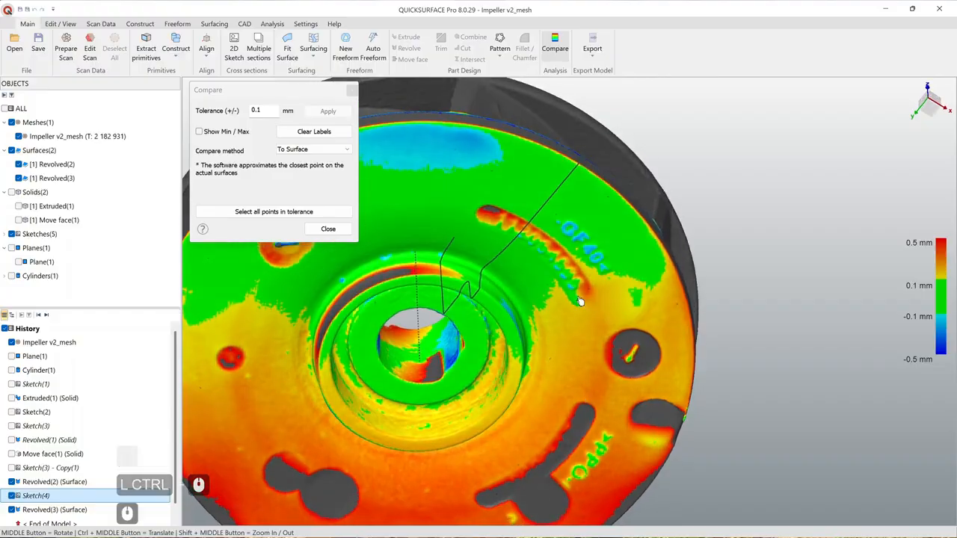
Step: Close the deviation comparison and hide Sketch(4) and the impeller mesh, leaving only the two revolved surfaces shown
click(340, 231)
middle_drag(404, 254, 449, 338)
right_click(476, 323)
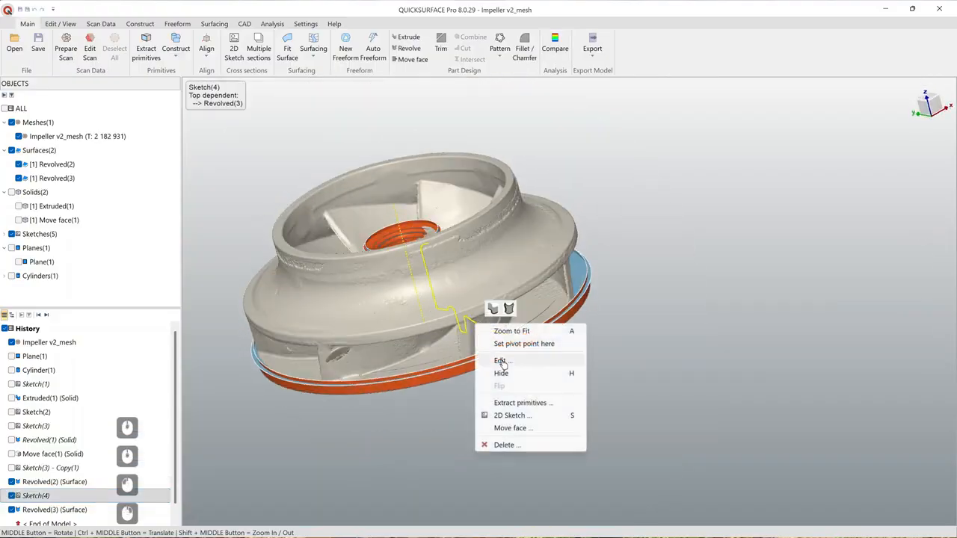
click(515, 372)
click(19, 137)
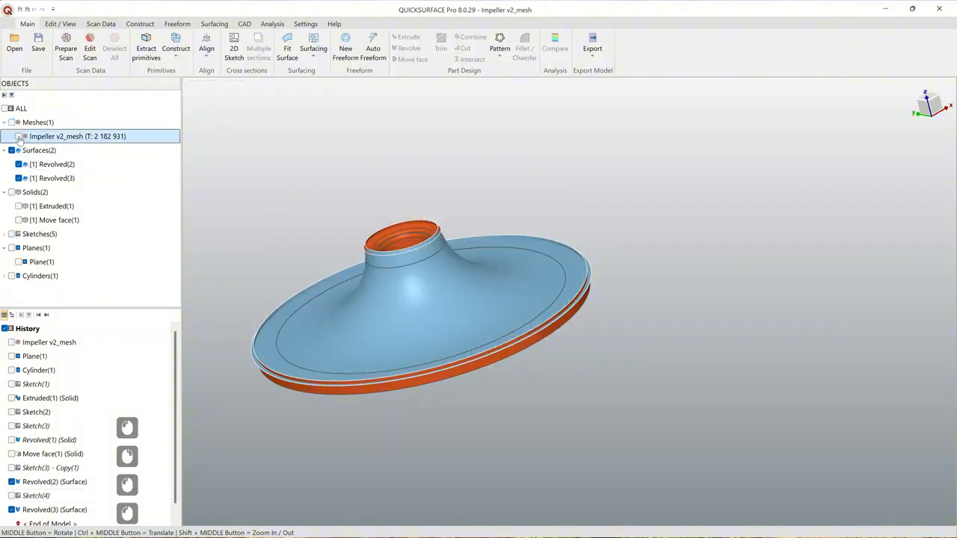
Step: Trim the Revolved(2) and Revolved(3) surfaces against each other into one closed disc-and-hub solid
middle_drag(441, 321, 490, 295)
drag(206, 147, 694, 446)
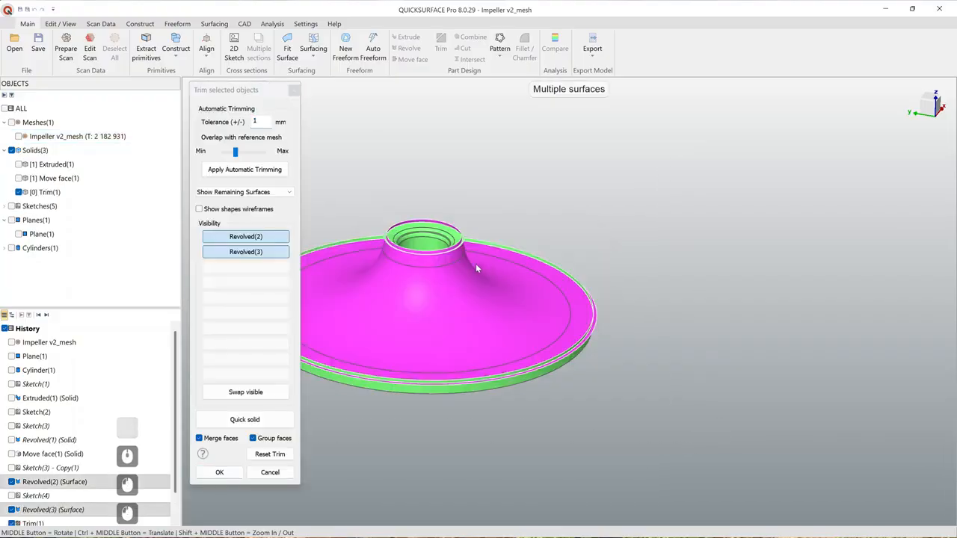
scroll(475, 263, up, 6)
scroll(467, 220, down, 3)
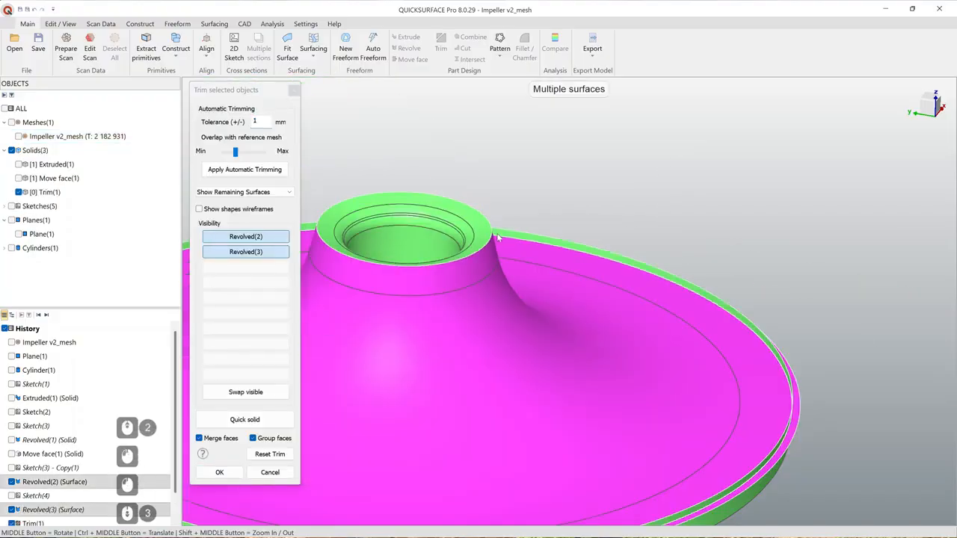
scroll(756, 424, up, 5)
scroll(733, 374, down, 5)
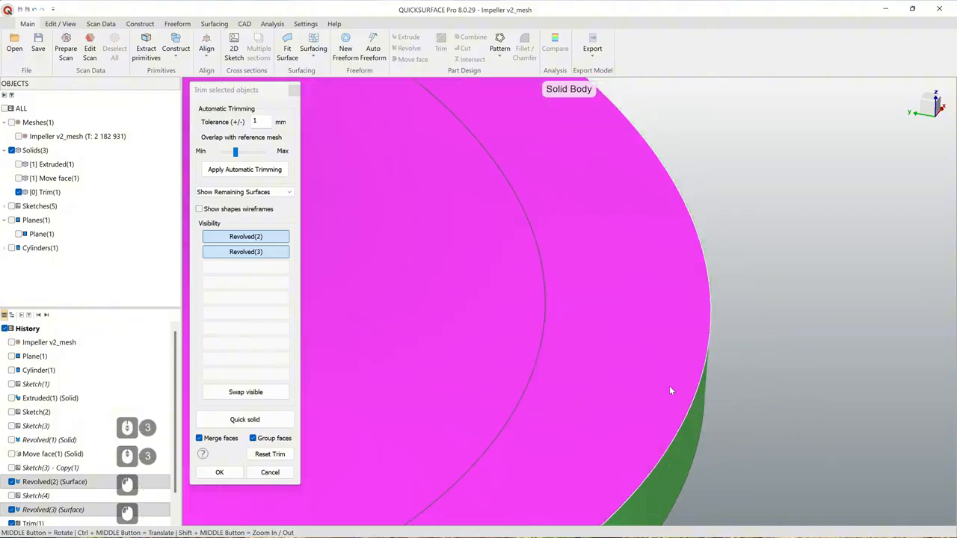
ctrl+middle_drag(545, 115, 584, 85)
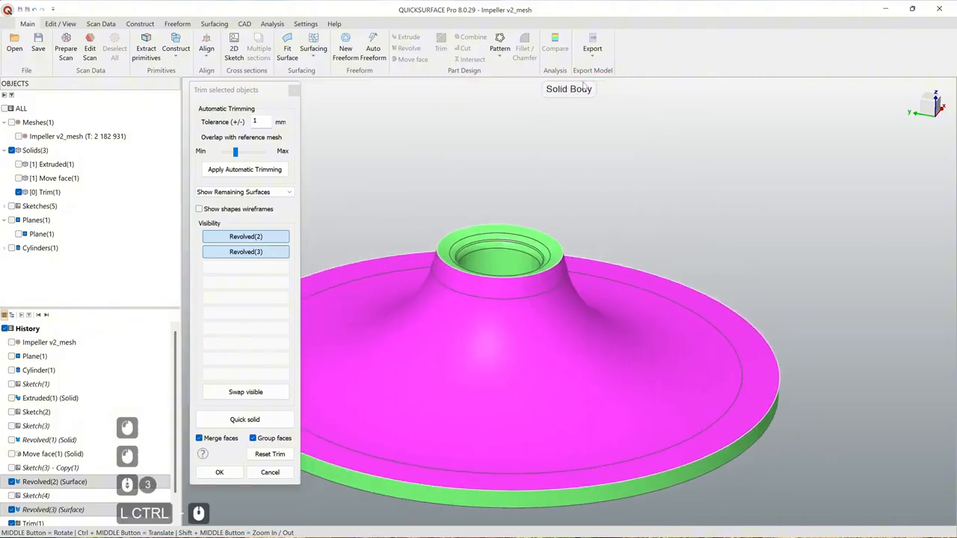
click(222, 472)
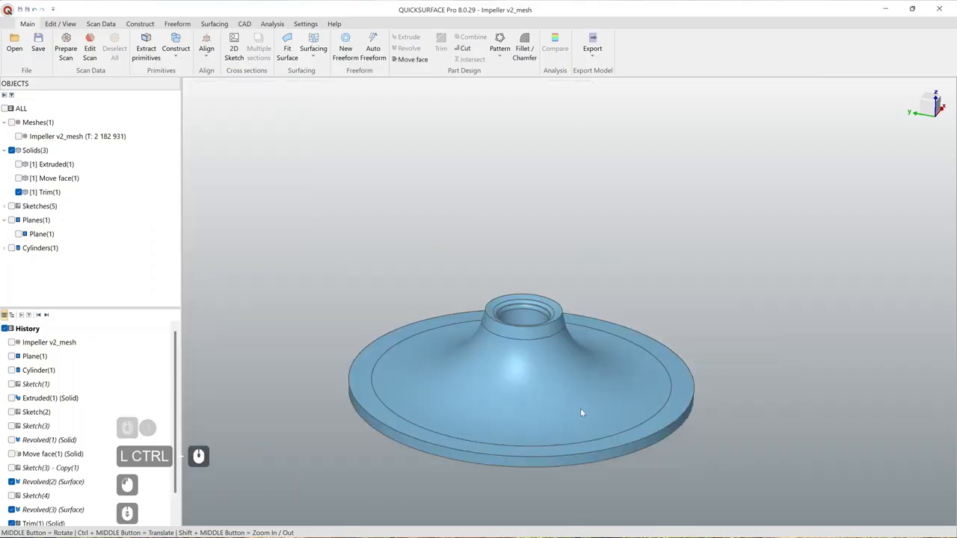
Step: Inspect the trimmed disc together with the Move face(1) solid, and switch the display to only the Impeller v2_mesh scan
middle_drag(580, 408, 587, 127)
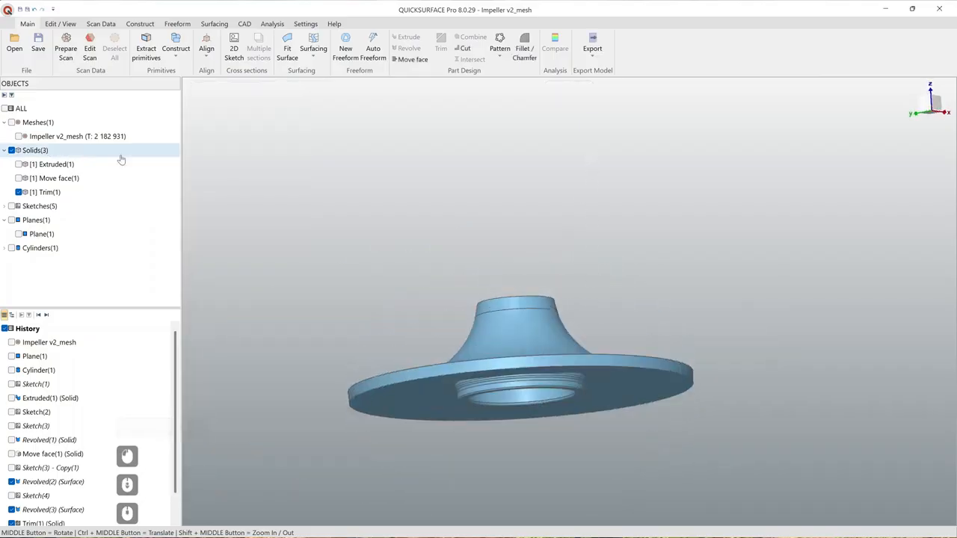
click(19, 178)
middle_drag(516, 299, 609, 274)
click(18, 178)
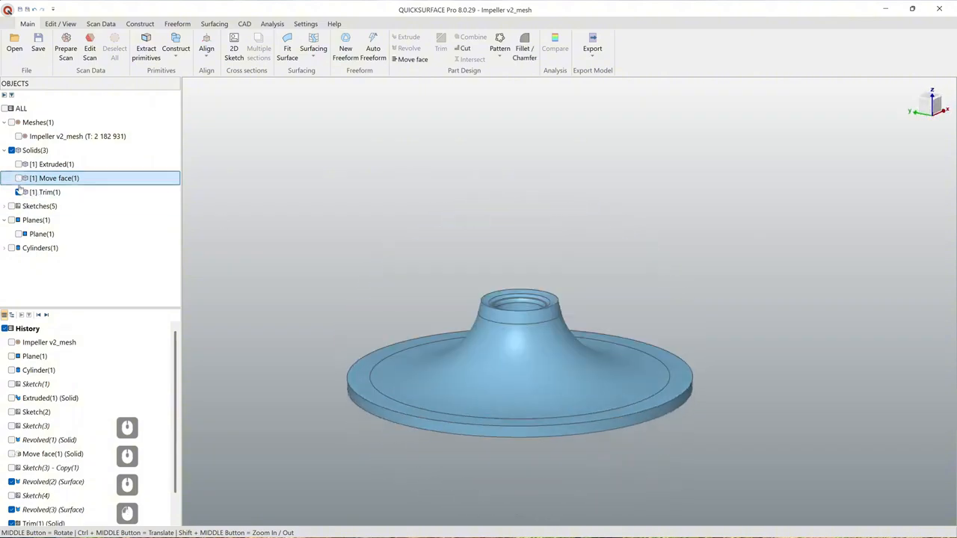
click(19, 193)
click(19, 136)
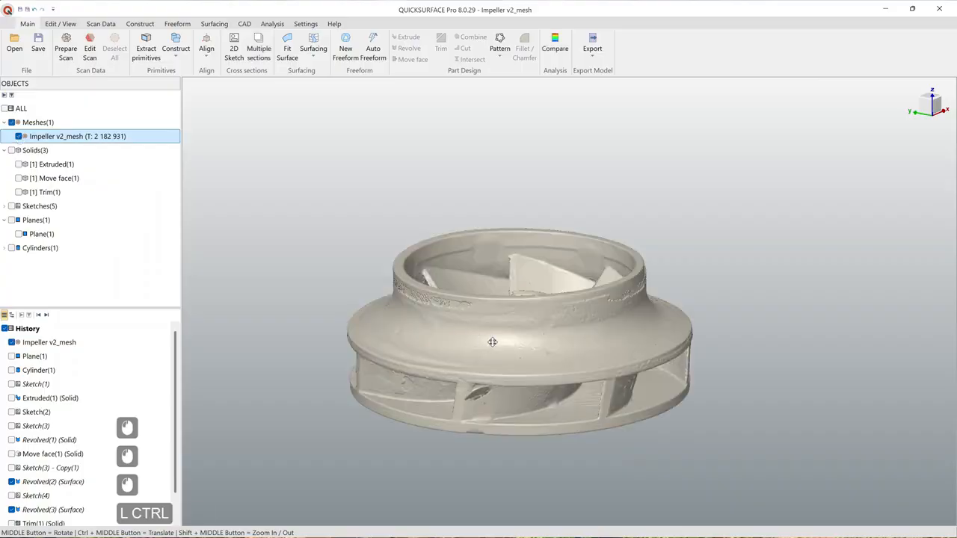
Step: Examine the impeller scan's vanes and openings from the side, from above and from the underside
ctrl+middle_drag(491, 337, 438, 322)
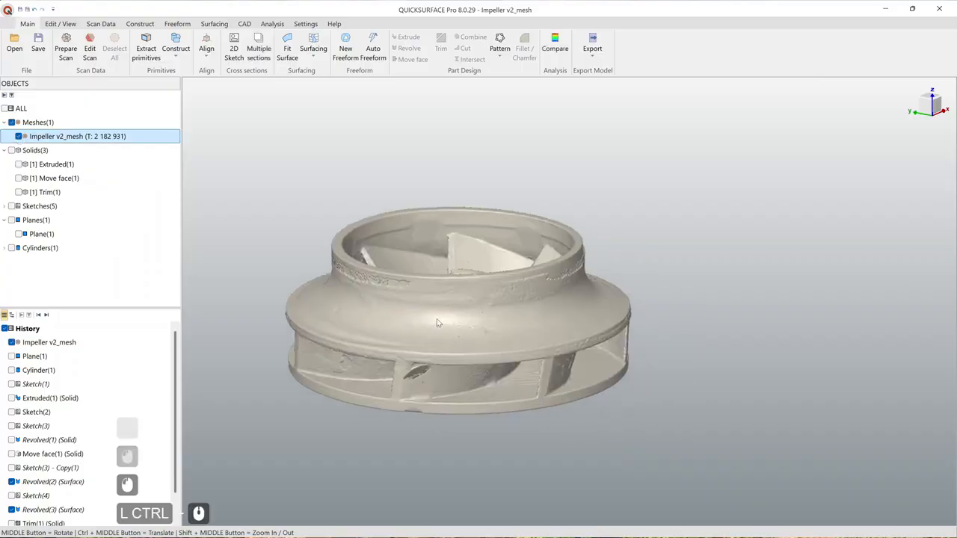
key(KP_Add)
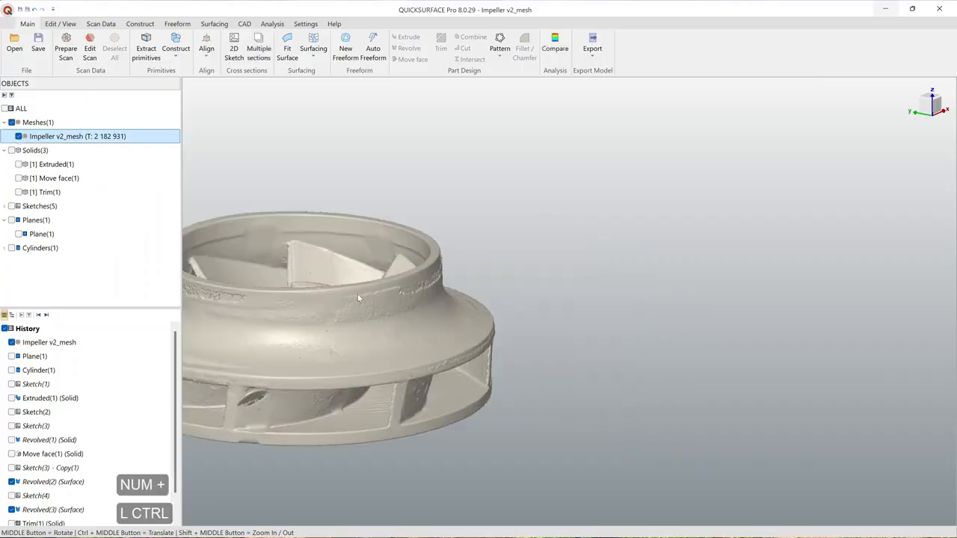
ctrl+middle_drag(358, 294, 503, 285)
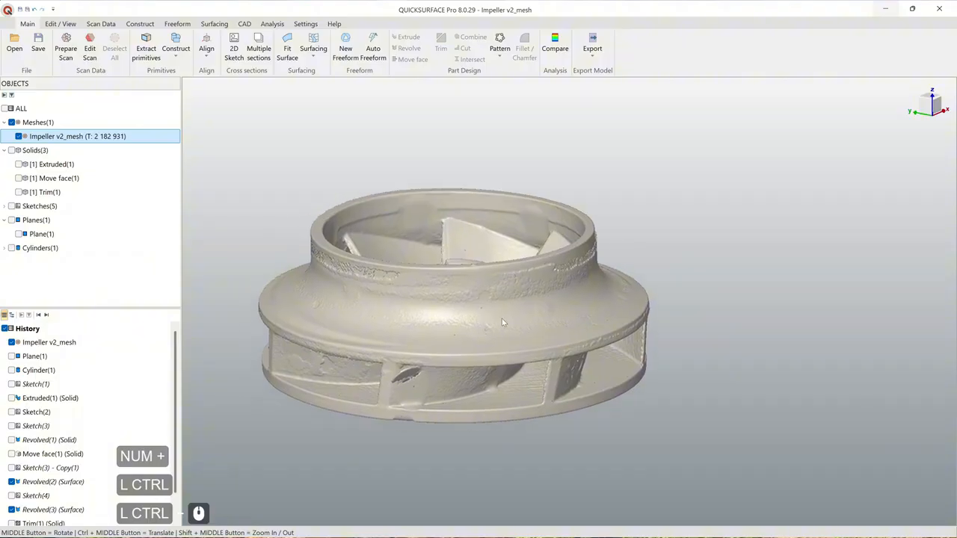
middle_drag(503, 323, 528, 316)
middle_drag(524, 358, 514, 279)
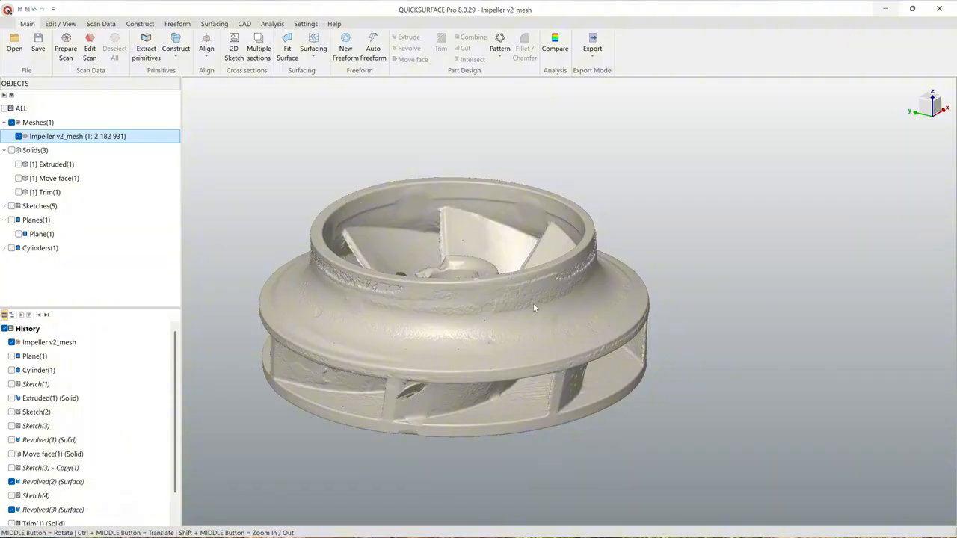
middle_drag(545, 323, 550, 166)
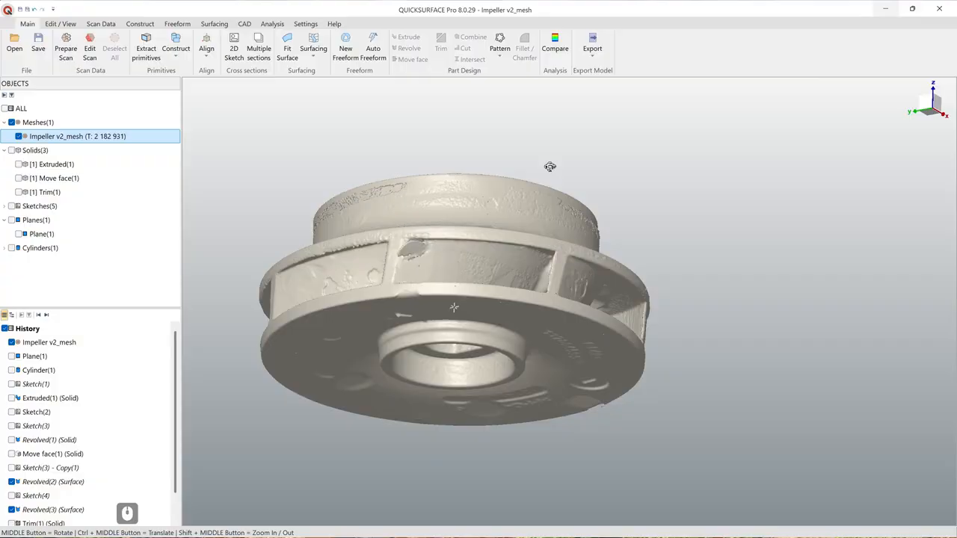
middle_drag(462, 287, 550, 320)
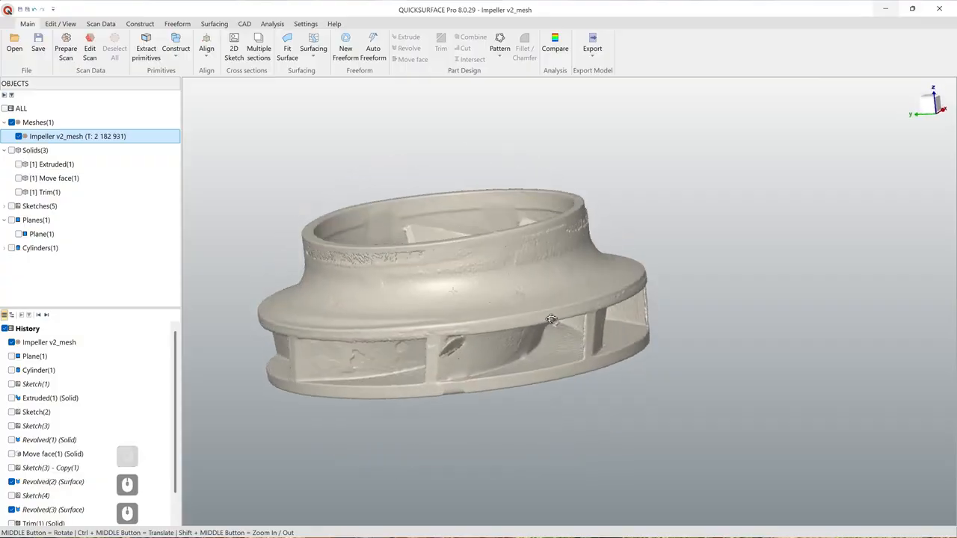
middle_drag(515, 279, 516, 297)
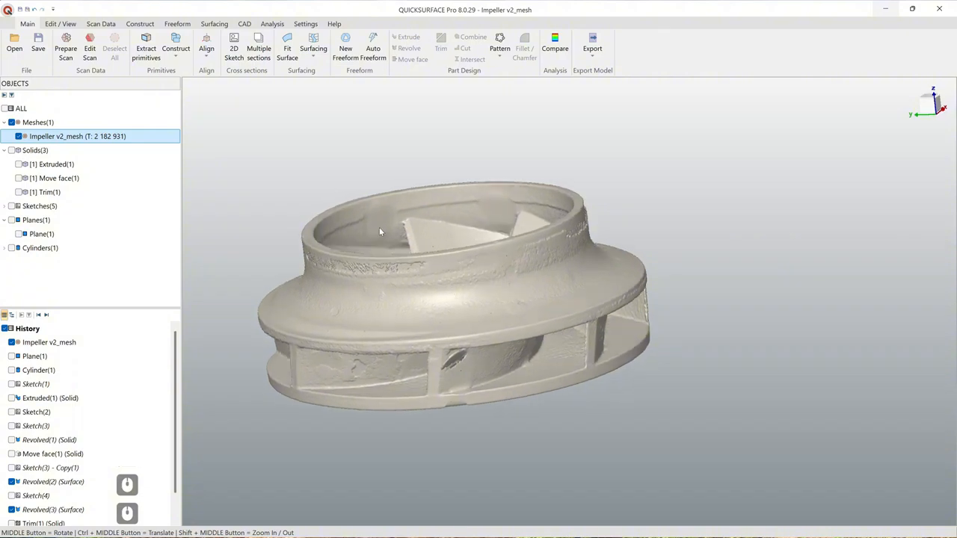
click(252, 135)
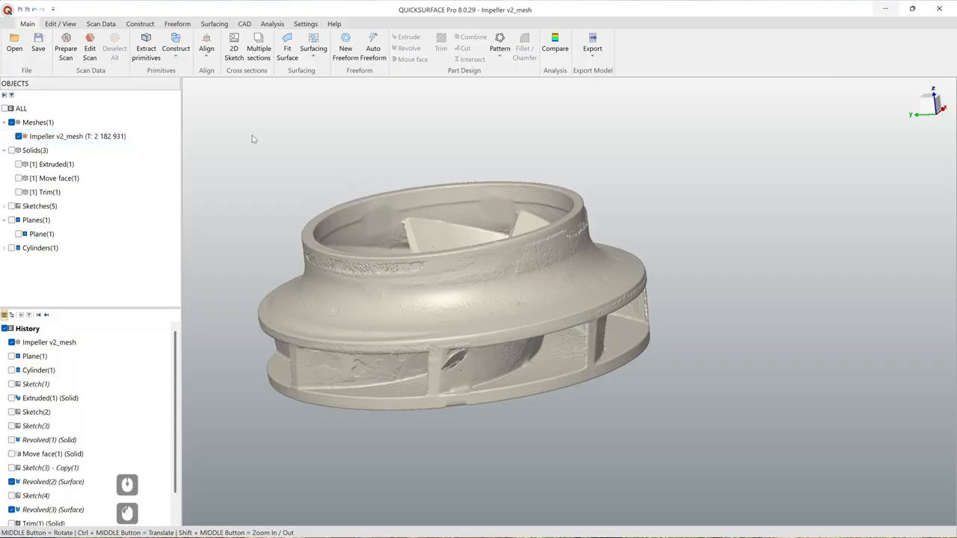
Step: Construct a solid cylinder along the Z axis and stretch it past both ends of the impeller, about 86 mm long
click(176, 48)
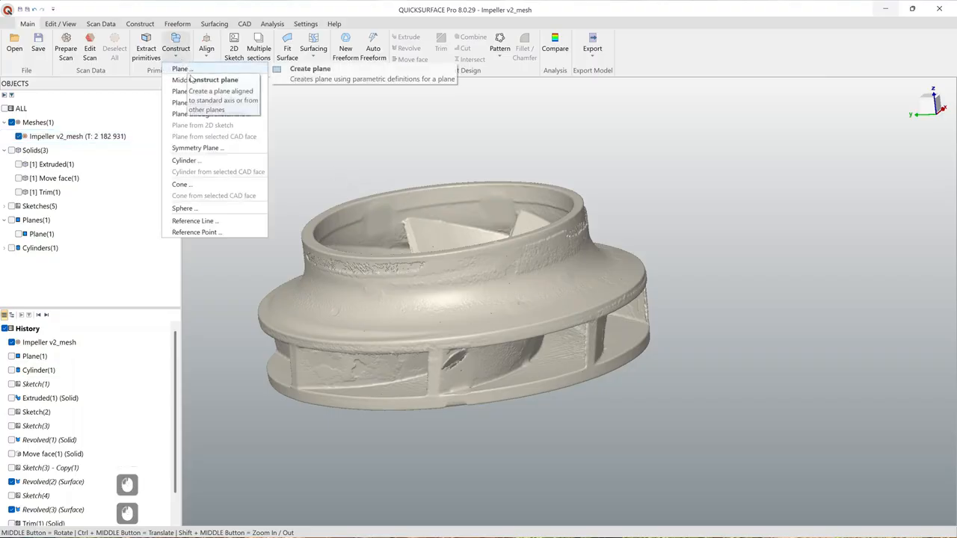
click(225, 164)
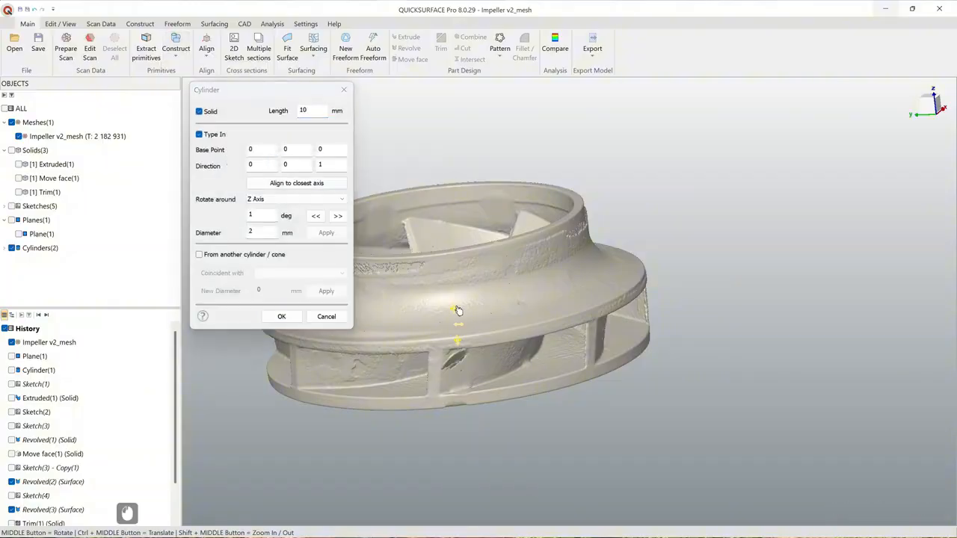
drag(445, 268, 438, 177)
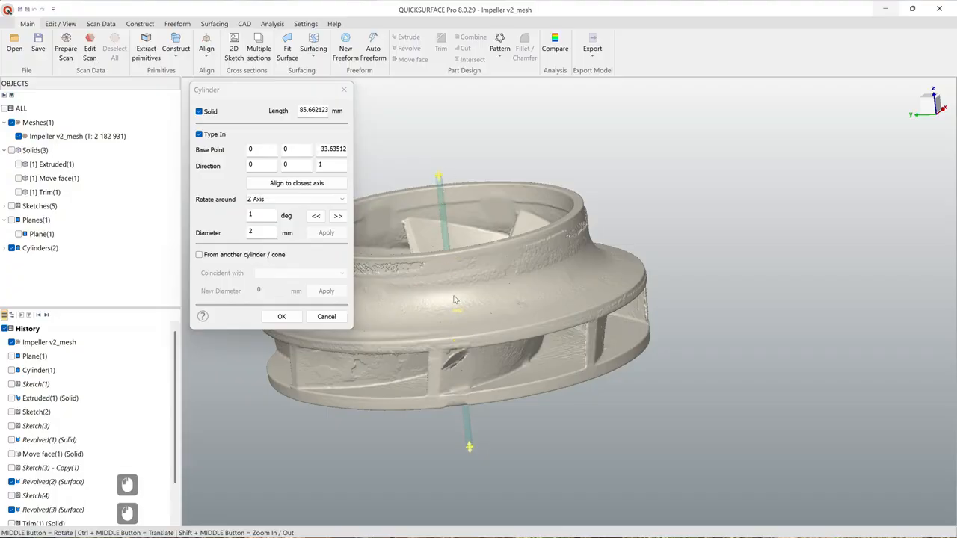
Step: Size the cylinder's diameter to about 26 mm so it fits around the impeller's central hub, and create it
drag(463, 314, 559, 278)
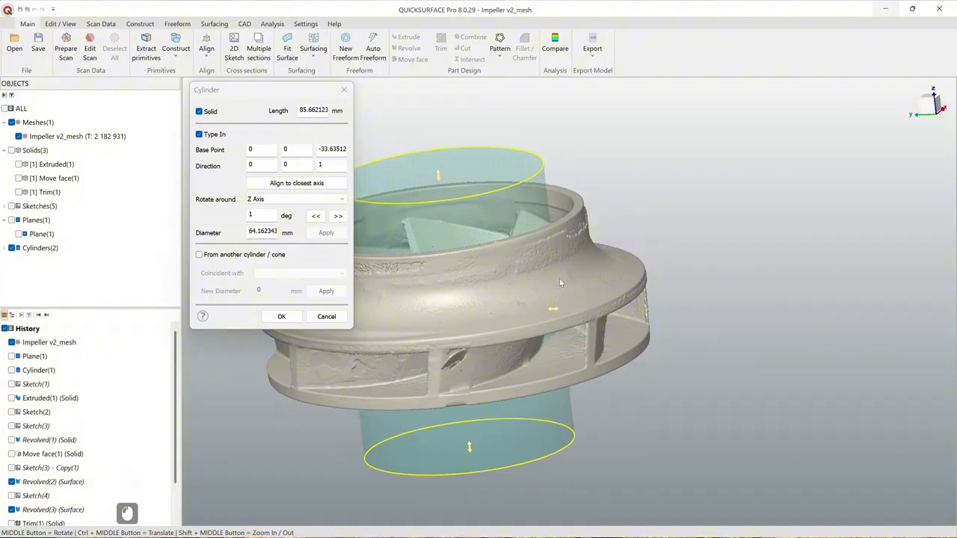
middle_drag(559, 278, 521, 426)
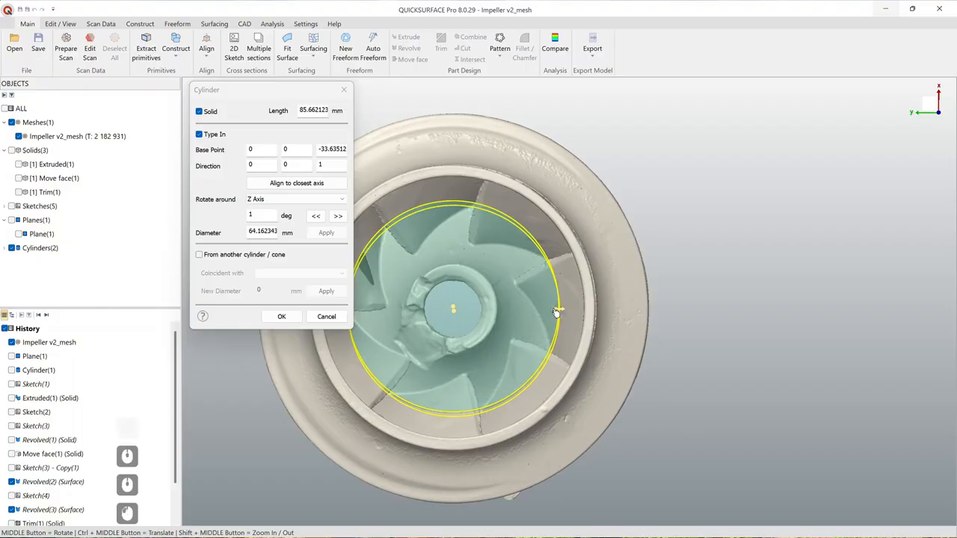
drag(556, 313, 515, 308)
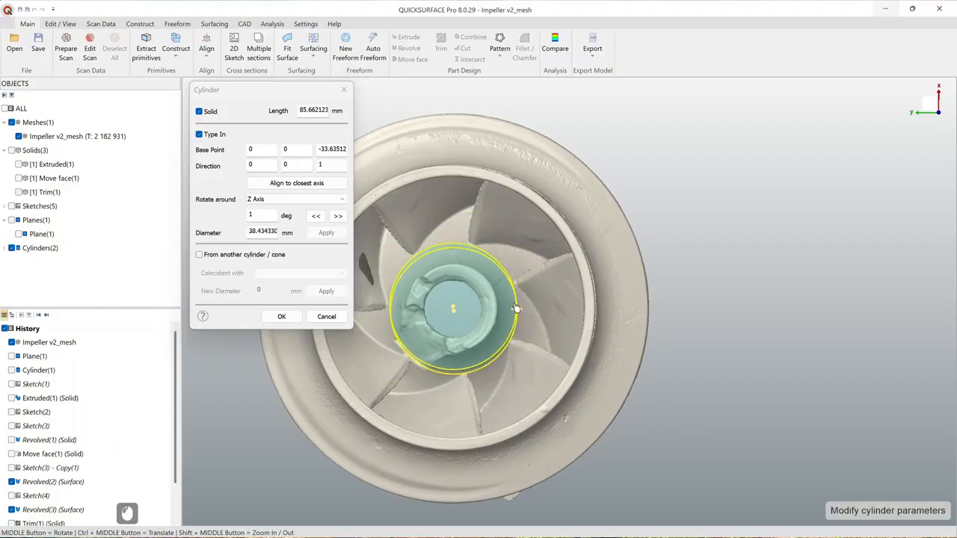
drag(500, 308, 494, 308)
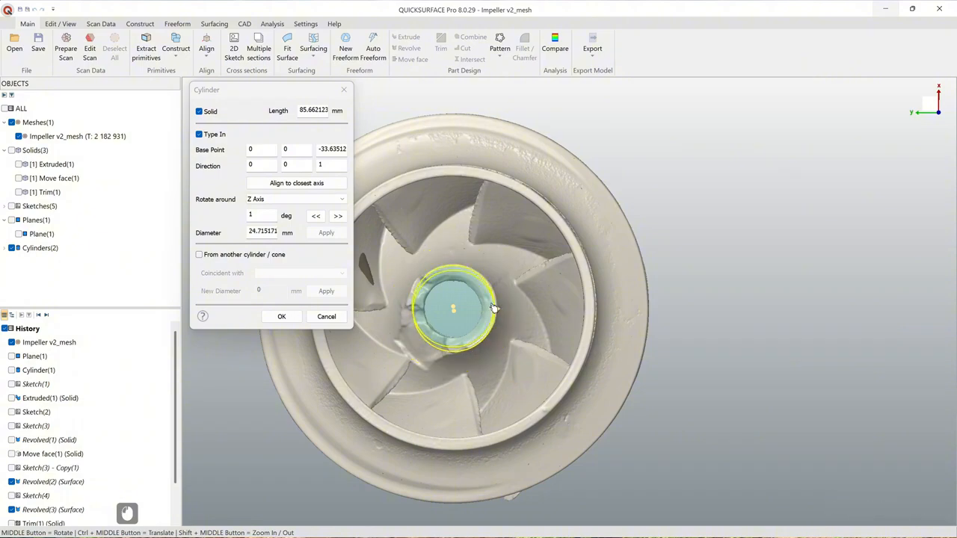
middle_drag(500, 371, 477, 200)
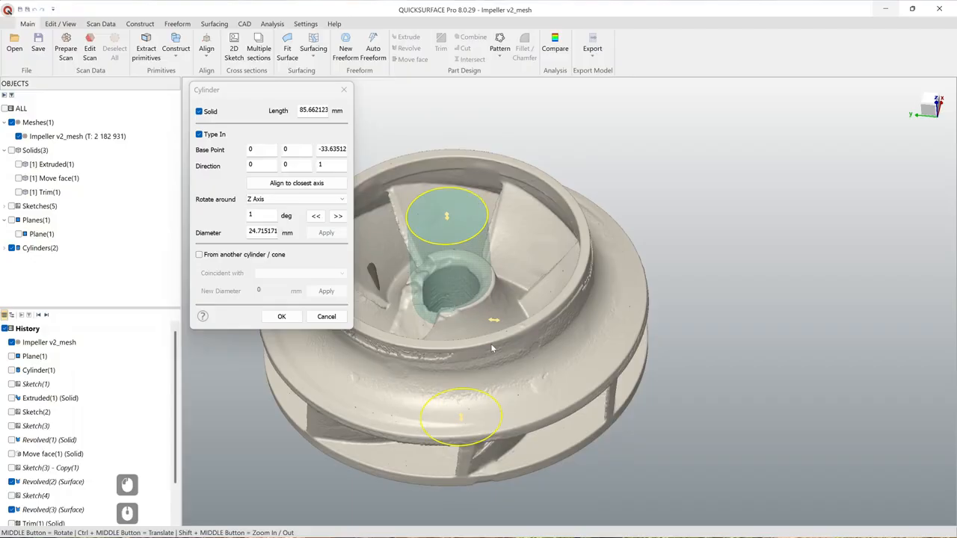
drag(495, 323, 498, 323)
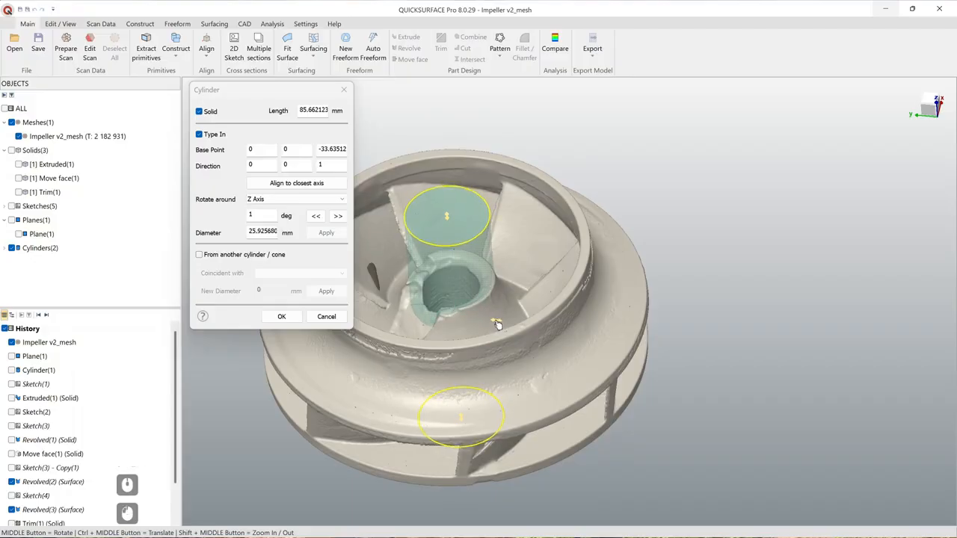
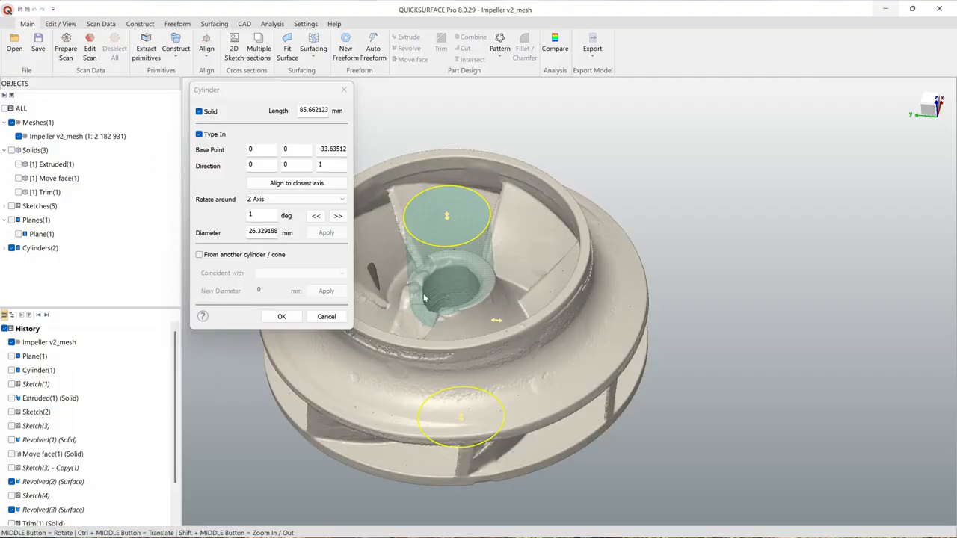
scroll(565, 332, down, 3)
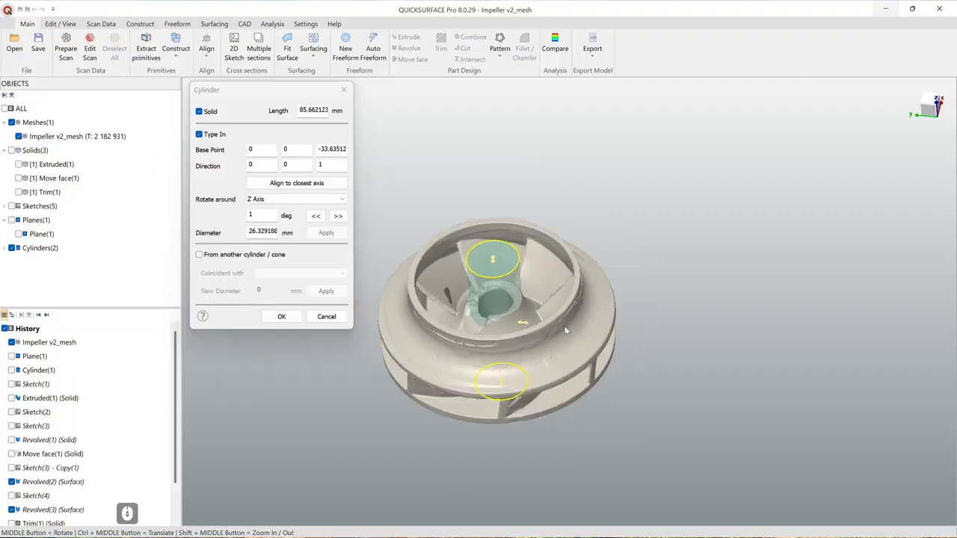
click(292, 321)
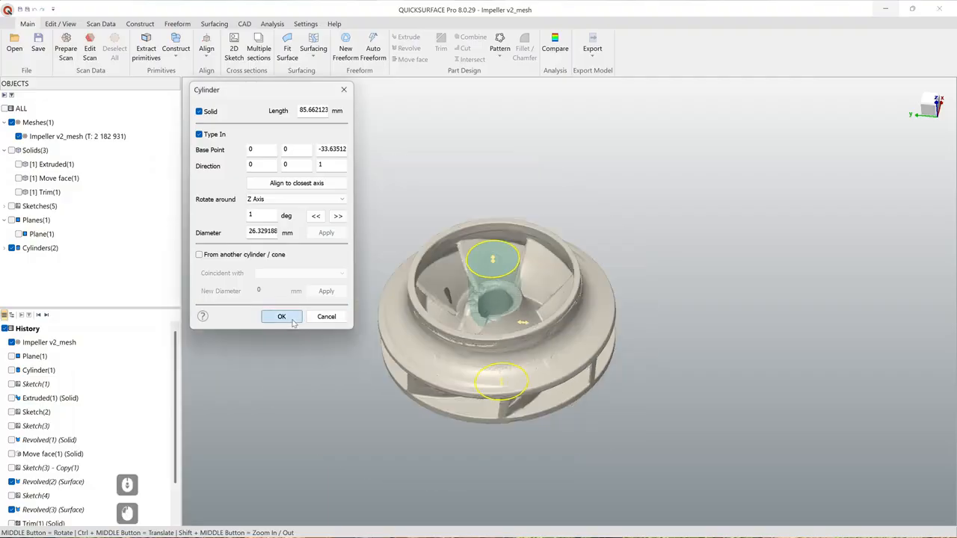
Step: Start unrolling the impeller scan around the hub-sized cylinder and rotate the cutting plane to an offset of about 39°
middle_drag(533, 367, 549, 277)
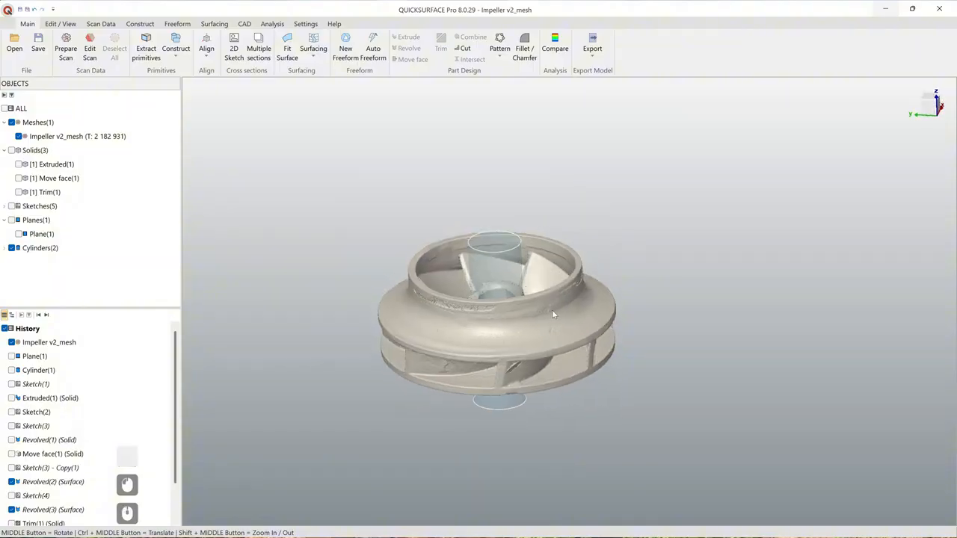
scroll(552, 313, up, 3)
middle_drag(538, 348, 534, 340)
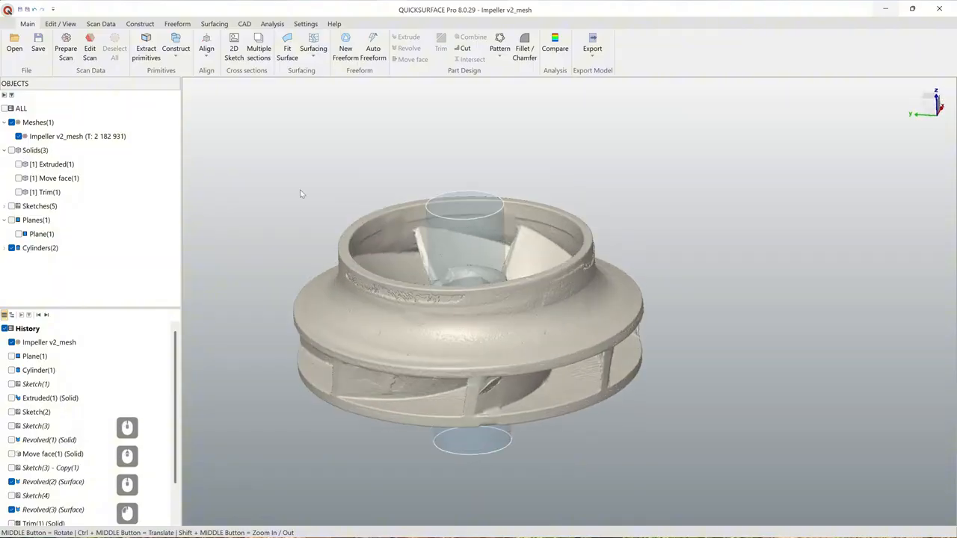
click(101, 24)
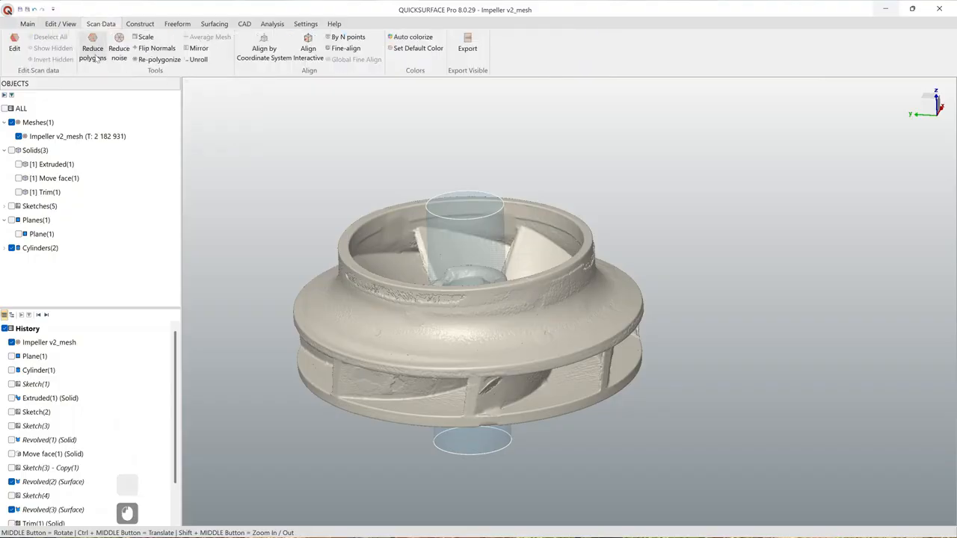
click(197, 60)
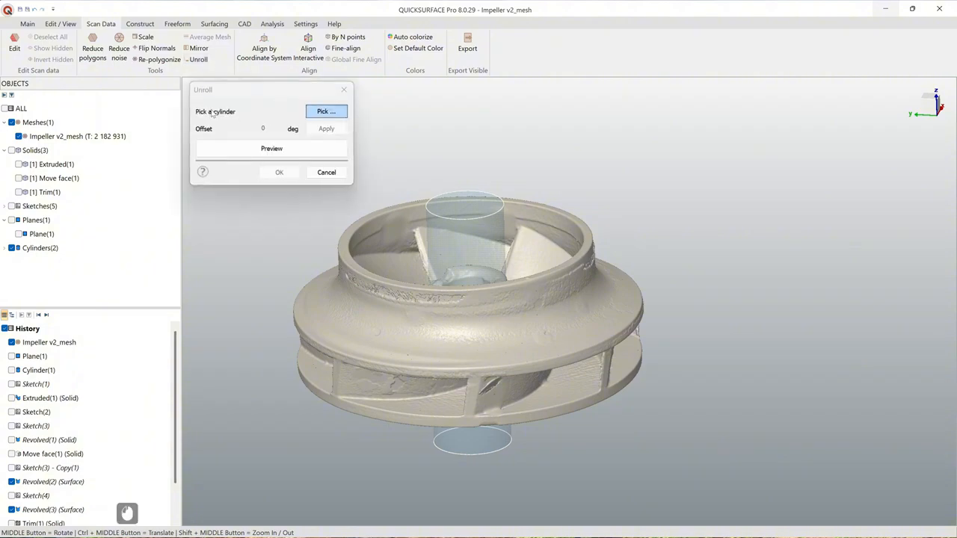
click(319, 116)
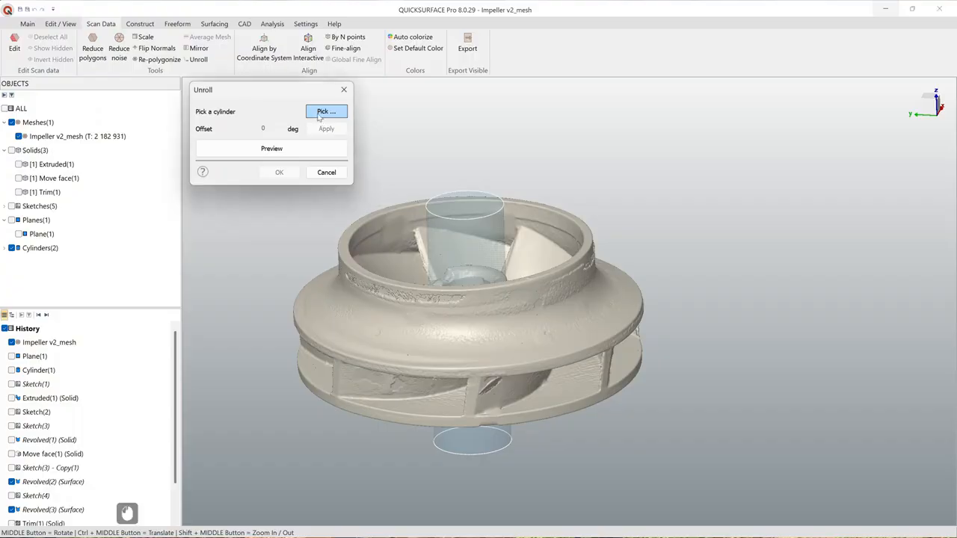
click(475, 258)
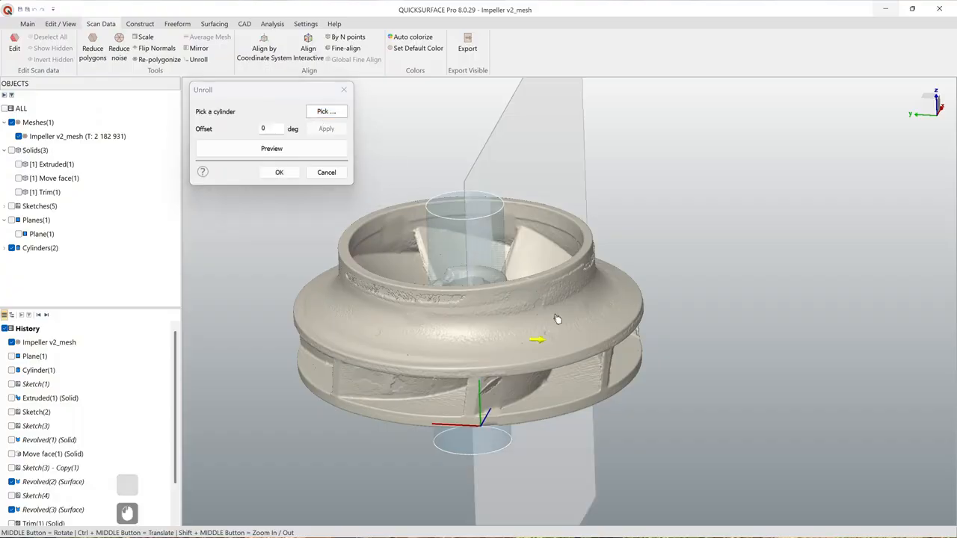
middle_drag(542, 338, 521, 344)
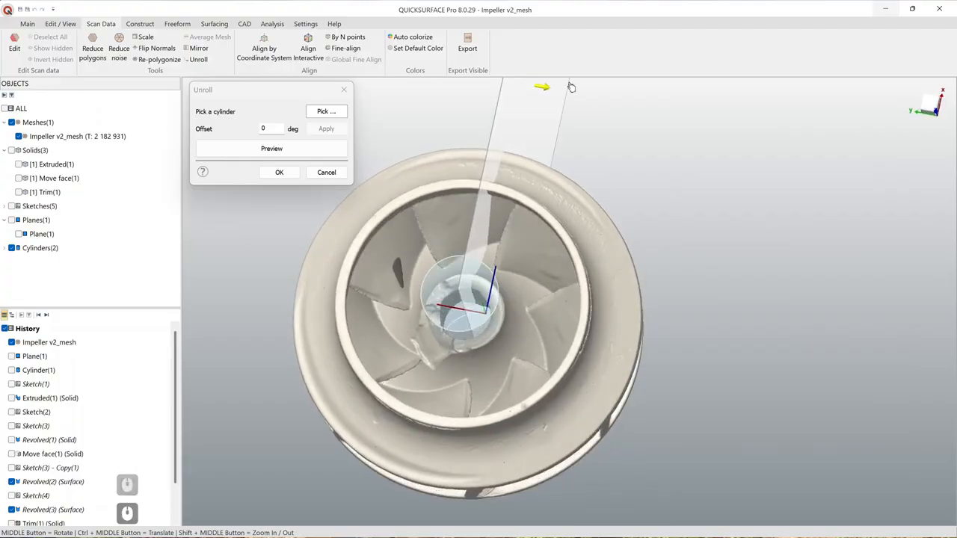
drag(547, 90, 696, 179)
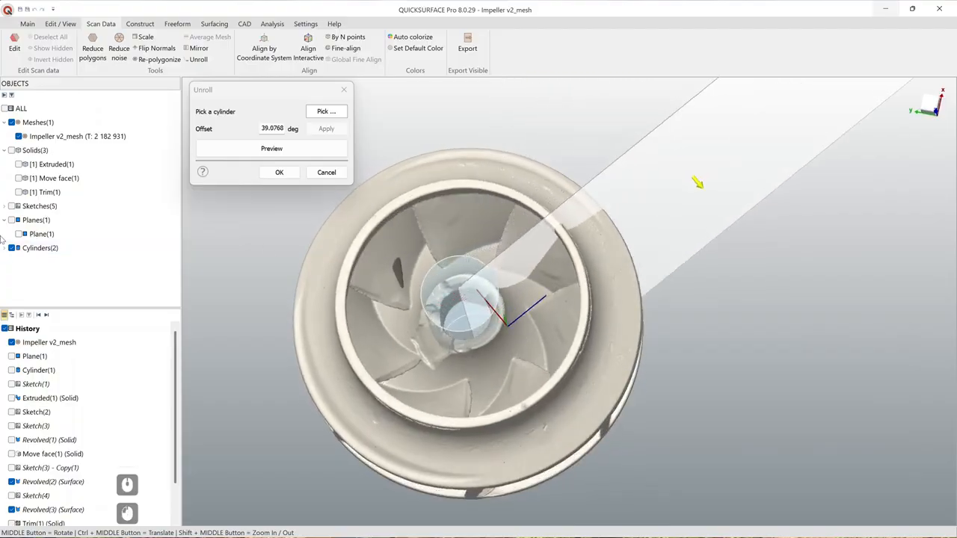
Step: Show Sketch(4) on the impeller and rotate the unroll's cutting plane further to an offset of about 52°
scroll(20, 448, down, 4)
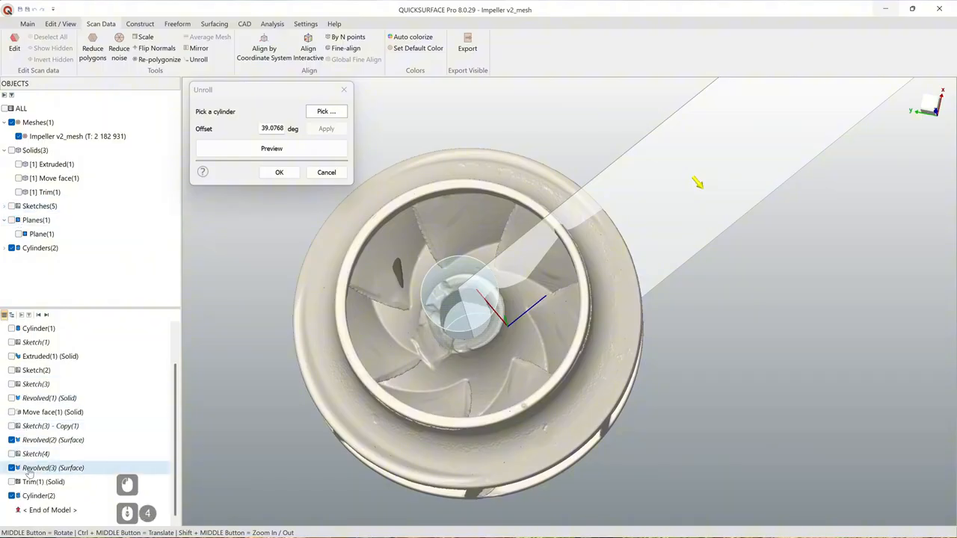
click(12, 454)
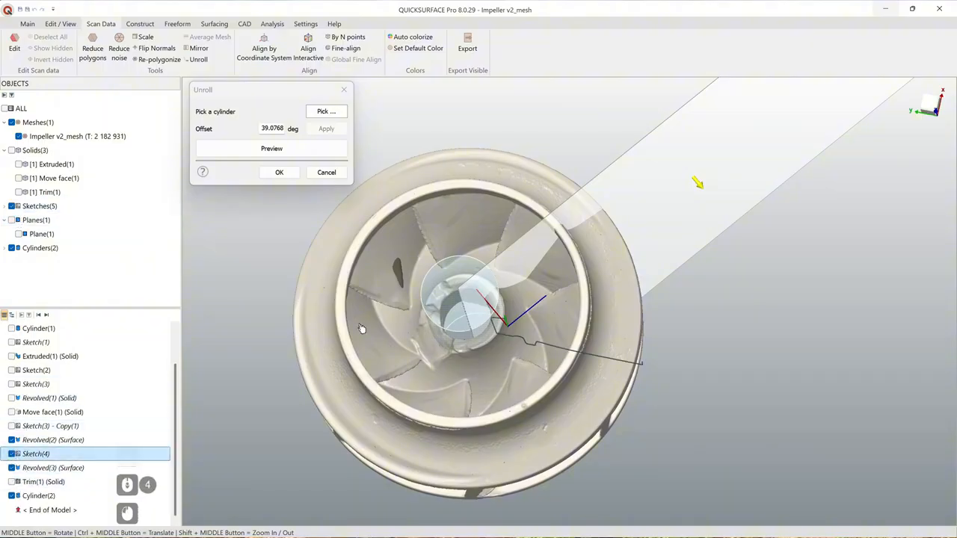
middle_drag(575, 292, 440, 167)
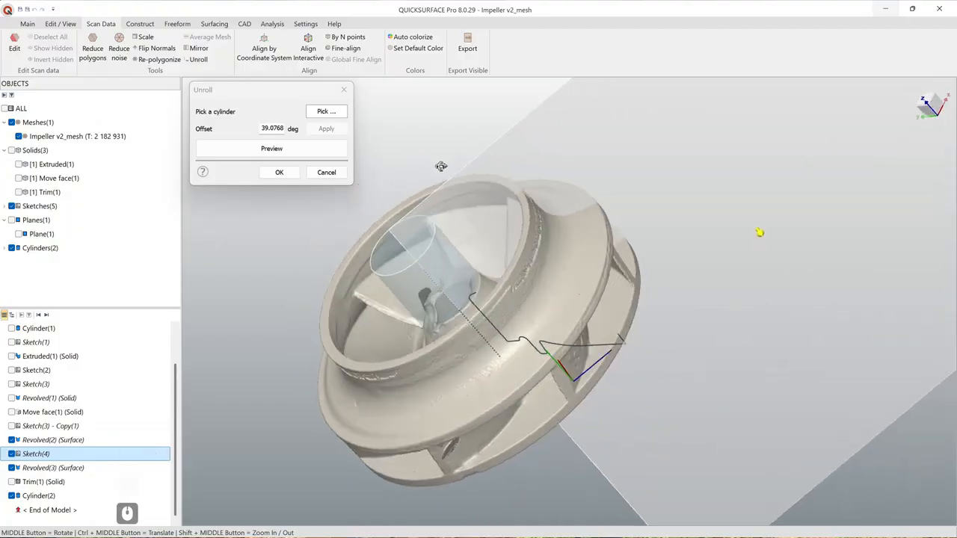
middle_drag(544, 272, 629, 298)
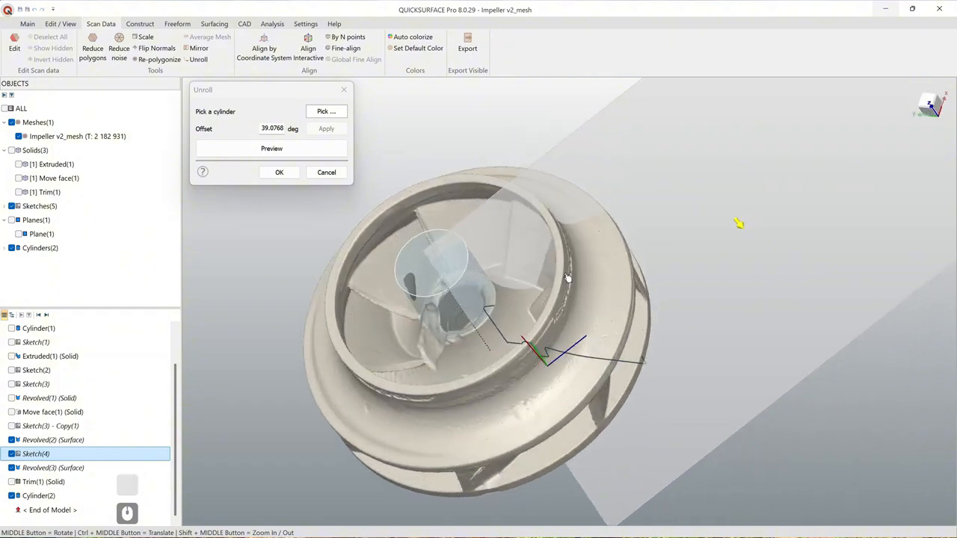
middle_drag(568, 277, 621, 359)
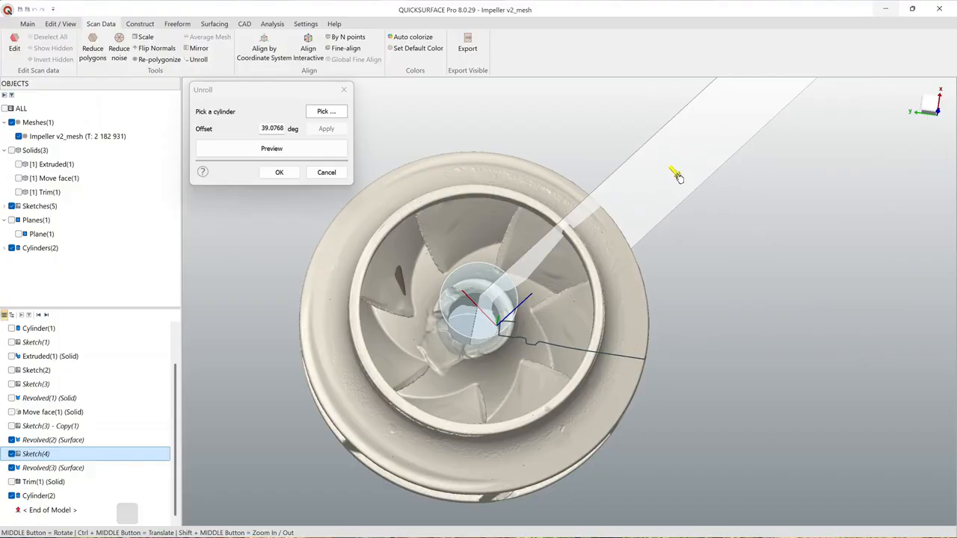
middle_drag(645, 240, 645, 308)
drag(658, 165, 695, 199)
mouse_move(623, 193)
middle_down()
mouse_move(635, 269)
mouse_move(633, 259)
mouse_move(681, 249)
mouse_move(635, 244)
mouse_move(616, 205)
middle_up()
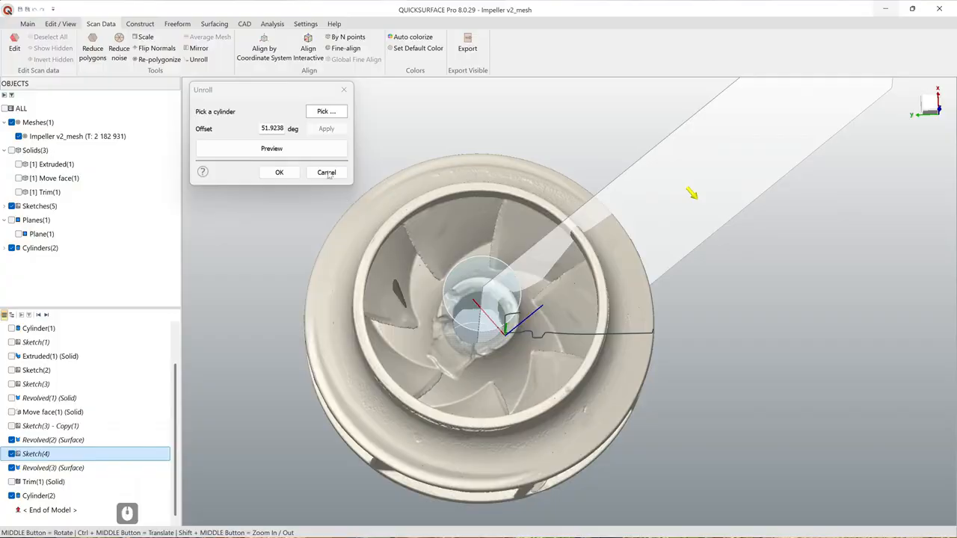
Step: Preview the unrolled impeller mesh, check it from several angles and create it
click(306, 151)
scroll(529, 305, down, 2)
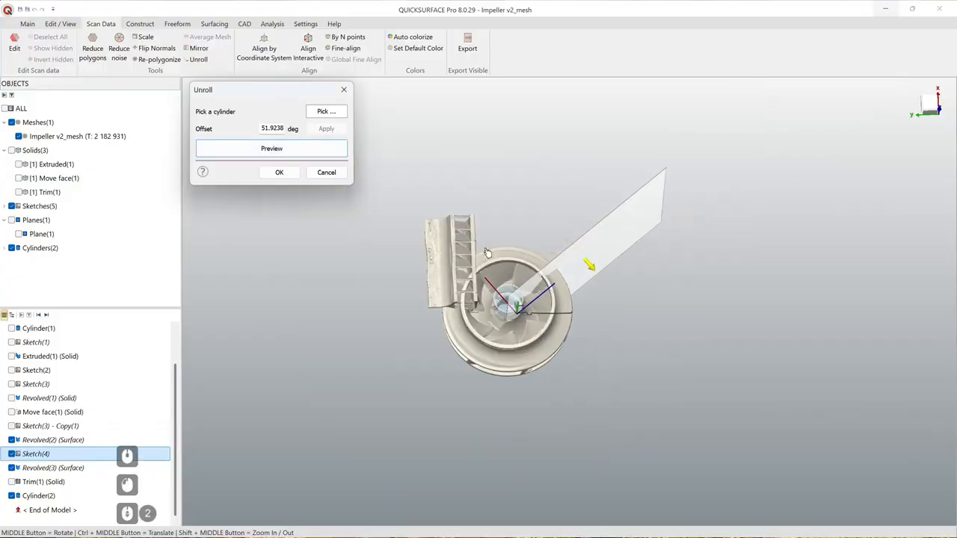
scroll(490, 255, up, 2)
middle_drag(464, 289, 710, 358)
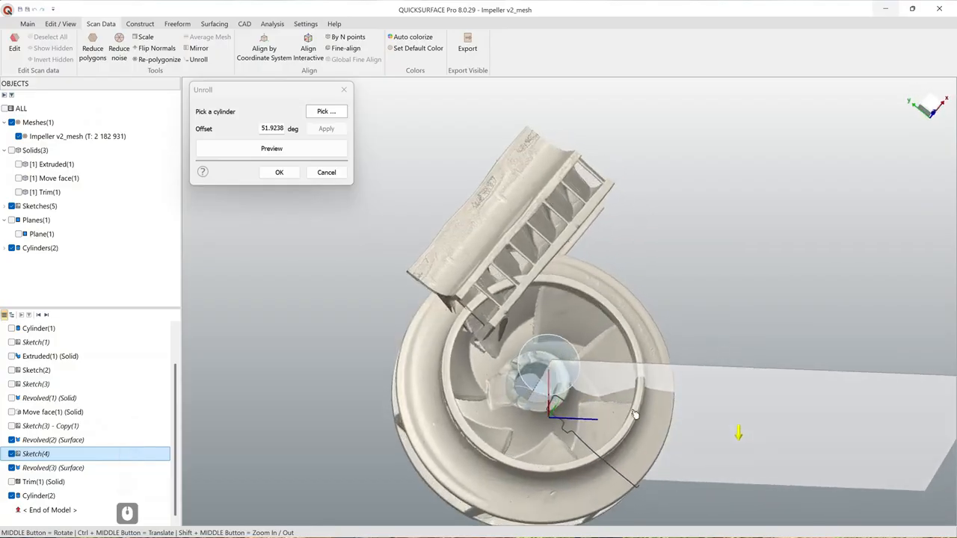
middle_drag(647, 406, 433, 209)
click(278, 172)
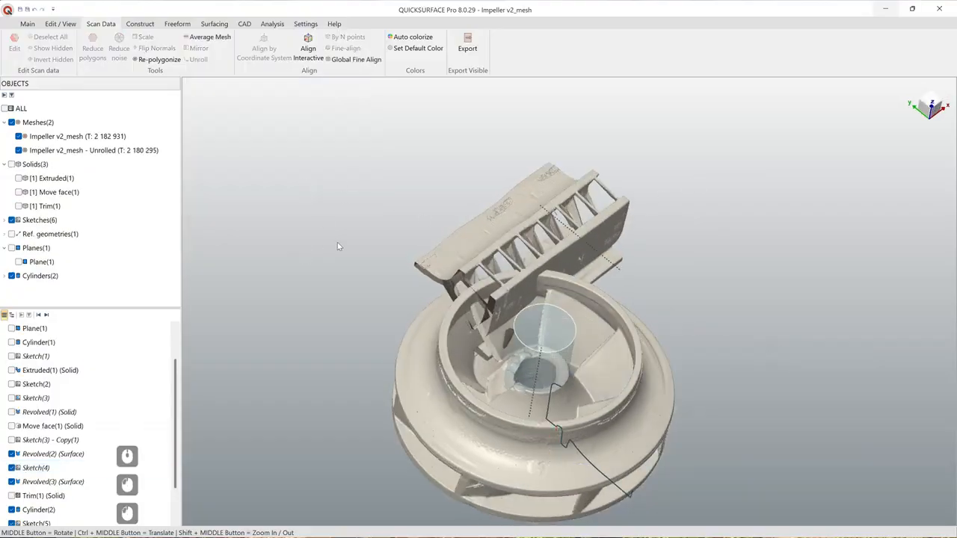
Step: Hide the original impeller scan, the cylinders and the sketches, and examine the unrolled mesh alone
click(19, 137)
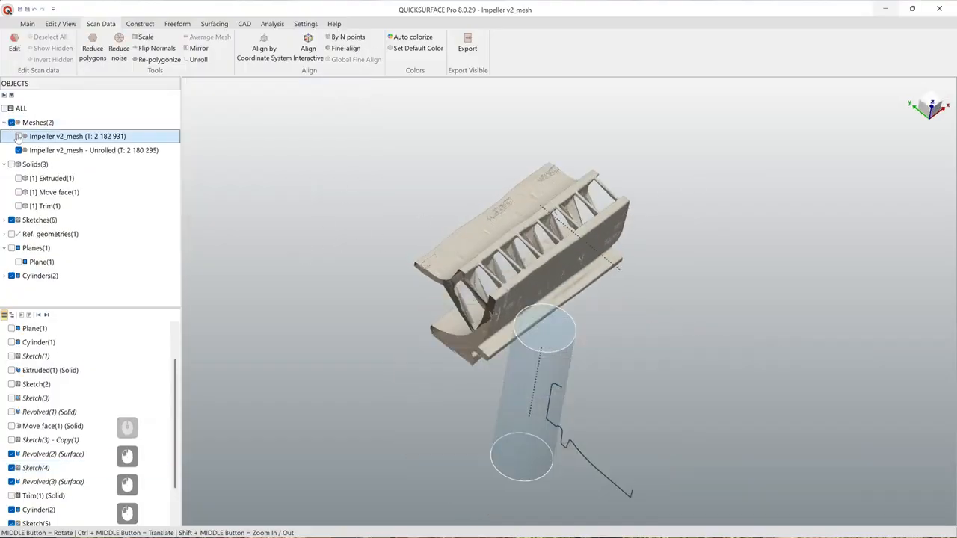
click(11, 275)
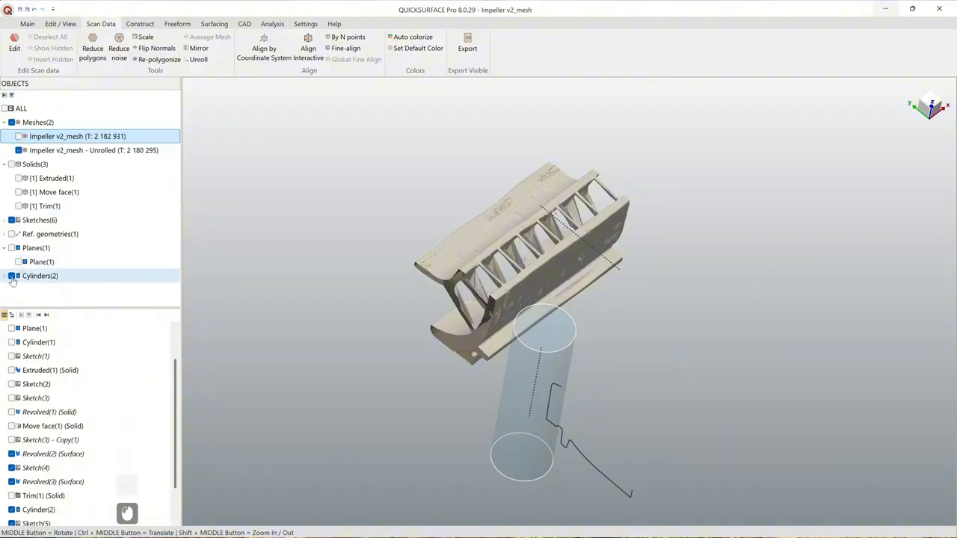
click(11, 220)
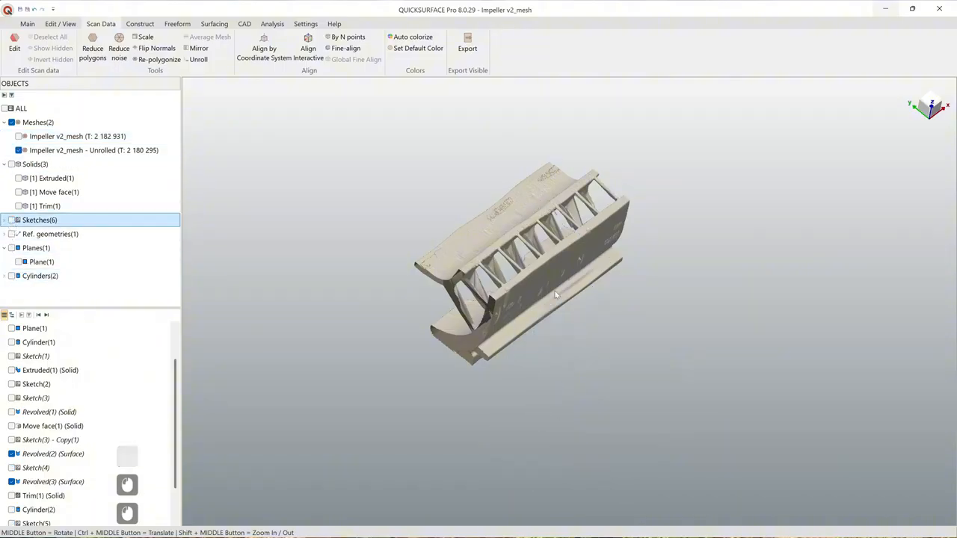
middle_drag(564, 270, 683, 240)
Step: Show the original impeller scan again, check Sketch(5) briefly, and display Sketch(4) on the impeller
click(19, 136)
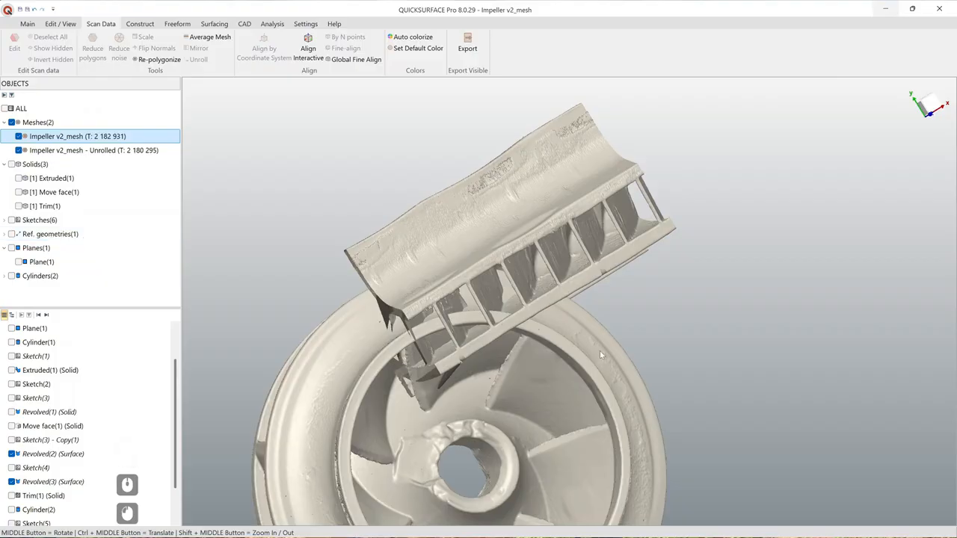
middle_drag(600, 351, 538, 283)
scroll(117, 433, down, 6)
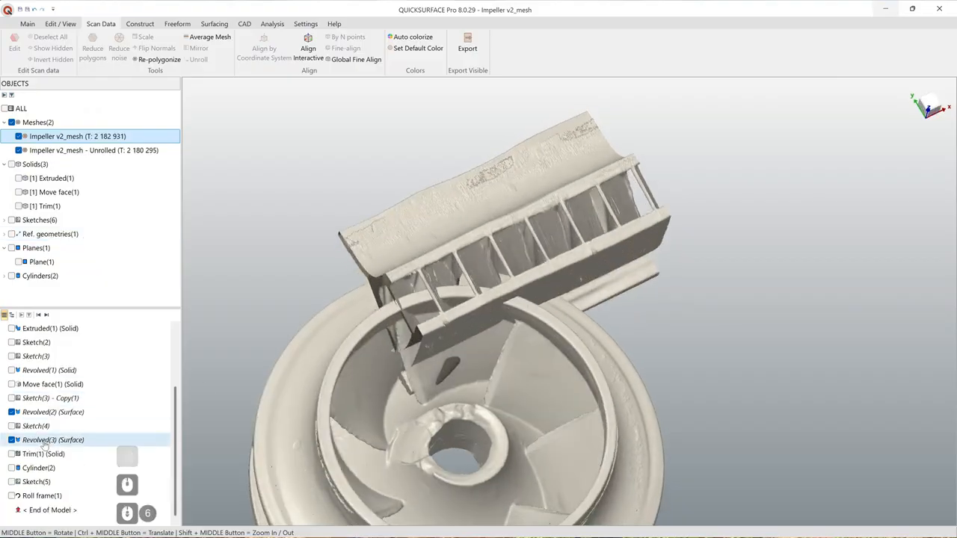
scroll(565, 348, down, 2)
scroll(546, 423, up, 2)
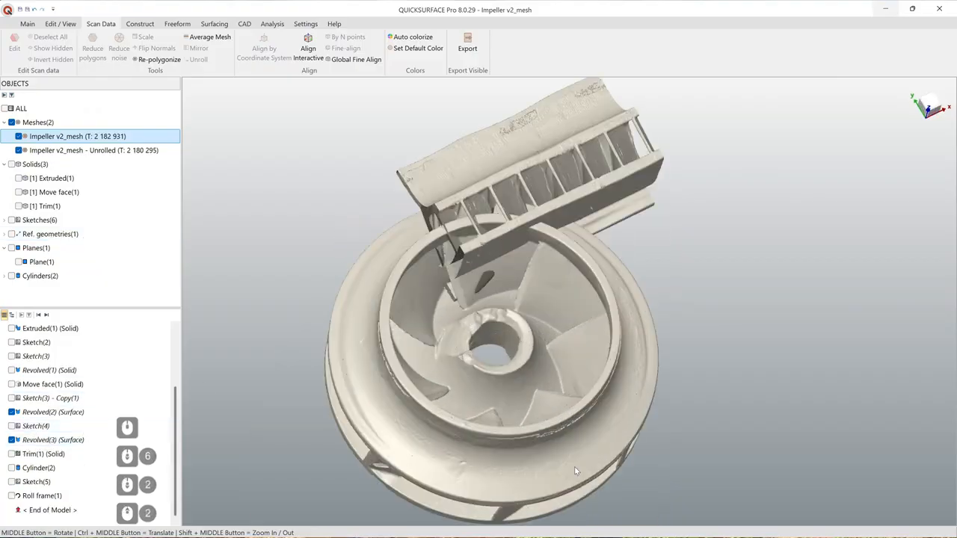
click(12, 481)
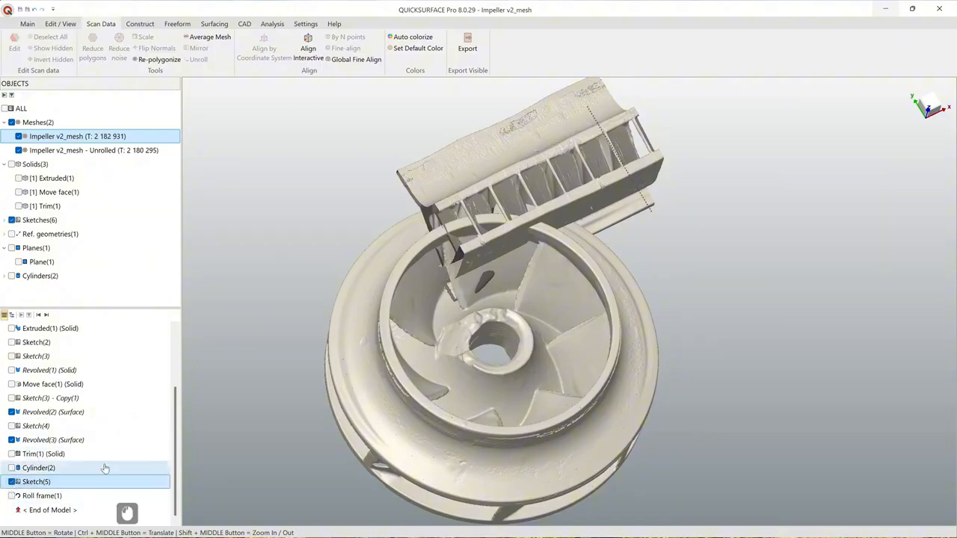
click(12, 481)
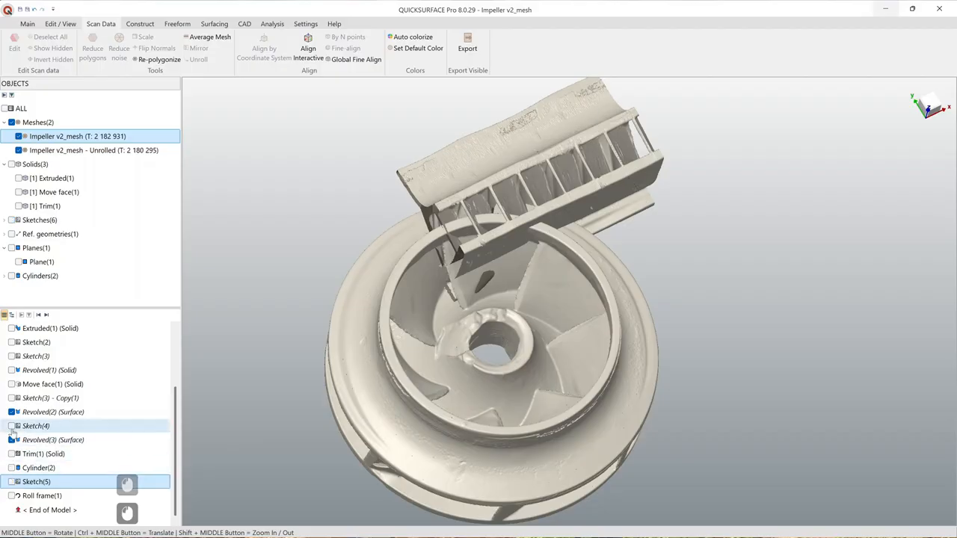
click(12, 426)
Step: Examine the impeller from its underside and inspect where the unrolled mesh is cut at its end vanes
middle_drag(529, 426, 443, 364)
middle_drag(414, 359, 473, 282)
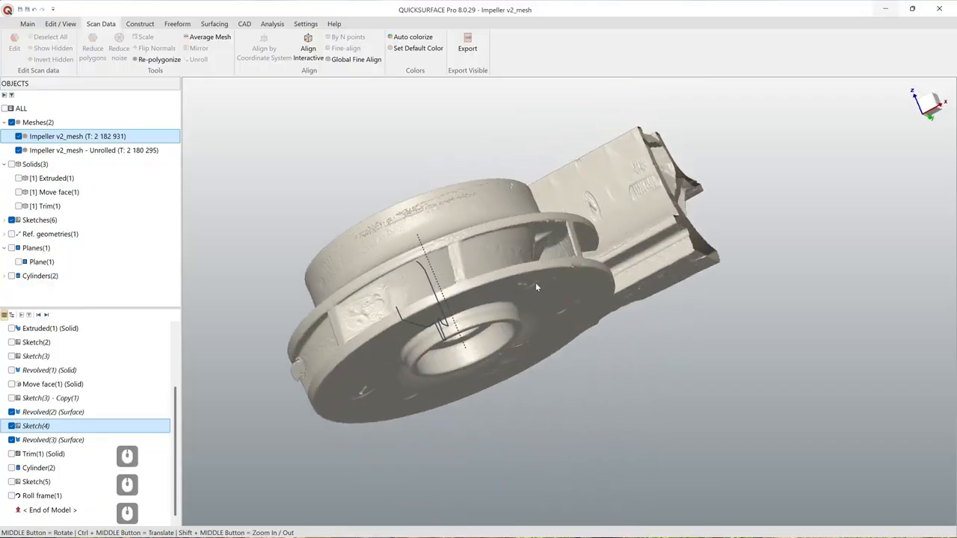
middle_drag(535, 286, 661, 193)
scroll(661, 193, up, 3)
middle_drag(554, 250, 569, 331)
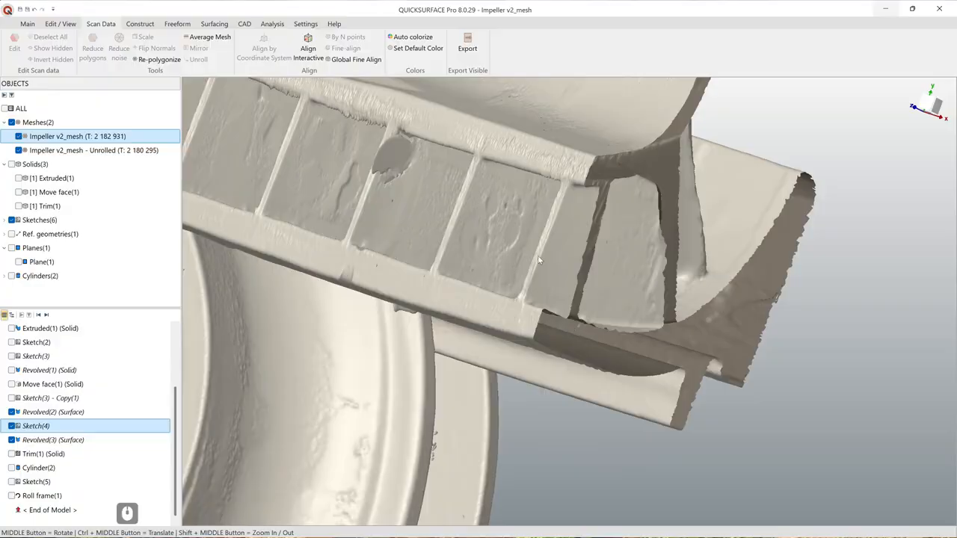
mouse_move(538, 260)
middle_down()
mouse_move(595, 255)
mouse_move(549, 284)
mouse_move(483, 297)
mouse_move(635, 256)
mouse_move(606, 266)
middle_up()
scroll(593, 262, down, 2)
Step: Delete Roll frame(1) and the unrolled impeller mesh
click(251, 435)
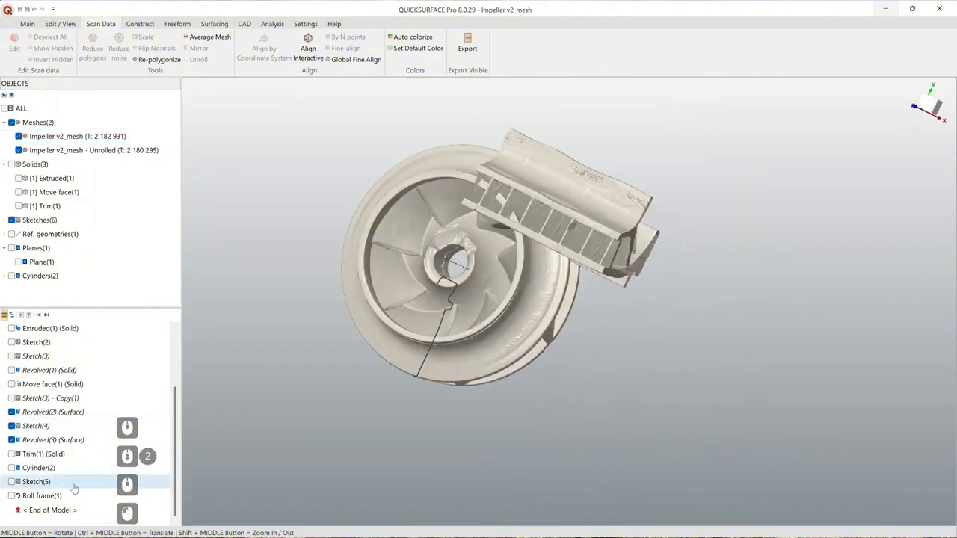
key(Delete)
key(Return)
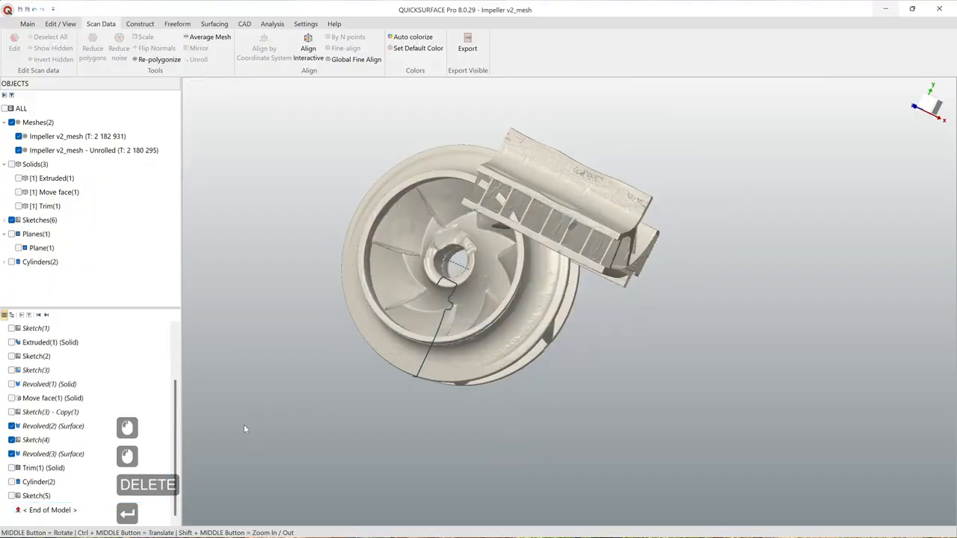
click(73, 152)
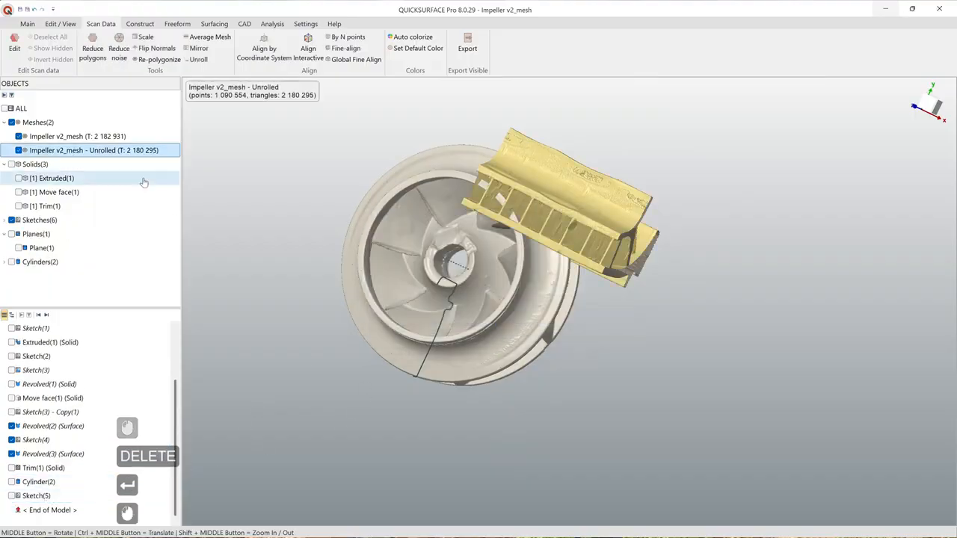
key(Delete)
key(Return)
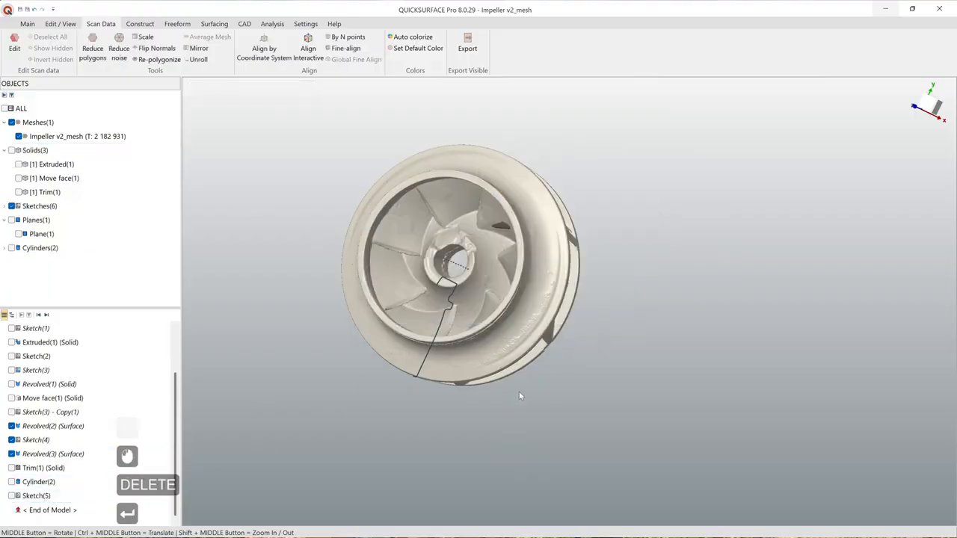
Step: Display Cylinder(2) on the impeller and pick it as the cylinder for unrolling the scan mesh
middle_drag(519, 391, 420, 468)
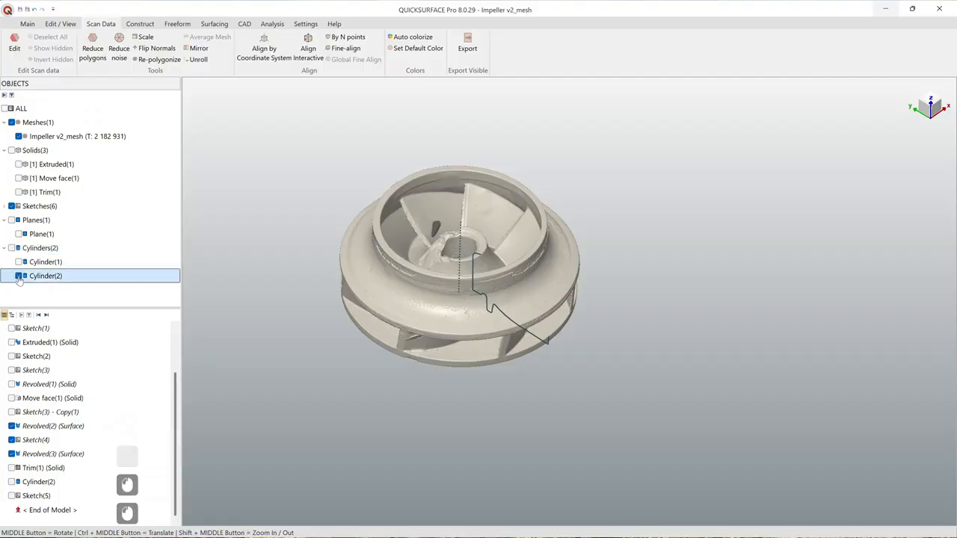
click(12, 248)
scroll(547, 195, up, 3)
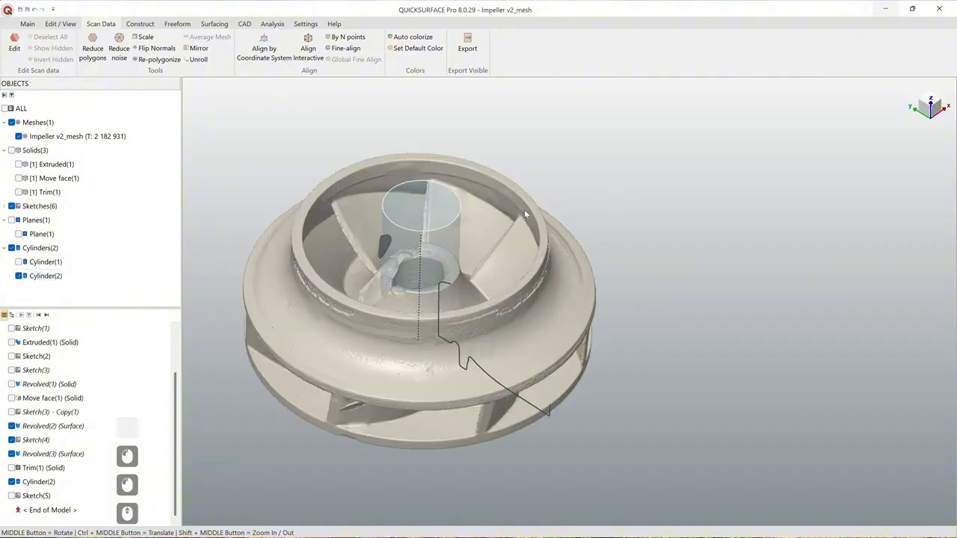
click(198, 60)
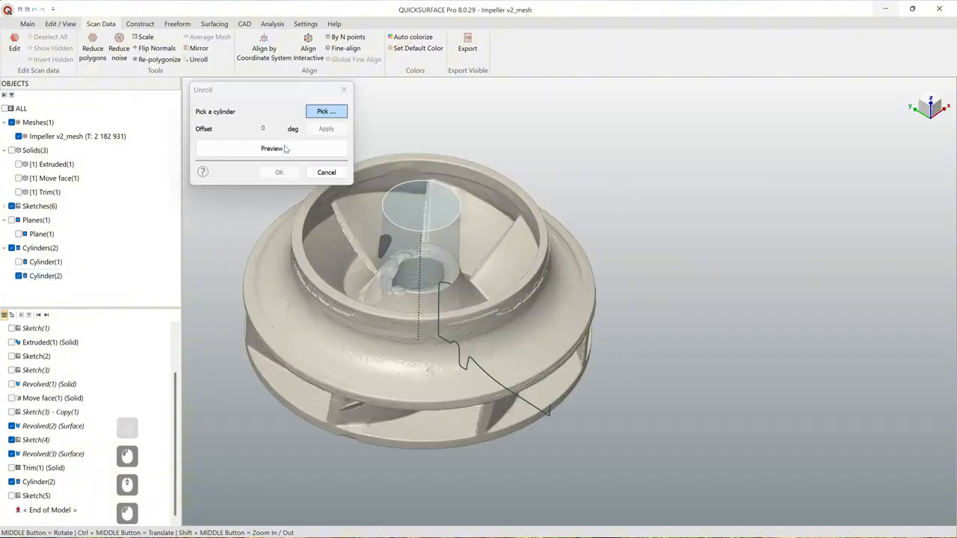
click(444, 252)
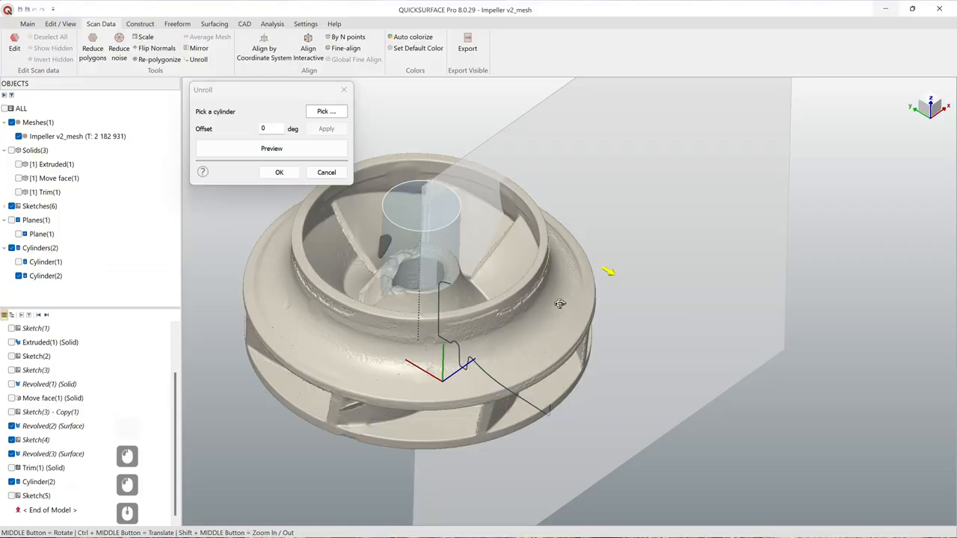
Step: Try an unroll offset of about 28.1 degrees and preview where it cuts the mesh relative to the vanes
middle_drag(559, 303, 557, 327)
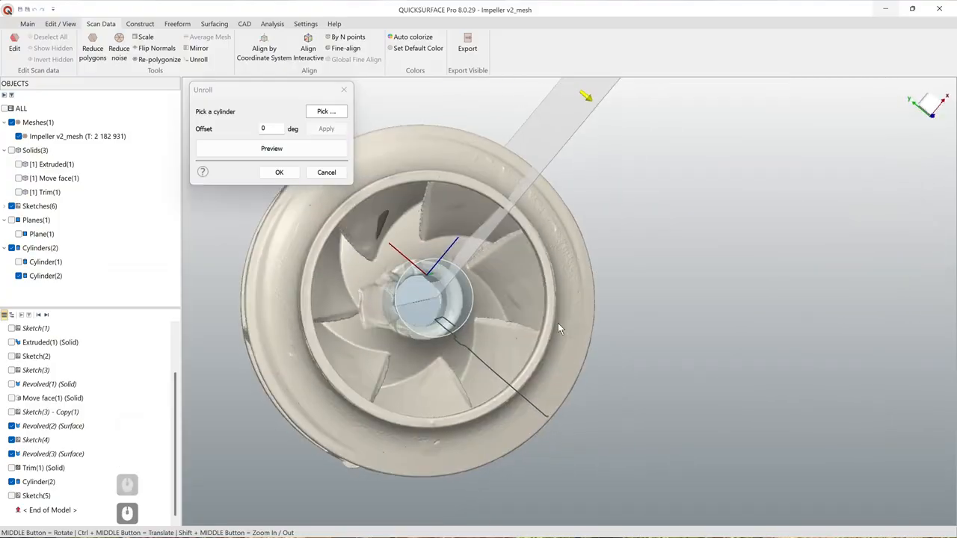
drag(557, 180, 593, 232)
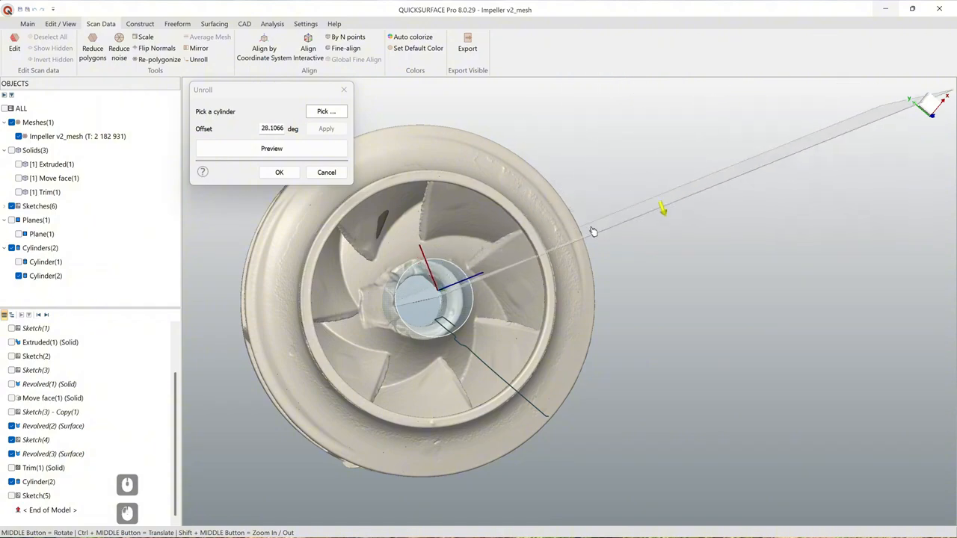
middle_drag(538, 355, 542, 379)
click(291, 153)
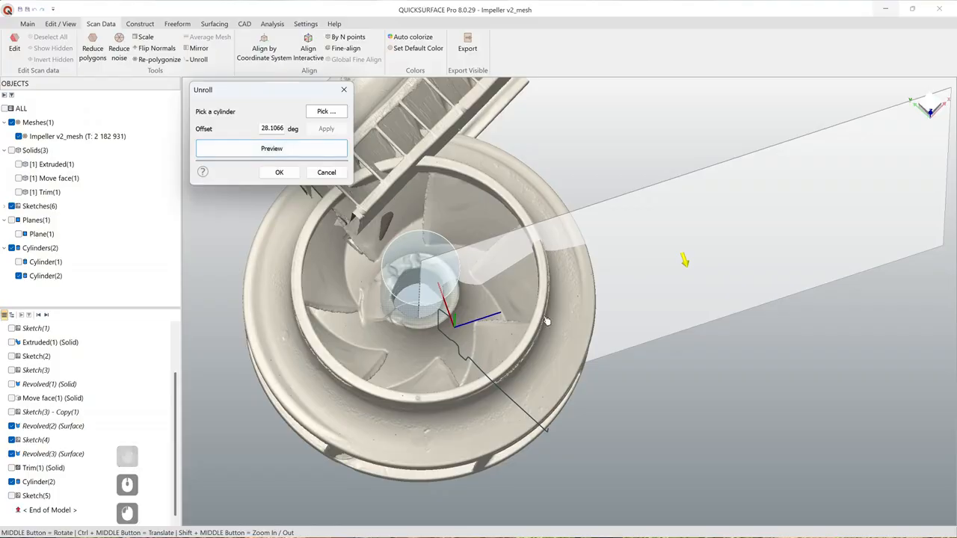
scroll(545, 322, down, 2)
scroll(456, 326, up, 6)
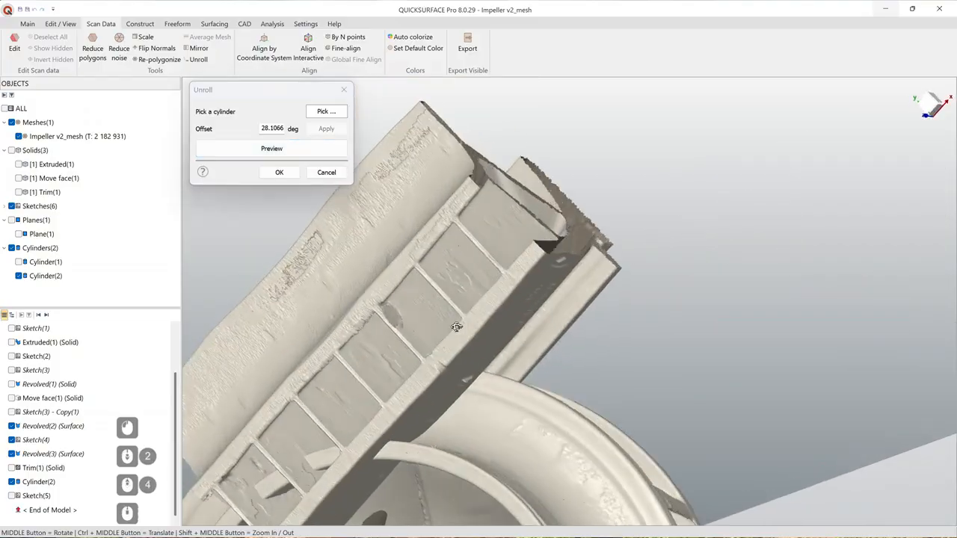
middle_drag(457, 327, 472, 242)
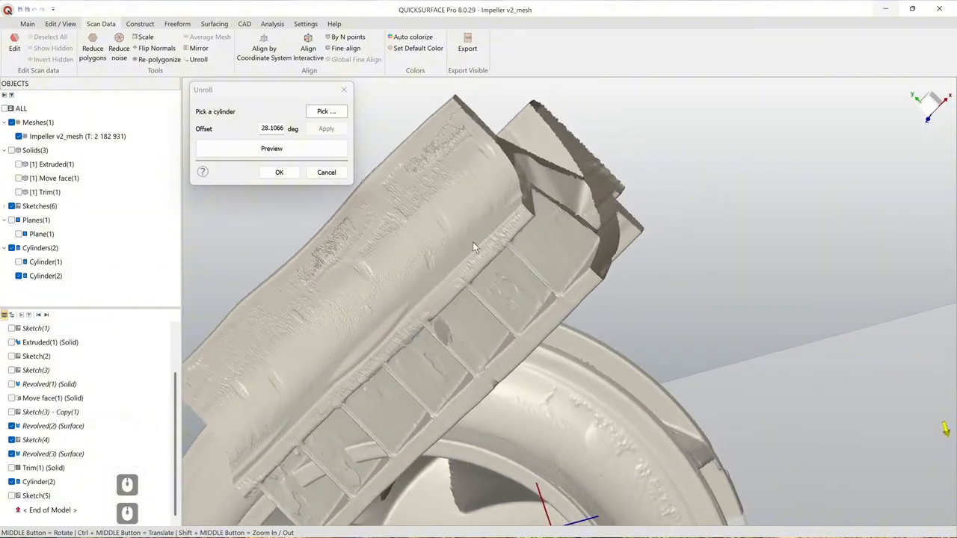
middle_drag(494, 286, 487, 309)
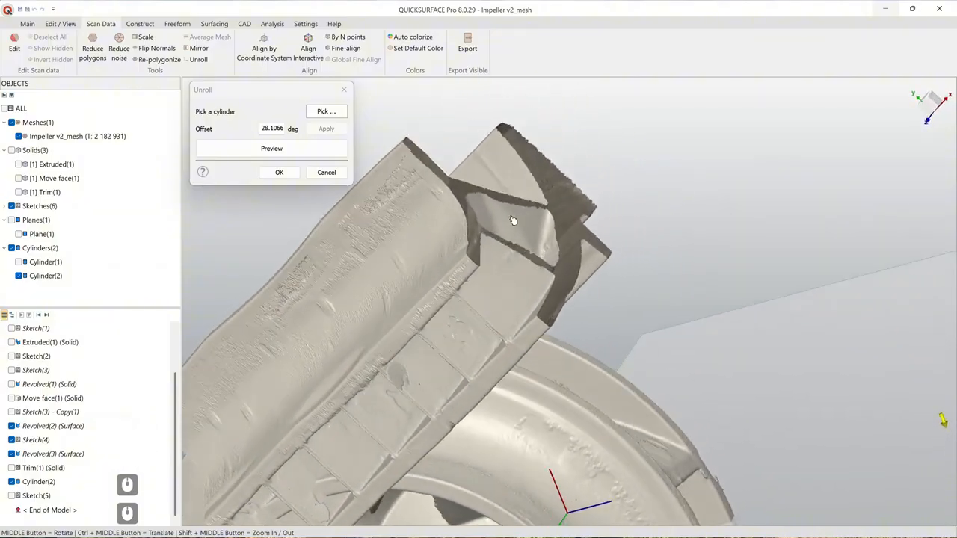
scroll(538, 247, down, 2)
Step: Set the unroll offset to about 6.1 degrees, preview the cut between the vanes, and create the unrolled mesh
drag(680, 311, 654, 272)
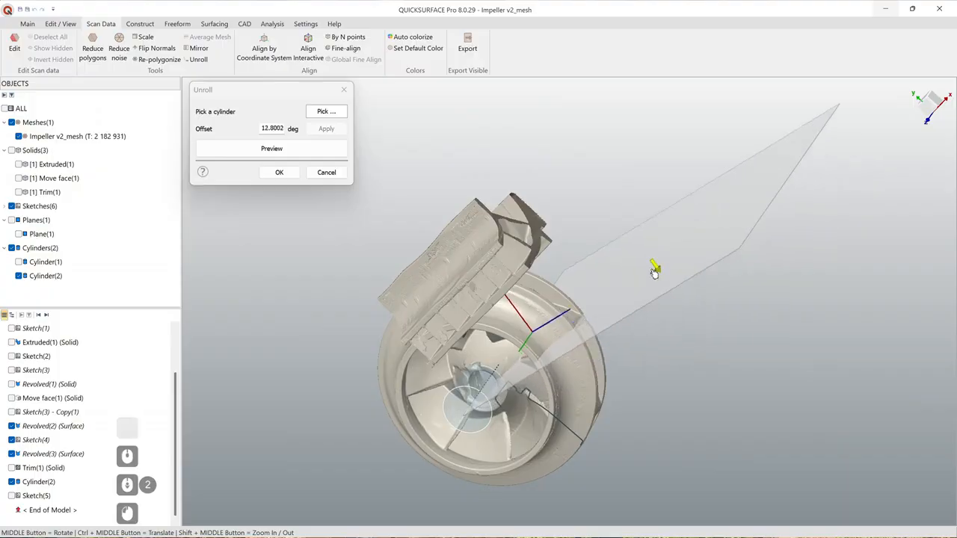
click(300, 154)
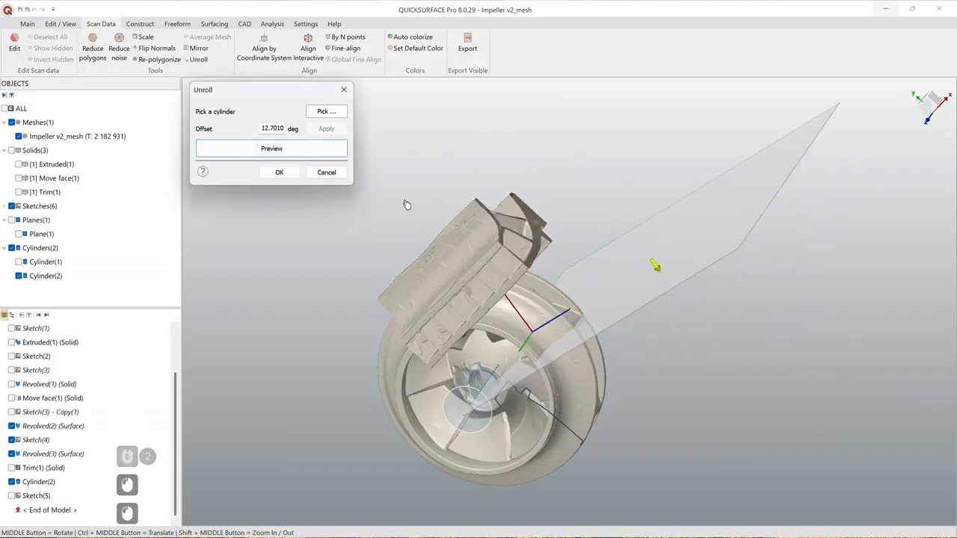
scroll(508, 254, up, 3)
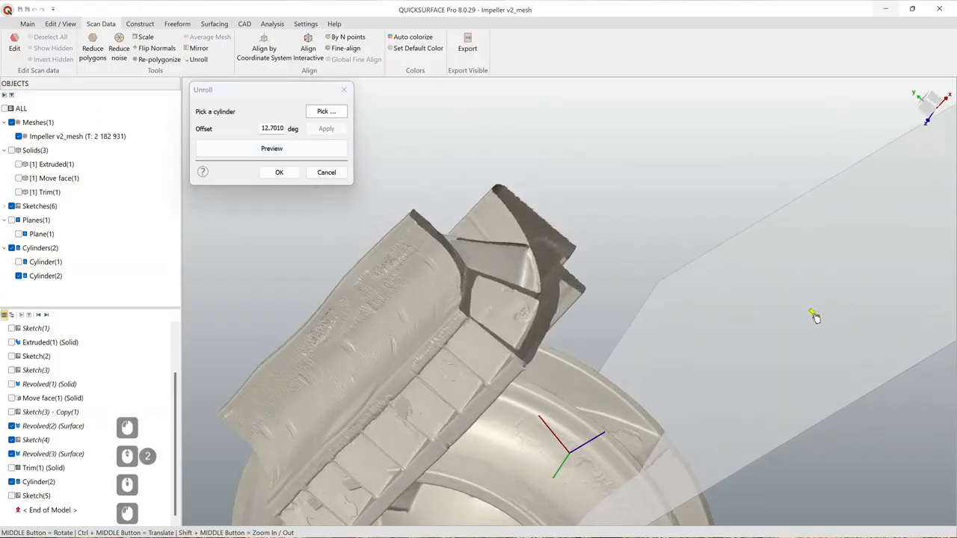
drag(815, 317, 644, 259)
click(327, 156)
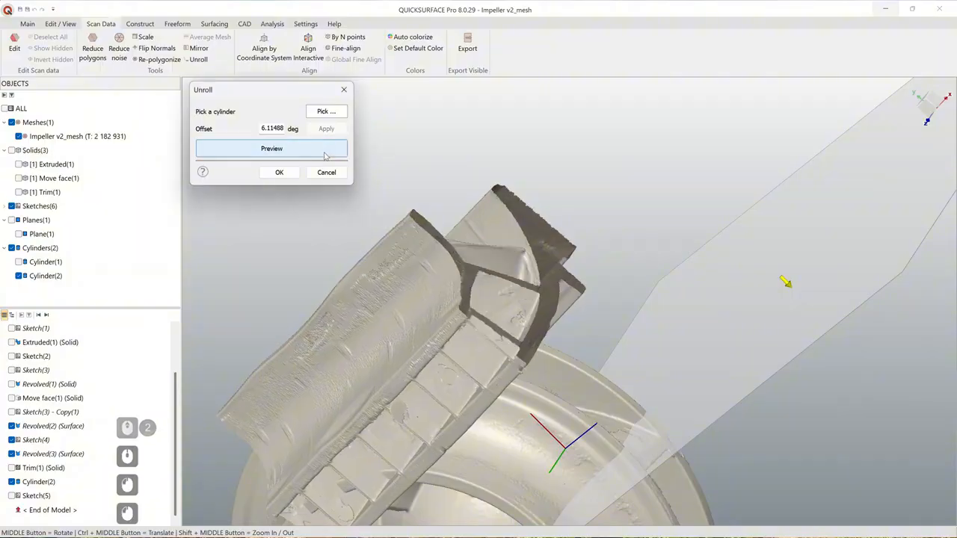
middle_drag(547, 264, 517, 211)
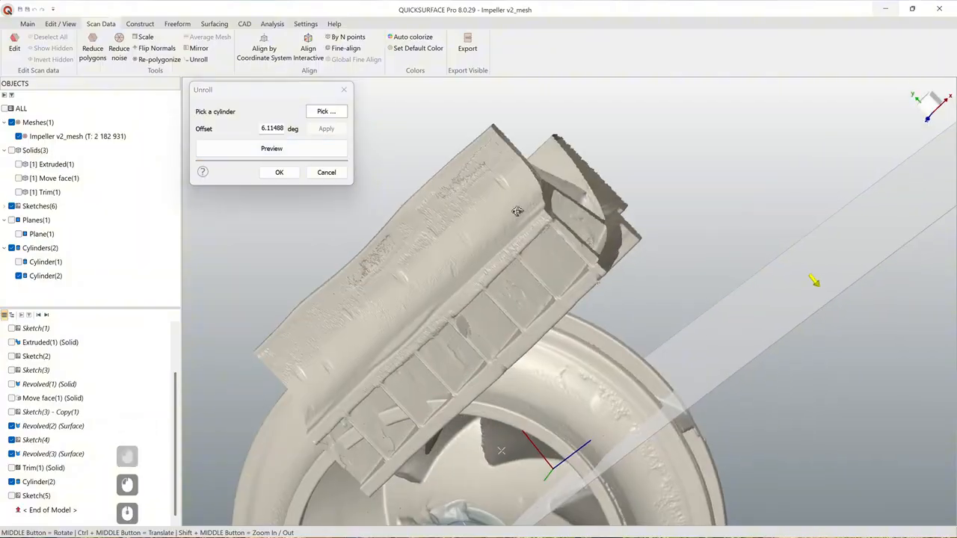
click(276, 173)
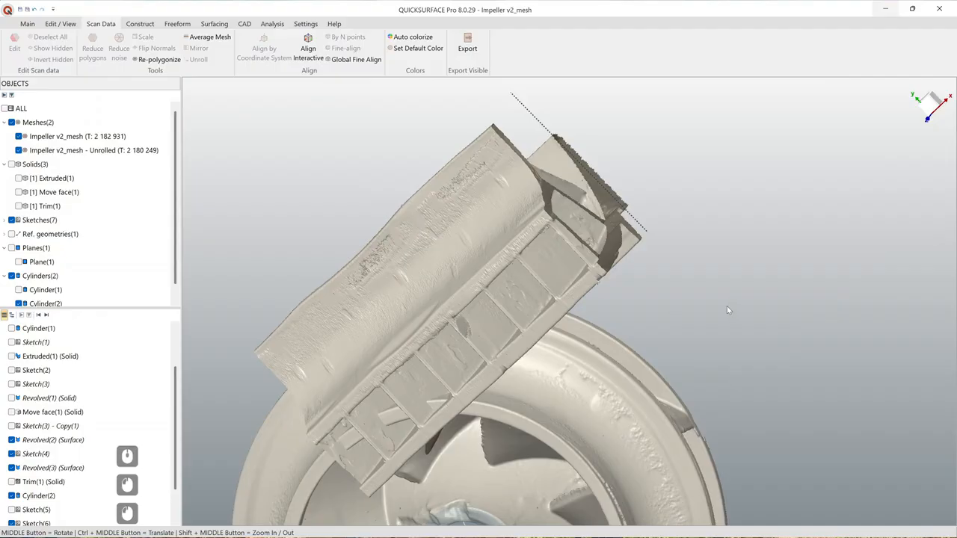
Step: Hide the original impeller scan, the sketches and the cylinders, and examine the vanes and cut ends of the unrolled mesh
click(19, 137)
scroll(346, 176, down, 2)
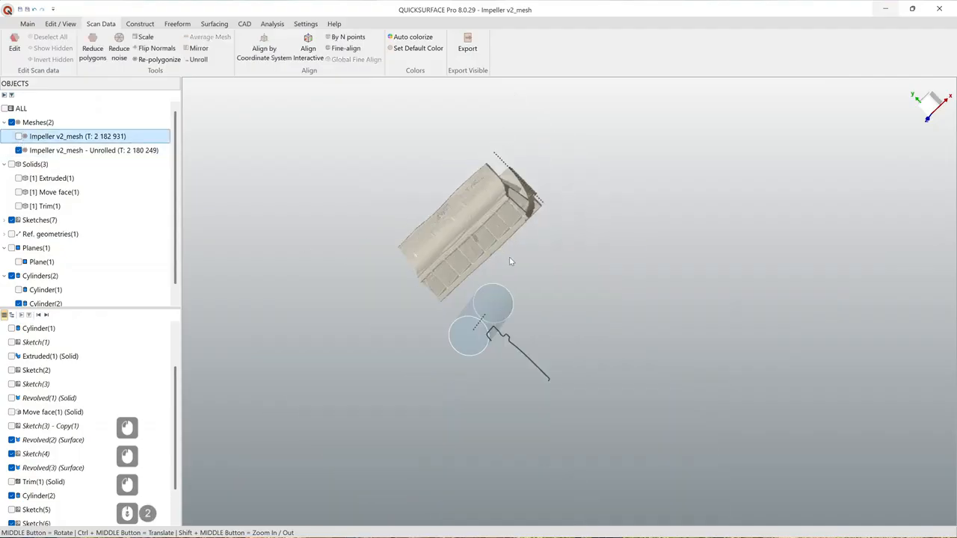
click(13, 276)
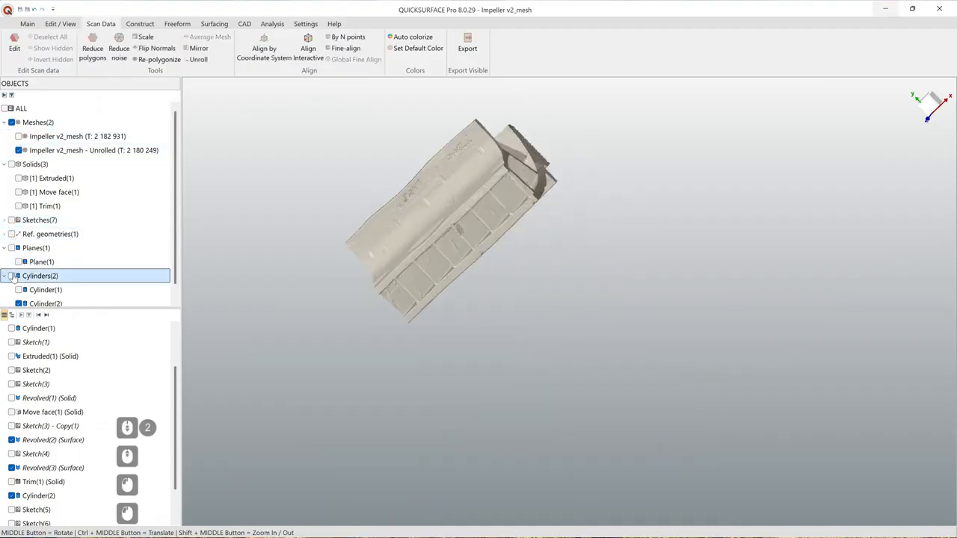
middle_drag(342, 289, 419, 267)
scroll(433, 262, up, 5)
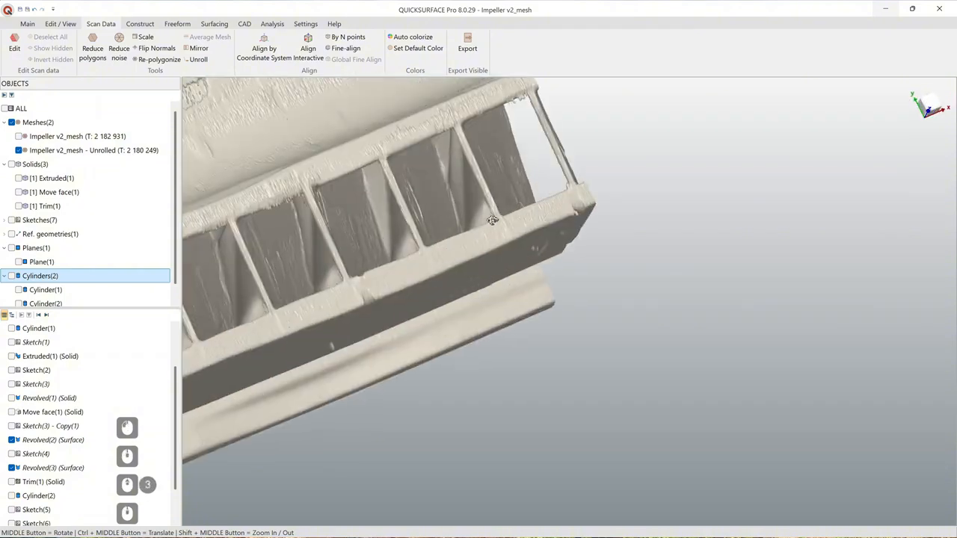
scroll(494, 258, down, 3)
scroll(480, 230, up, 2)
middle_drag(542, 221, 536, 186)
scroll(610, 236, down, 3)
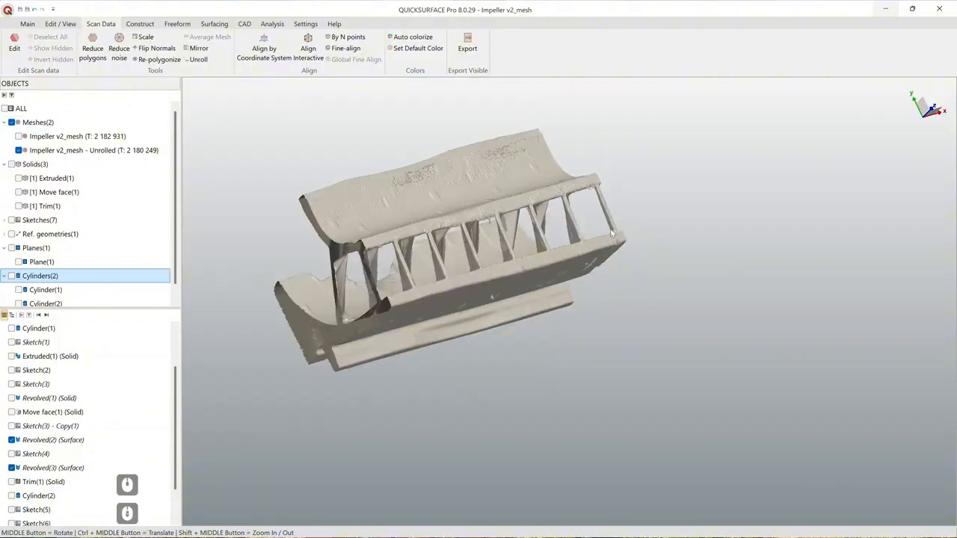
ctrl+middle_drag(613, 231, 543, 281)
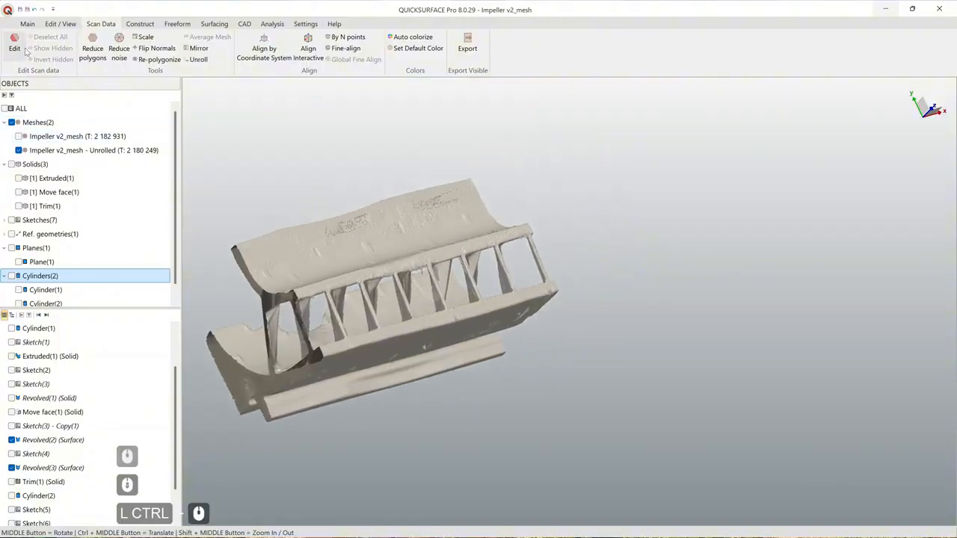
Step: Open the unrolled mesh for scan editing, brush-select its end section with the outermost vane, and hide that selection
click(343, 239)
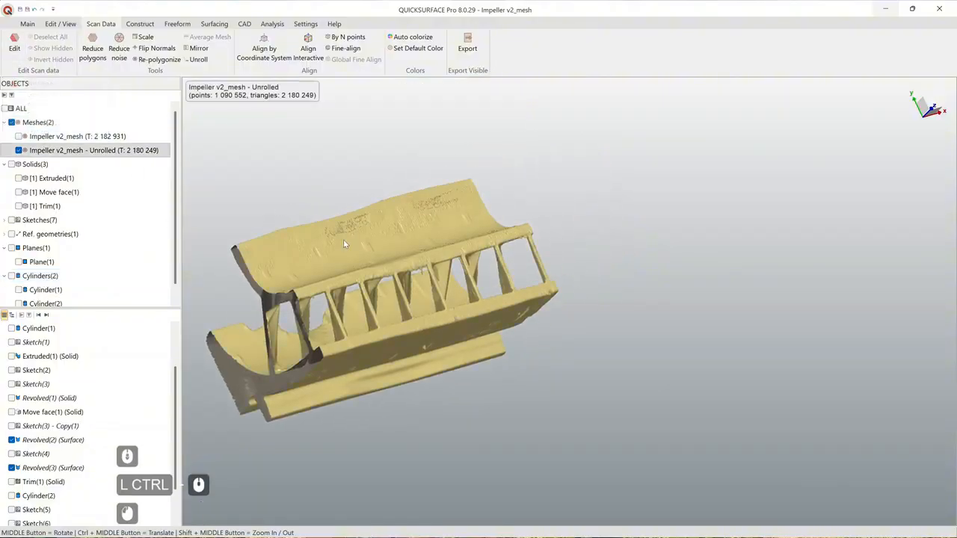
click(27, 23)
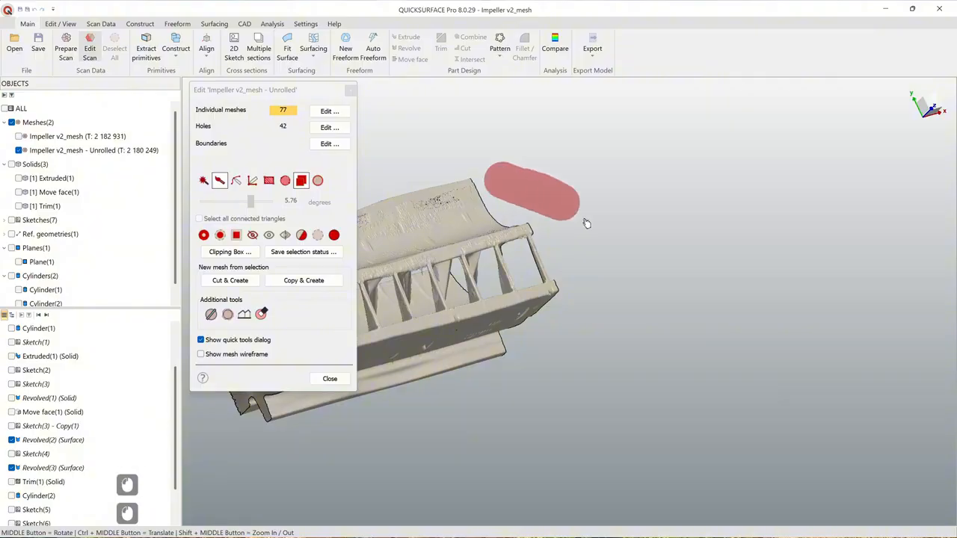
drag(586, 224, 591, 380)
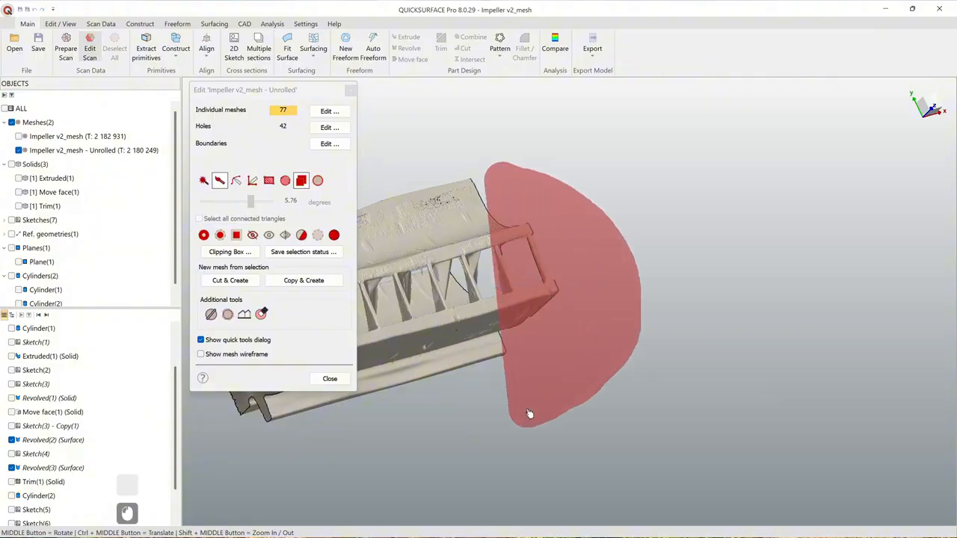
drag(528, 413, 529, 414)
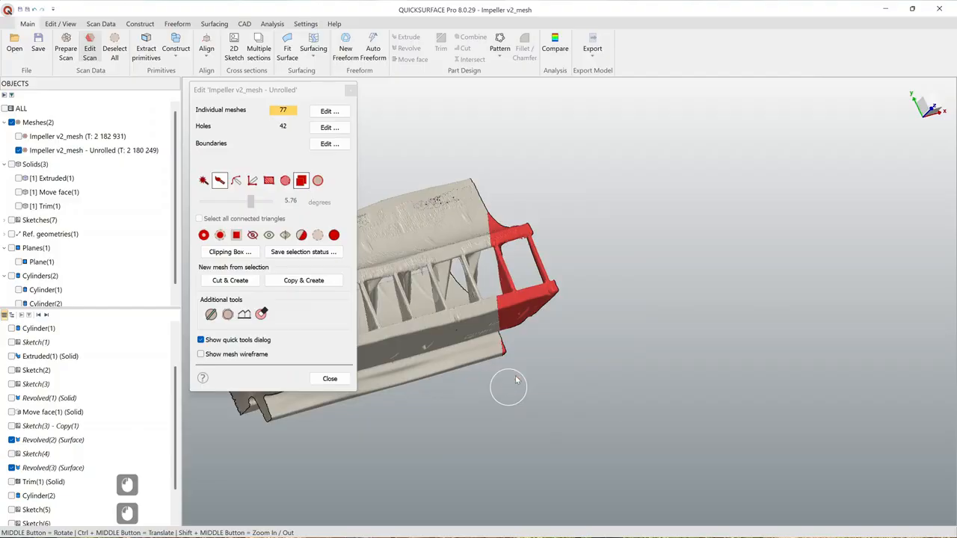
middle_drag(473, 267, 636, 219)
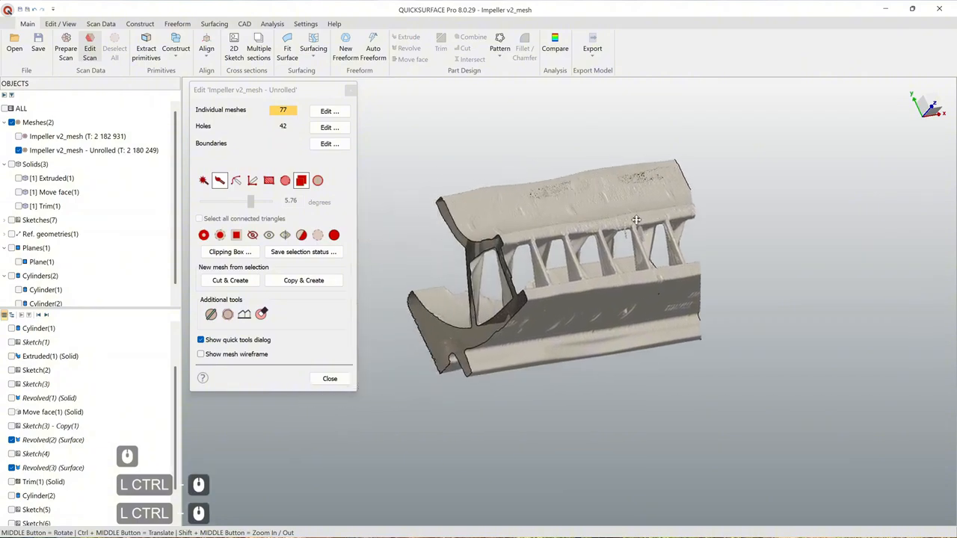
Step: Brush-select the long part of the unrolled mesh beside the vane nearest the trimmed end and hide it
mouse_move(625, 153)
mouse_down()
mouse_move(553, 128)
mouse_move(414, 183)
mouse_move(463, 370)
mouse_move(604, 416)
mouse_move(647, 420)
mouse_move(653, 412)
mouse_up()
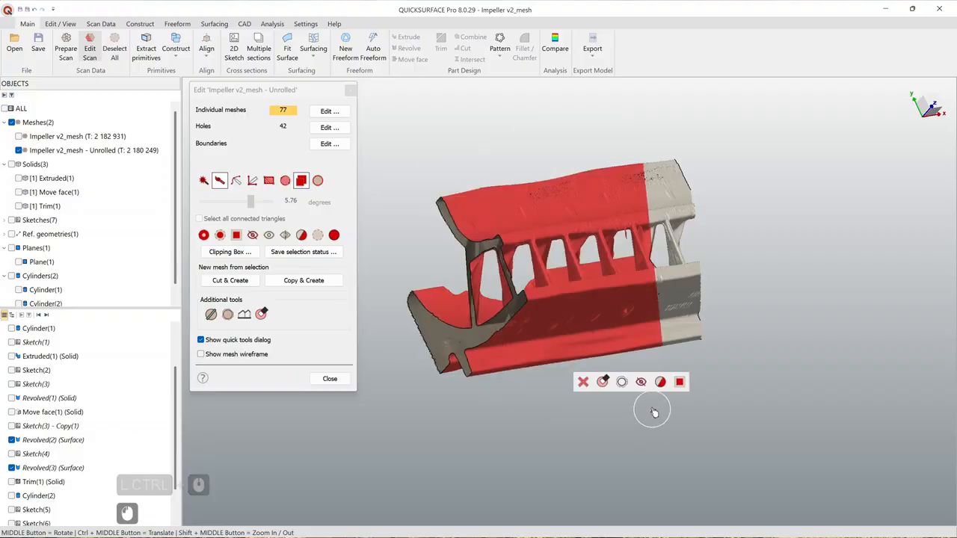
click(643, 386)
ctrl+middle_drag(626, 286, 554, 274)
scroll(529, 180, up, 2)
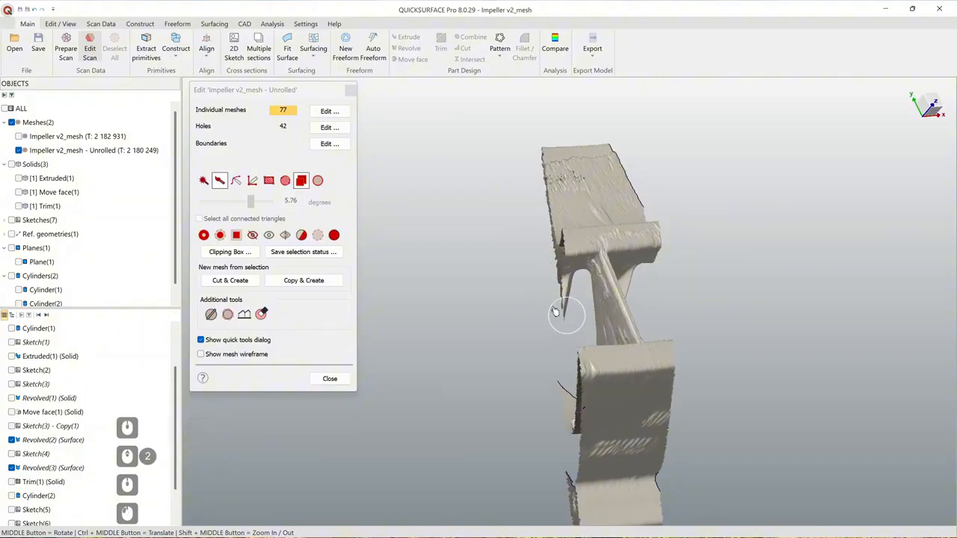
Step: Brush-select and hide the leftover strip with the neighbouring vane's fragment, and finish editing the mesh
mouse_move(555, 311)
mouse_down()
mouse_move(521, 141)
mouse_move(549, 142)
mouse_up()
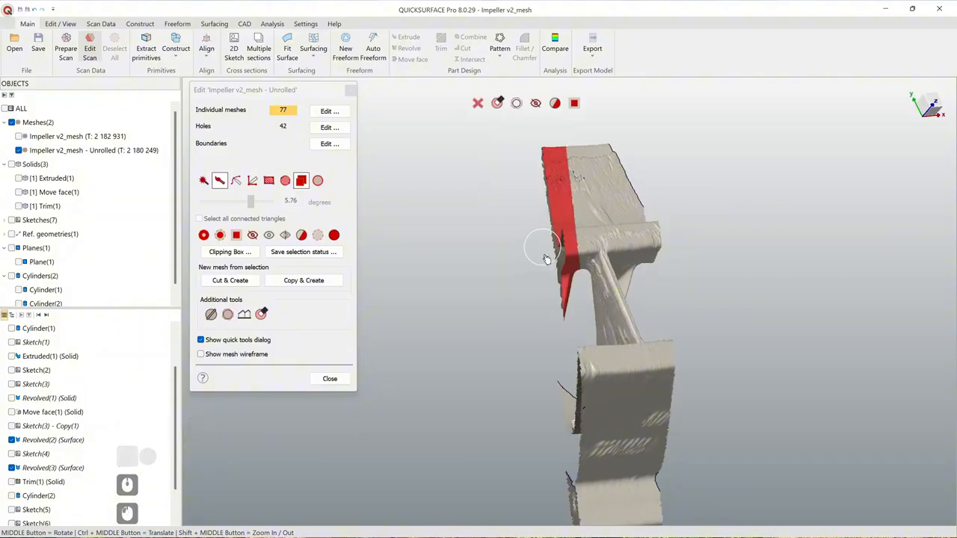
middle_drag(514, 164, 729, 239)
click(338, 381)
Step: Examine the isolated vane from both sides, including its curved faces and its transitions to the hub and shroud
scroll(546, 239, up, 2)
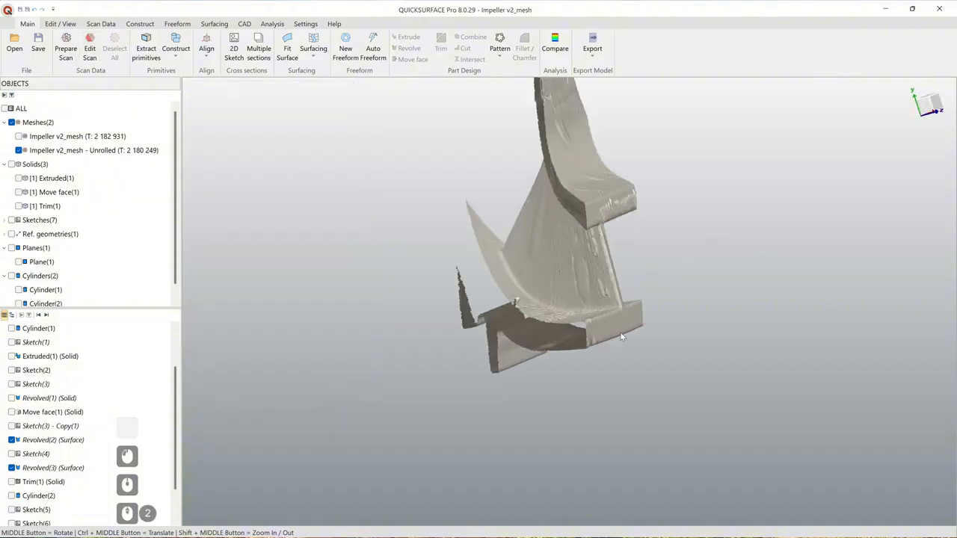
middle_drag(620, 334, 498, 301)
middle_drag(619, 307, 549, 303)
ctrl+middle_drag(651, 284, 570, 279)
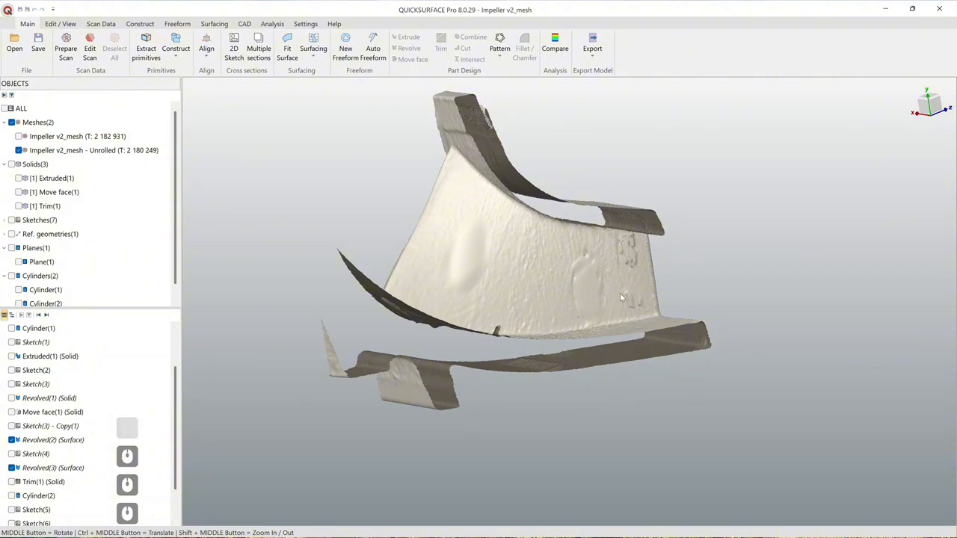
middle_drag(619, 297, 675, 269)
middle_drag(452, 266, 566, 252)
middle_drag(619, 239, 642, 140)
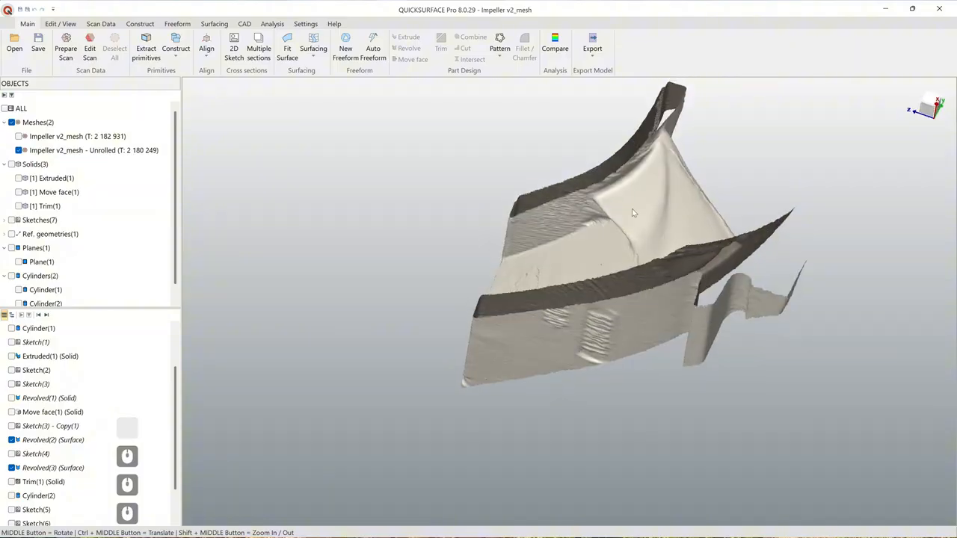
middle_drag(633, 213, 596, 216)
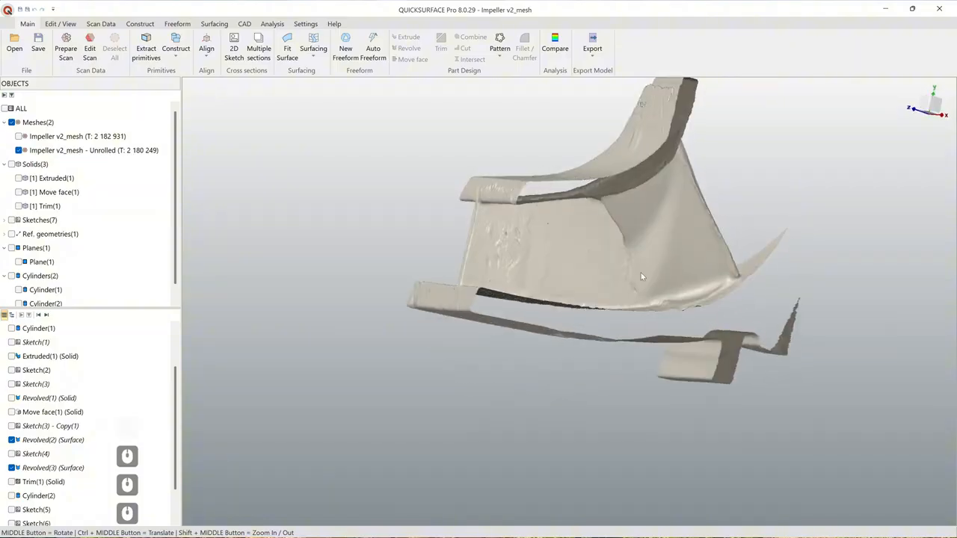
middle_drag(640, 277, 639, 306)
middle_drag(738, 280, 623, 177)
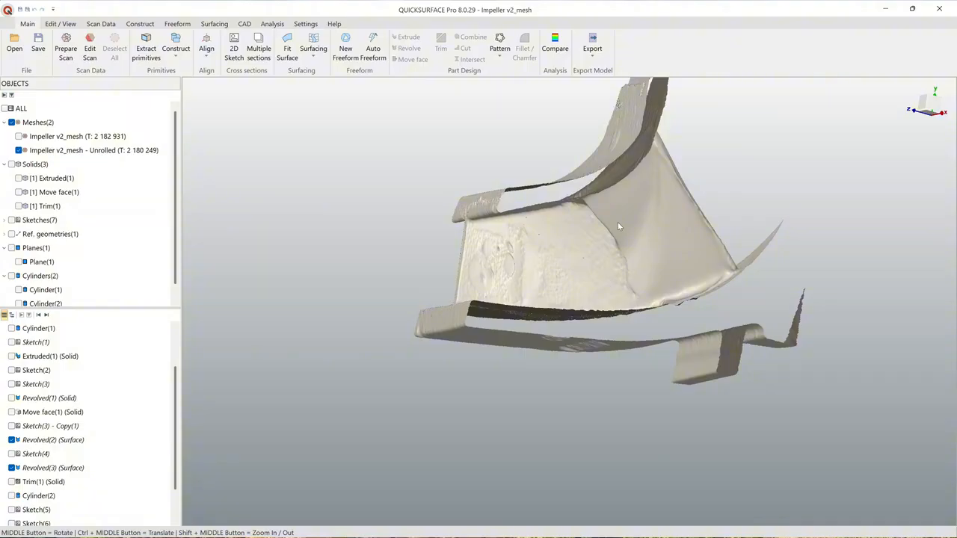
ctrl+middle_drag(617, 222, 563, 227)
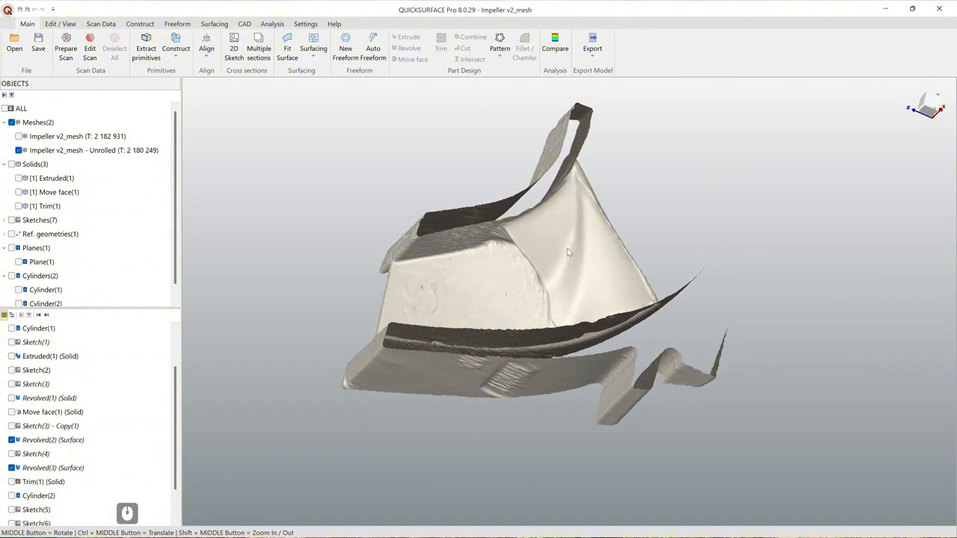
Step: Compare the vane's two faces and inspect the upper and lower edge transitions where boundary curves can run
middle_drag(568, 252, 571, 378)
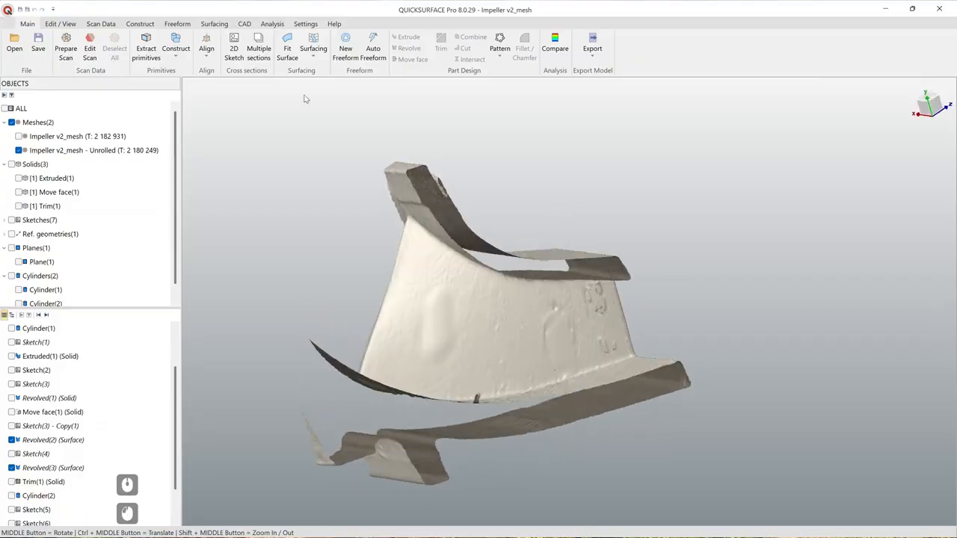
middle_drag(563, 349, 494, 327)
middle_drag(532, 317, 713, 266)
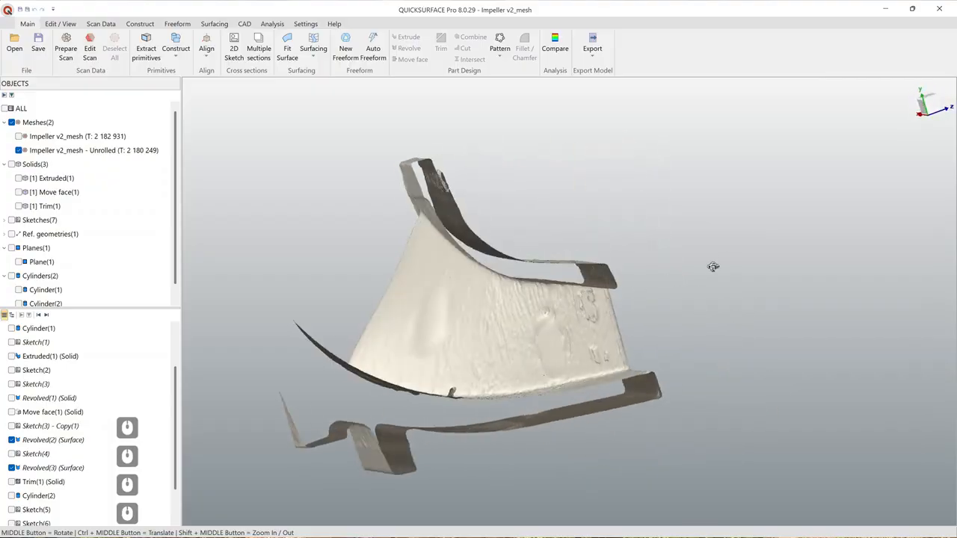
ctrl+middle_drag(515, 368, 497, 374)
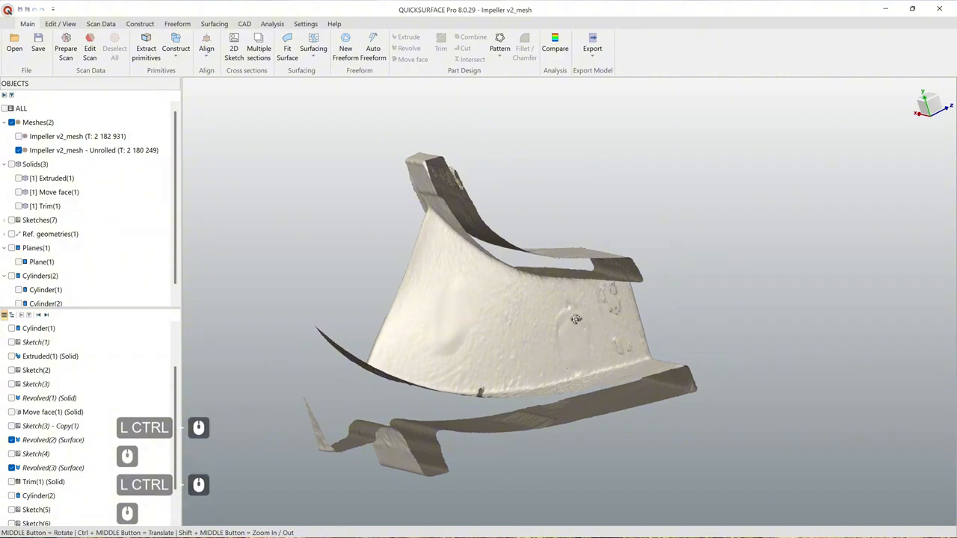
middle_drag(524, 312, 412, 350)
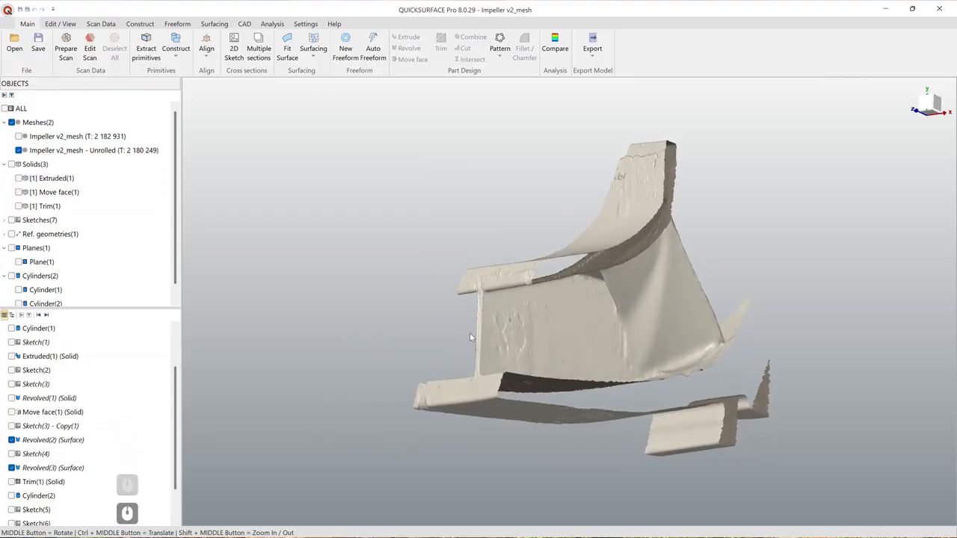
ctrl+middle_drag(674, 275, 615, 314)
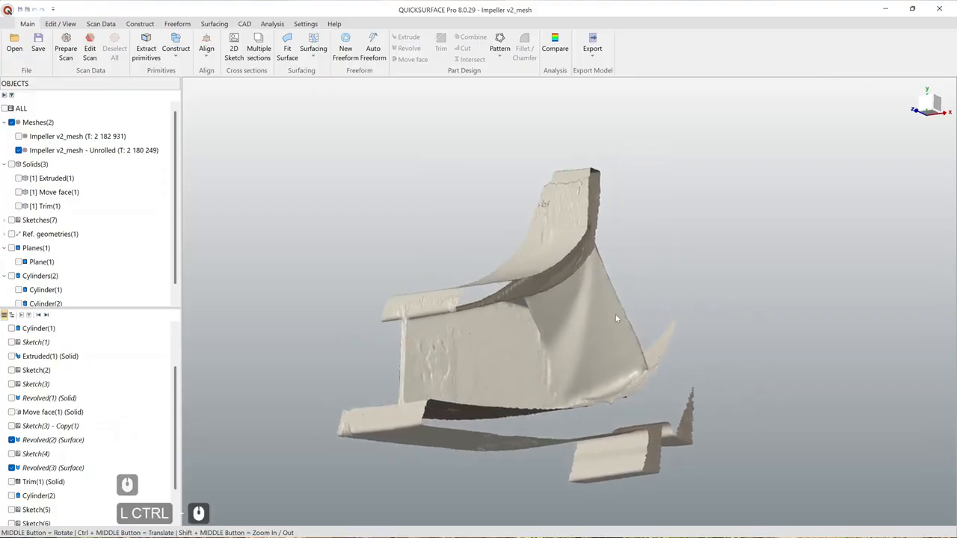
middle_drag(553, 322, 524, 302)
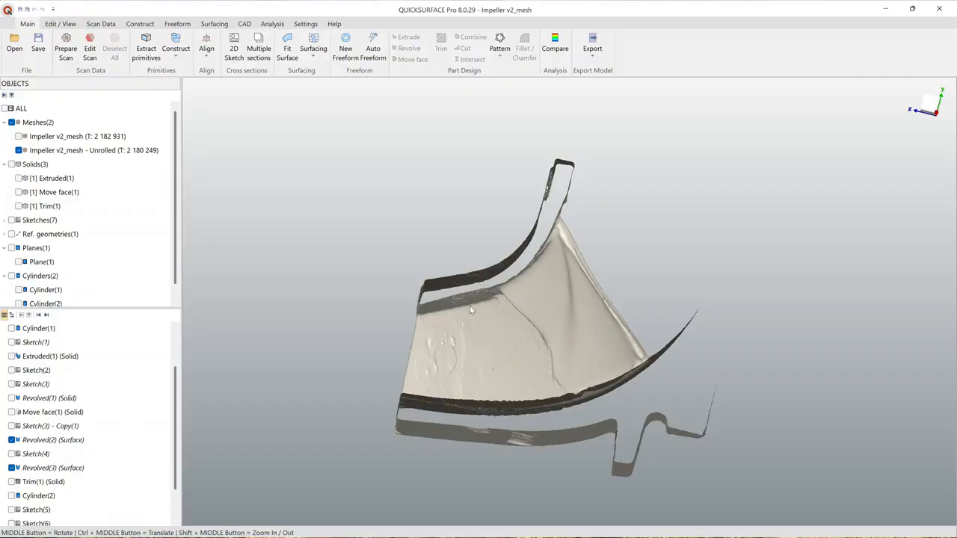
middle_drag(482, 340, 534, 209)
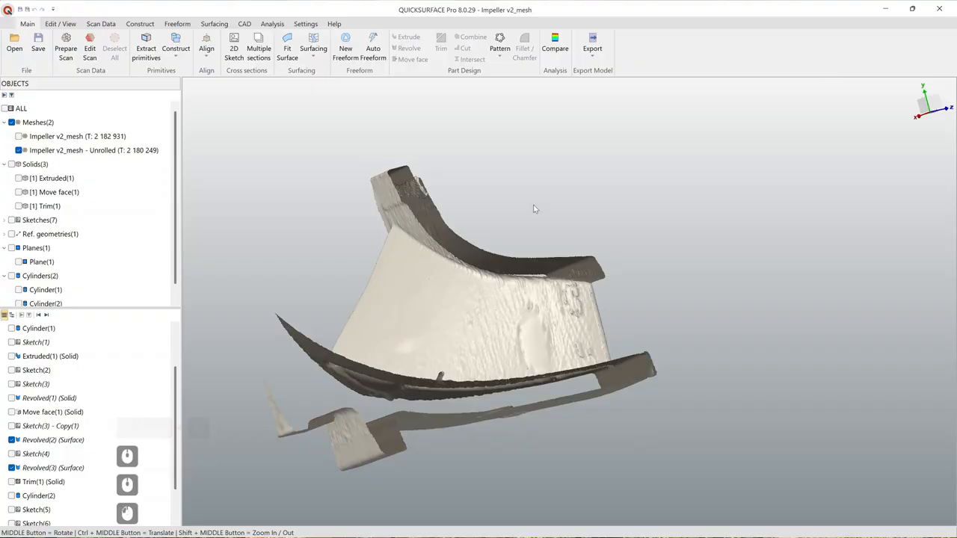
Step: Start a 3D sketch on the vane and set the mesh display to Curvature 1
click(213, 25)
click(159, 51)
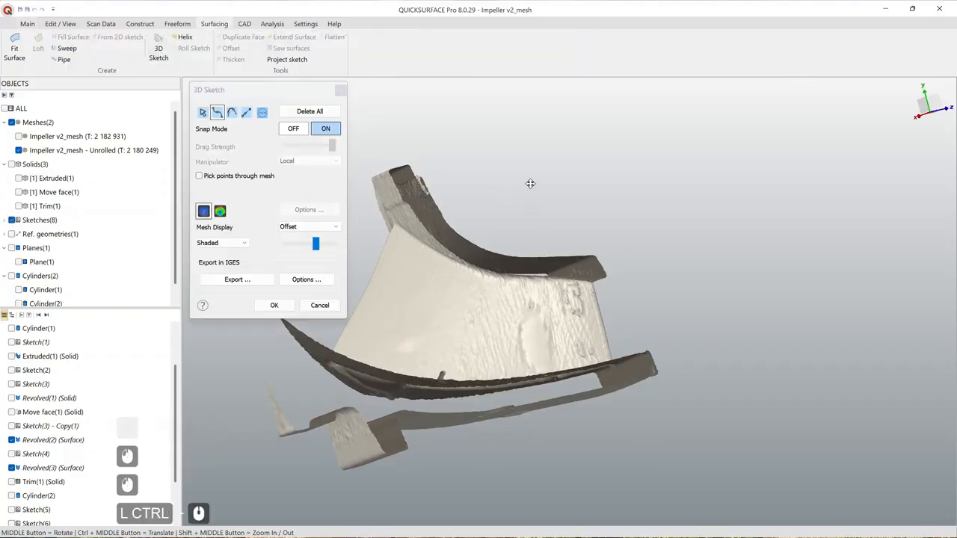
ctrl+middle_drag(530, 183, 603, 163)
scroll(543, 195, up, 3)
middle_drag(559, 224, 599, 177)
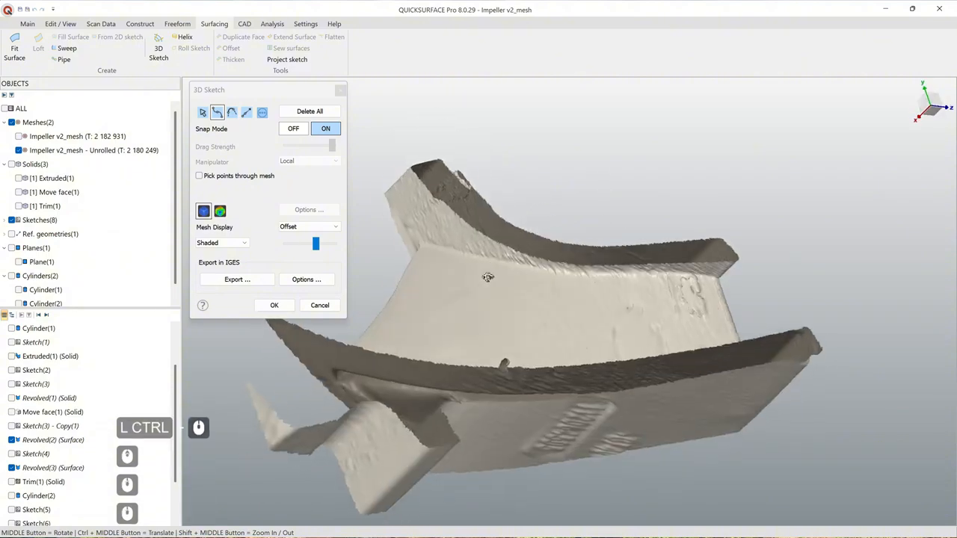
mouse_move(487, 277)
middle_down()
mouse_move(482, 270)
mouse_move(476, 314)
mouse_move(473, 301)
middle_up()
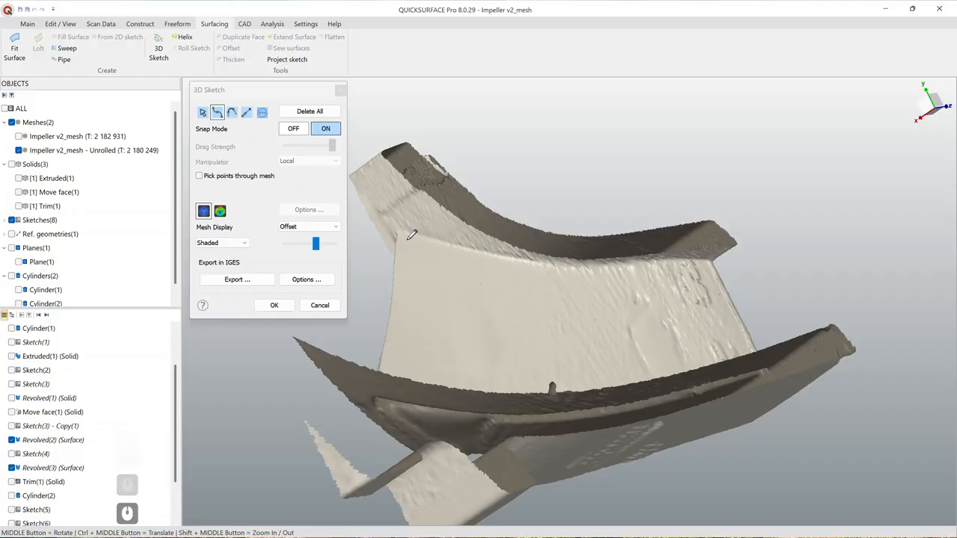
middle_drag(708, 258, 379, 411)
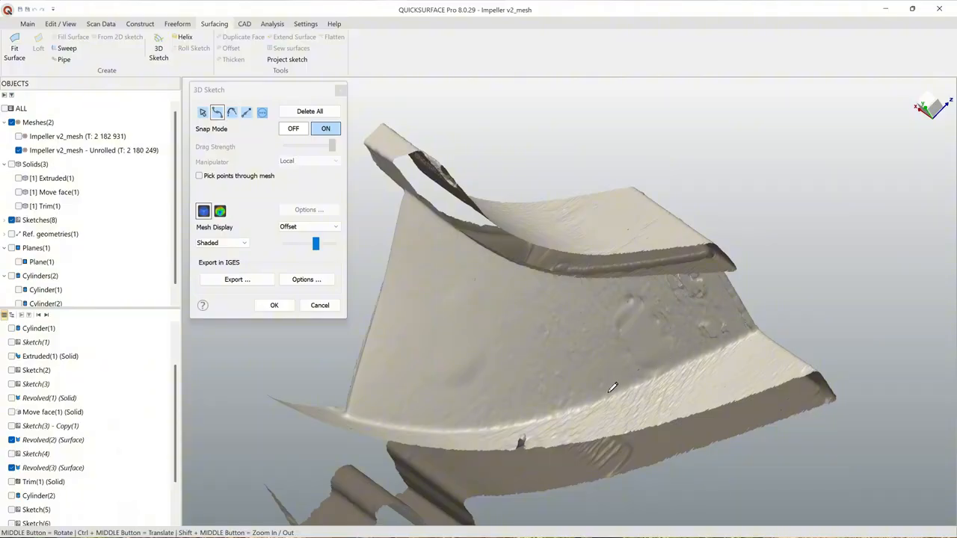
middle_drag(622, 373, 619, 346)
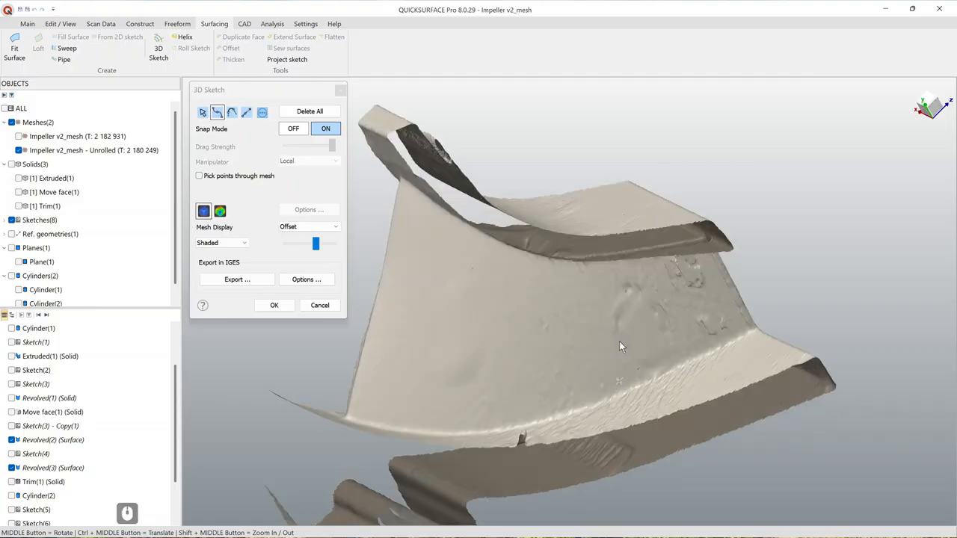
click(245, 245)
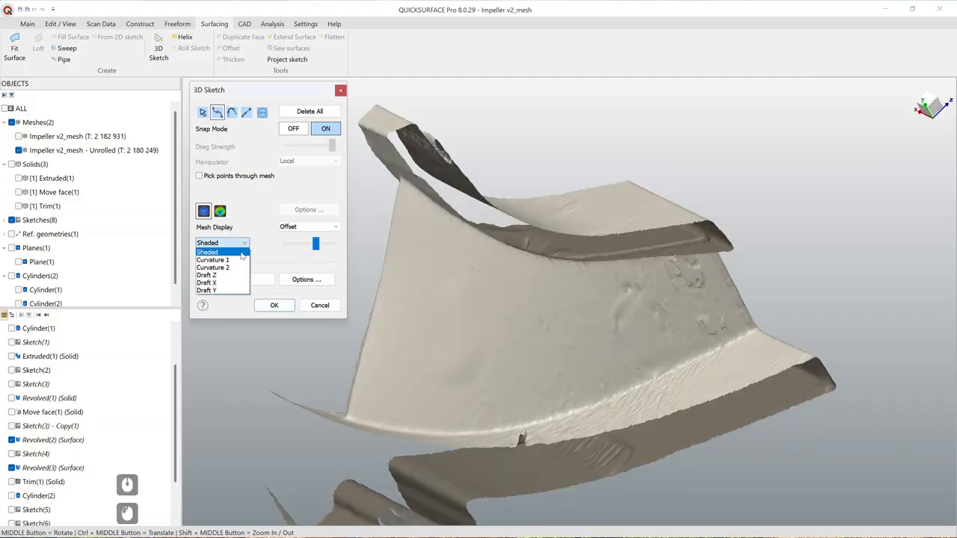
click(242, 260)
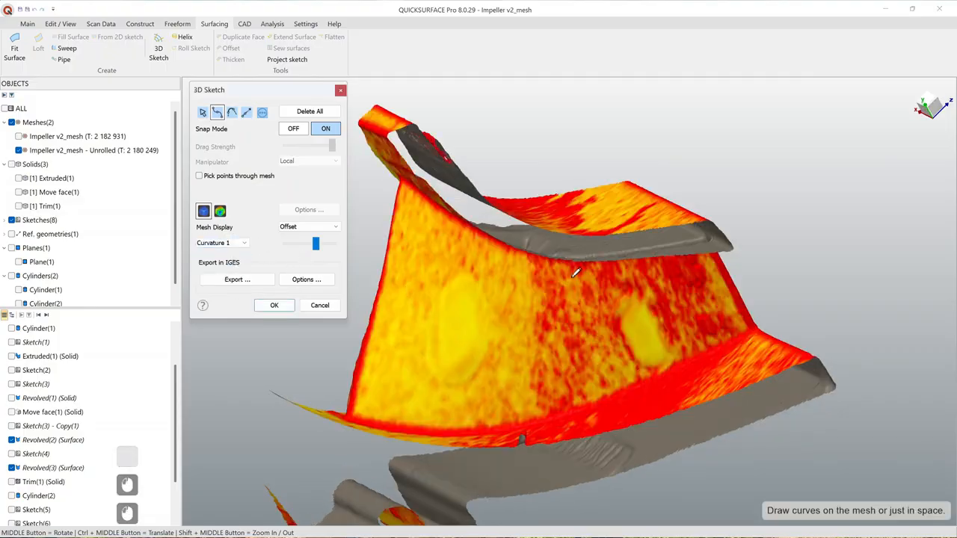
Step: Draw a spline on the mesh along the vane's upper edge, just below the red fillet zone, from one end to the other
ctrl+middle_drag(597, 296, 612, 212)
scroll(533, 343, up, 3)
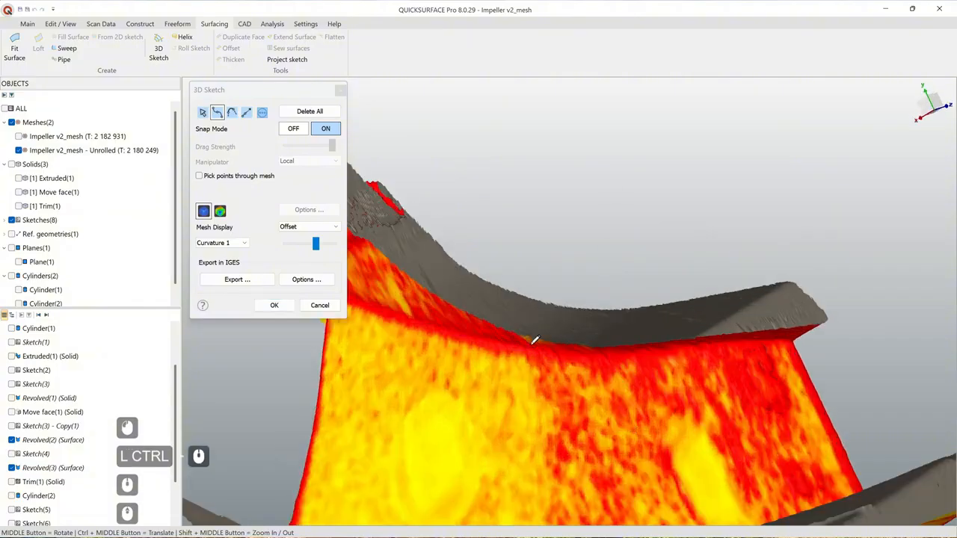
ctrl+middle_drag(534, 340, 675, 362)
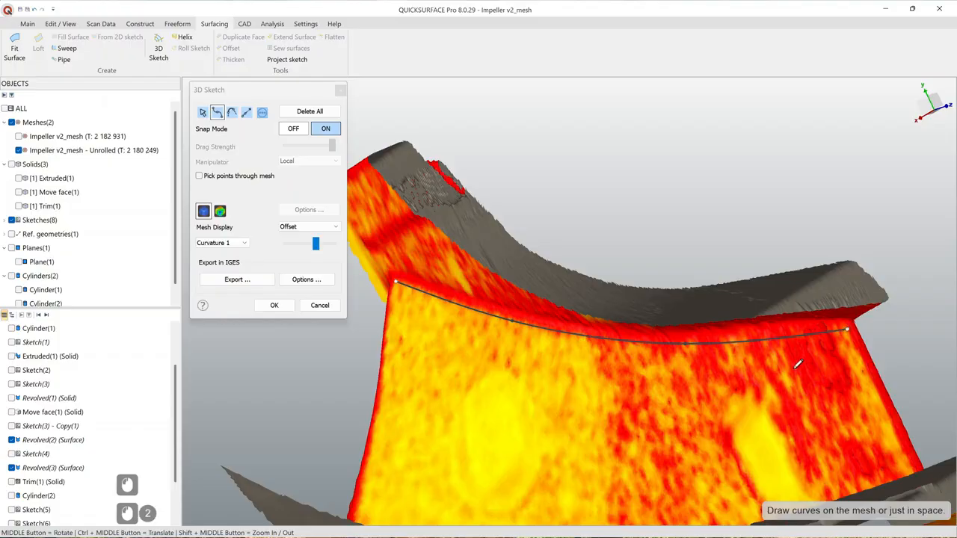
mouse_move(795, 367)
ctrl+middle_down()
mouse_move(632, 442)
mouse_move(470, 391)
ctrl+middle_up()
scroll(716, 379, up, 2)
mouse_move(709, 383)
middle_down()
mouse_move(538, 365)
mouse_move(660, 372)
mouse_move(642, 377)
mouse_move(687, 400)
mouse_move(678, 457)
mouse_move(661, 405)
middle_up()
scroll(673, 392, down, 2)
scroll(670, 391, up, 1)
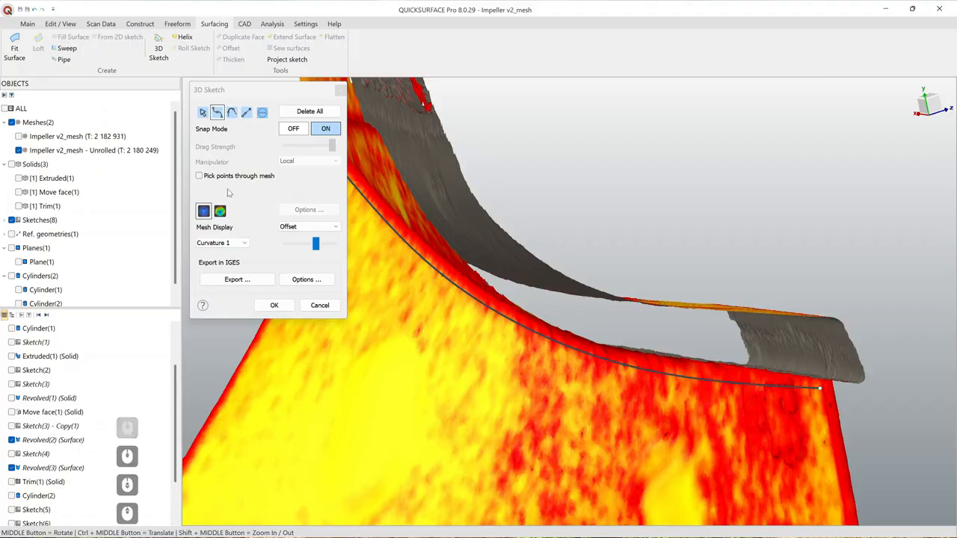
Step: Add a point to the right part of the upper spline and shift its points to follow the fillet boundary smoothly
click(202, 113)
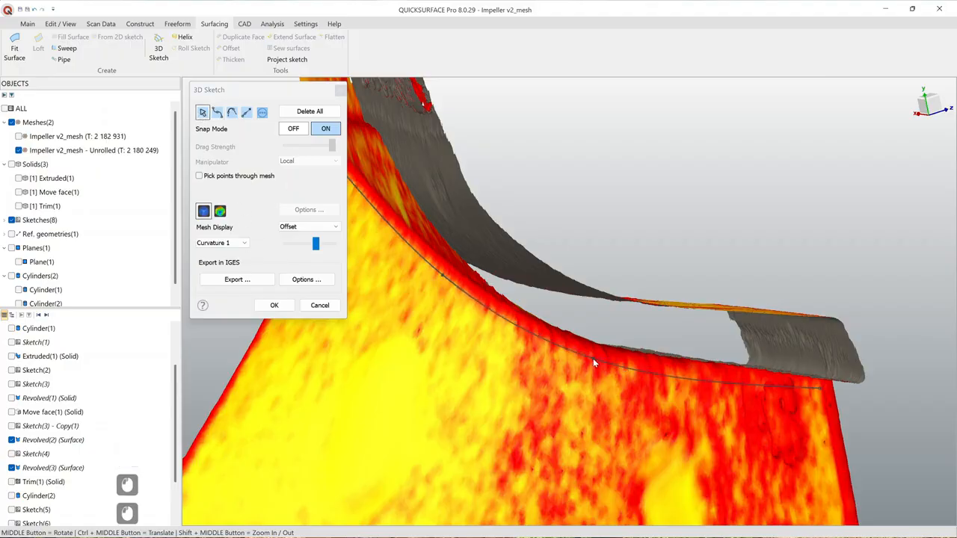
double_click(688, 381)
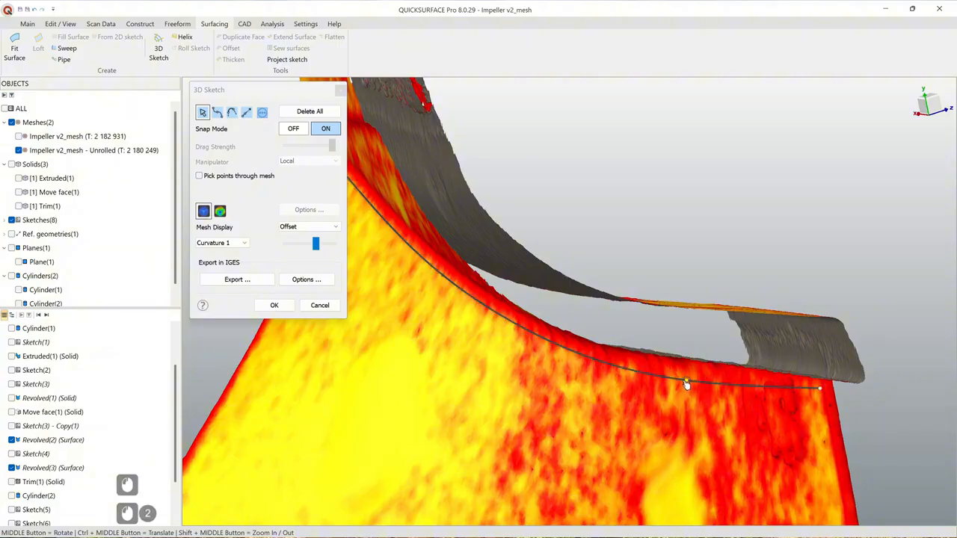
click(688, 381)
drag(689, 382, 682, 374)
ctrl+middle_drag(630, 391, 638, 394)
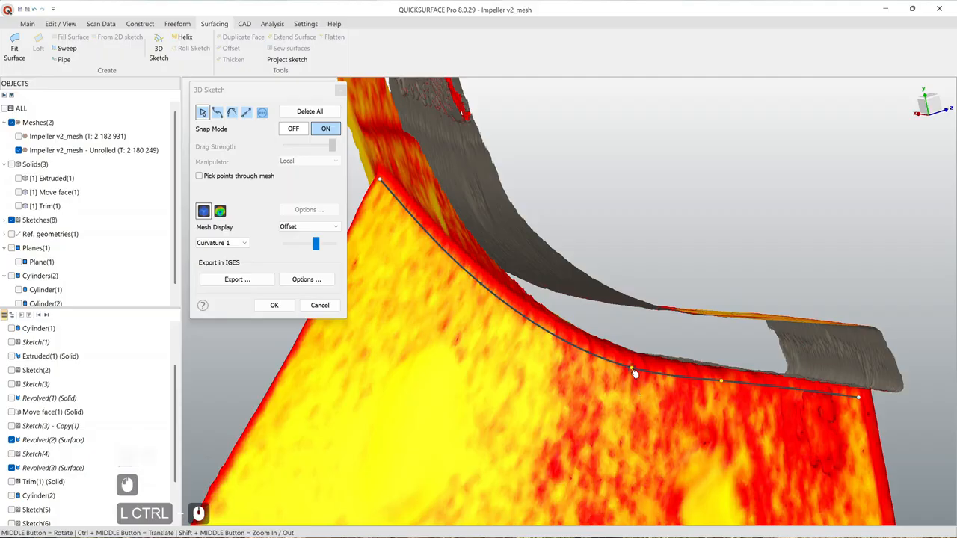
click(620, 369)
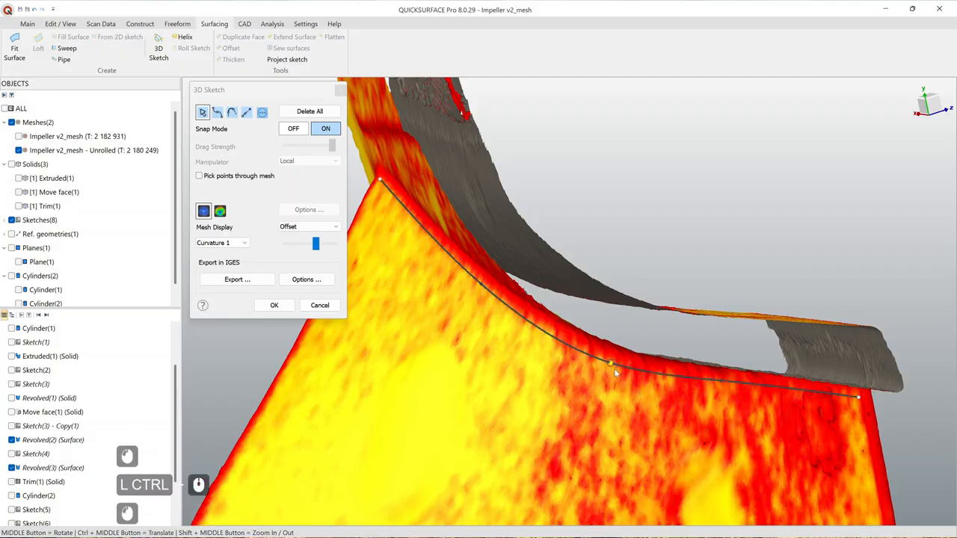
scroll(654, 380, down, 3)
middle_drag(692, 412, 777, 340)
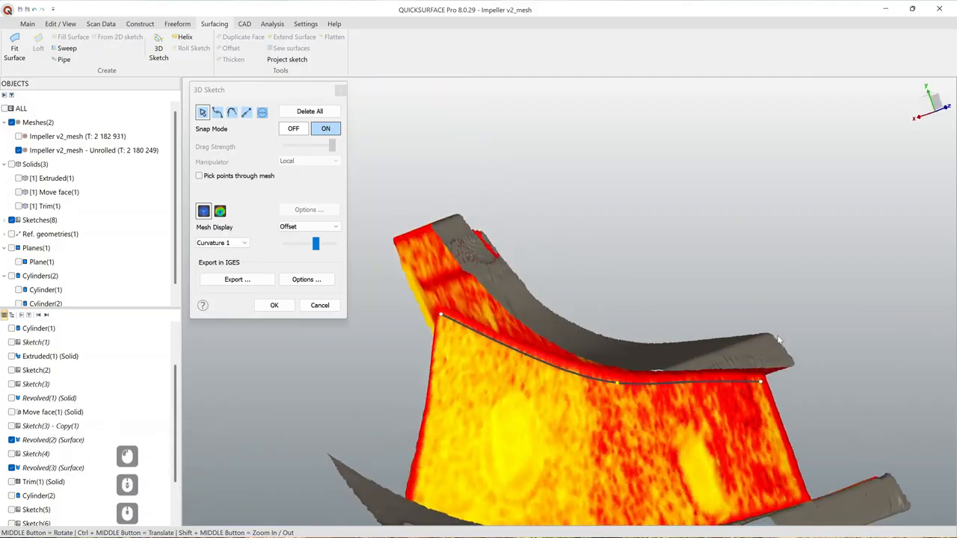
Step: Set the mesh display to Shaded and check the upper spline's deviation from the mesh, including the tolerance options
click(239, 243)
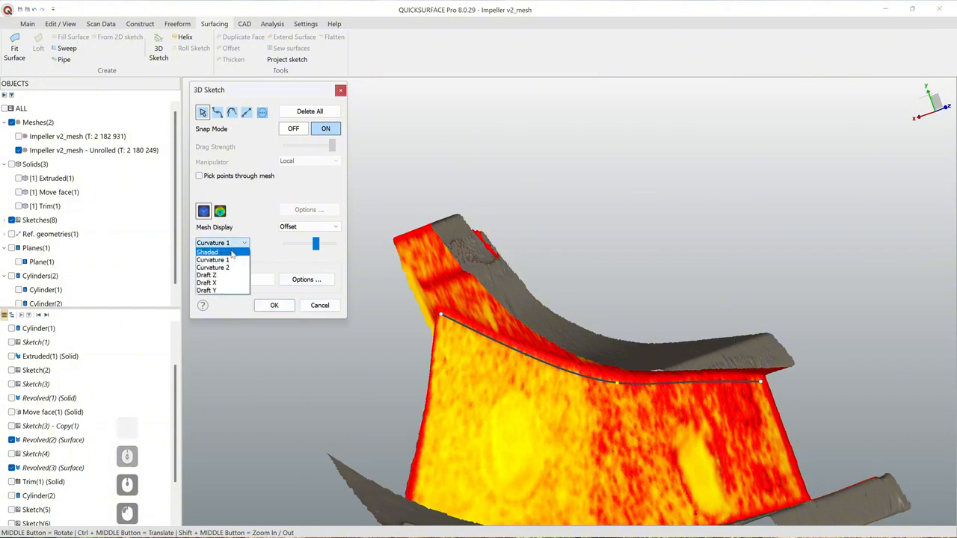
click(238, 251)
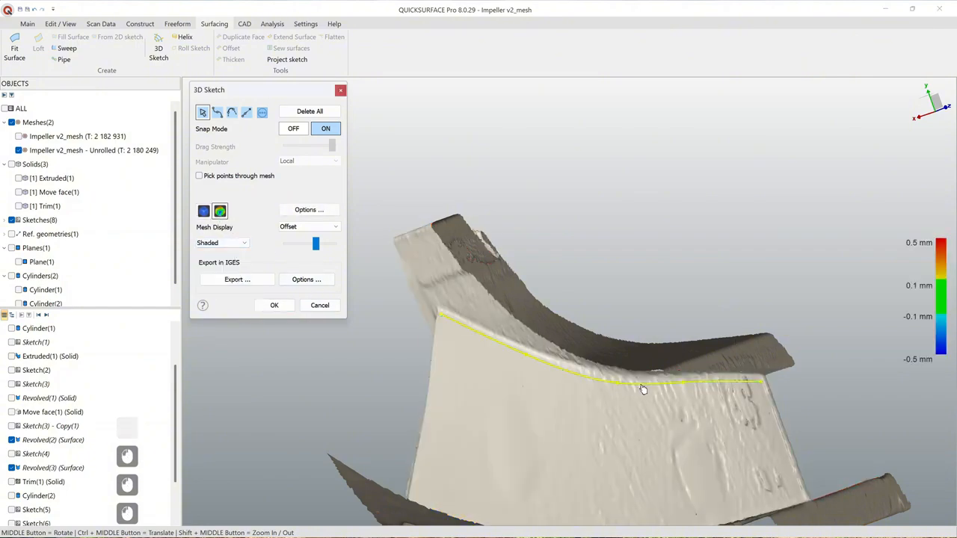
scroll(570, 371, up, 5)
mouse_move(617, 389)
middle_down()
mouse_move(414, 327)
mouse_move(506, 336)
mouse_move(503, 344)
middle_up()
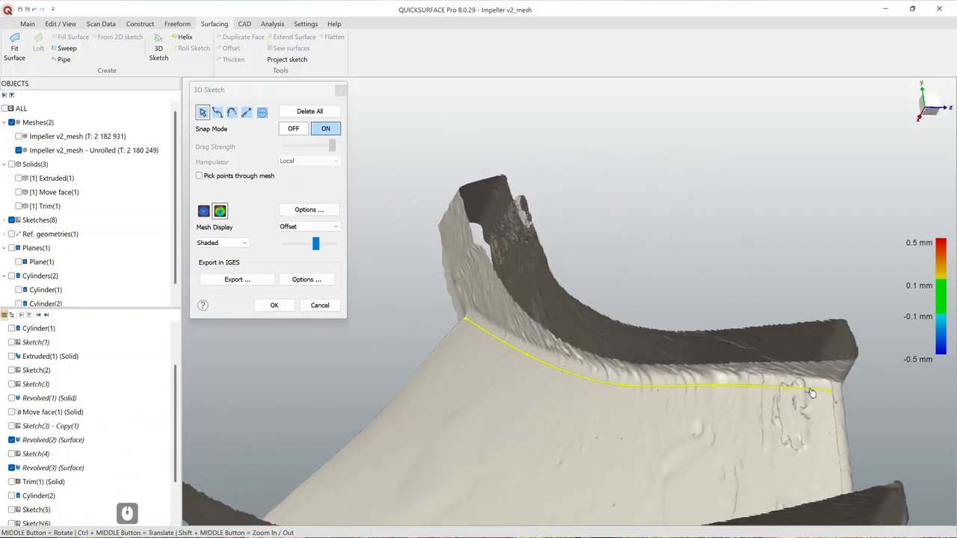
click(308, 210)
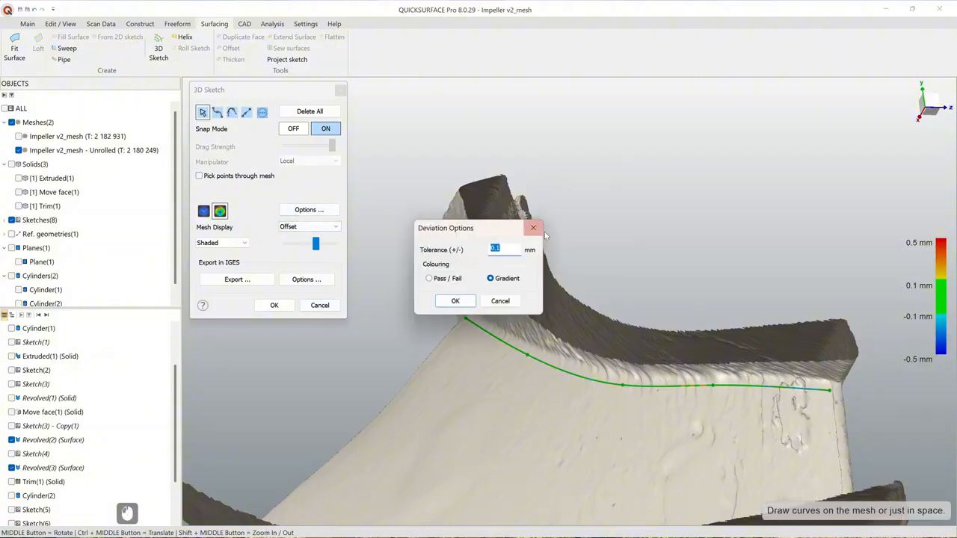
click(540, 232)
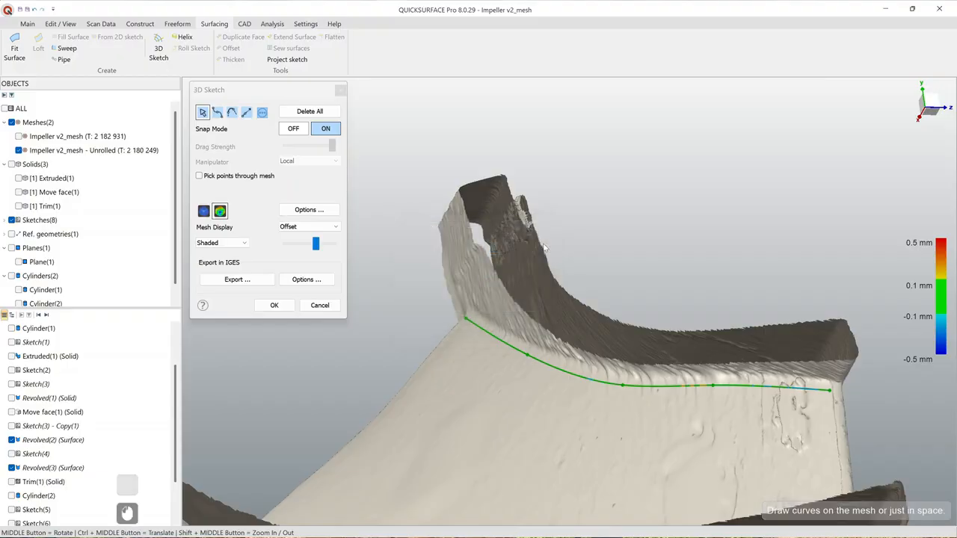
Step: Switch the mesh display back to Curvature 1 with the vane's lower edge in view
scroll(560, 351, down, 4)
mouse_move(544, 396)
ctrl+middle_down()
mouse_move(534, 296)
mouse_move(538, 356)
mouse_move(604, 400)
ctrl+middle_up()
click(223, 242)
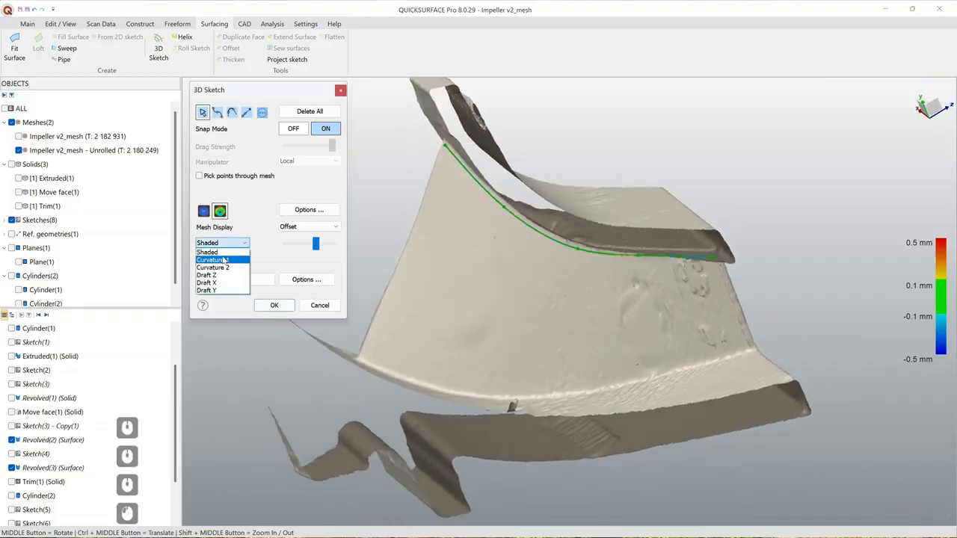
click(224, 260)
ctrl+middle_drag(435, 293, 387, 279)
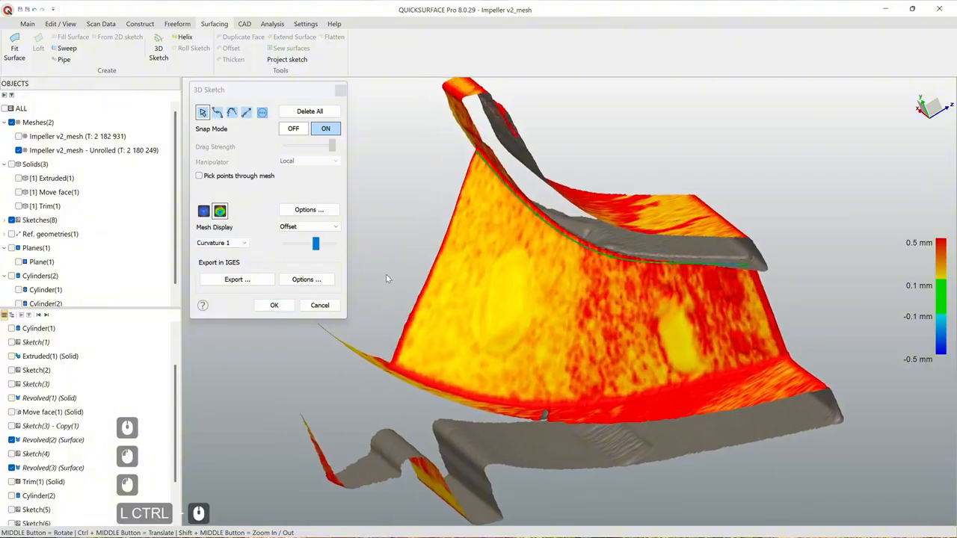
Step: Draw a second spline on the mesh along the vane's lower edge, just above the red fillet zone, from end to end
click(219, 117)
middle_drag(448, 328, 496, 375)
scroll(437, 371, up, 2)
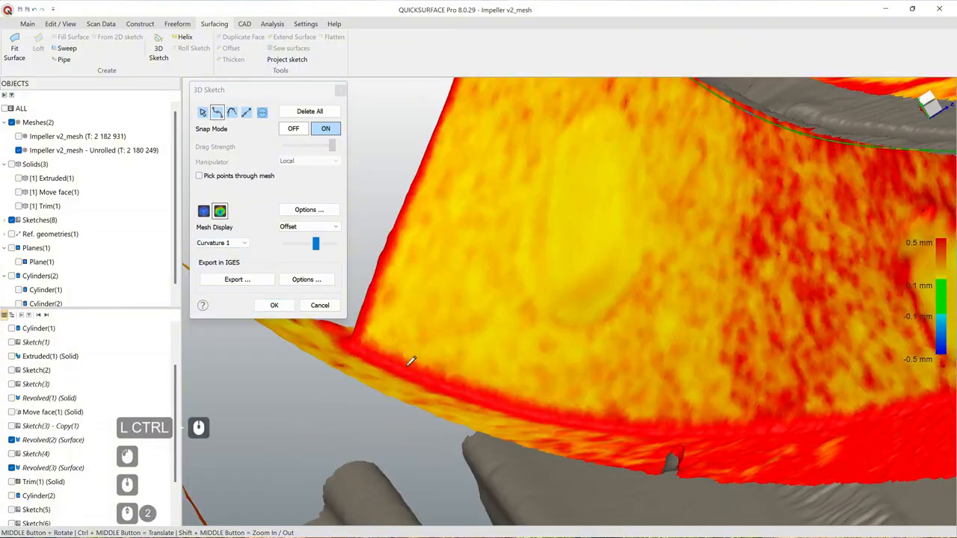
click(364, 339)
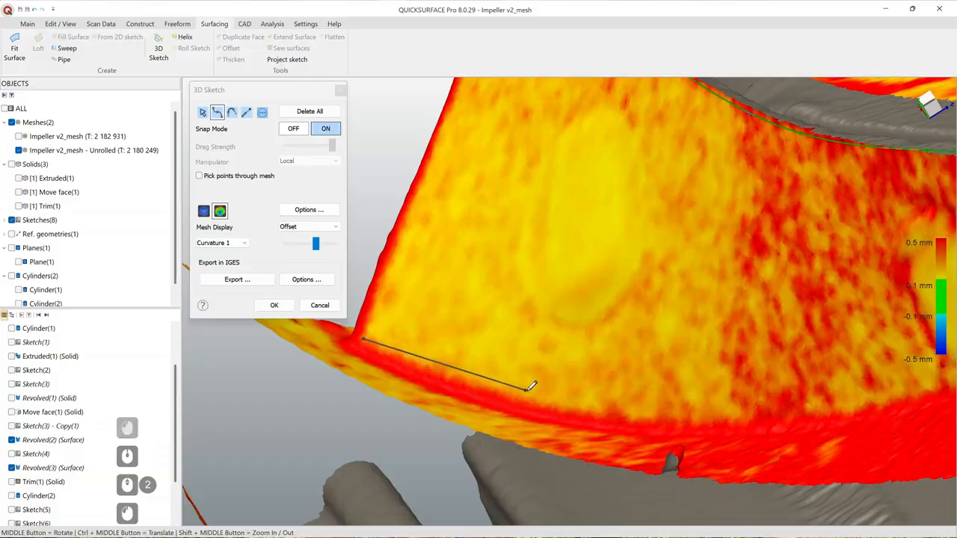
click(526, 395)
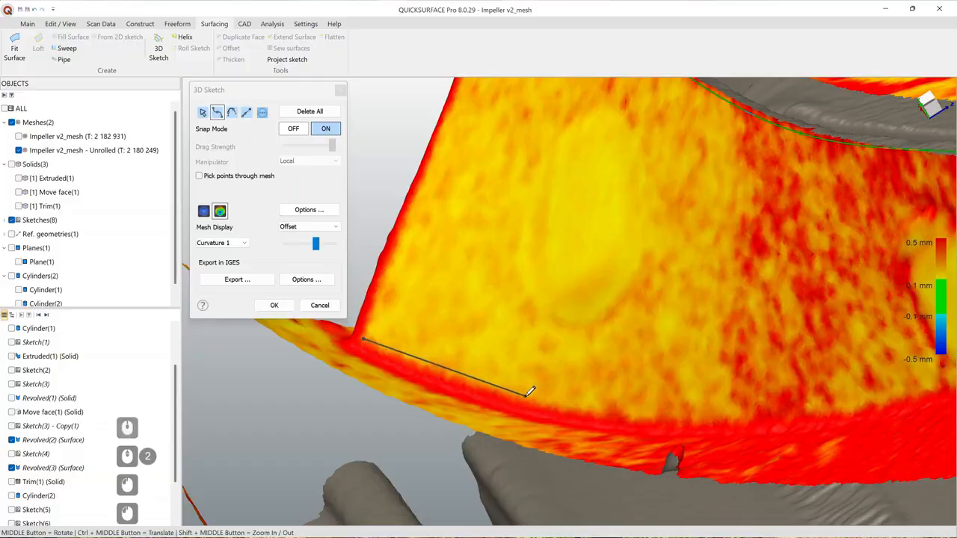
click(823, 411)
ctrl+middle_drag(857, 402, 481, 426)
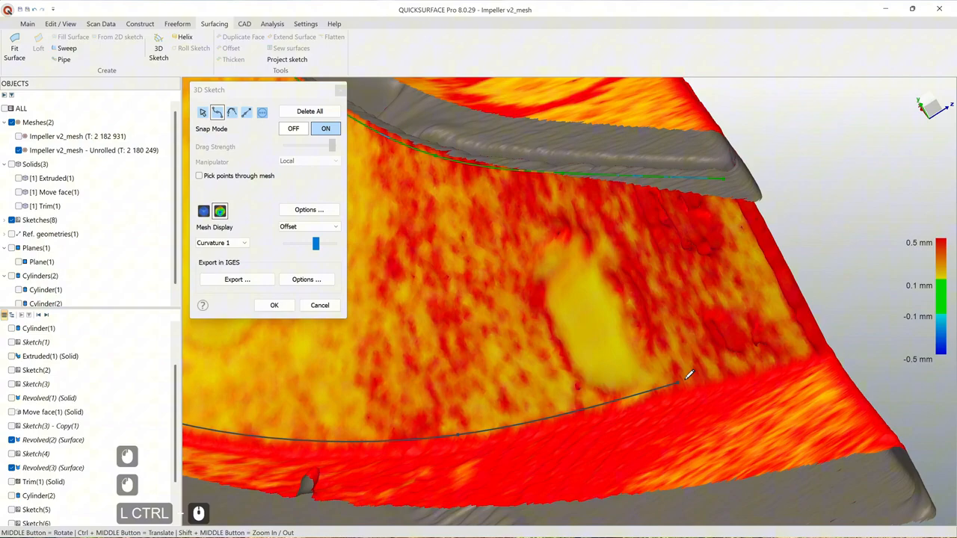
double_click(810, 351)
ctrl+middle_drag(635, 397, 713, 363)
mouse_move(524, 441)
middle_down()
mouse_move(544, 319)
mouse_move(530, 288)
mouse_move(538, 299)
mouse_move(398, 339)
mouse_move(510, 350)
middle_up()
Step: Check the lower spline's points and its end at the vane corner, and accept the 3D sketch with both splines
click(203, 112)
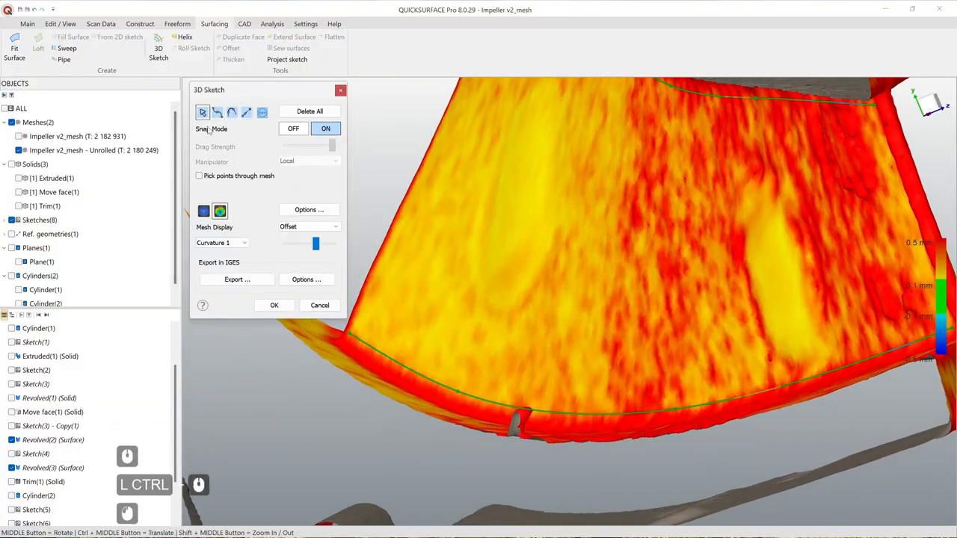
scroll(450, 389, up, 2)
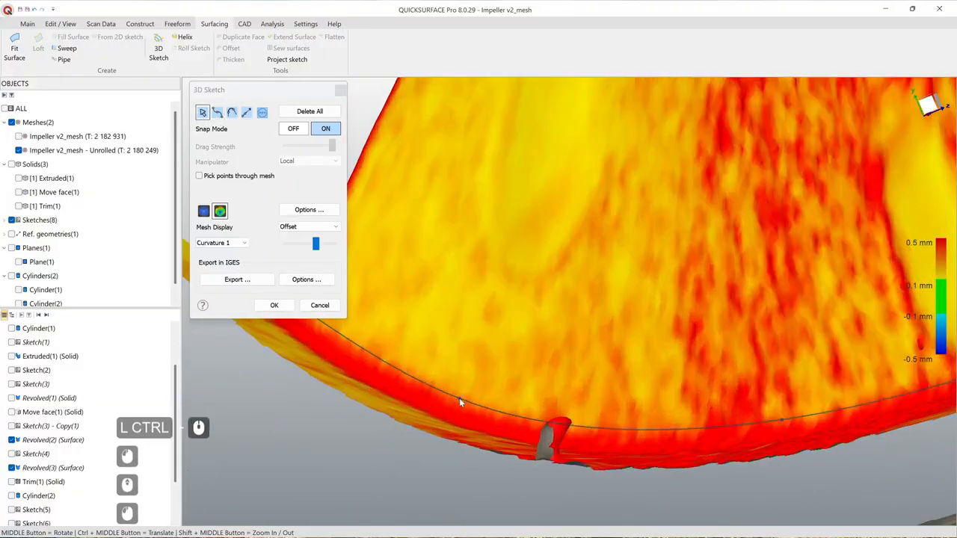
click(460, 400)
mouse_move(329, 322)
ctrl+middle_down()
mouse_move(427, 349)
mouse_move(383, 348)
ctrl+middle_up()
scroll(426, 350, up, 2)
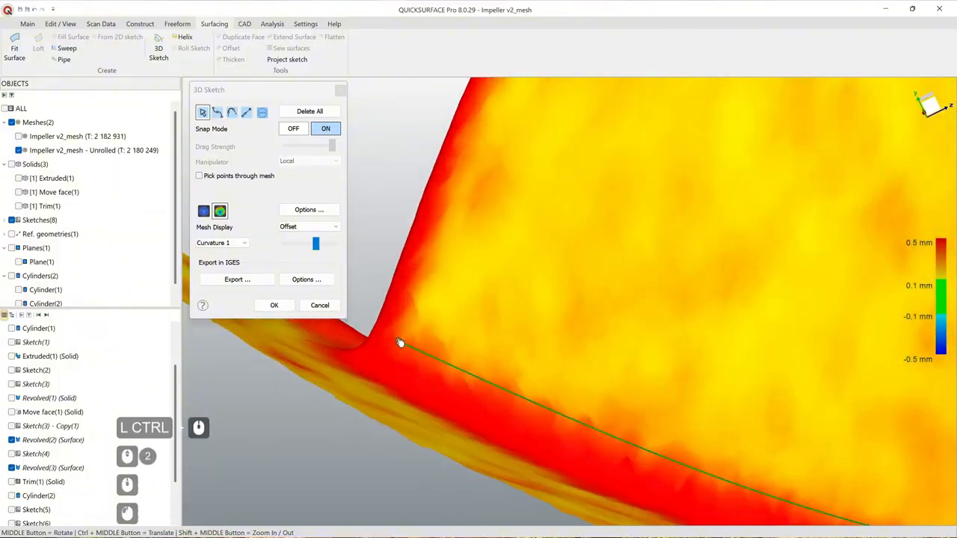
scroll(554, 314, down, 3)
ctrl+middle_drag(554, 314, 522, 361)
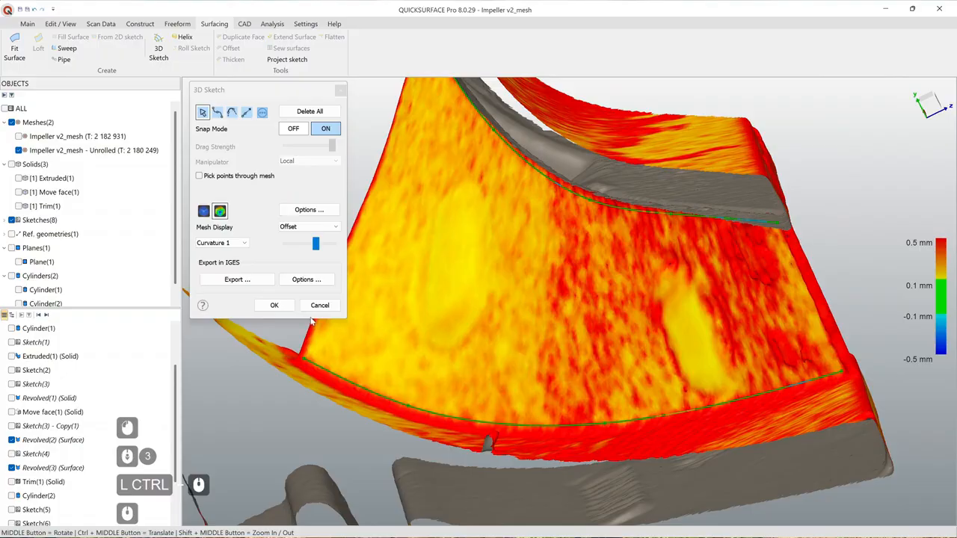
click(281, 309)
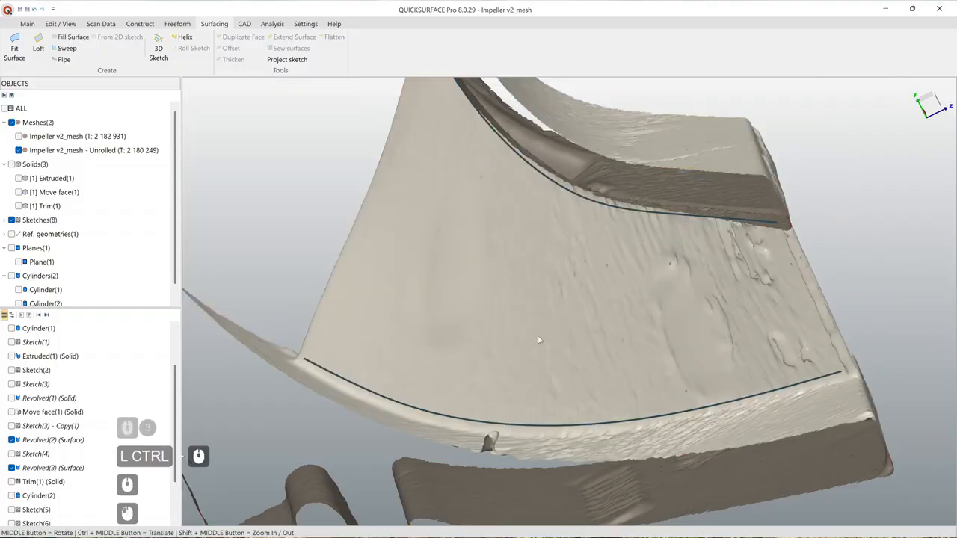
Step: Roll 3D Sketch(1) back onto the impeller with a fit tolerance of 0.100 mm
scroll(538, 340, down, 4)
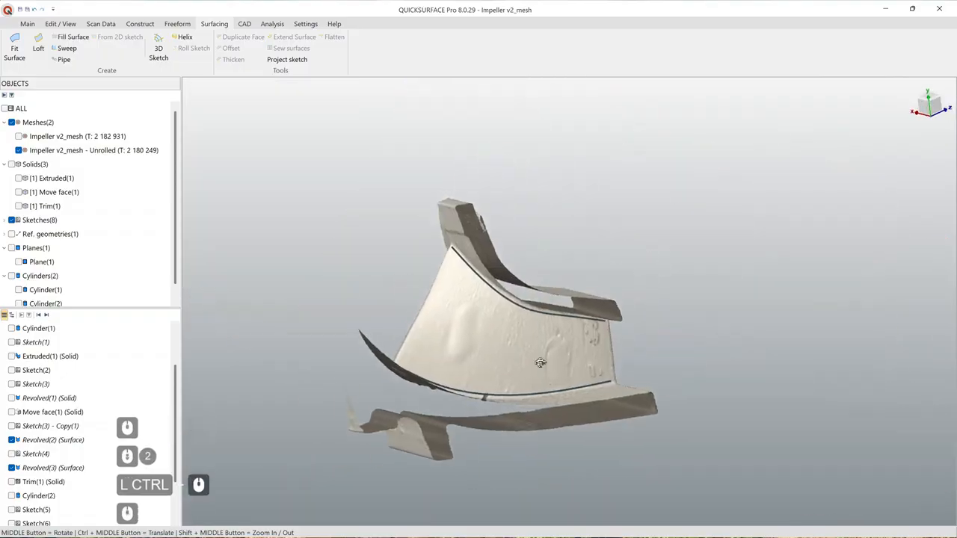
mouse_move(540, 363)
middle_down()
mouse_move(522, 285)
mouse_move(384, 325)
mouse_move(479, 396)
mouse_move(449, 374)
middle_up()
scroll(98, 419, down, 4)
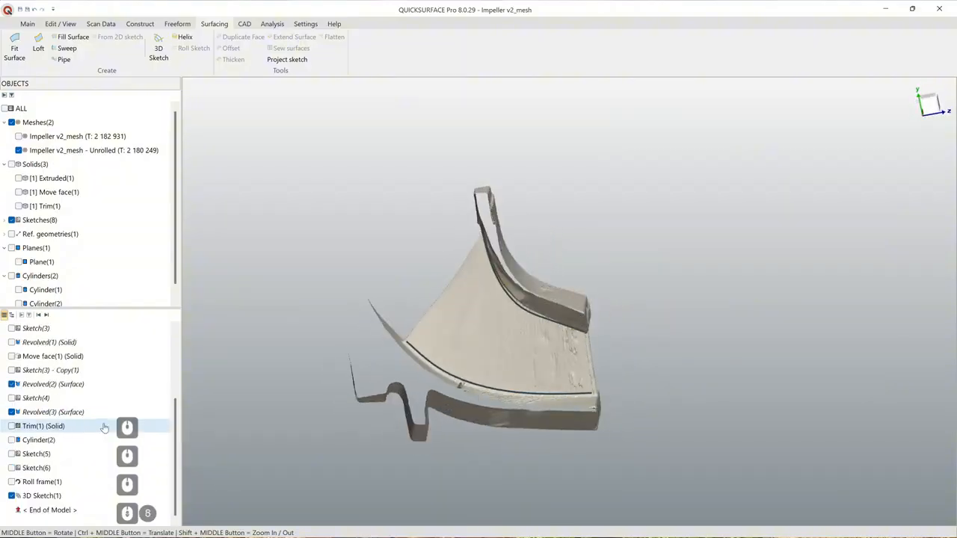
right_click(52, 496)
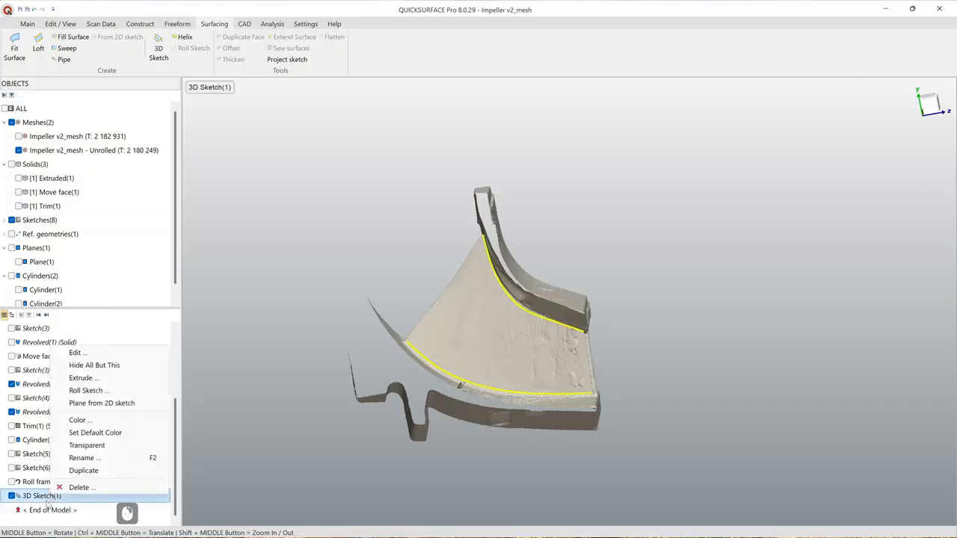
click(85, 391)
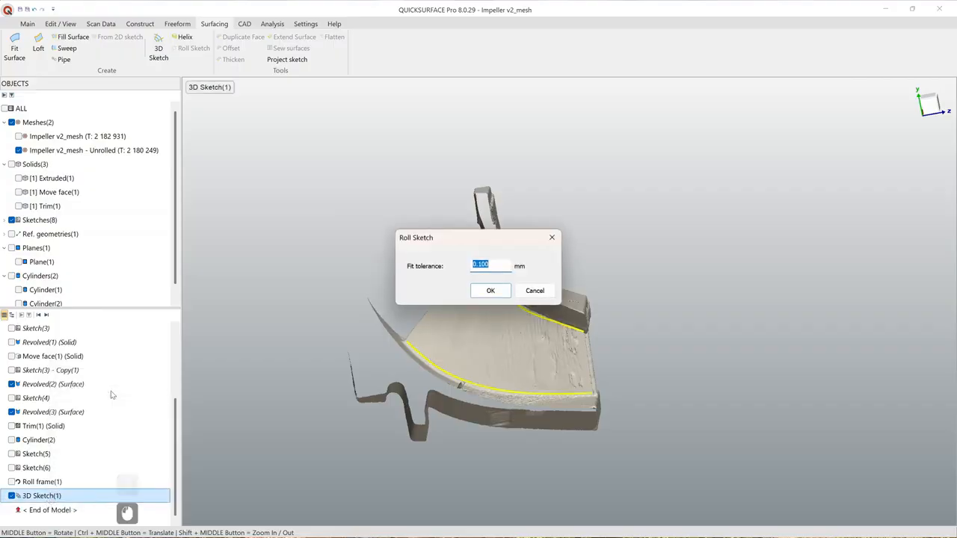
click(499, 289)
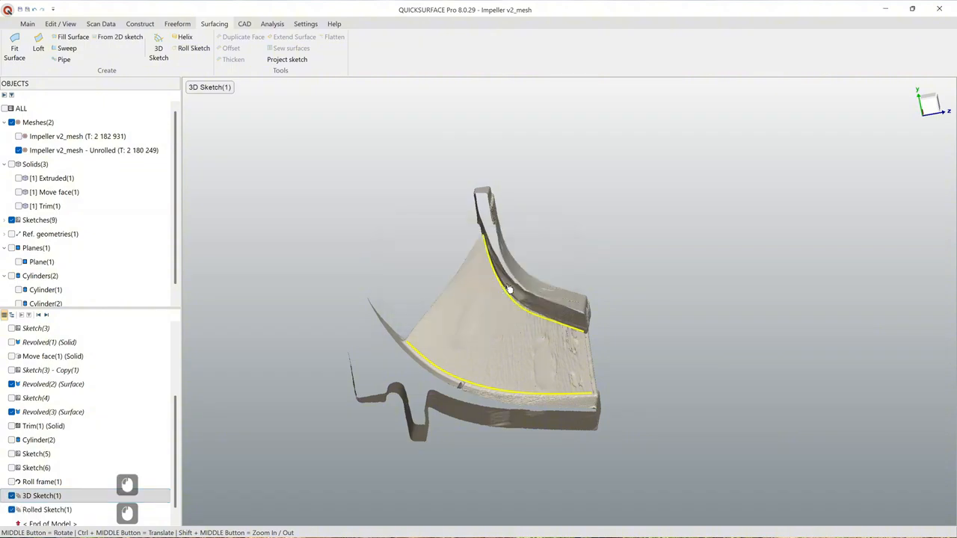
Step: Show the original impeller mesh, and hide 3D Sketch(1) and the unrolled mesh
scroll(507, 286, down, 5)
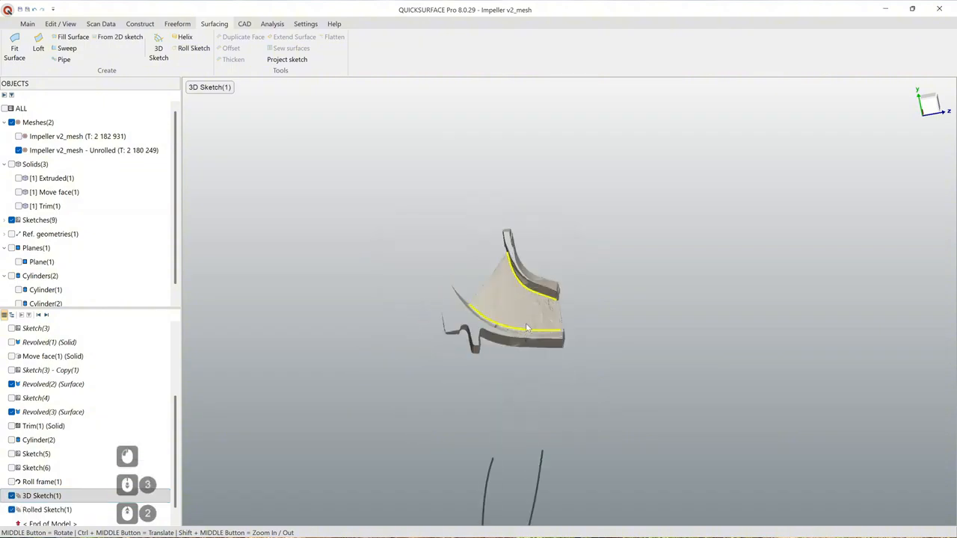
click(19, 136)
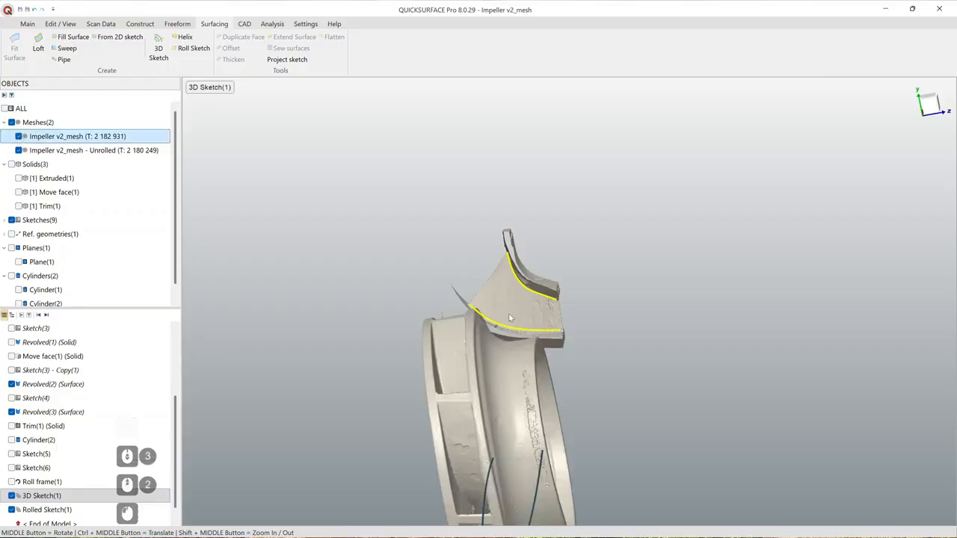
middle_drag(542, 417, 692, 406)
scroll(639, 357, up, 4)
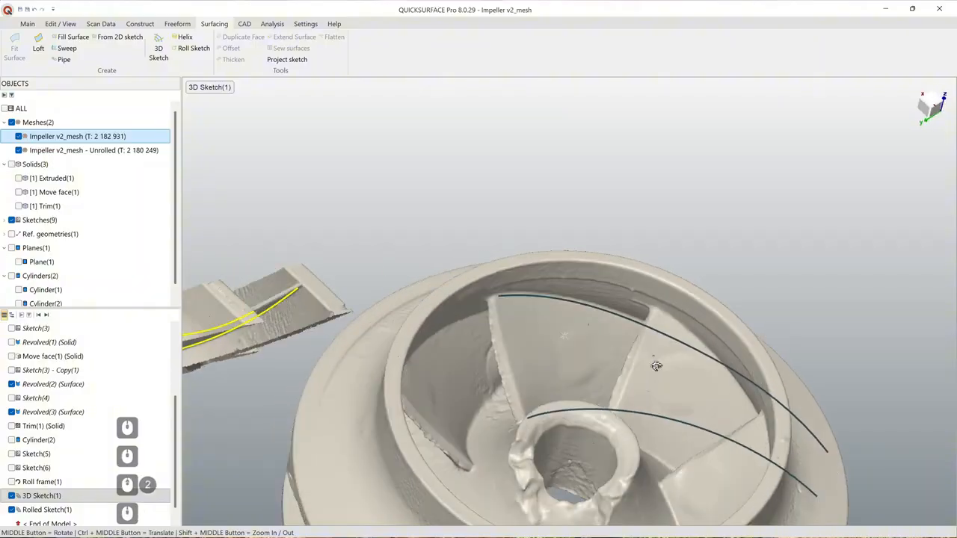
scroll(640, 358, down, 5)
scroll(538, 347, up, 3)
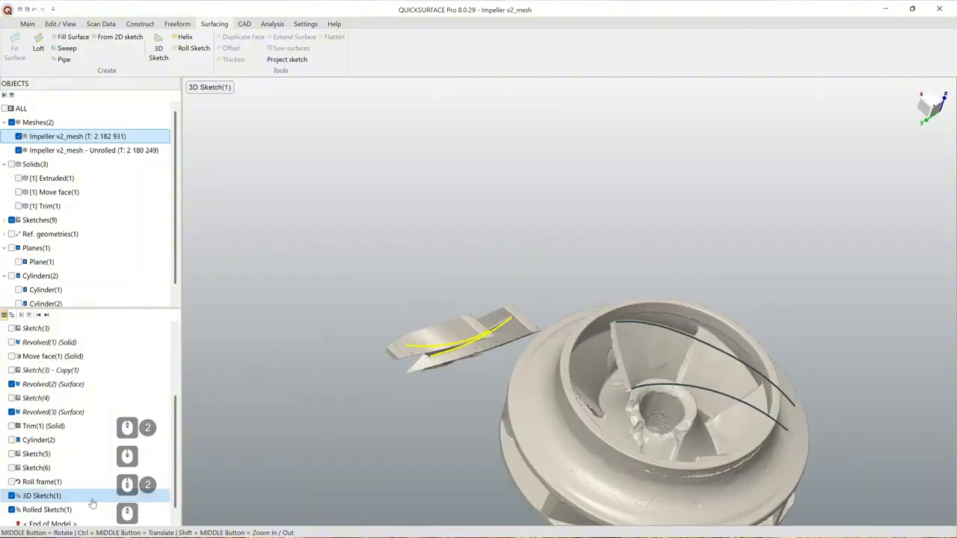
click(12, 495)
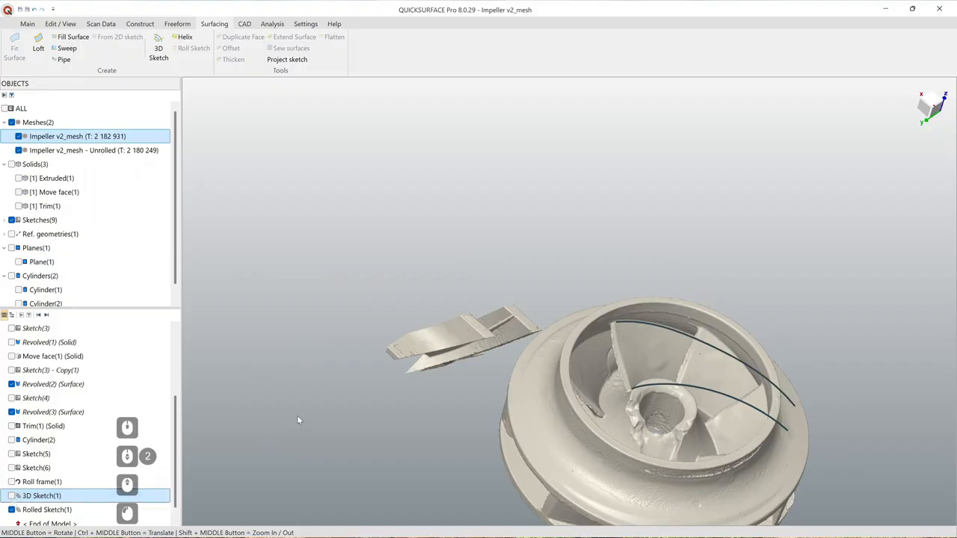
click(21, 151)
click(21, 152)
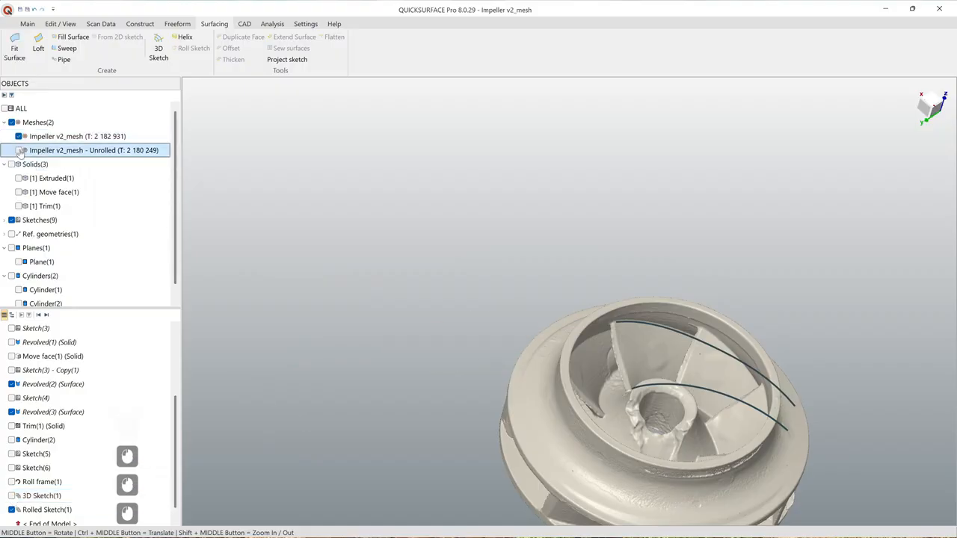
Step: Examine from several angles how the two rolled curves follow the vane on the original mesh
scroll(576, 342, down, 2)
scroll(399, 281, up, 5)
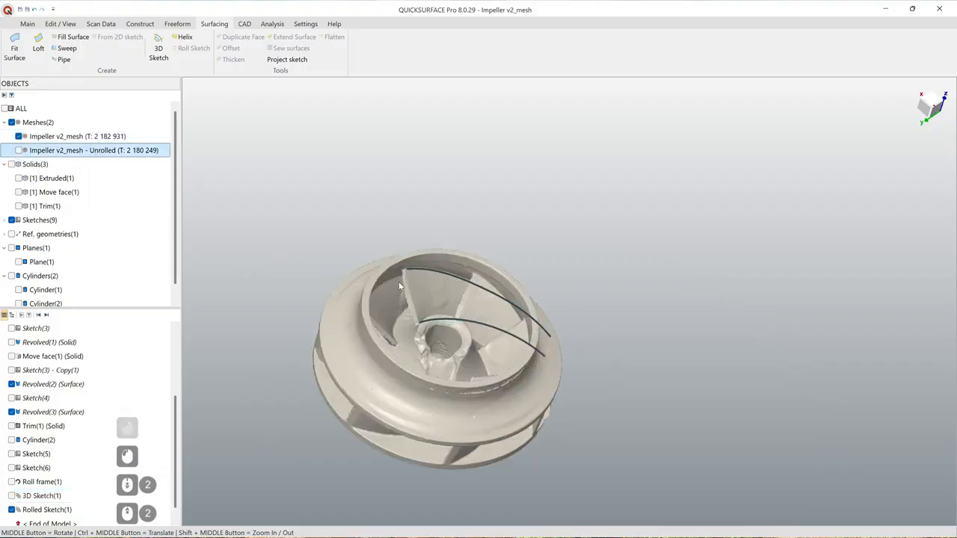
middle_drag(506, 309, 429, 344)
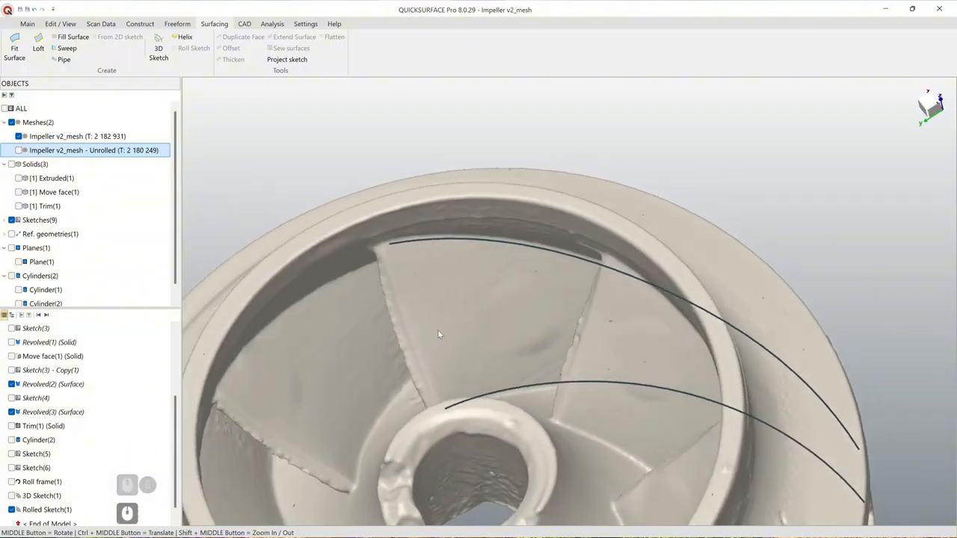
scroll(438, 330, down, 2)
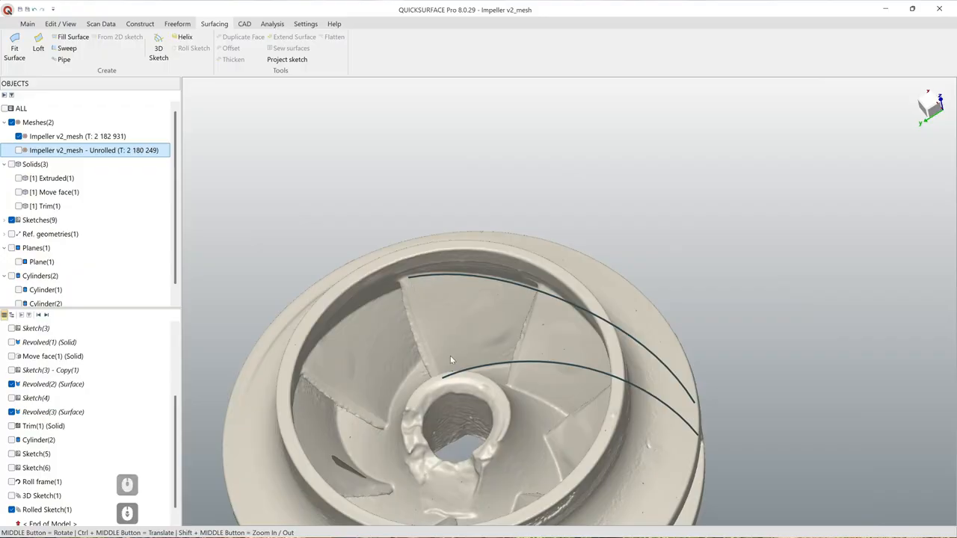
middle_drag(451, 358, 628, 289)
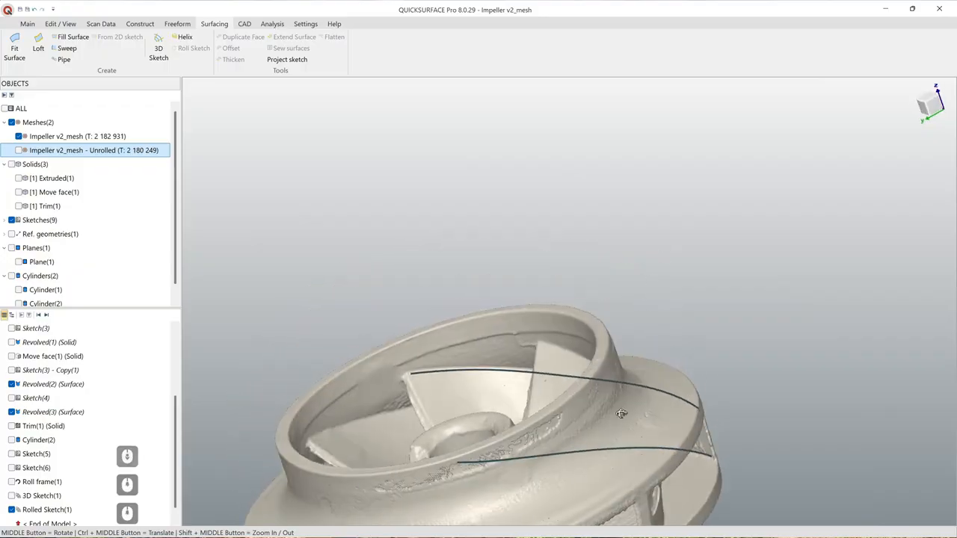
middle_drag(621, 414, 552, 354)
scroll(418, 392, up, 2)
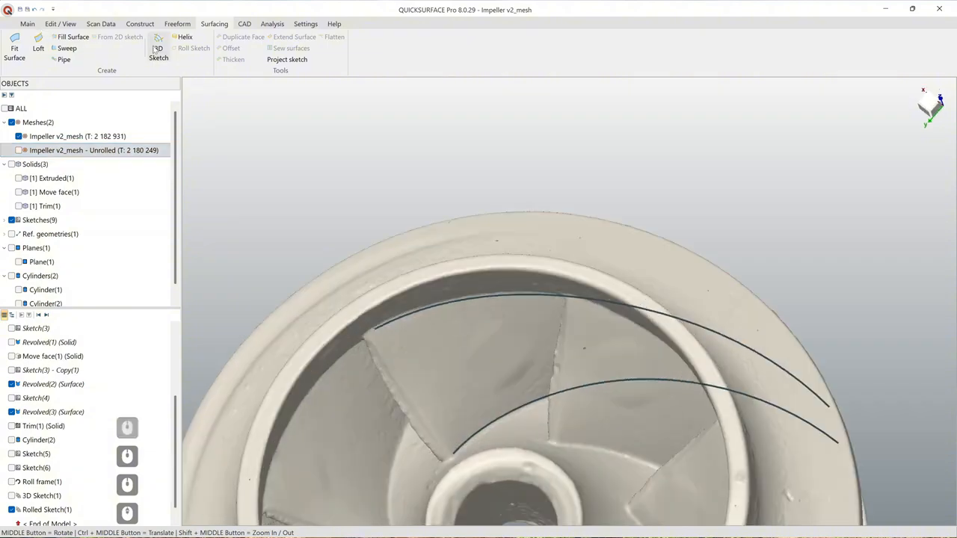
Step: Start a new 3D sketch in Curvature 1 display and draw a spline along the vane's inner edge, joining the rolled curves' inner ends
click(158, 51)
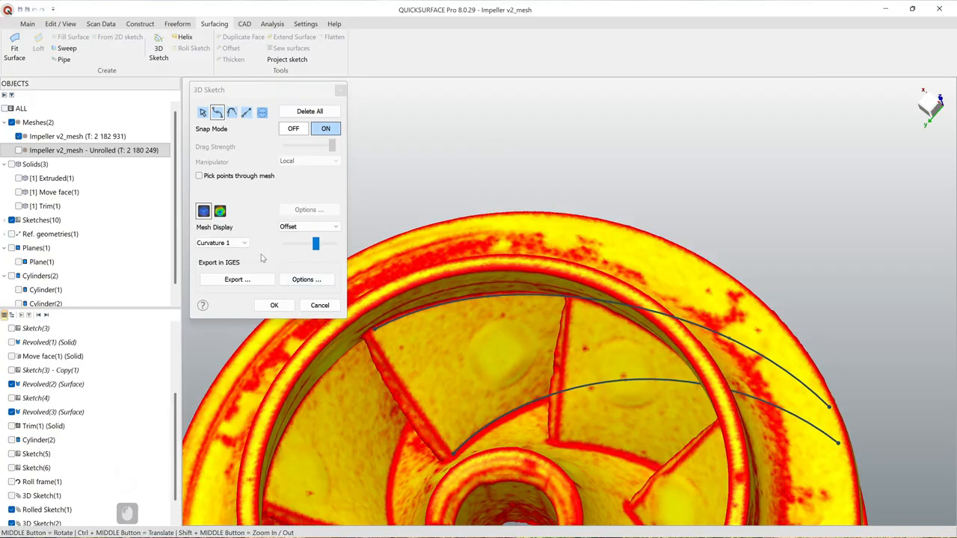
click(224, 243)
click(217, 252)
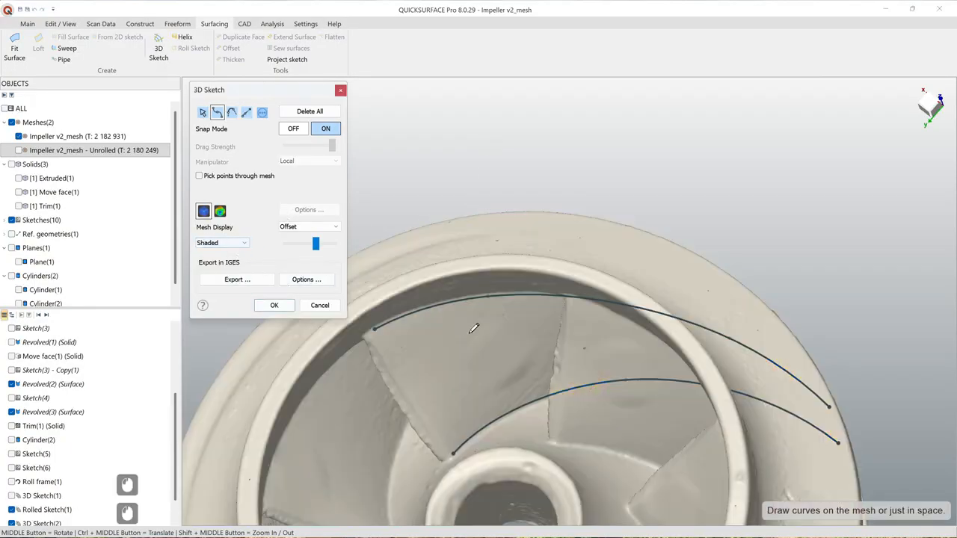
mouse_move(485, 357)
middle_down()
mouse_move(449, 389)
mouse_move(513, 360)
mouse_move(419, 340)
middle_up()
click(234, 245)
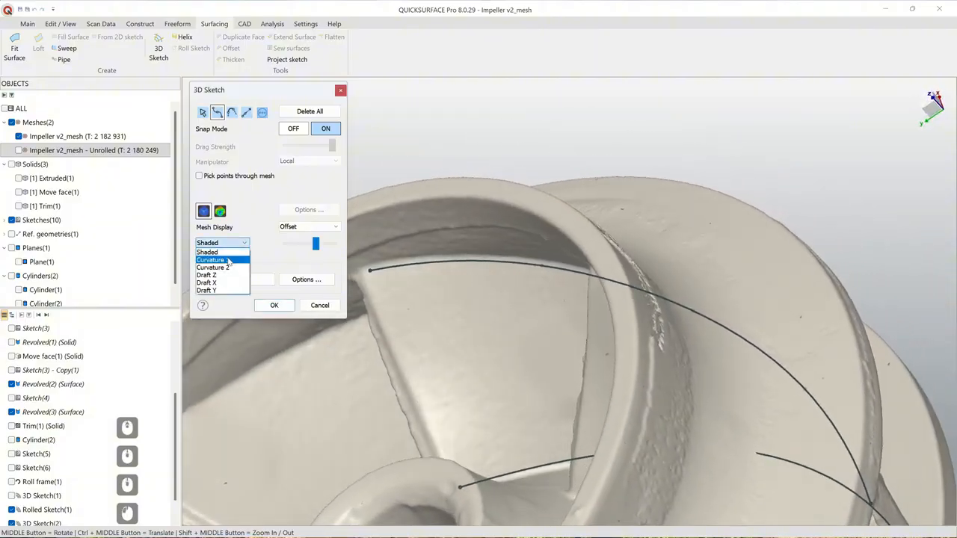
click(229, 260)
scroll(495, 277, up, 5)
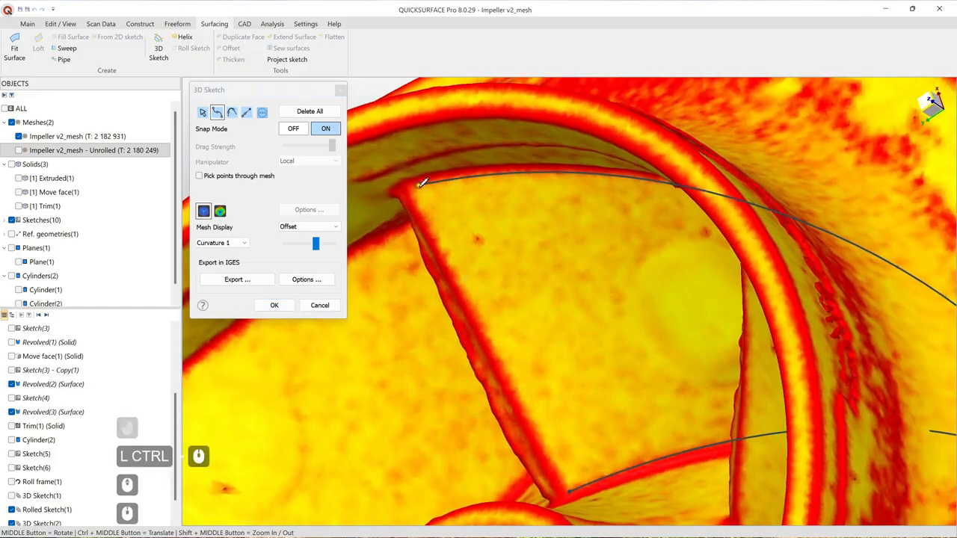
click(490, 298)
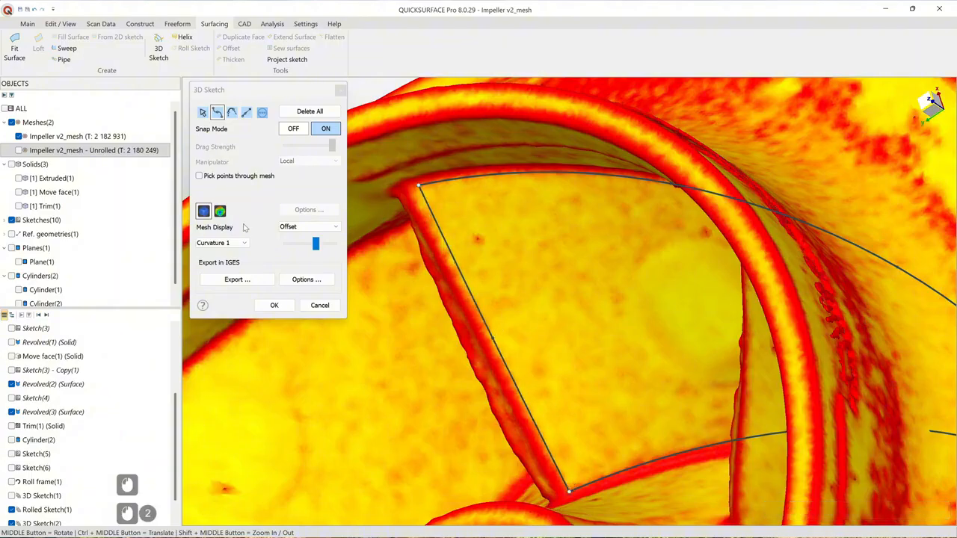
Step: Turn on the deviation colours, set the mesh display to Shaded, and check the inner-edge spline against the mesh
click(220, 212)
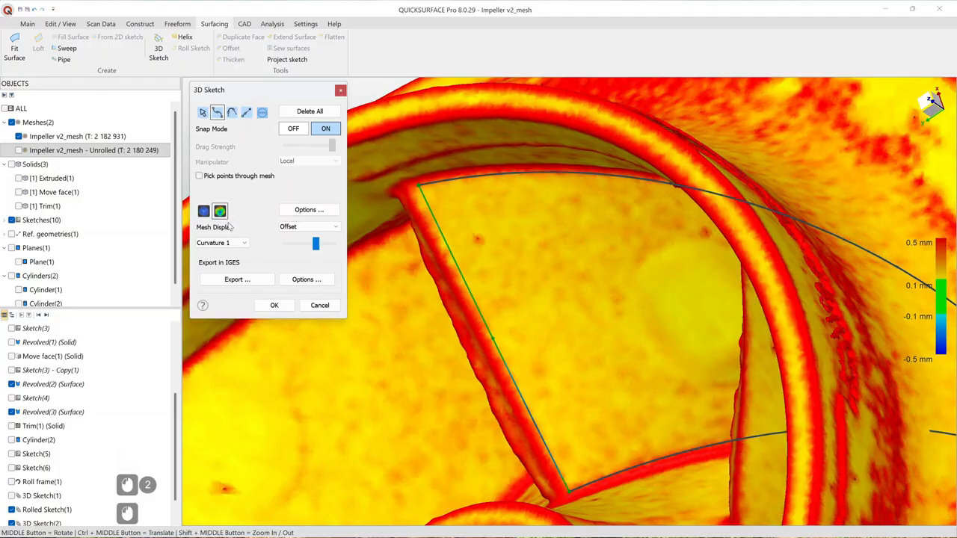
click(234, 243)
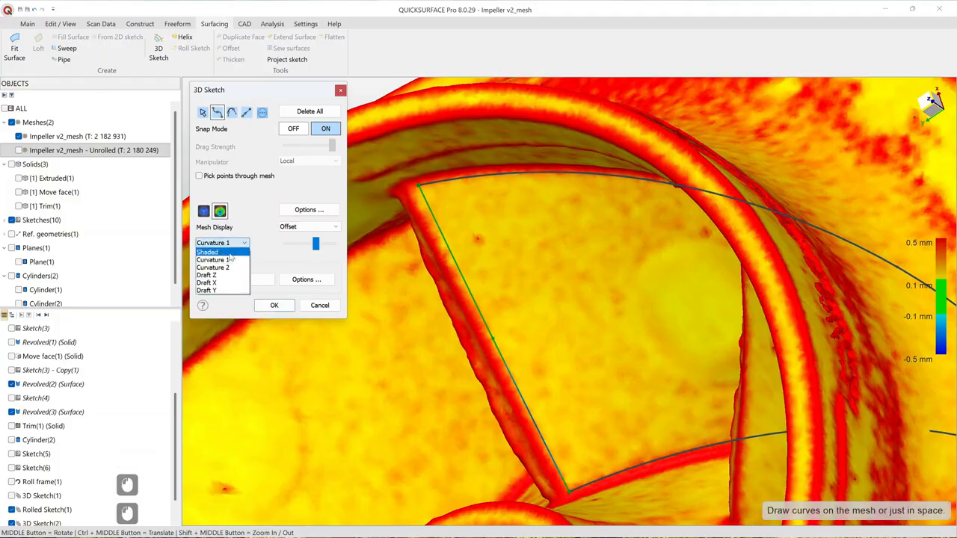
click(230, 253)
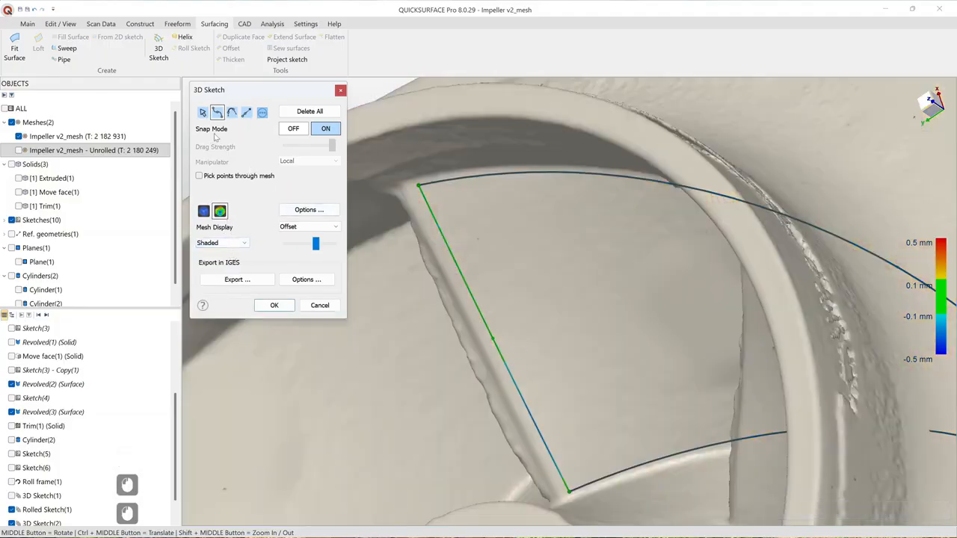
ctrl+middle_drag(539, 366, 551, 347)
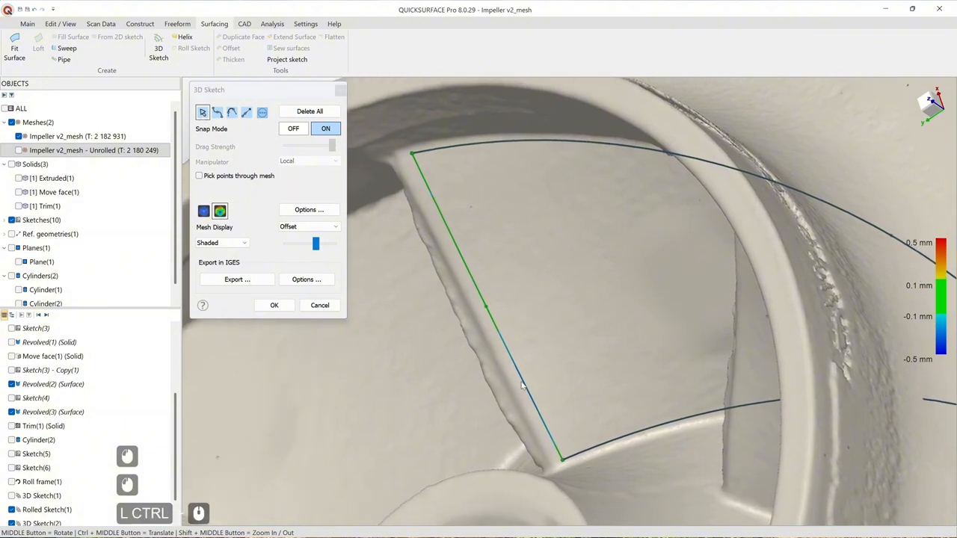
middle_drag(529, 396, 775, 304)
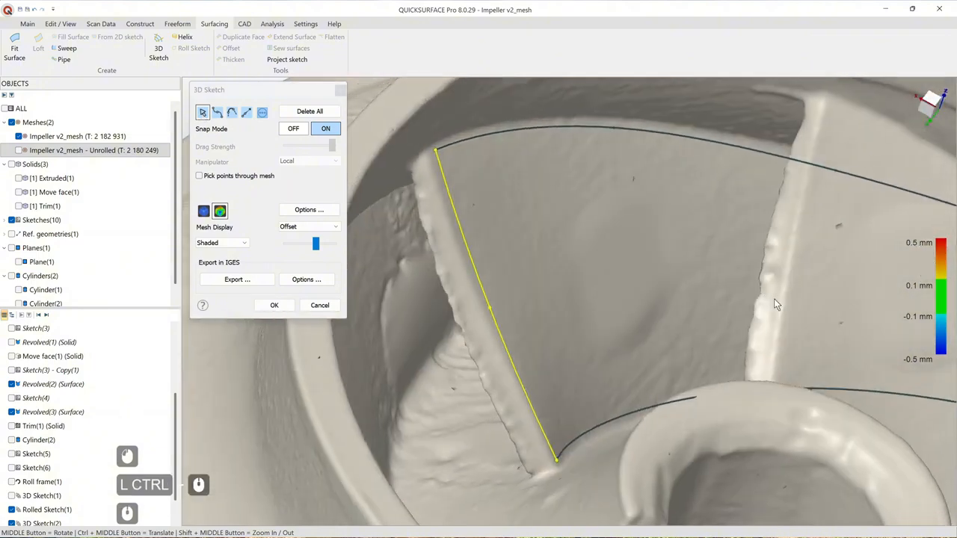
mouse_move(569, 374)
middle_down()
mouse_move(450, 365)
mouse_move(549, 342)
mouse_move(455, 356)
mouse_move(524, 350)
mouse_move(577, 376)
mouse_move(528, 416)
middle_up()
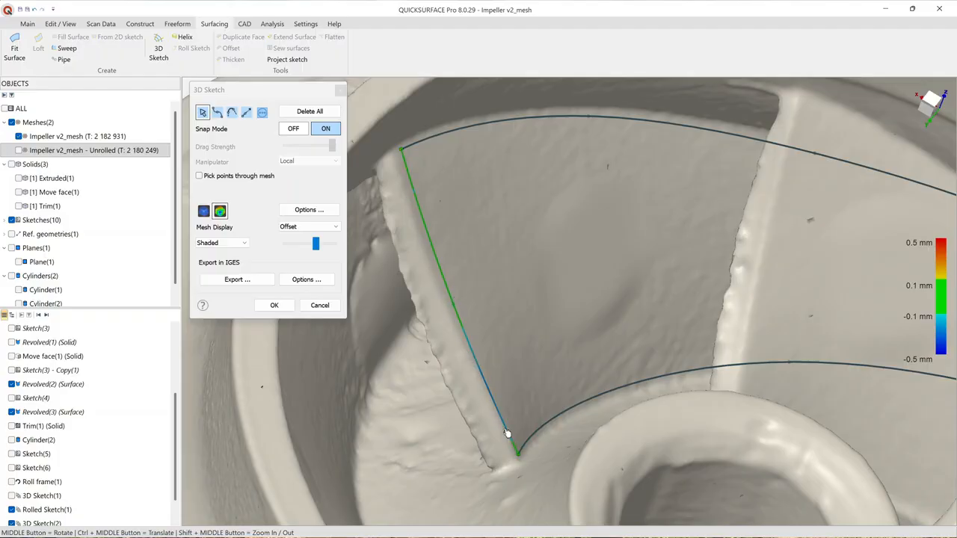
Step: Draw another spline along the vane's outer edge at the impeller rim, joining the outer ends of the two rolled curves
middle_drag(500, 381, 523, 374)
scroll(521, 376, down, 2)
scroll(548, 387, up, 3)
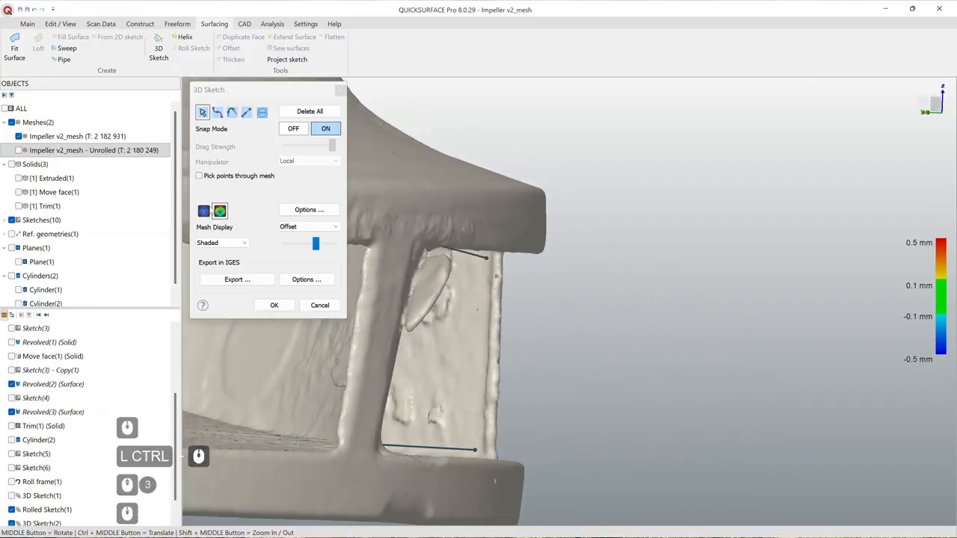
click(217, 113)
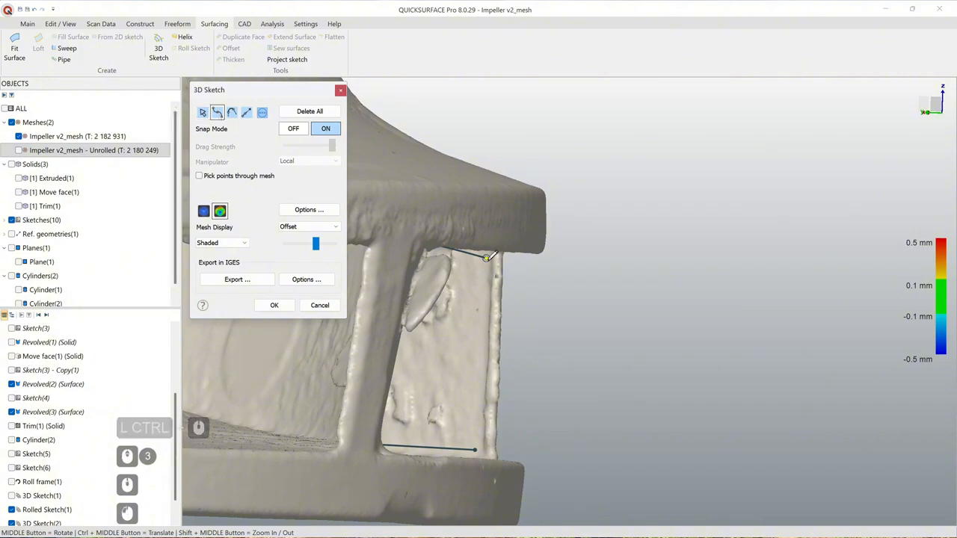
click(481, 302)
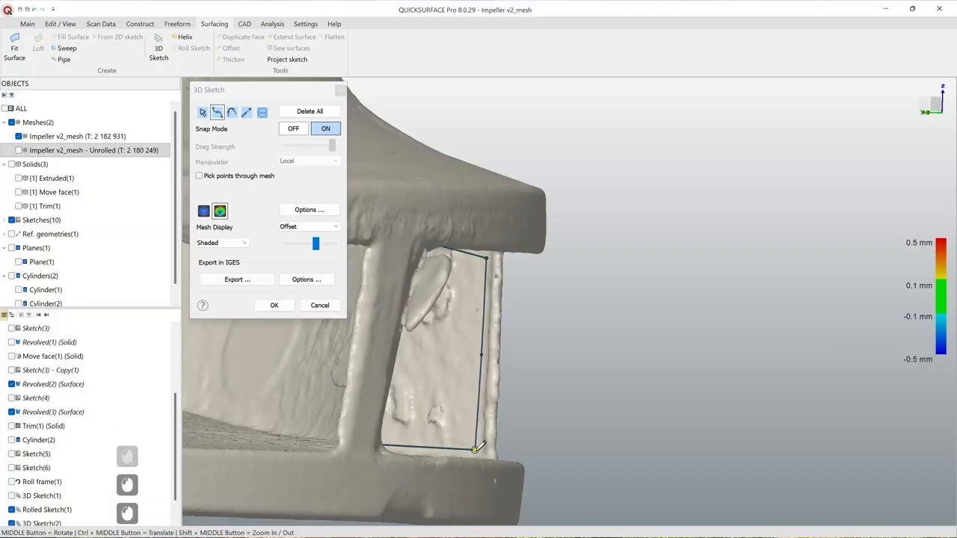
Step: Check the outer-edge spline against the vane from several angles and finish the 3D sketch
mouse_move(489, 373)
middle_down()
mouse_move(434, 388)
mouse_move(460, 378)
middle_up()
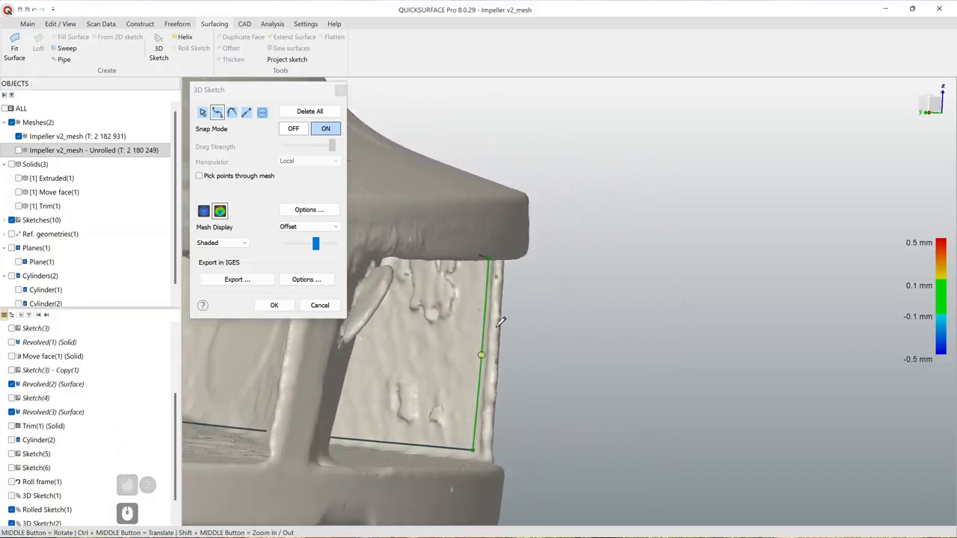
mouse_move(487, 337)
middle_down()
mouse_move(503, 342)
mouse_move(491, 346)
mouse_move(493, 329)
middle_up()
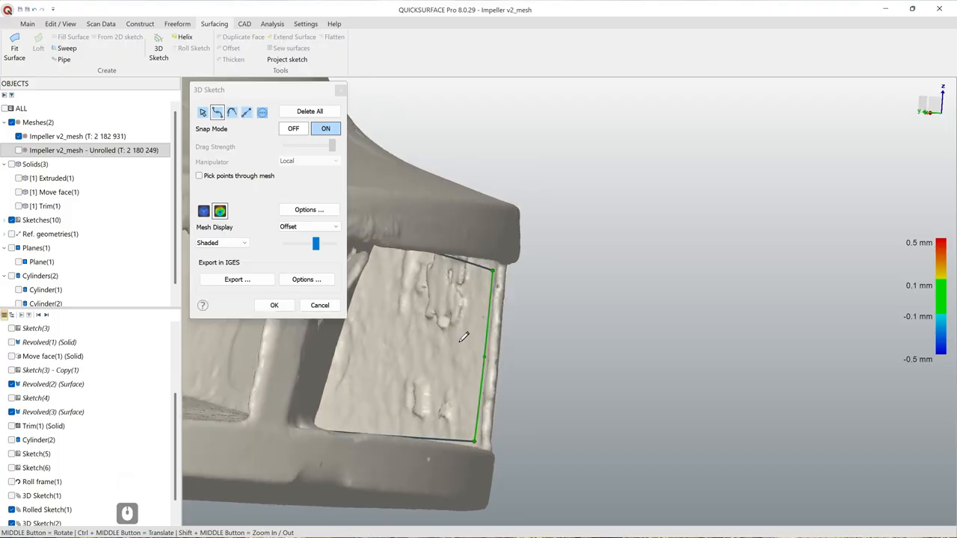
middle_drag(461, 319, 496, 337)
scroll(496, 336, down, 5)
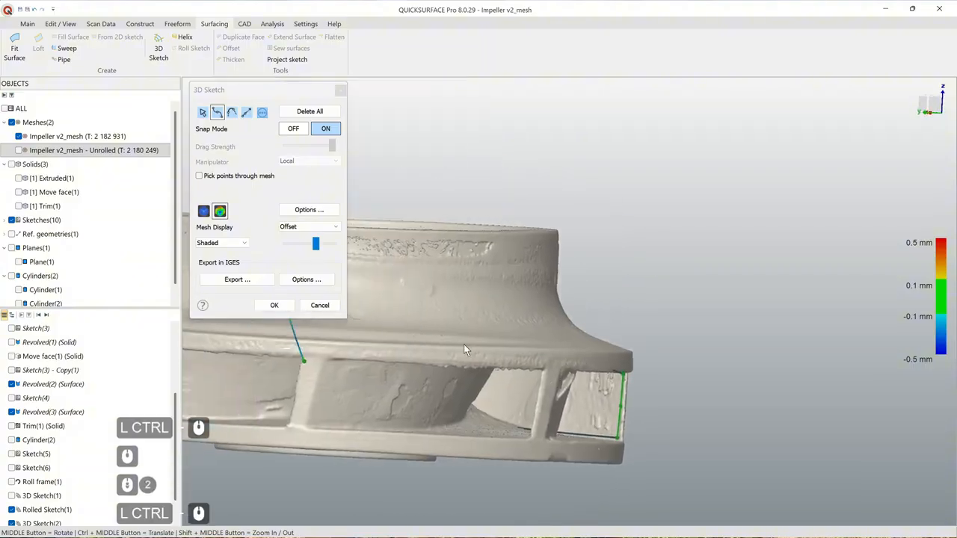
ctrl+middle_drag(353, 301, 504, 364)
middle_drag(361, 319, 357, 333)
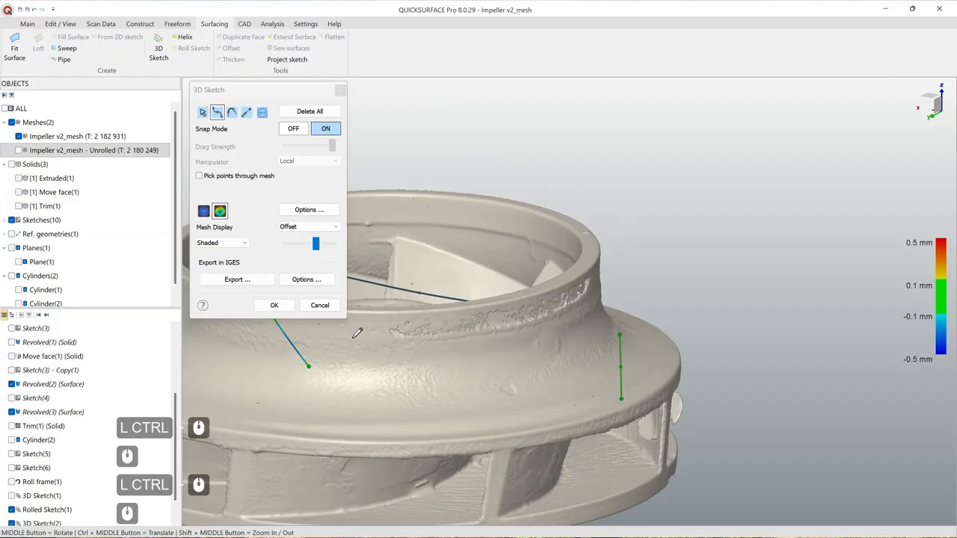
click(284, 308)
Step: Build a fill surface from the vane's four boundary curves and fit it on the scan data
ctrl+middle_drag(420, 339, 496, 332)
middle_drag(496, 332, 506, 396)
ctrl+middle_drag(549, 288, 554, 329)
mouse_move(555, 329)
middle_down()
mouse_move(559, 344)
mouse_move(698, 336)
mouse_move(609, 328)
mouse_move(603, 374)
middle_up()
click(292, 141)
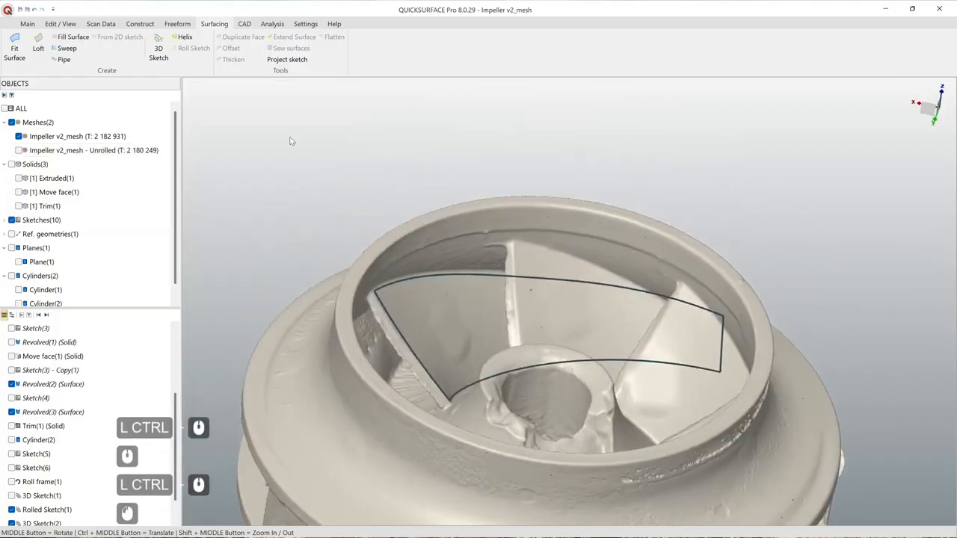
click(64, 38)
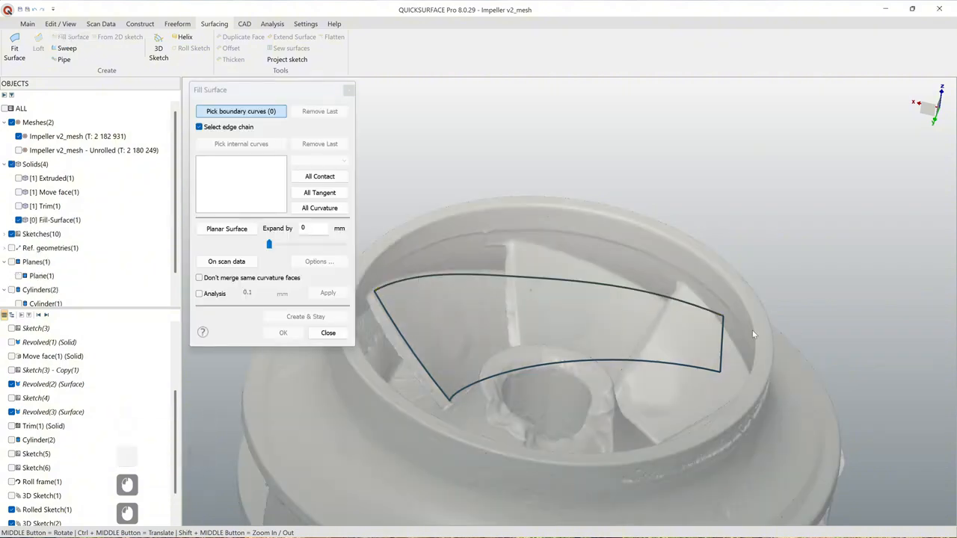
click(564, 284)
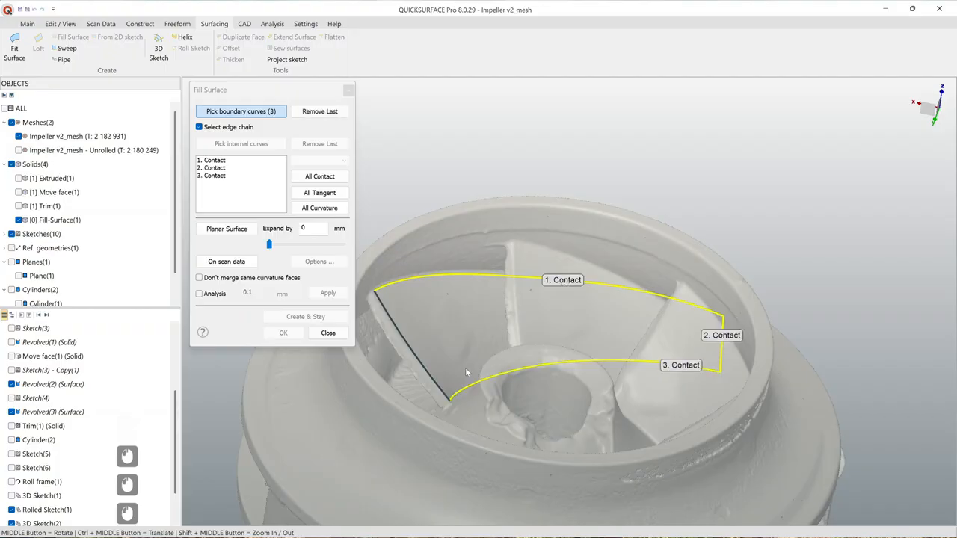
click(431, 376)
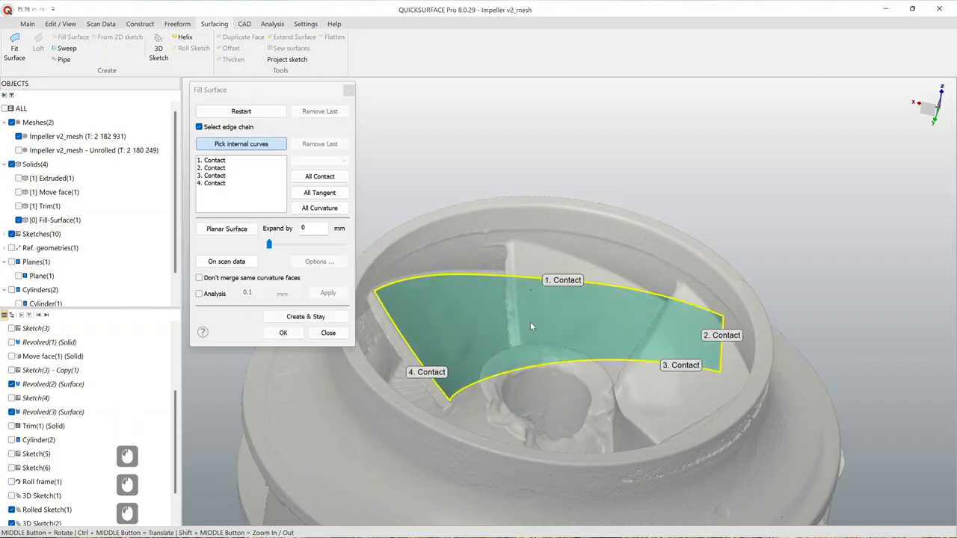
middle_drag(555, 314, 556, 342)
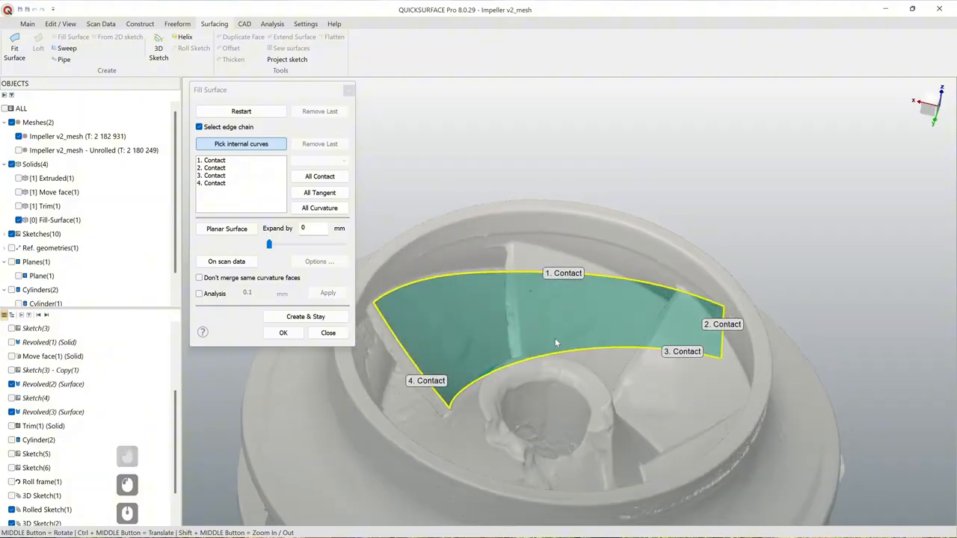
click(246, 266)
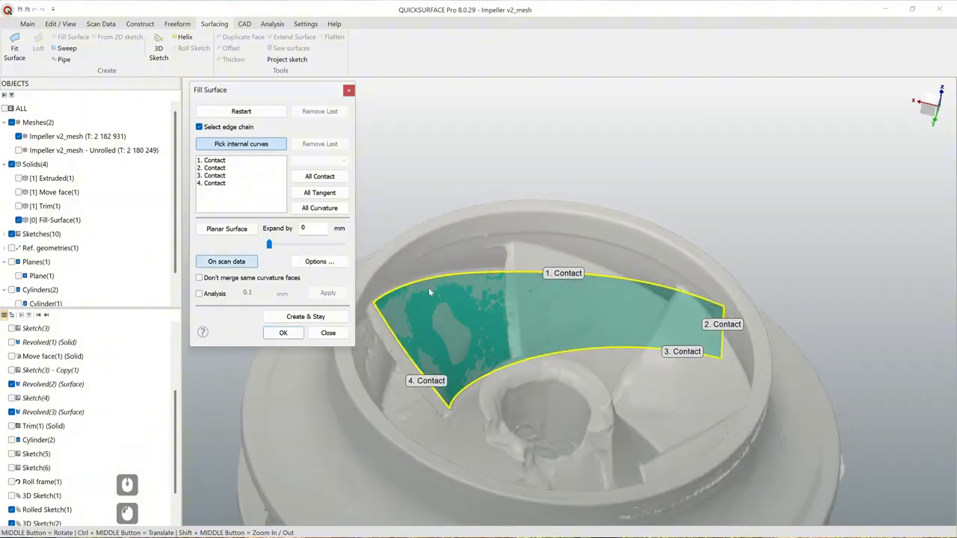
Step: Turn on the fill surface's deviation analysis at 0.1 mm, check it against the vane, and create the surface
middle_drag(429, 292, 568, 321)
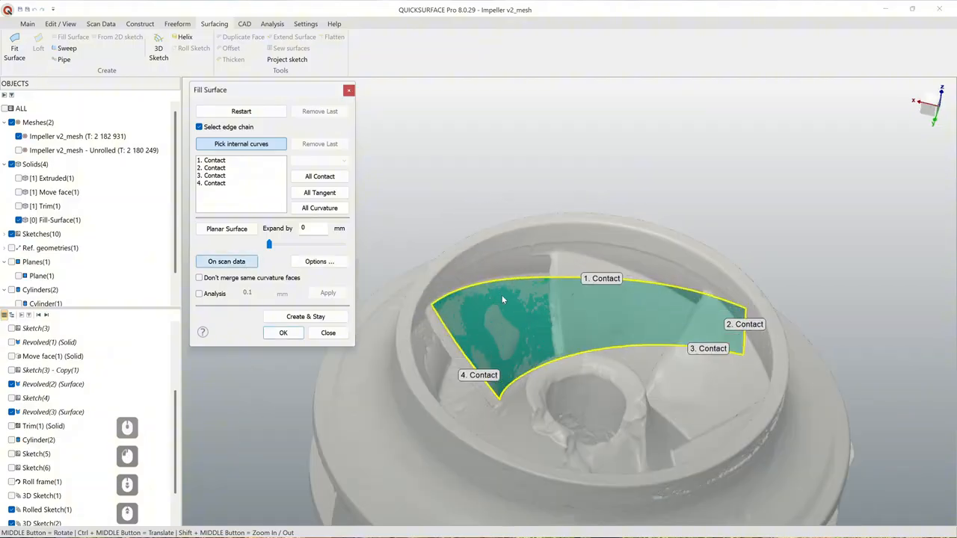
click(199, 293)
middle_drag(524, 344, 696, 431)
scroll(671, 458, up, 5)
scroll(696, 432, down, 2)
scroll(707, 455, up, 3)
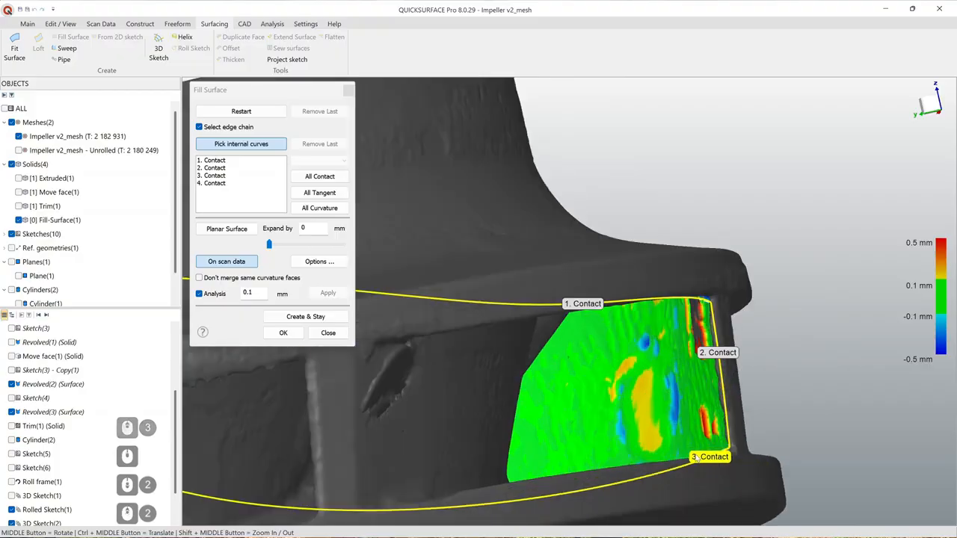
middle_drag(650, 399, 633, 413)
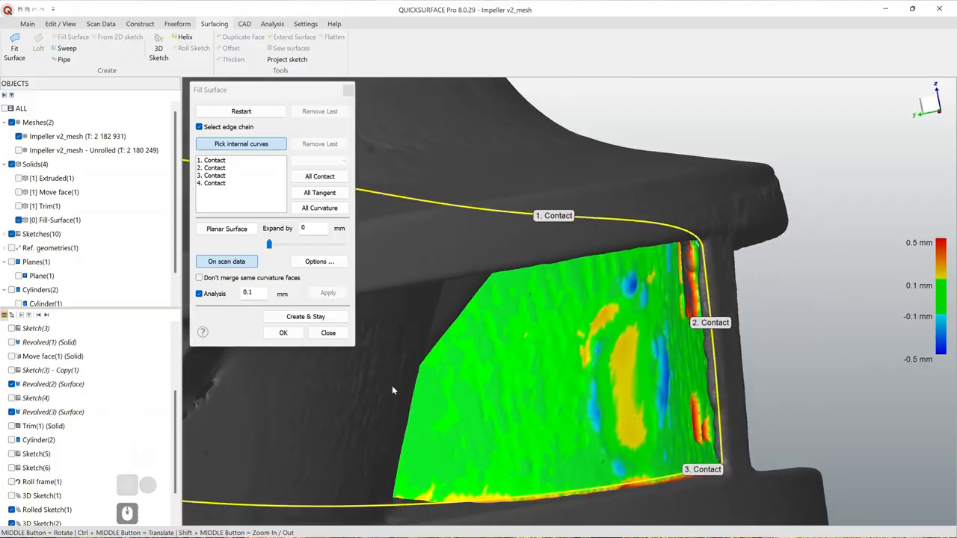
click(283, 332)
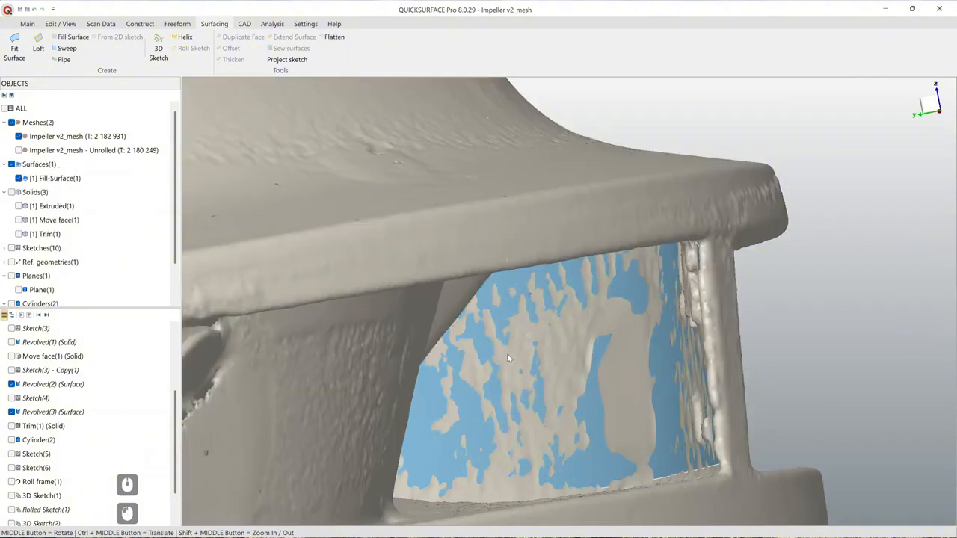
Step: Extend the fill surface's outer edge past the impeller rim by about 3.8 mm with the Natural extend type
scroll(571, 364, down, 4)
middle_drag(565, 364, 566, 222)
scroll(445, 366, up, 5)
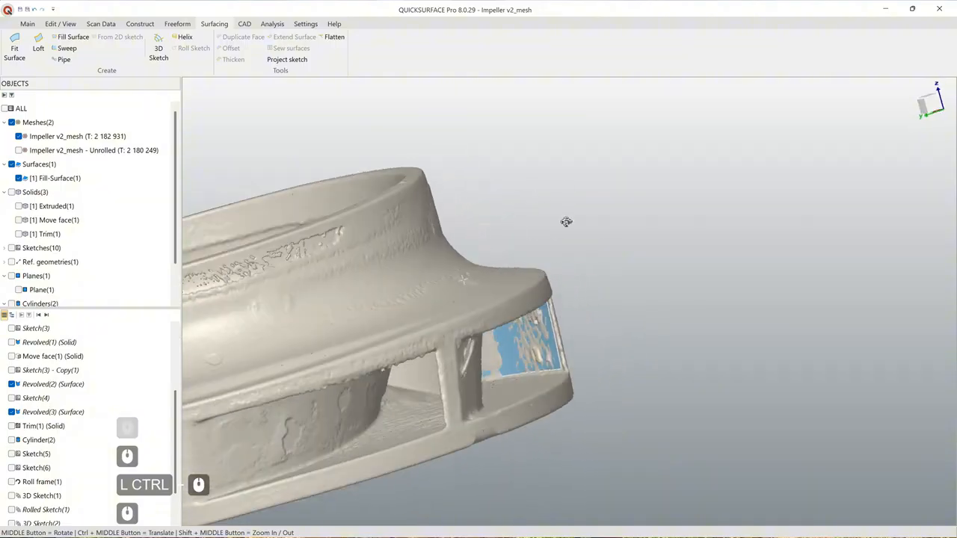
click(541, 338)
click(281, 39)
scroll(543, 316, up, 5)
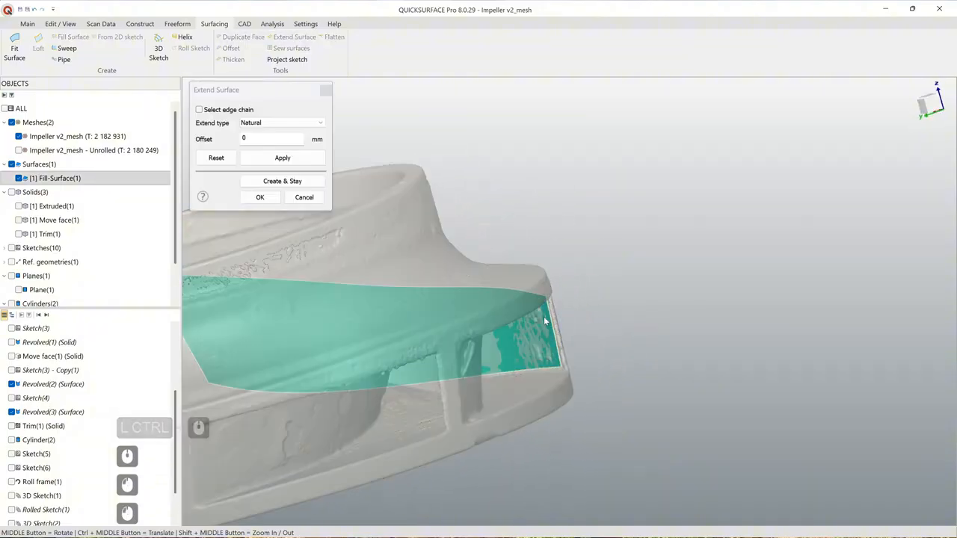
middle_drag(523, 339, 553, 331)
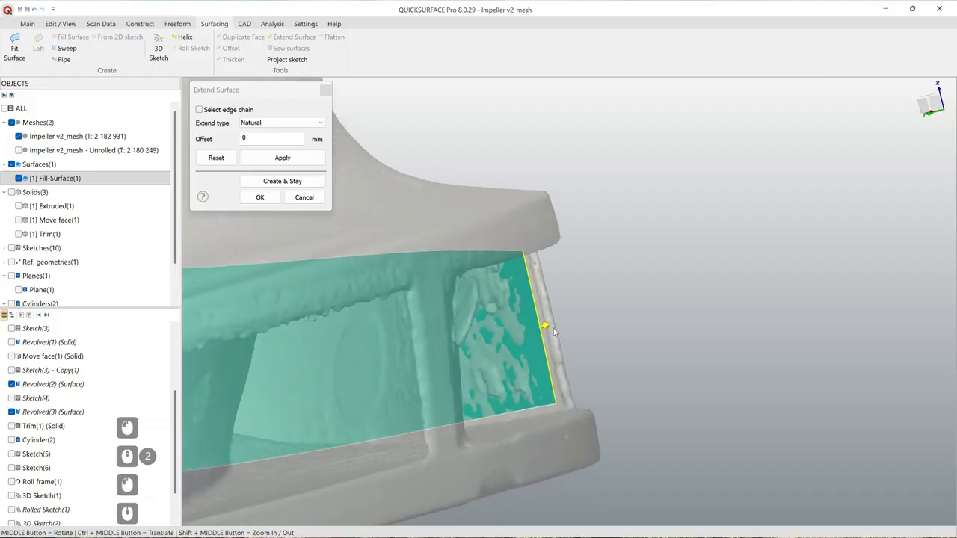
drag(553, 328, 587, 322)
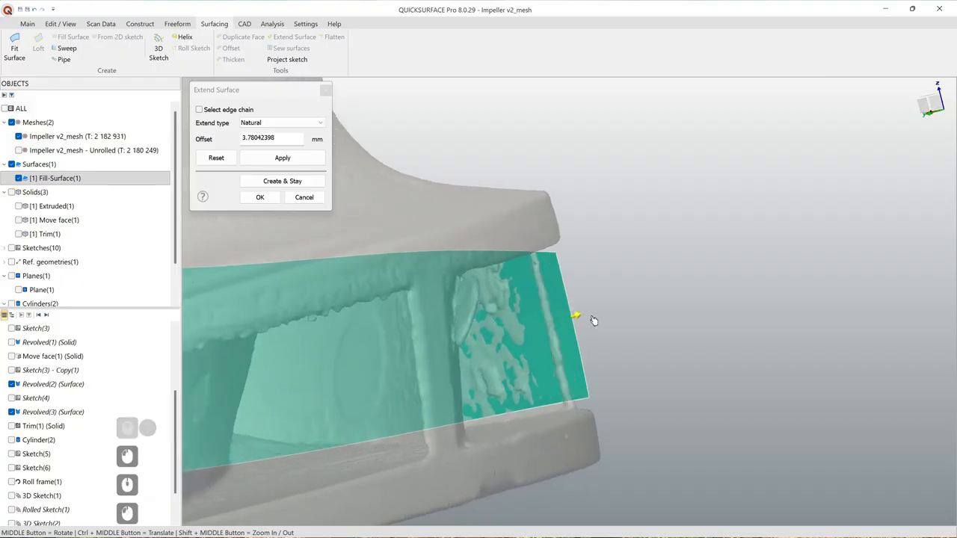
click(285, 184)
Step: Extend the vane surface's inner edge, inside the impeller inlet, by about 6.3 mm
scroll(502, 287, down, 2)
ctrl+middle_drag(412, 290, 598, 345)
ctrl+middle_drag(413, 318, 422, 347)
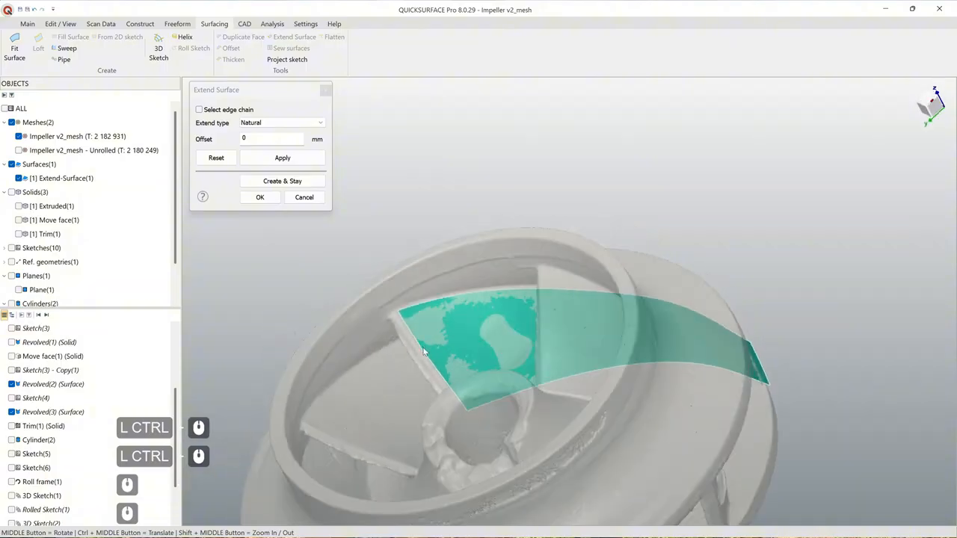
scroll(424, 359, up, 3)
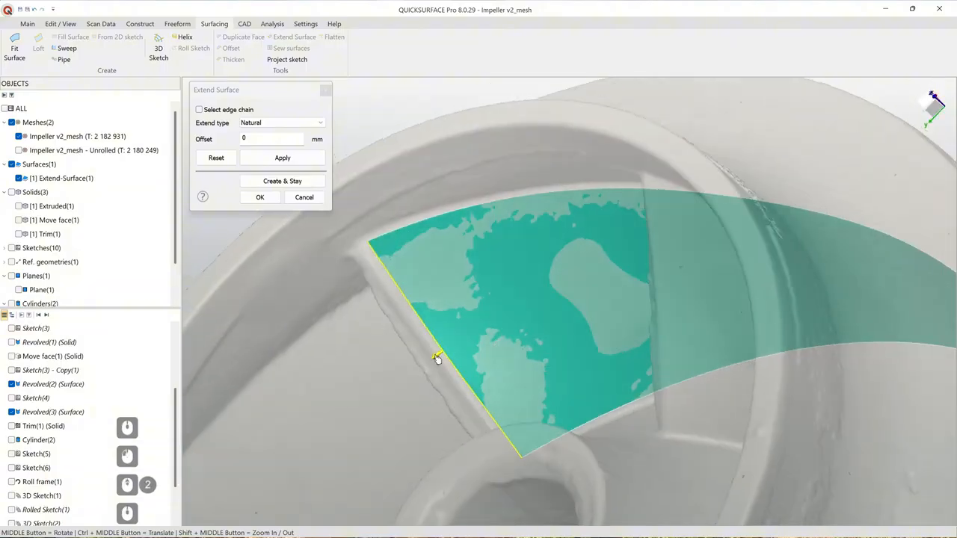
drag(437, 359, 385, 392)
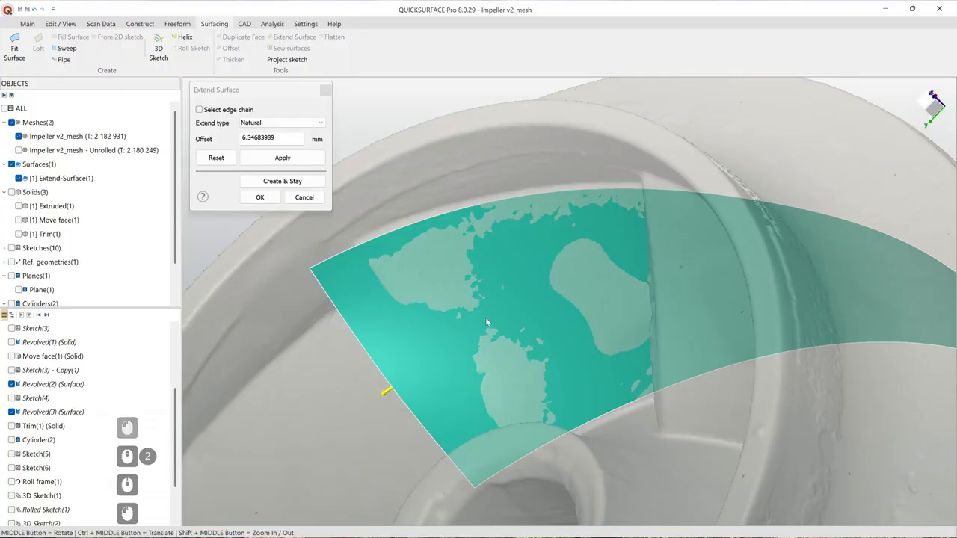
click(282, 181)
Step: Extend the vane surface's long upper edge into the upper shroud by about 4.2 mm
click(490, 203)
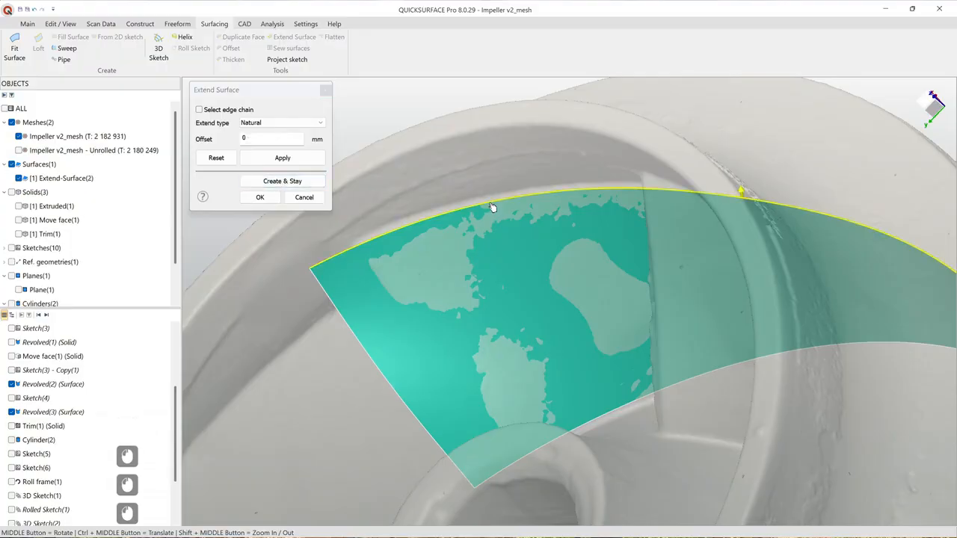
drag(744, 173, 756, 155)
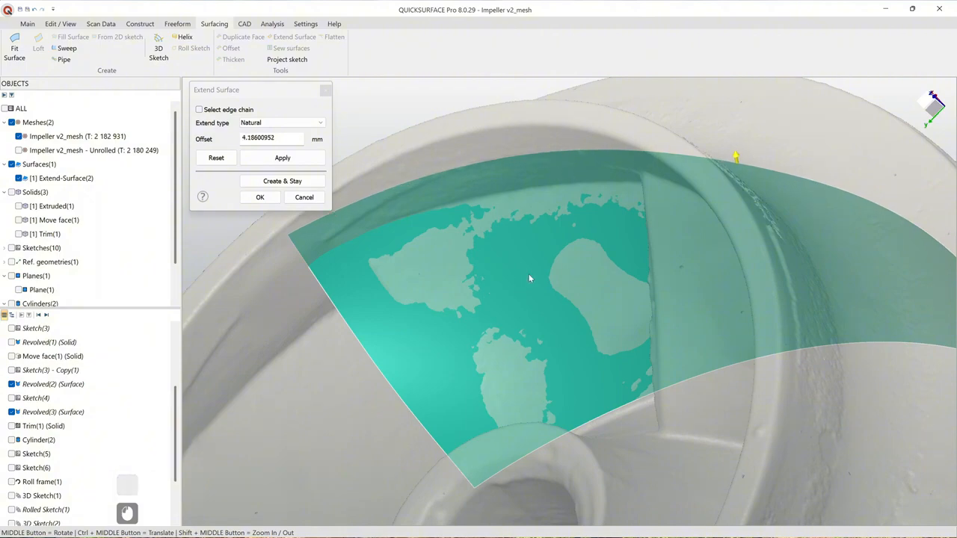
scroll(529, 278, down, 3)
ctrl+middle_drag(553, 356, 417, 359)
middle_drag(336, 343, 318, 247)
ctrl+middle_drag(446, 367, 353, 312)
scroll(534, 364, up, 2)
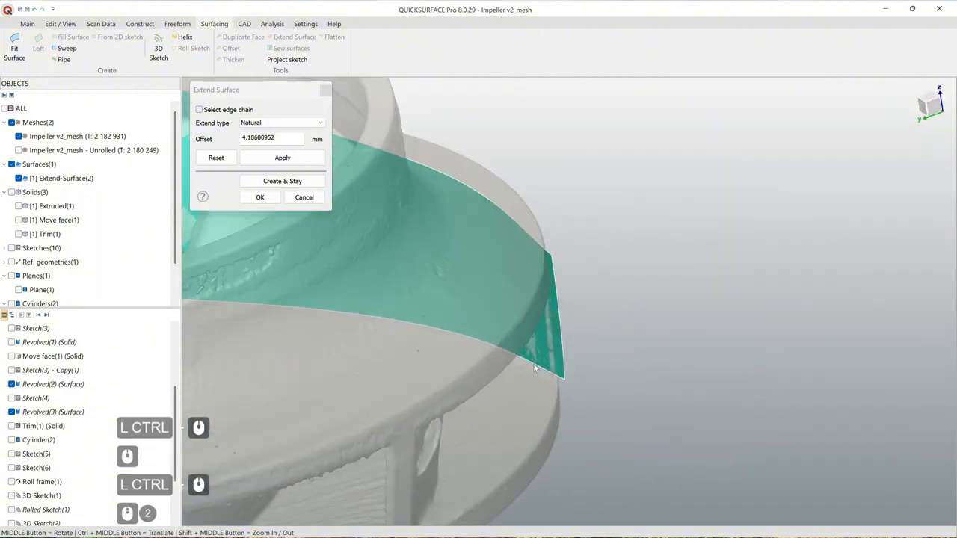
mouse_move(533, 364)
middle_down()
mouse_move(434, 314)
mouse_move(571, 305)
mouse_move(540, 278)
mouse_move(524, 359)
mouse_move(528, 349)
middle_up()
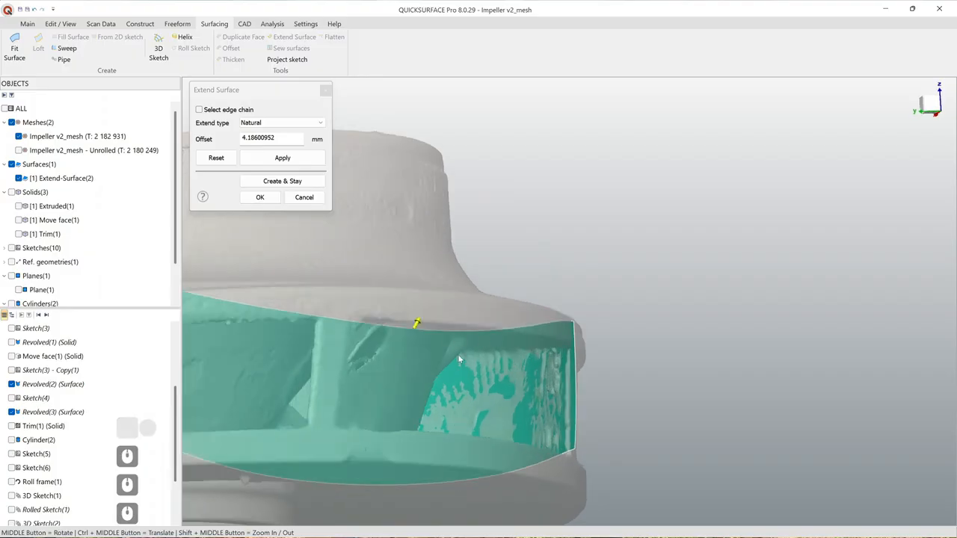
click(304, 181)
Step: Extend the vane surface's long lower edge into the lower disc and finish the surface extension
ctrl+middle_drag(508, 508, 514, 321)
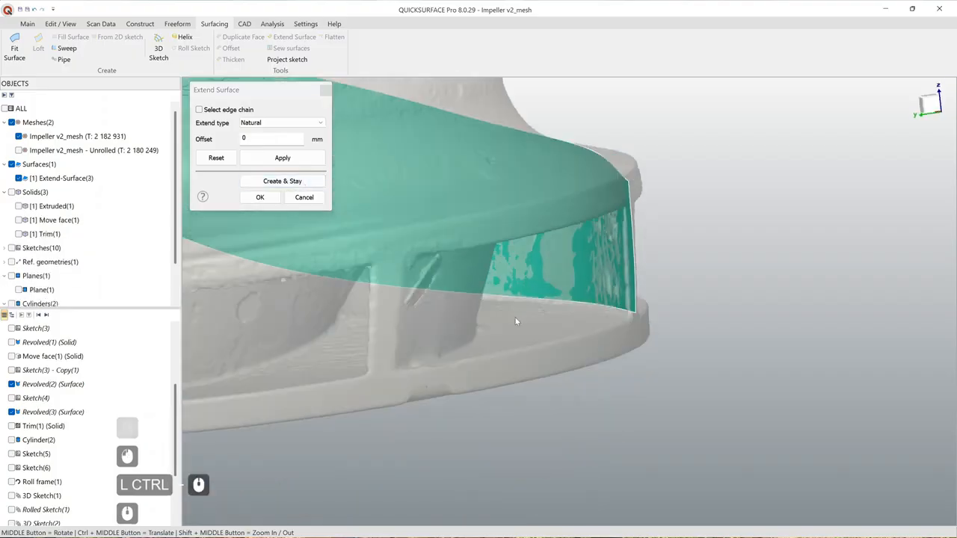
click(532, 302)
drag(453, 300, 451, 321)
middle_drag(451, 321, 301, 243)
click(264, 199)
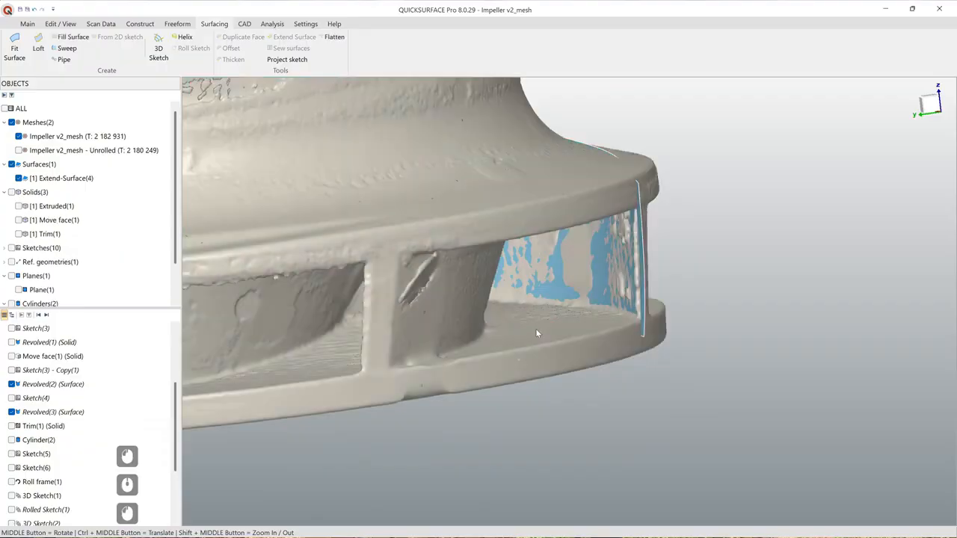
Step: Start thickening the extended vane surface to one side with a depth of 1.8 mm
scroll(535, 328, down, 3)
ctrl+middle_drag(583, 305, 592, 364)
mouse_move(592, 364)
middle_down()
mouse_move(555, 357)
mouse_move(556, 382)
mouse_move(575, 364)
middle_up()
click(585, 354)
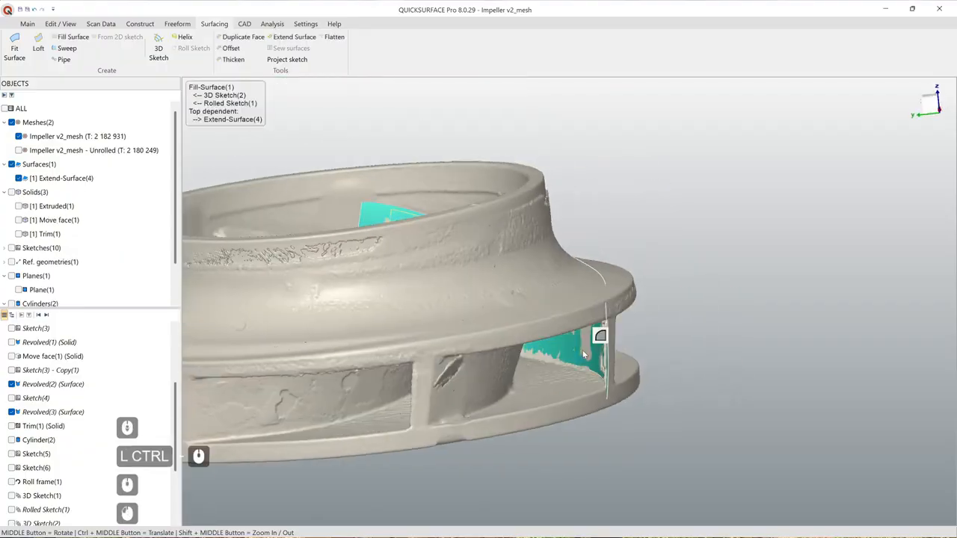
click(233, 59)
scroll(599, 331, up, 3)
middle_drag(599, 331, 565, 292)
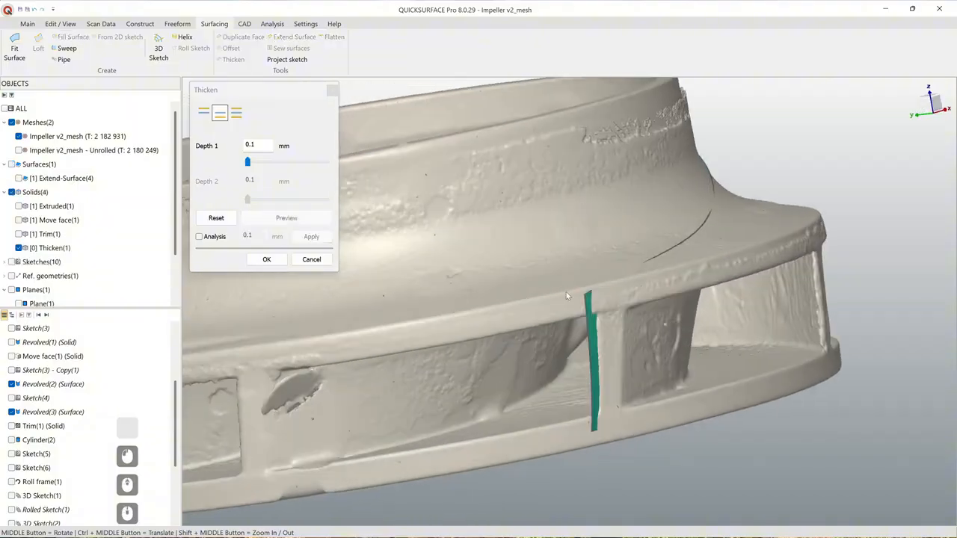
drag(251, 167, 263, 167)
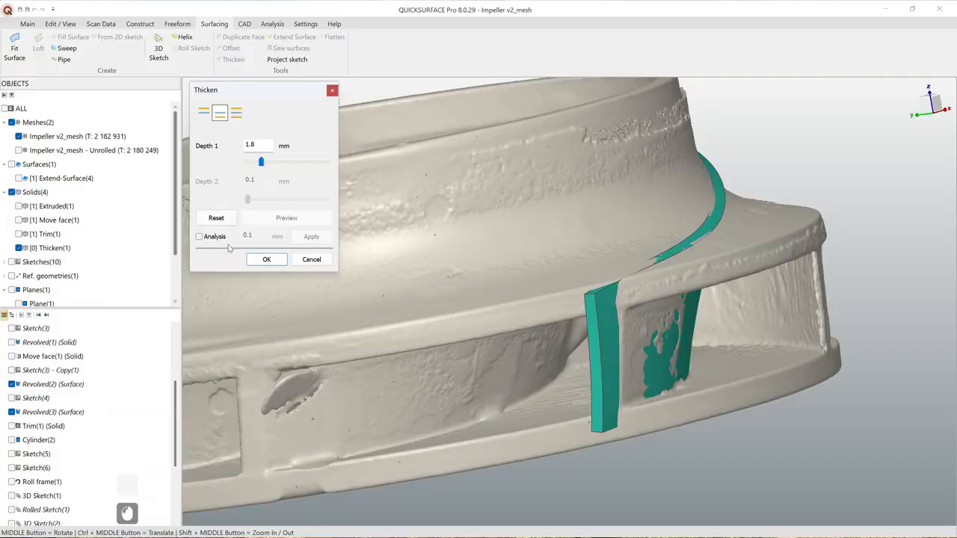
Step: Turn on the deviation analysis at 0.1 mm for the thickened vane and check its face against the mesh
click(218, 237)
middle_drag(551, 277, 580, 279)
scroll(639, 290, up, 5)
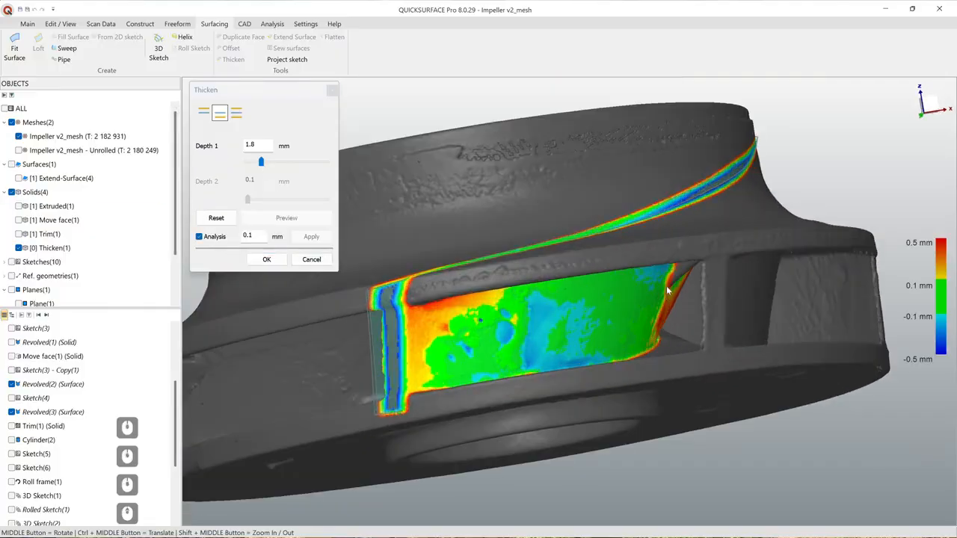
middle_drag(642, 288, 699, 291)
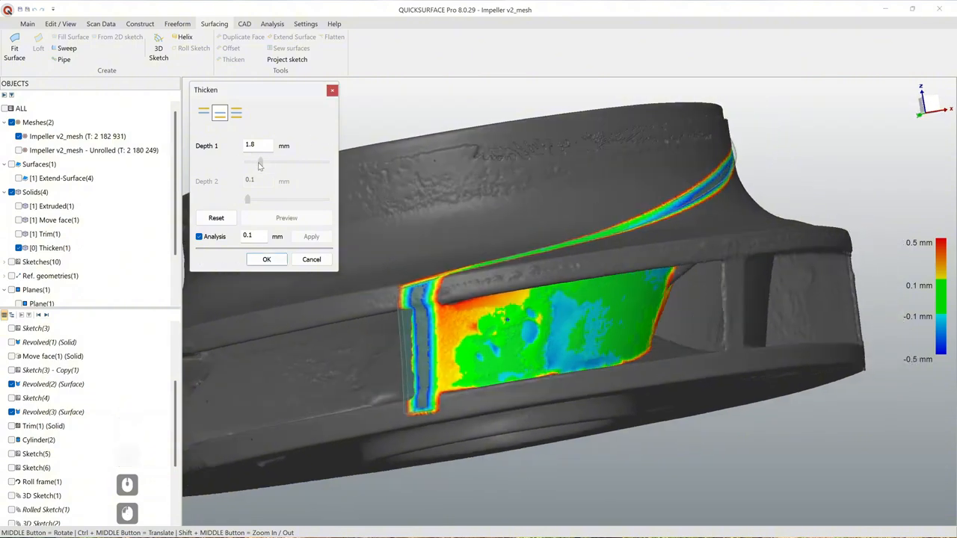
Step: Try a thickening depth of 1.9 mm, return it to 1.8 mm, and review the vane's deviations from other angles
drag(259, 163, 262, 163)
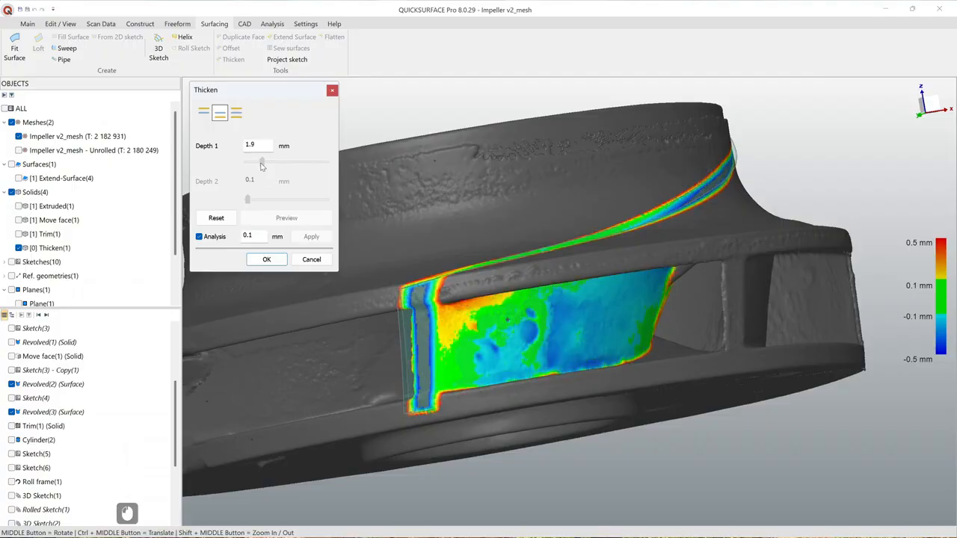
drag(262, 163, 261, 163)
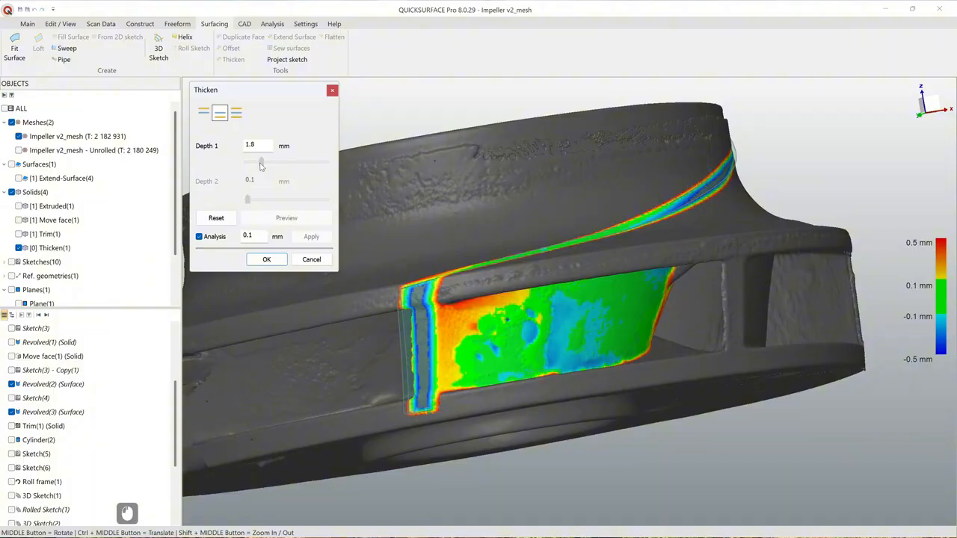
middle_drag(507, 326, 459, 289)
middle_drag(674, 273, 715, 315)
scroll(449, 300, down, 2)
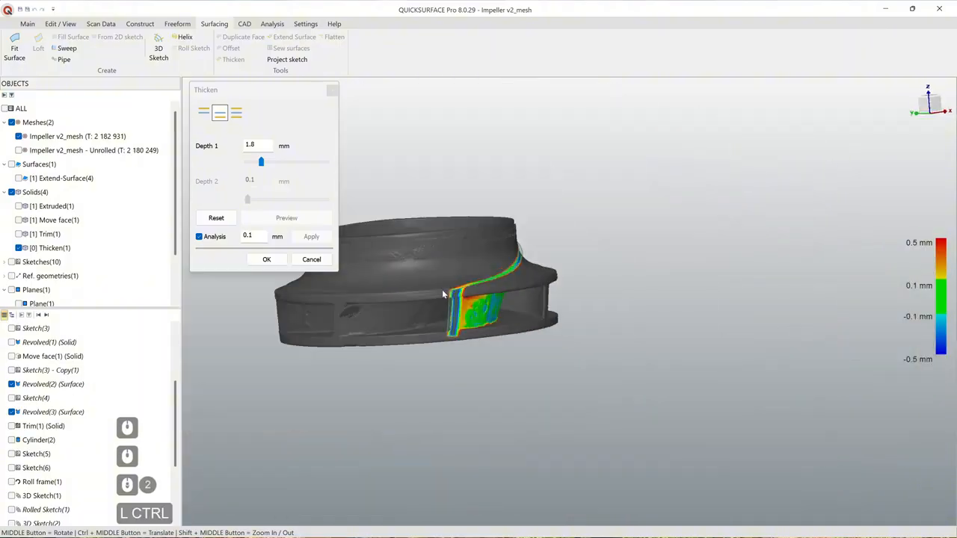
Step: Check the vane's deviation colours from the outer side and finish the one-sided thickening with a depth of 1.8 mm
ctrl+middle_drag(444, 293, 515, 298)
middle_drag(528, 299, 610, 281)
scroll(611, 279, up, 3)
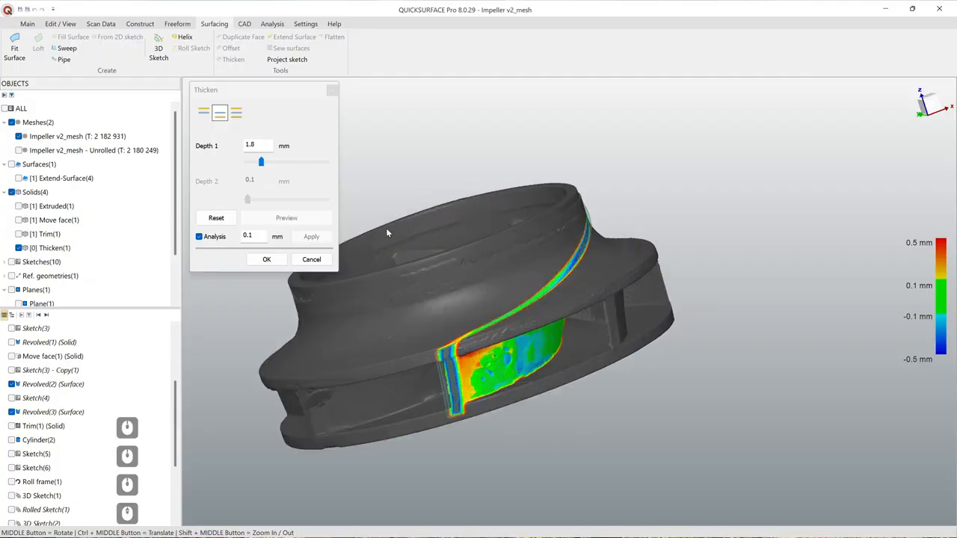
middle_drag(388, 231, 444, 195)
click(266, 259)
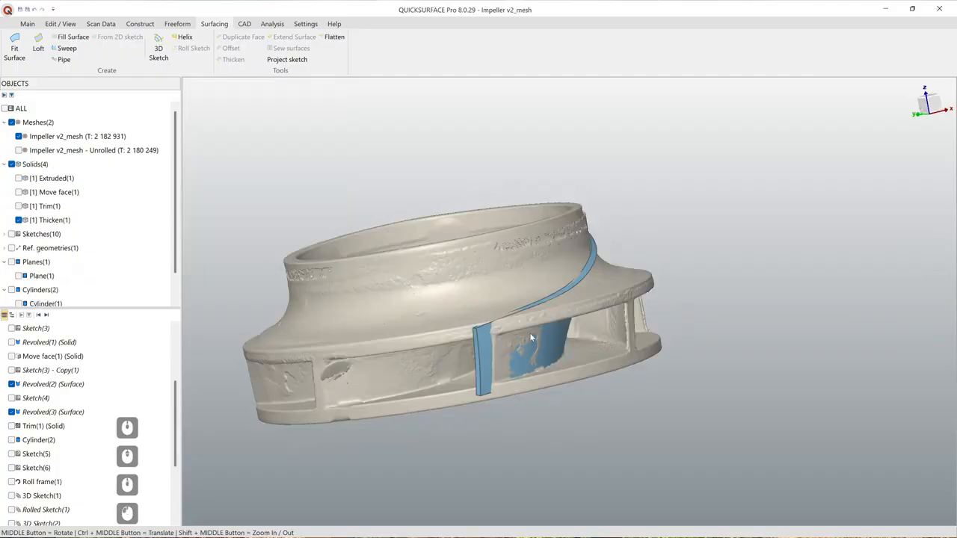
Step: Hide the thickened vane solid and start a 3D sketch at the scanned vane's inner inlet edge
ctrl+middle_drag(532, 338, 556, 351)
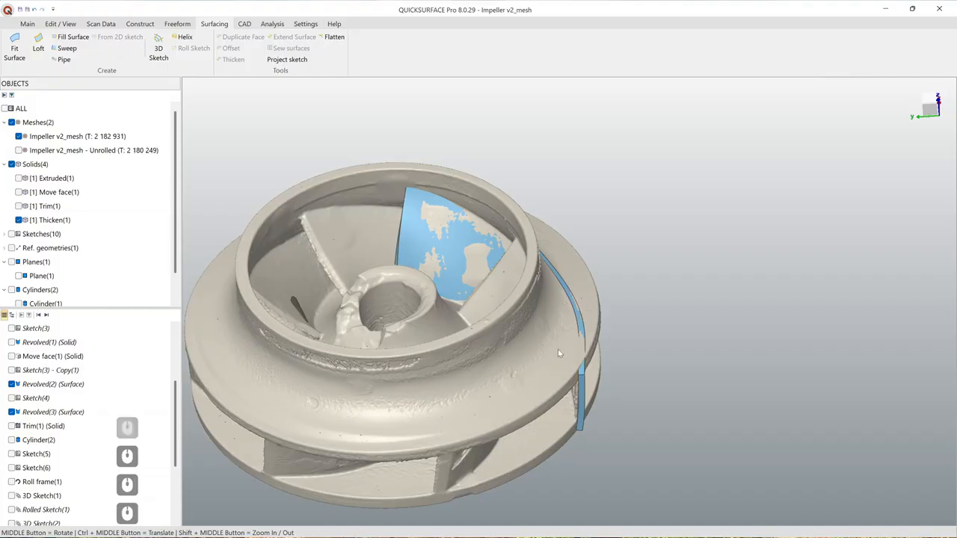
ctrl+middle_drag(416, 248, 448, 293)
scroll(450, 291, up, 2)
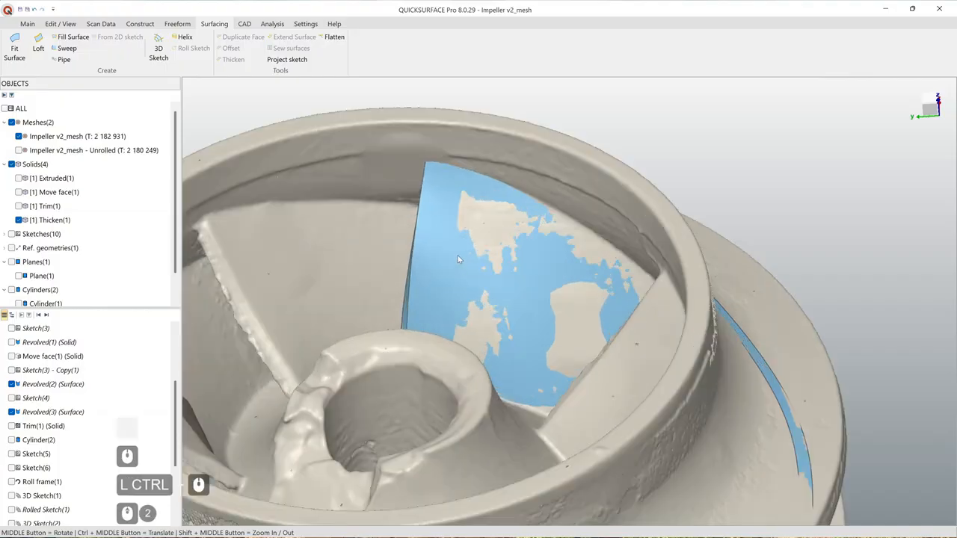
click(18, 220)
middle_drag(478, 351, 469, 326)
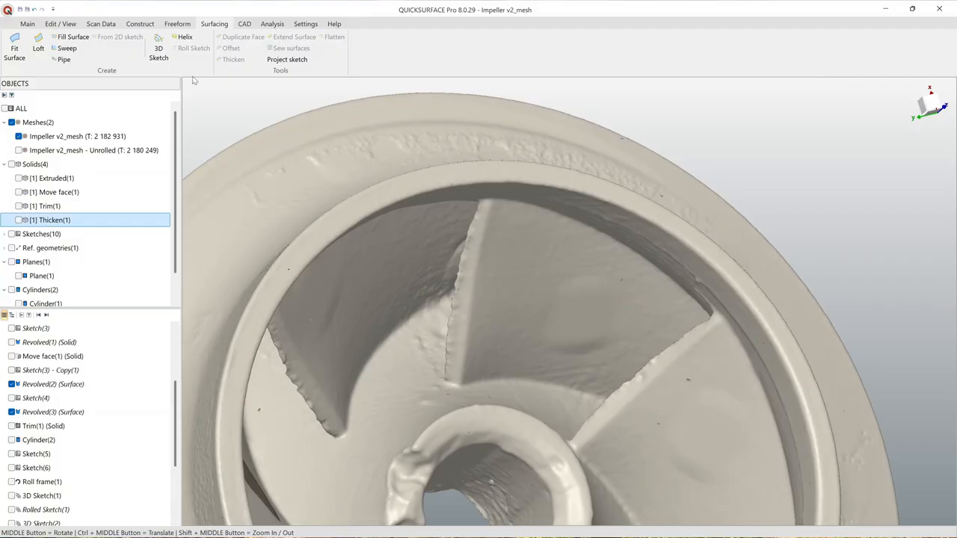
click(157, 39)
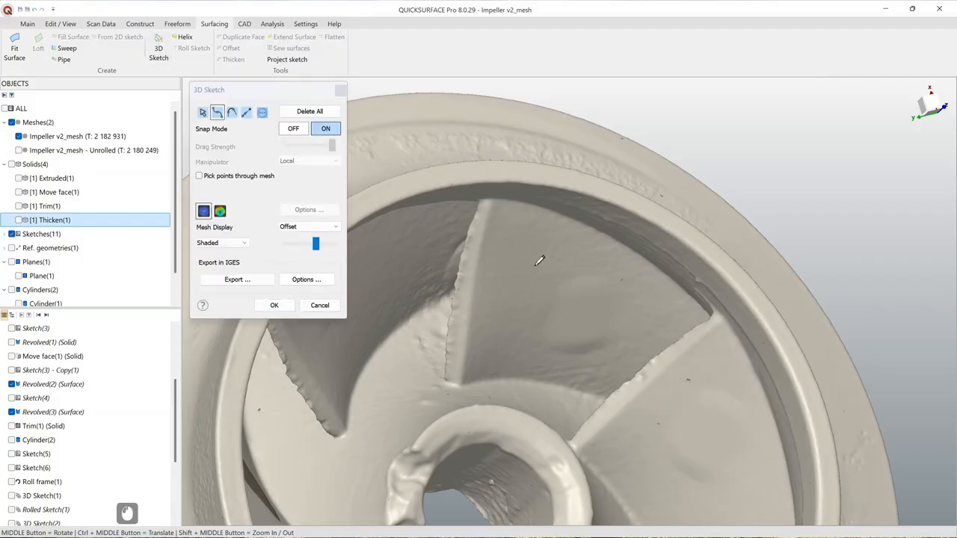
ctrl+middle_drag(515, 269, 522, 323)
scroll(487, 387, up, 3)
middle_drag(582, 393, 584, 350)
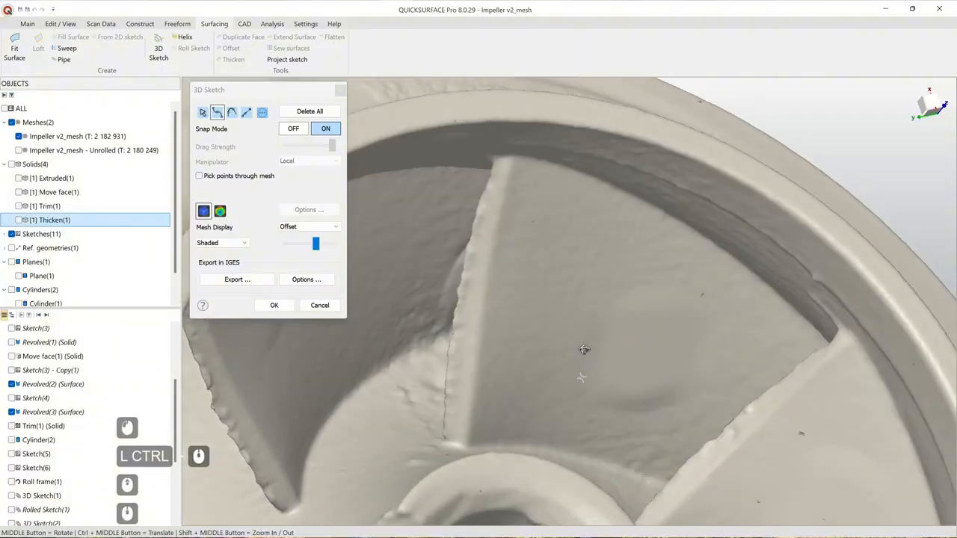
Step: Try the Curvature 1 mesh display in the 3D sketch and return it to Shaded
click(225, 243)
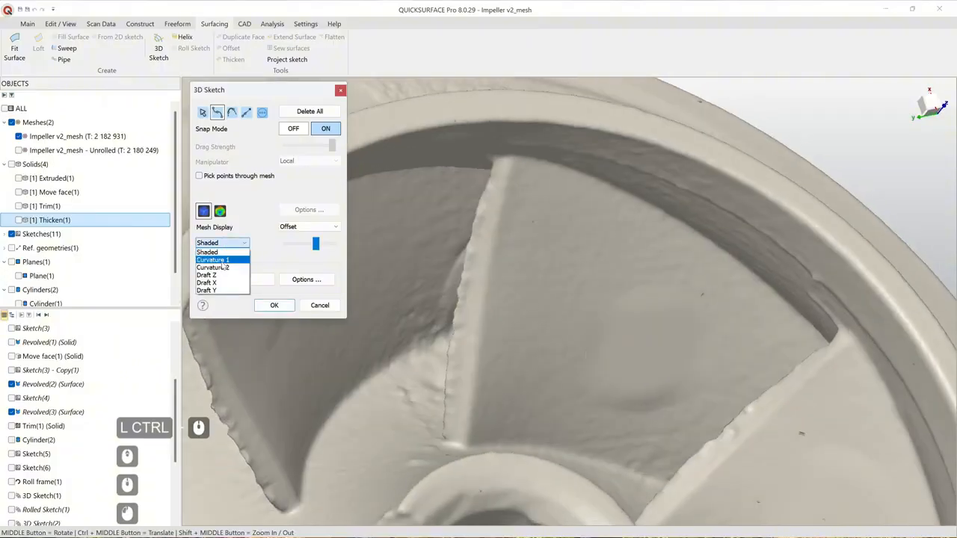
click(223, 261)
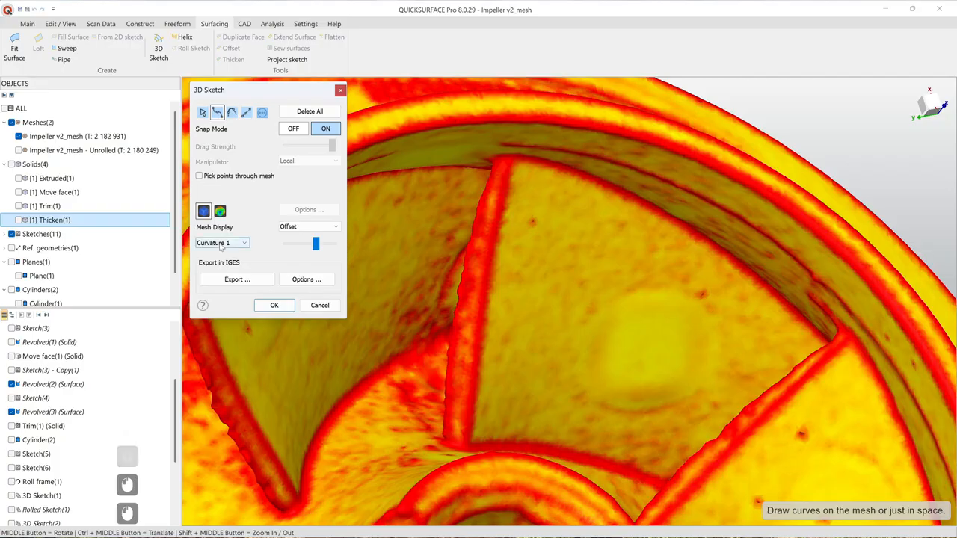
click(220, 245)
click(221, 253)
Step: Draw a 3D curve on the mesh along the vane's inlet edge, from the hub side up to the outer ring
mouse_move(513, 314)
ctrl+middle_down()
mouse_move(557, 327)
mouse_move(525, 392)
ctrl+middle_up()
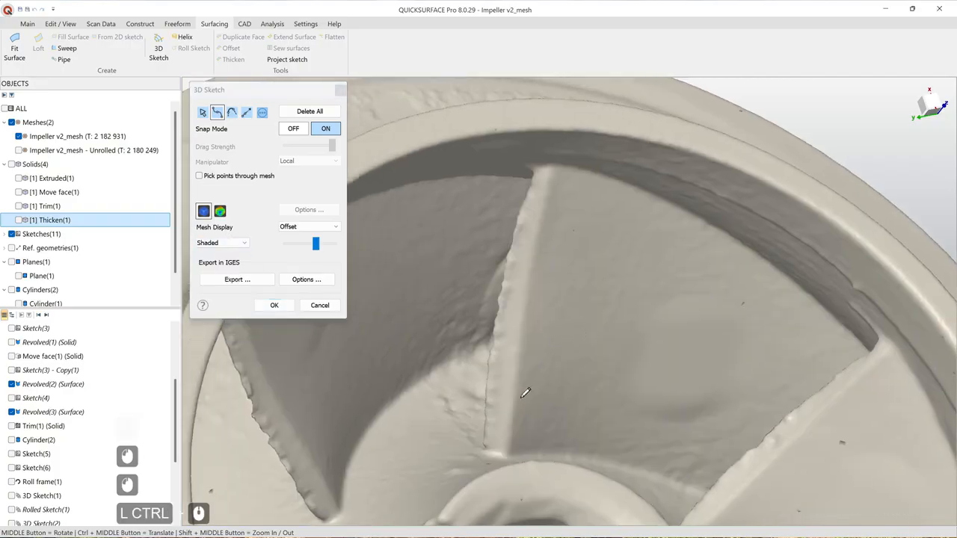
click(503, 445)
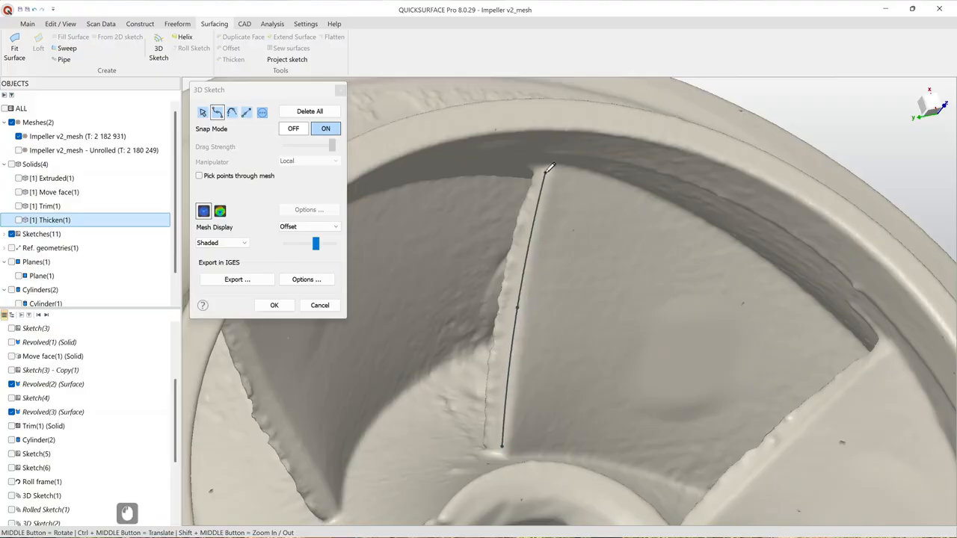
double_click(544, 172)
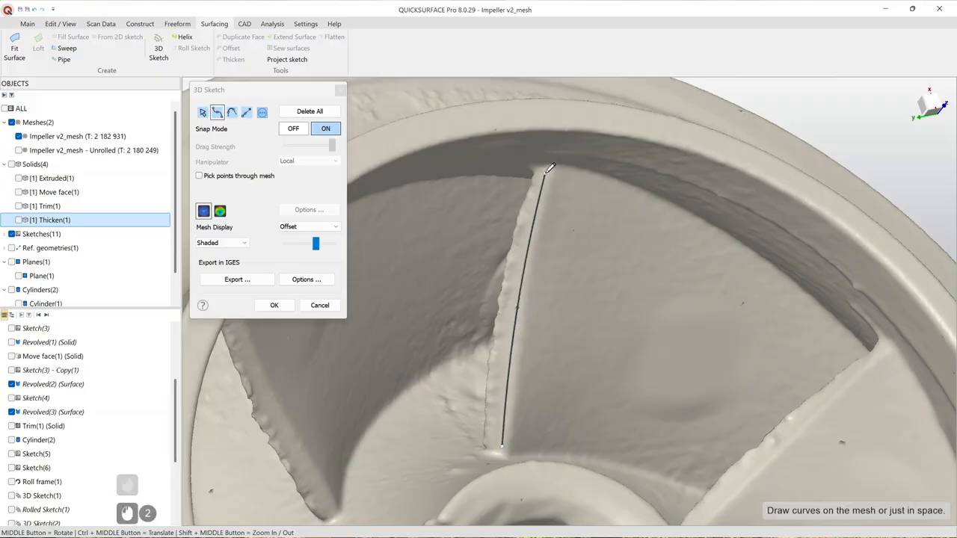
Step: Fine-tune the edge curve's upper end point and middle point on the mesh and finish the 3D sketch
click(203, 113)
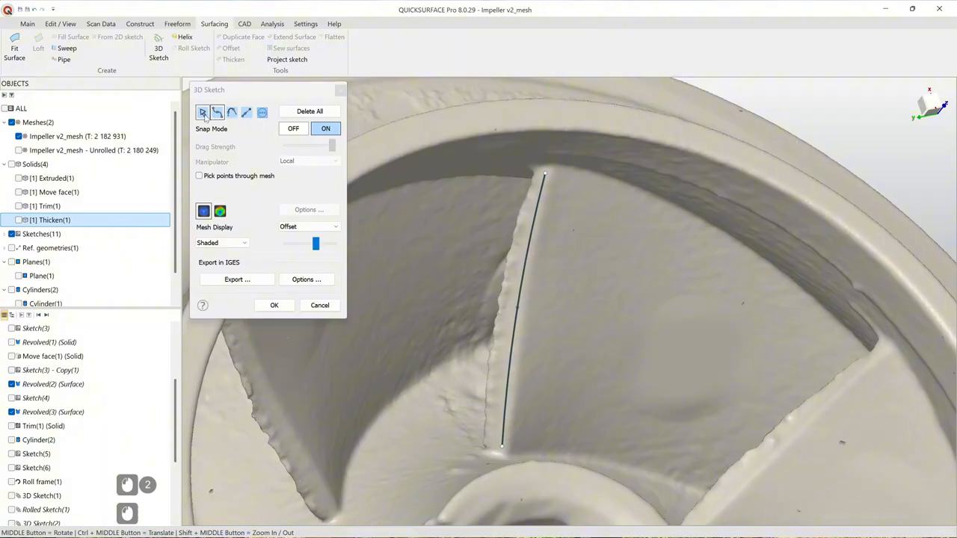
scroll(551, 180, up, 2)
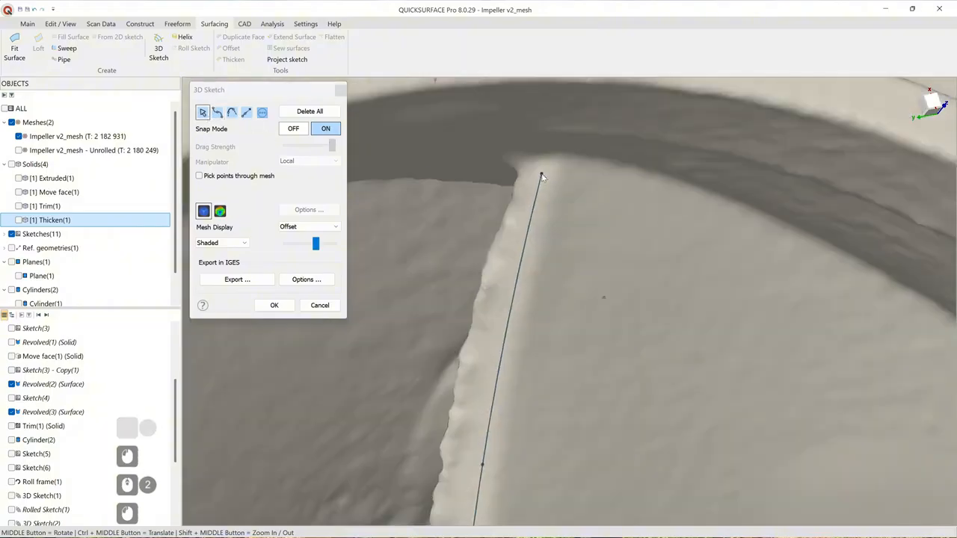
click(541, 175)
scroll(562, 332, down, 1)
ctrl+middle_drag(544, 413, 542, 248)
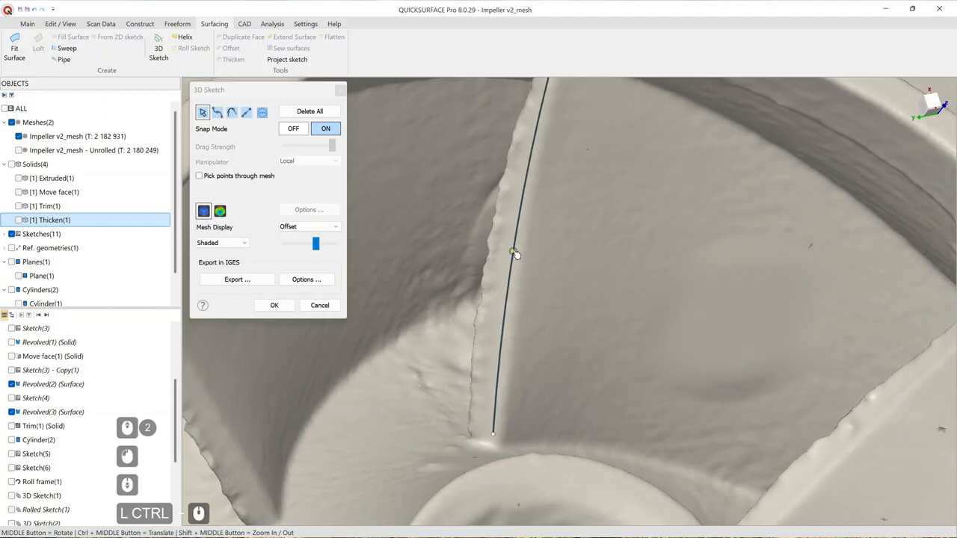
click(513, 252)
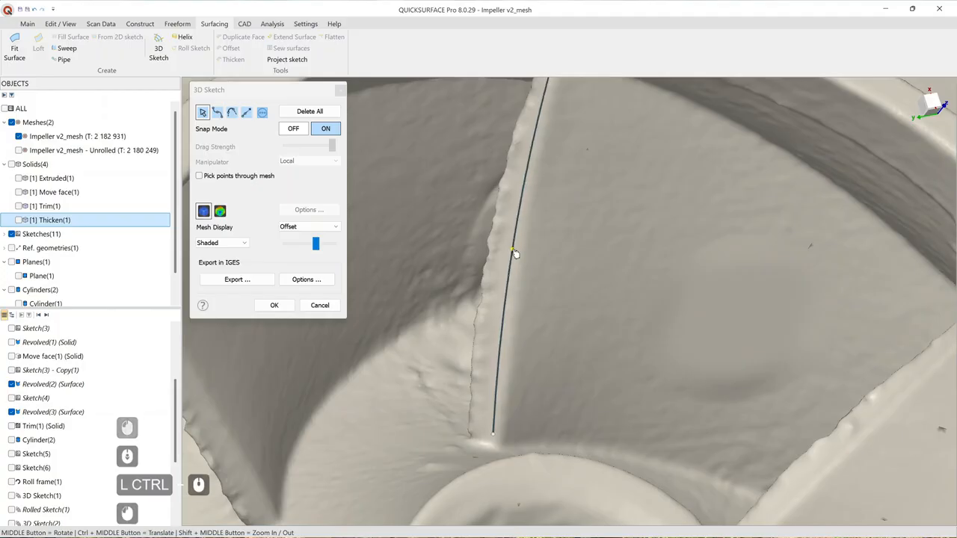
ctrl+middle_drag(550, 214, 542, 263)
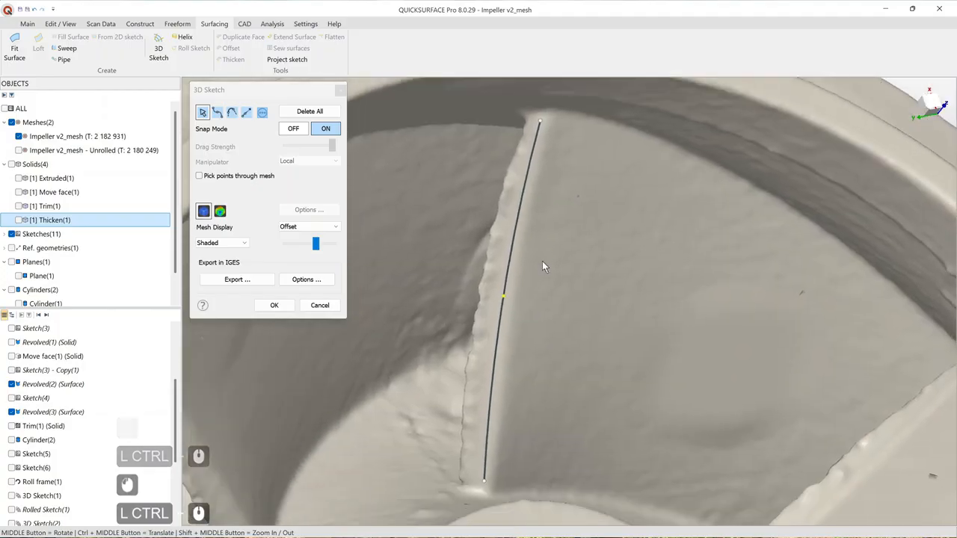
click(280, 307)
scroll(528, 336, down, 3)
mouse_move(527, 336)
middle_down()
mouse_move(508, 331)
mouse_move(487, 301)
middle_up()
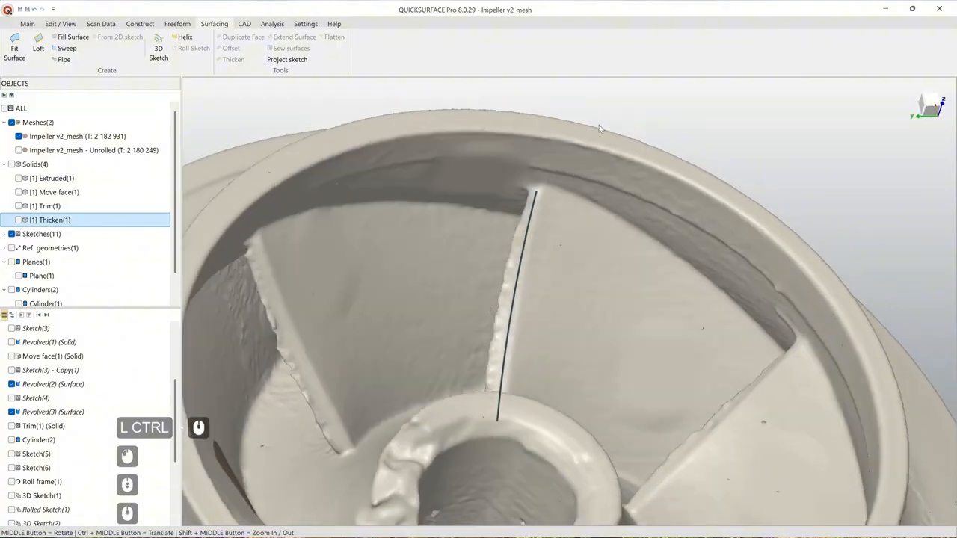
Step: Create a plane along path, perpendicular to the vane edge curve, at a relative offset of about 23.58 %
click(616, 108)
click(28, 25)
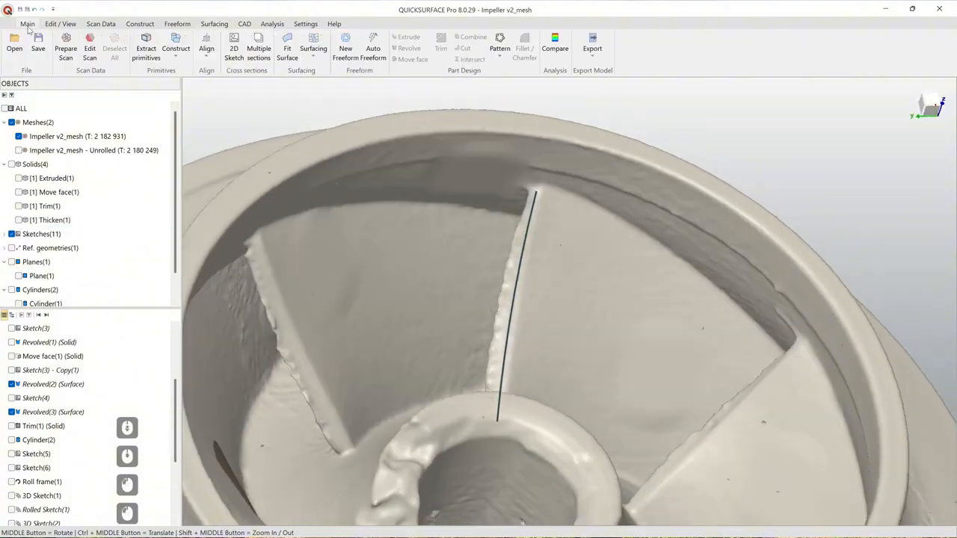
click(170, 57)
click(215, 107)
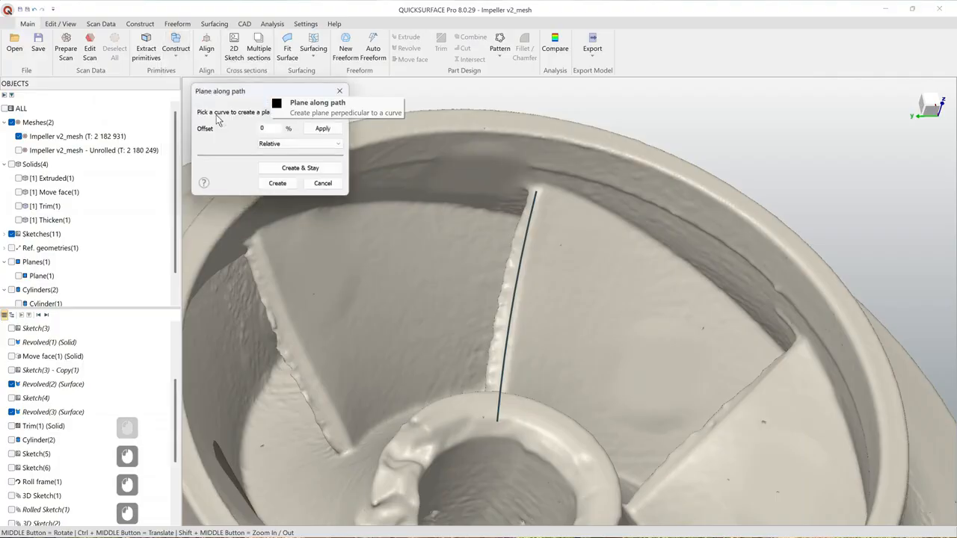
click(523, 256)
middle_drag(497, 295, 625, 445)
drag(640, 443, 527, 408)
scroll(481, 321, up, 5)
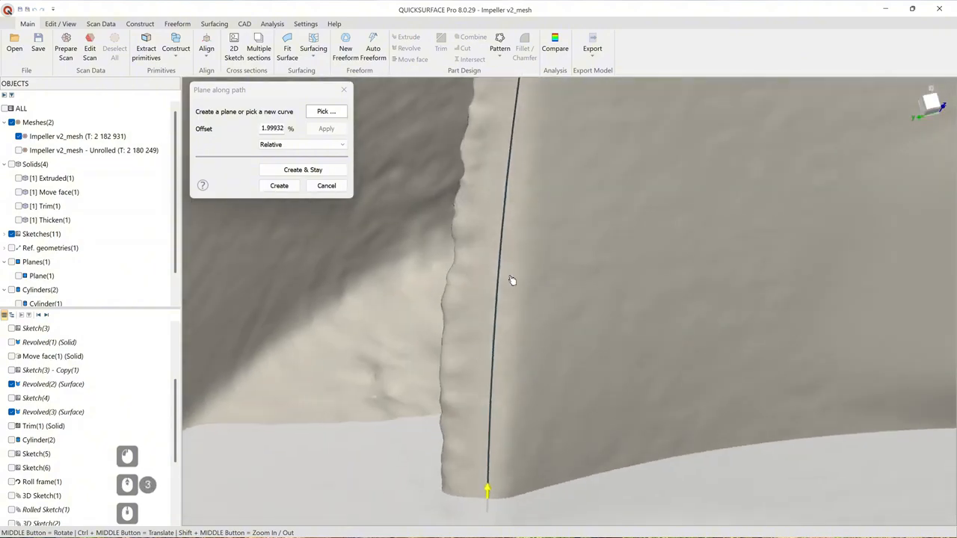
middle_drag(512, 280, 487, 333)
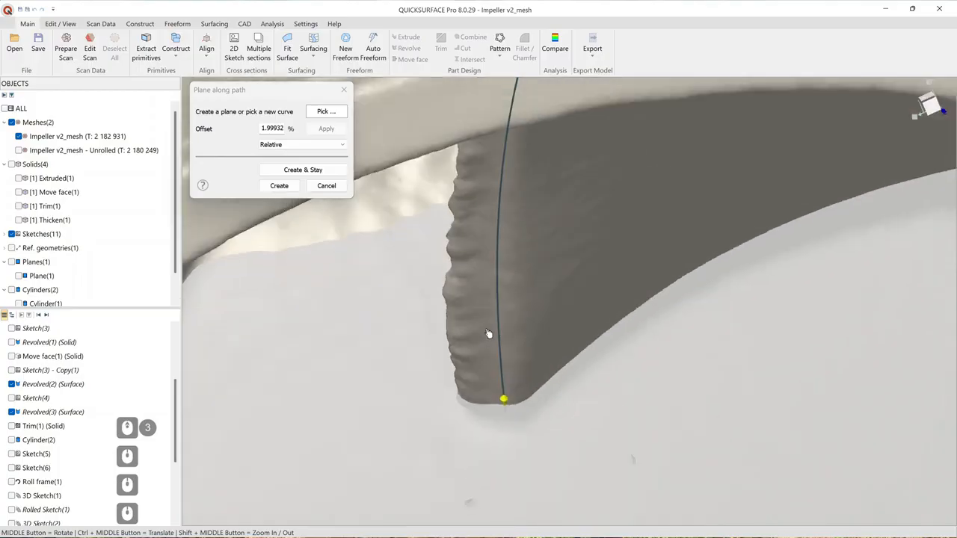
drag(583, 431, 672, 277)
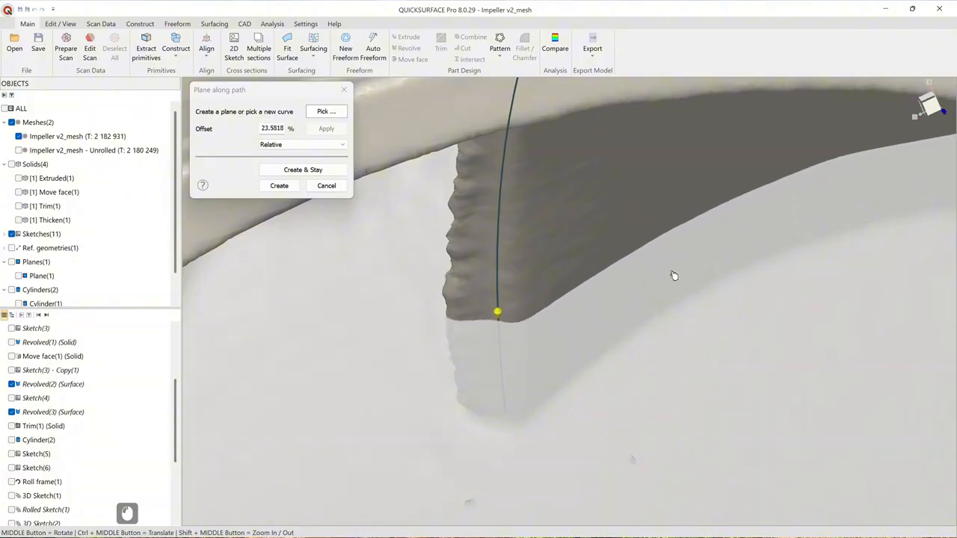
click(280, 185)
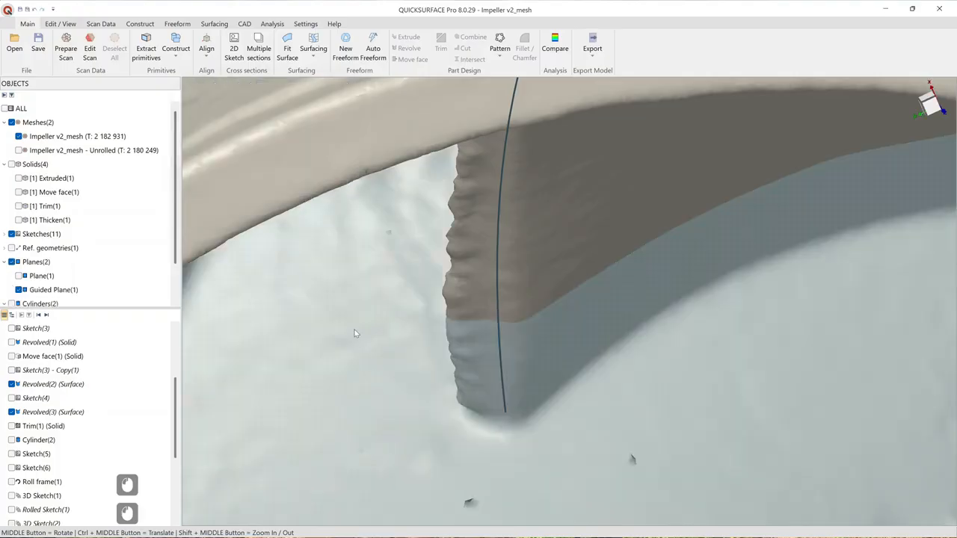
Step: Start a 2D sketch on the guided plane and draw a line about 2.67 mm long from the edge curve across the vane tip
click(371, 310)
click(325, 390)
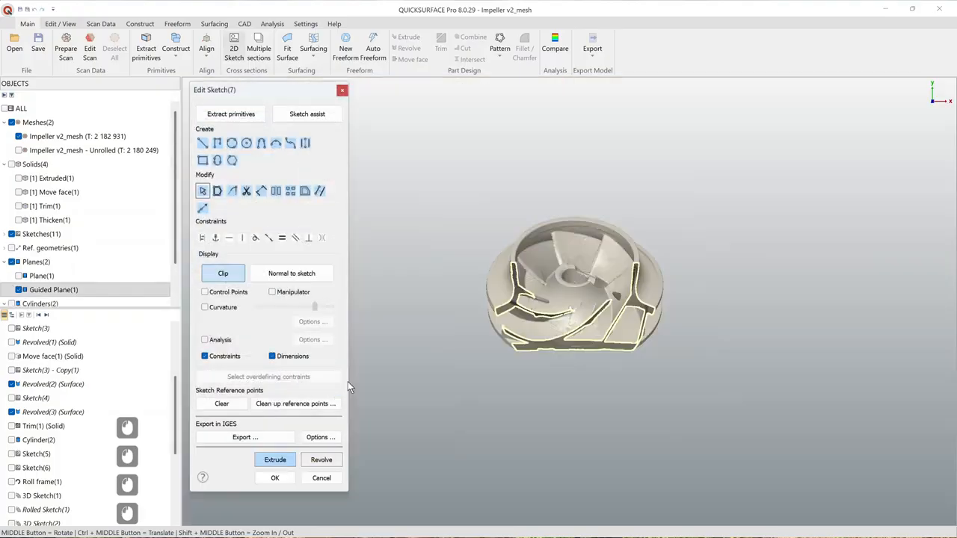
scroll(582, 342, up, 3)
scroll(581, 337, up, 5)
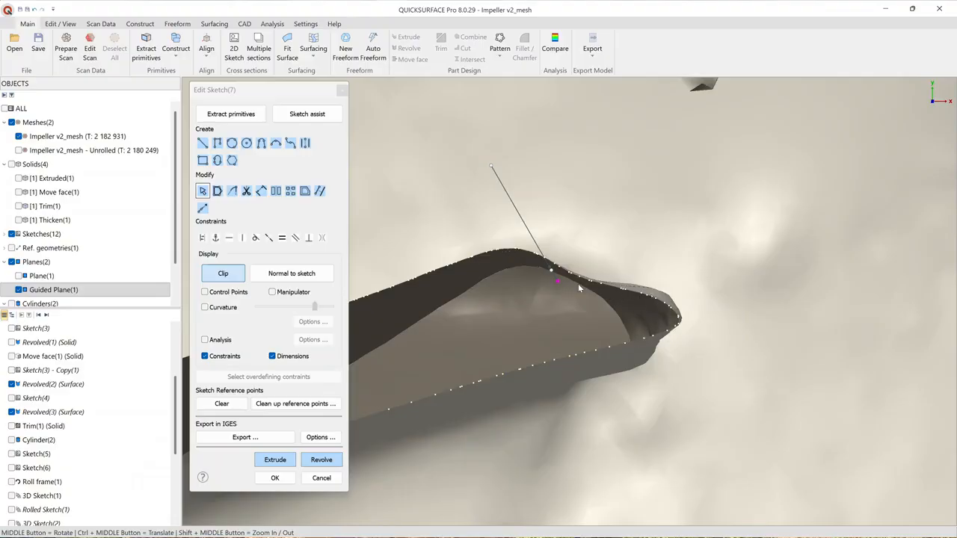
scroll(577, 283, up, 3)
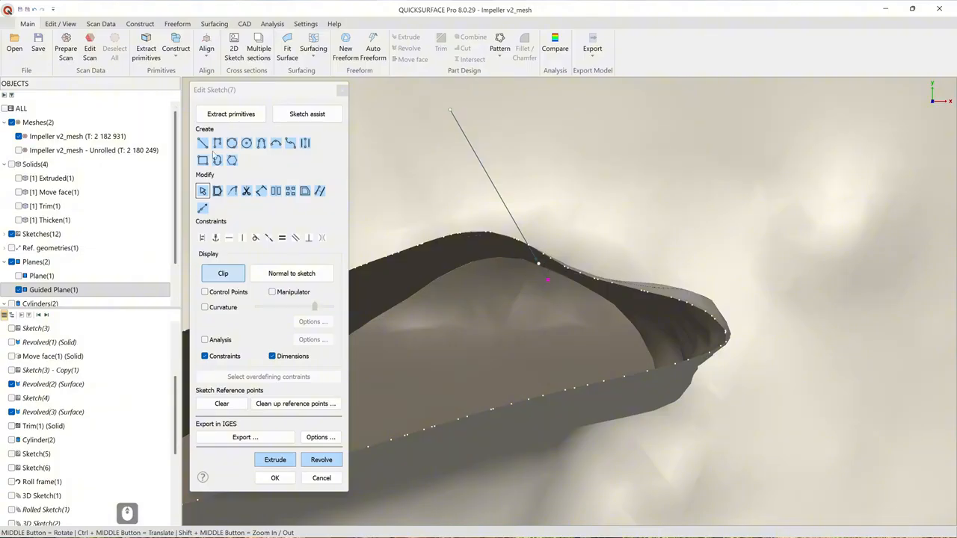
key(ctrl)
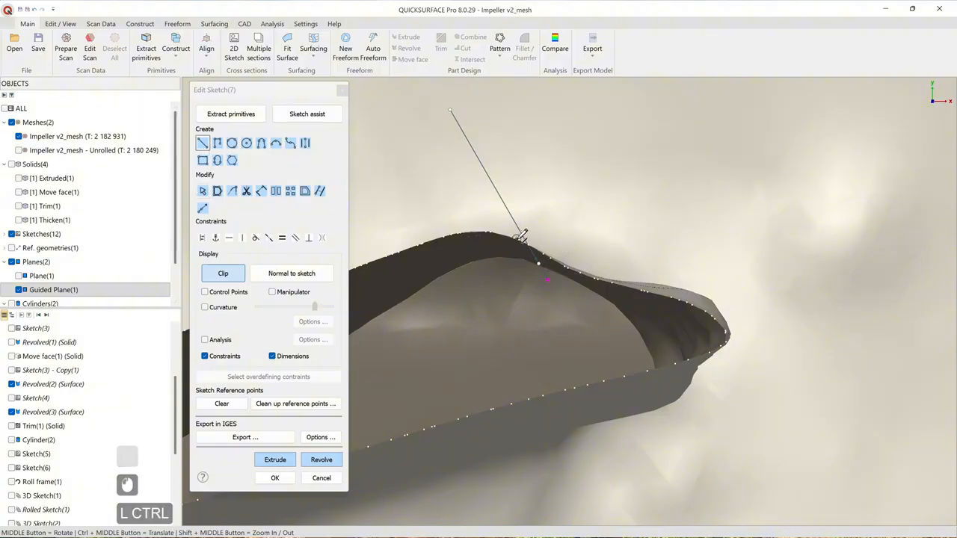
ctrl+click(538, 261)
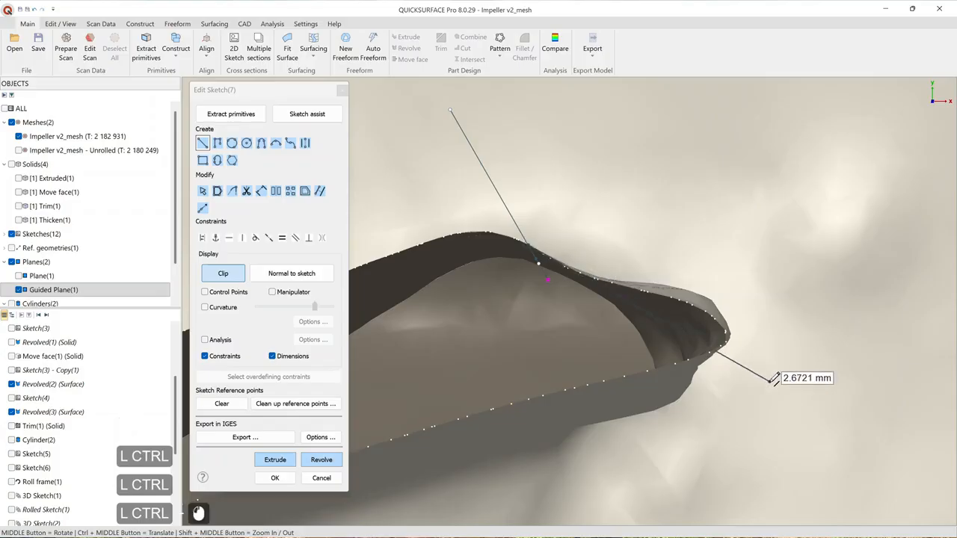
key(Escape)
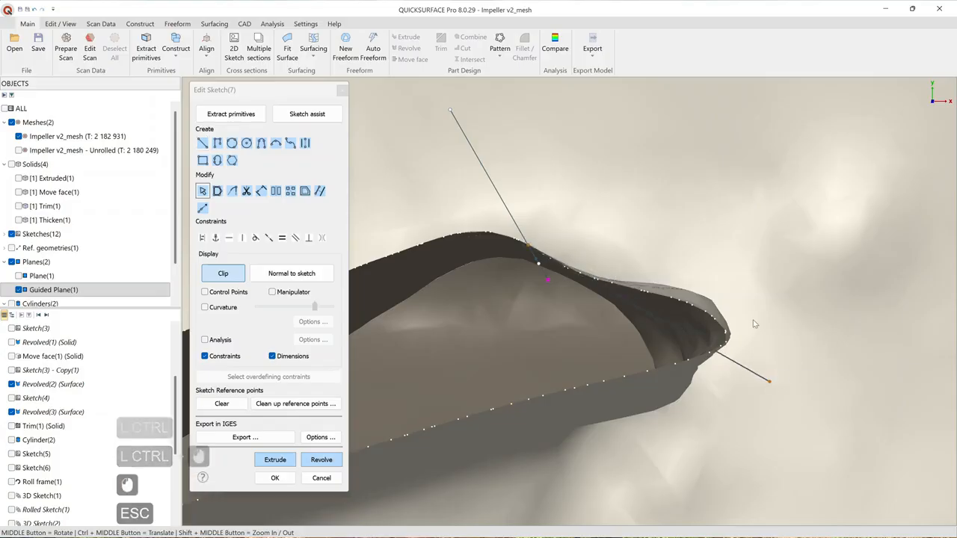
Step: Extend the sketched line at both ends so it crosses the edge curve and overshoots the vane, and finish the sketch
click(528, 247)
drag(412, 185, 391, 168)
scroll(502, 238, down, 2)
drag(607, 296, 613, 301)
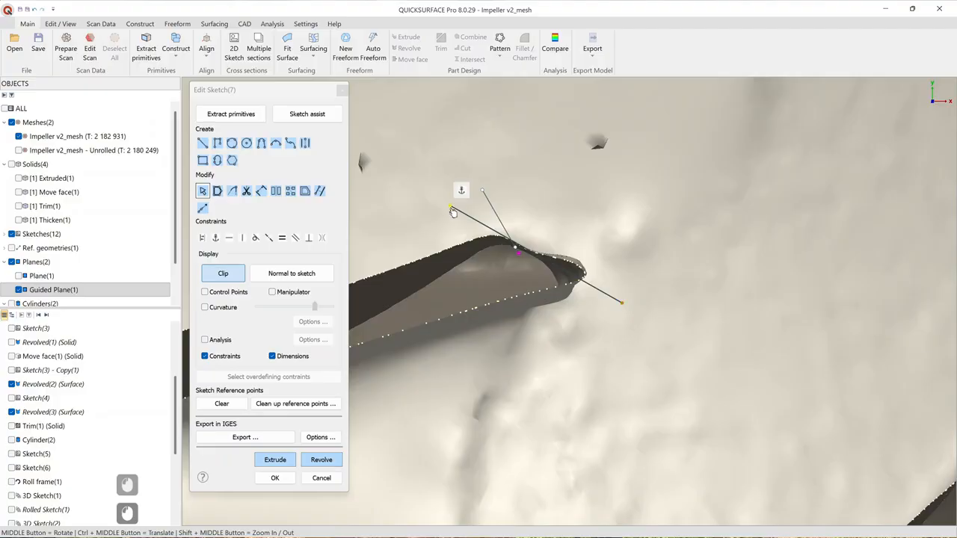
click(276, 478)
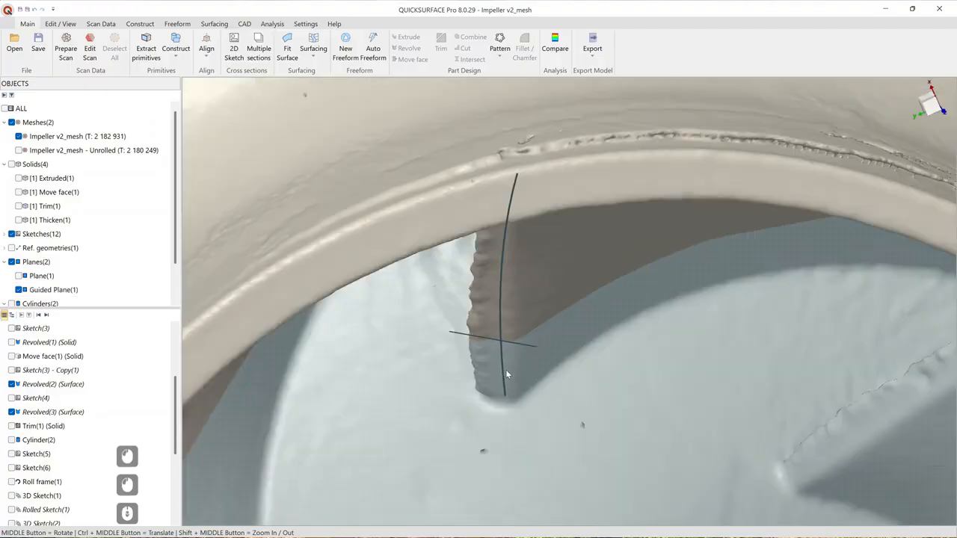
Step: Hide the guided plane around the vane's inlet edge
right_click(596, 394)
click(633, 443)
middle_drag(467, 389, 450, 314)
scroll(497, 350, down, 3)
ctrl+middle_drag(560, 352, 569, 402)
middle_drag(536, 278, 521, 320)
Step: Sweep the sketched line along the vane's inlet edge curve as a surface, expanded so it extends past the vane
click(213, 25)
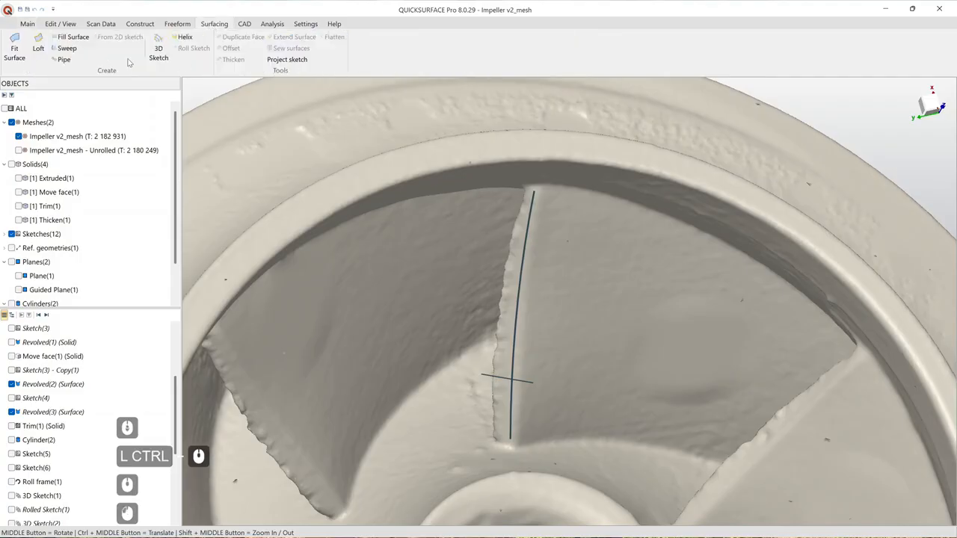
click(67, 48)
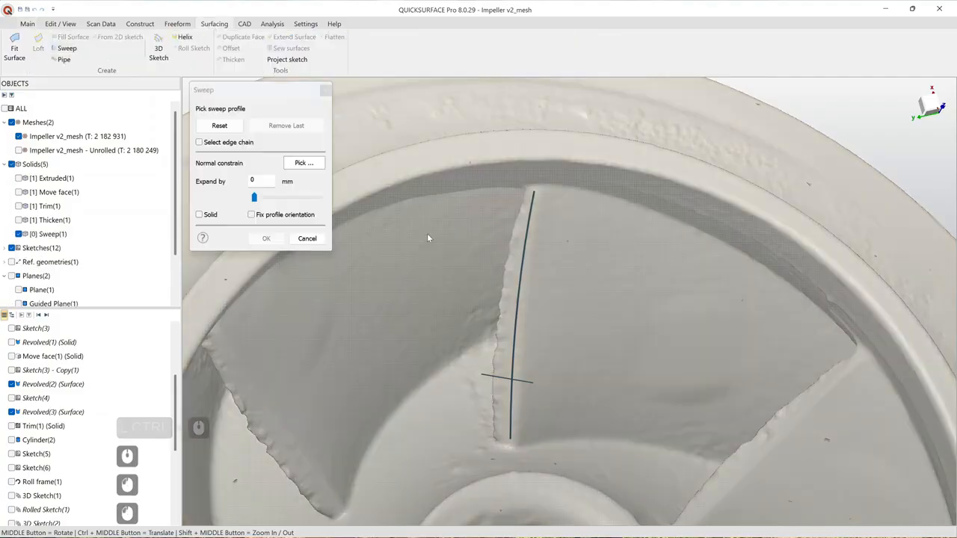
click(514, 370)
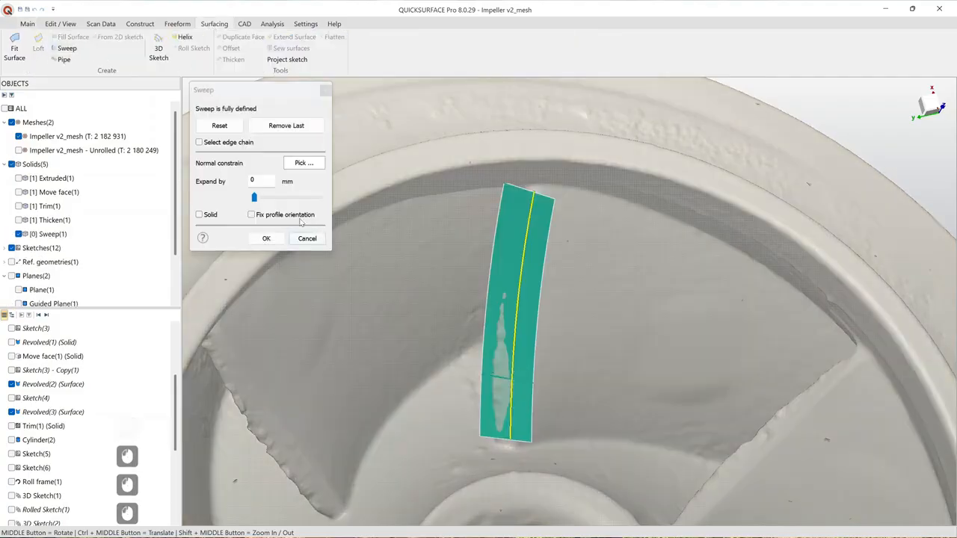
drag(254, 198, 300, 198)
click(265, 237)
middle_drag(294, 246, 520, 331)
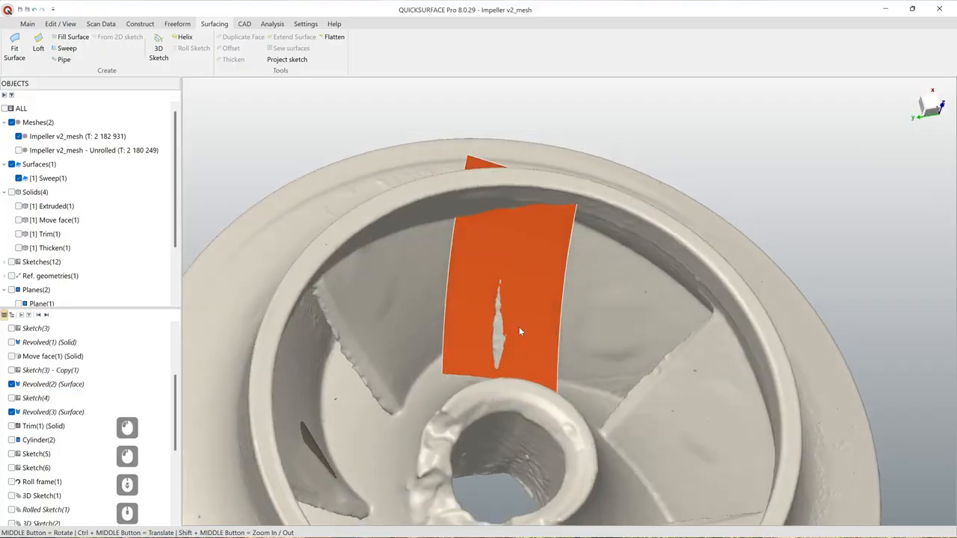
Step: Compare the swept surface with the impeller mesh and check the deviation along the vane's inlet edge
click(27, 23)
click(555, 48)
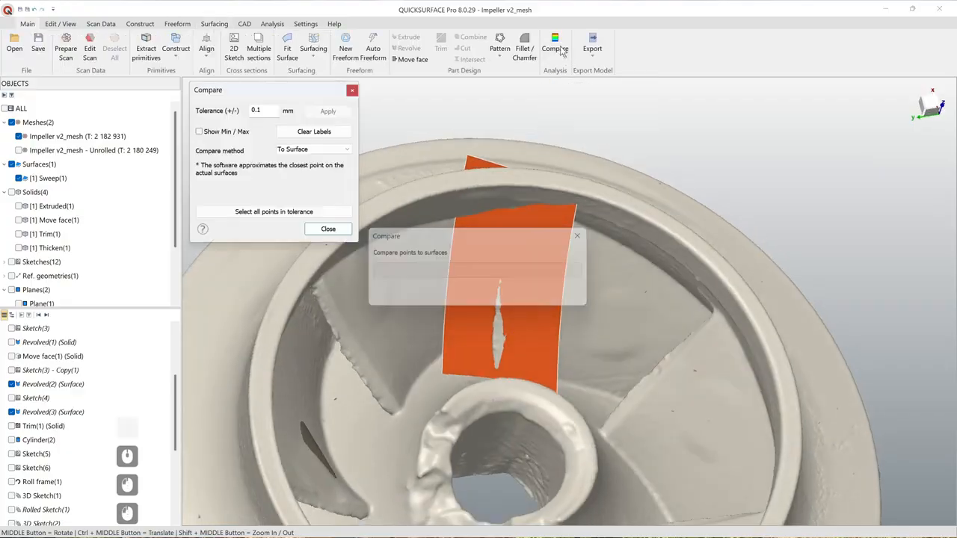
click(551, 210)
scroll(531, 257, up, 5)
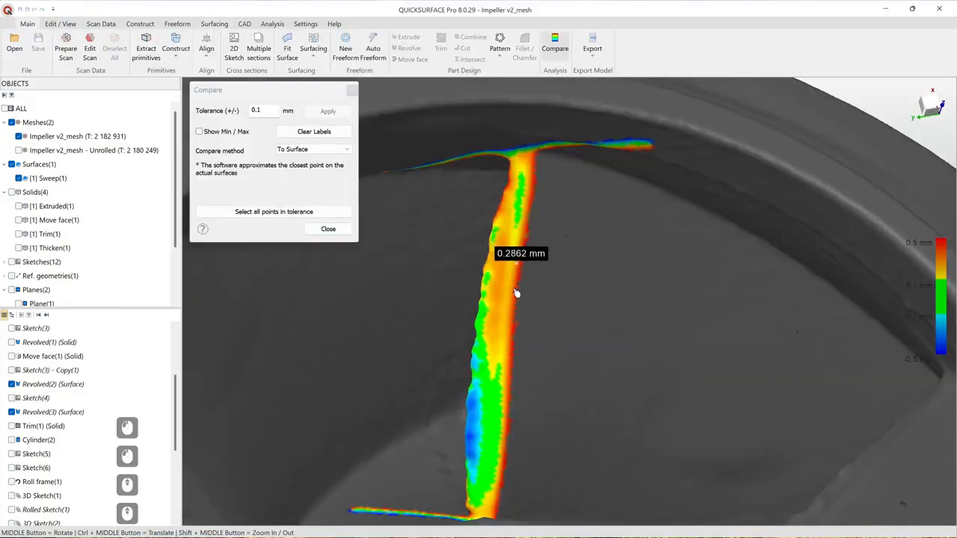
middle_drag(530, 257, 548, 212)
click(329, 229)
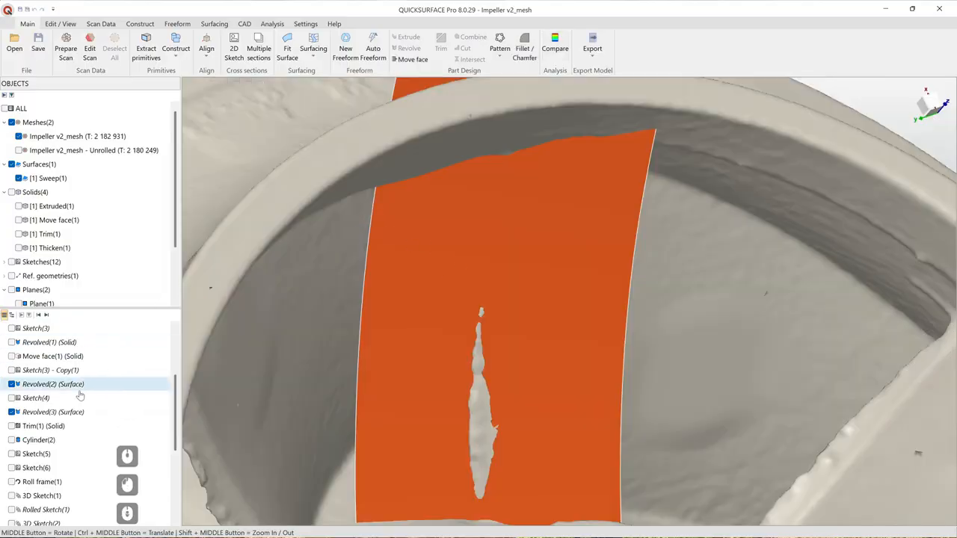
Step: Edit 3D Sketch(3) with the deviation display enabled and move the edge curve's middle point farther along the inlet edge toward the rim
scroll(81, 381, down, 12)
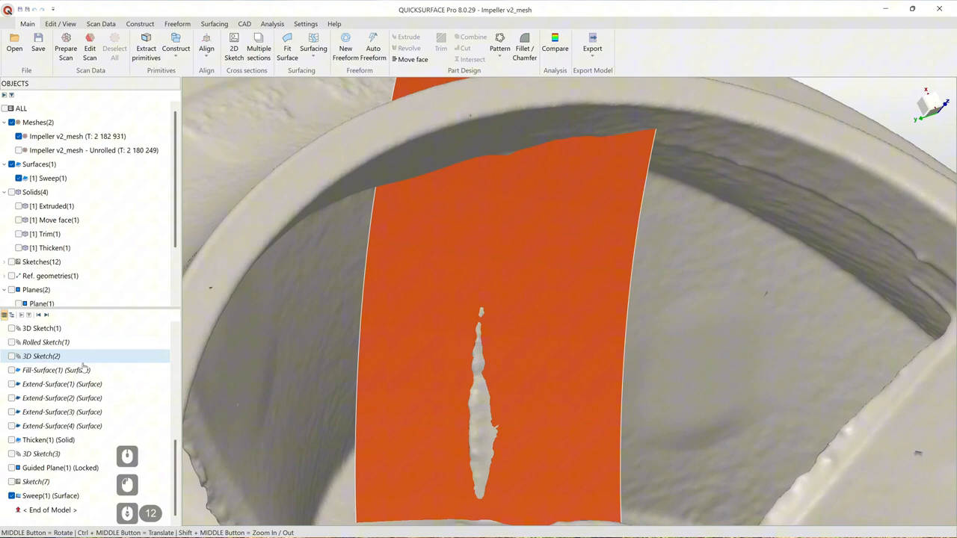
right_click(49, 456)
click(134, 298)
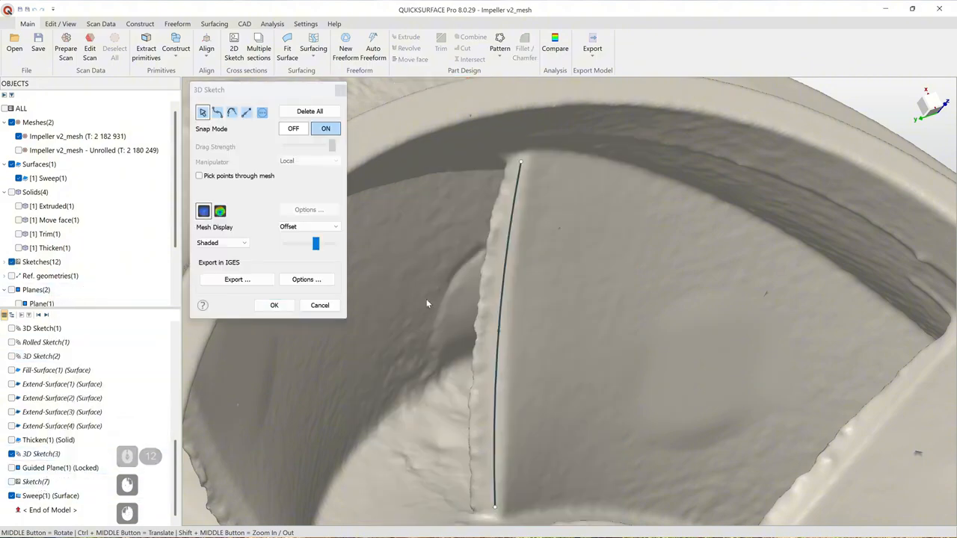
click(220, 211)
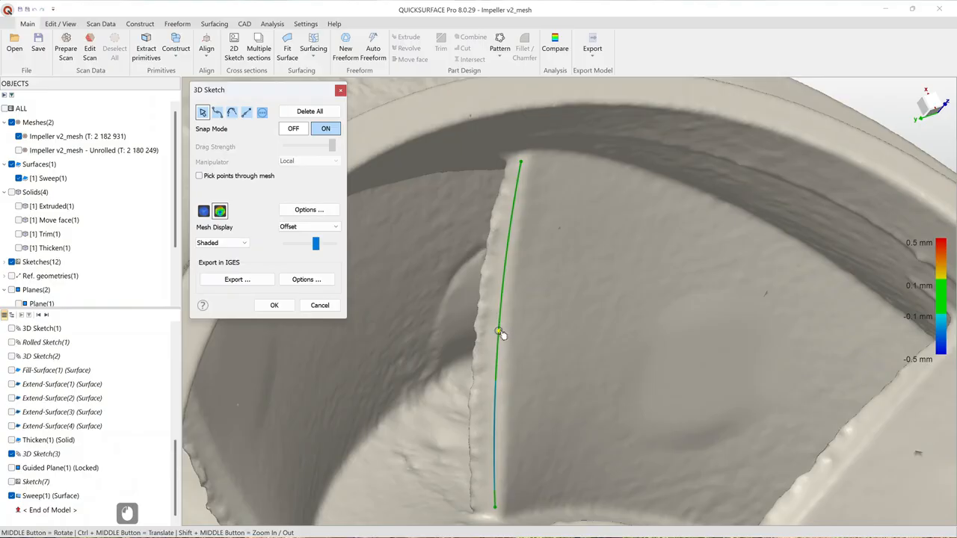
click(499, 333)
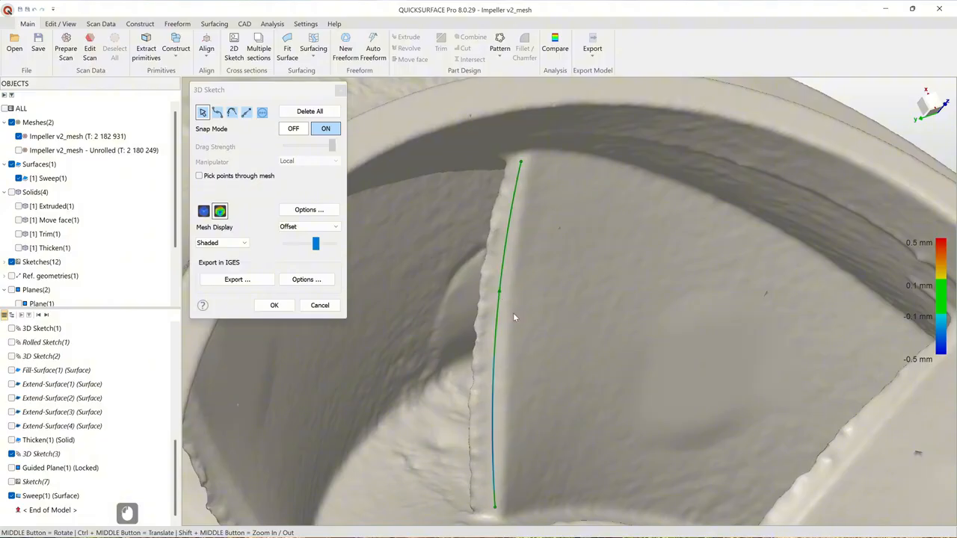
click(297, 306)
Step: Compare the updated sweep with the mesh again and probe the deviations across the vane's inlet edge from several angles
click(562, 50)
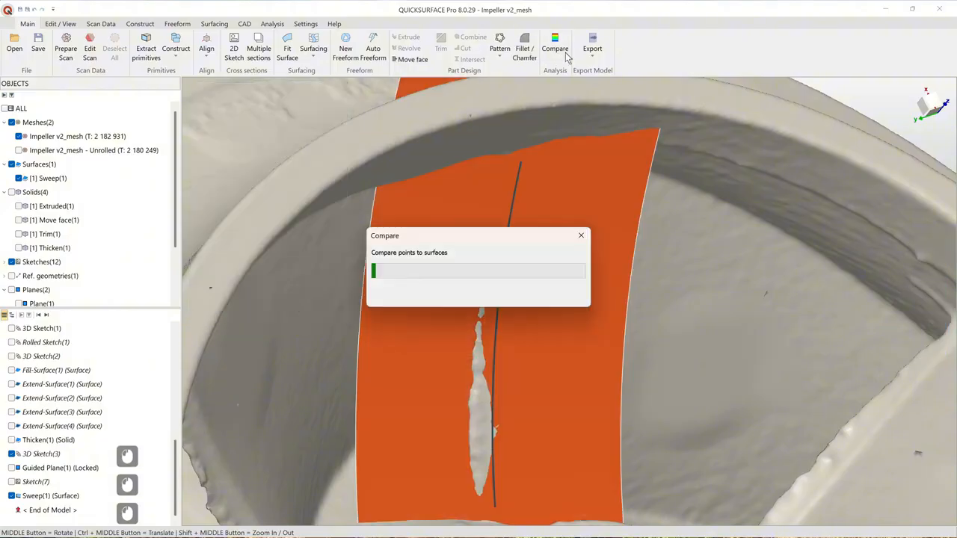
click(508, 336)
mouse_move(508, 336)
middle_down()
mouse_move(538, 259)
mouse_move(518, 402)
mouse_move(568, 369)
mouse_move(471, 379)
mouse_move(694, 271)
mouse_move(594, 276)
mouse_move(603, 284)
mouse_move(576, 305)
mouse_move(616, 390)
mouse_move(662, 384)
mouse_move(514, 289)
middle_up()
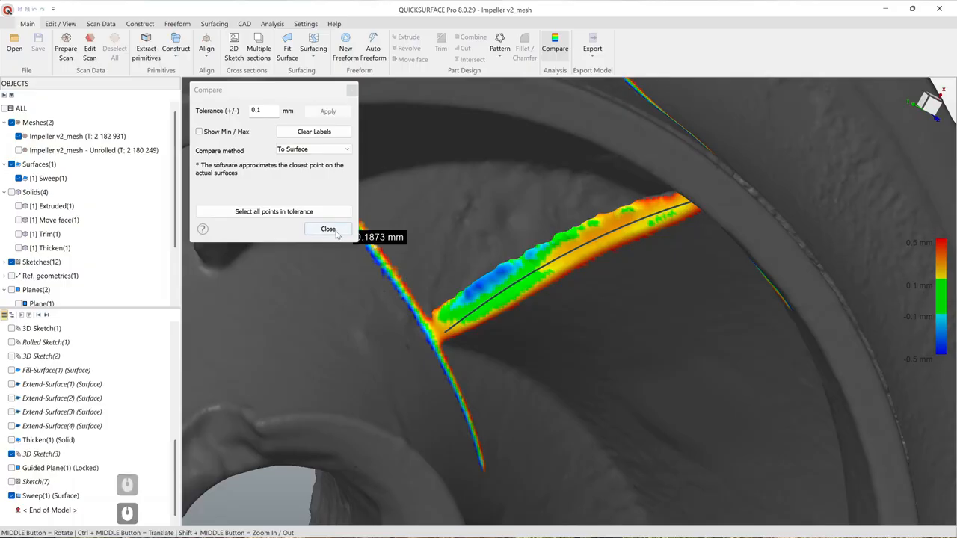
middle_drag(543, 365, 515, 329)
scroll(512, 284, down, 2)
scroll(540, 210, up, 2)
scroll(540, 210, up, 1)
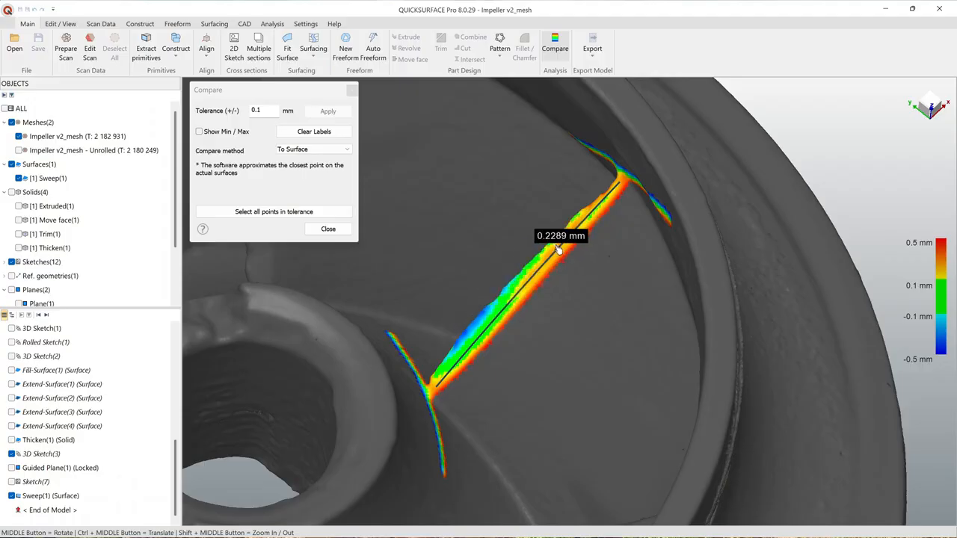
click(344, 233)
Step: Hide the edge curve and the impeller mesh, and show the thickened vane together with the swept surface
scroll(418, 254, down, 3)
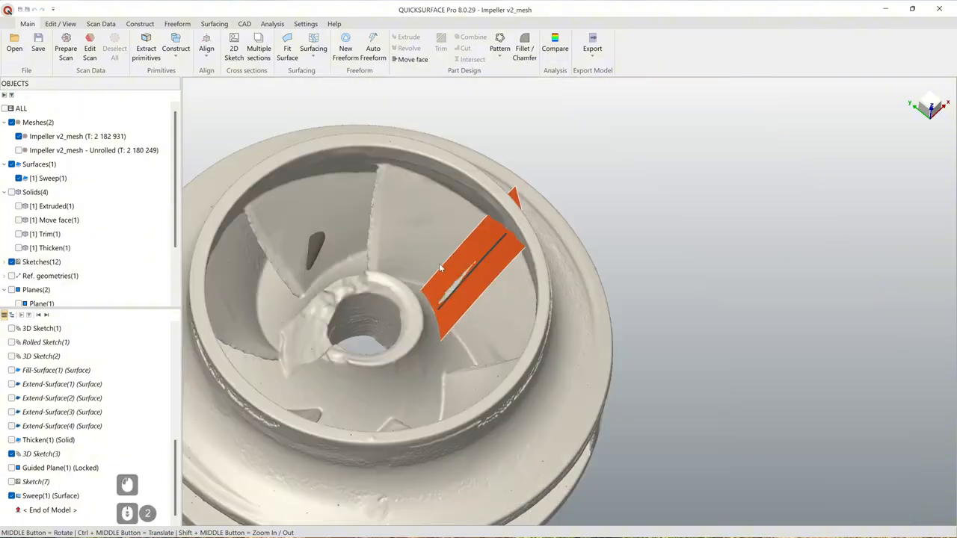
click(459, 286)
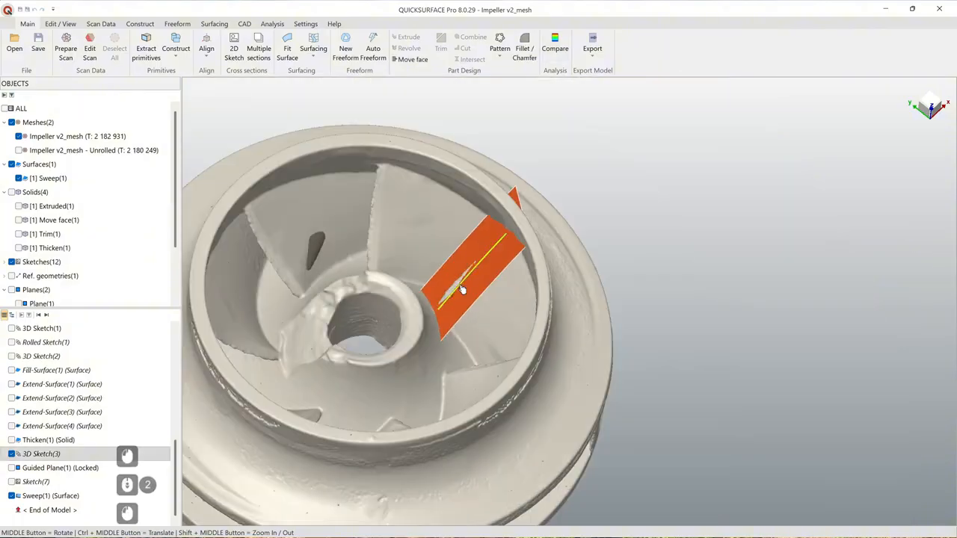
right_click(460, 286)
click(498, 335)
click(646, 259)
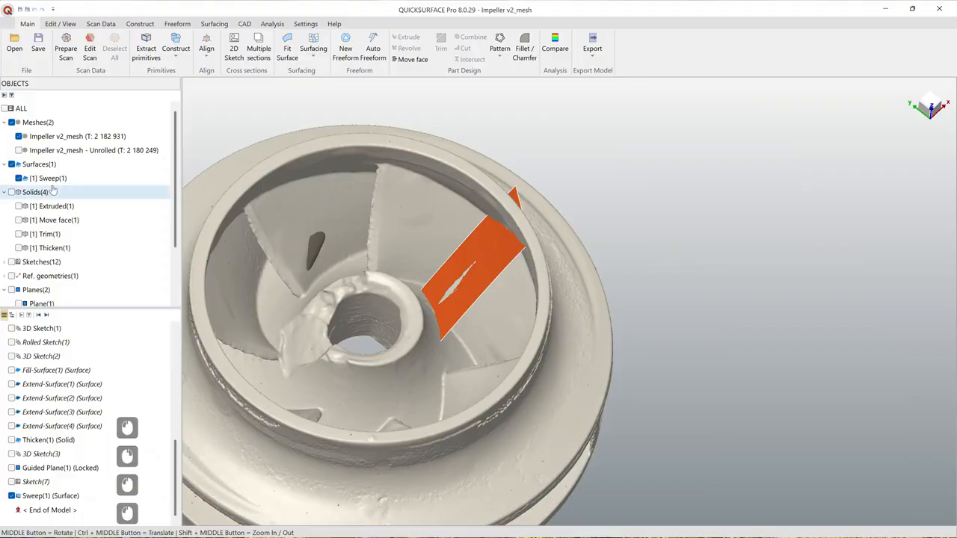
click(18, 249)
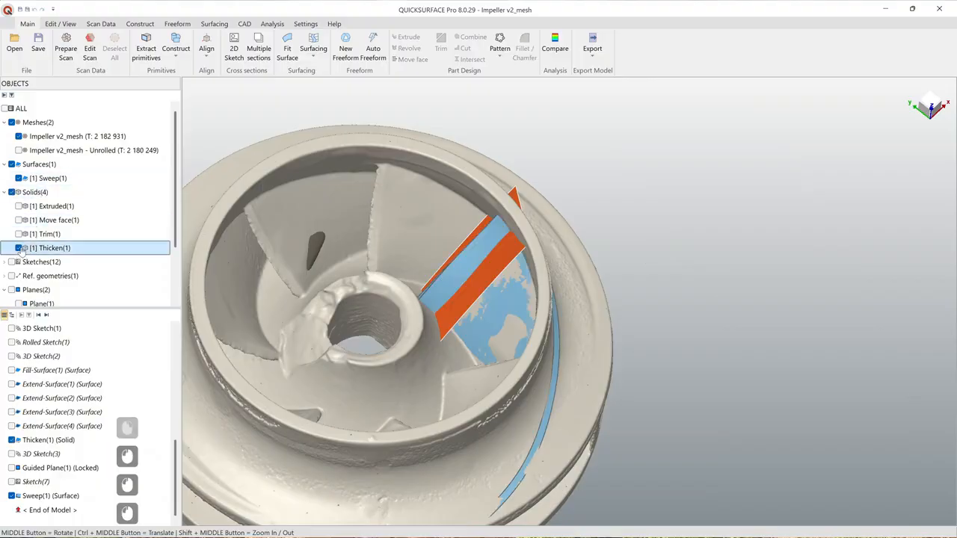
click(19, 137)
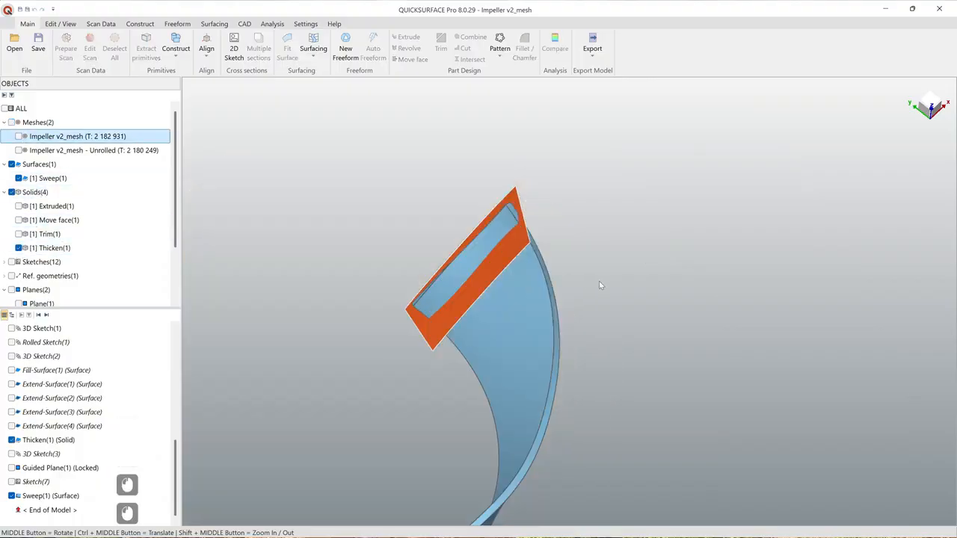
Step: Trim the thickened vane with the swept surface, removing the excess beyond the inlet edge and the leftover sweep
mouse_move(600, 285)
middle_down()
mouse_move(447, 256)
mouse_move(606, 284)
middle_up()
drag(656, 379, 320, 175)
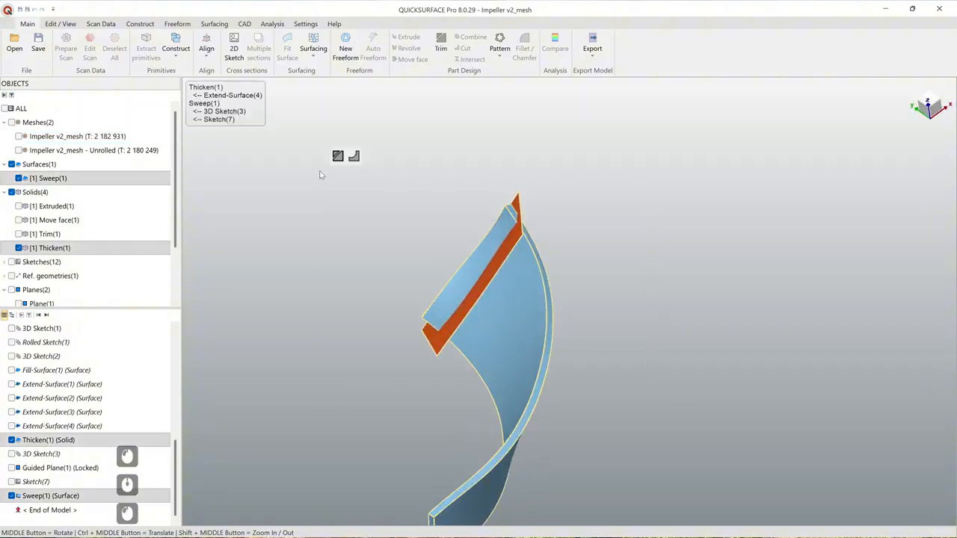
click(337, 157)
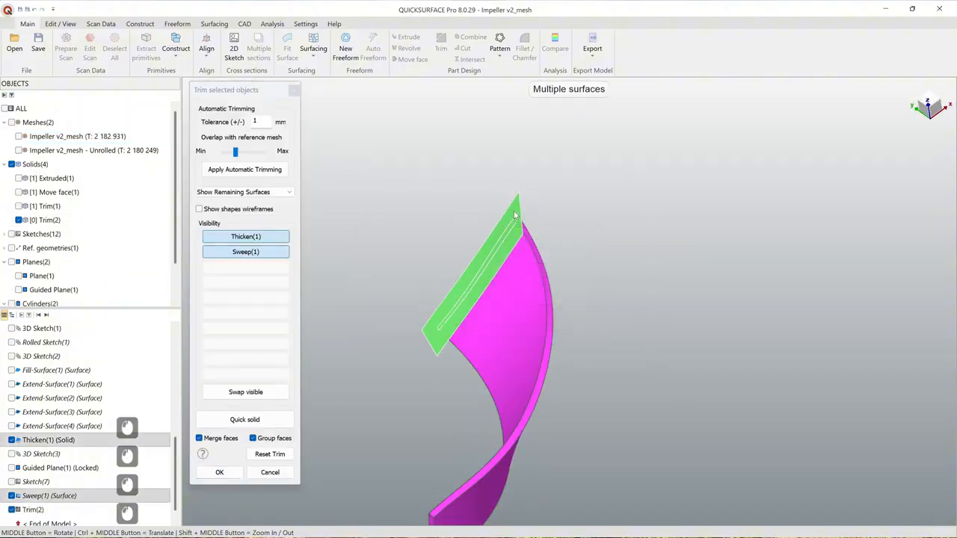
click(219, 472)
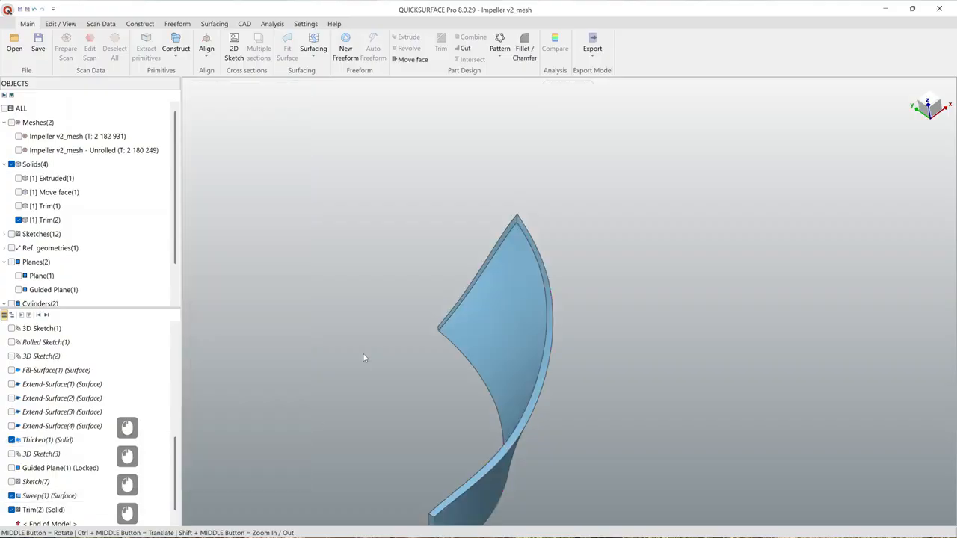
Step: Show Impeller v2_mesh again and check the trimmed vane against it
middle_drag(499, 276, 482, 334)
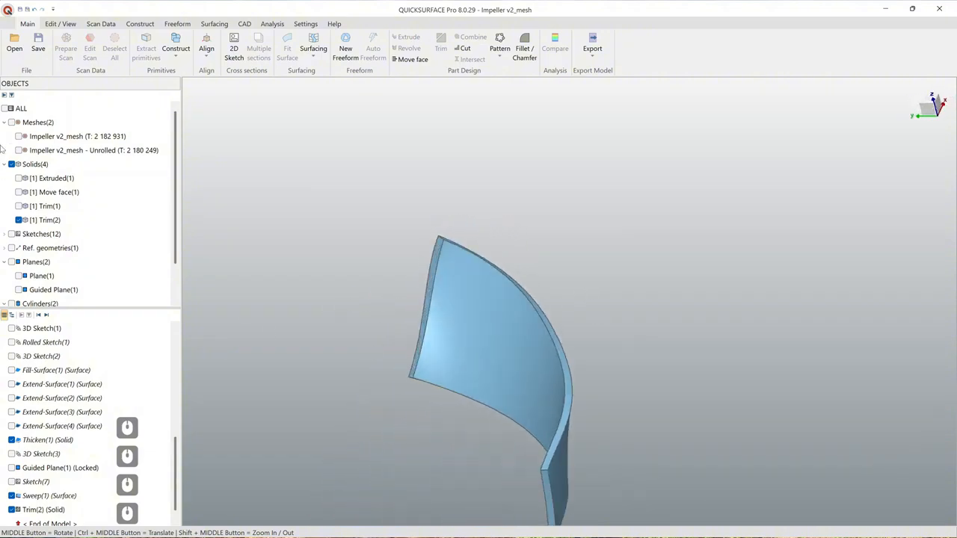
scroll(486, 281, down, 2)
scroll(446, 361, up, 1)
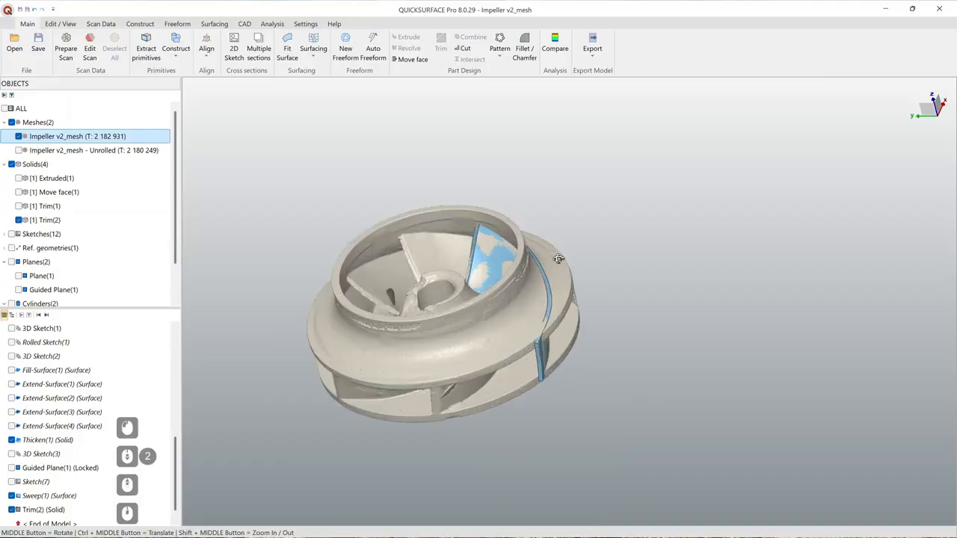
middle_drag(558, 258, 476, 246)
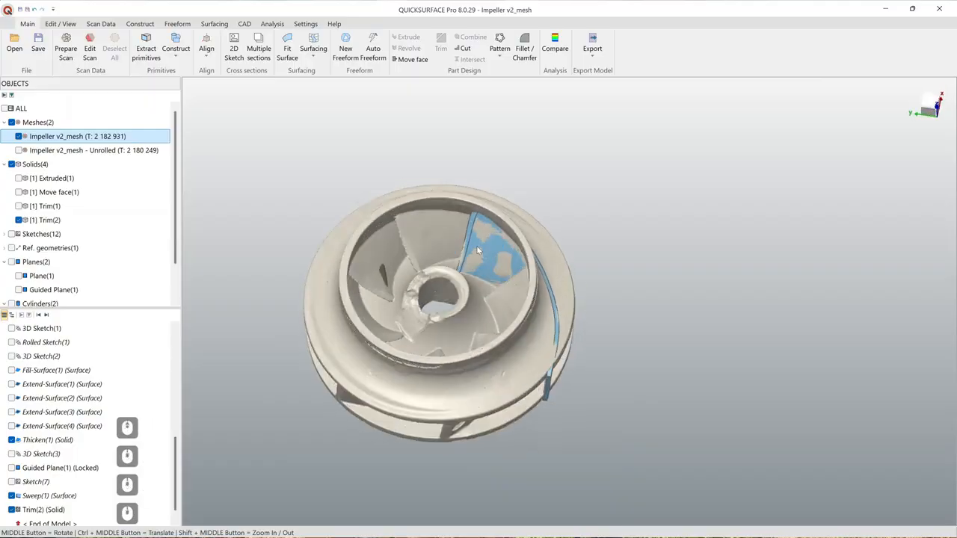
Step: Create a circular pattern of the trimmed vane with 7 instances over 360 degrees around the Z axis
click(494, 253)
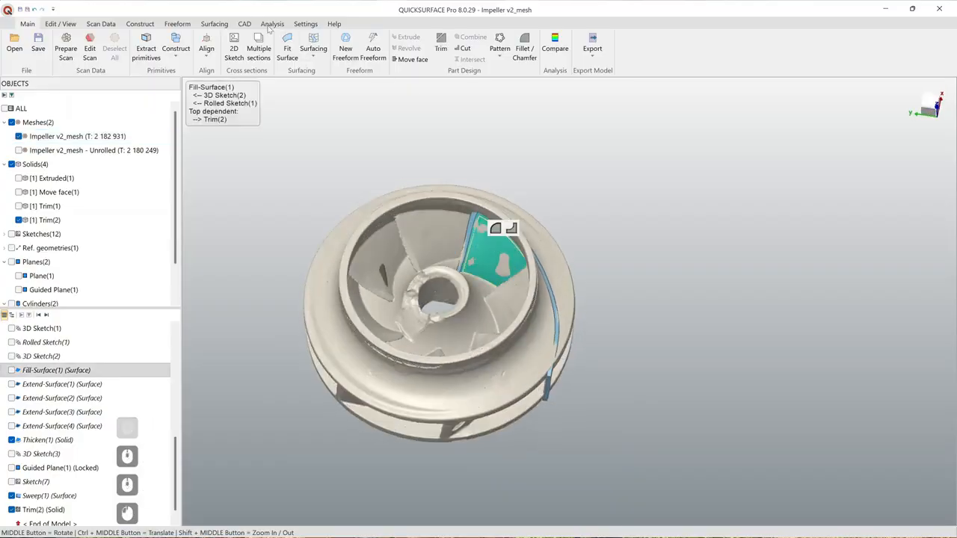
click(245, 24)
click(336, 38)
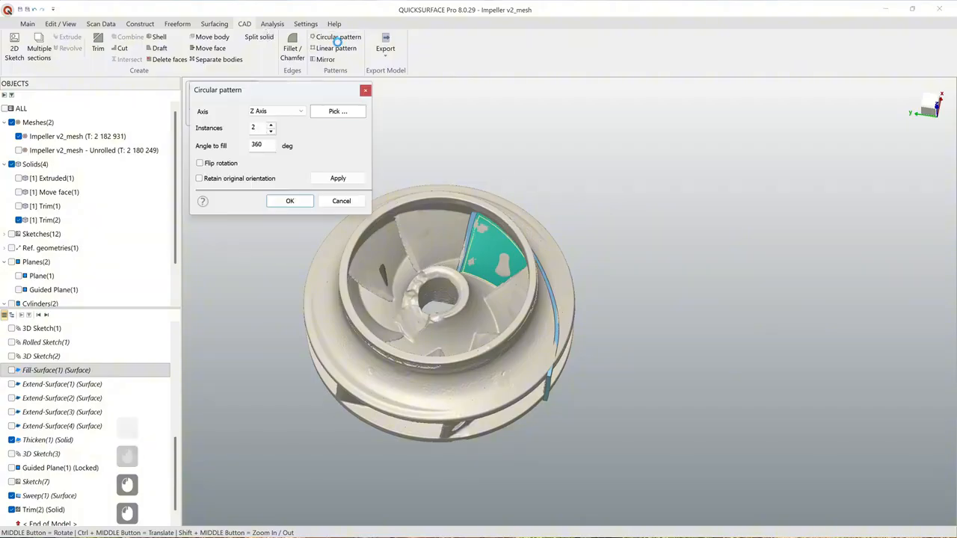
middle_drag(521, 200, 287, 215)
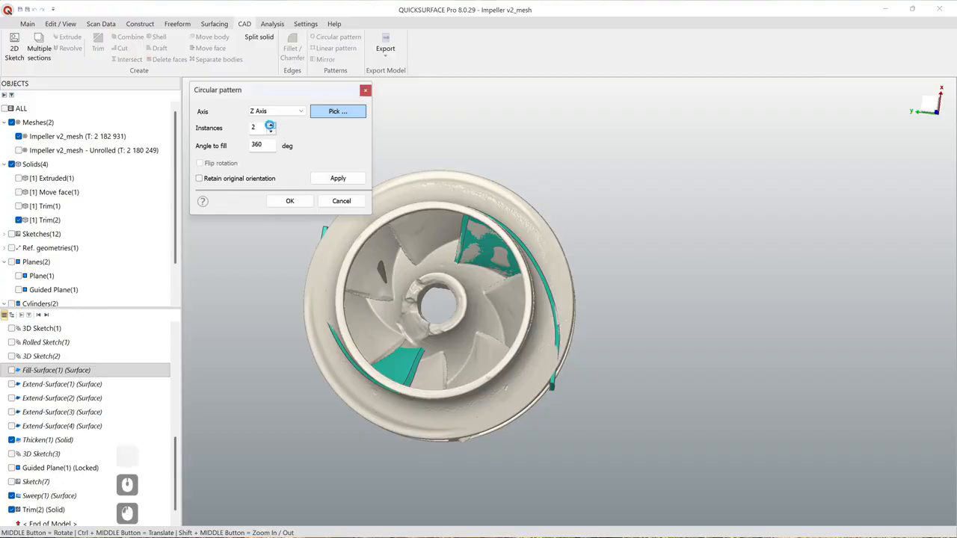
click(270, 125)
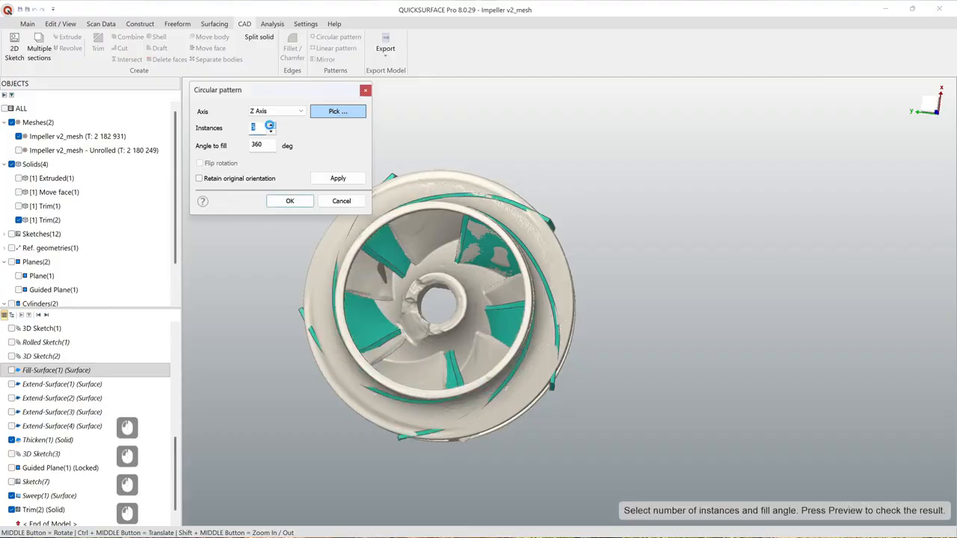
click(271, 125)
click(270, 126)
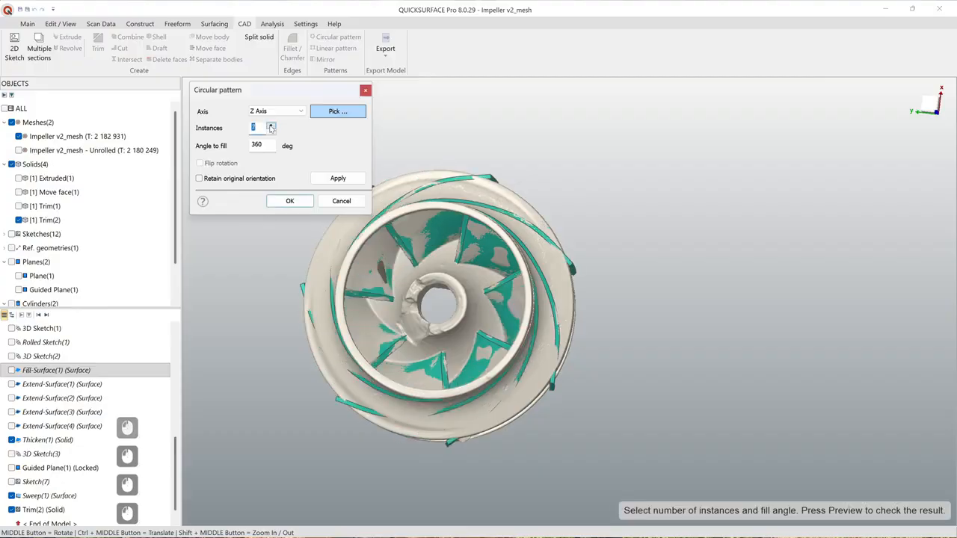
middle_drag(370, 376, 459, 245)
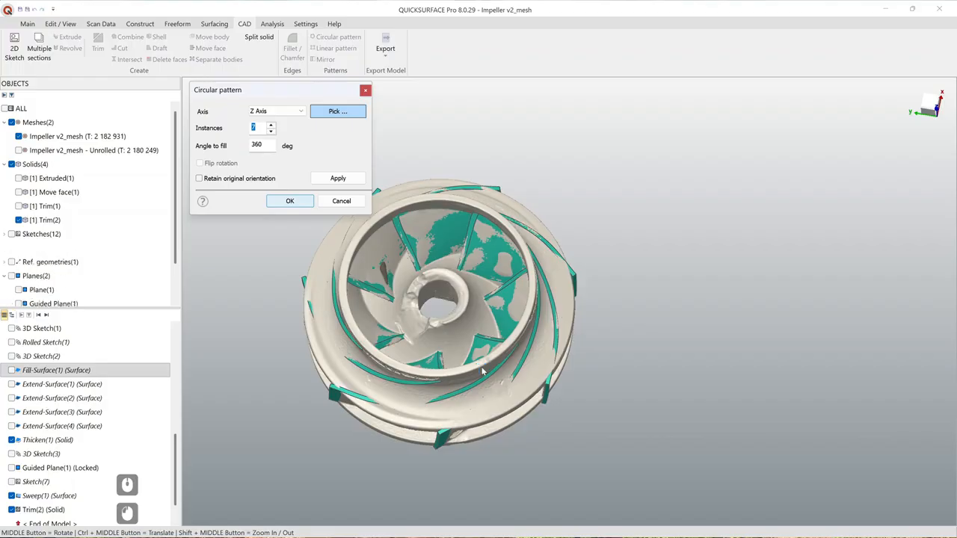
key(Return)
Step: Edit Extend-Surface(3) and reduce its offset to about 3.12 mm so the vanes protrude less through the shroud
middle_drag(502, 387, 647, 346)
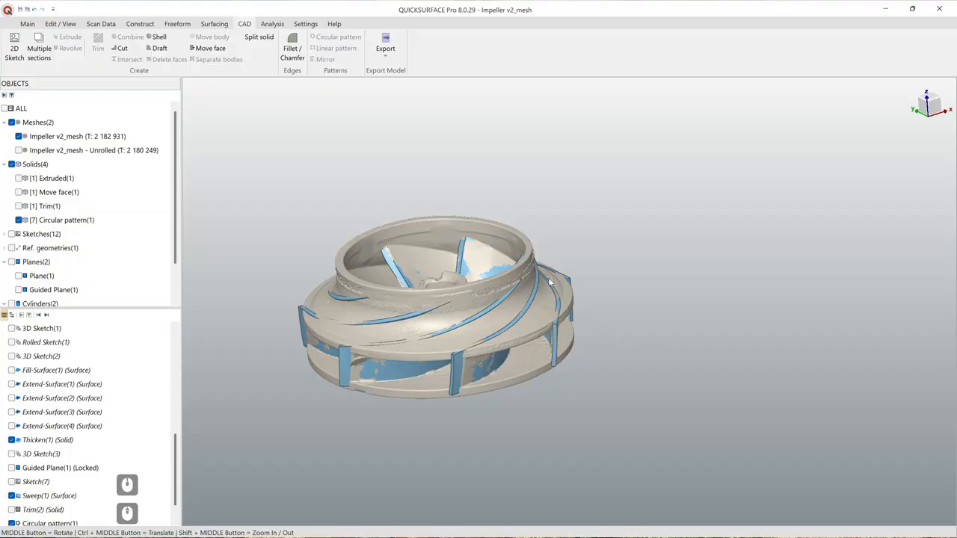
scroll(550, 284, up, 5)
middle_drag(548, 310, 663, 319)
middle_drag(532, 285, 442, 337)
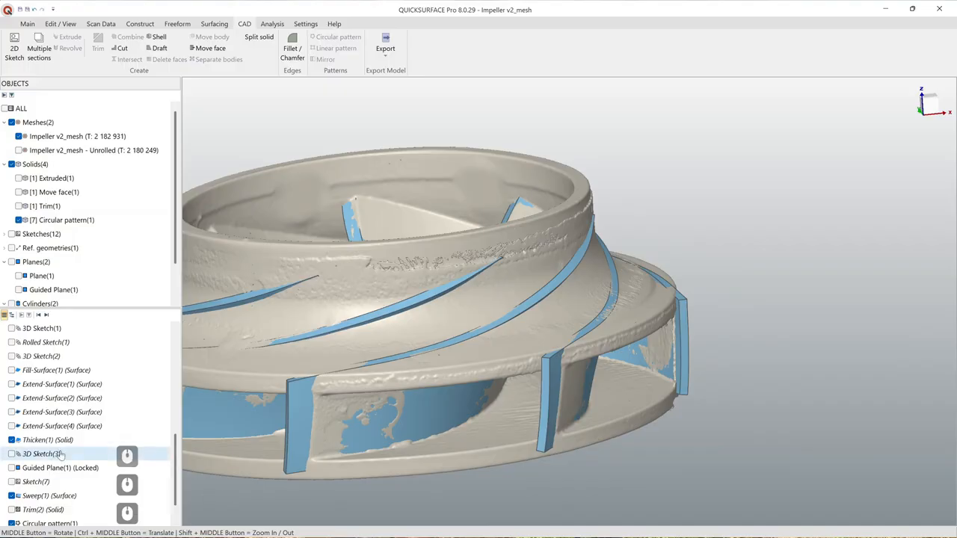
scroll(61, 454, down, 5)
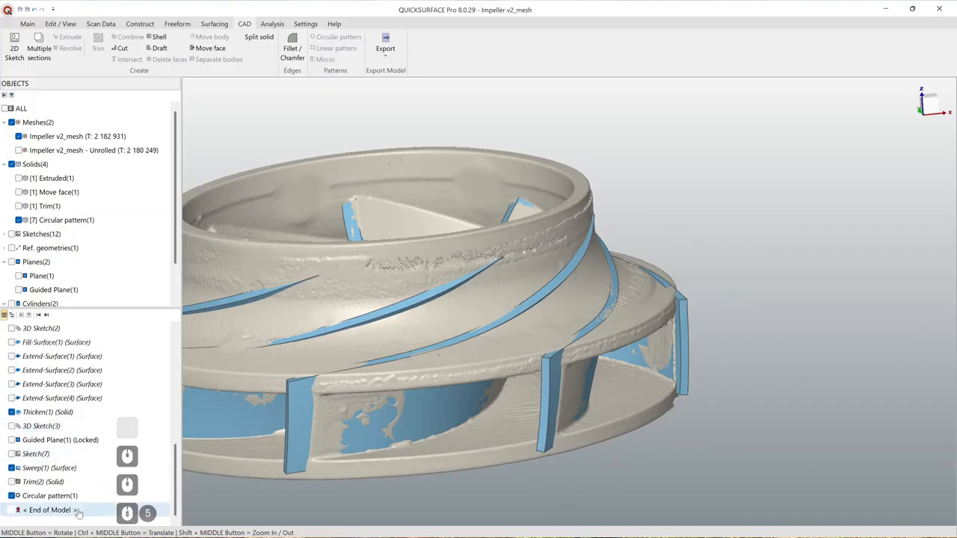
click(11, 385)
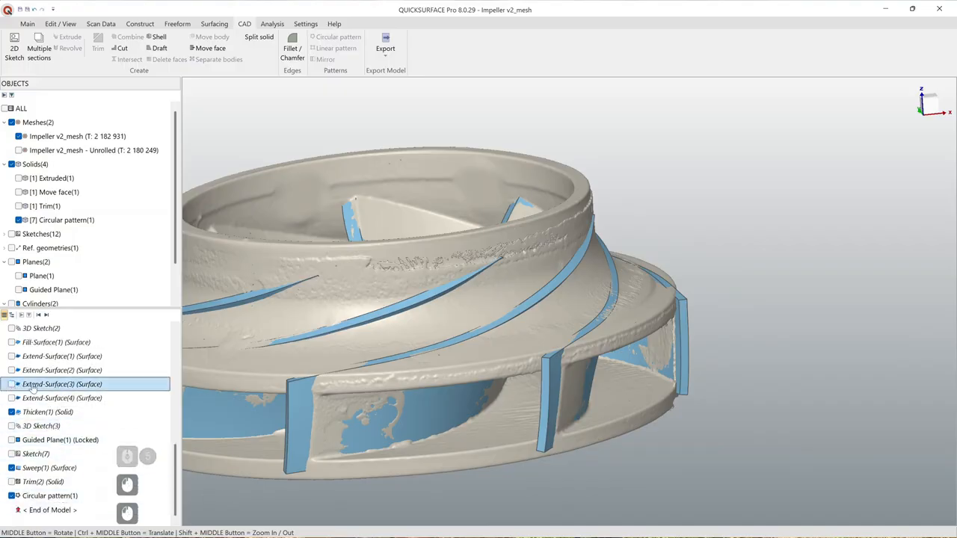
right_click(45, 384)
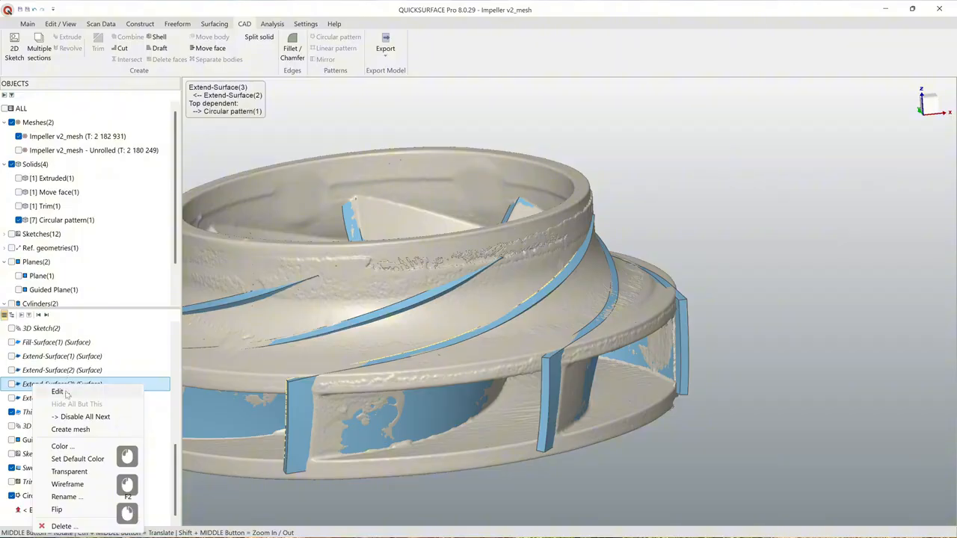
click(58, 391)
middle_drag(400, 394, 562, 369)
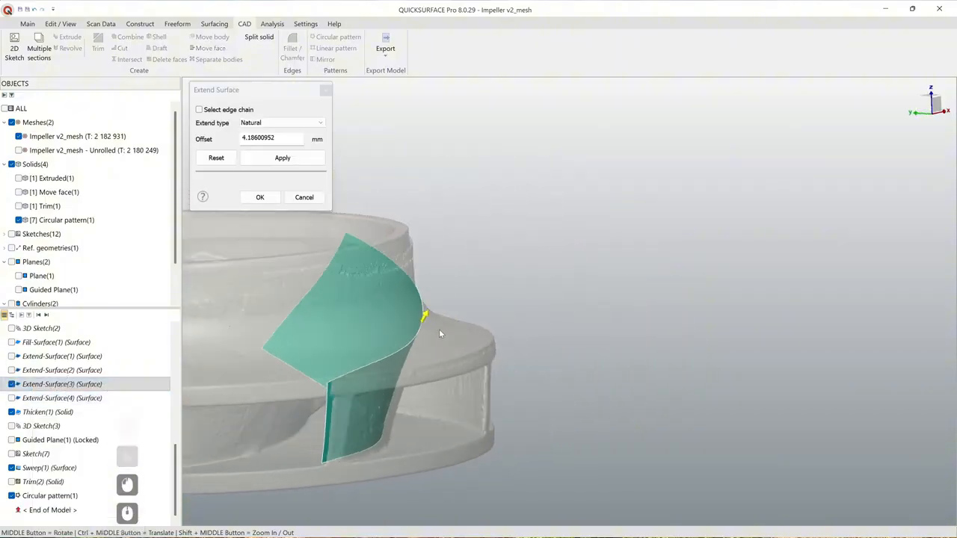
scroll(423, 334, up, 3)
middle_drag(426, 338, 429, 322)
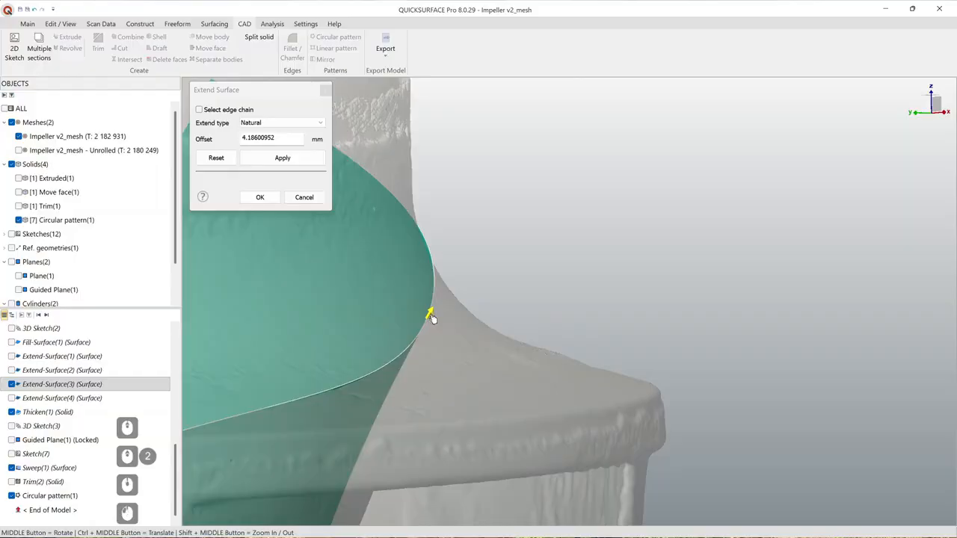
drag(431, 317, 422, 329)
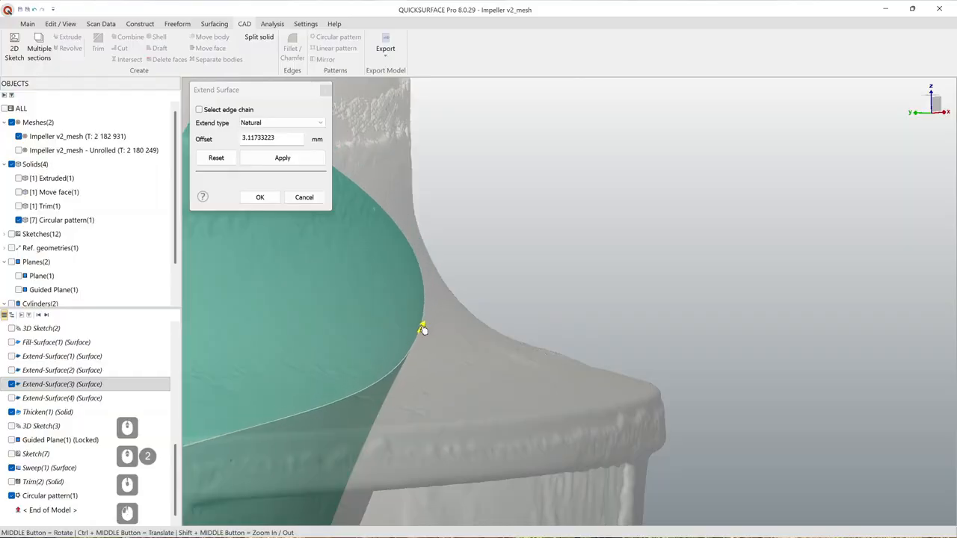
click(258, 197)
scroll(555, 287, down, 3)
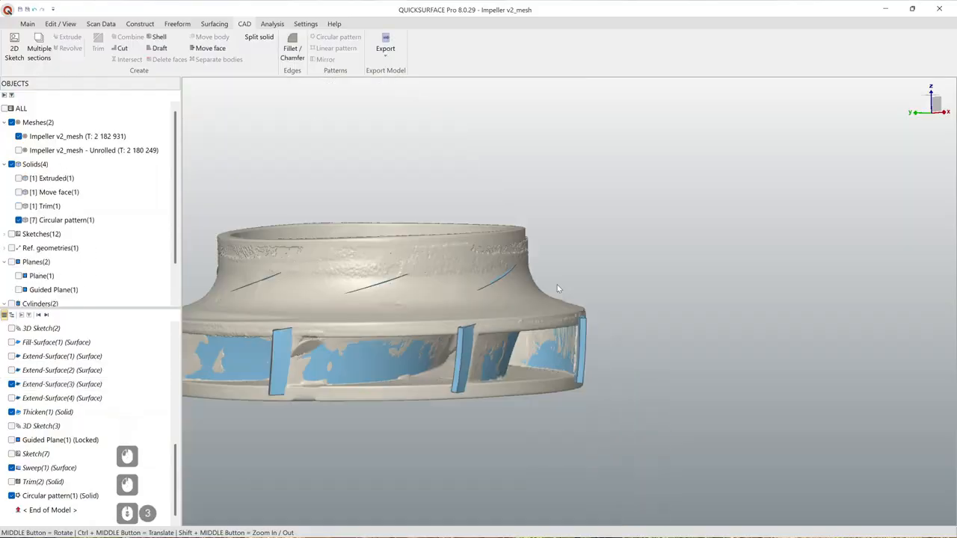
Step: Reduce the offset of Extend-Surface(3) further until the vanes stay within the shroud, and check them around the impeller
middle_drag(559, 286, 649, 324)
right_click(70, 385)
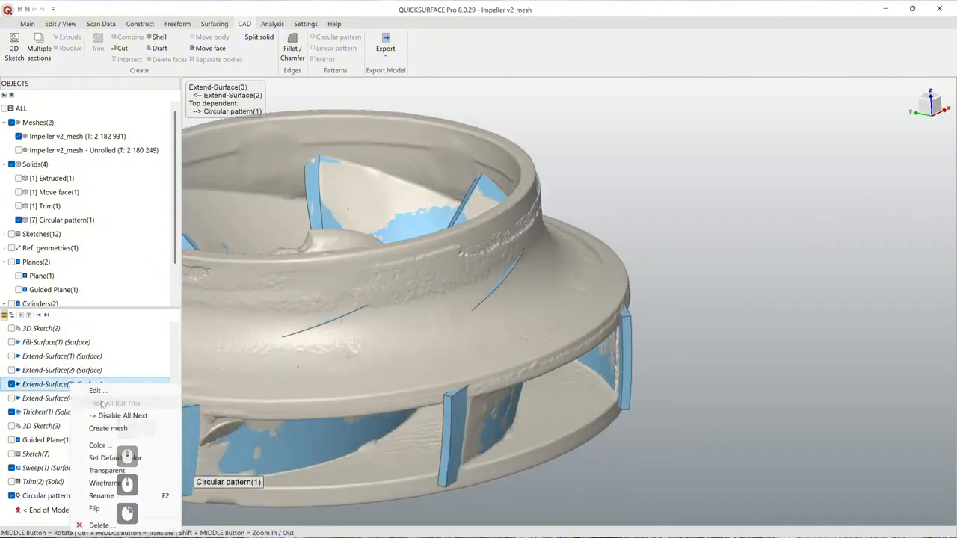
click(95, 390)
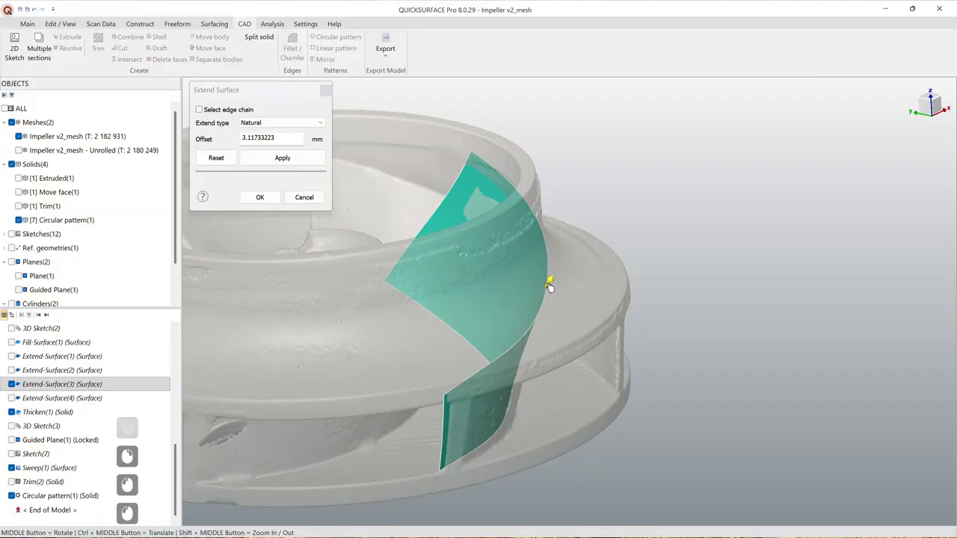
click(259, 198)
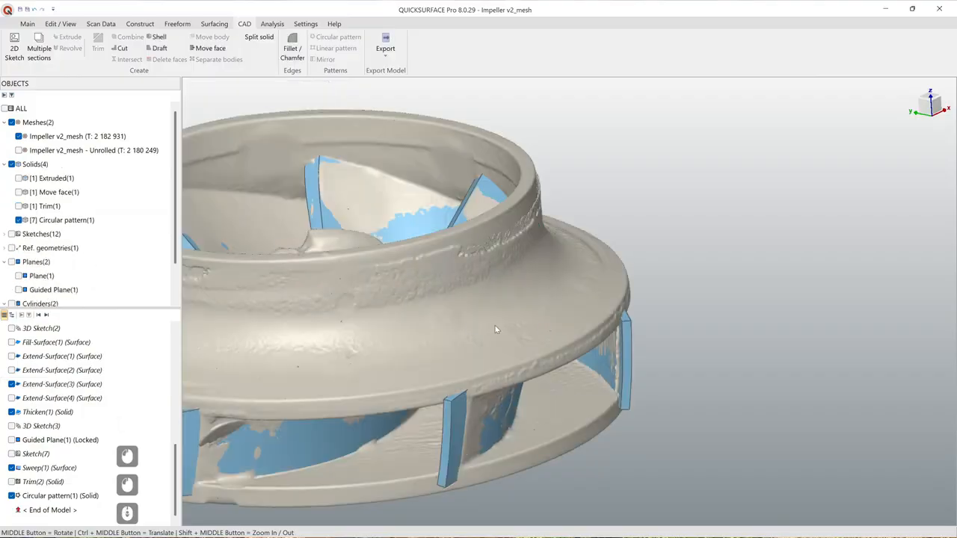
scroll(496, 329, down, 3)
middle_drag(589, 344, 497, 279)
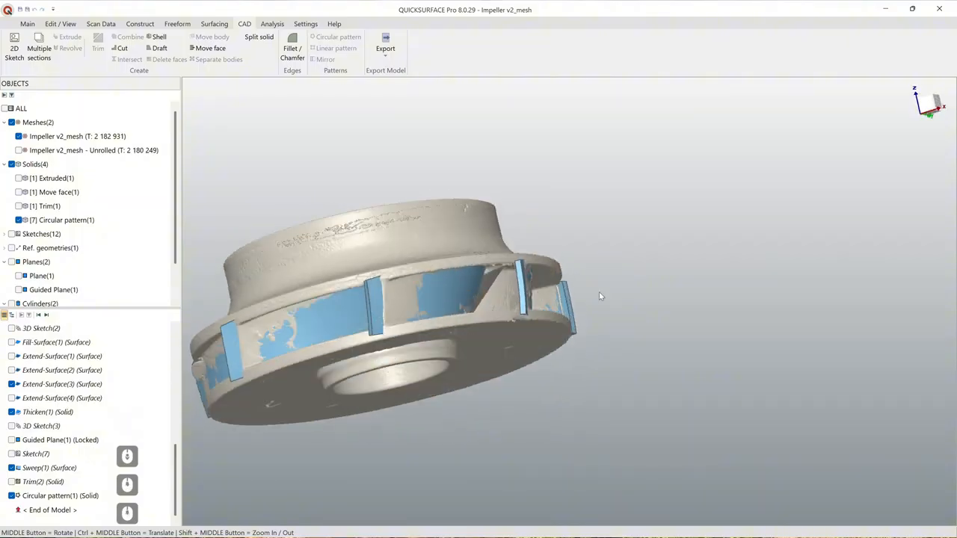
middle_drag(599, 297, 387, 350)
middle_drag(411, 382, 591, 389)
Step: Hide Impeller v2_mesh and show the Trim(1) and Move face(1) solids together with the patterned vanes
click(19, 136)
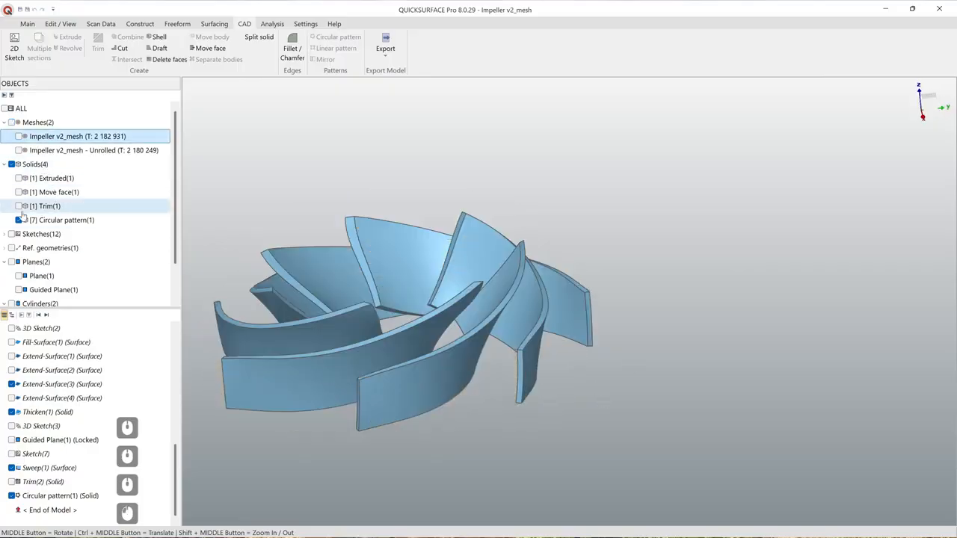
click(18, 207)
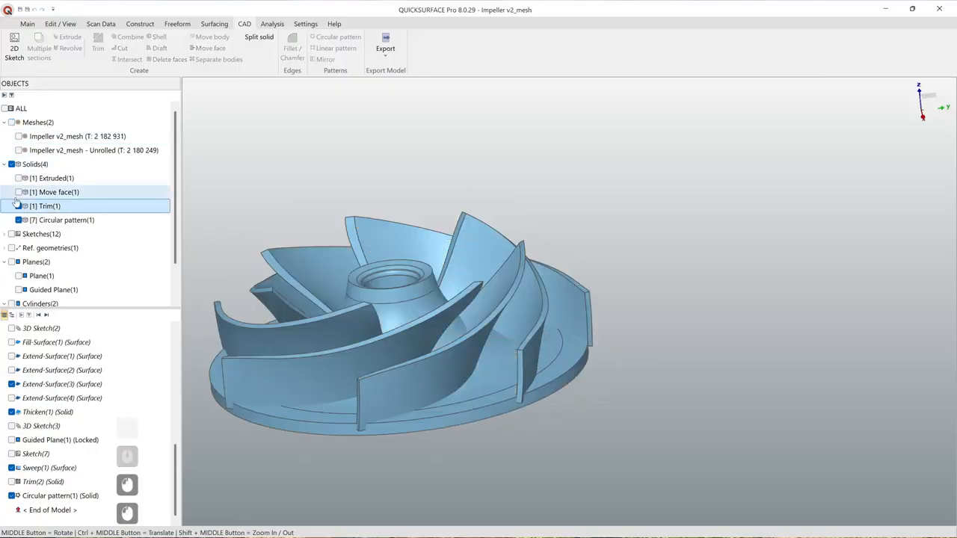
click(18, 192)
middle_drag(397, 354, 463, 384)
scroll(464, 381, down, 5)
scroll(381, 396, up, 4)
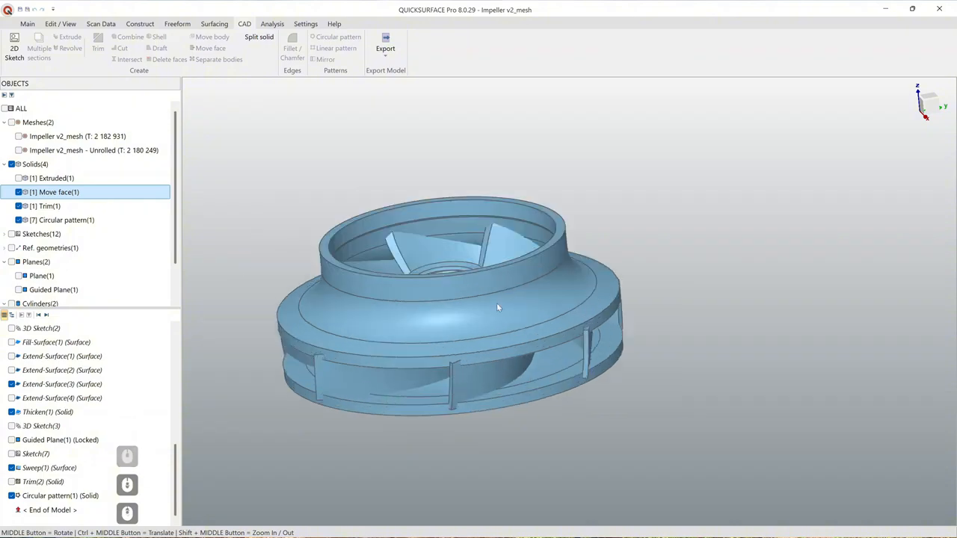
Step: Combine the hub disc, the shroud and the seven patterned vanes into one solid
middle_drag(502, 267, 496, 341)
ctrl+middle_drag(494, 341, 524, 328)
scroll(544, 310, down, 4)
ctrl+drag(347, 198, 643, 398)
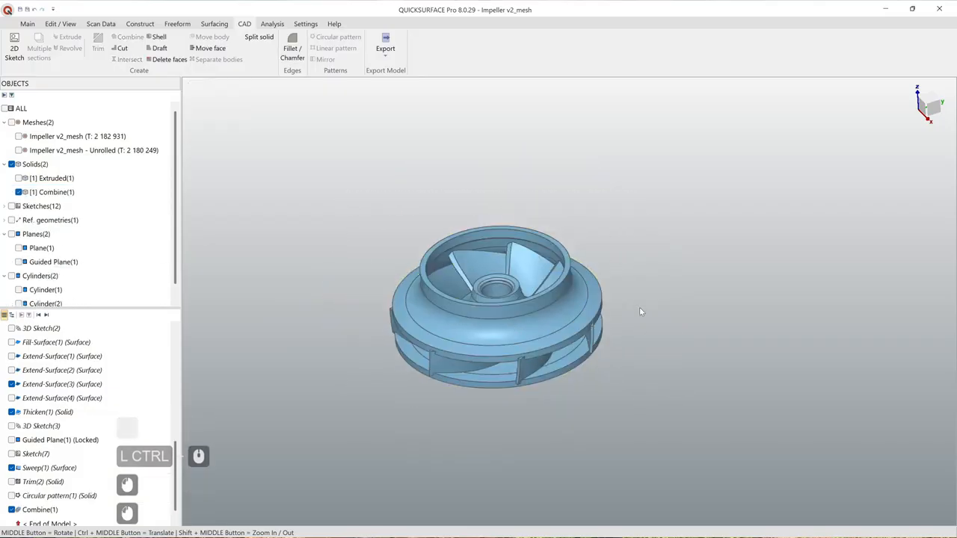
scroll(527, 343, up, 2)
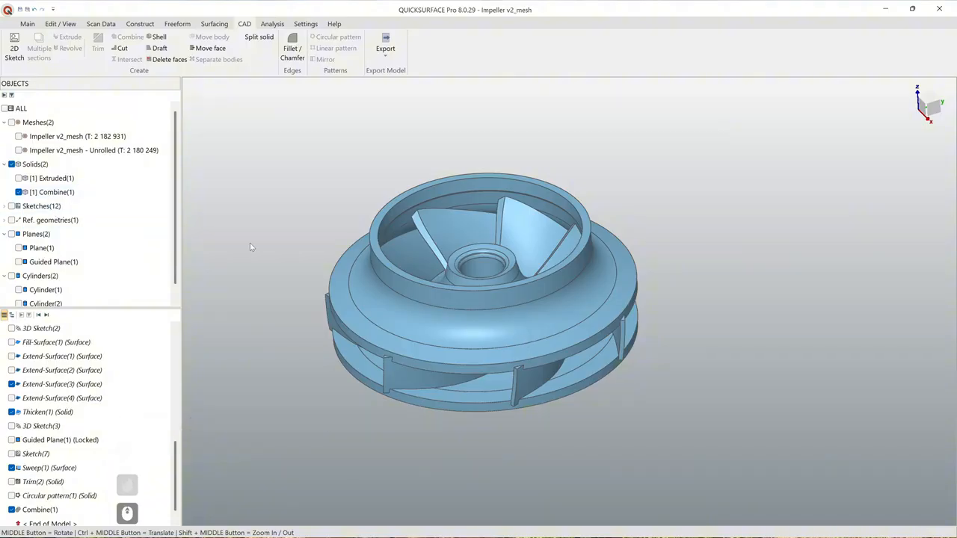
Step: Show the Extruded(1) cylinder with the combined impeller and lengthen it at both ends beyond the impeller's height
click(19, 178)
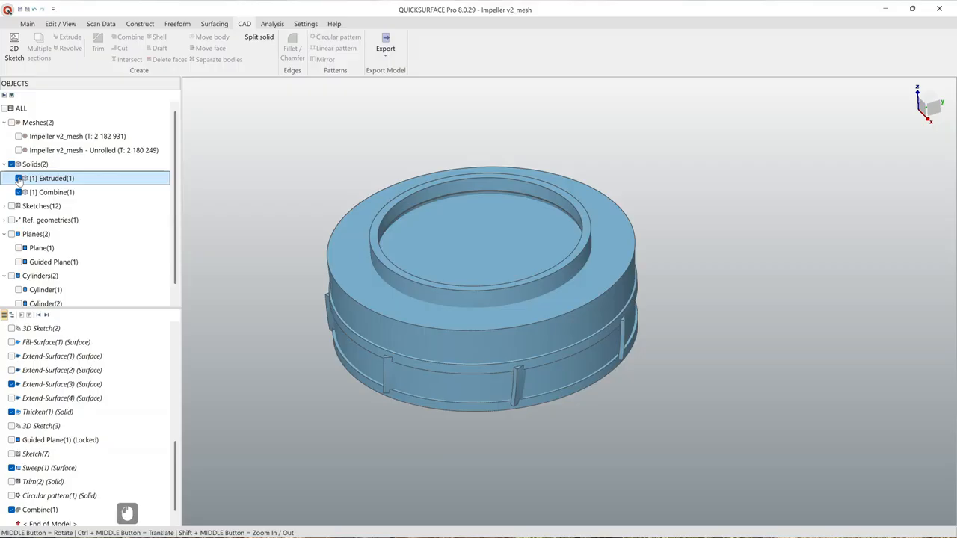
click(18, 192)
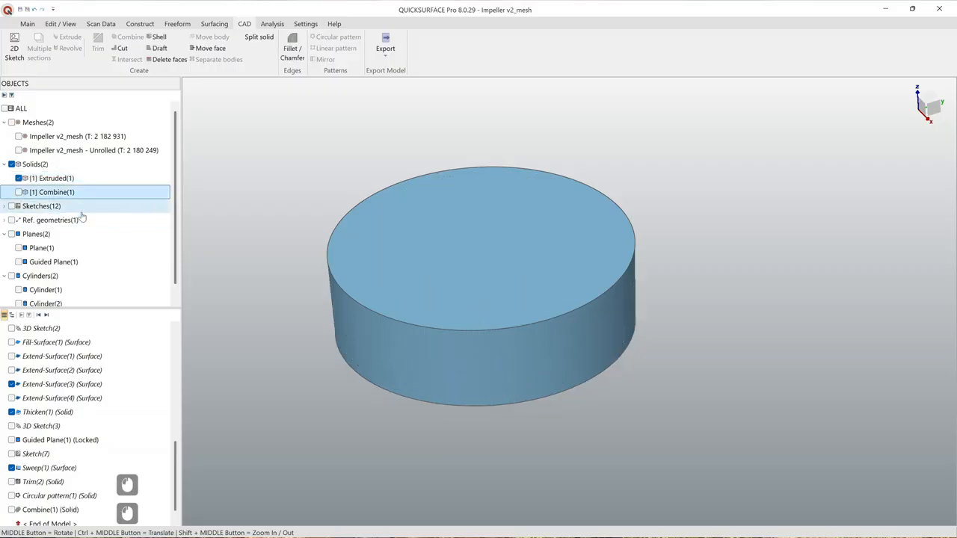
click(19, 192)
middle_drag(482, 328, 398, 257)
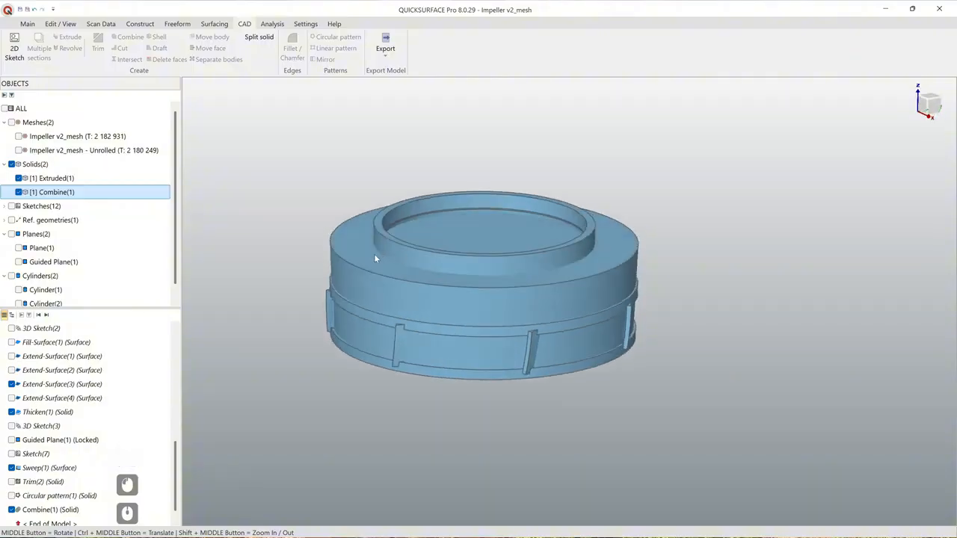
click(368, 254)
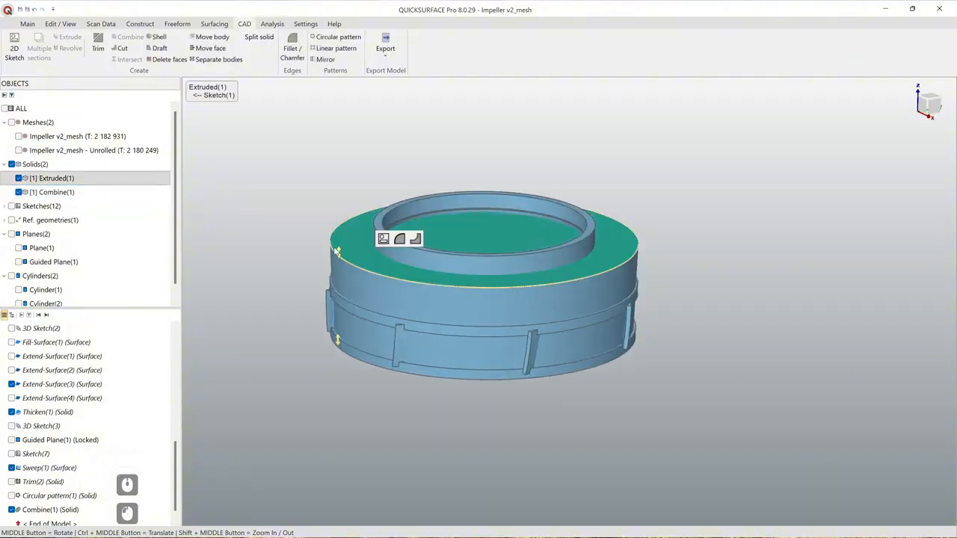
drag(338, 252, 339, 210)
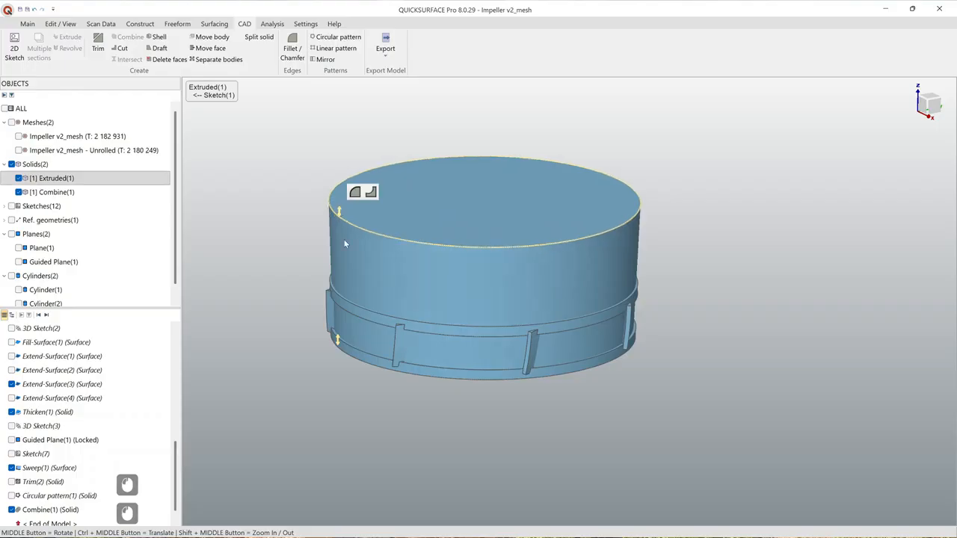
drag(337, 342, 341, 396)
click(717, 355)
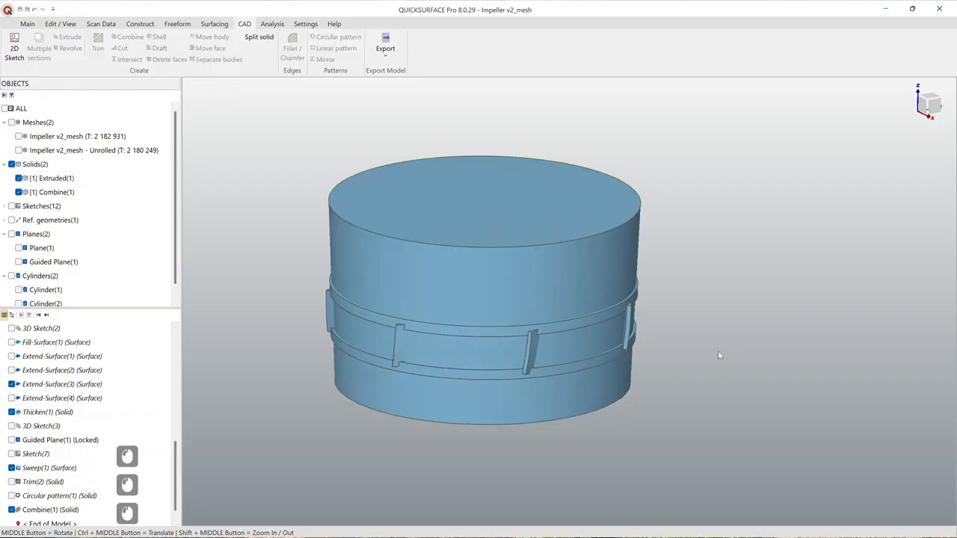
Step: Hide the combined impeller and duplicate the cylindrical side face of Extruded(1) as a separate surface
click(18, 192)
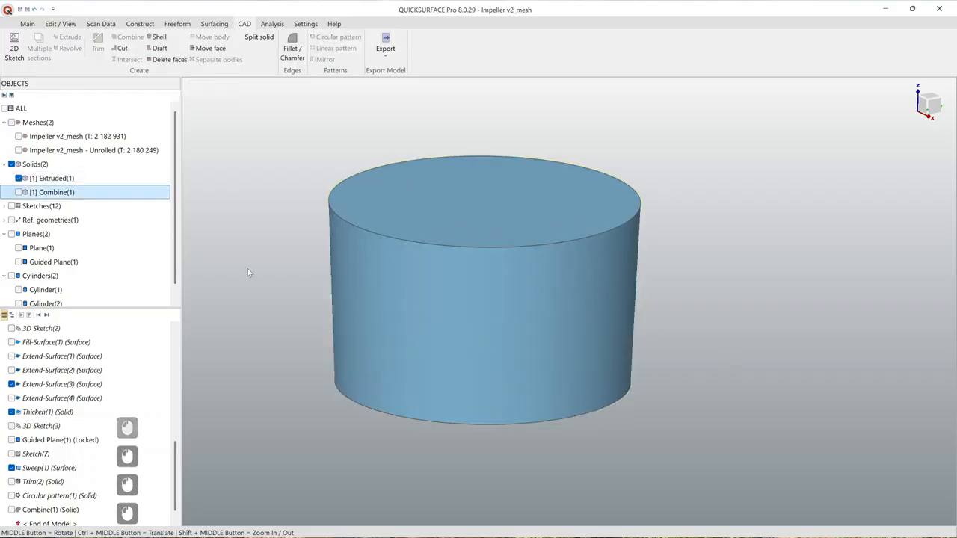
click(473, 234)
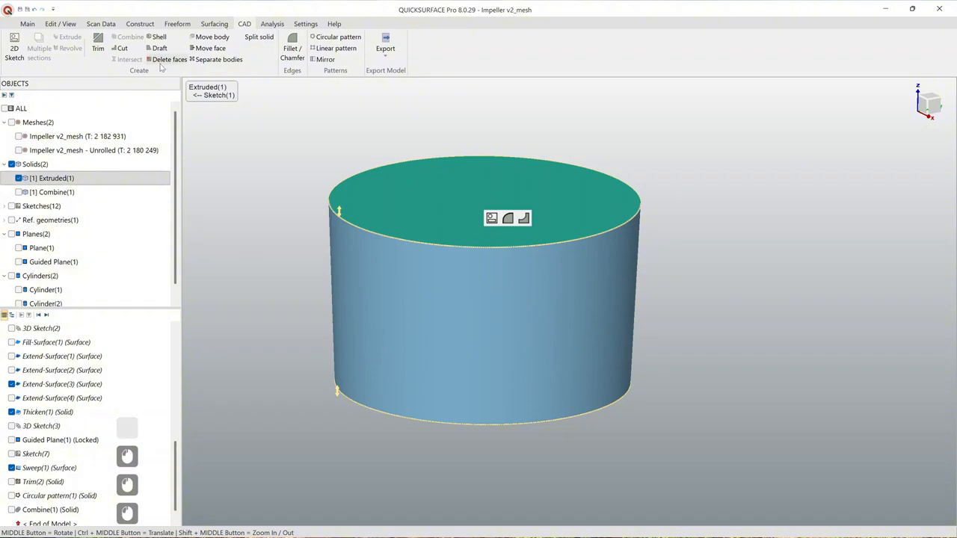
click(387, 293)
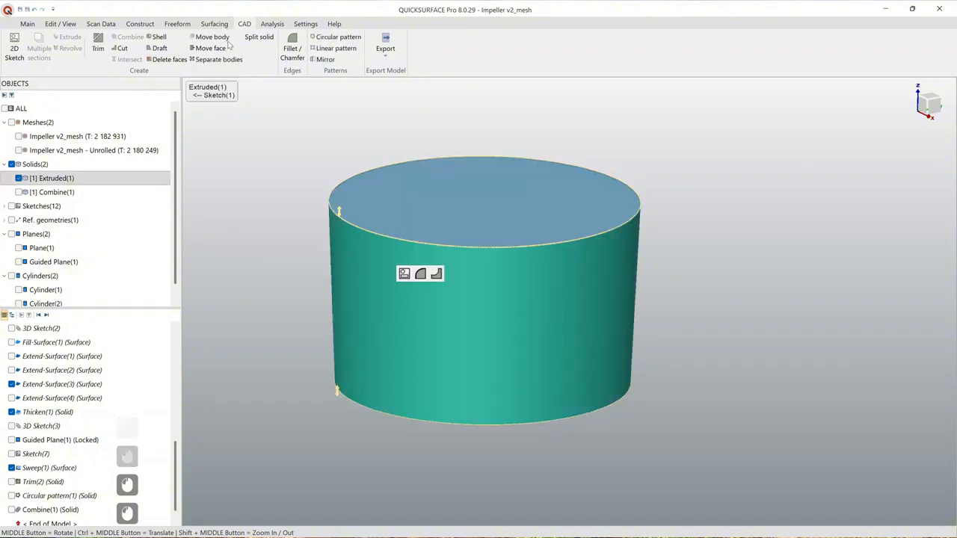
click(210, 25)
click(242, 38)
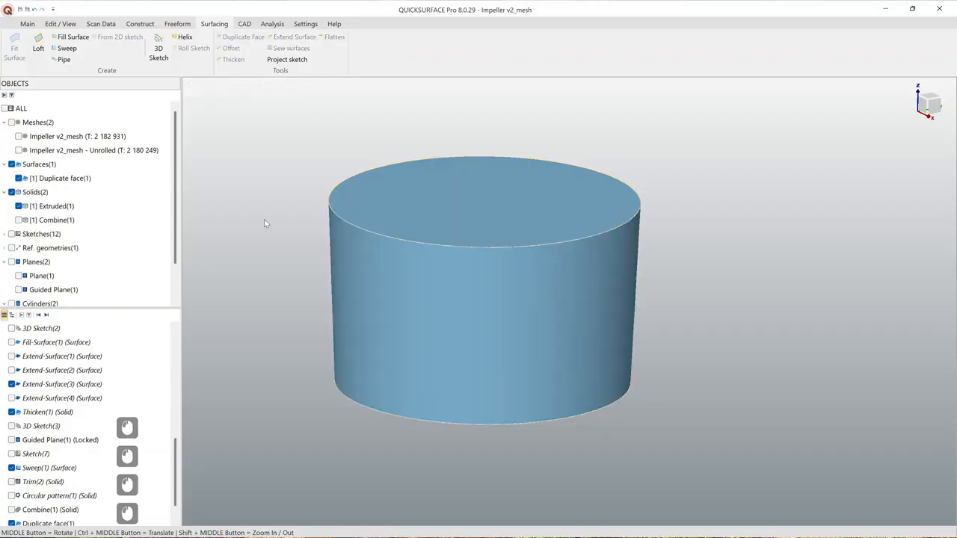
Step: Hide the Extruded(1) solid and show the combined impeller together with the duplicated cylindrical face
click(18, 206)
click(18, 220)
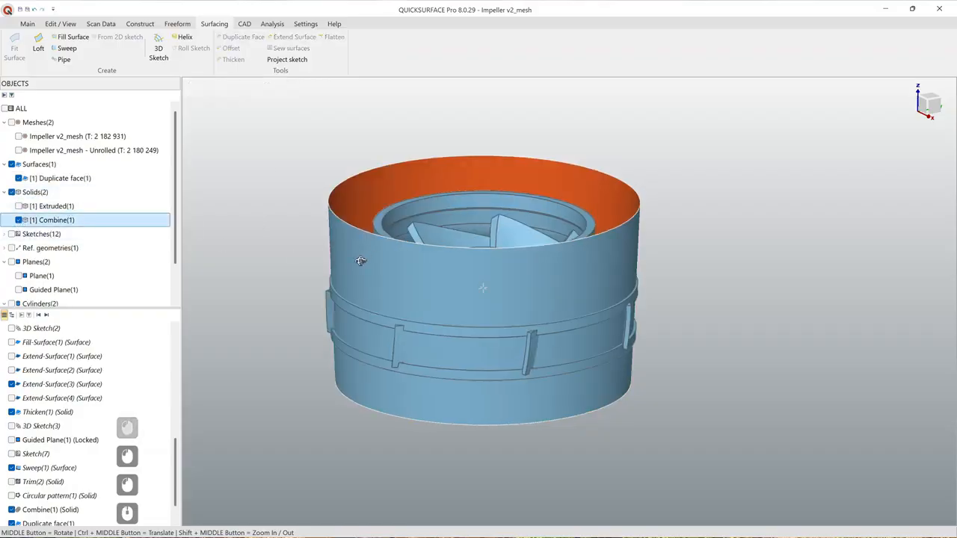
middle_drag(239, 261, 429, 309)
scroll(429, 309, down, 4)
Step: Trim the combined impeller with the duplicated cylindrical face, removing the protruding vane ends and the excess cylinder surface
drag(710, 456, 319, 150)
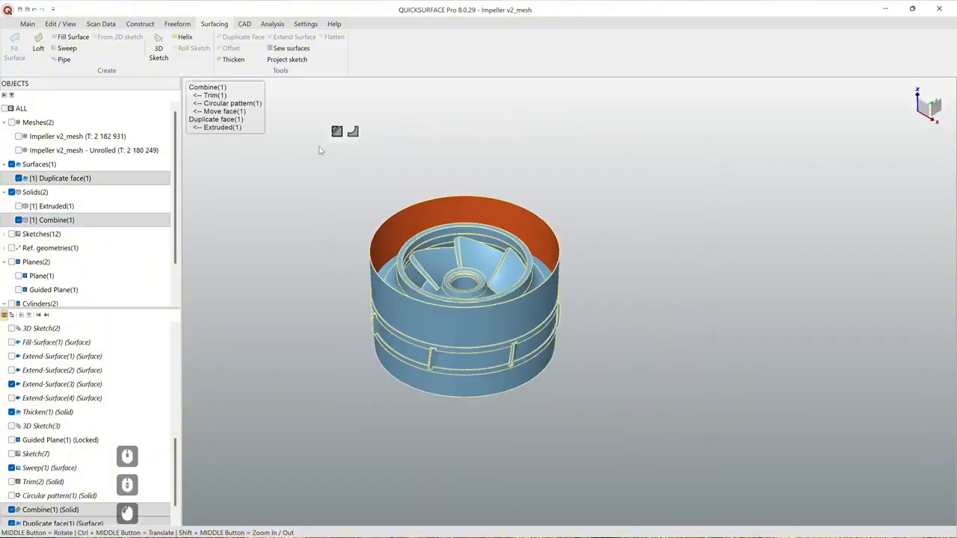
click(336, 131)
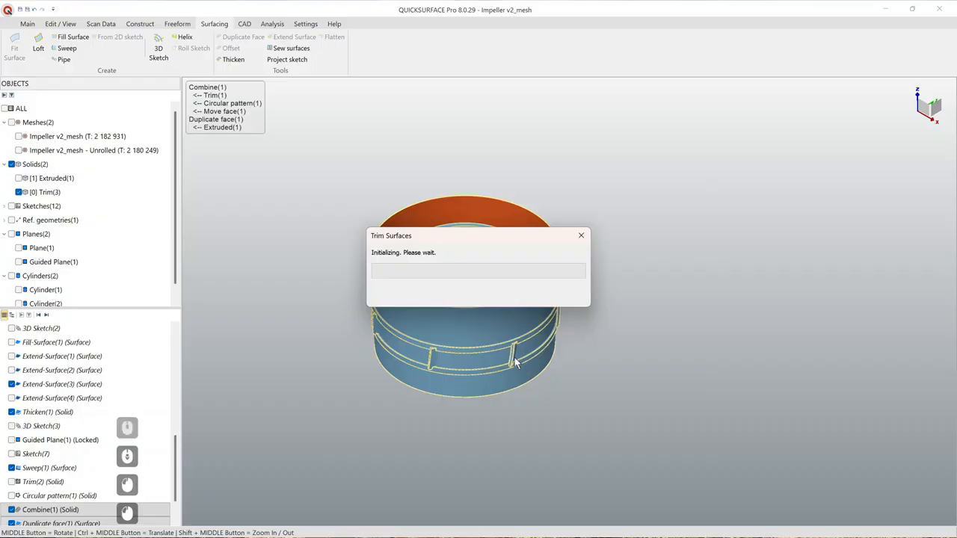
scroll(515, 347, up, 3)
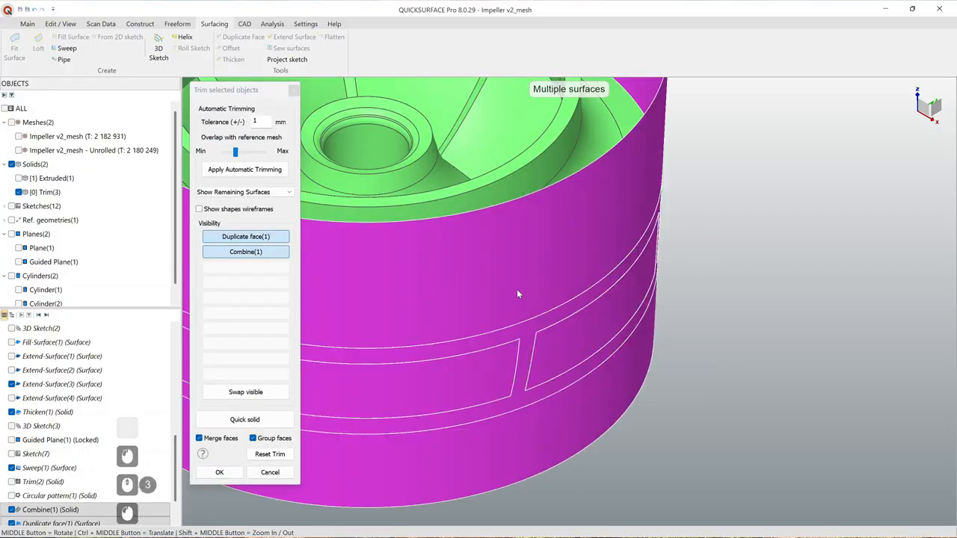
middle_drag(515, 279, 476, 375)
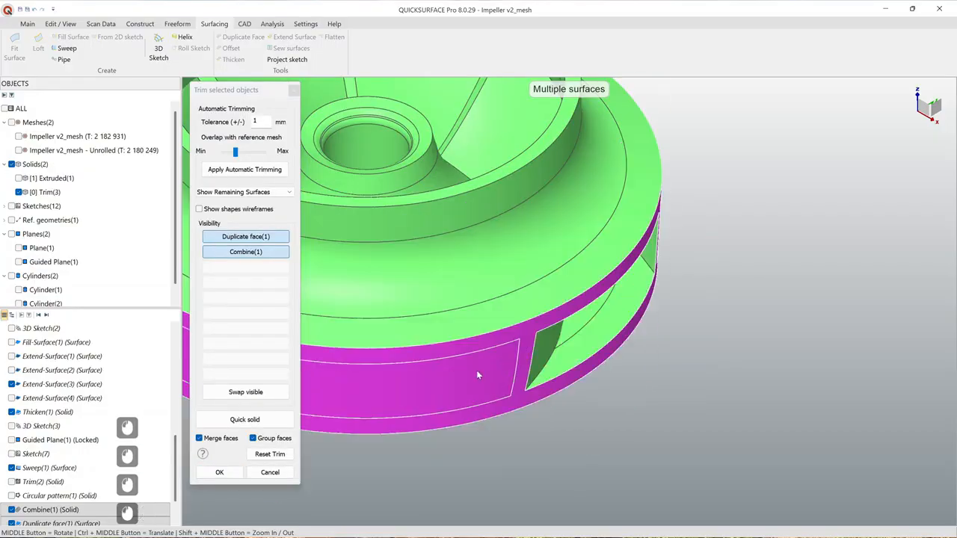
scroll(477, 375, down, 2)
middle_drag(493, 430, 654, 418)
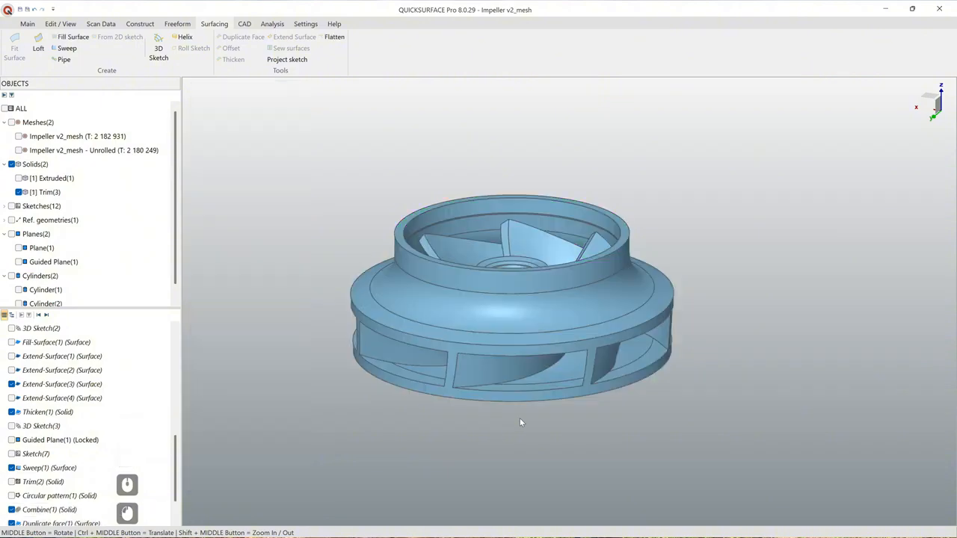
Step: Show Impeller v2_mesh over the trimmed impeller solid to compare the two
middle_drag(521, 424, 606, 417)
click(18, 137)
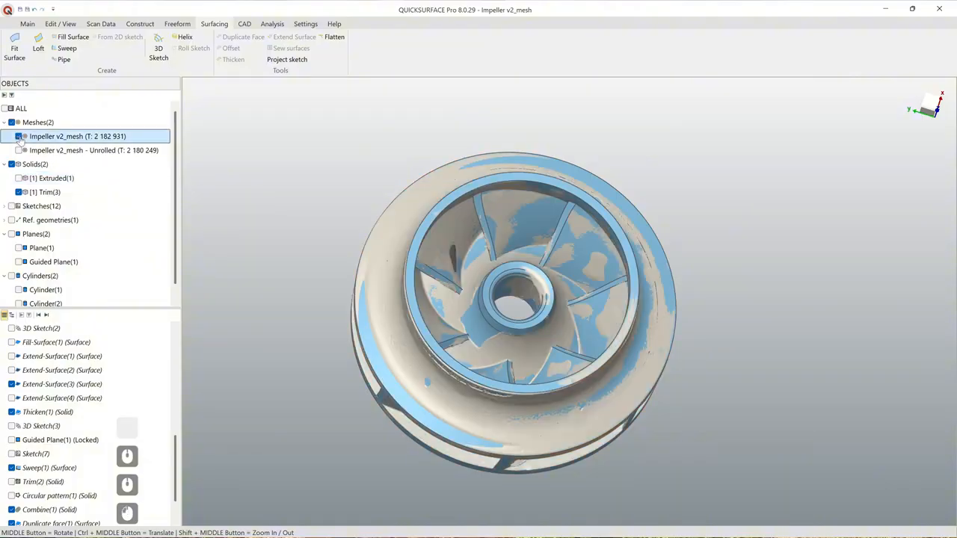
Step: Compare the trimmed impeller solid with Impeller v2_mesh as a colour deviation map
mouse_move(545, 402)
middle_down()
mouse_move(545, 372)
mouse_move(542, 399)
middle_up()
click(30, 22)
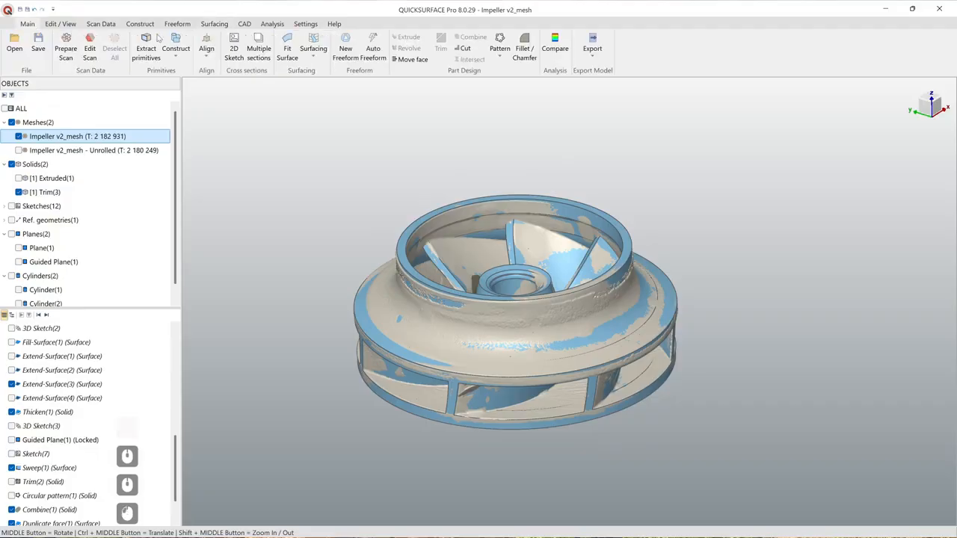
click(557, 45)
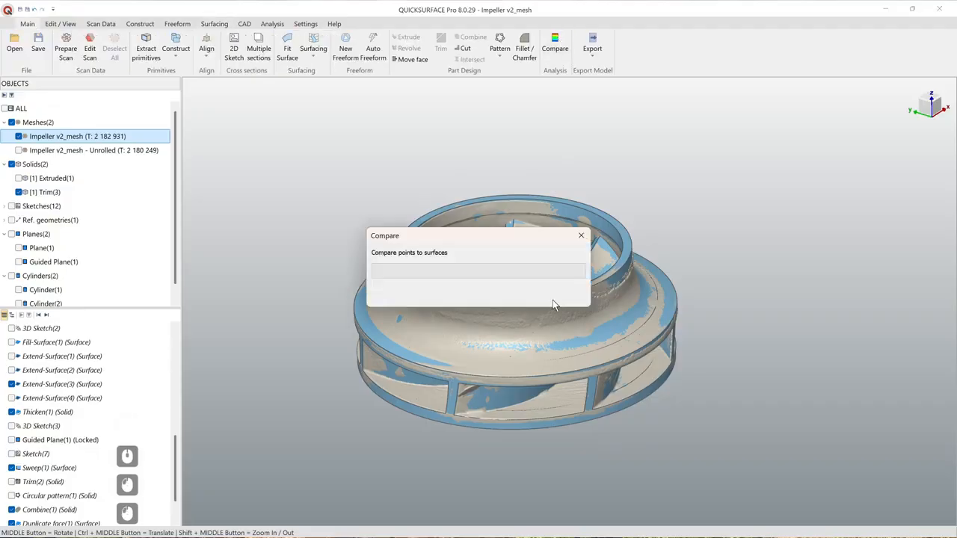
ctrl+middle_drag(577, 355, 731, 367)
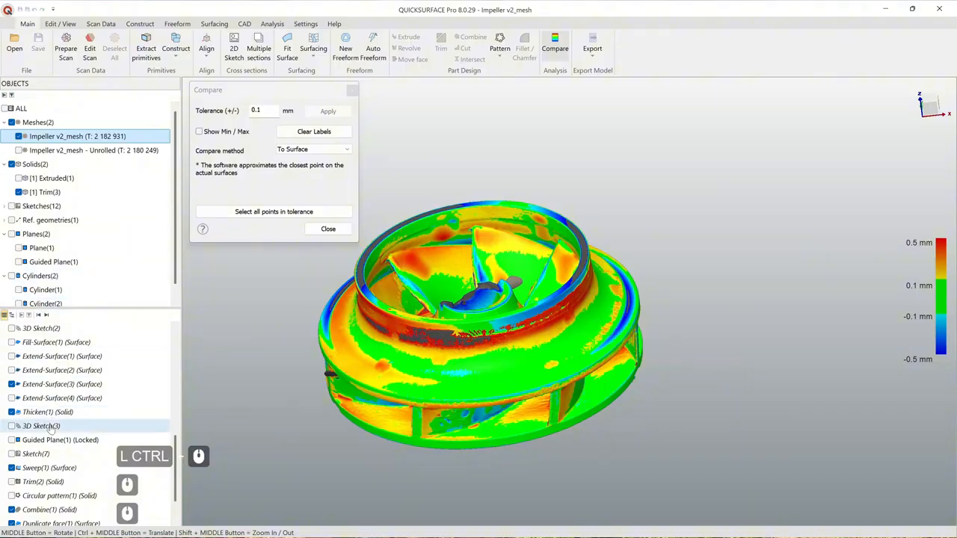
Step: Show the Sketch(4) profile over the deviation map, leaving Sketch(5) hidden
scroll(67, 437, down, 5)
scroll(13, 360, up, 3)
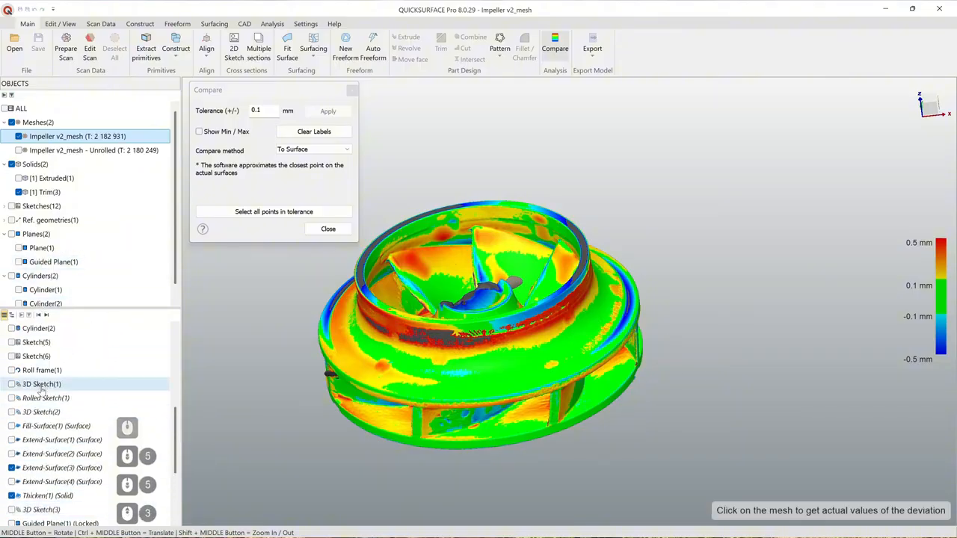
click(11, 343)
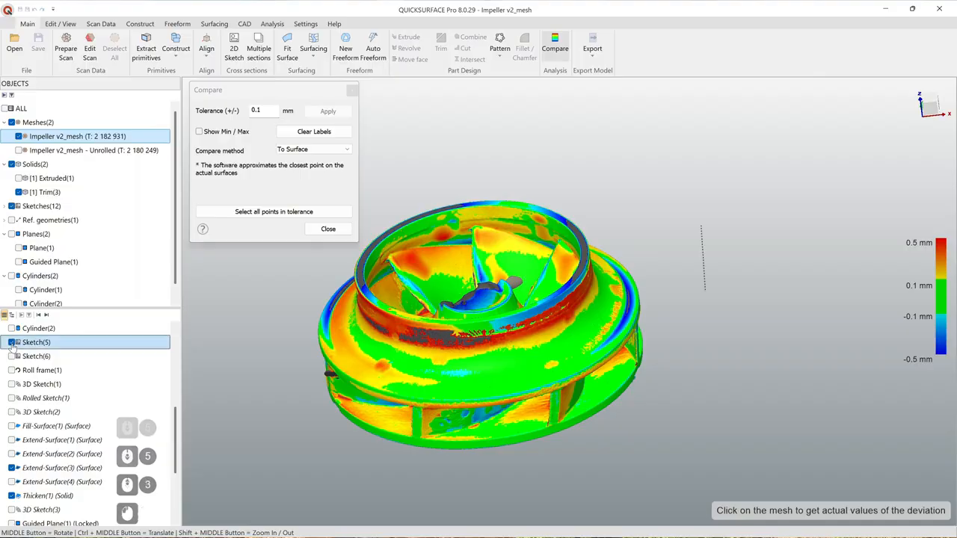
click(11, 342)
scroll(13, 359, up, 2)
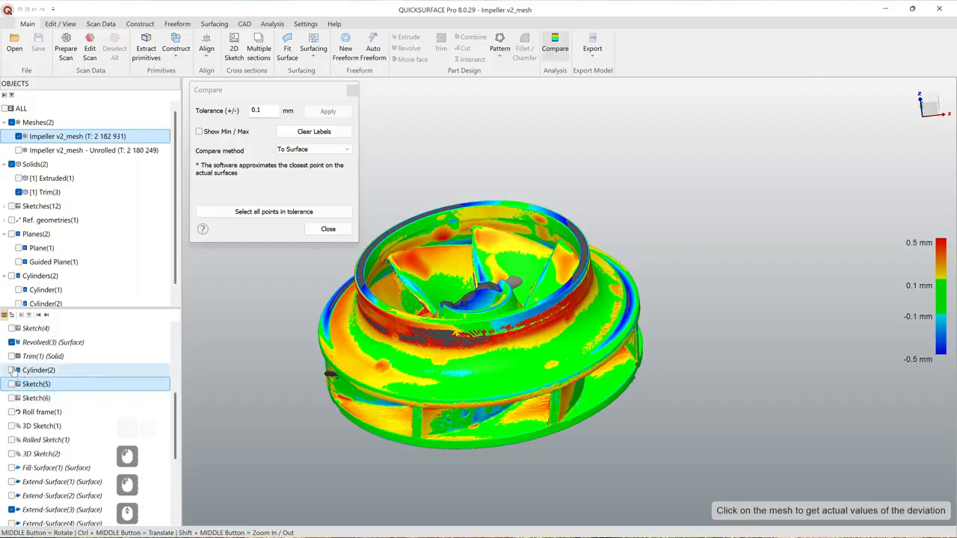
click(11, 370)
Step: Examine the deviation colours on the shroud, vanes, hub and back disc of the impeller, including the area around the Sketch(4) profile
middle_drag(478, 450, 588, 341)
middle_drag(594, 304, 591, 301)
scroll(486, 310, up, 3)
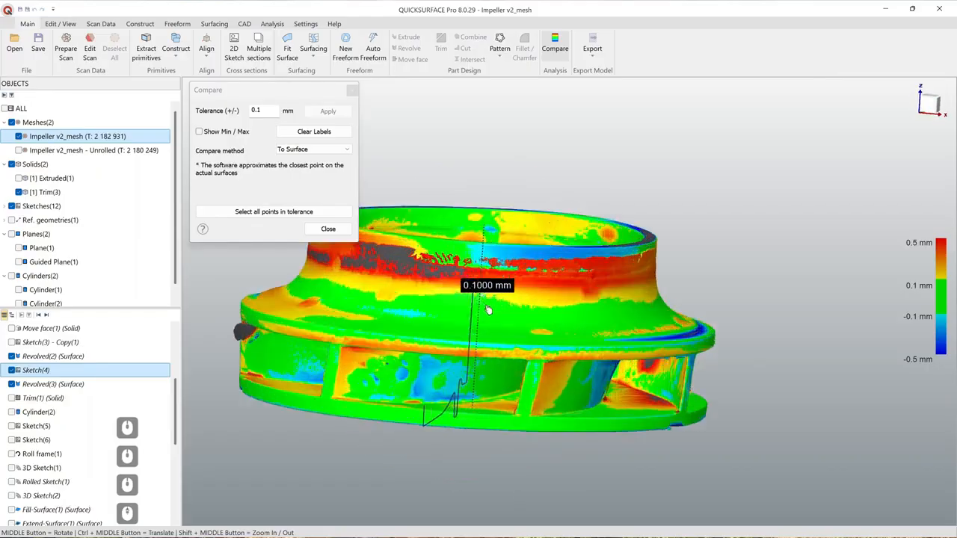
middle_drag(487, 310, 511, 215)
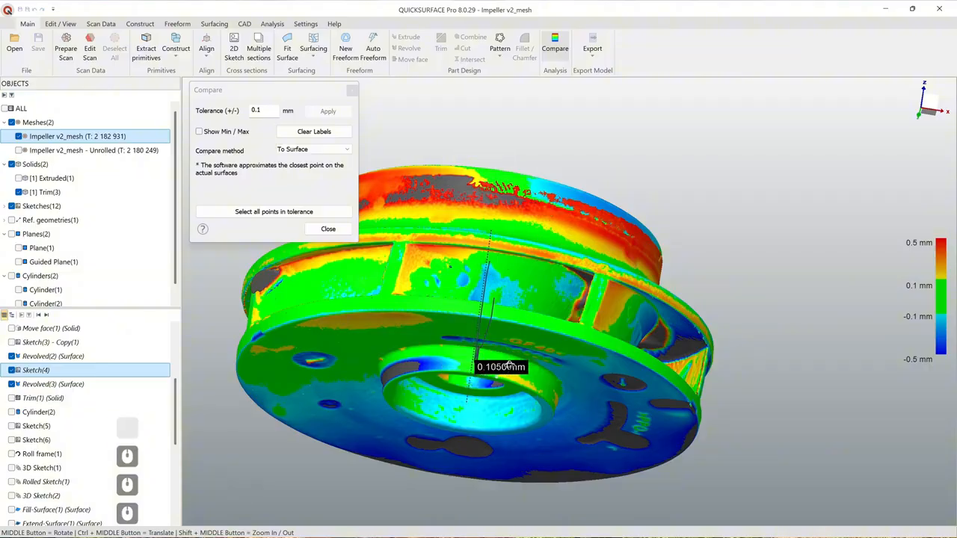
middle_drag(507, 367, 472, 446)
middle_drag(420, 496, 527, 428)
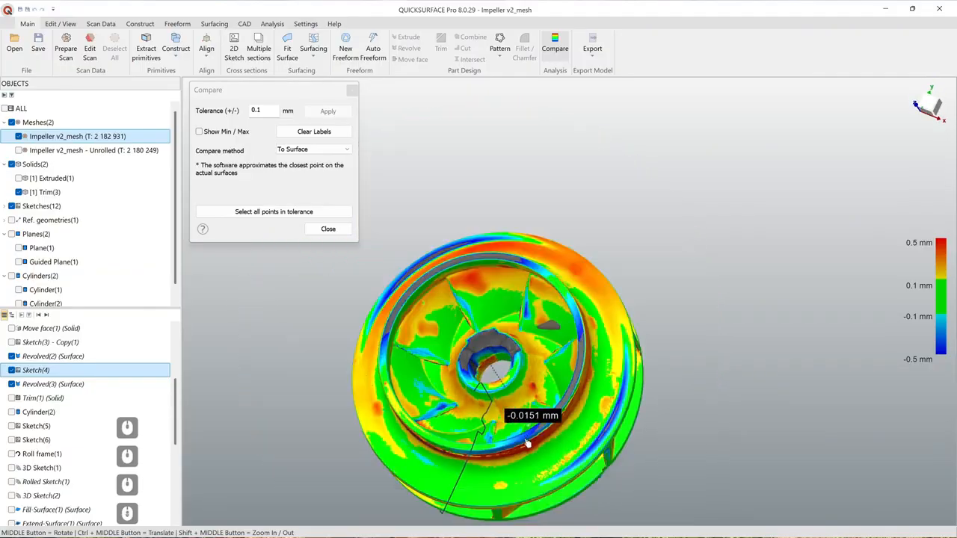
middle_drag(516, 477, 472, 377)
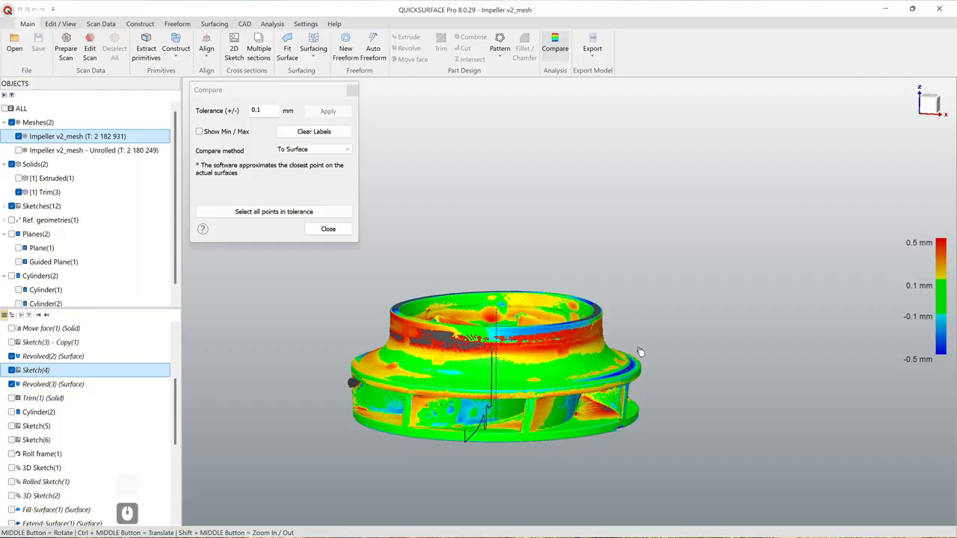
middle_drag(591, 340, 536, 358)
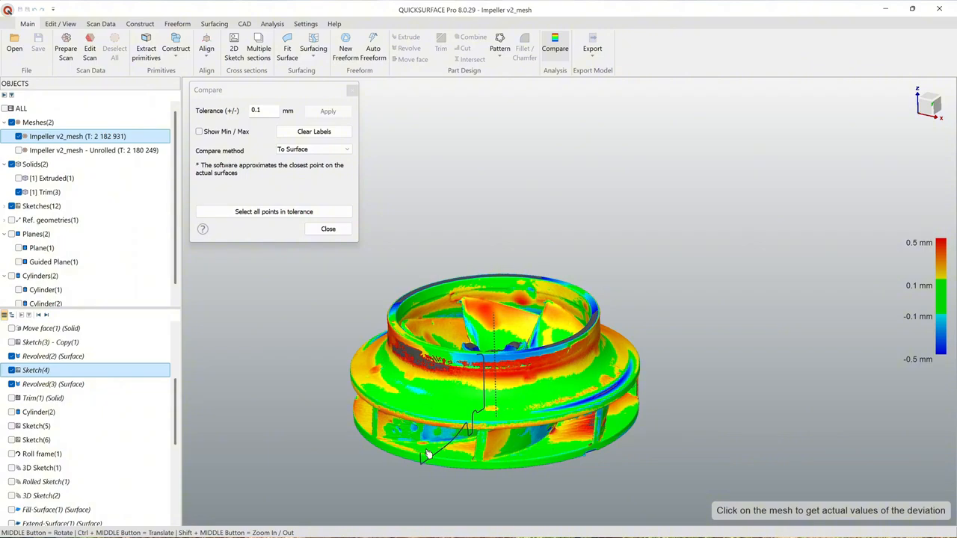
scroll(428, 462, up, 2)
ctrl+middle_drag(515, 429, 552, 392)
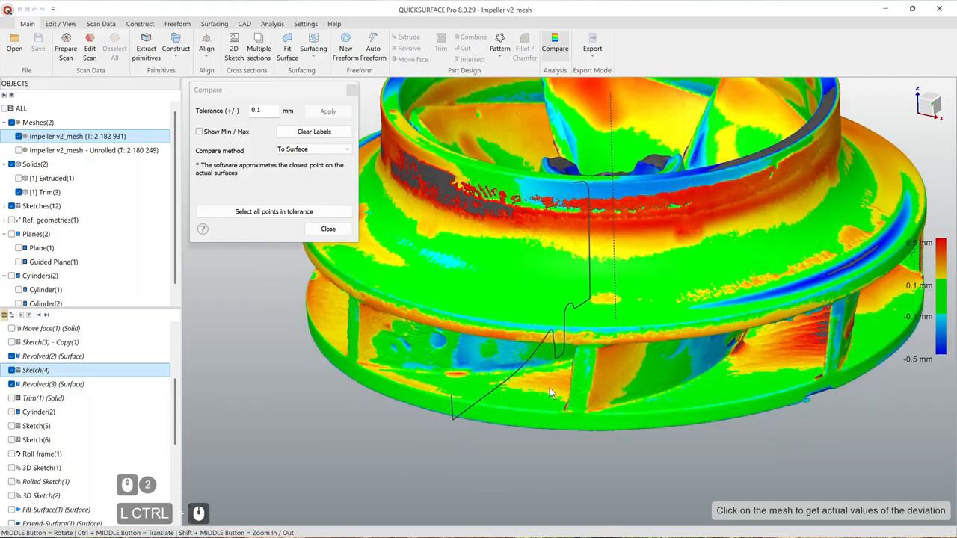
middle_drag(605, 329, 580, 336)
scroll(624, 321, down, 2)
Step: Close the deviation comparison and hide Sketch(4), leaving the trimmed solid and the mesh on display
click(343, 226)
middle_drag(651, 318, 525, 340)
click(12, 370)
scroll(540, 373, down, 3)
middle_drag(524, 340, 574, 367)
scroll(511, 391, up, 3)
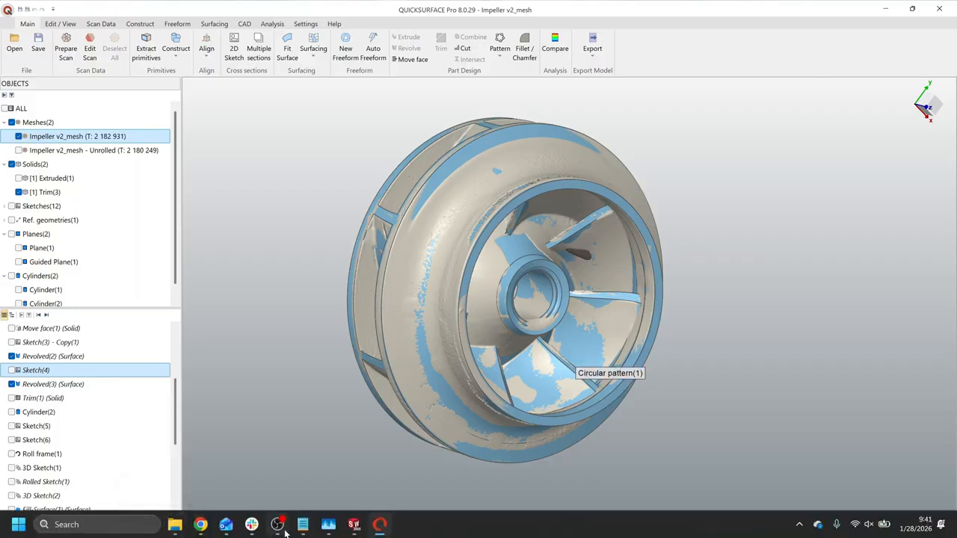
click(278, 524)
click(684, 395)
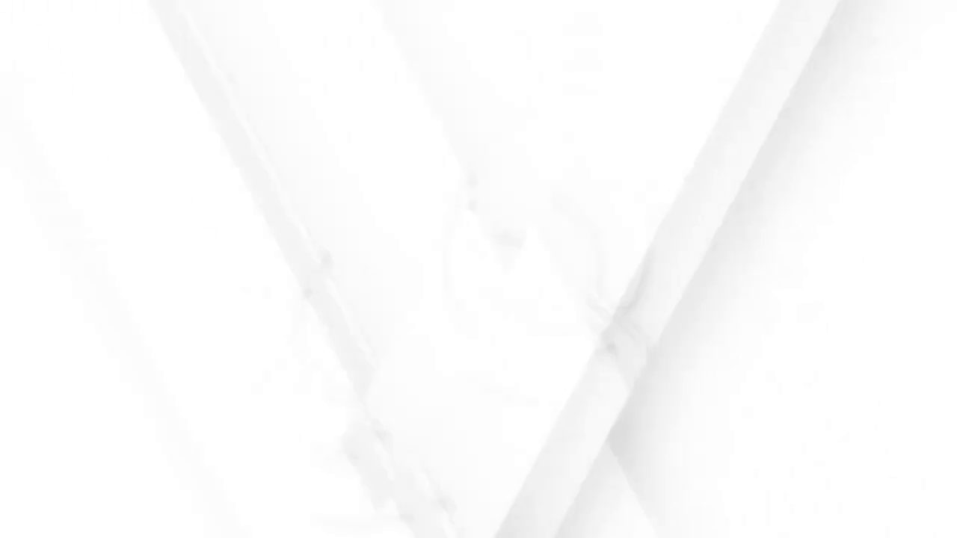